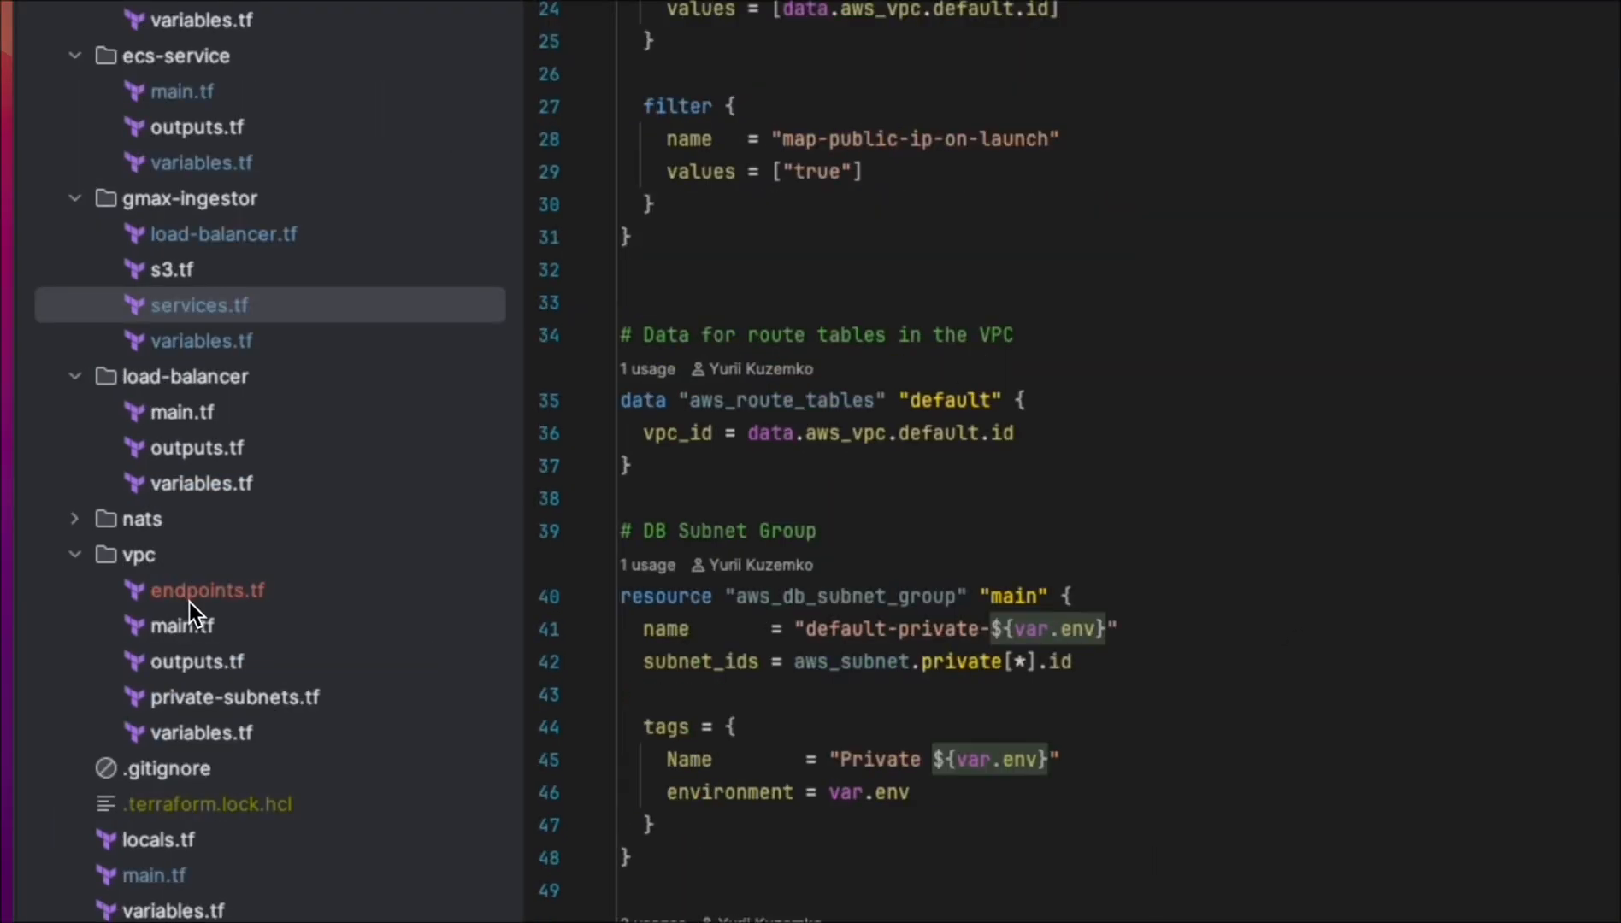
# Open endpoints.tf in the vpc folder and add the data source "aws_region" "current" {} above the s3 endpoint resource.
pyautogui.click(191, 601)
pyautogui.doubleClick(205, 603)
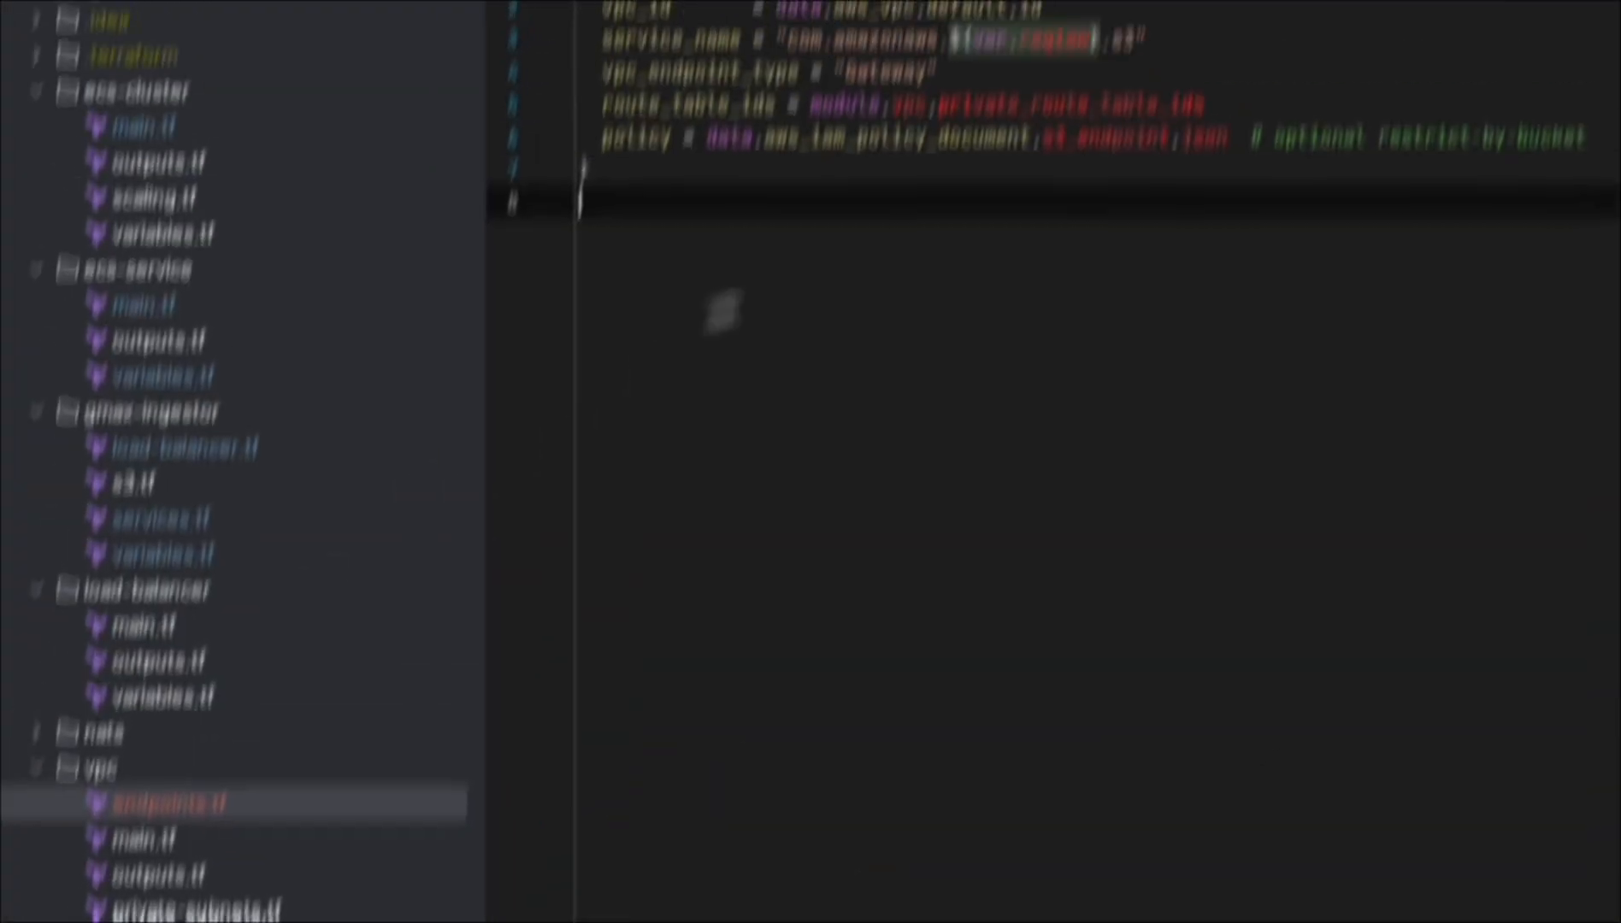
pyautogui.click(1005, 120)
pyautogui.press('super+Left')
pyautogui.press('Return')
pyautogui.press('Return')
pyautogui.press('Up')
# Replace the var.region reference in the s3 endpoint's service_name with data.aws_region.current.region.
pyautogui.moveTo(951, 281); pyautogui.dragTo(1066, 282)
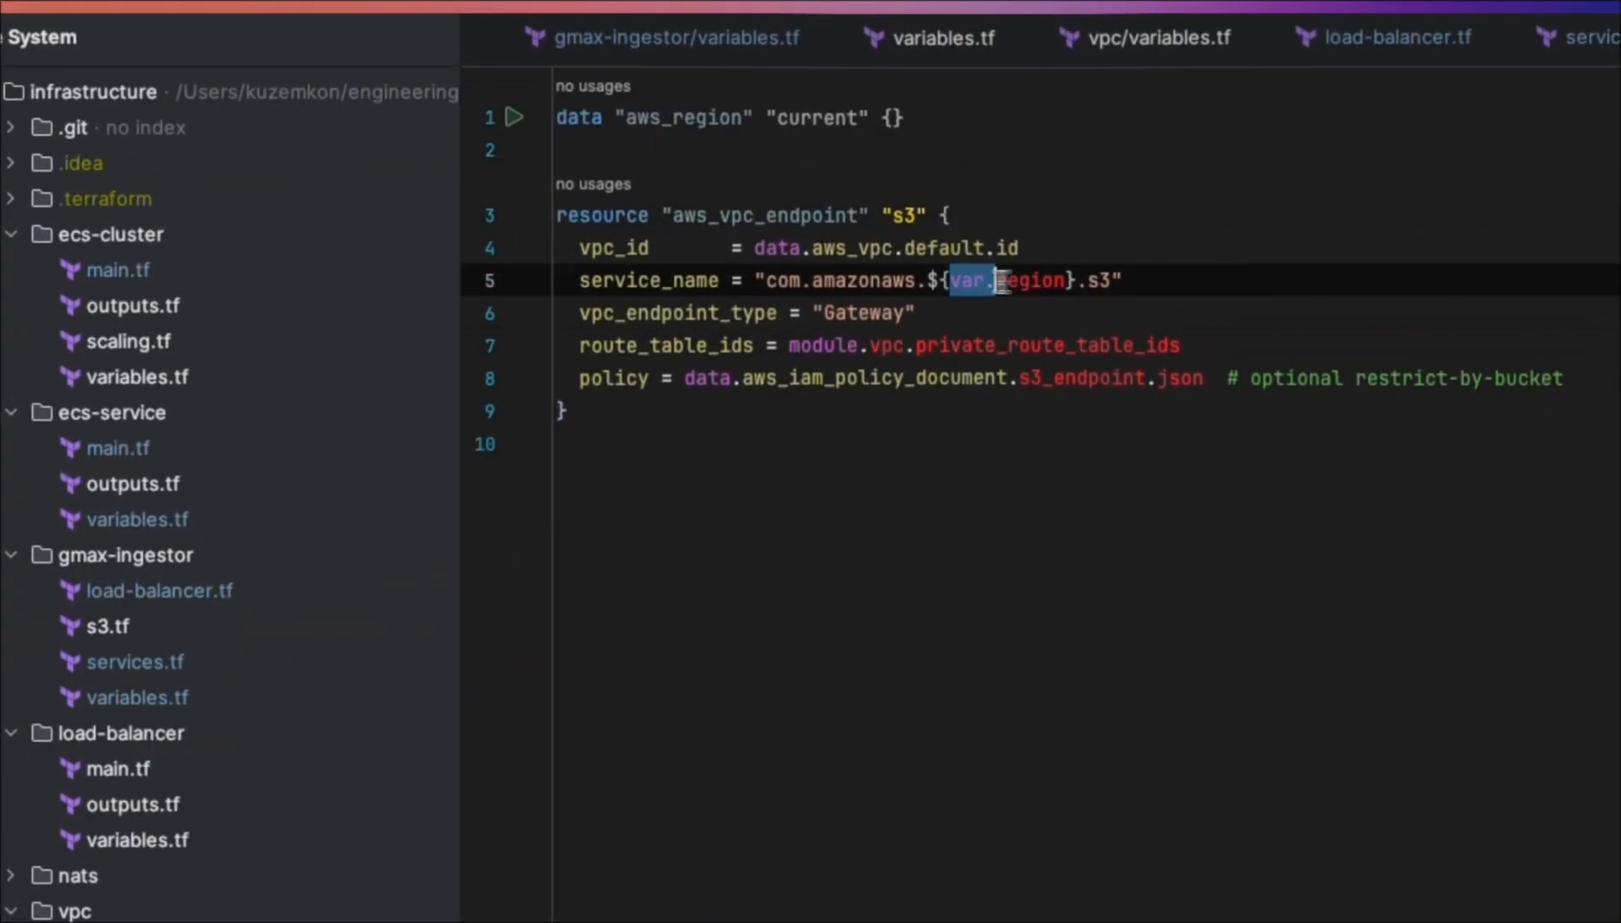
pyautogui.write('d')
pyautogui.press('Escape')
pyautogui.write('ata.')
pyautogui.press('Return')
pyautogui.write('.')
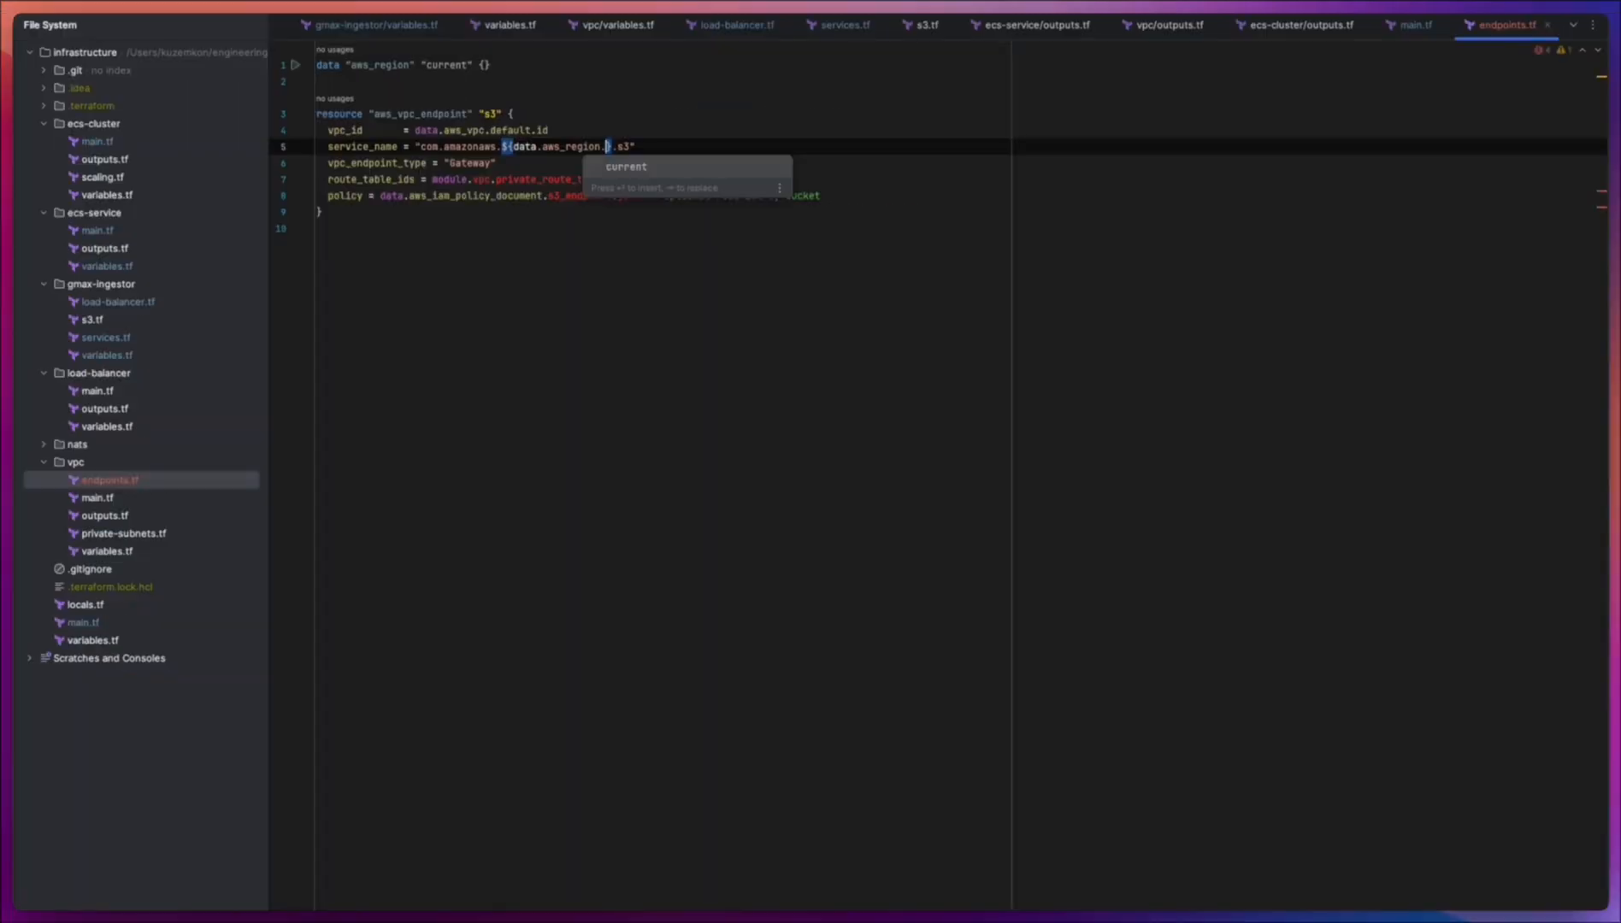
pyautogui.press('Return')
pyautogui.write('.')
pyautogui.press('Escape')
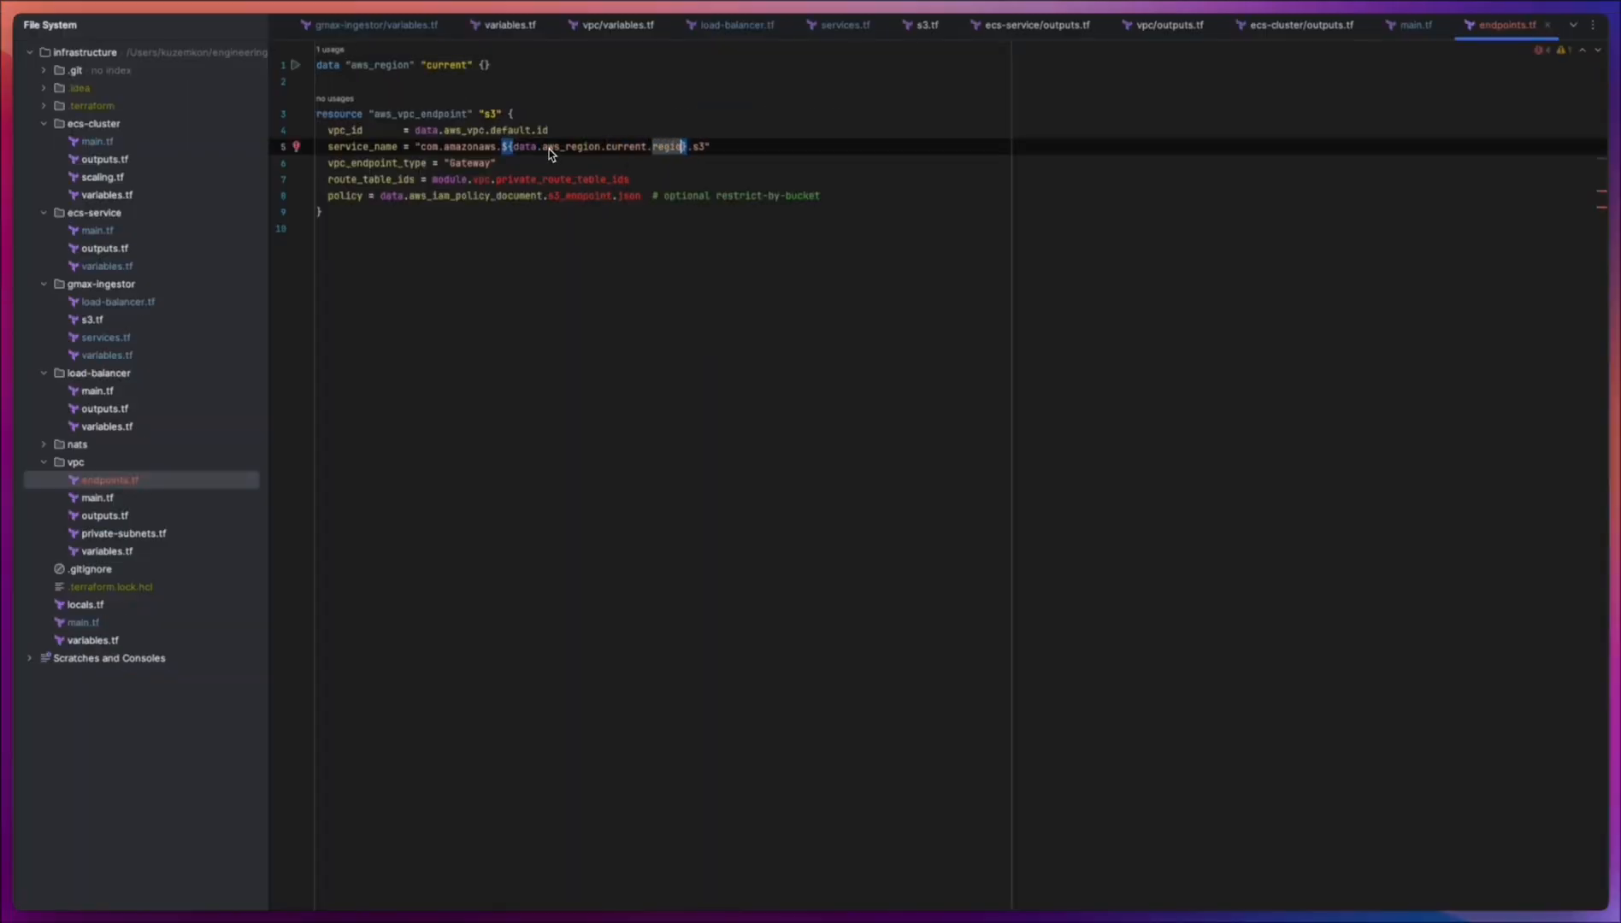
pyautogui.click(684, 274)
pyautogui.click(675, 147)
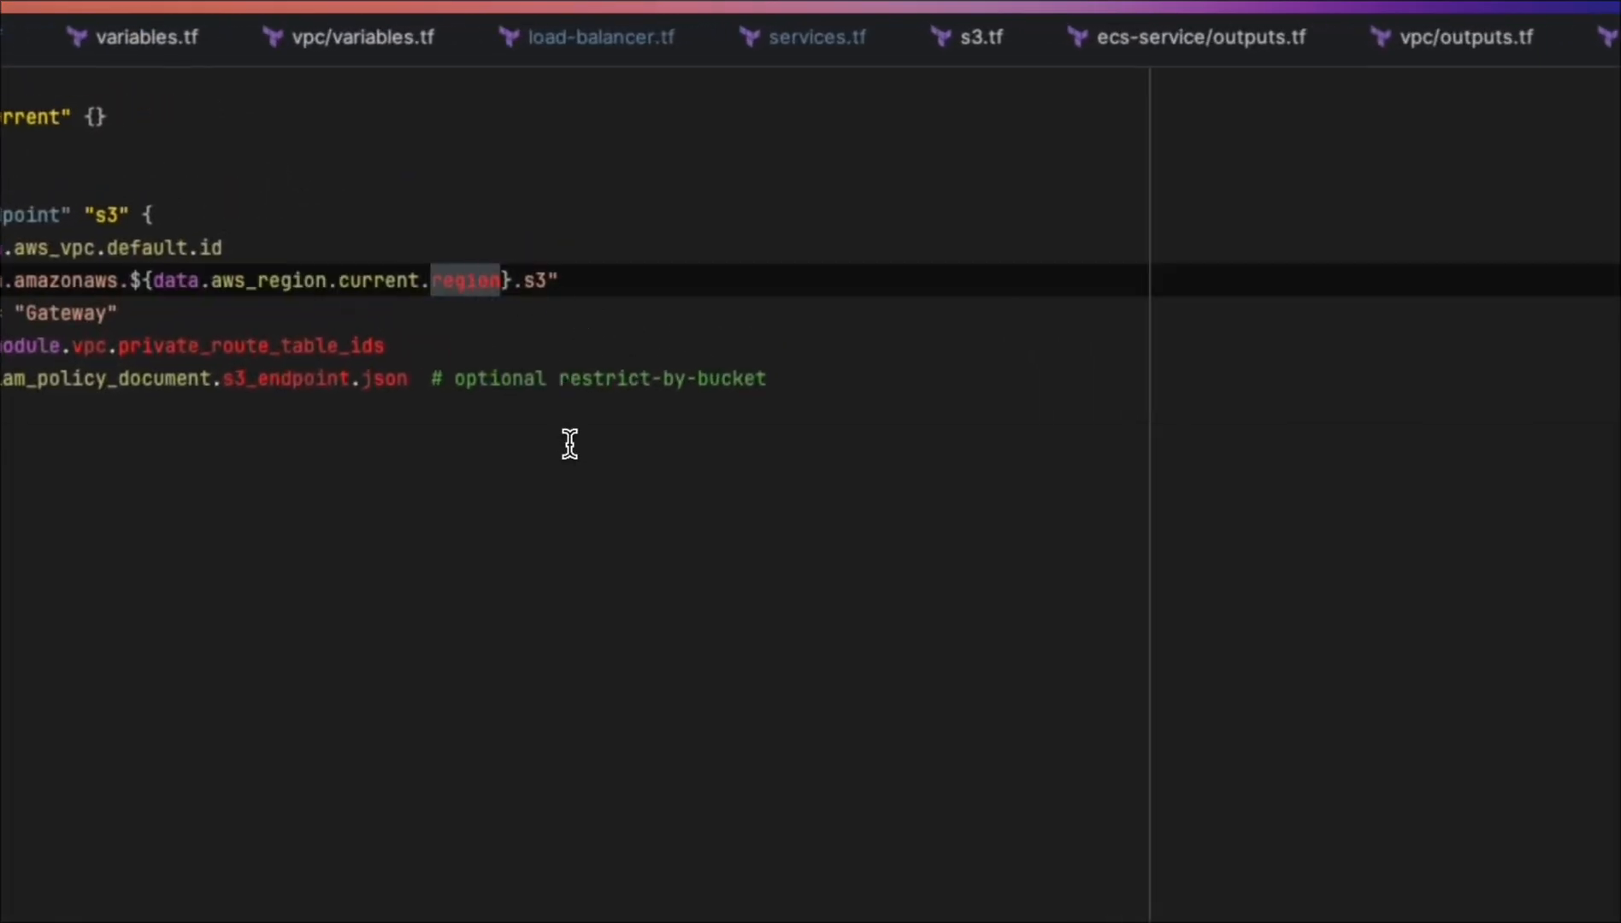
# Delete the policy line with its trailing comment from the s3 endpoint resource.
pyautogui.moveTo(431, 378); pyautogui.dragTo(803, 373)
pyautogui.press('BackSpace')
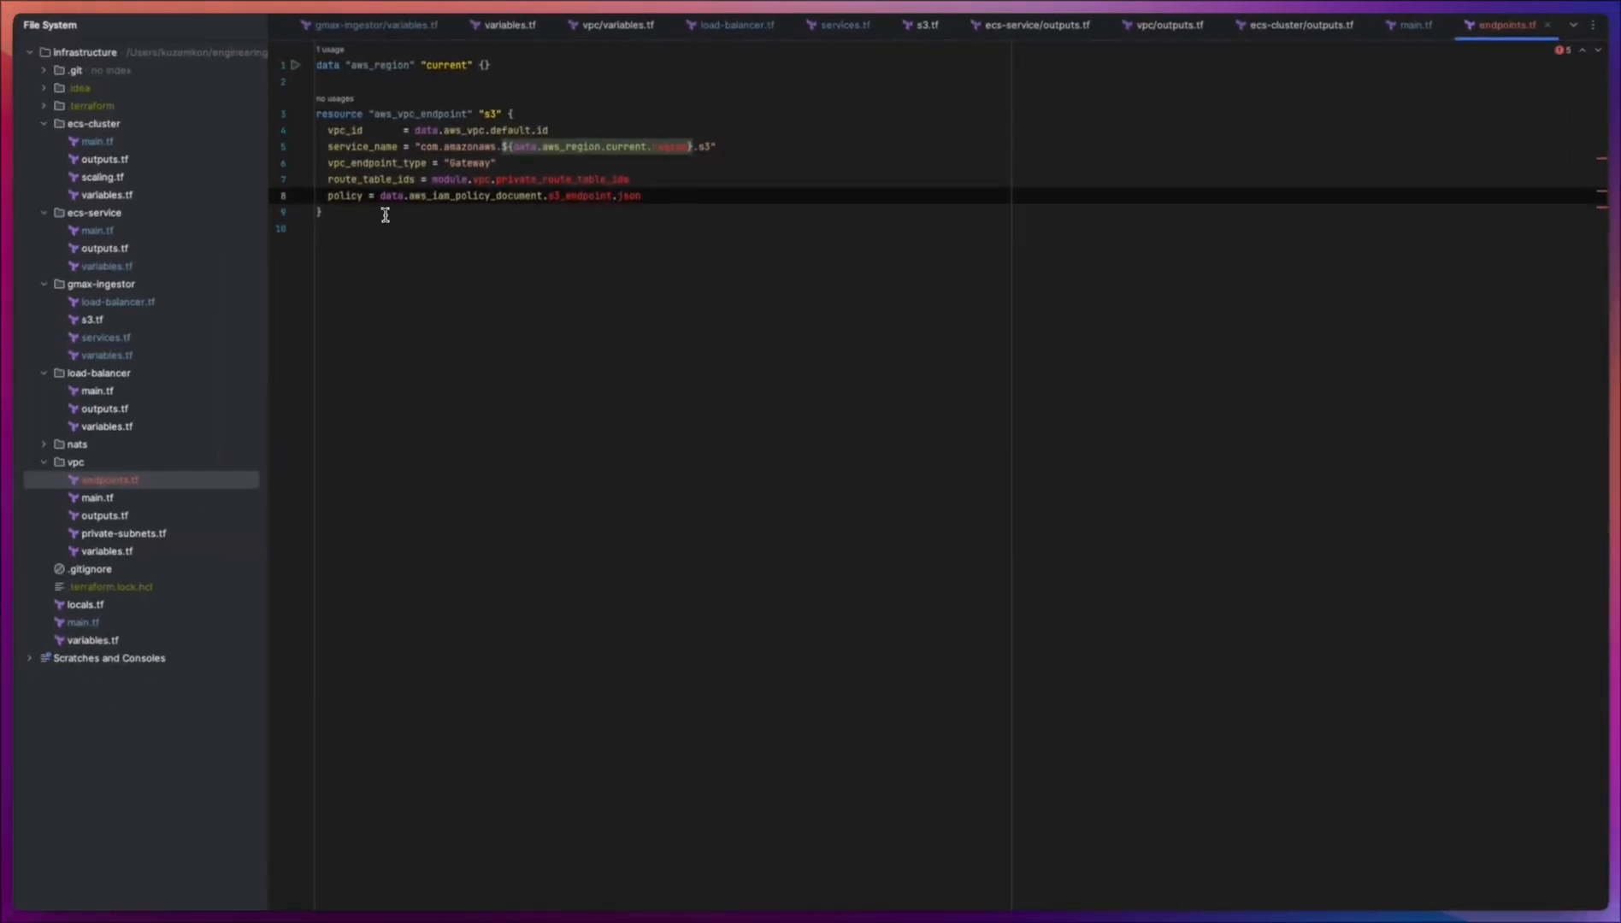
pyautogui.press('super+BackSpace')
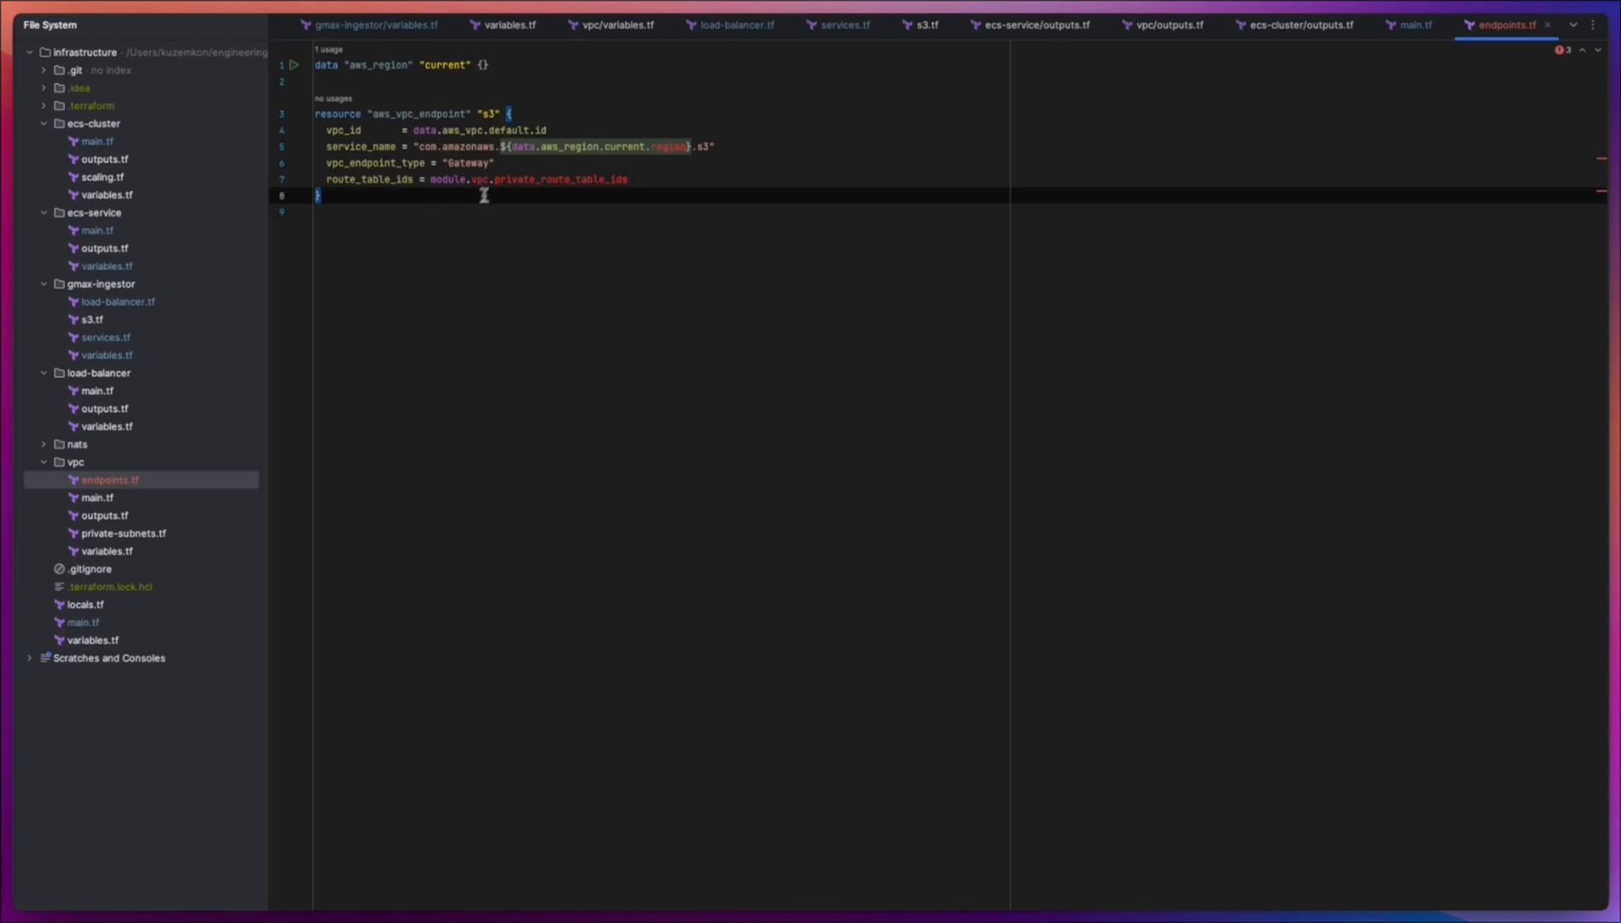
# Replace the endpoint's route_table_ids value with a concat() call containing data.aws_route_tables.default.ids, copied from the vpc folder's outputs.tf.
pyautogui.click(97, 498)
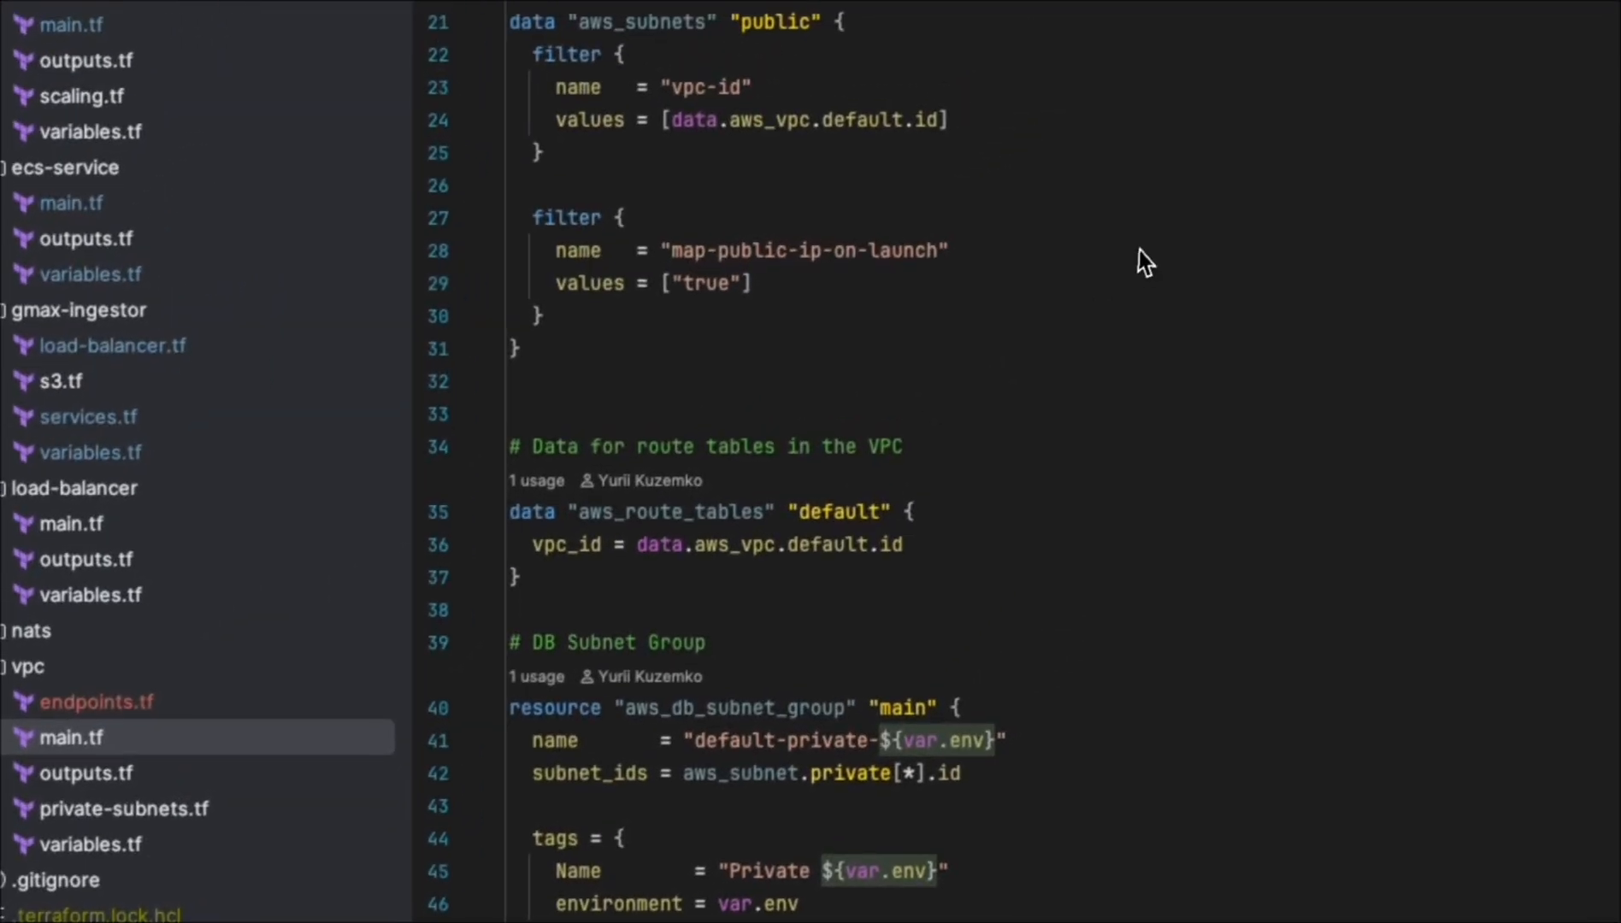
pyautogui.click(90, 843)
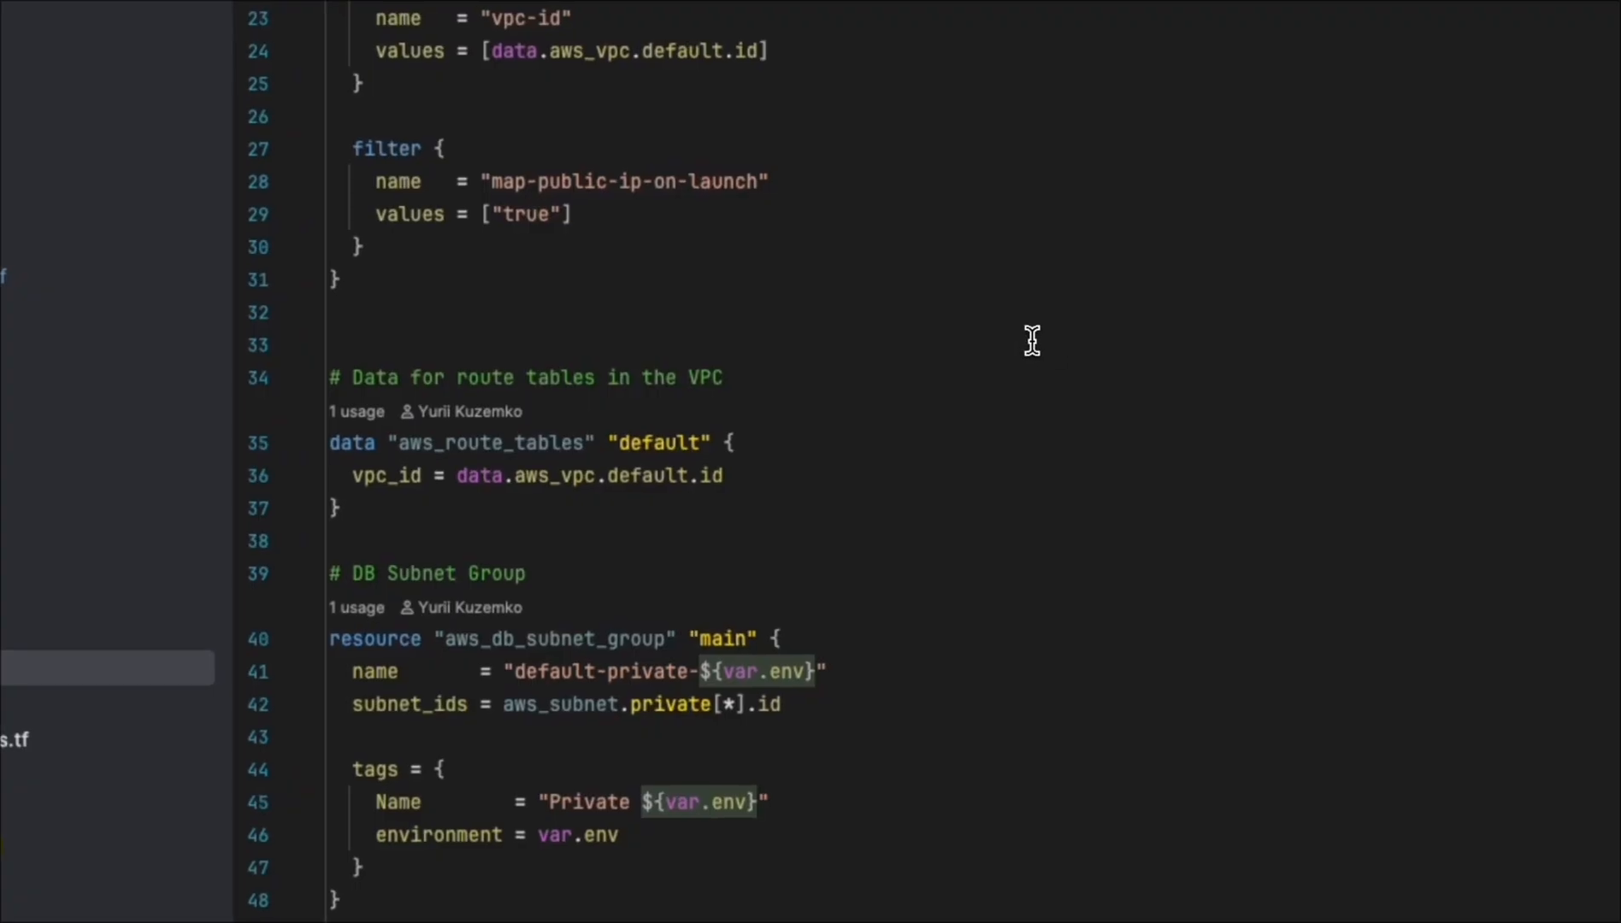
pyautogui.doubleClick(560, 443)
pyautogui.press('super+g')
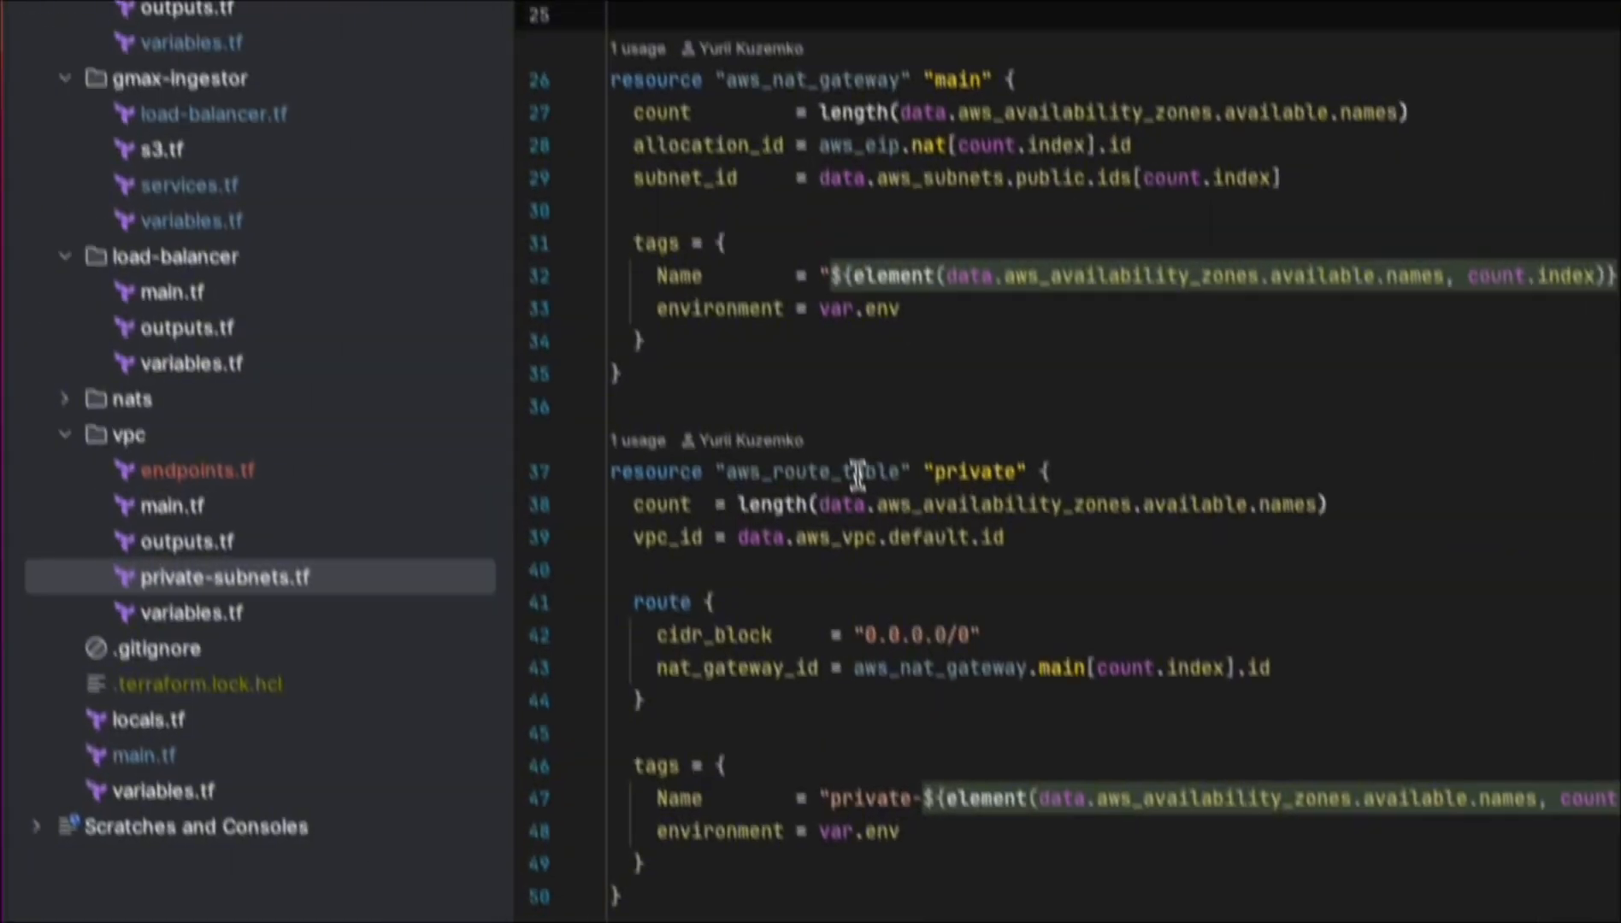
pyautogui.click(858, 472)
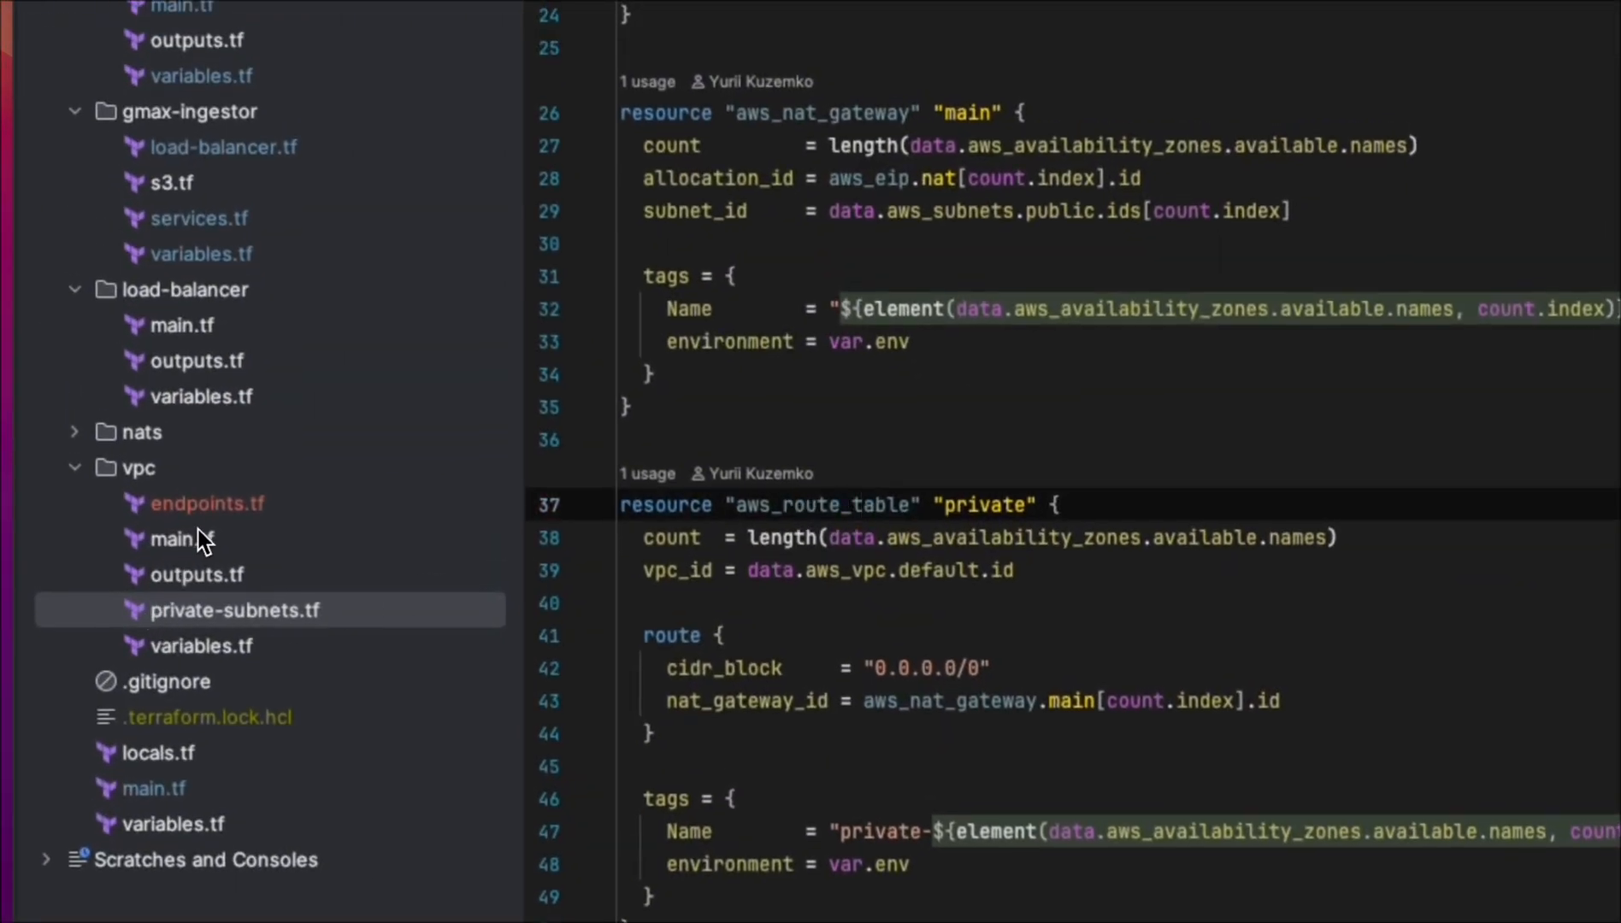
pyautogui.doubleClick(223, 512)
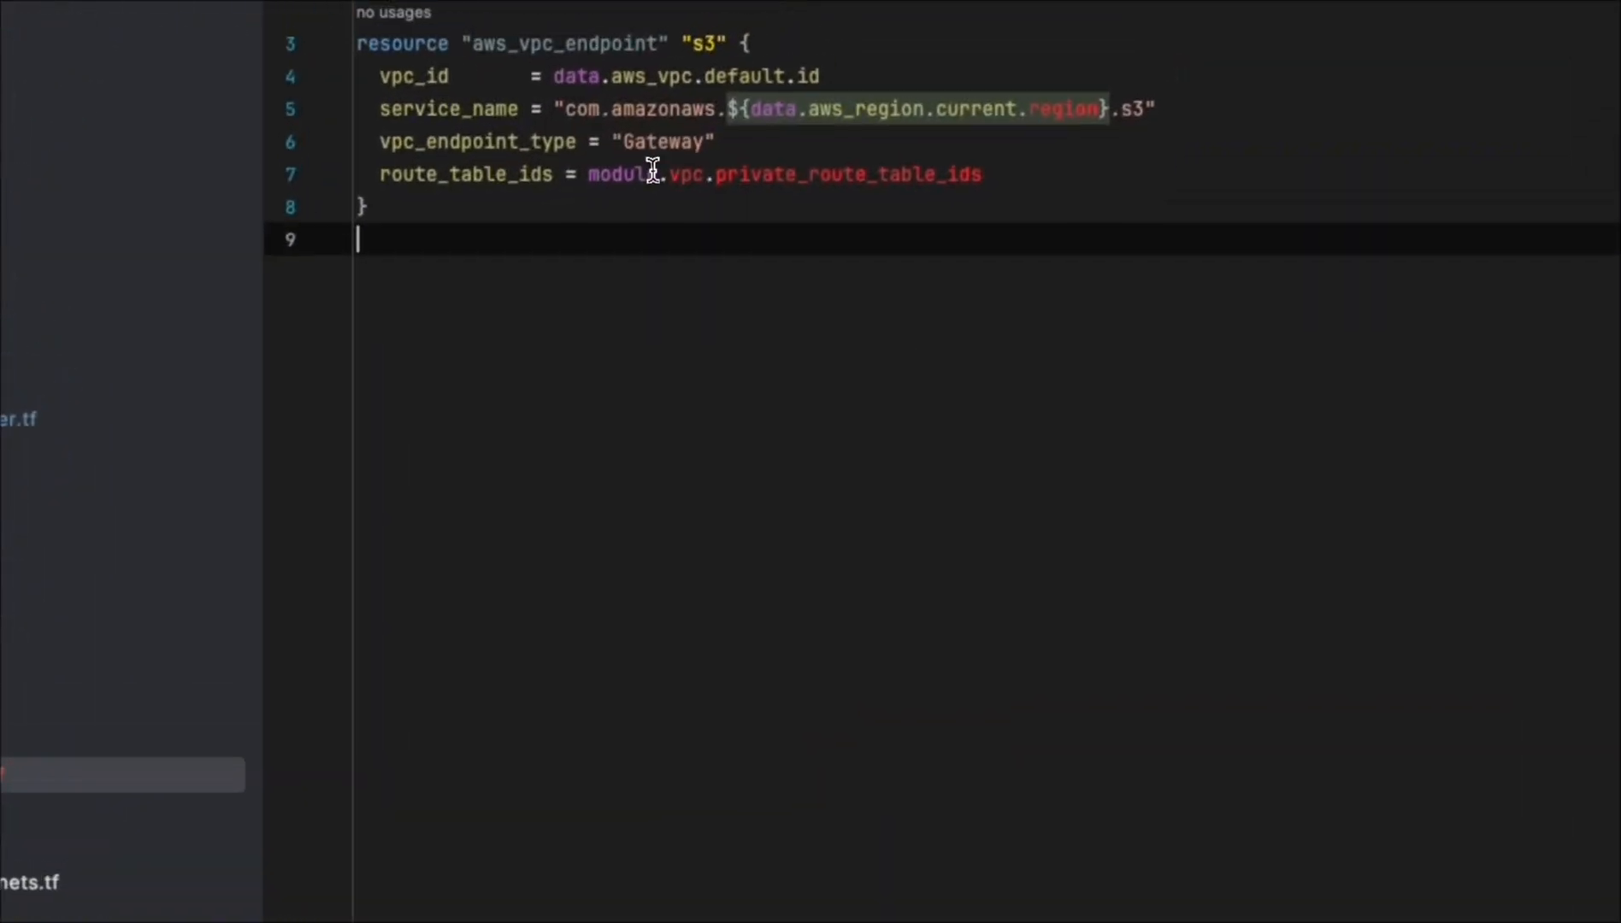
pyautogui.moveTo(588, 176); pyautogui.dragTo(981, 175)
pyautogui.doubleClick(220, 514)
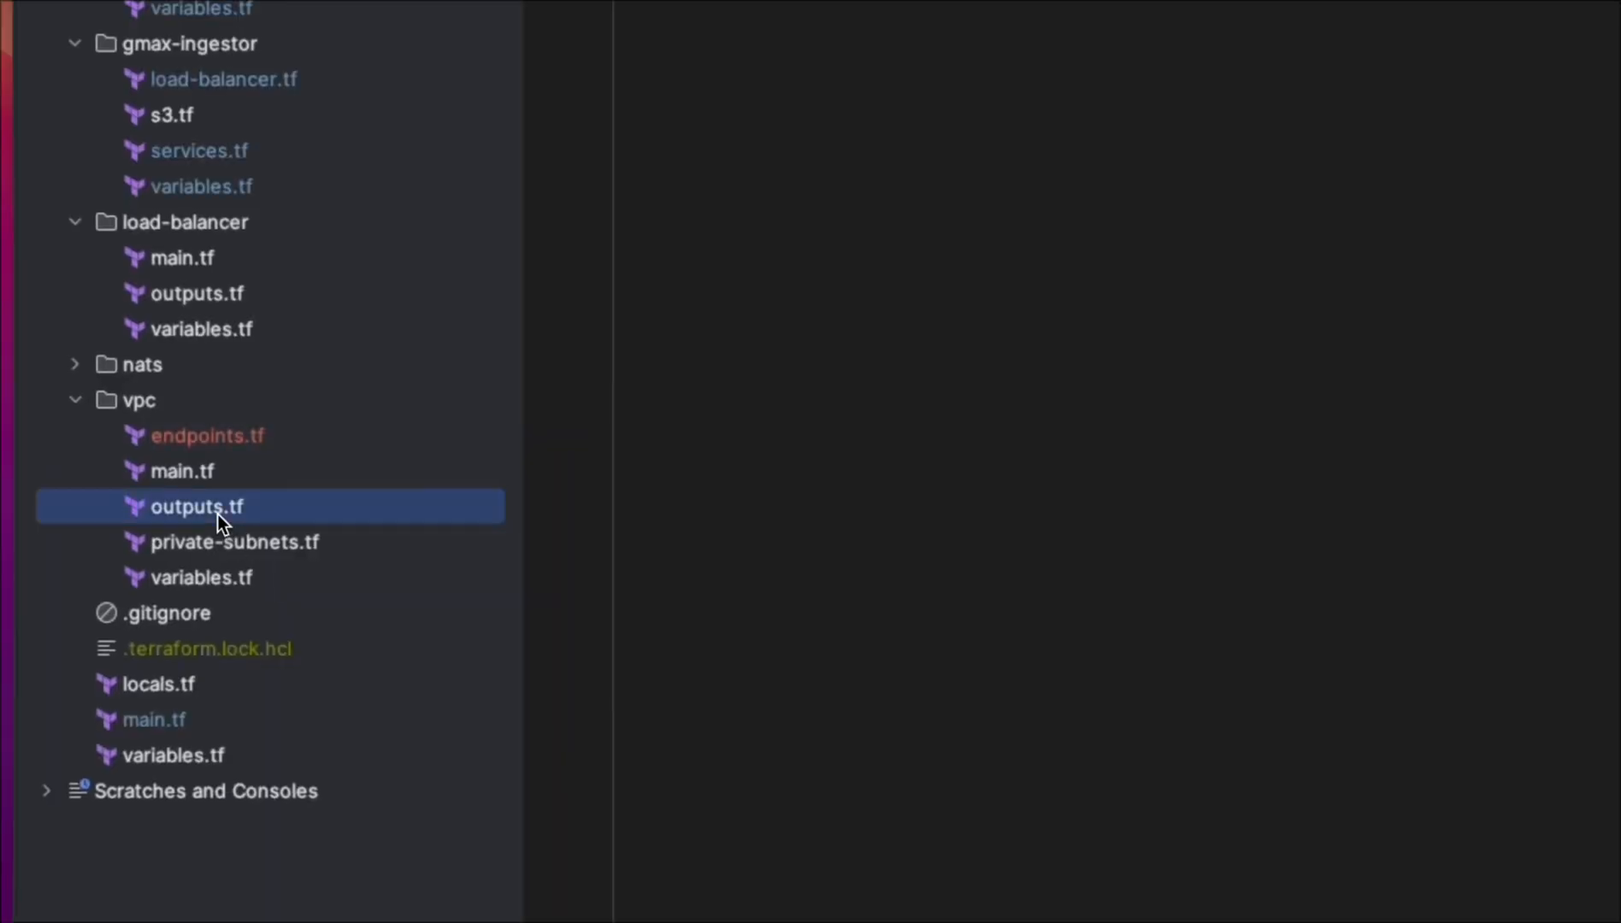
pyautogui.moveTo(737, 454); pyautogui.dragTo(1115, 454)
pyautogui.press('super+c')
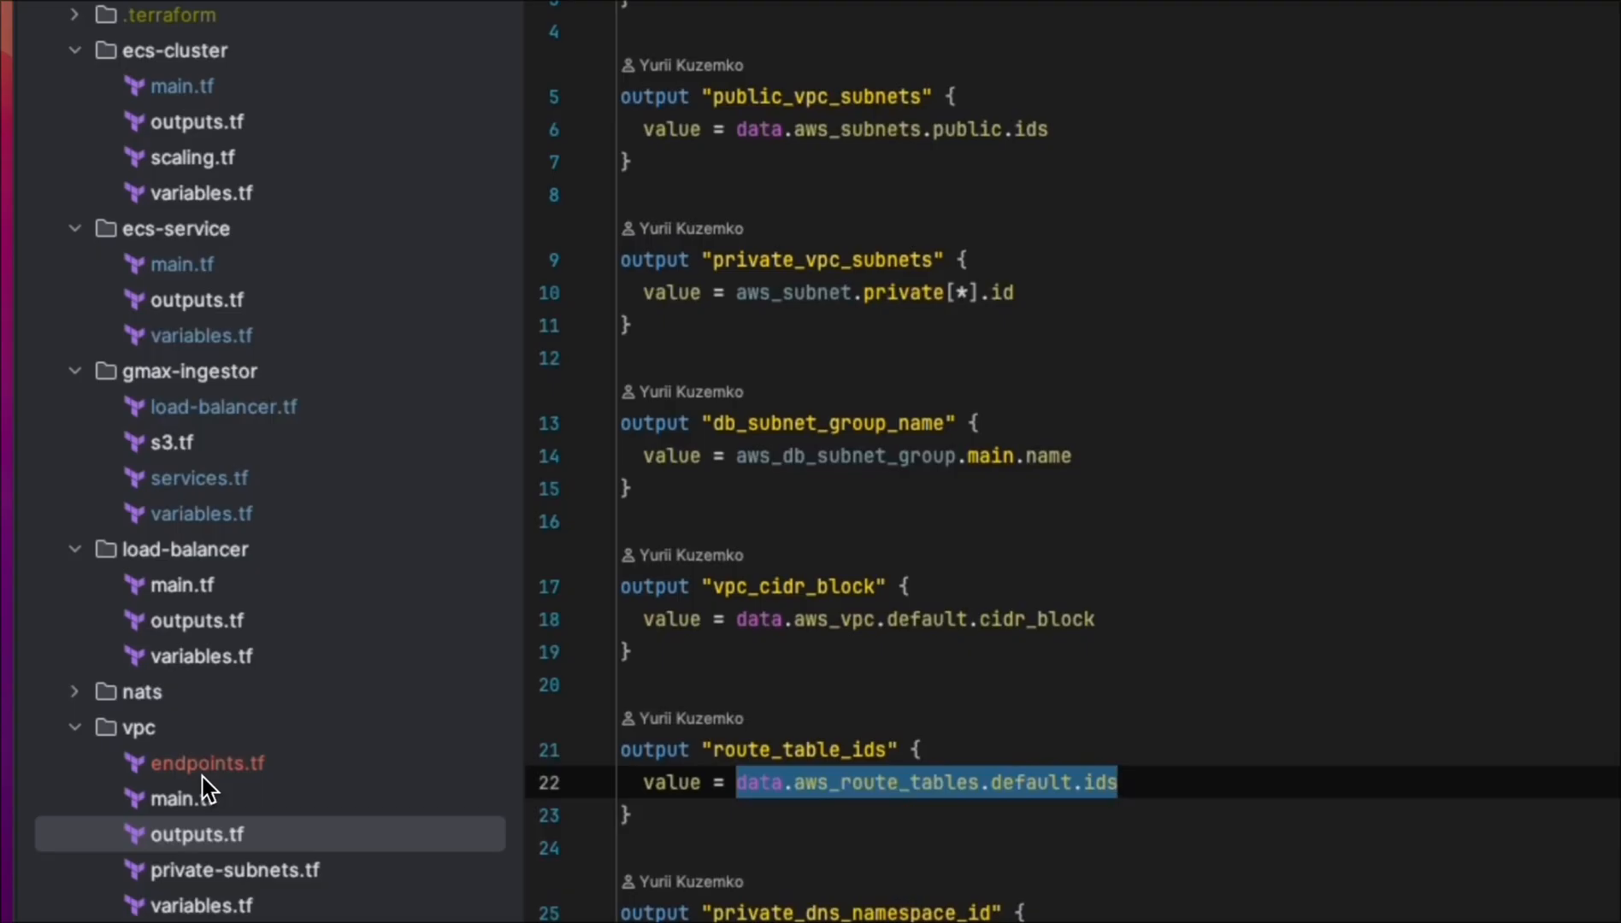
pyautogui.doubleClick(207, 764)
pyautogui.write('concat(')
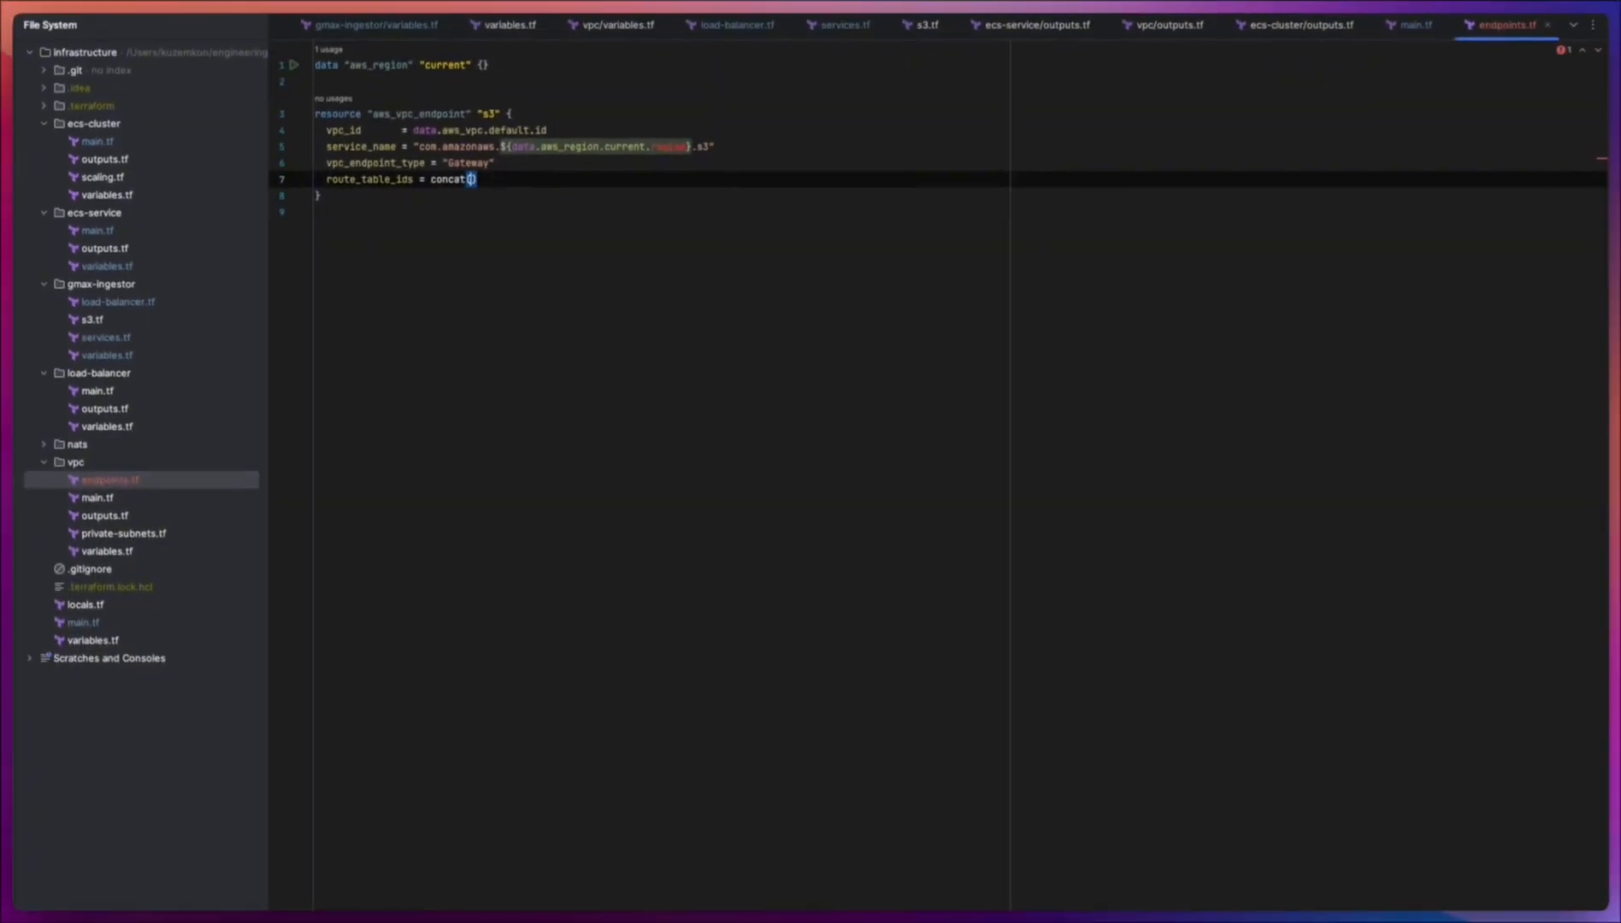
pyautogui.press('super+v')
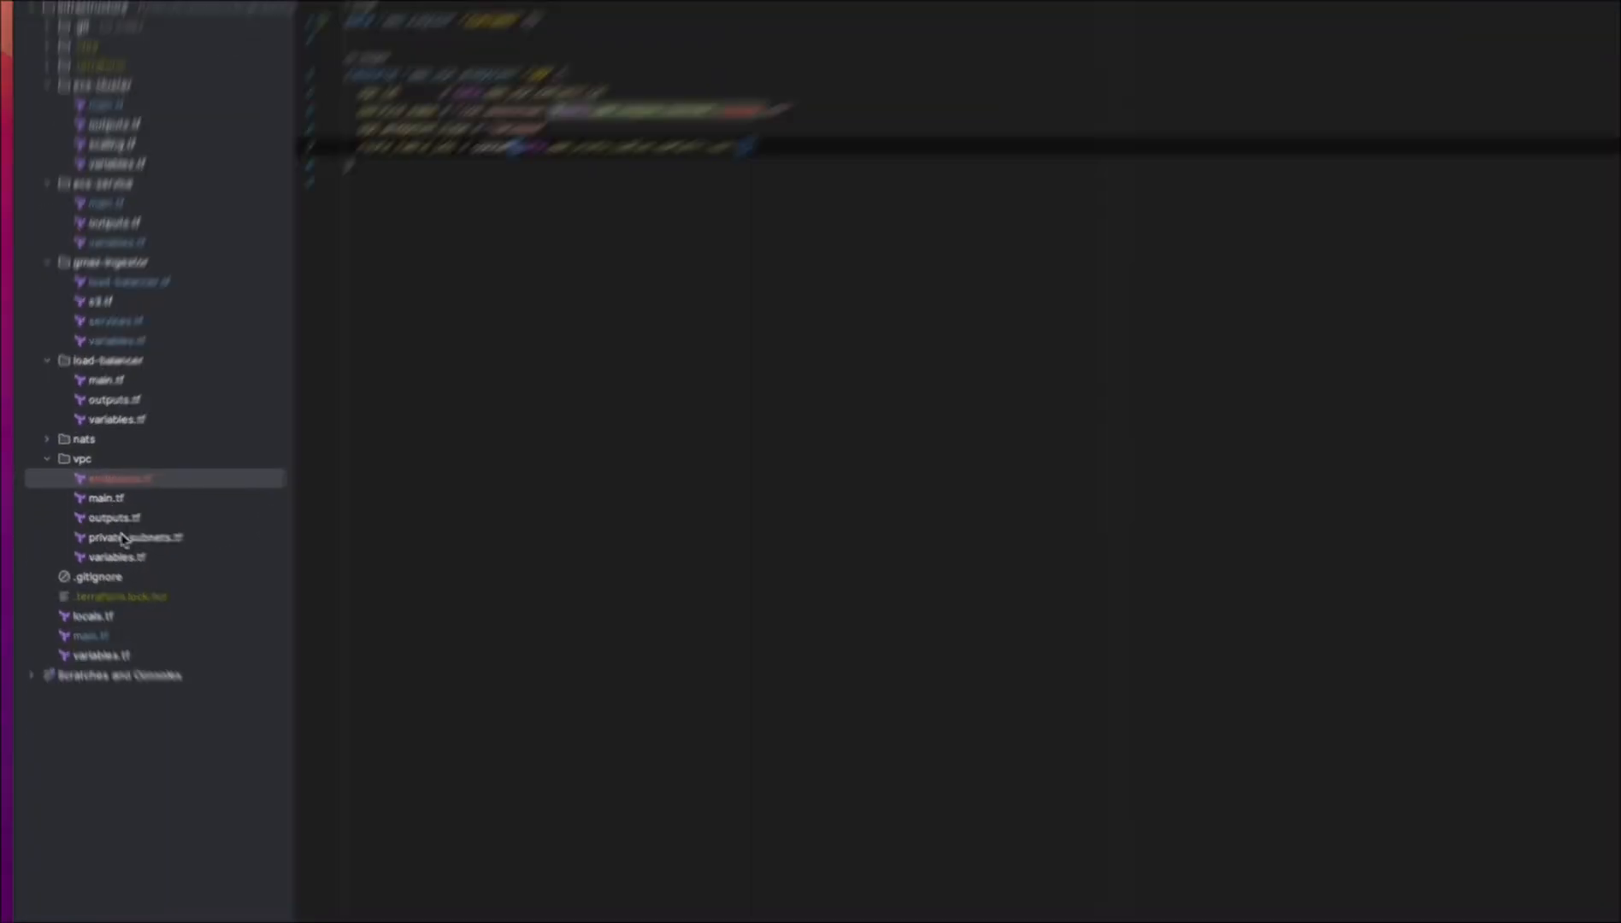
# Add aws_route_table.private[*].id, defined in private-subnets.tf, as the second concat argument of route_table_ids and reformat endpoints.tf.
pyautogui.click(113, 536)
pyautogui.click(1026, 313)
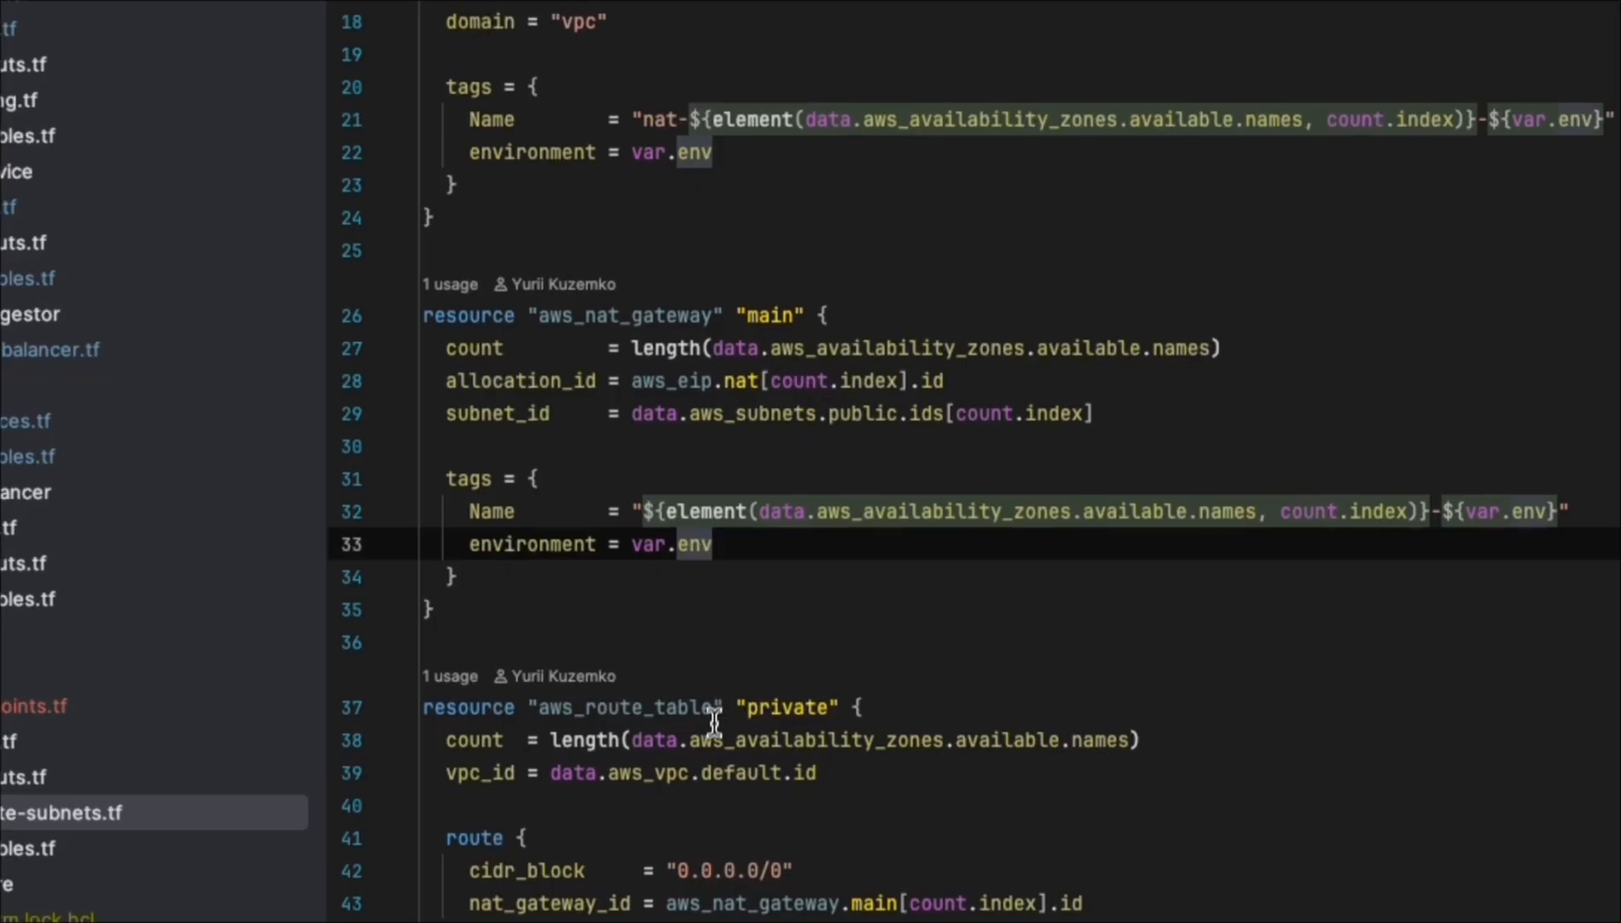
pyautogui.doubleClick(633, 709)
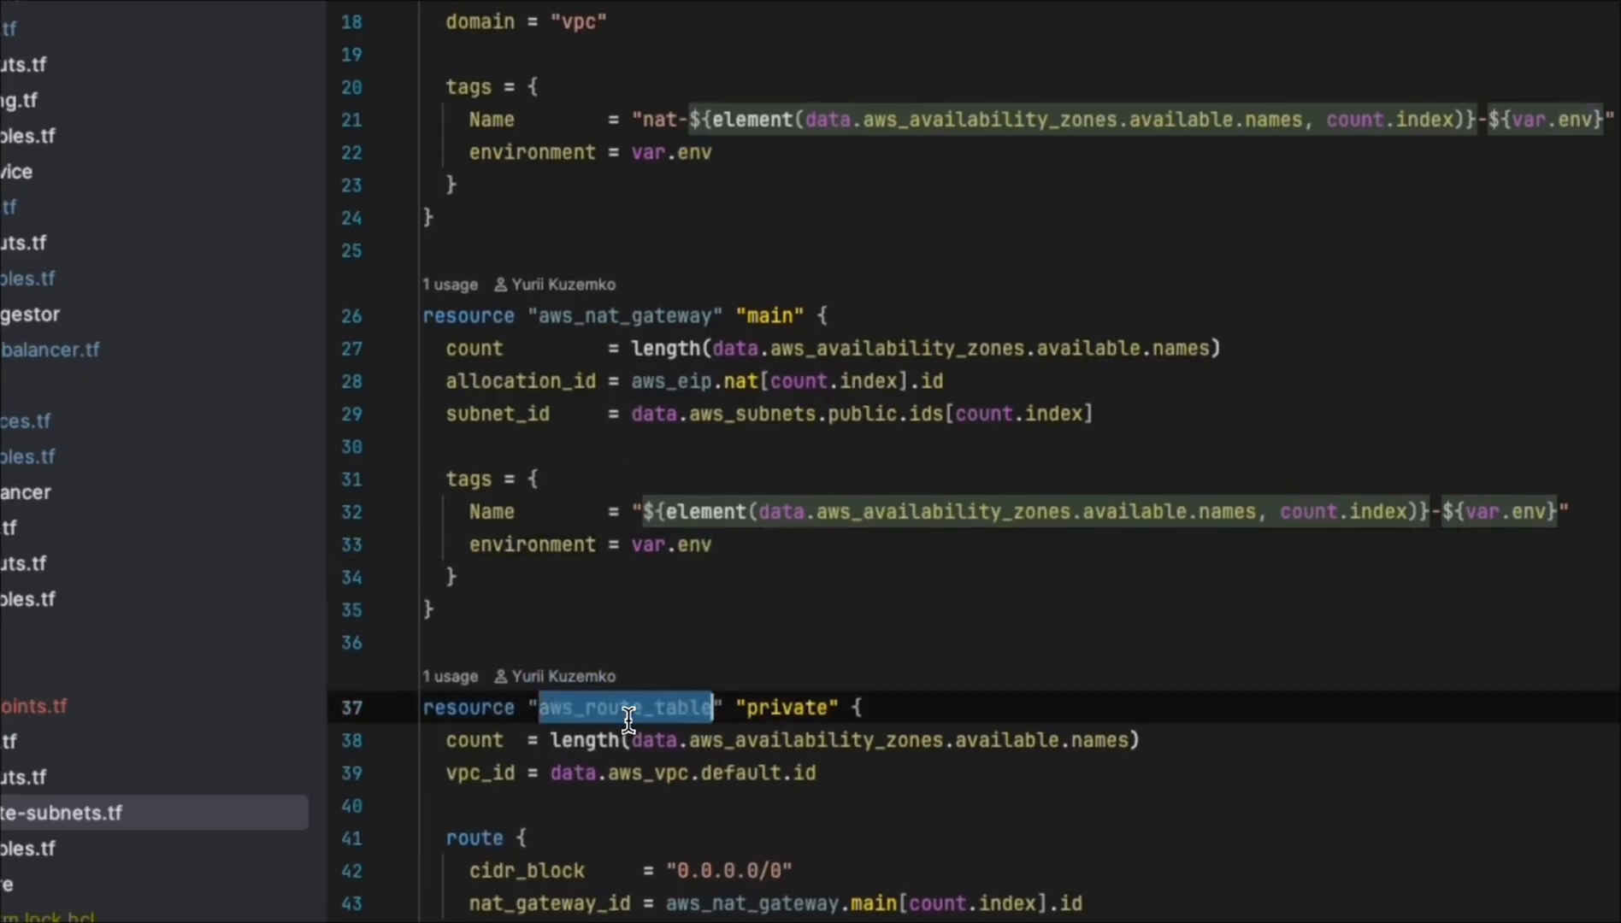
pyautogui.click(938, 625)
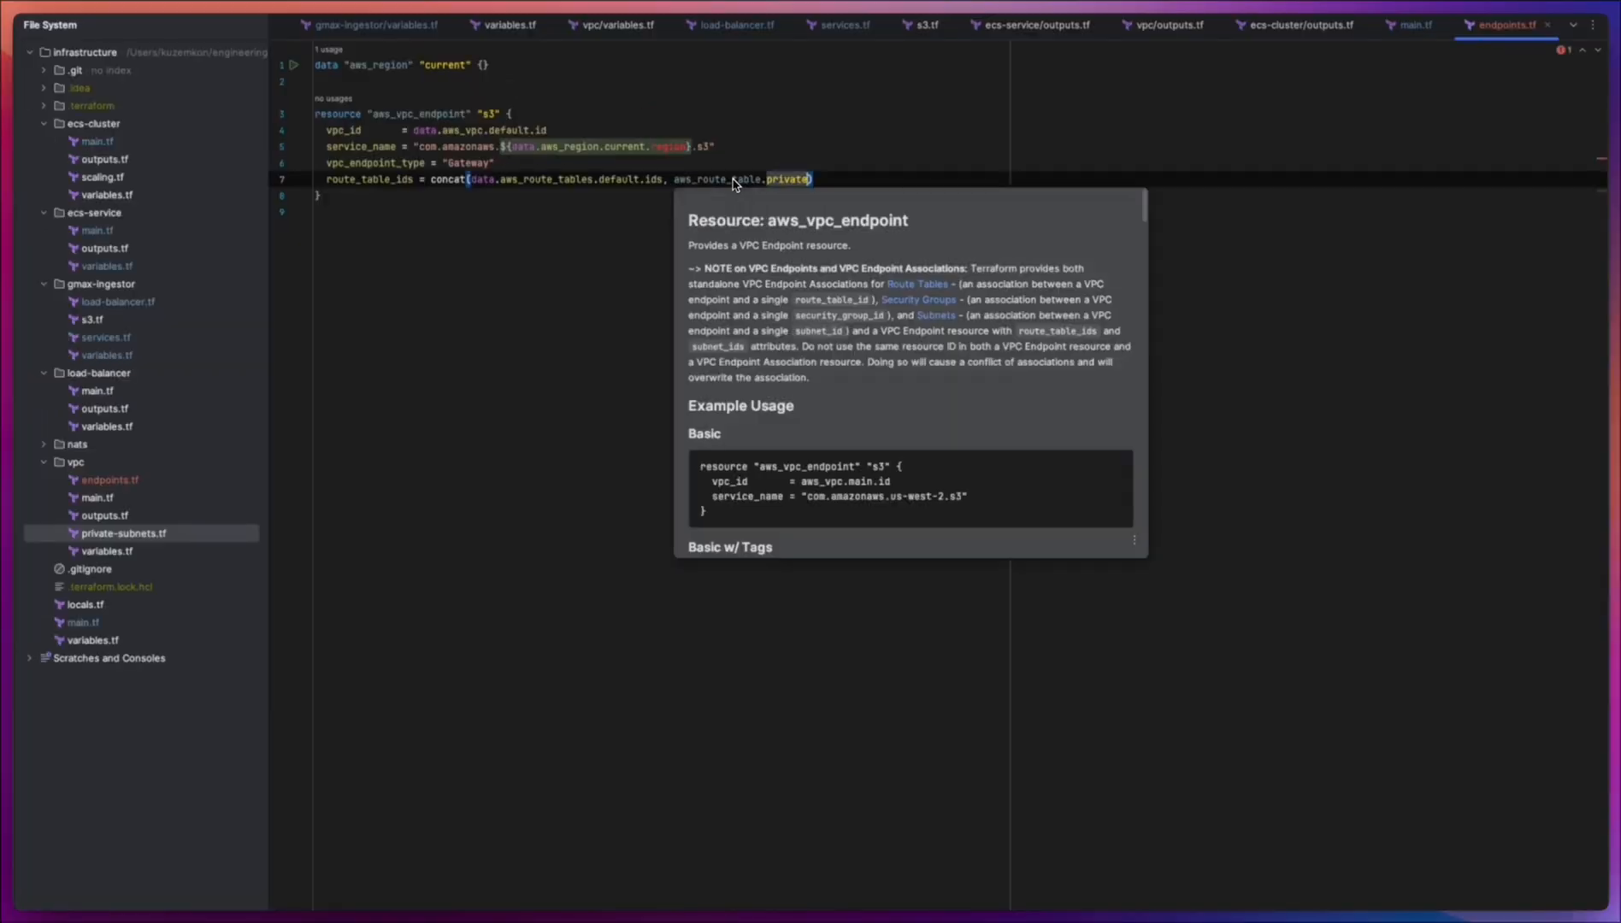
pyautogui.write('*].')
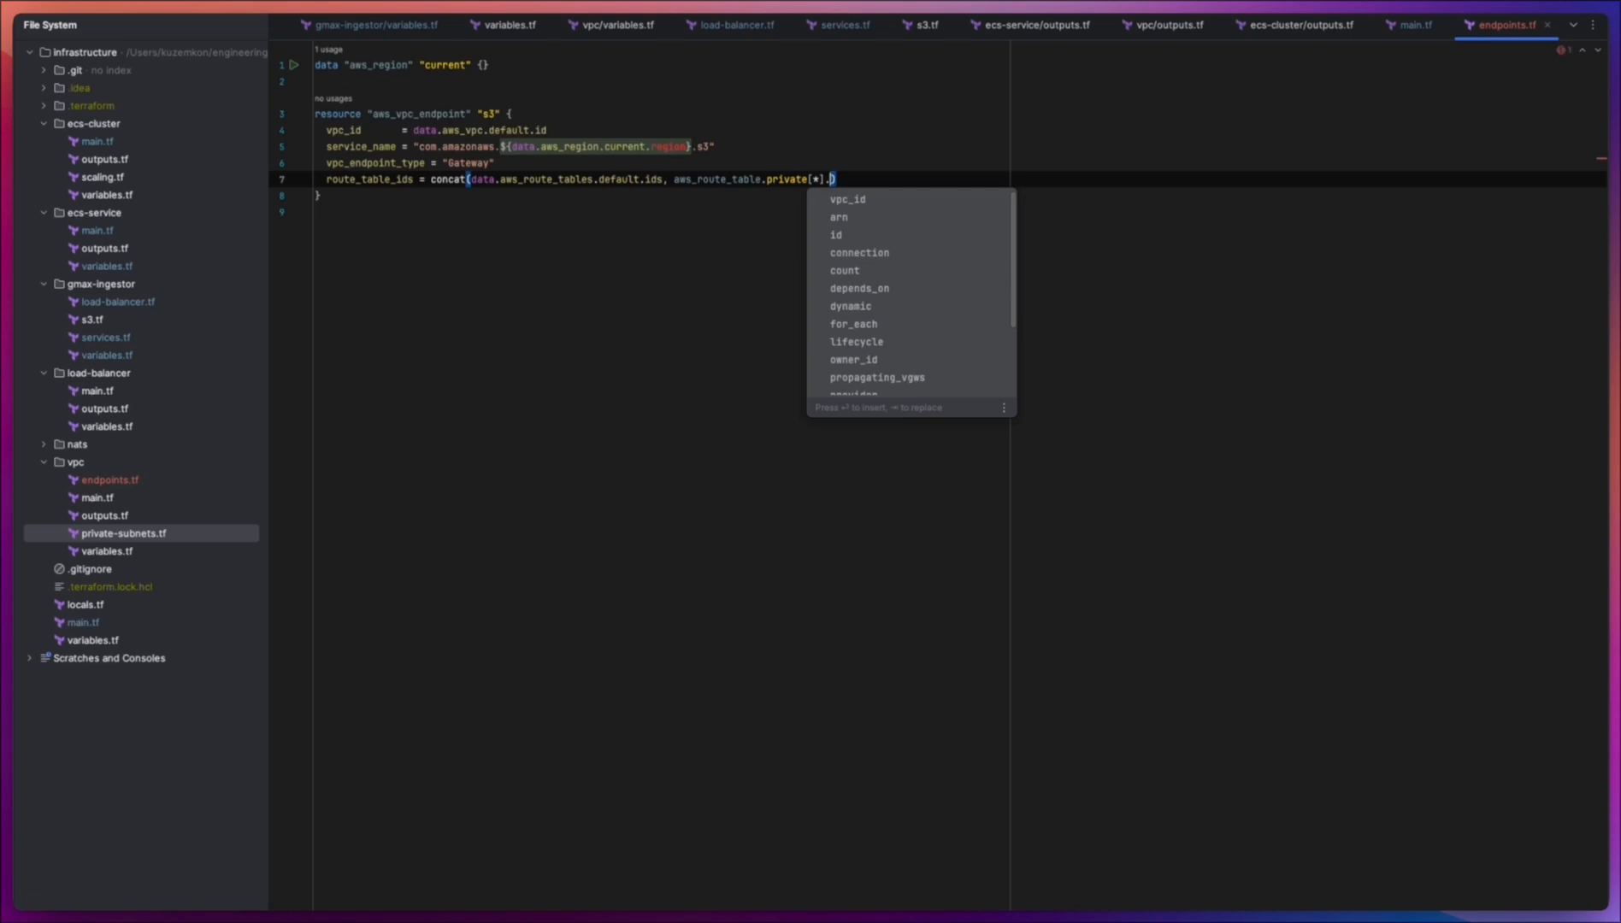
pyautogui.write('id')
pyautogui.click(639, 326)
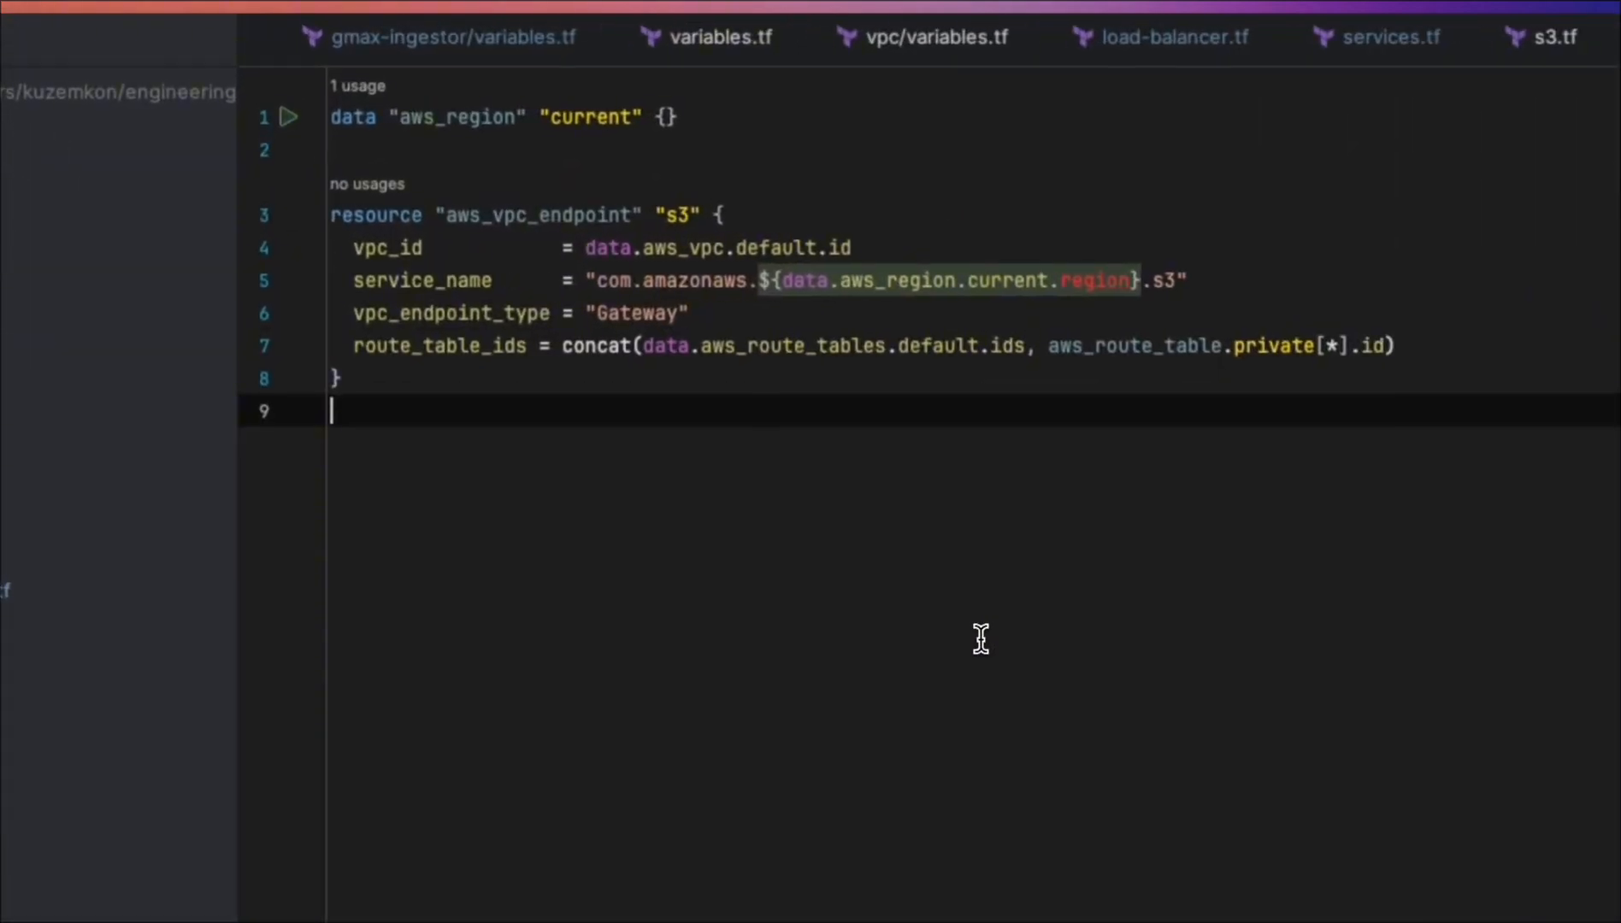
pyautogui.hotkey('ctrl', 'alt', 'l')
pyautogui.click(652, 313)
pyautogui.click(462, 380)
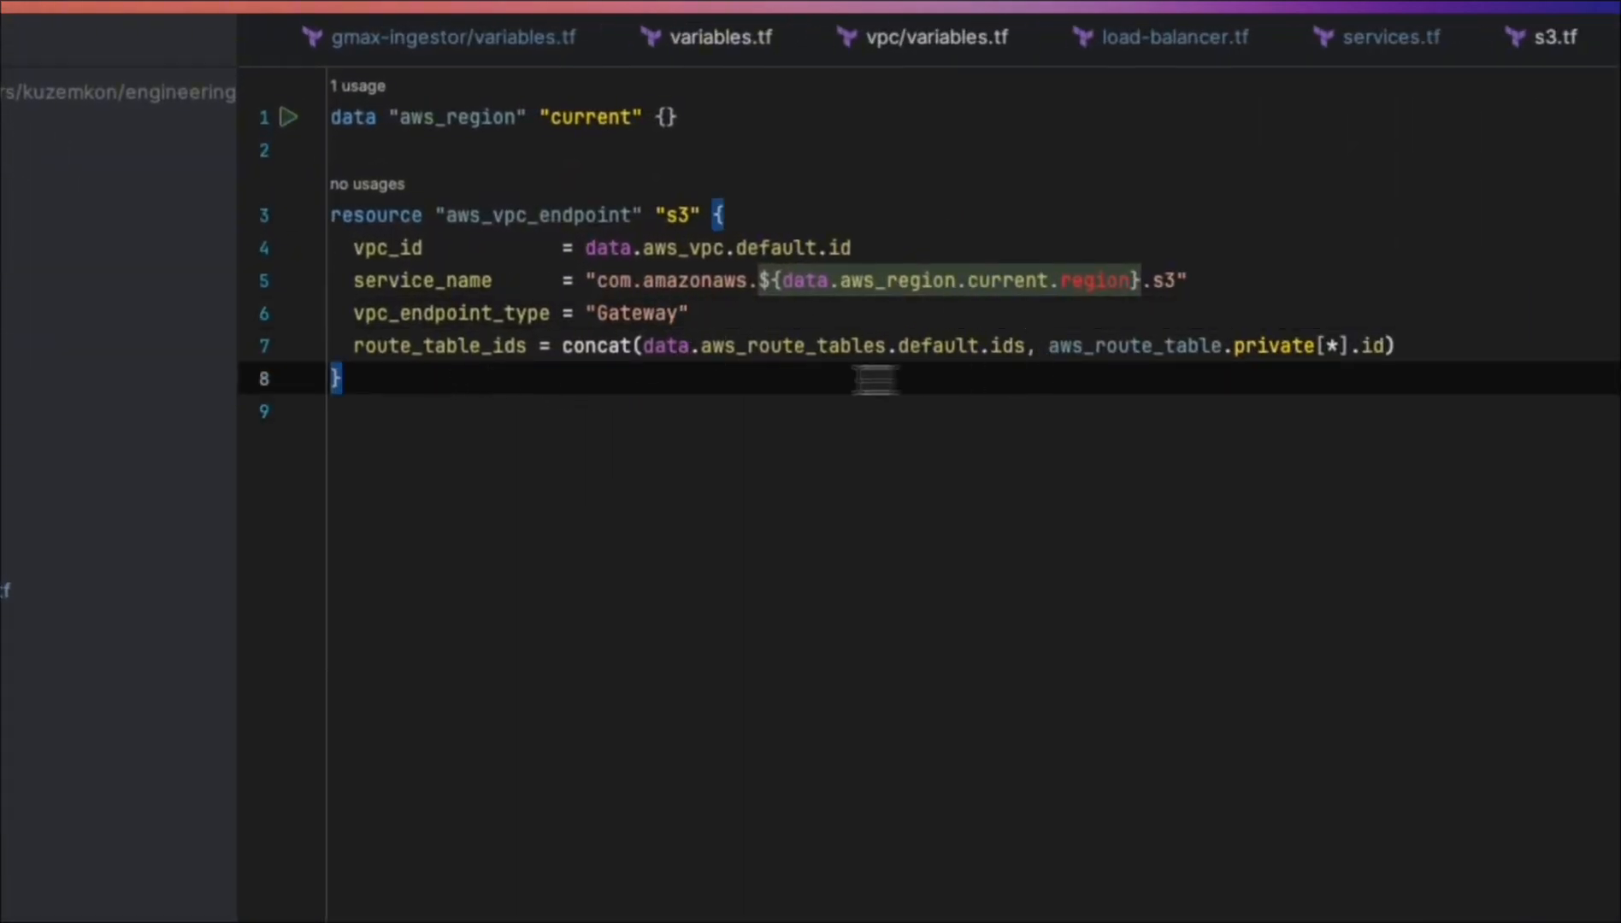
pyautogui.click(884, 457)
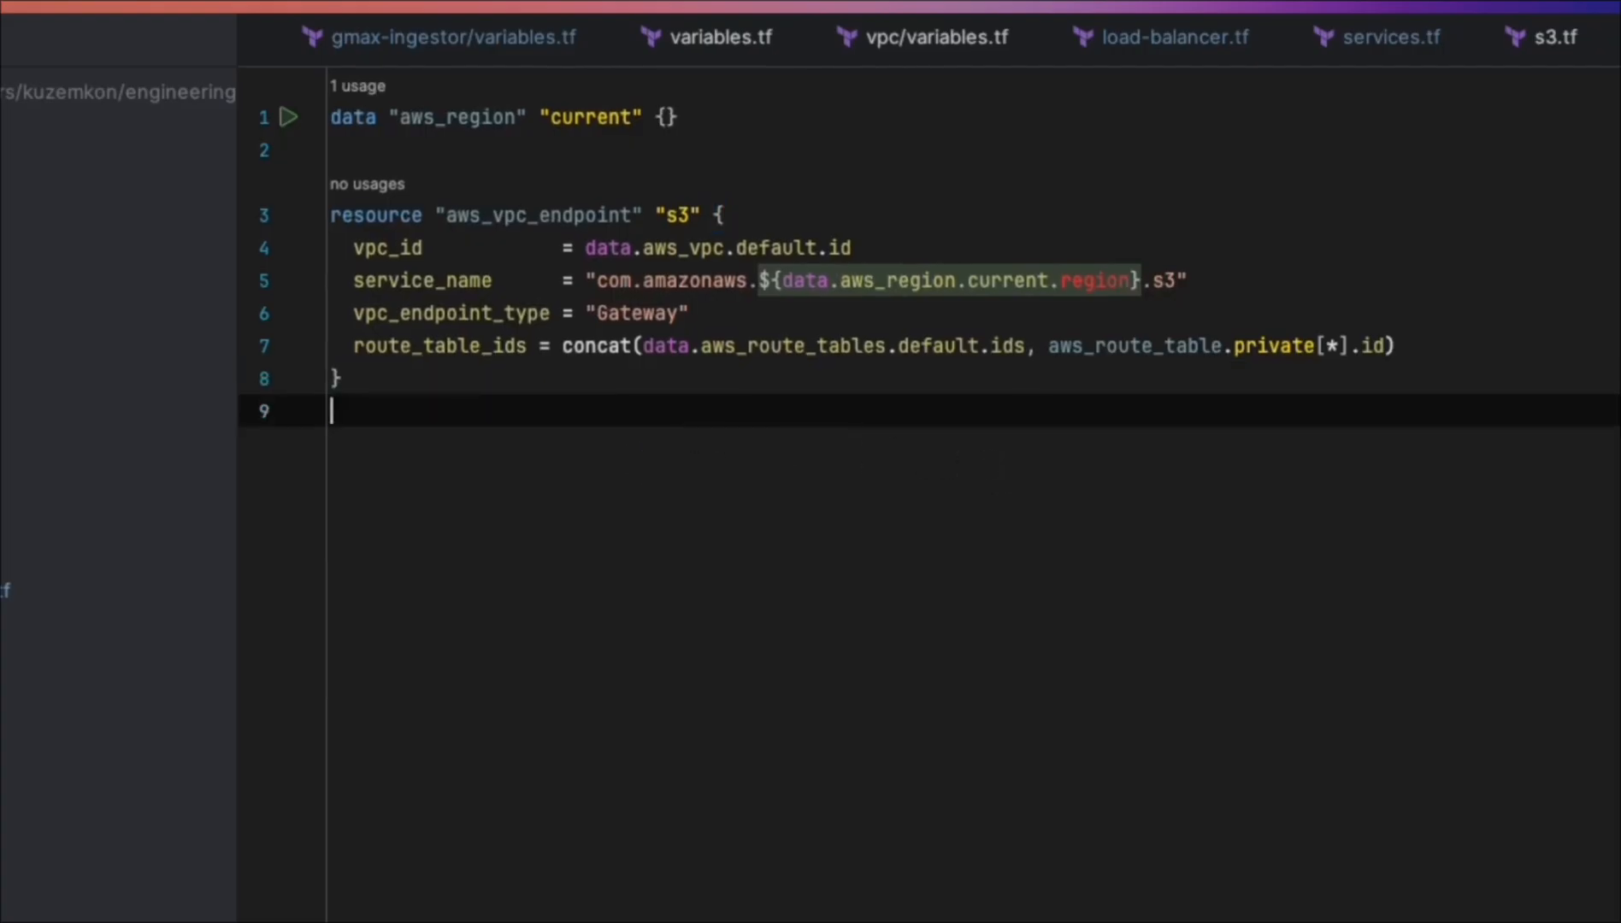
pyautogui.moveTo(600, 278); pyautogui.dragTo(1130, 280)
pyautogui.click(1153, 483)
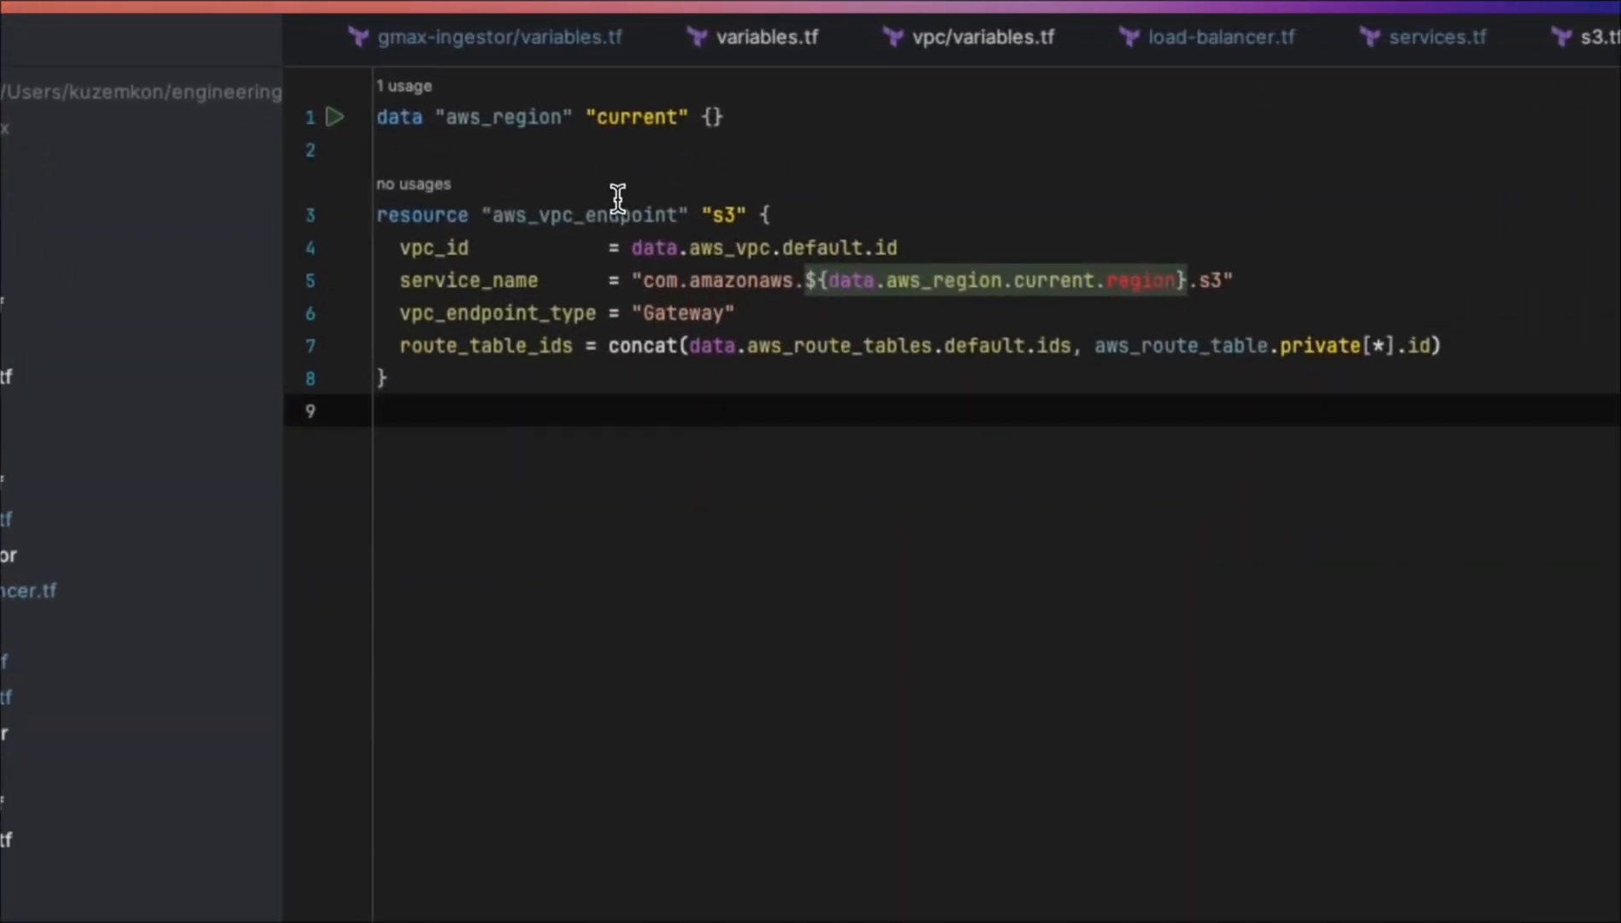
# In the root locals.tf, add vpc_id = module.vpc.vpc_id above vpc_subnets in ecs_config and reformat the file.
pyautogui.doubleClick(206, 612)
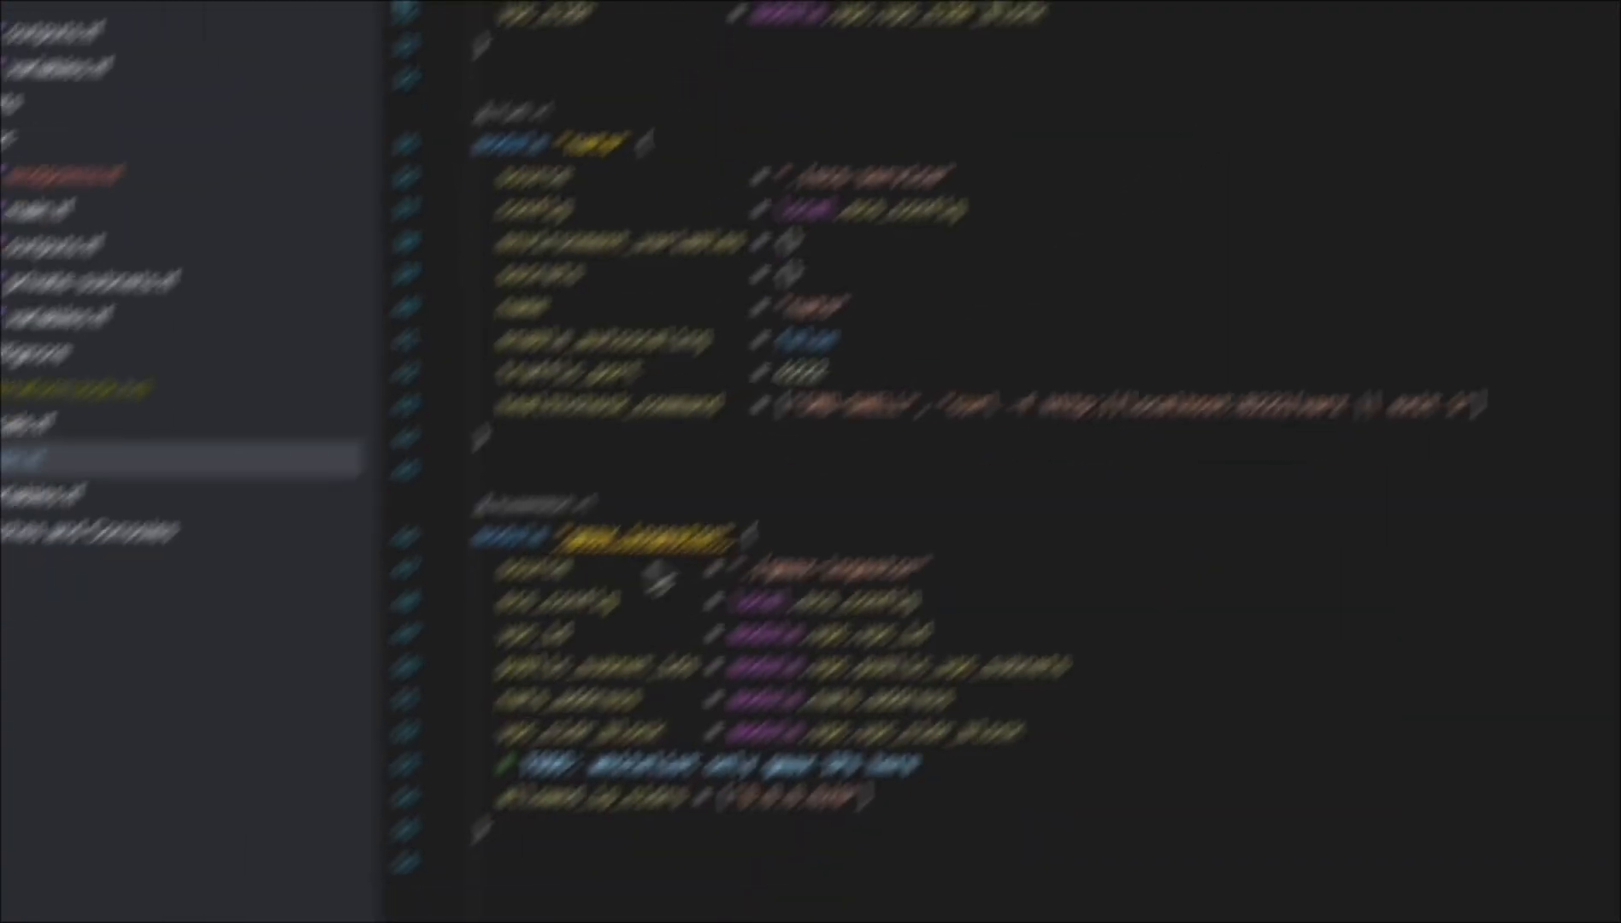
pyautogui.scroll(1, 603, 525)
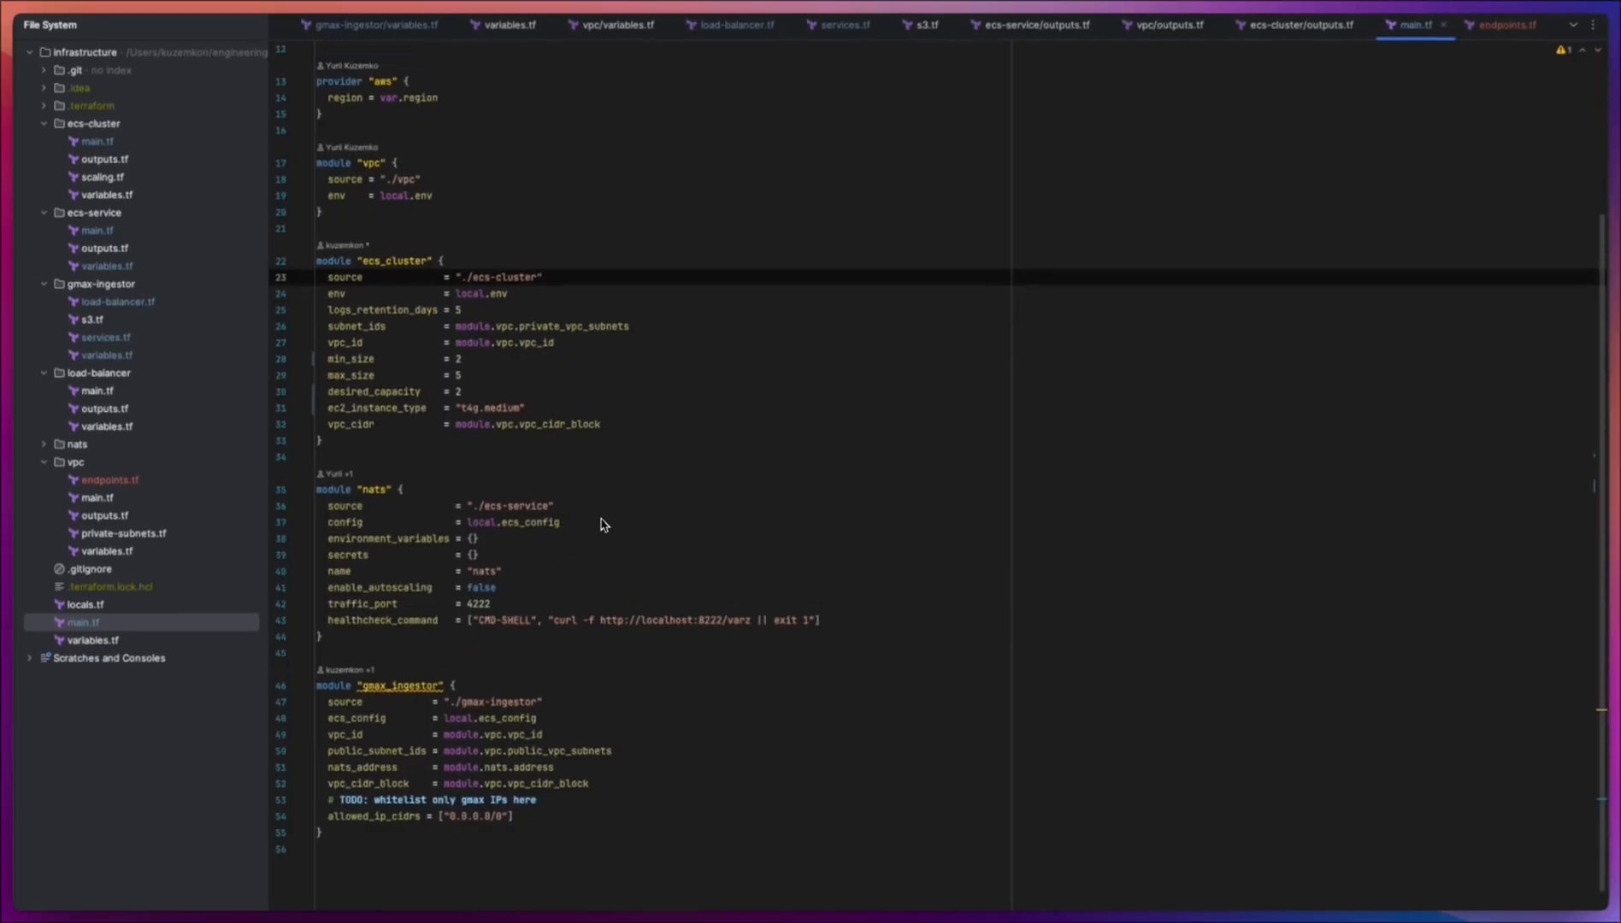
pyautogui.doubleClick(85, 604)
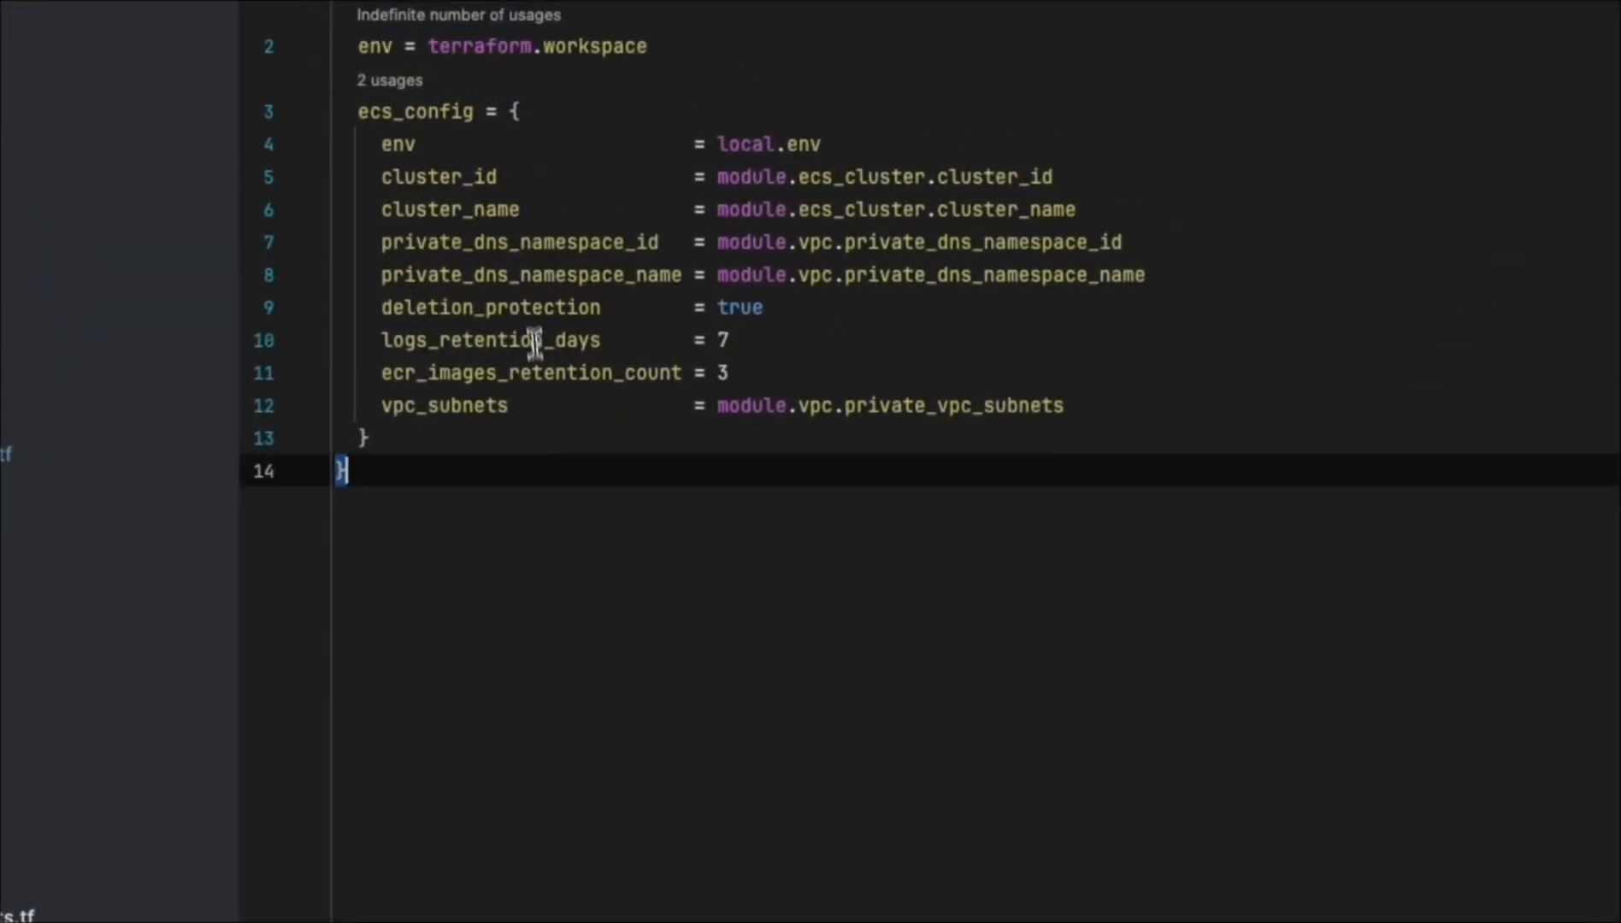
pyautogui.click(1101, 405)
pyautogui.press('super+d')
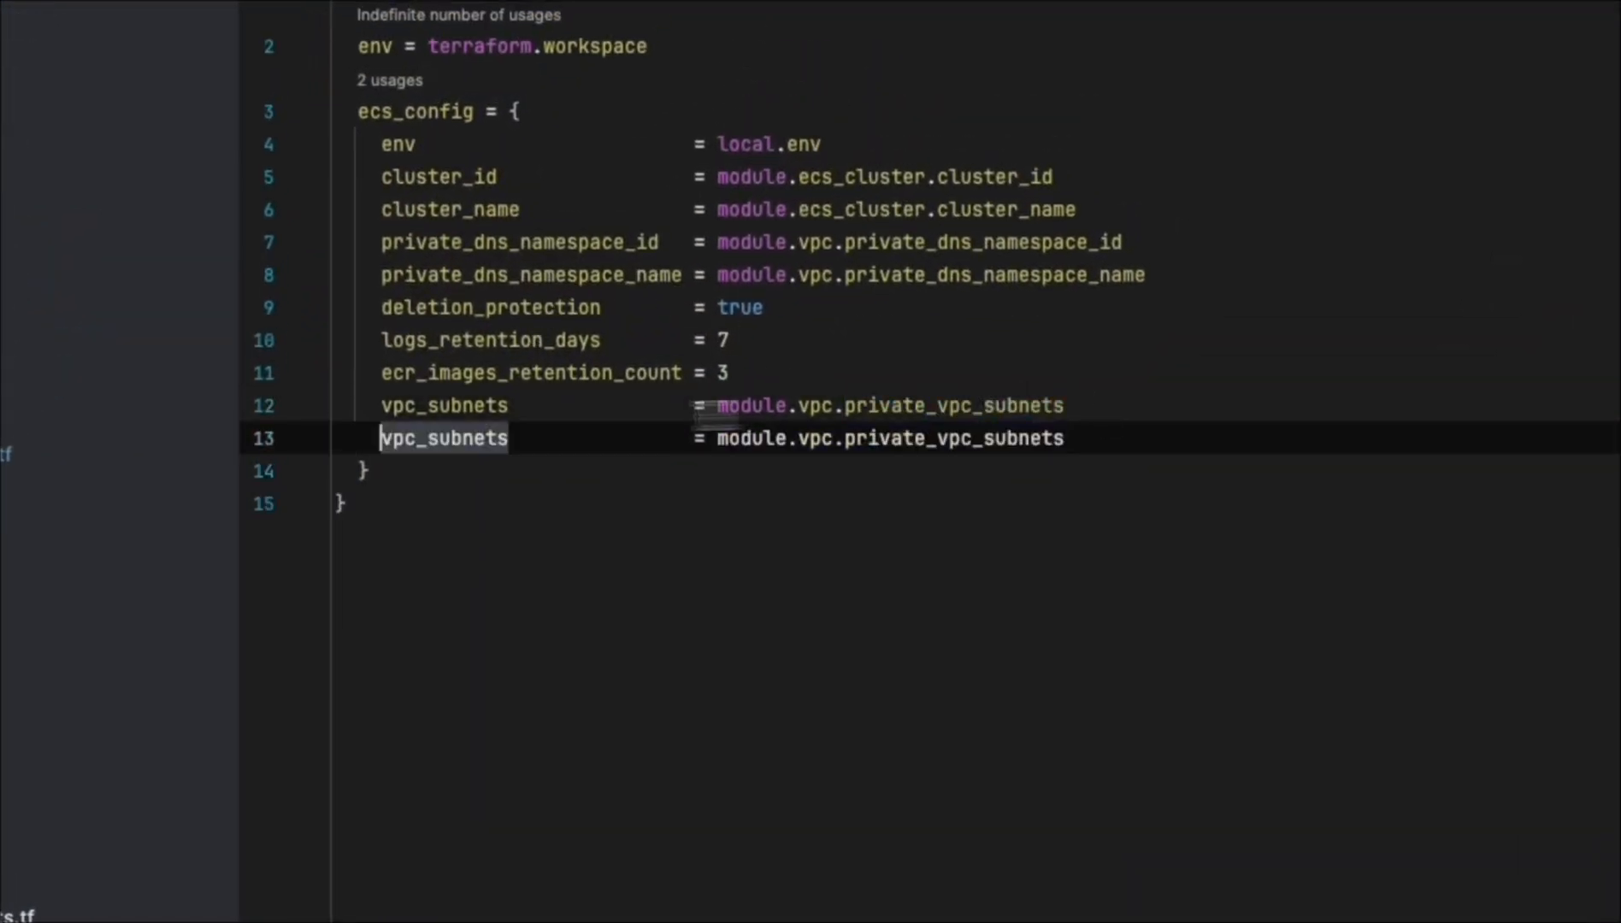
pyautogui.doubleClick(429, 414)
pyautogui.moveTo(429, 415); pyautogui.dragTo(433, 424)
pyautogui.write('vpc')
pyautogui.press('super+z')
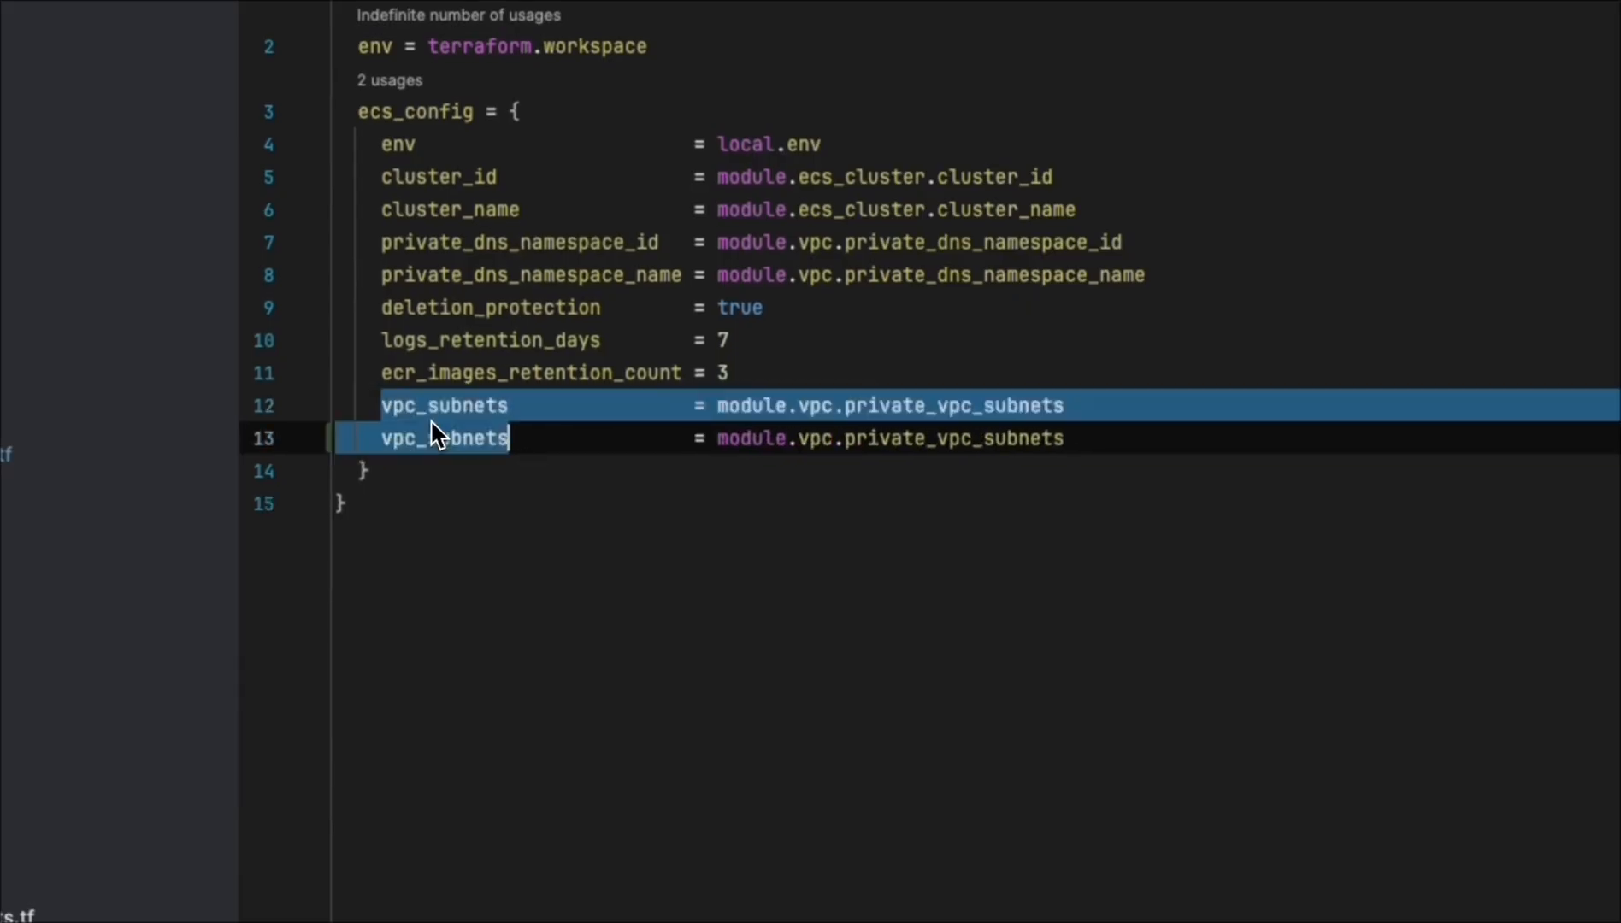
pyautogui.click(687, 565)
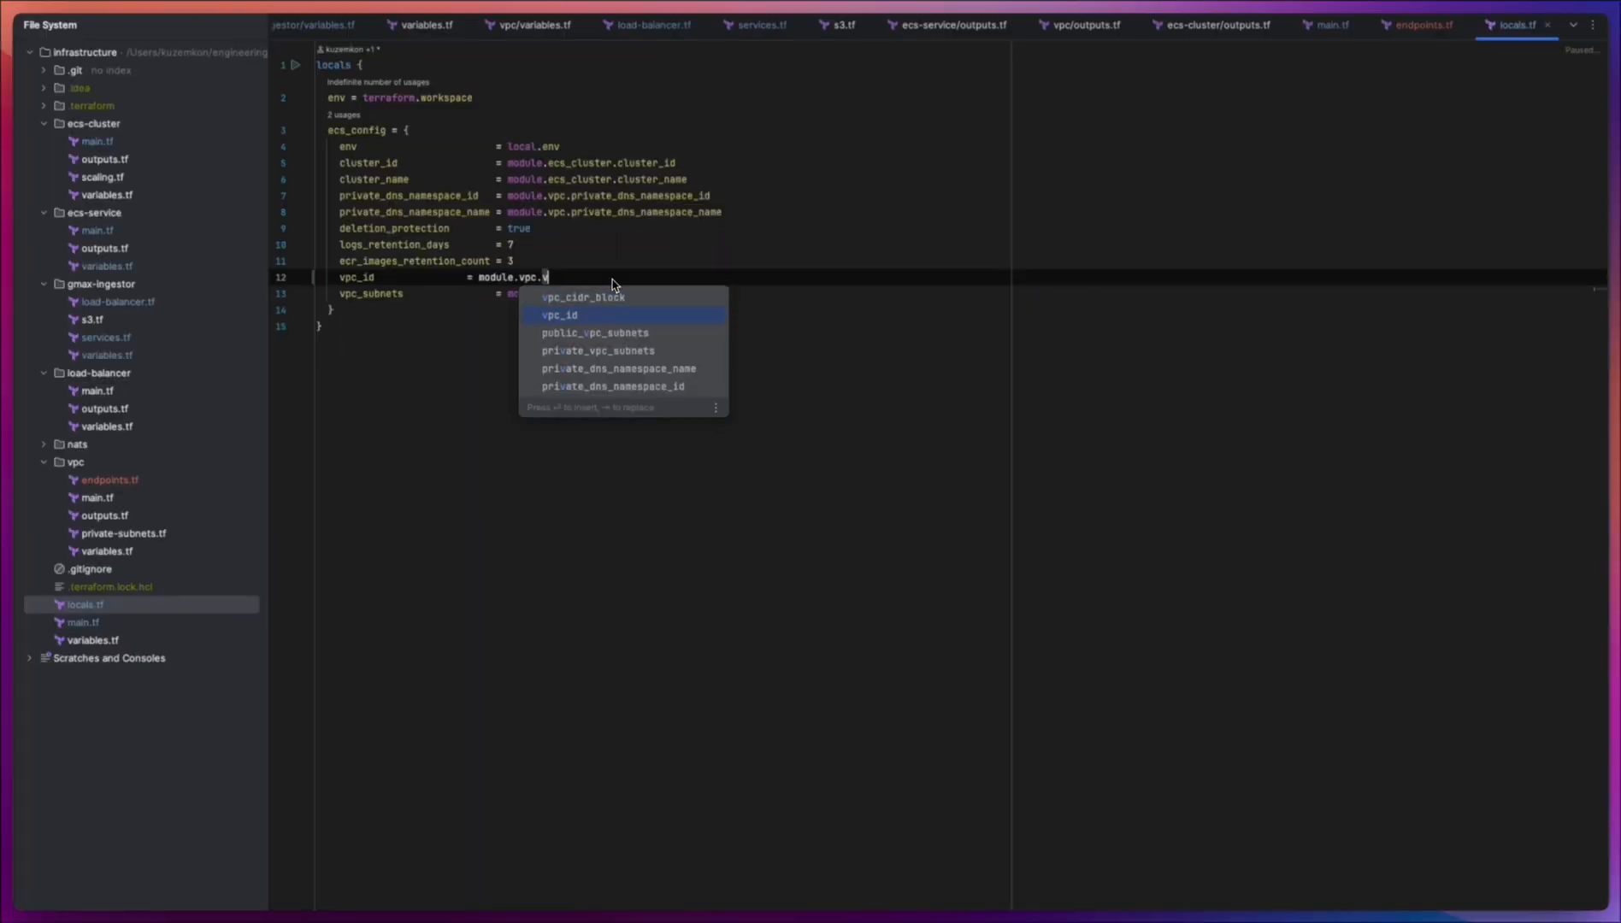
pyautogui.press('Return')
pyautogui.press('alt+super+l')
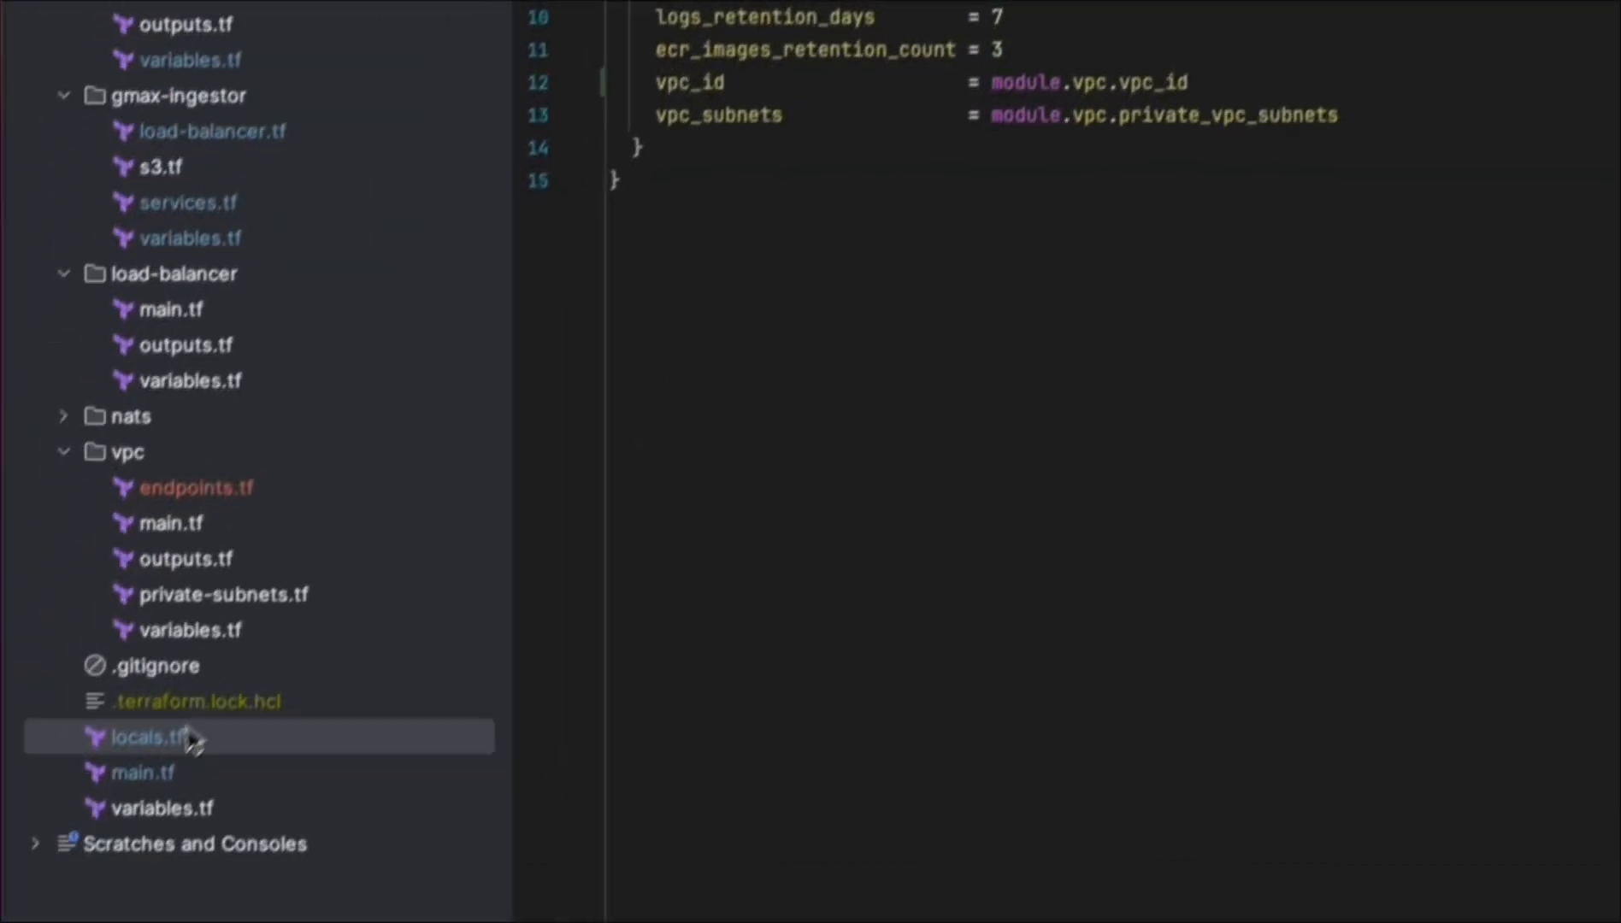
pyautogui.click(84, 626)
pyautogui.doubleClick(156, 765)
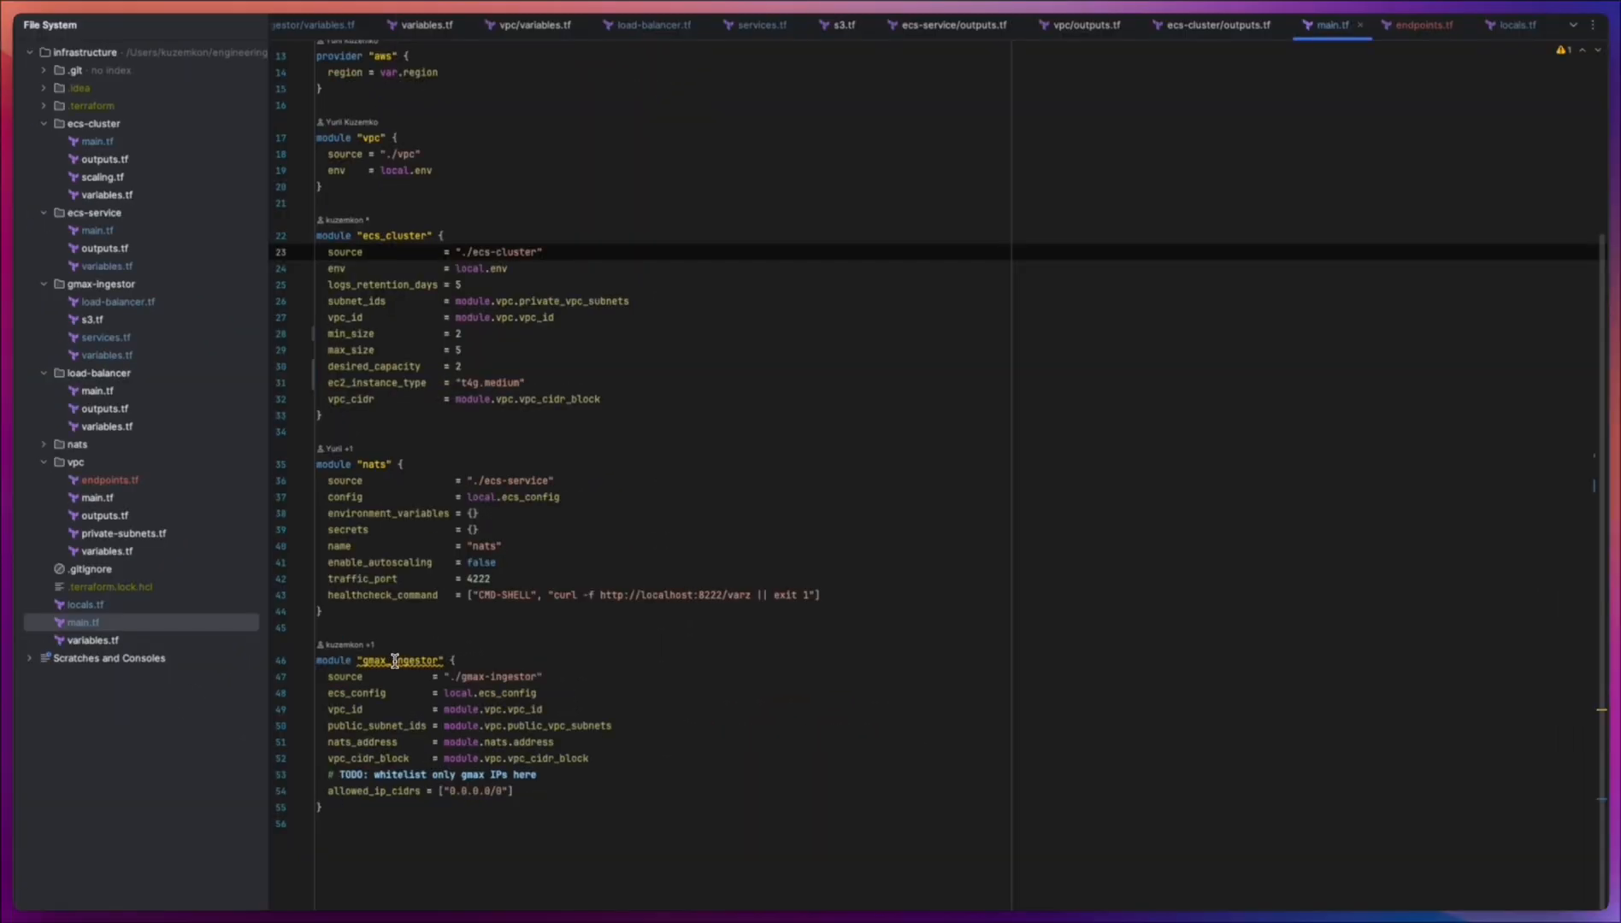
pyautogui.click(448, 612)
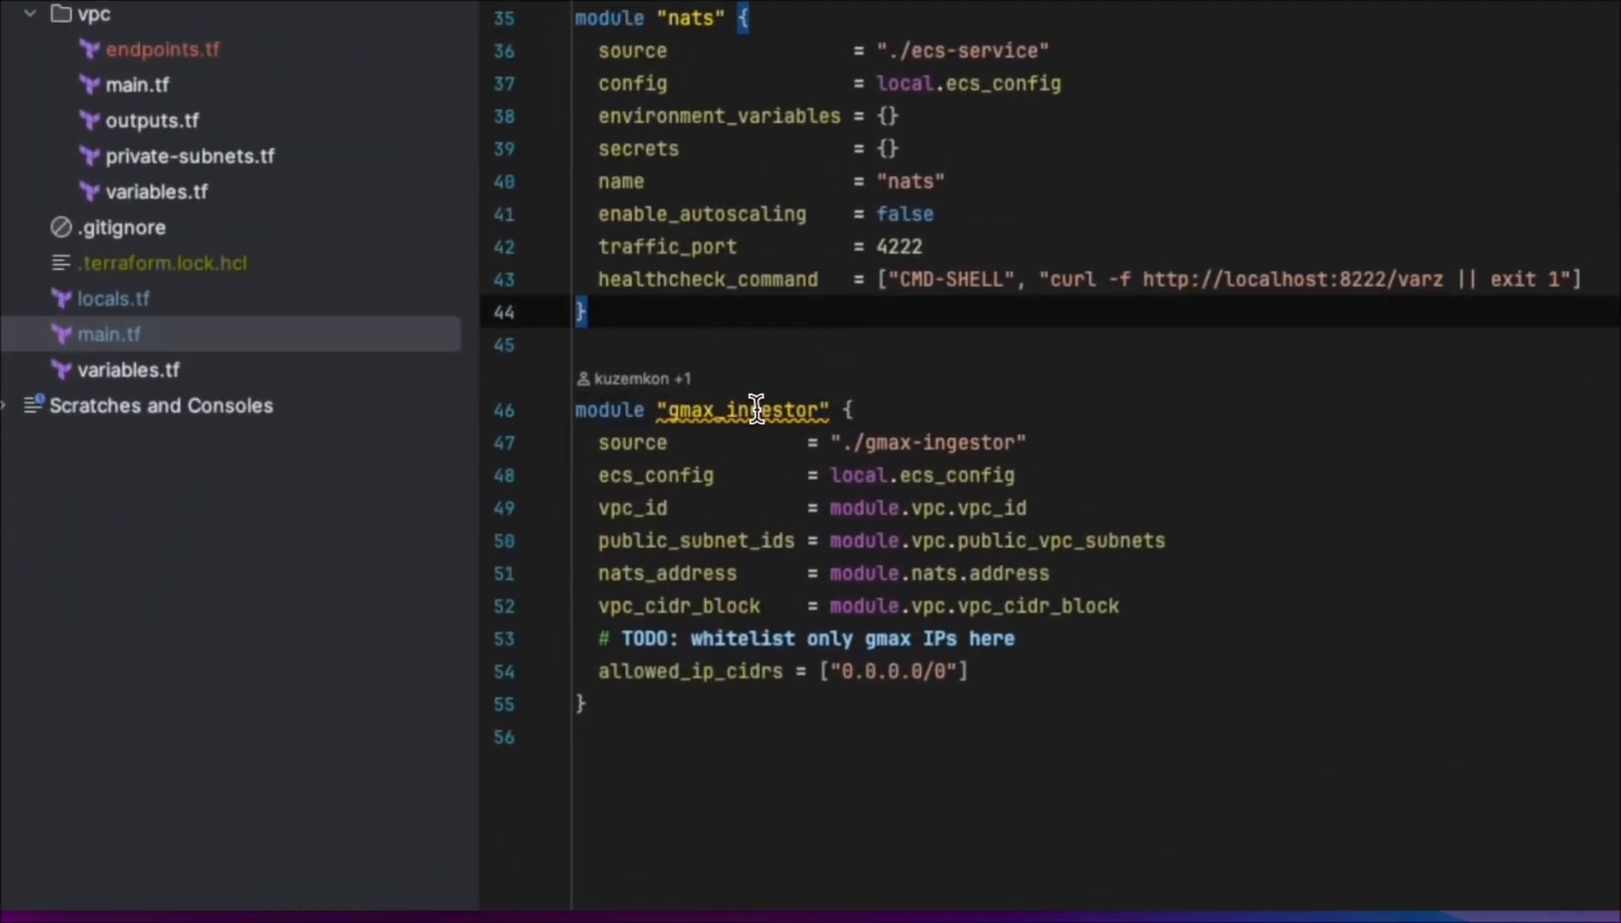
pyautogui.click(971, 672)
pyautogui.press('Return')
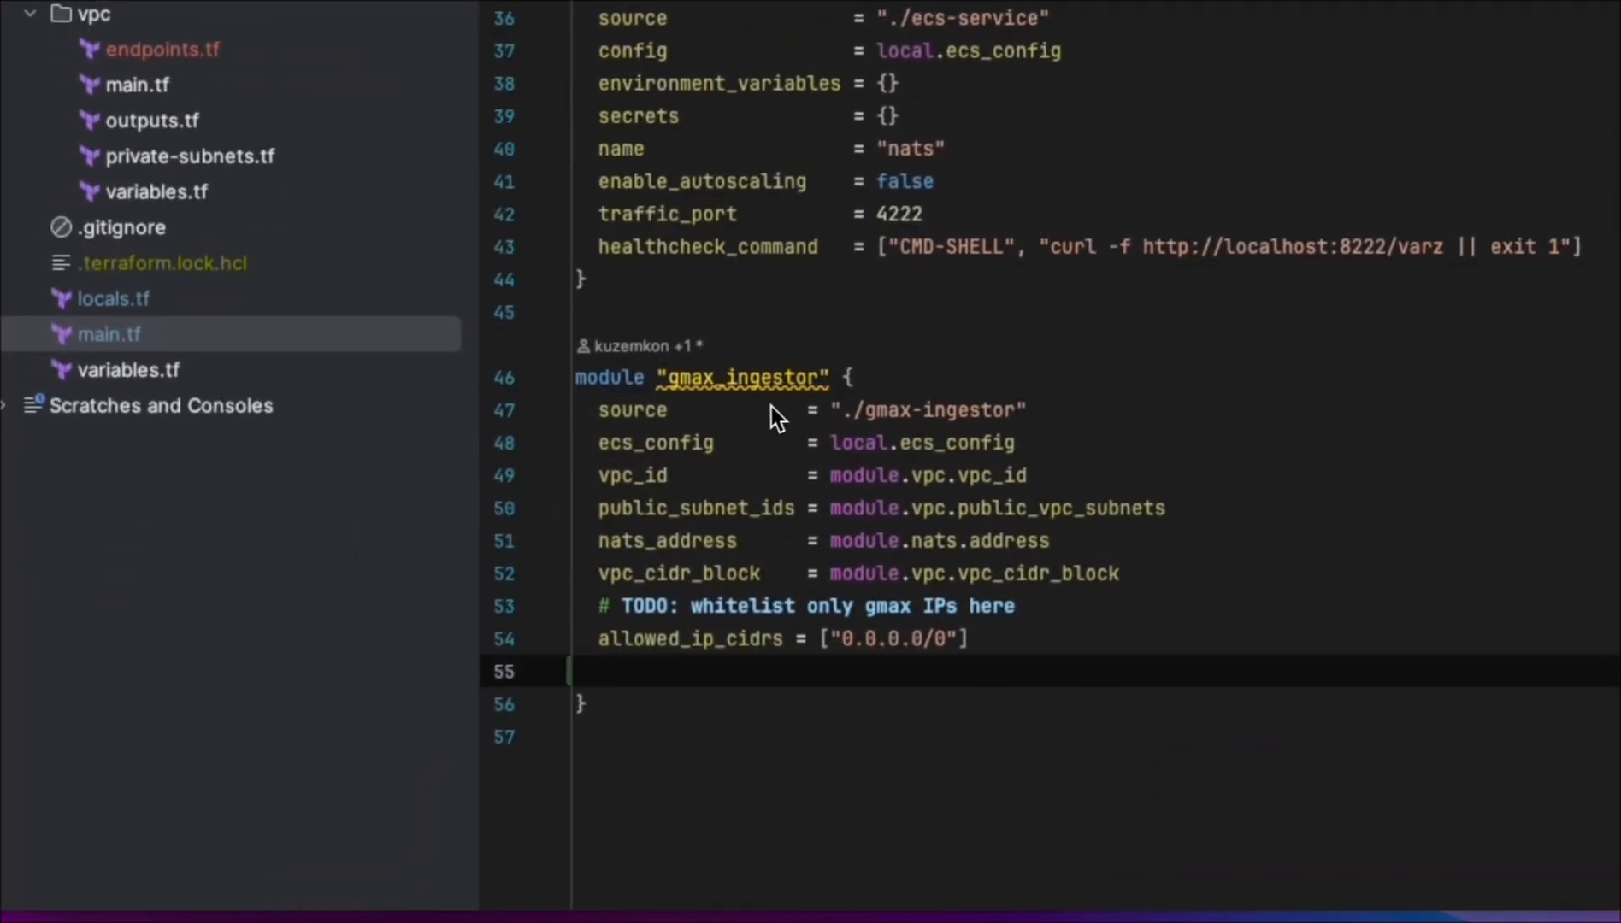
pyautogui.moveTo(780, 381)
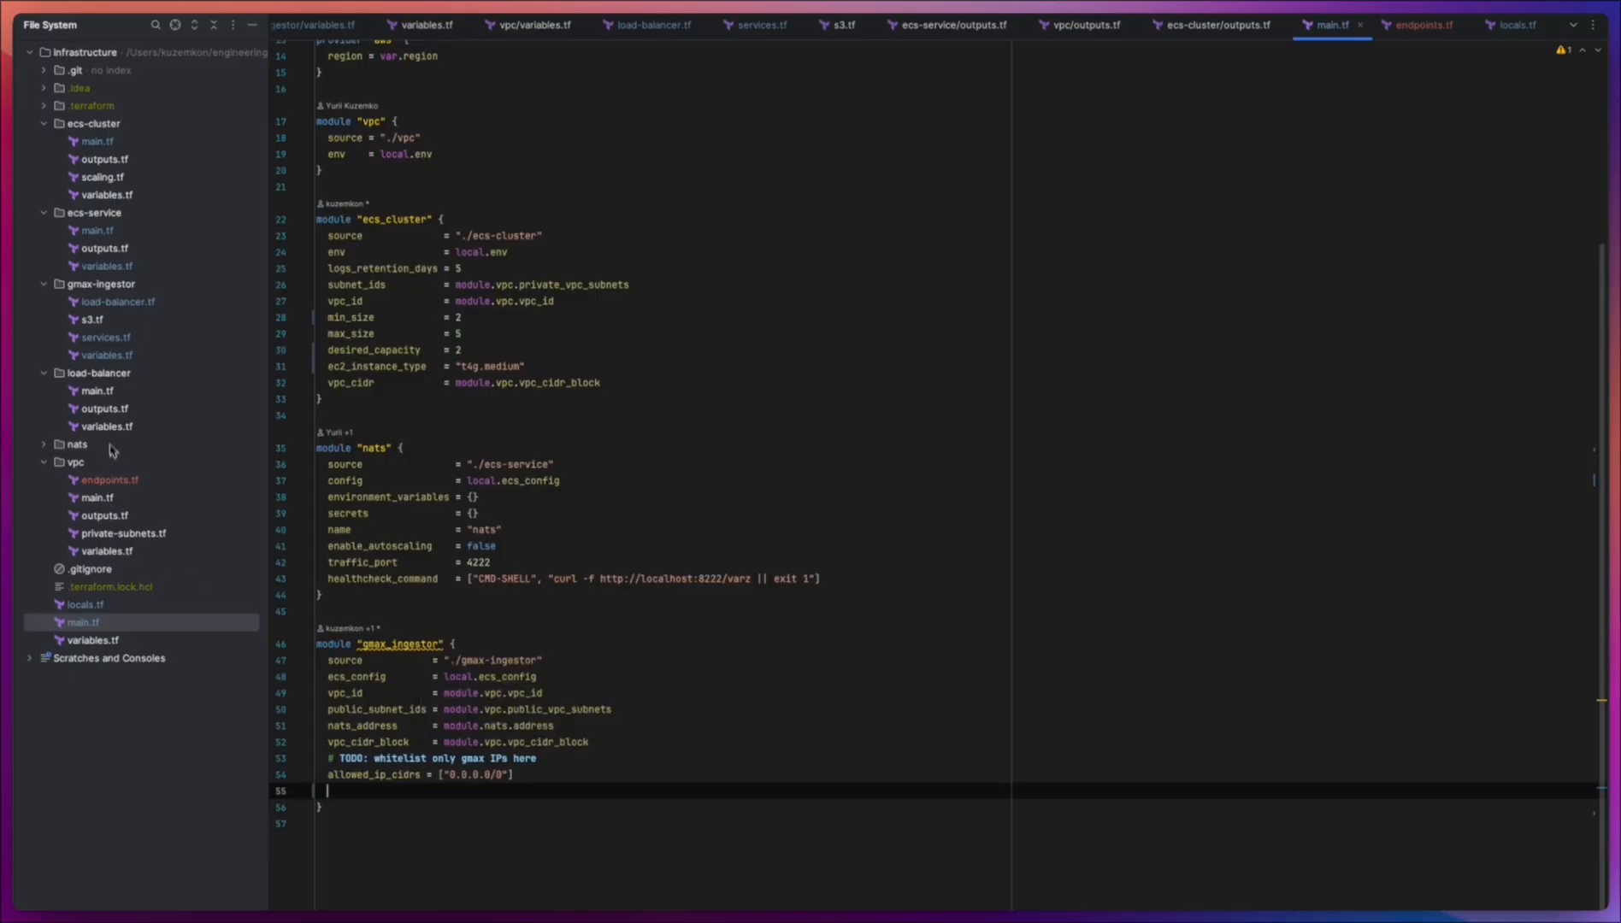
# Delete the nats_security_group_id variable from gmax-ingestor/variables.tf and remove the empty line from the gmax_ingestor module in the root main.tf.
pyautogui.click(122, 353)
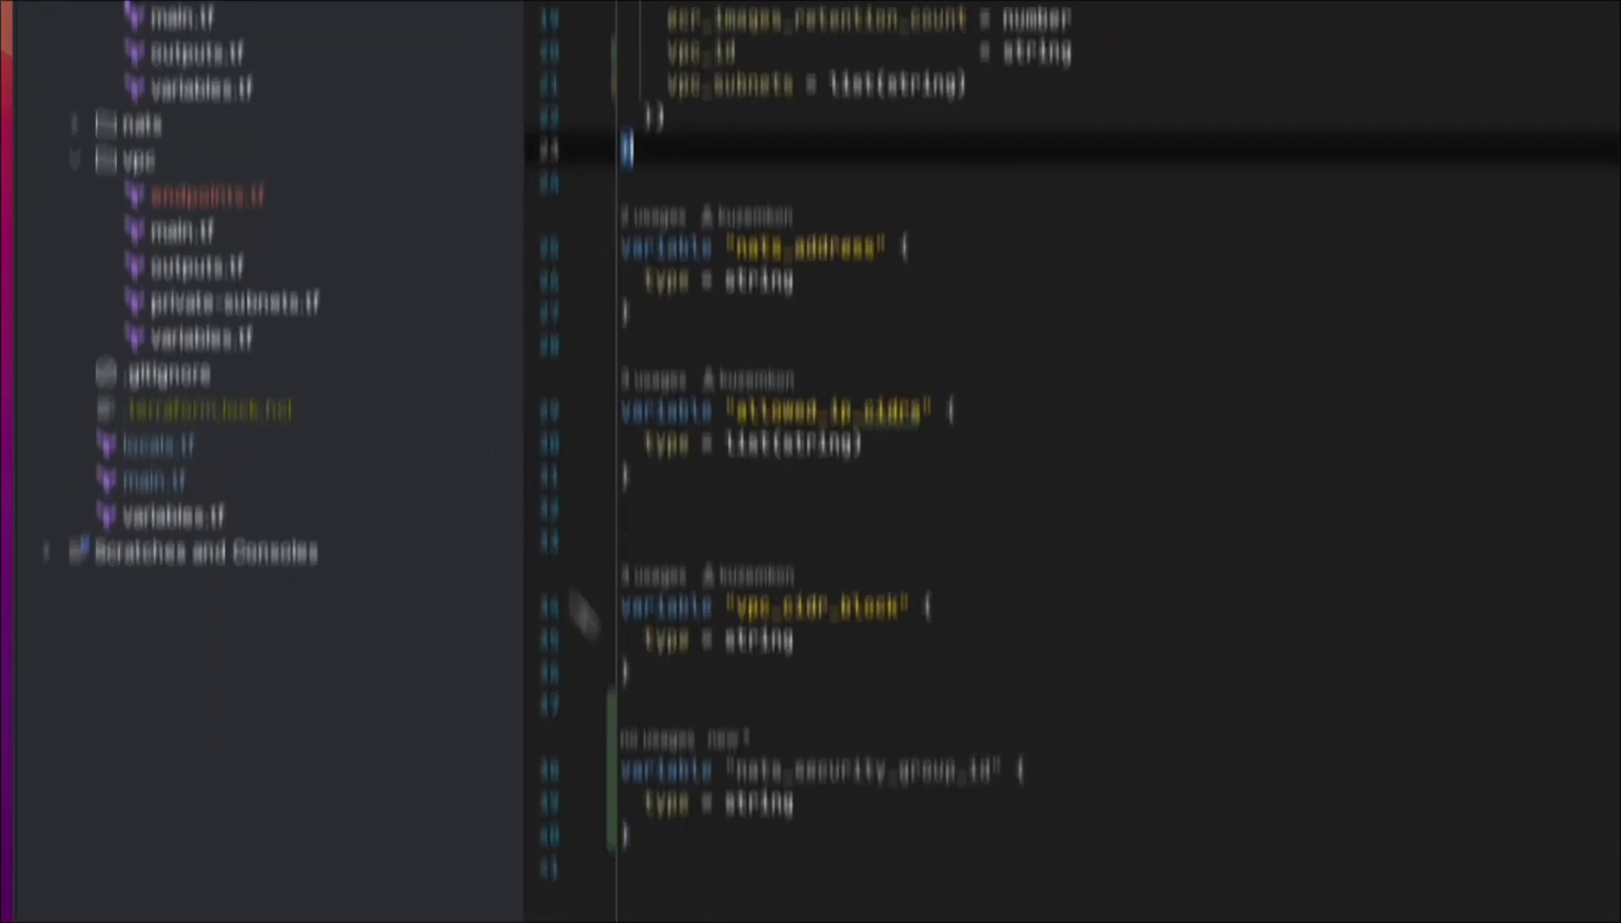
pyautogui.moveTo(709, 886); pyautogui.dragTo(673, 713)
pyautogui.press('BackSpace')
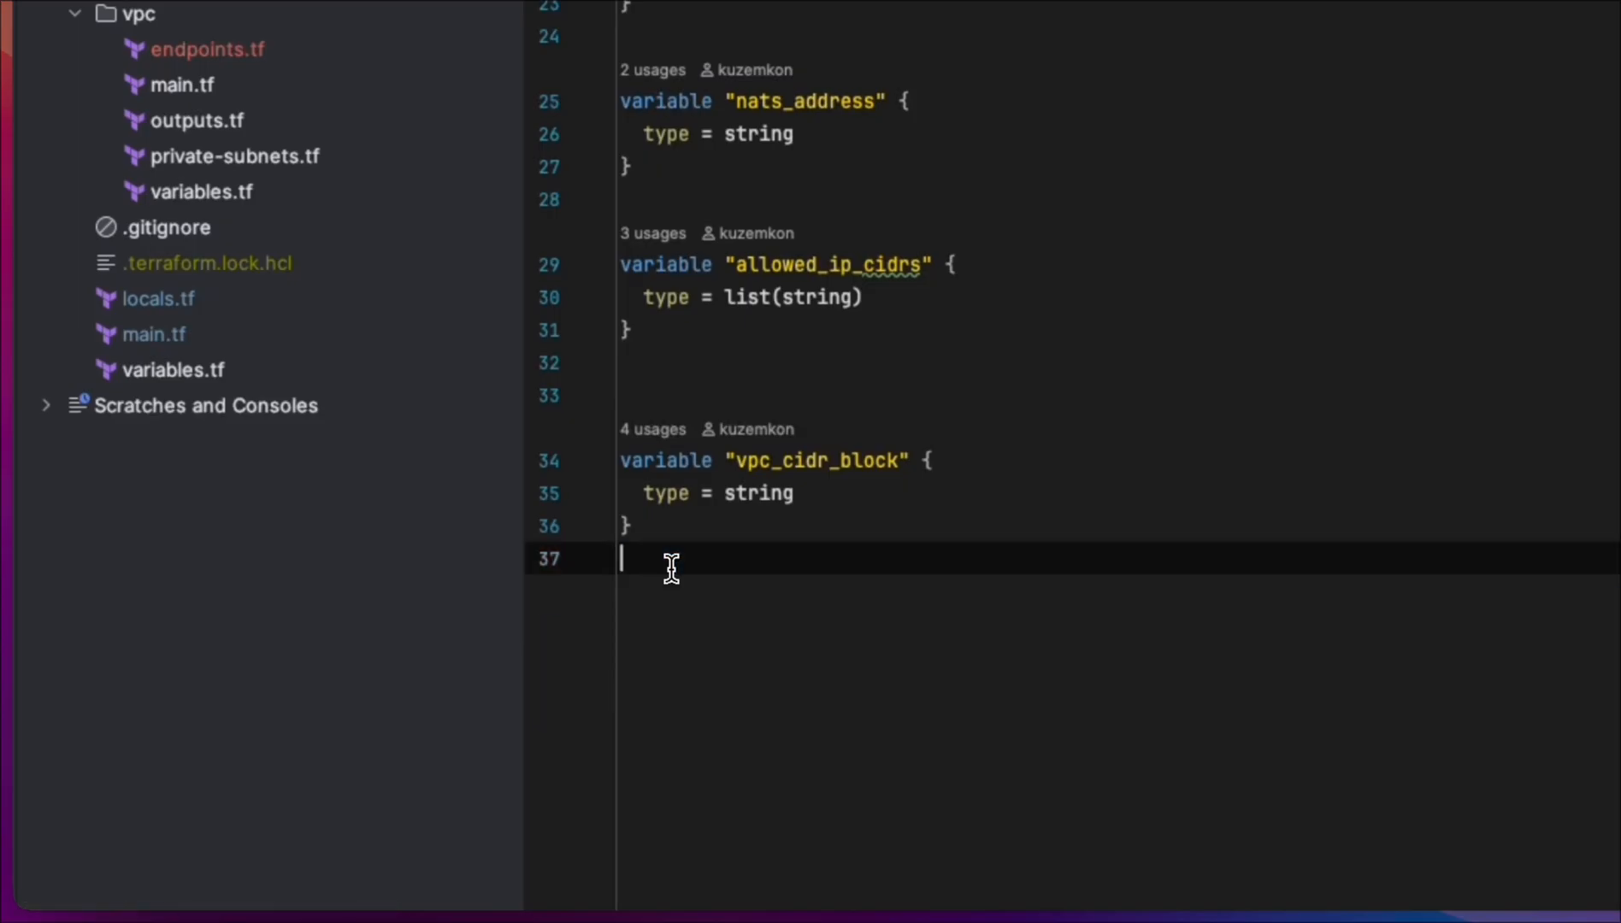
pyautogui.click(137, 334)
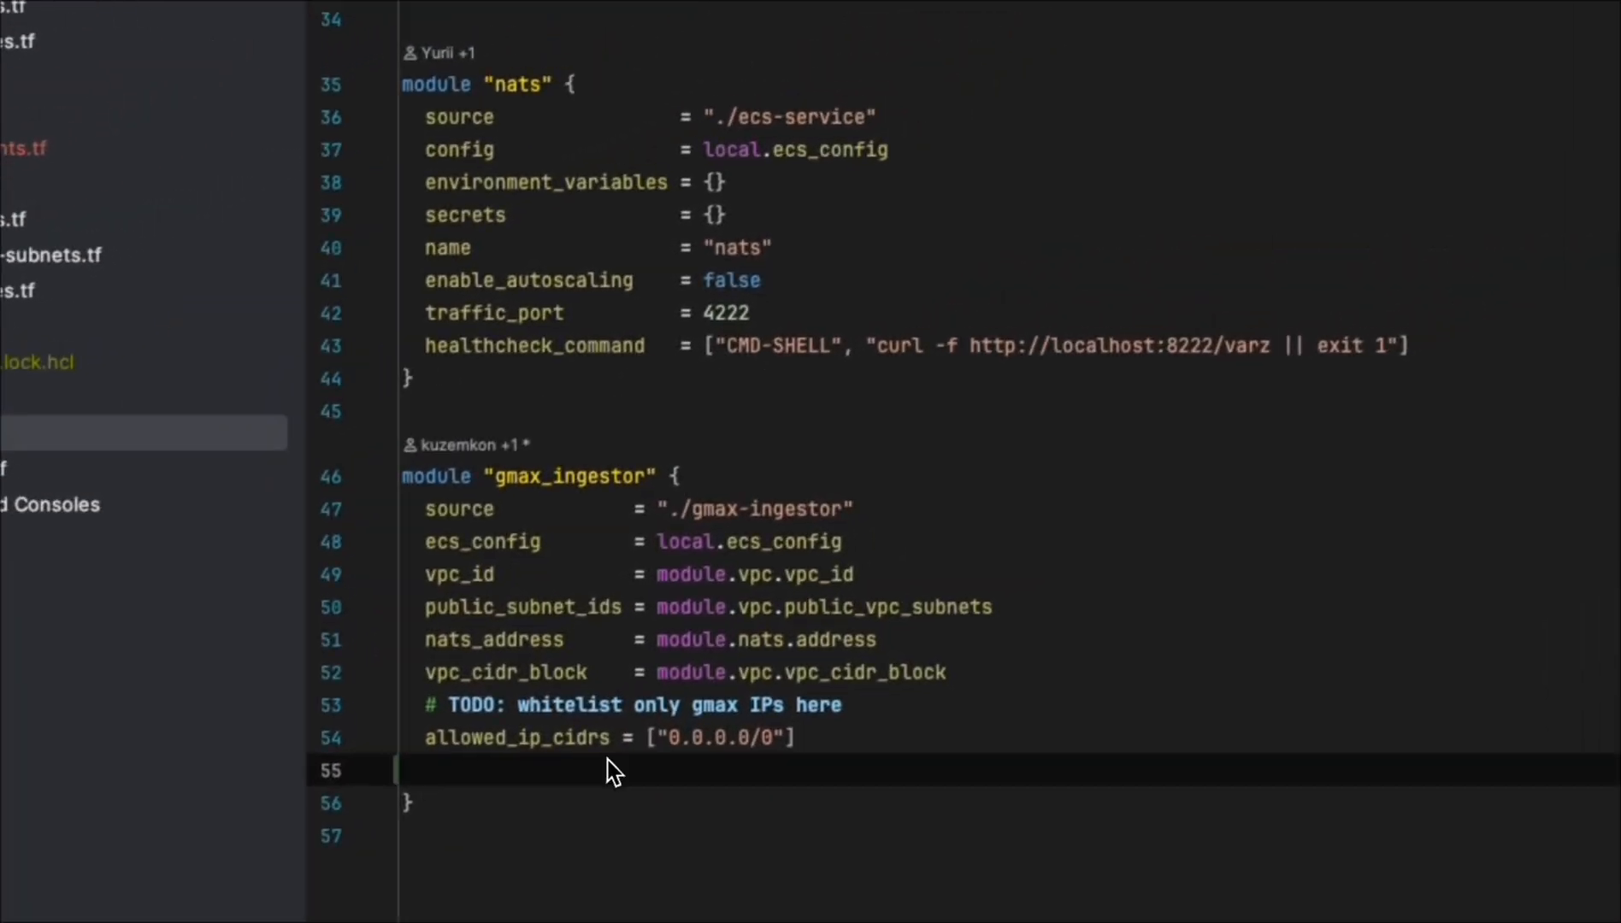
pyautogui.press('BackSpace')
pyautogui.click(1053, 378)
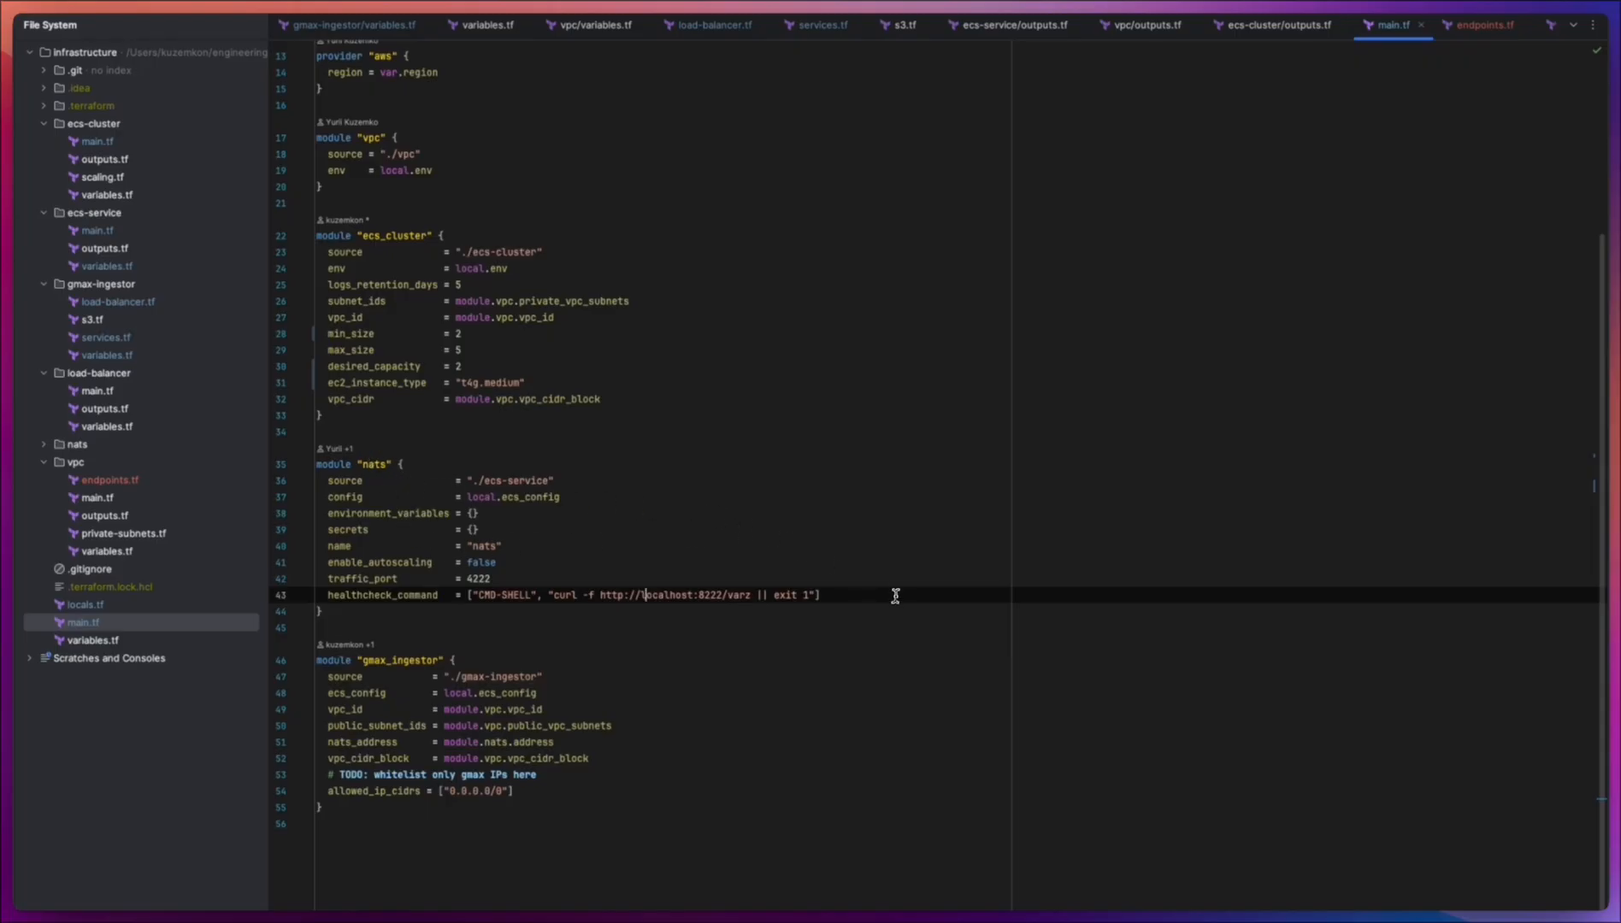
# Add ingress_rules to the nats module in main.tf with one rule: port = 0 and cidr_blocks = [module.vpc.vpc_cidr_block].
pyautogui.click(883, 592)
pyautogui.press('Return')
pyautogui.write('ingress_rules = [')
pyautogui.press('Return')
pyautogui.write('{')
pyautogui.press('Return')
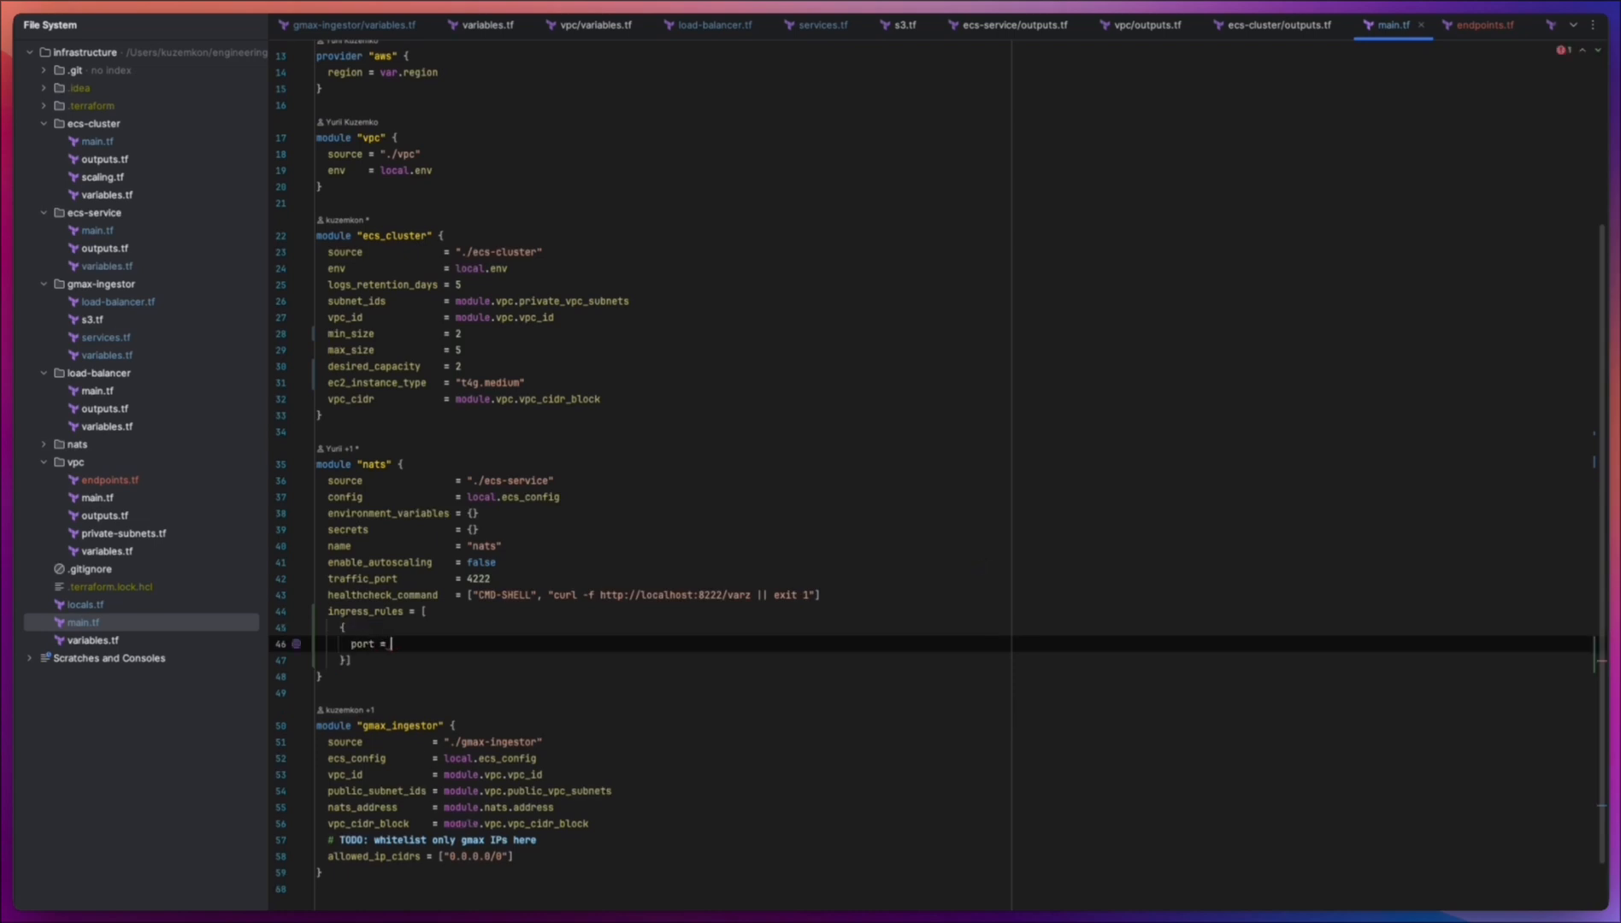
pyautogui.write('port = 0')
pyautogui.press('Return')
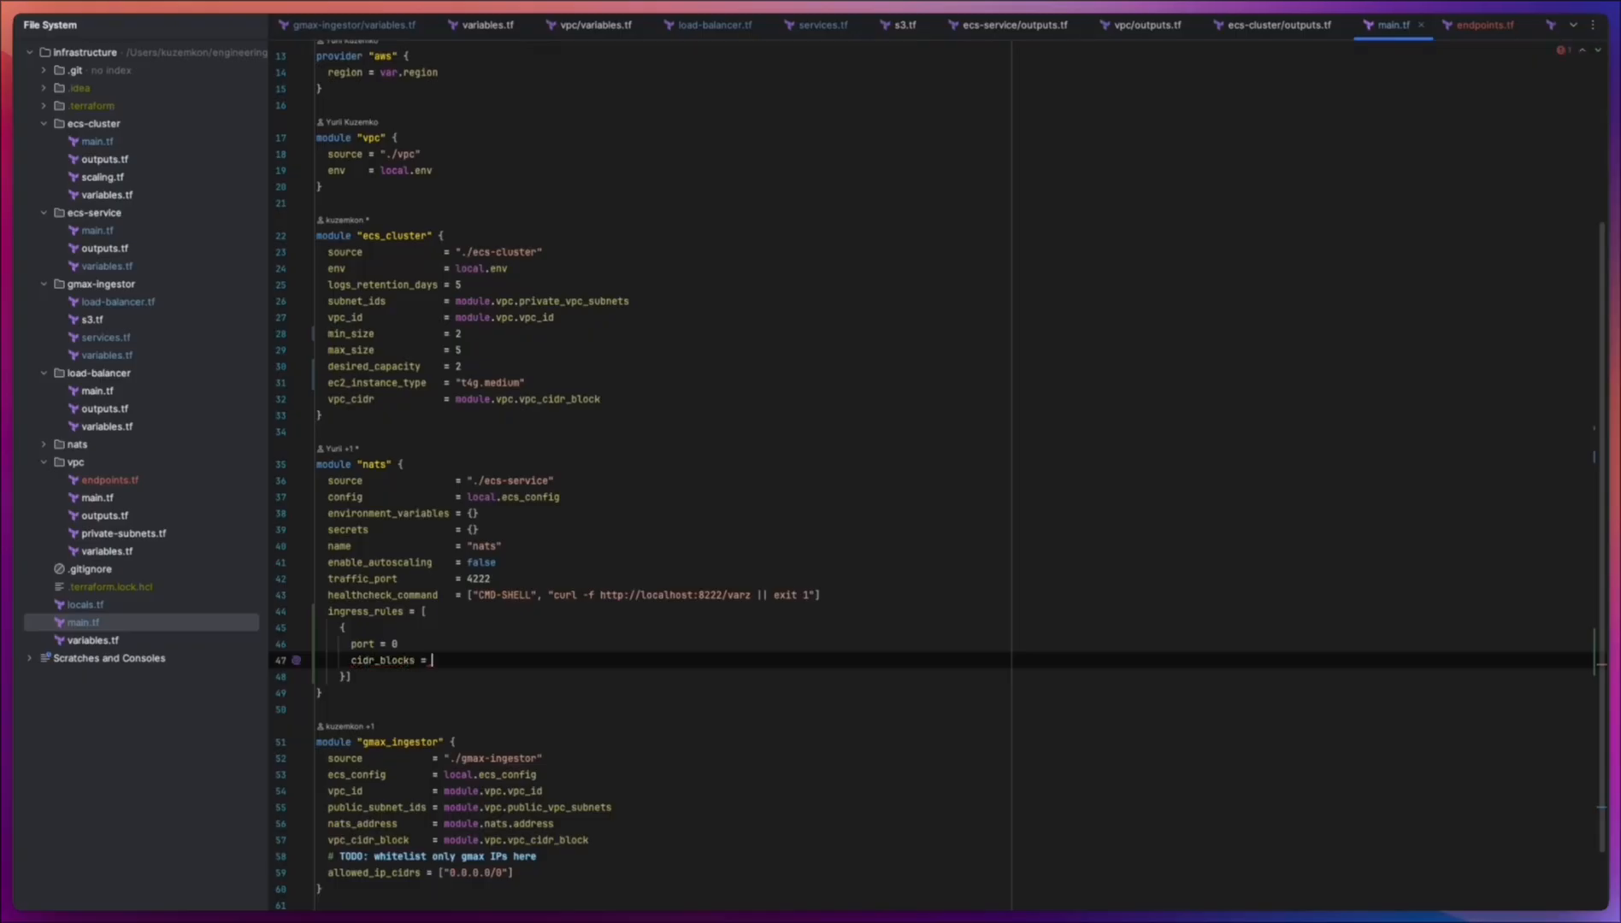
pyautogui.write('mod')
# Delete the duplicate ingress_rules block from the nats module and reformat main.tf.
pyautogui.moveTo(220, 528); pyautogui.dragTo(1170, 346)
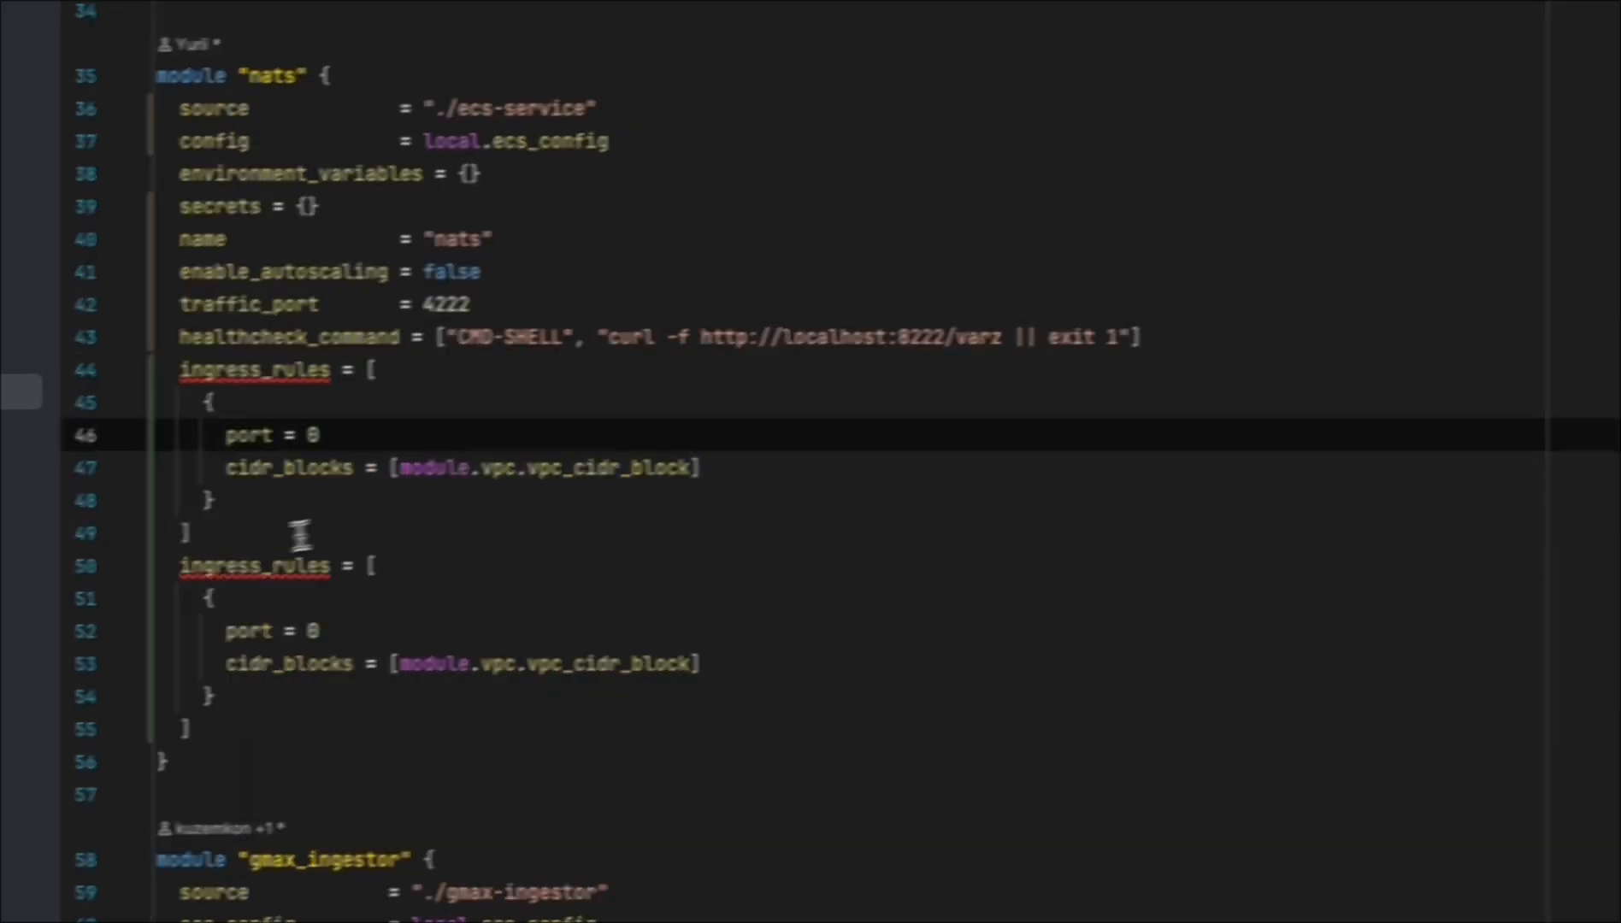
pyautogui.click(224, 564)
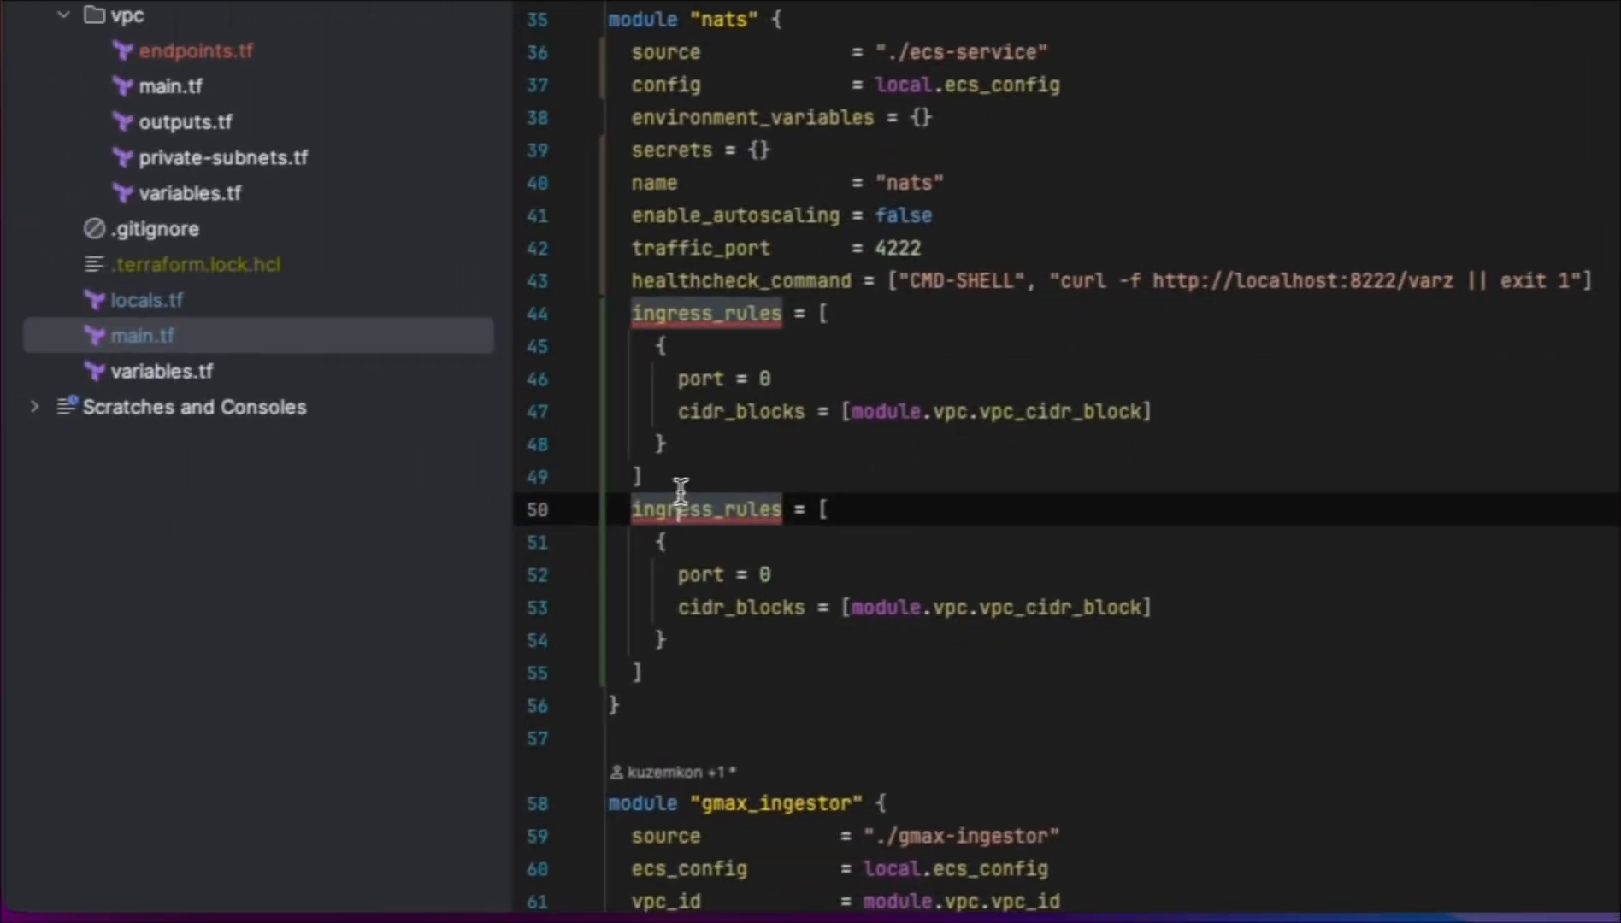
pyautogui.click(392, 511)
pyautogui.click(852, 477)
pyautogui.scroll(-3, 851, 530)
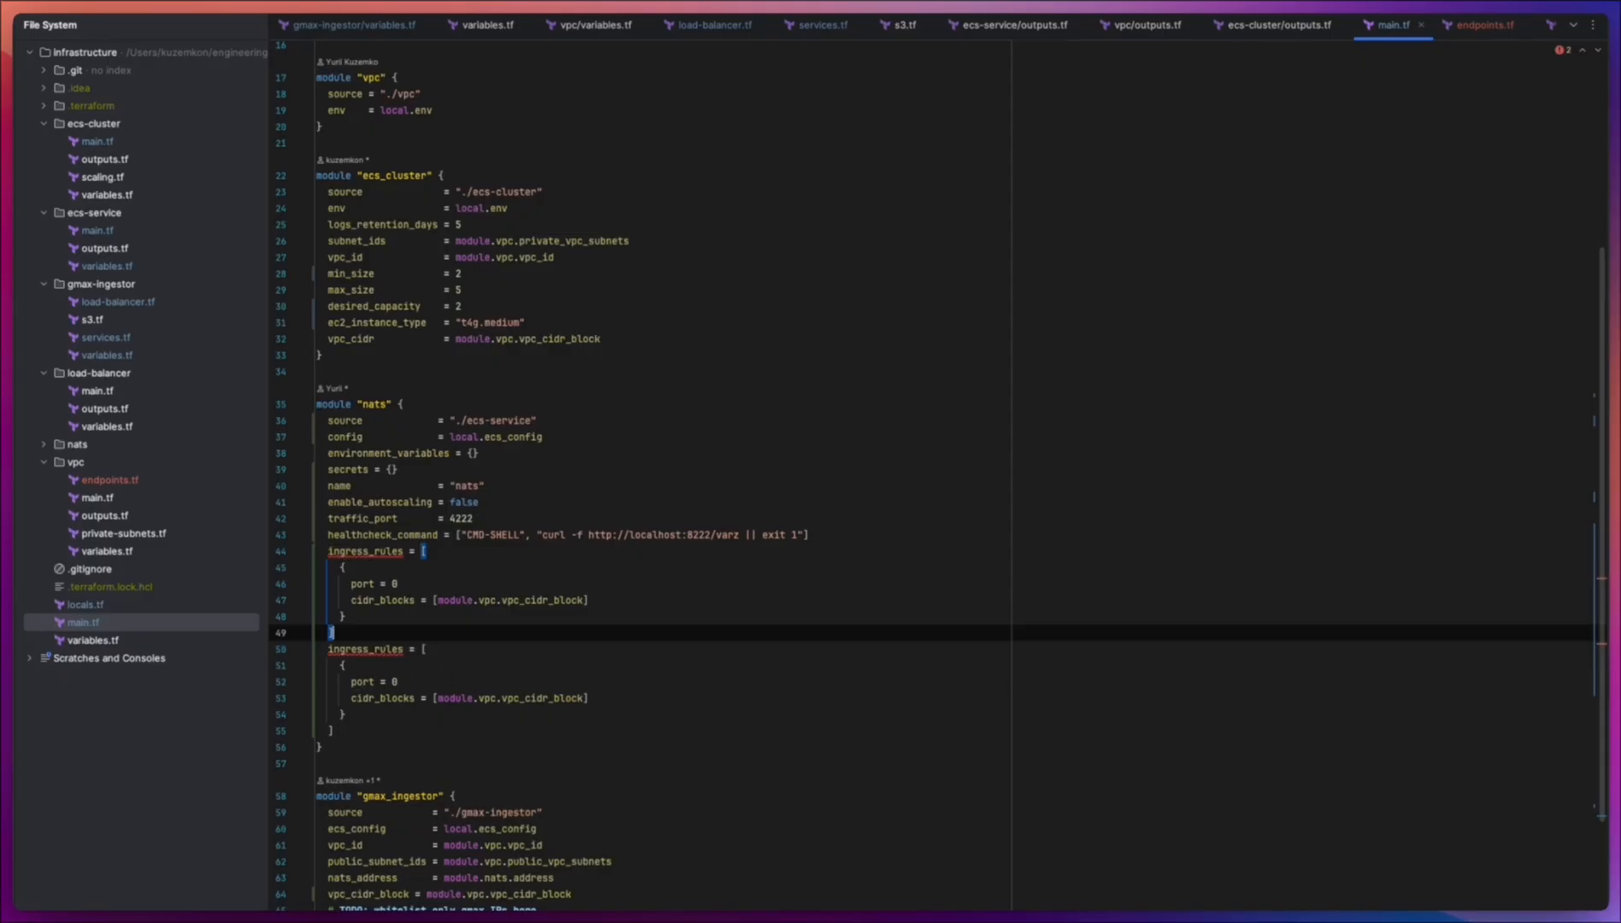
pyautogui.moveTo(339, 734); pyautogui.dragTo(331, 654)
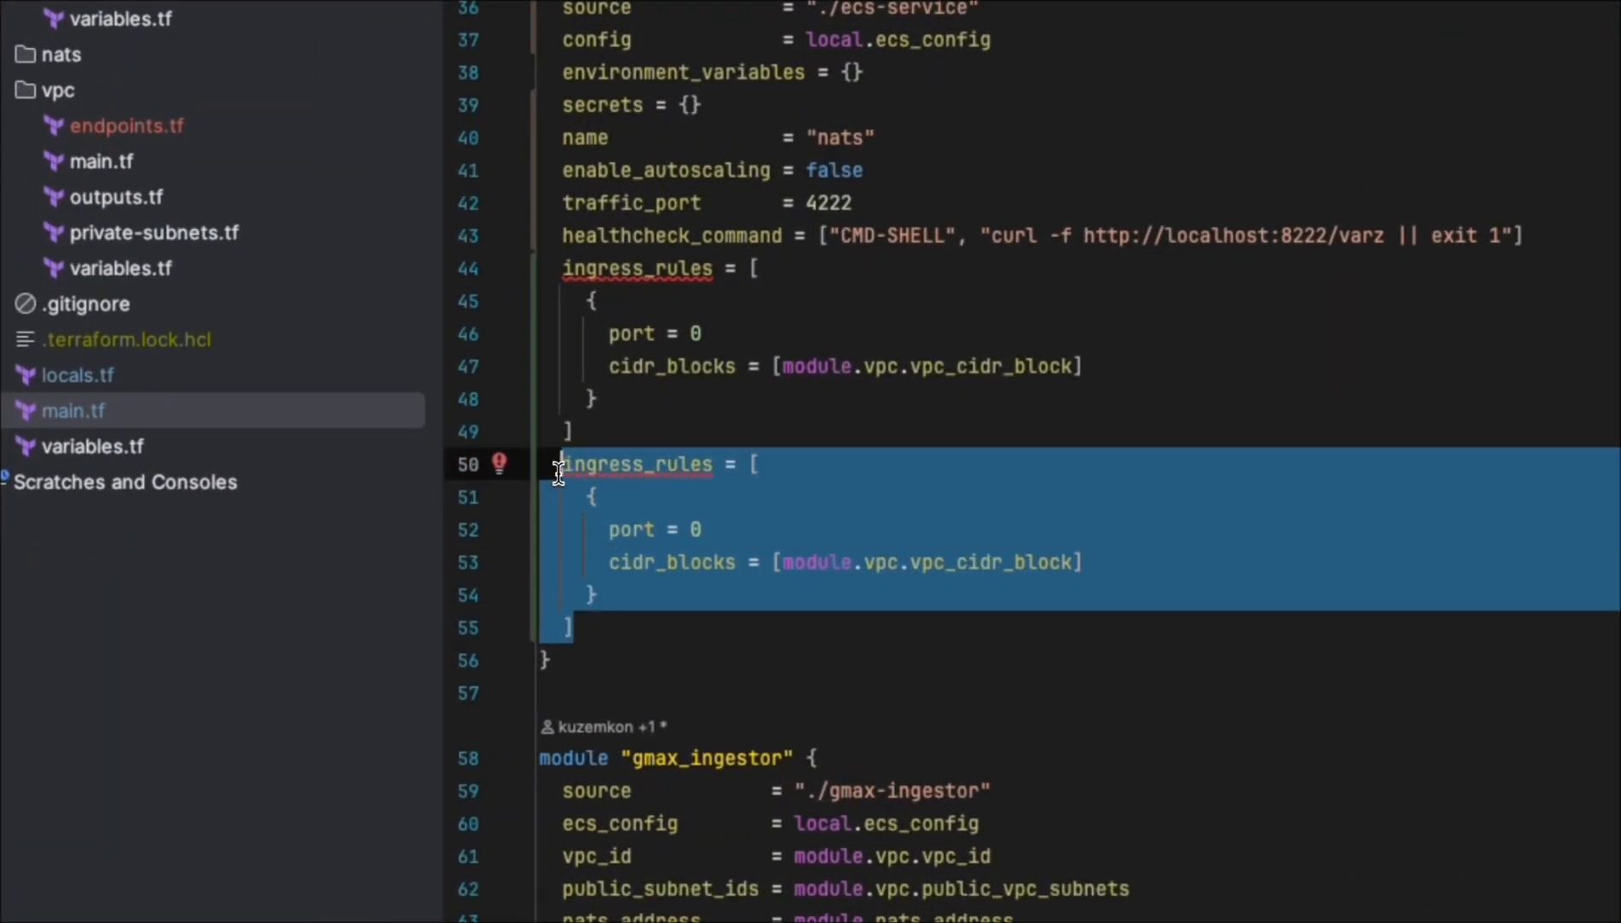
pyautogui.press('super+BackSpace')
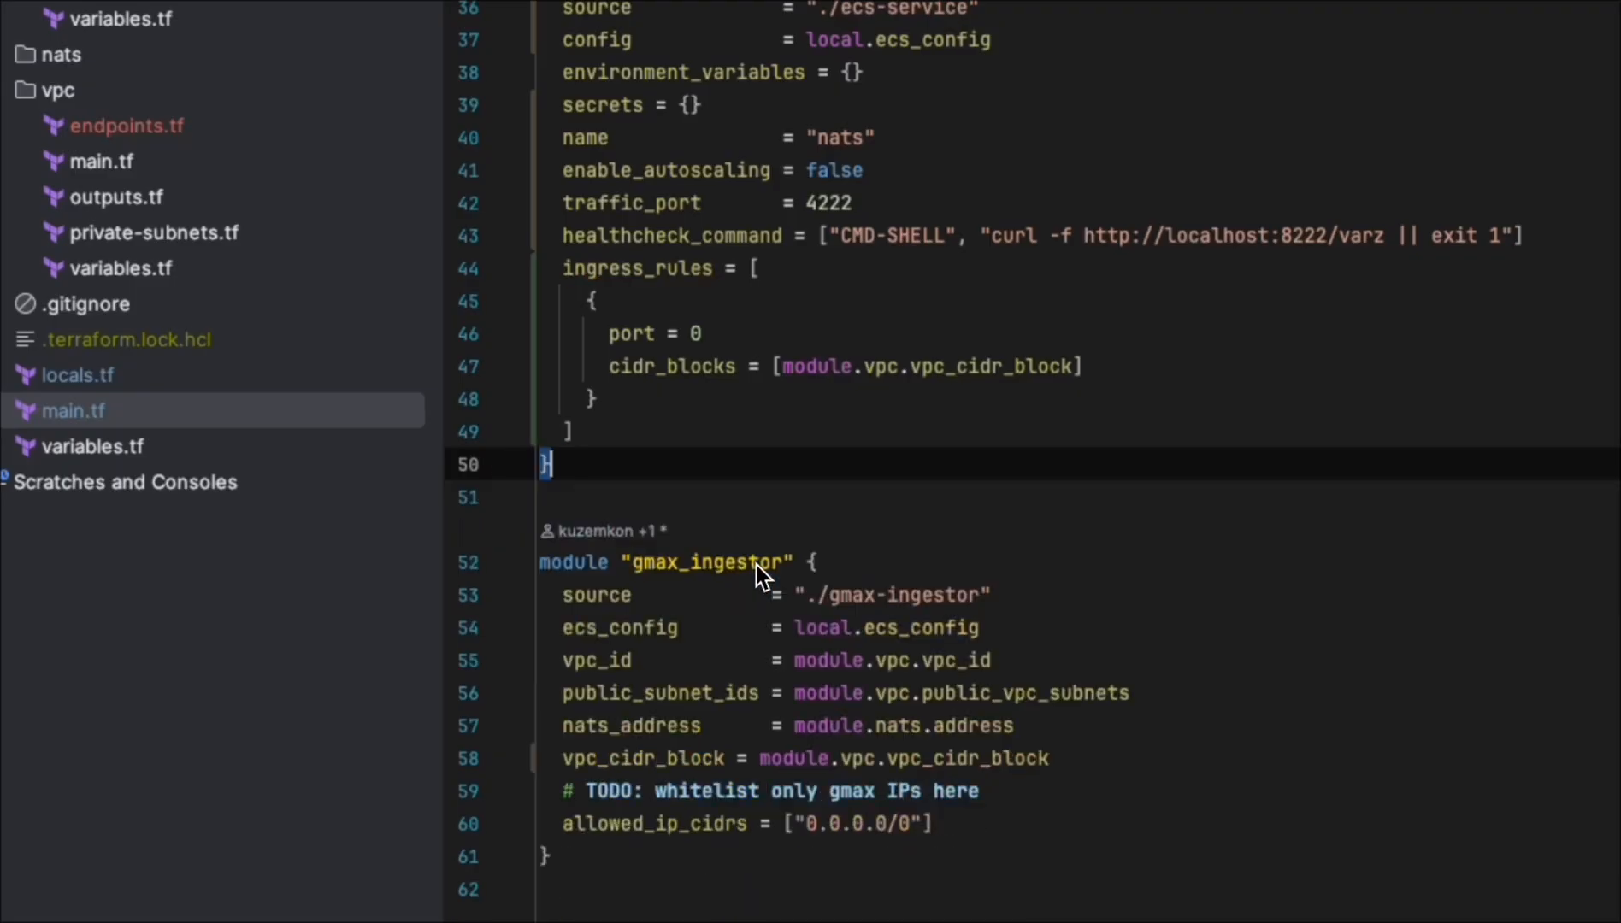
pyautogui.click(1053, 311)
pyautogui.press('alt+super+l')
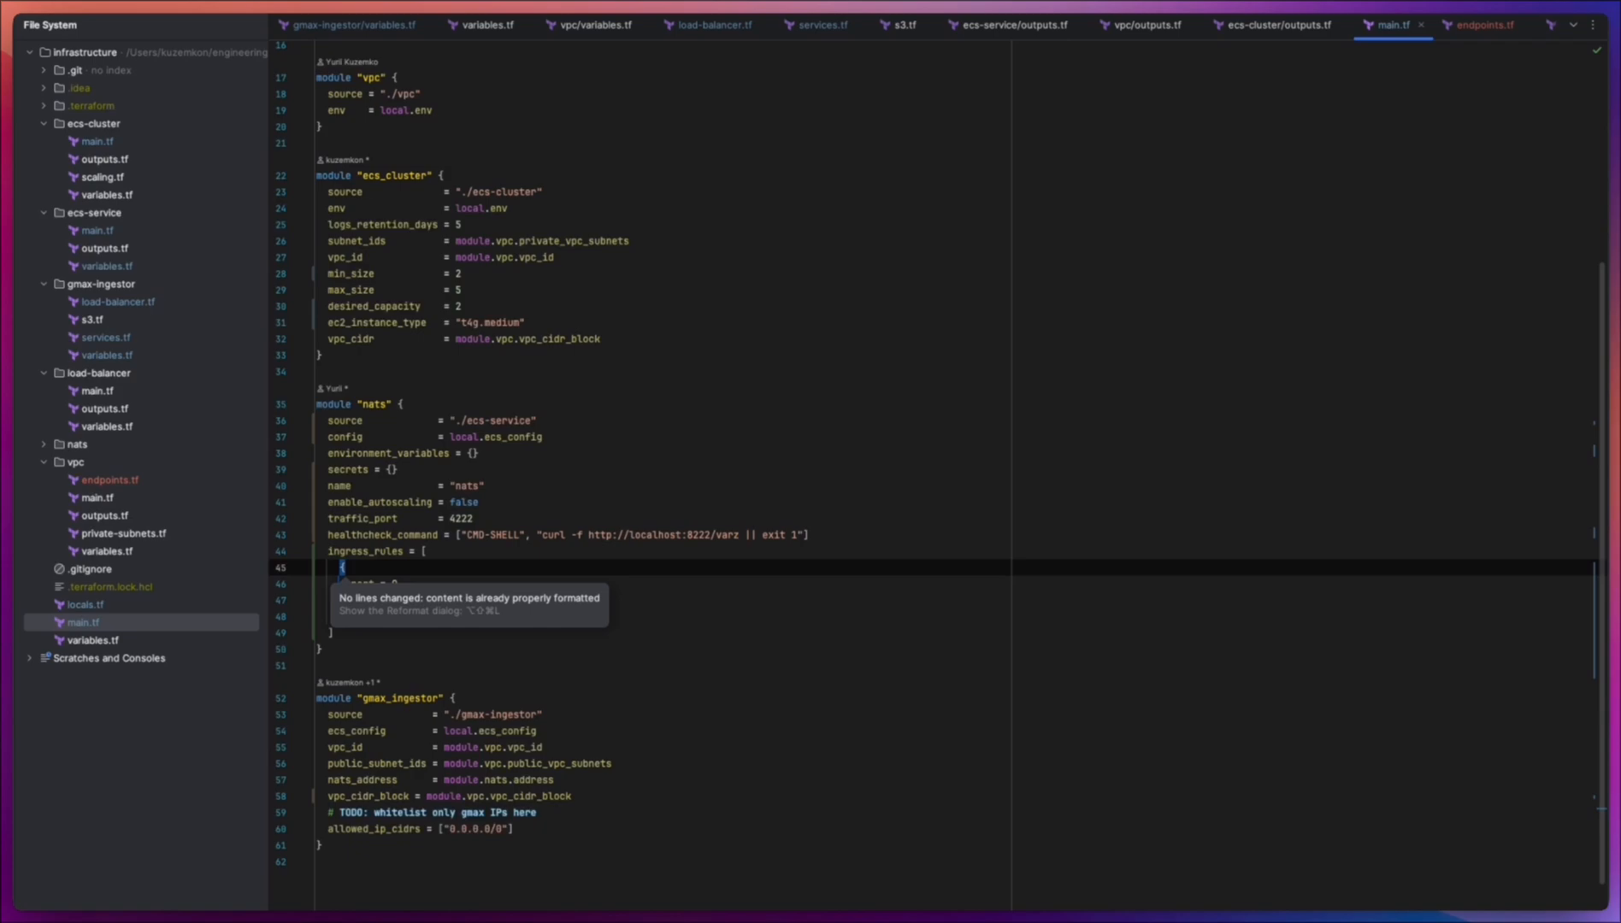
# Set the port of the nats module's ingress rule to 4222.
pyautogui.click(590, 523)
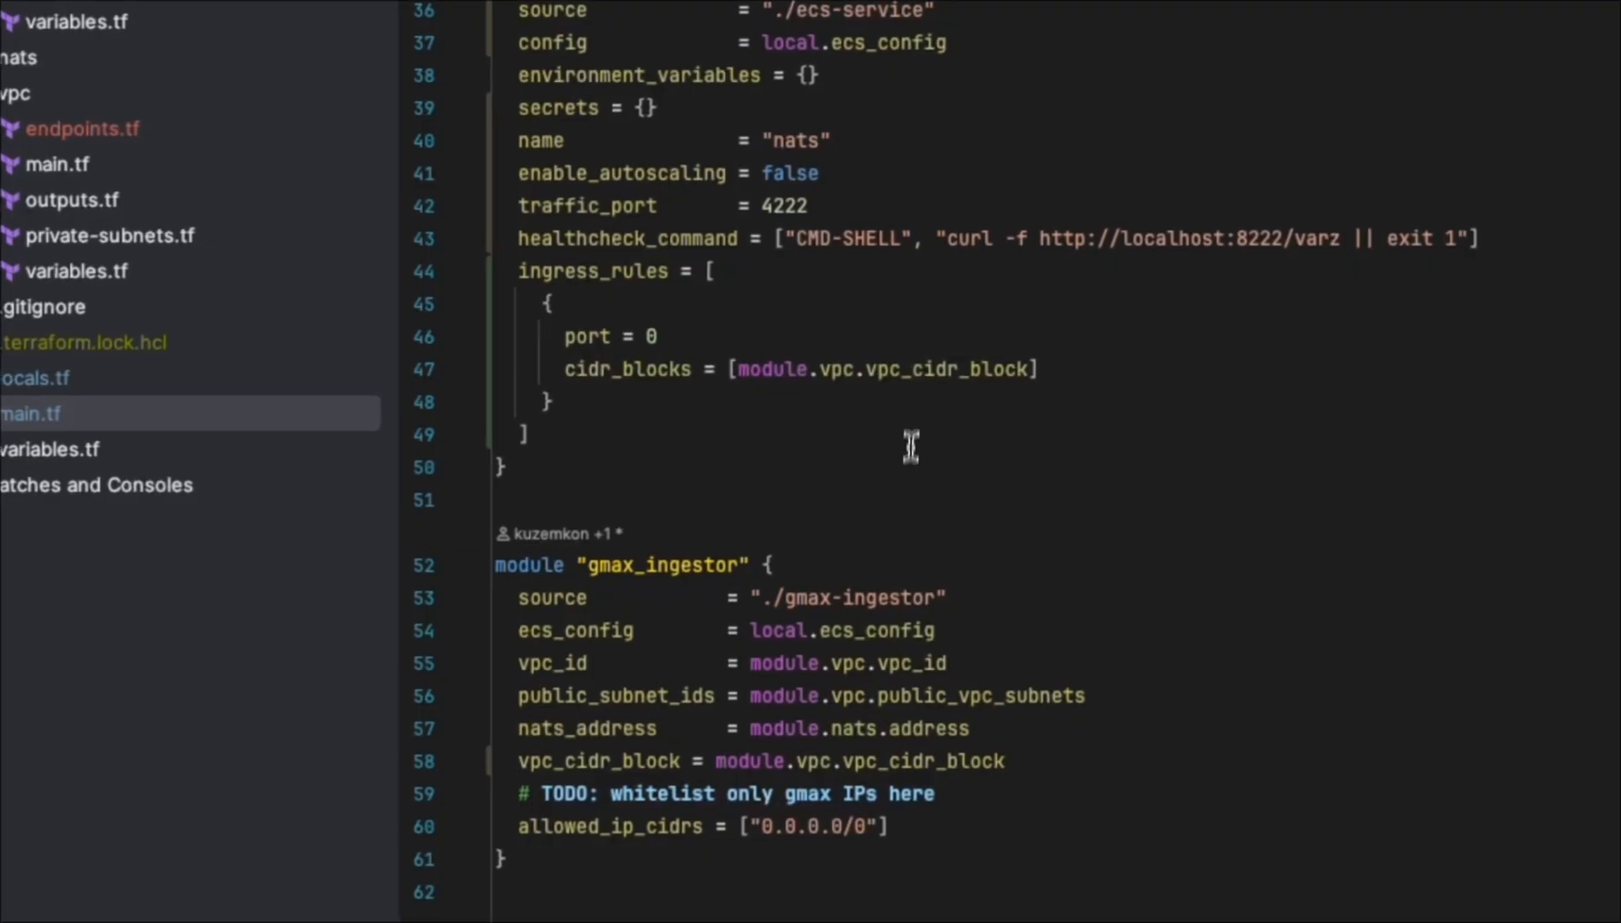
pyautogui.scroll(1, 907, 445)
pyautogui.click(706, 405)
pyautogui.press('BackSpace')
pyautogui.write('4222')
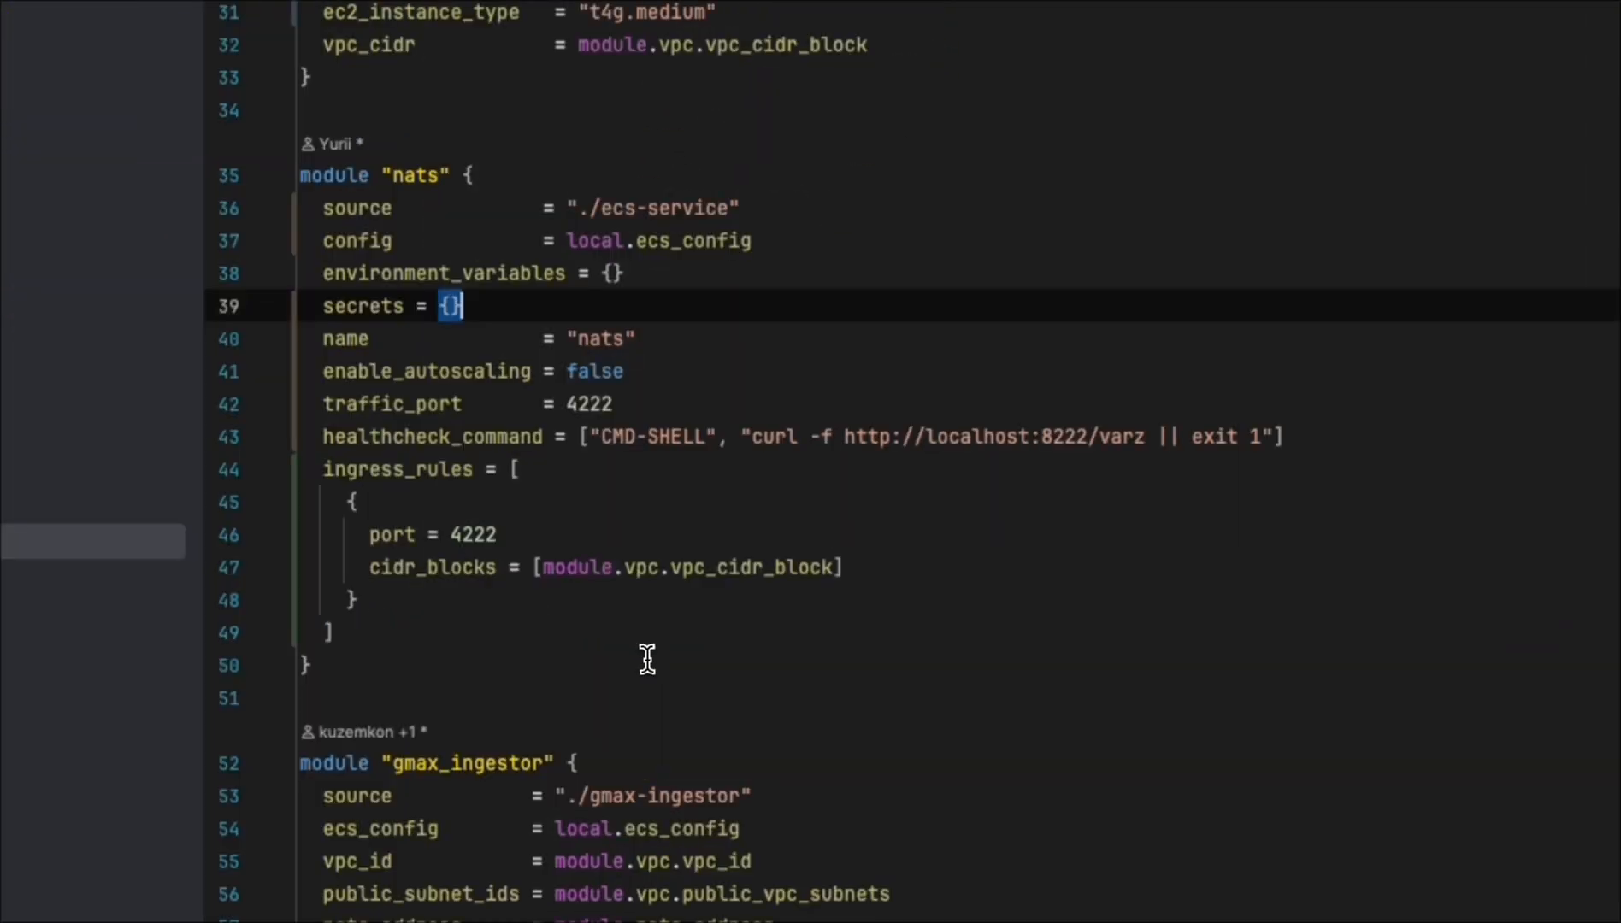
pyautogui.doubleClick(1258, 307)
pyautogui.click(991, 276)
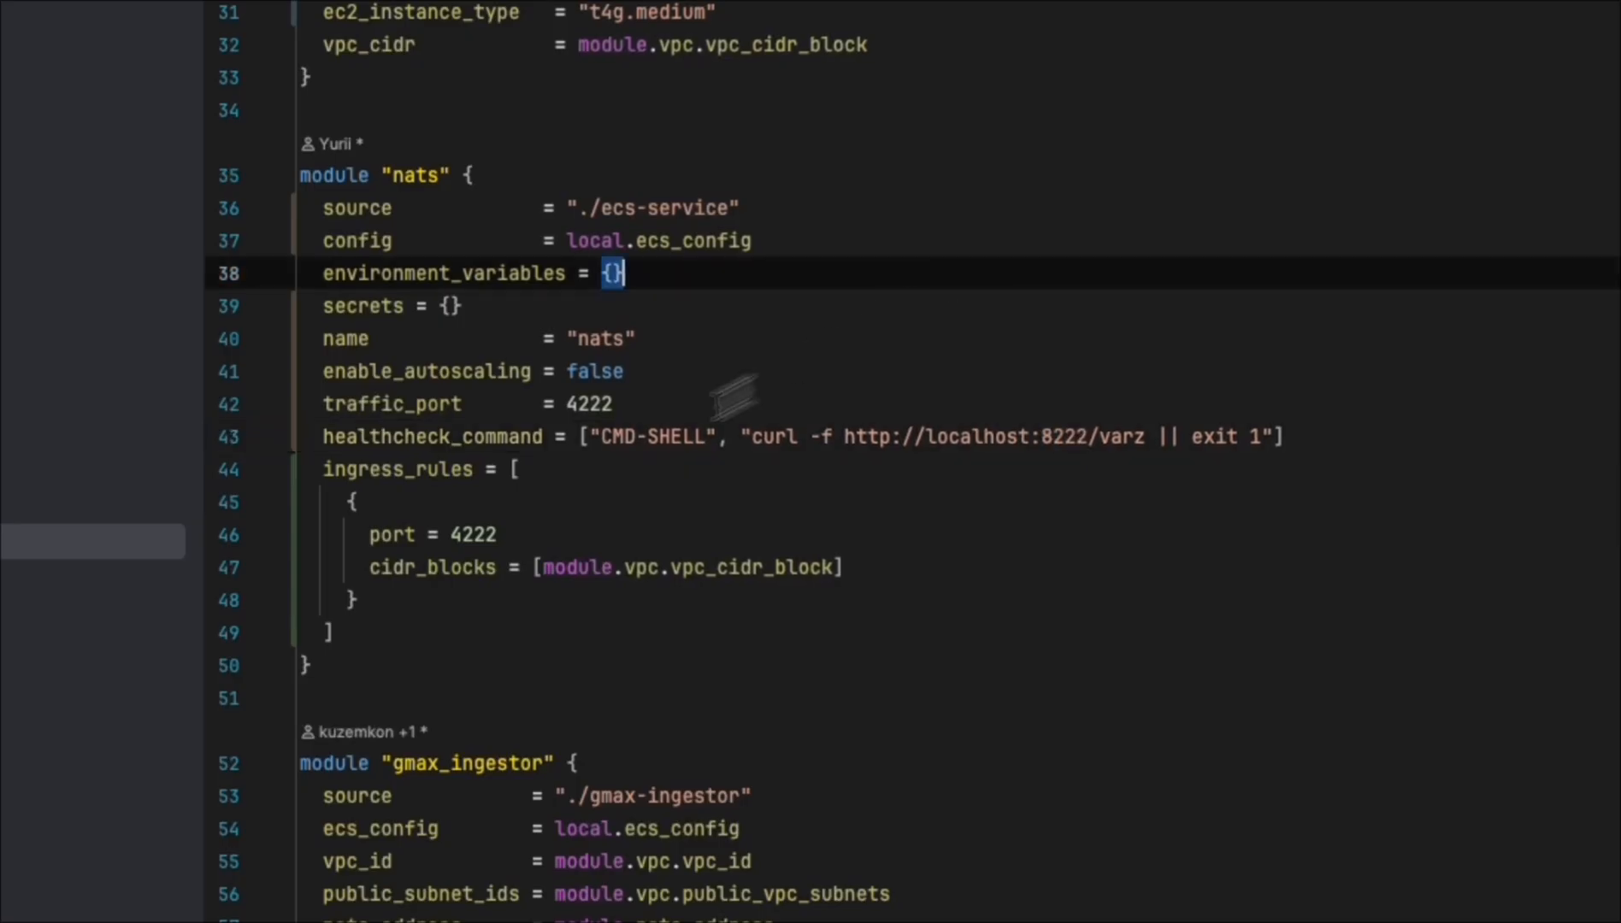
pyautogui.click(508, 535)
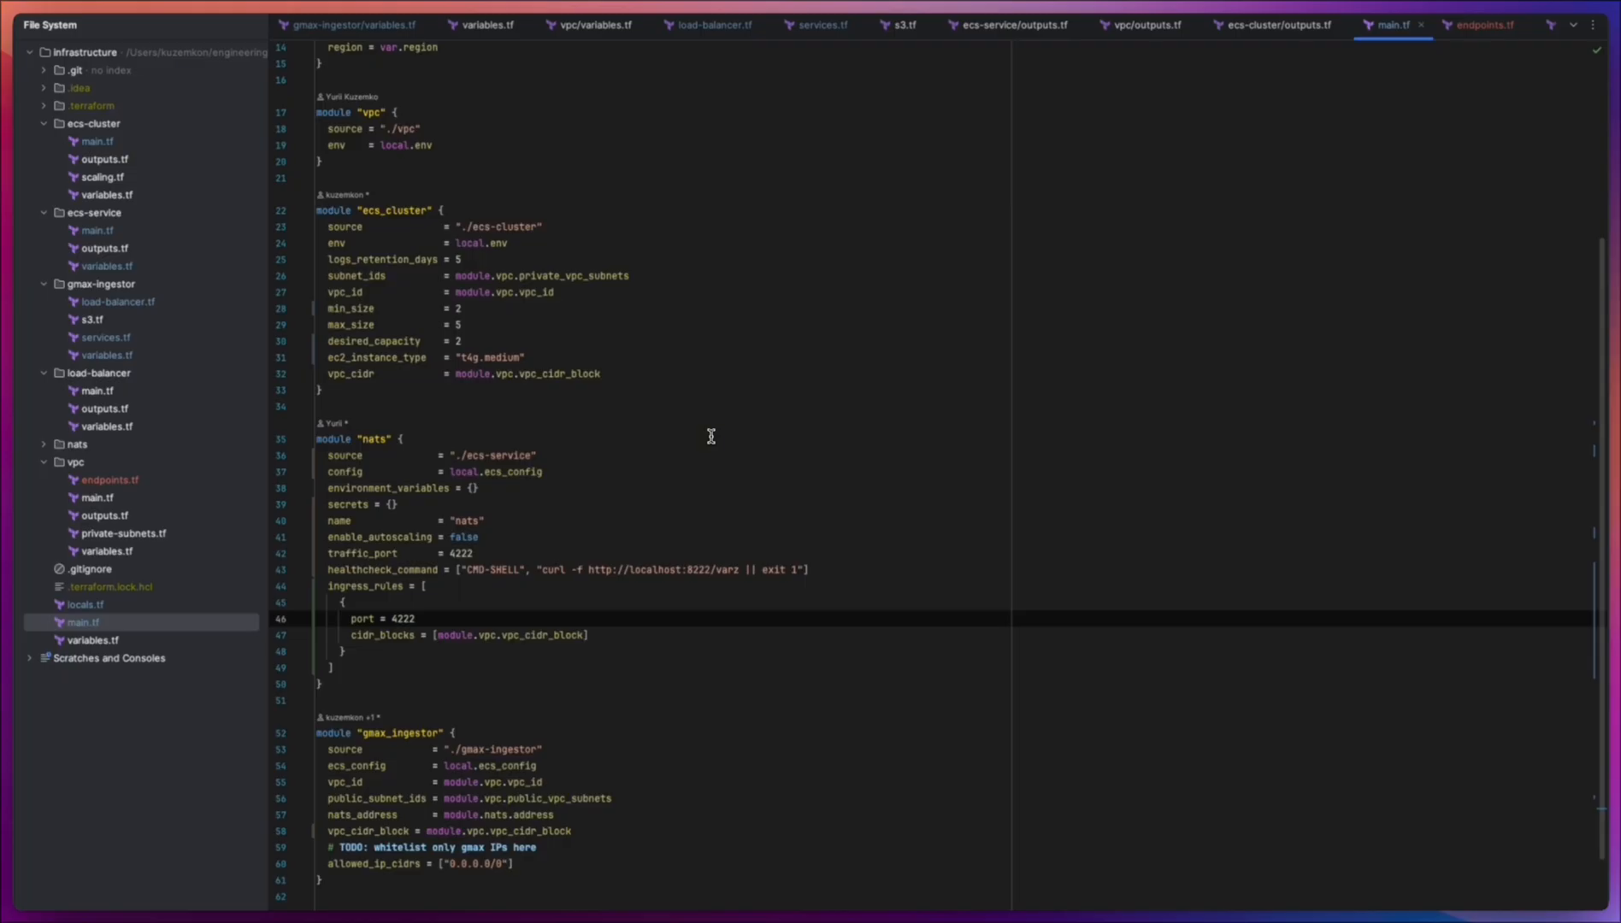
# Run terraform apply in the terminal and search ecs-service/main.tf for aws_sec.
pyautogui.scroll(5, 710, 436)
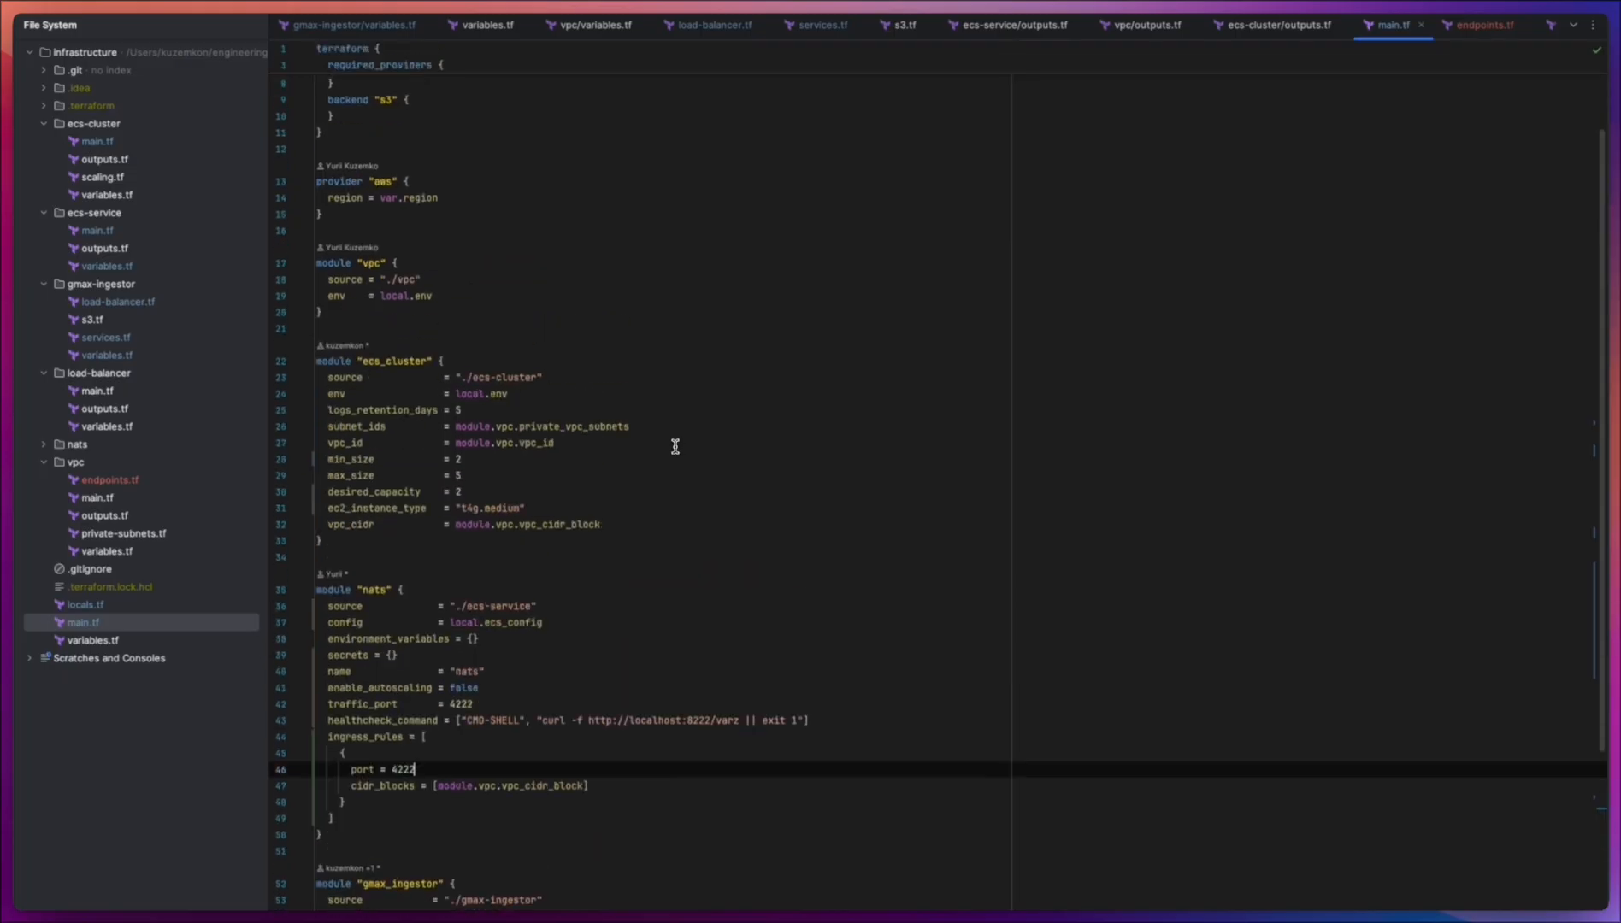
pyautogui.click(8, 788)
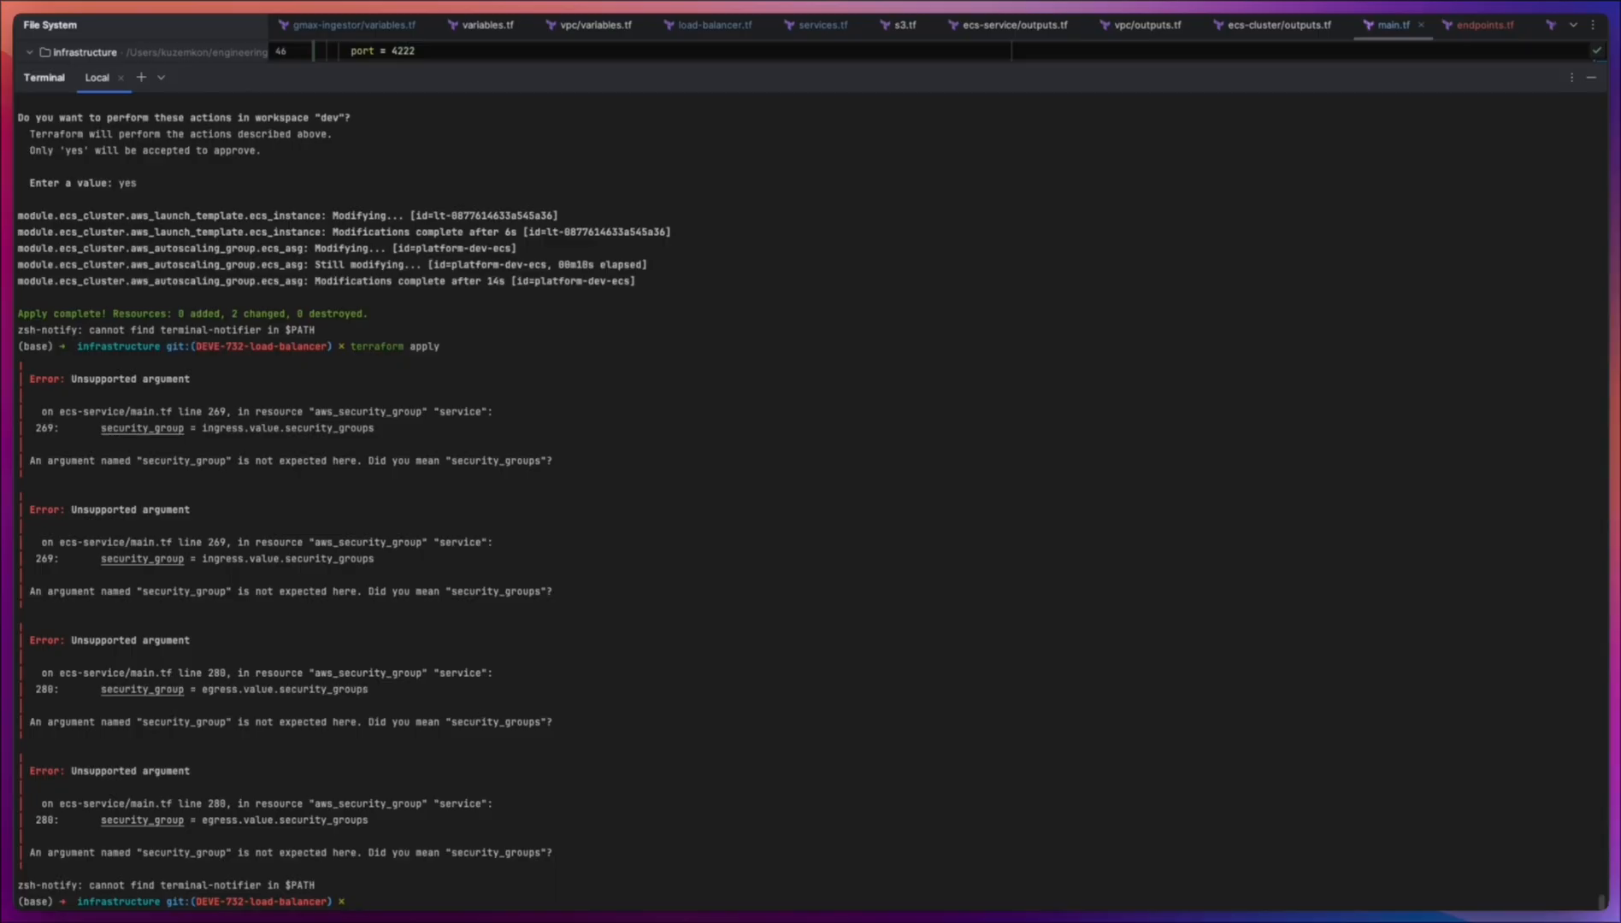
pyautogui.doubleClick(498, 462)
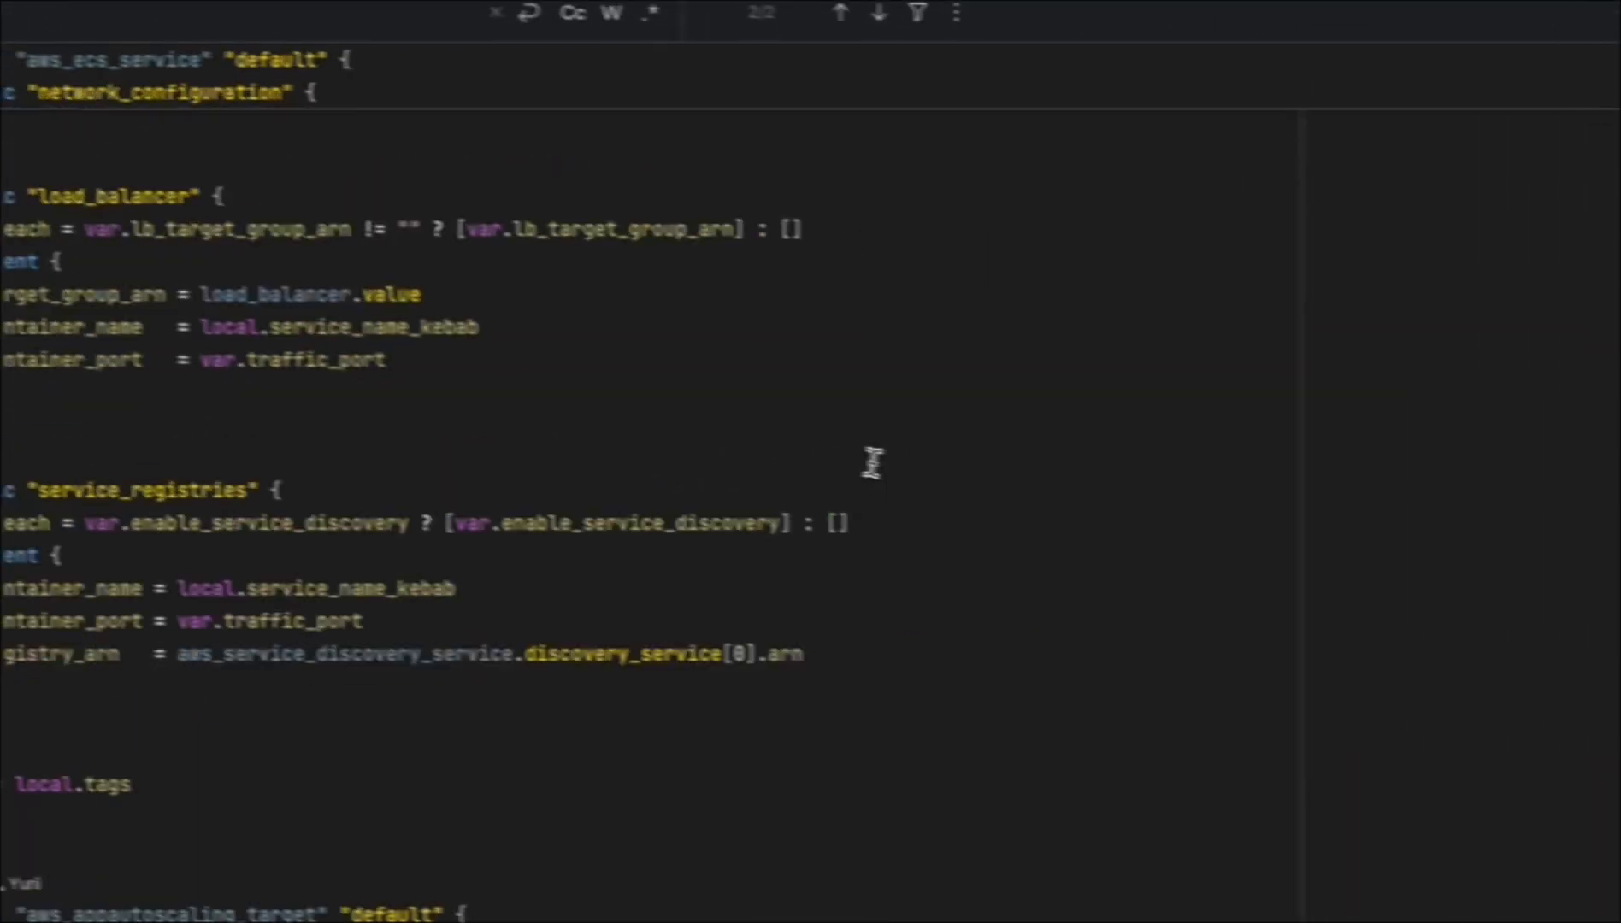
pyautogui.scroll(3, 872, 463)
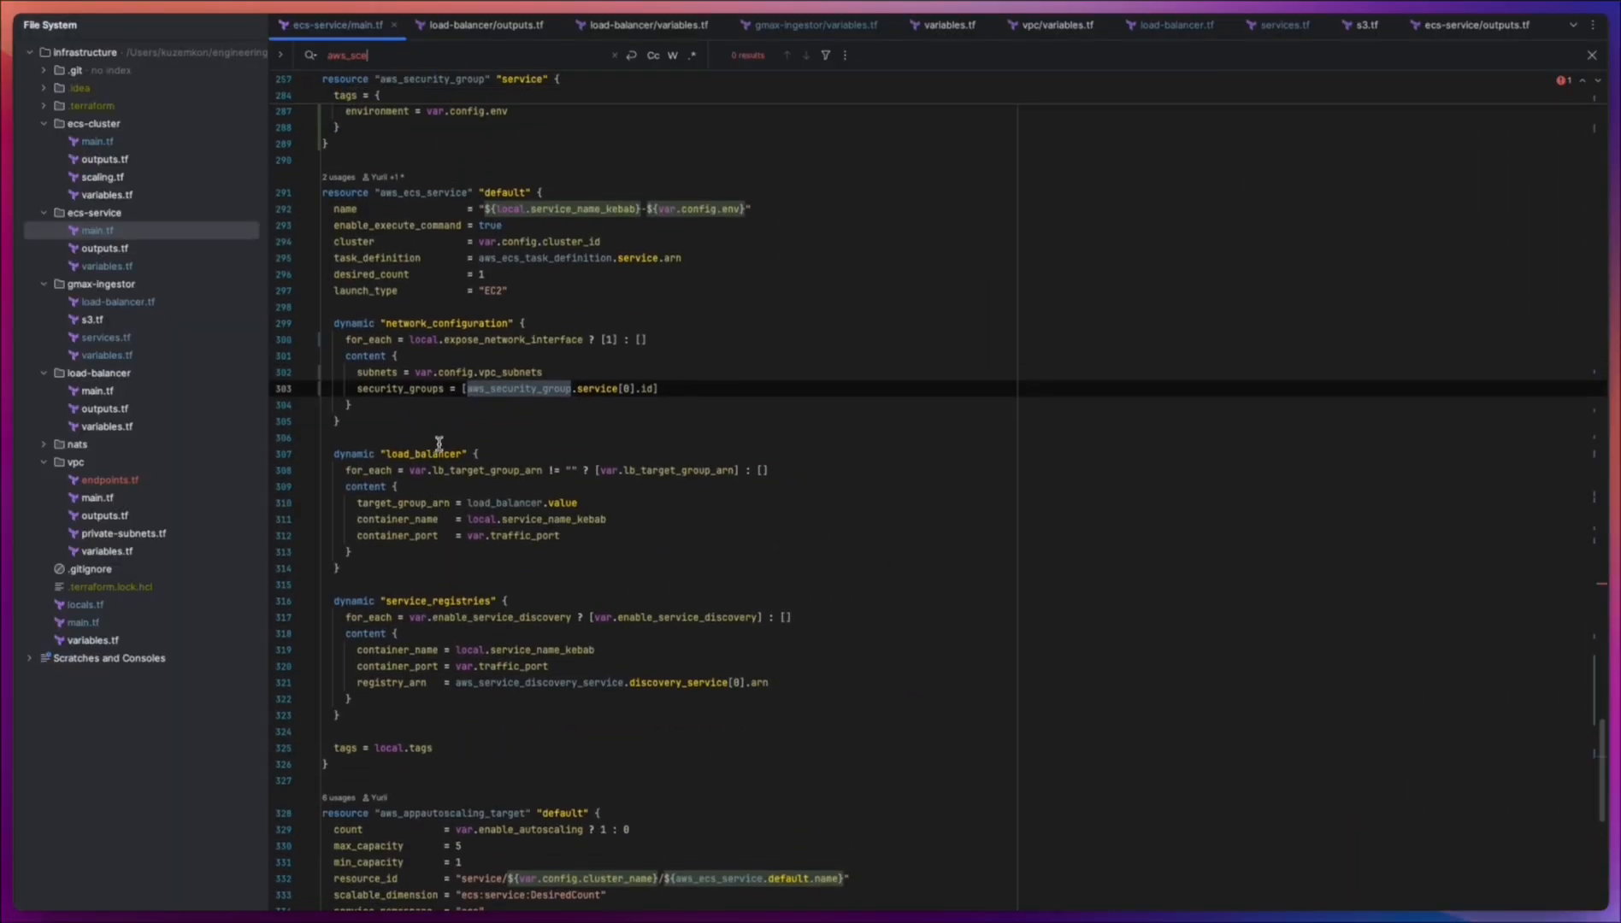
pyautogui.press('BackSpace')
pyautogui.press('BackSpace')
pyautogui.write('ec')
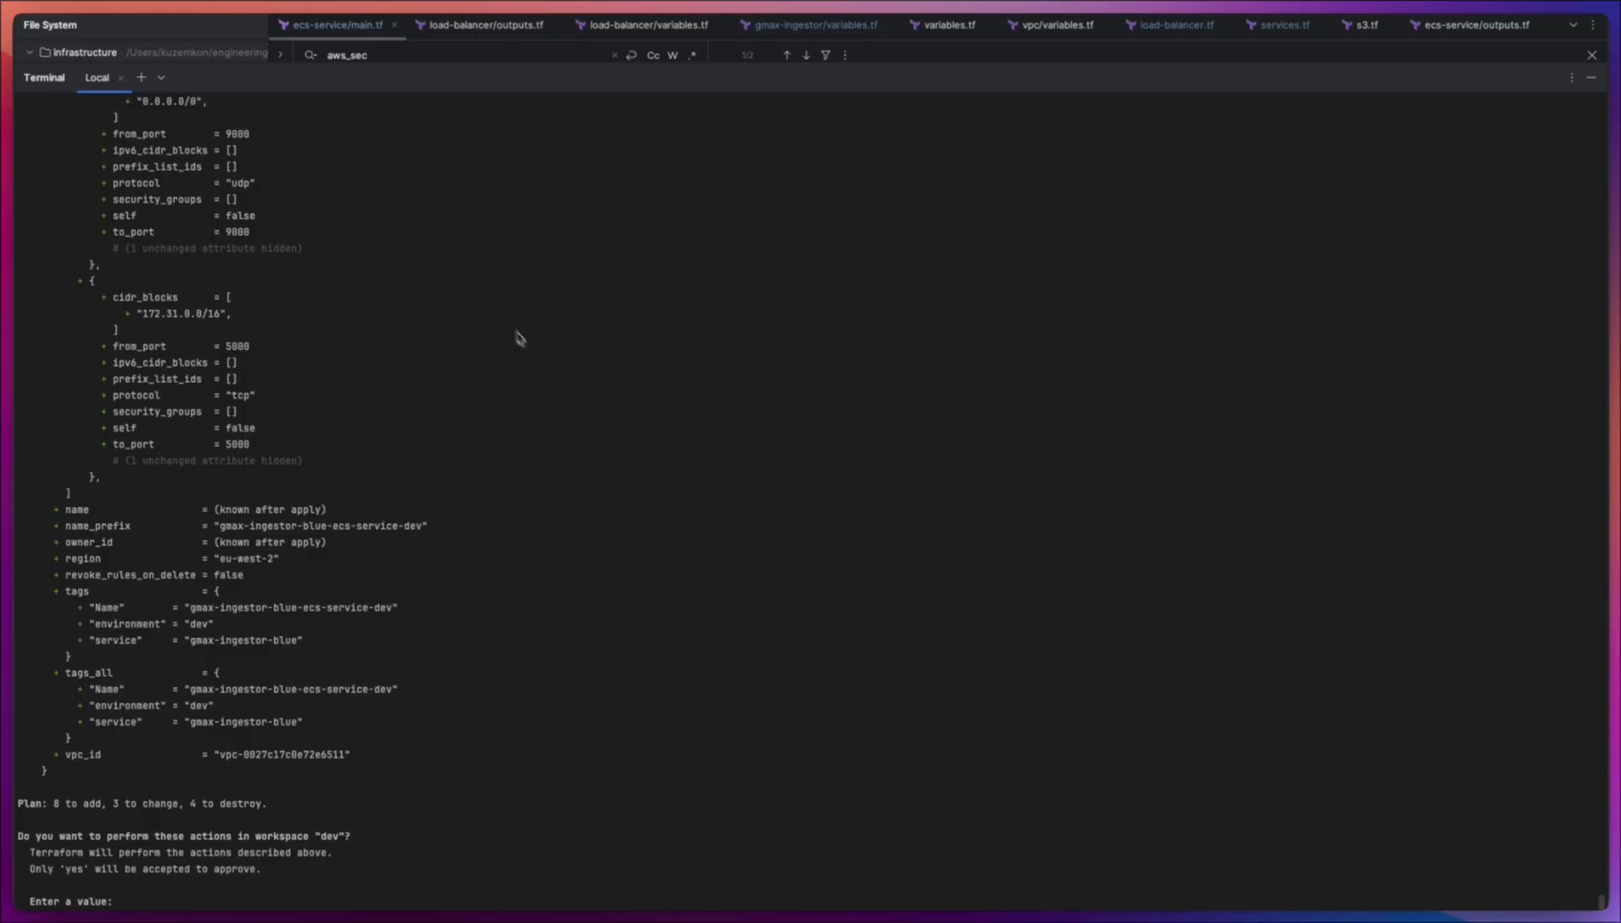
# Review the Terraform execution plan, examining the planned changes to the nats ECS service, task definition and security group.
pyautogui.scroll(10, 543, 349)
pyautogui.scroll(8, 544, 349)
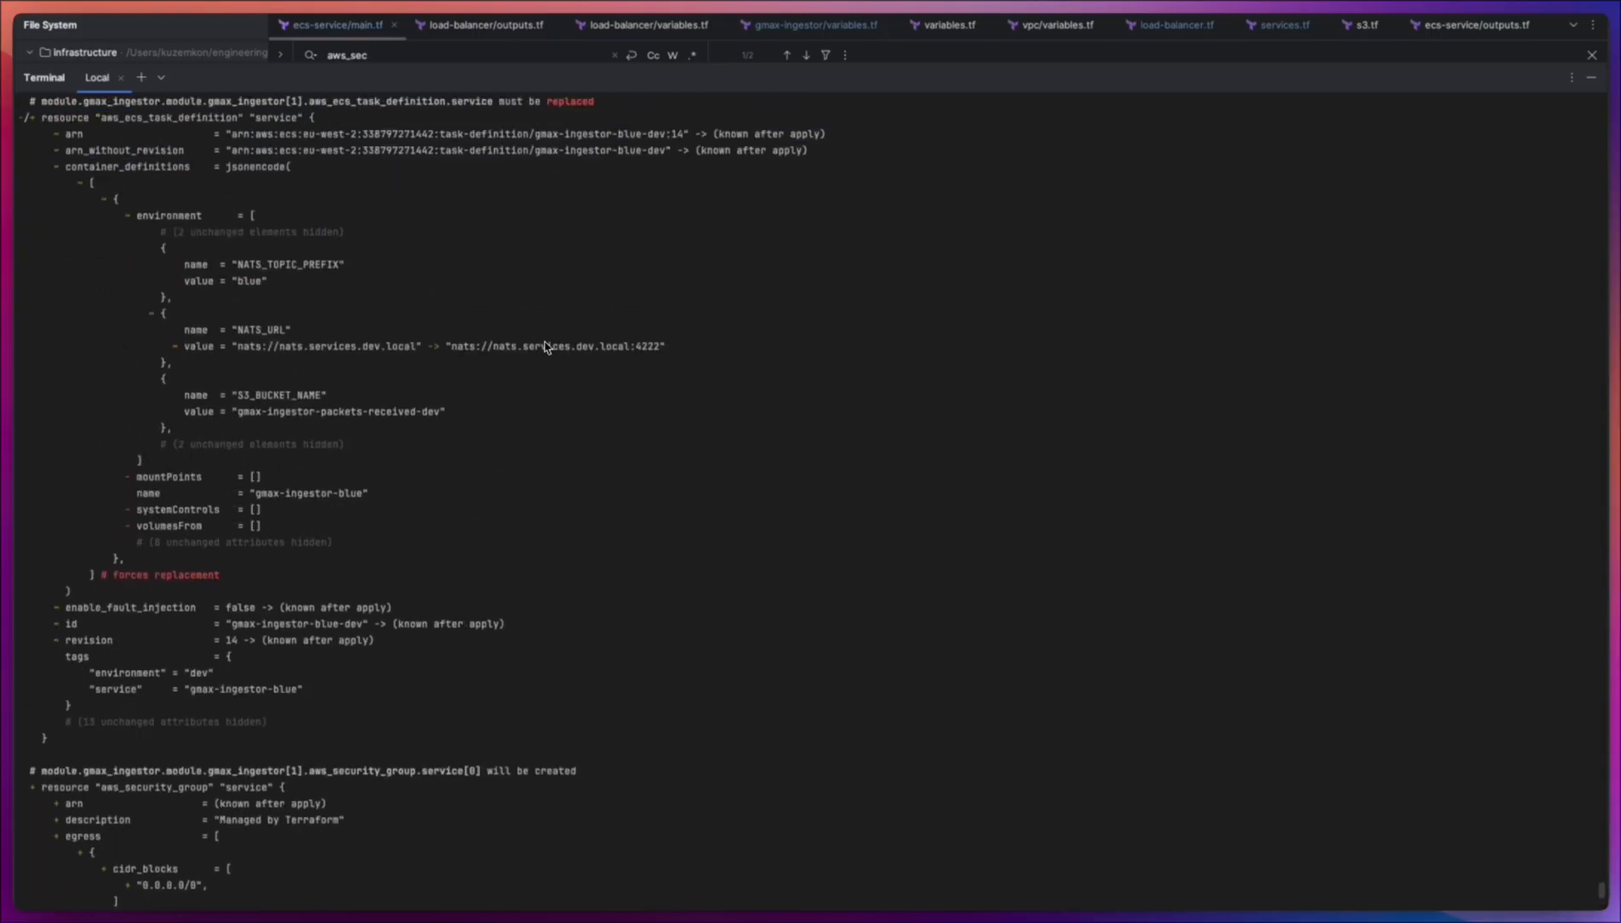
pyautogui.scroll(20, 523, 332)
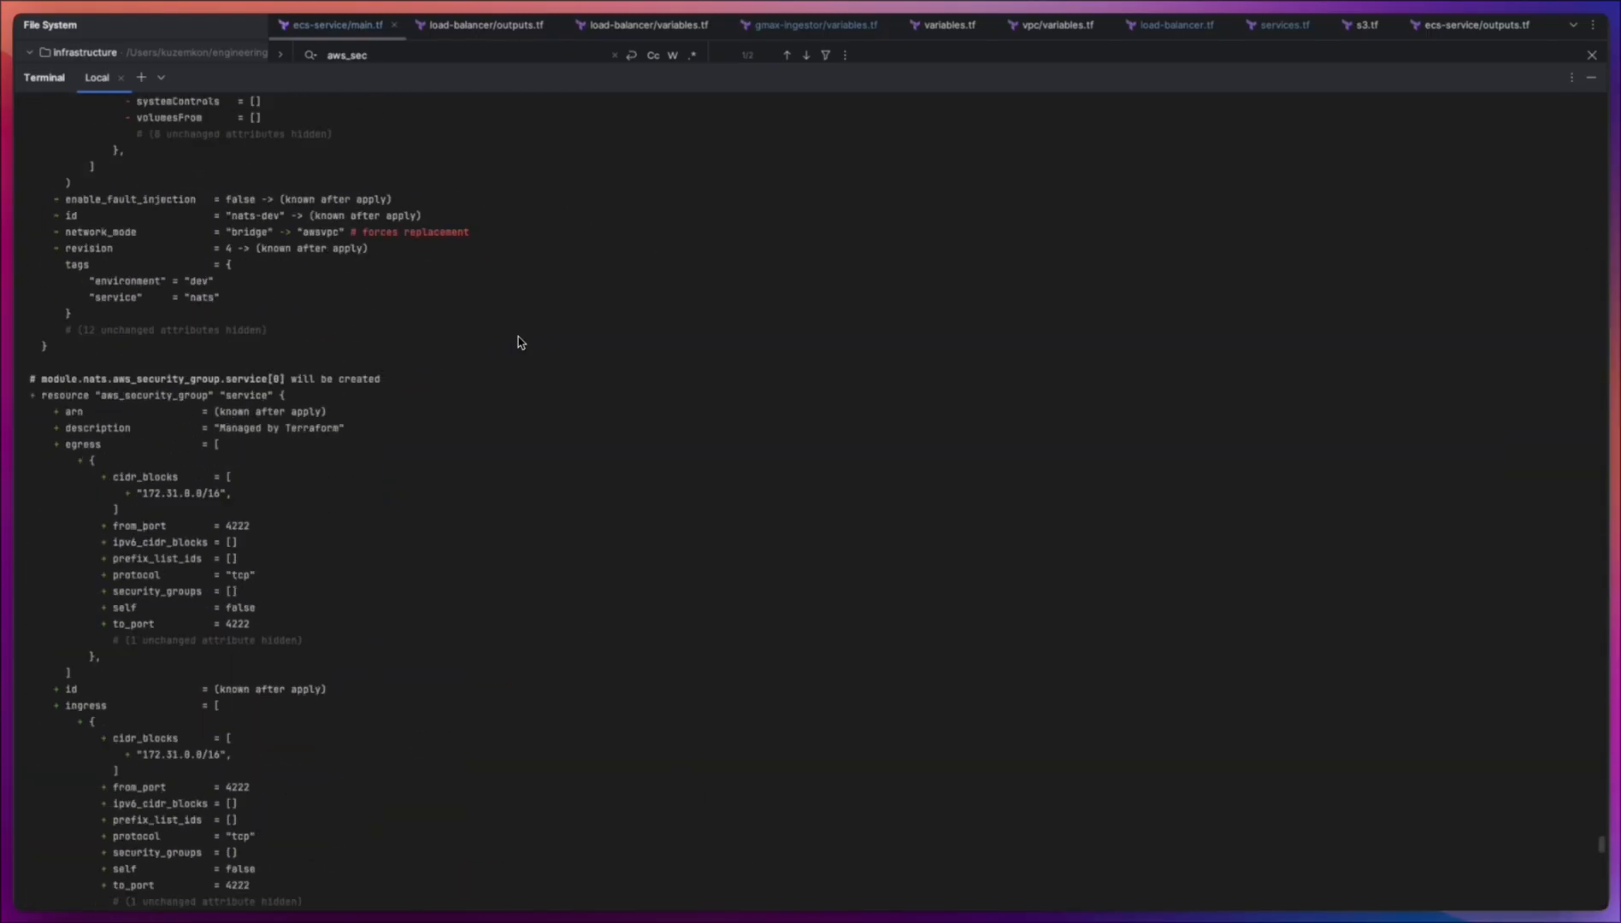
pyautogui.scroll(5, 510, 341)
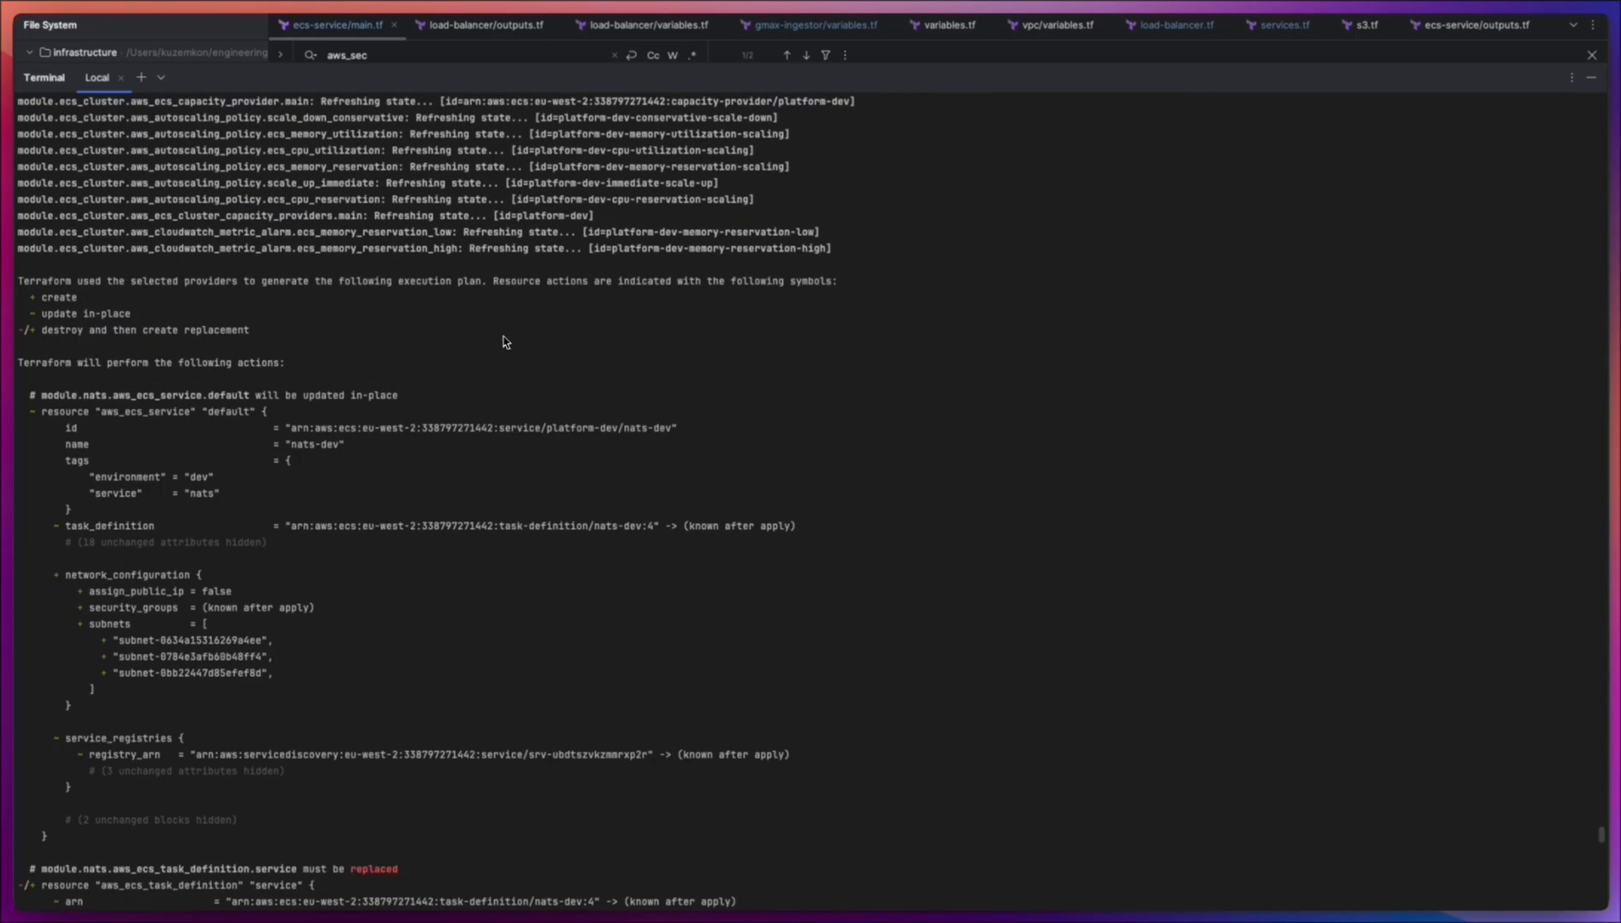
pyautogui.scroll(-2, 187, 534)
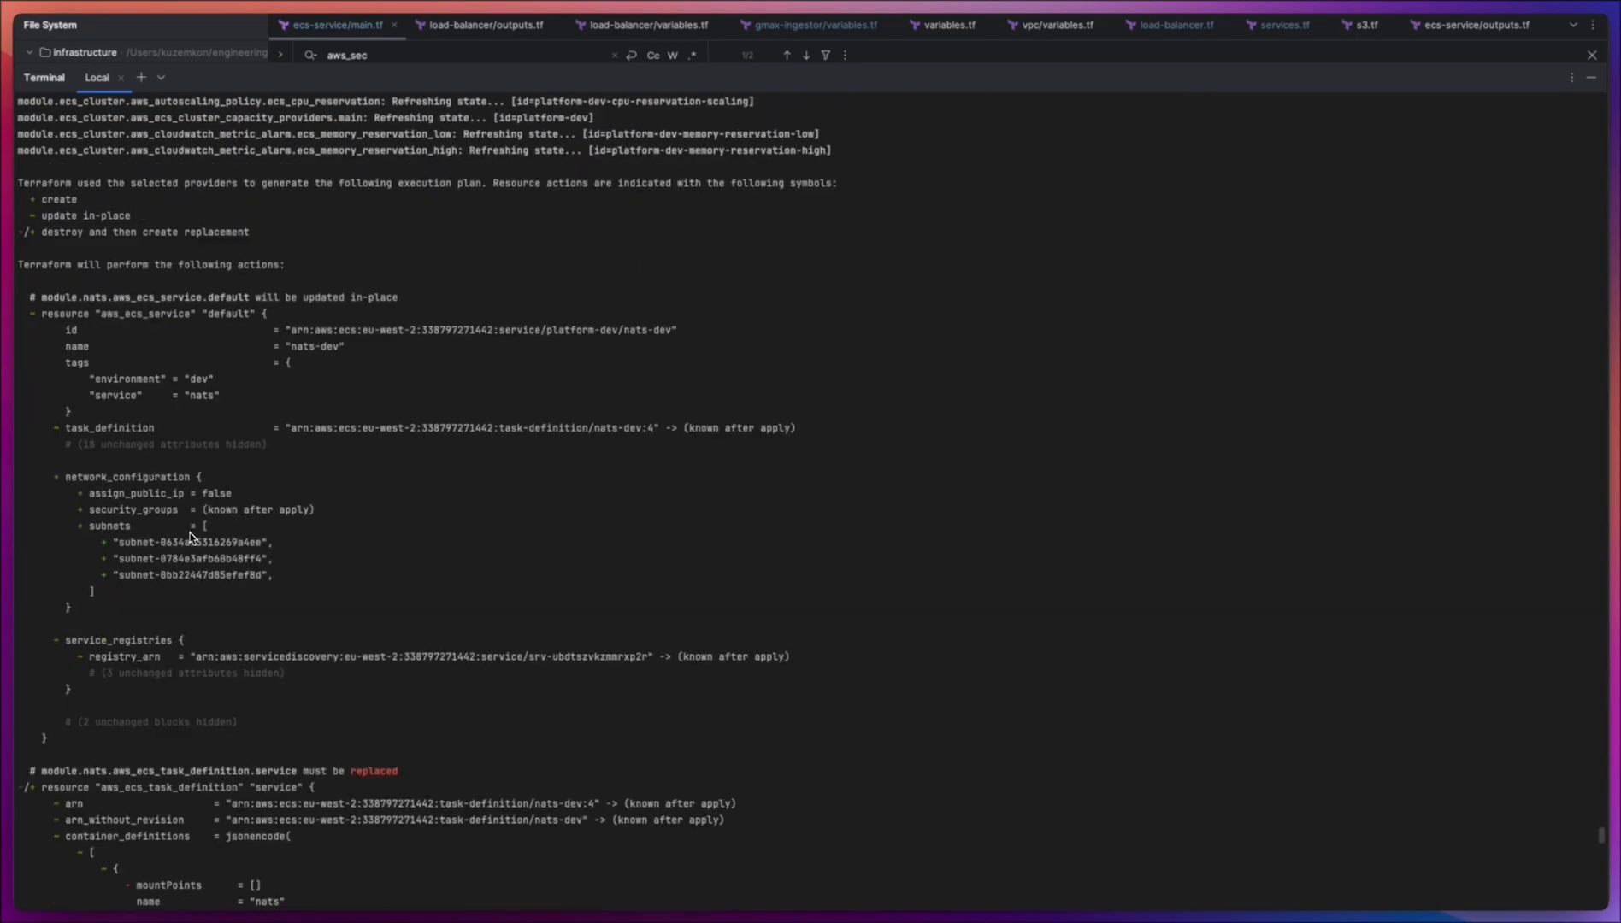
pyautogui.scroll(-2, 189, 536)
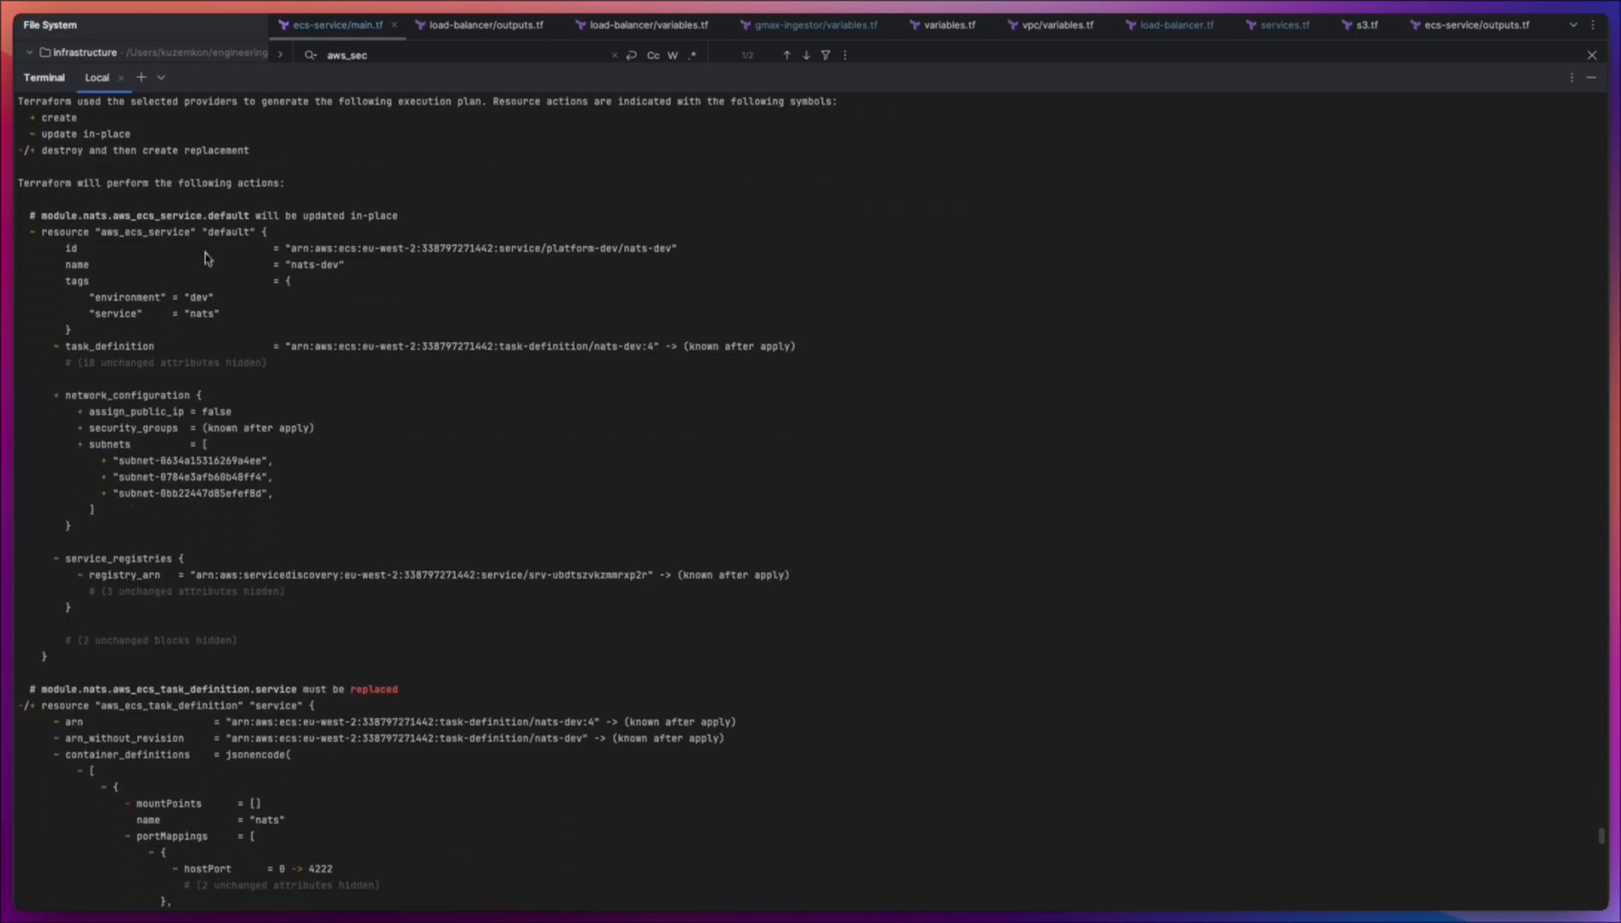
pyautogui.scroll(-7, 196, 249)
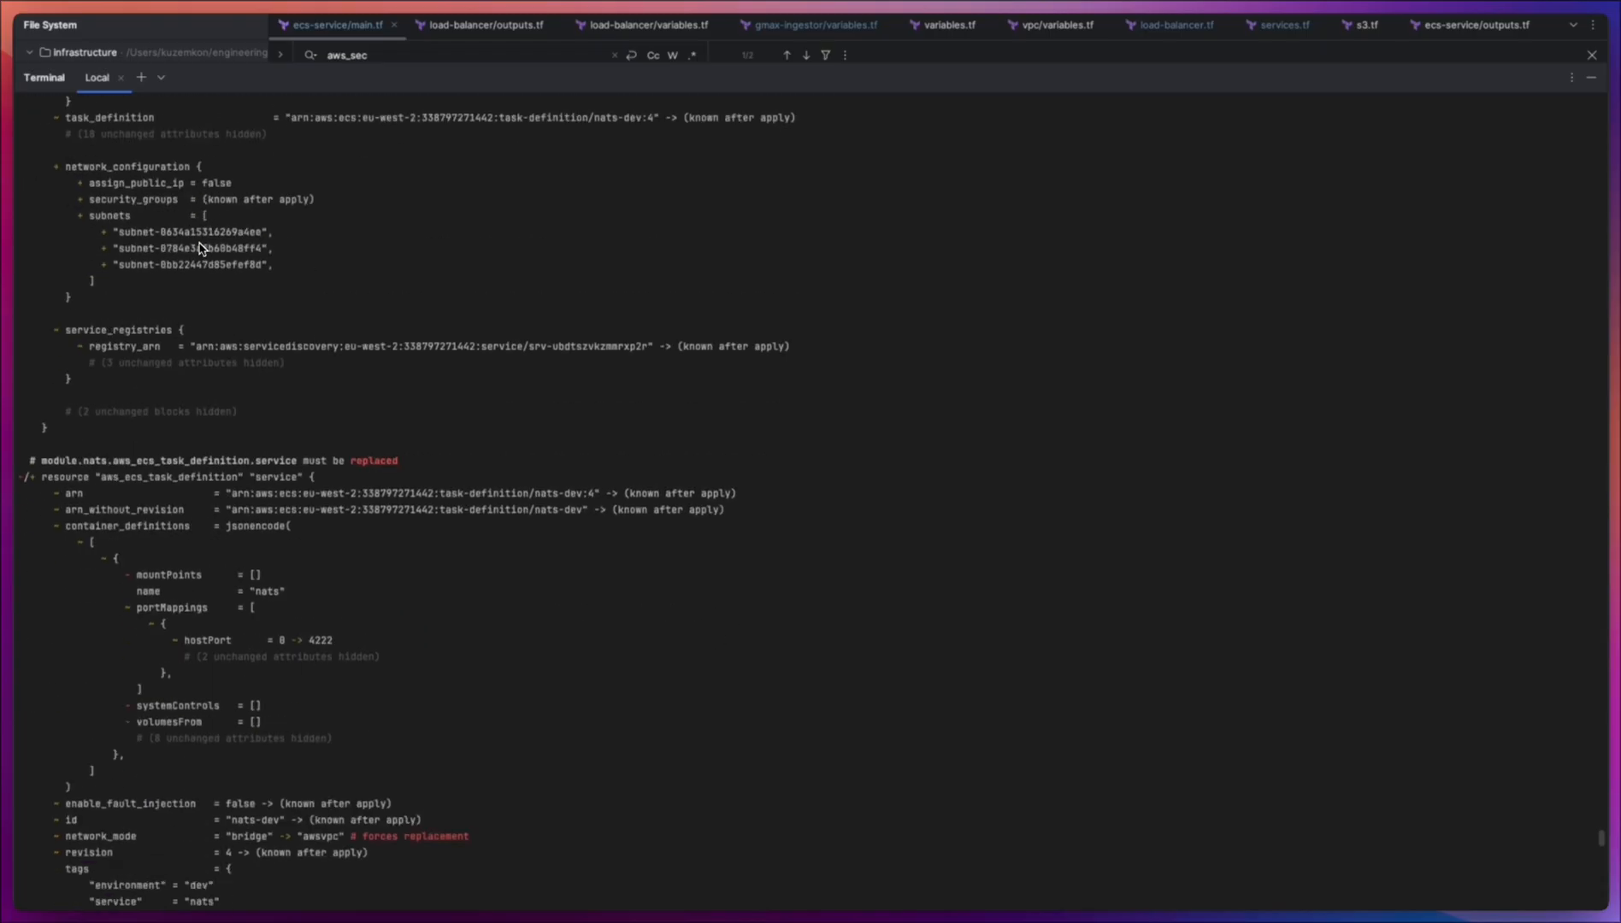
pyautogui.scroll(-1, 159, 325)
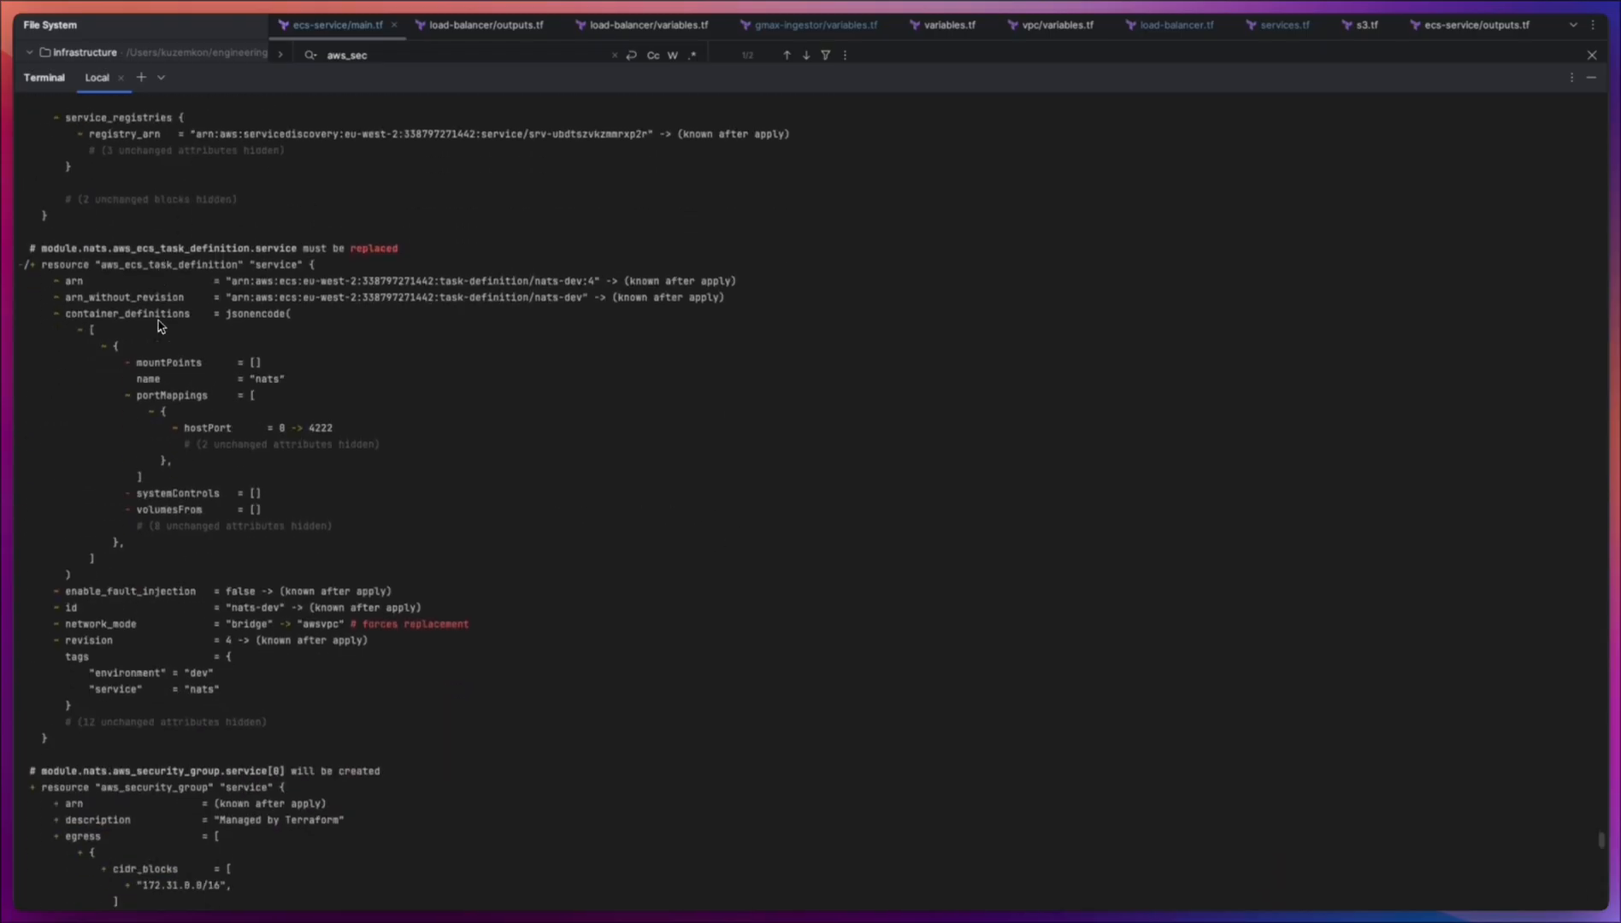
pyautogui.scroll(-2, 101, 254)
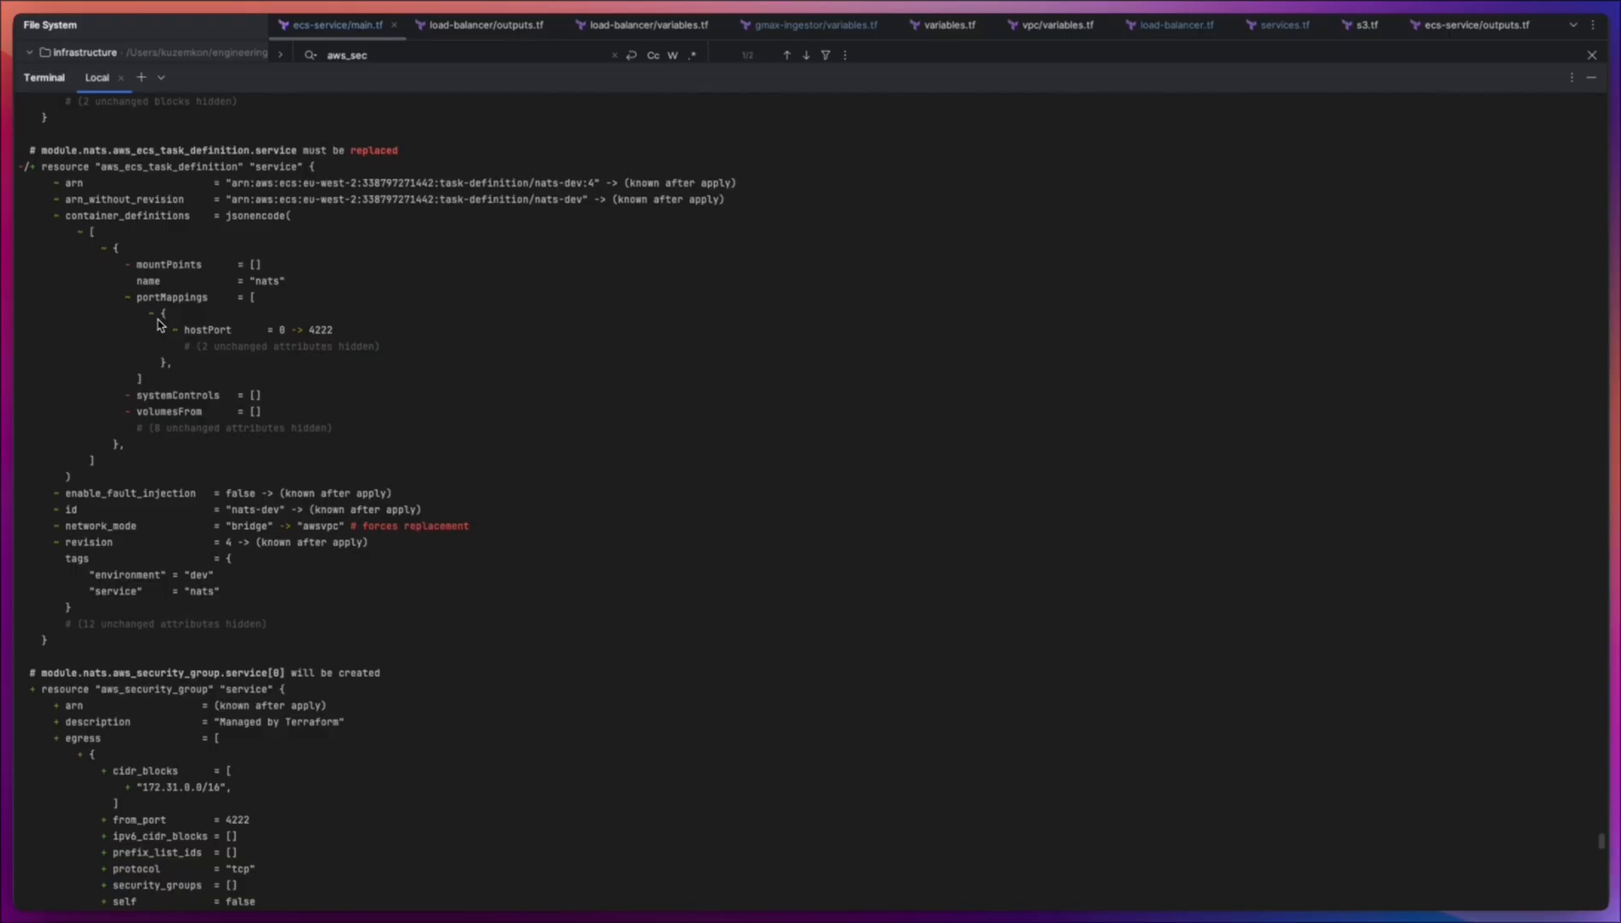
pyautogui.scroll(-2, 159, 325)
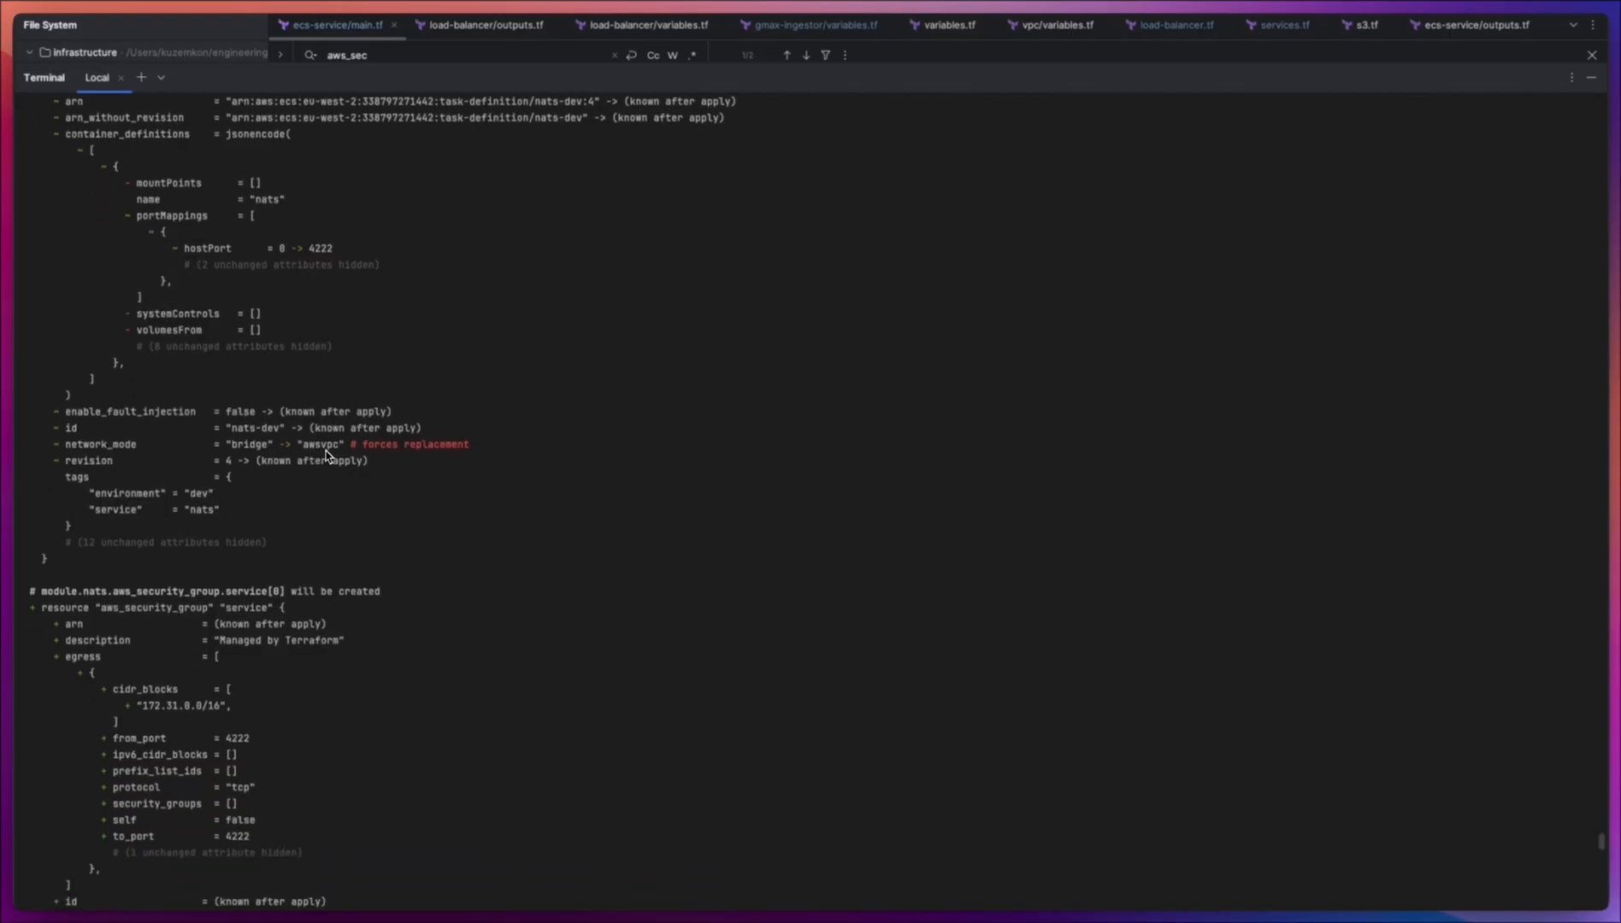
pyautogui.scroll(-5, 325, 453)
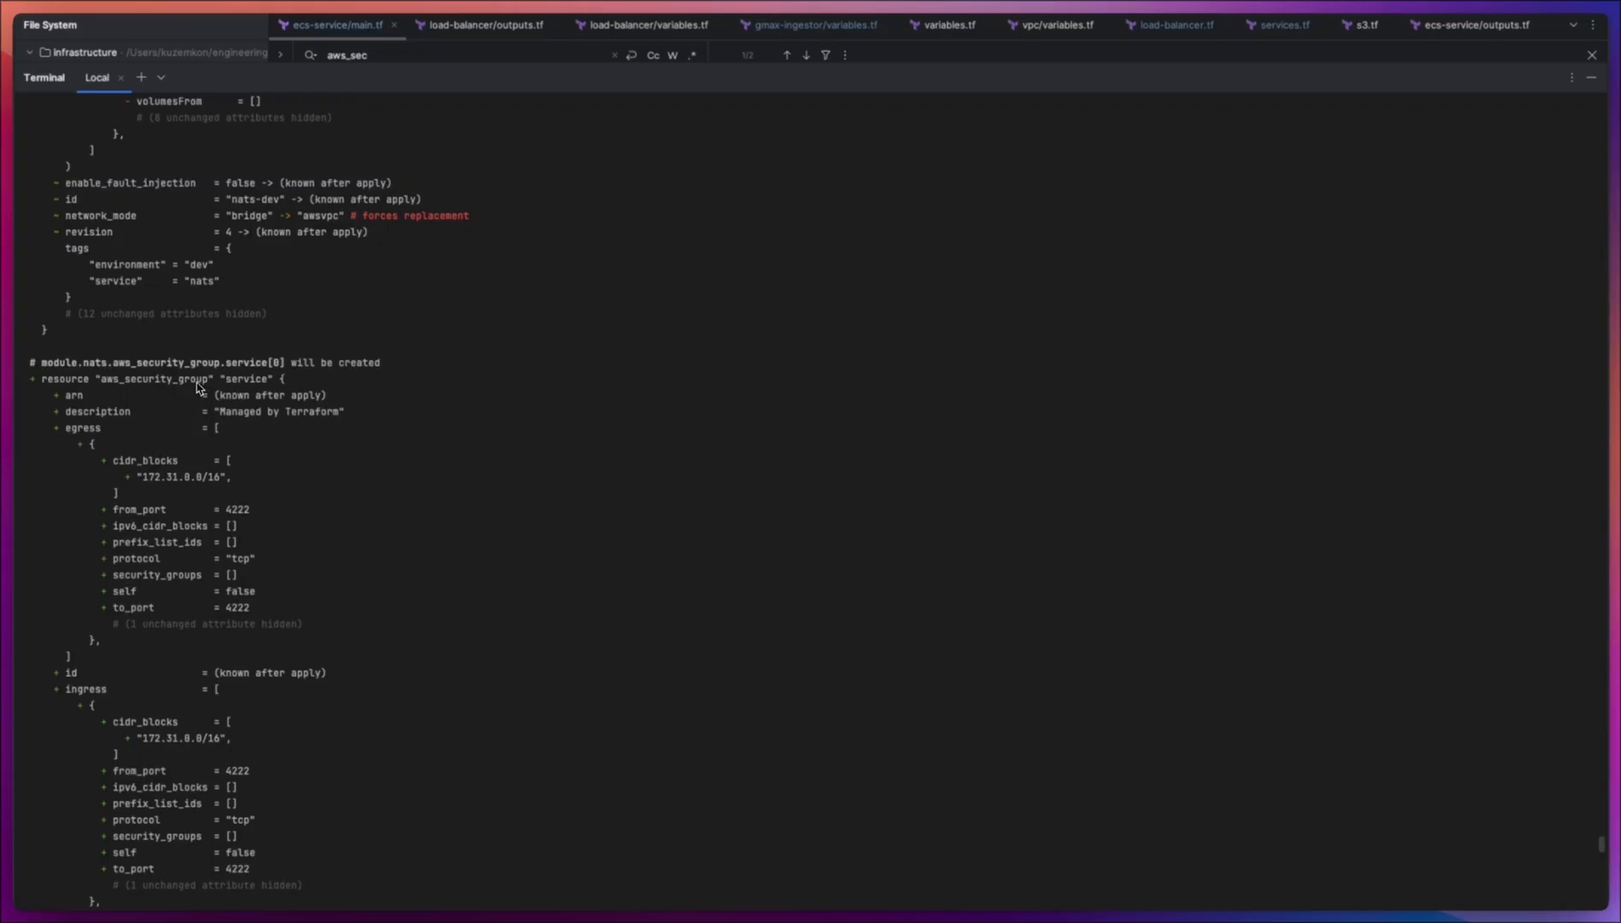
# Set the for_each of the dynamic "egress" block in ecs-service/main.tf to var.egress_rules and reformat the file.
pyautogui.scroll(-2, 188, 428)
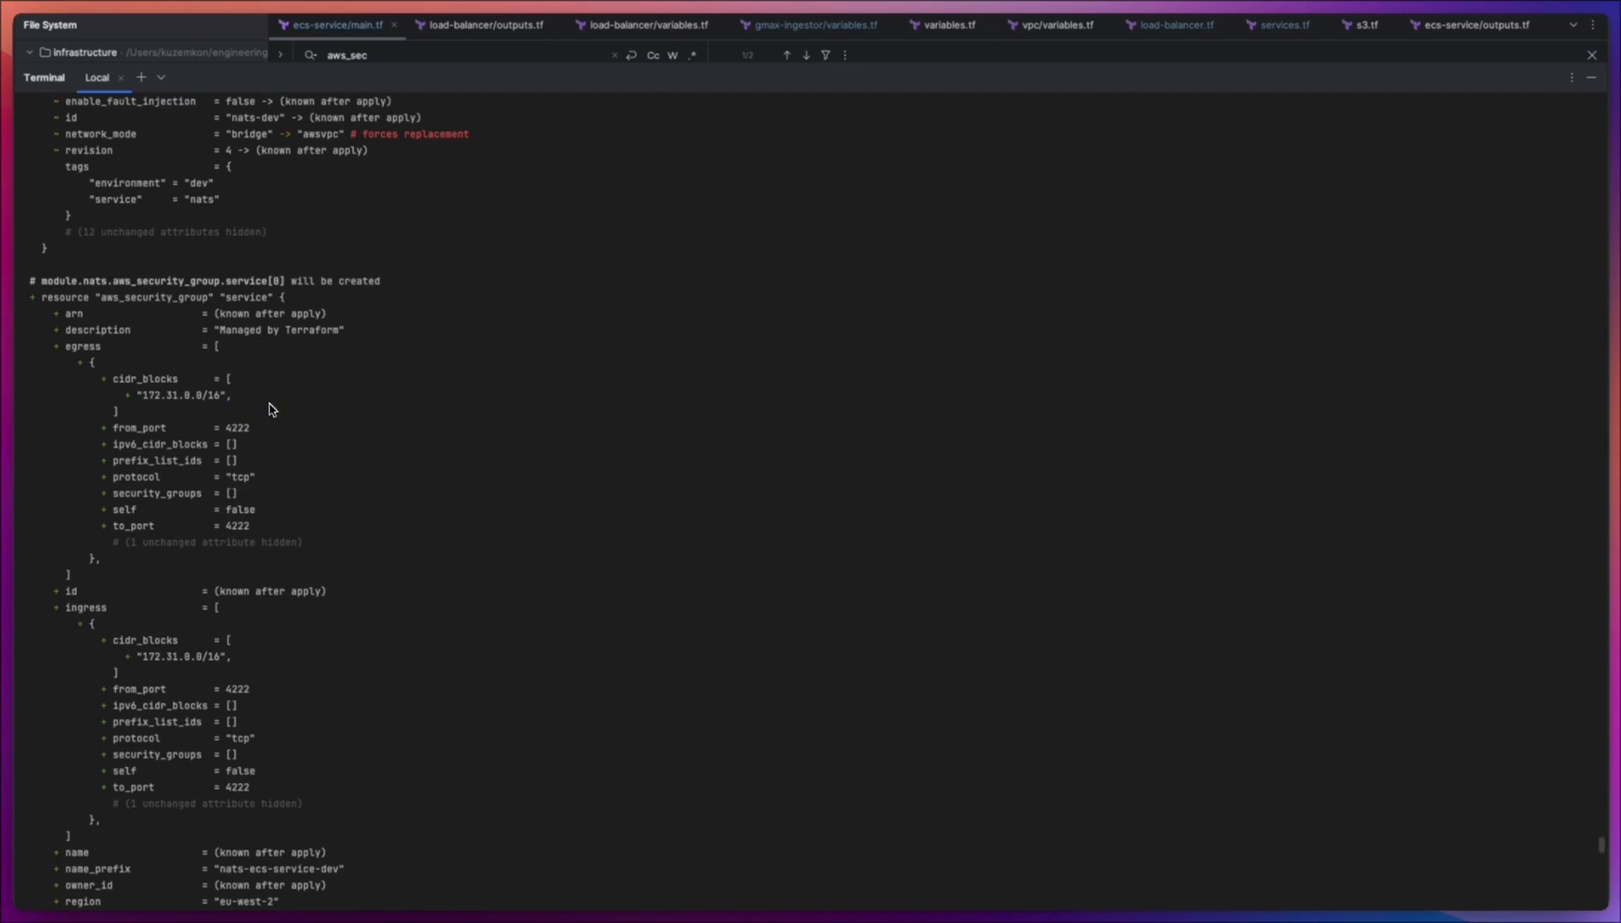
pyautogui.scroll(-3, 270, 409)
pyautogui.scroll(-1, 285, 359)
pyautogui.scroll(5, 287, 359)
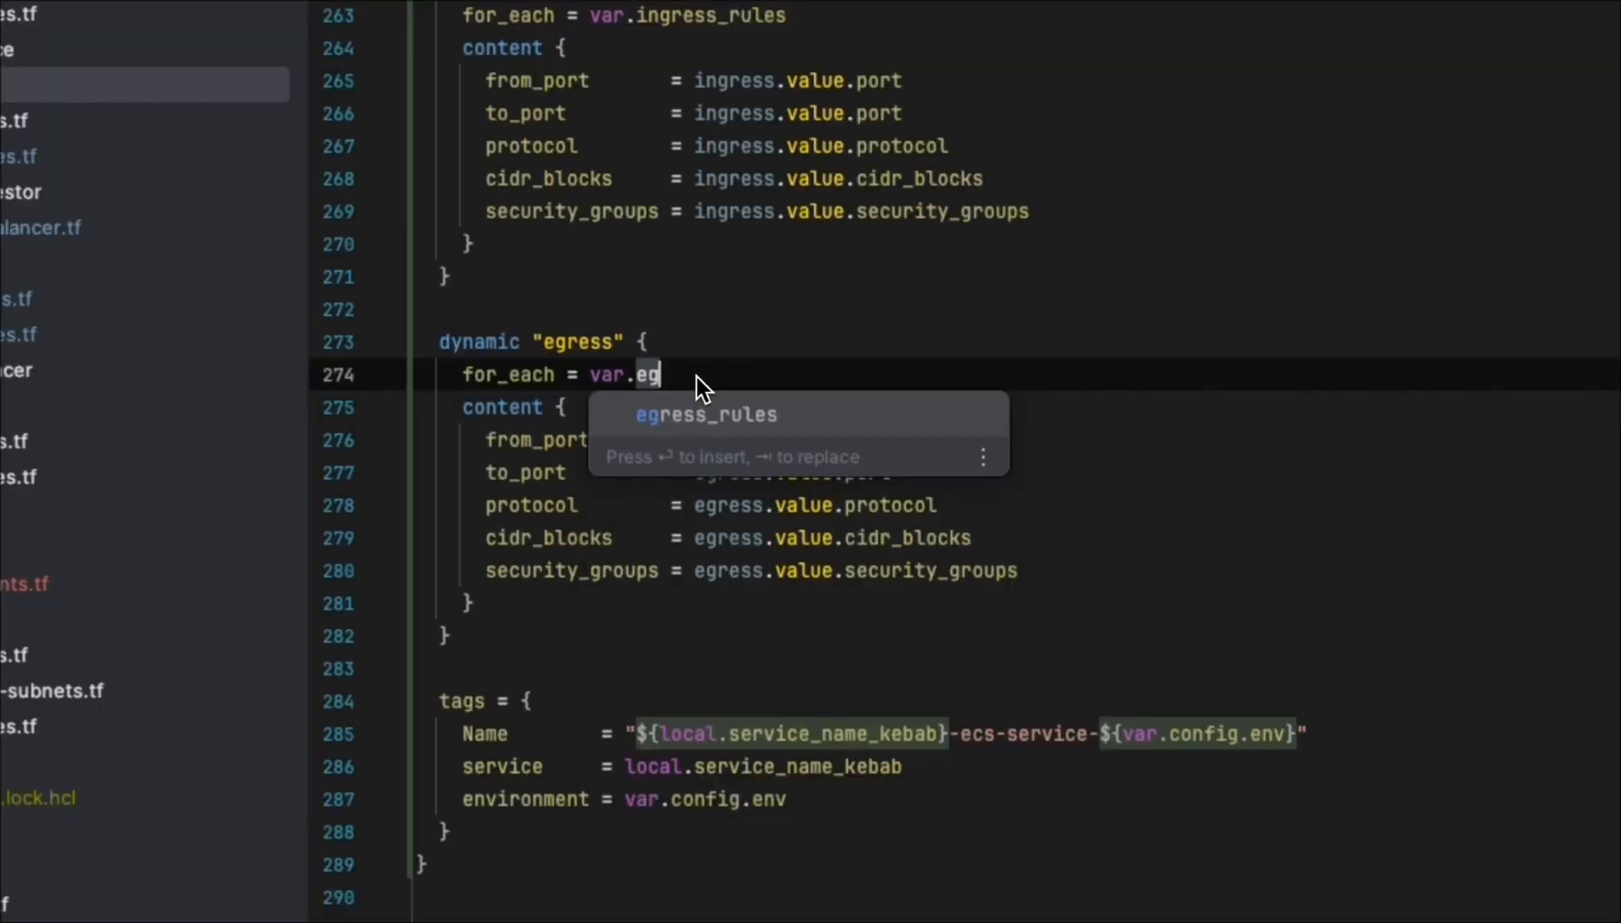
pyautogui.press('Return')
pyautogui.press('super+alt+l')
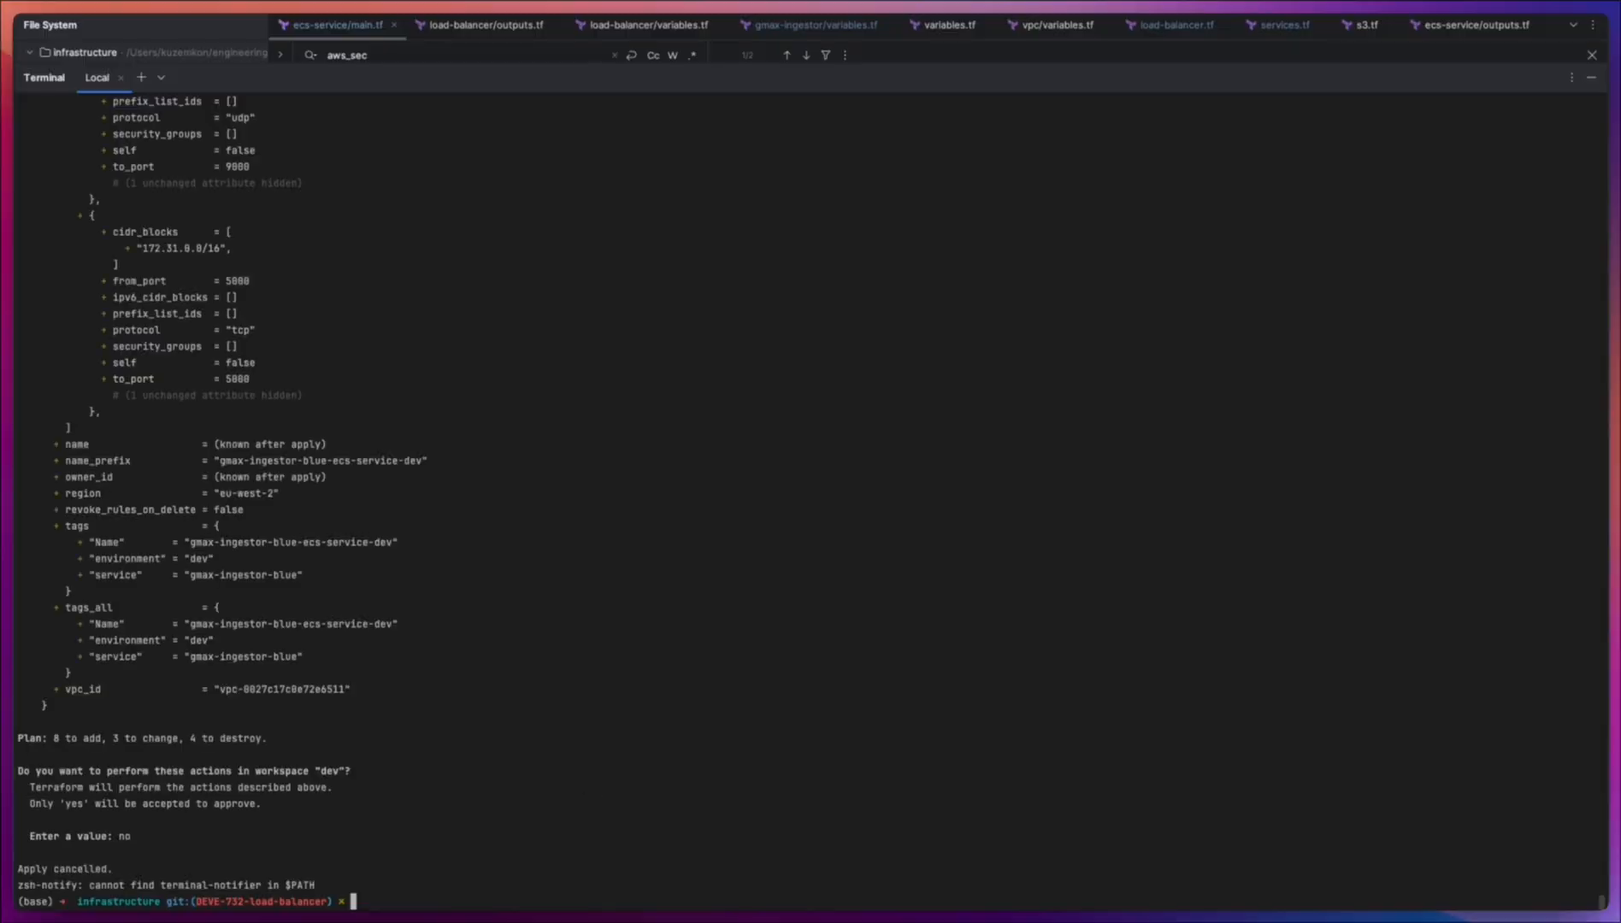
# Rerun terraform apply and examine the egress and ingress rules planned for the nats security group.
pyautogui.press('Return')
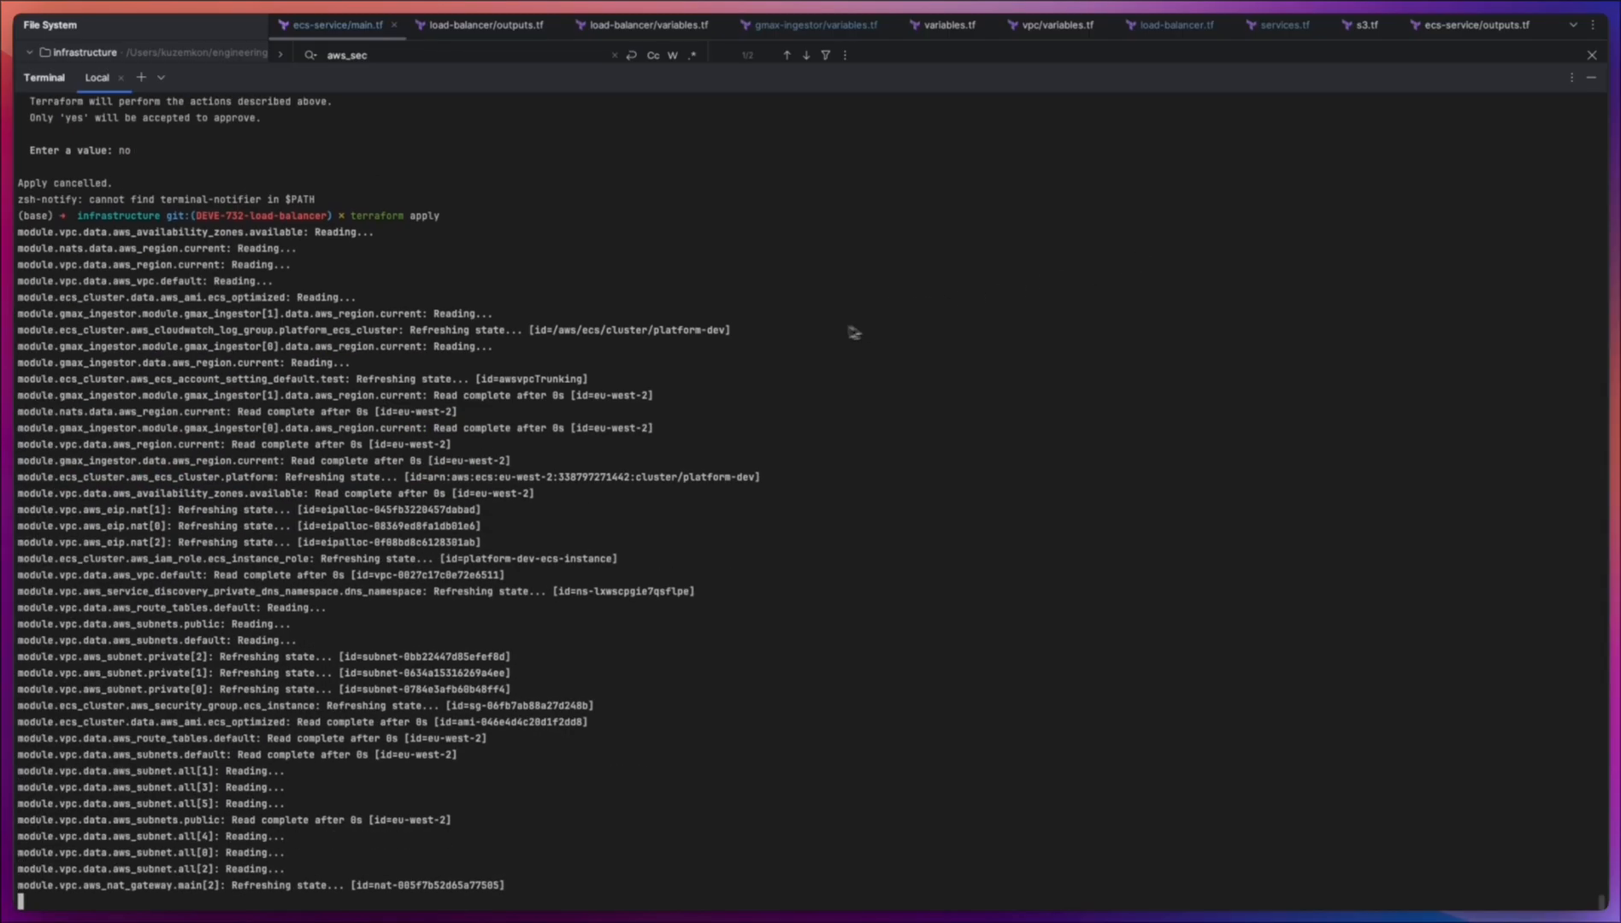
pyautogui.scroll(20, 802, 322)
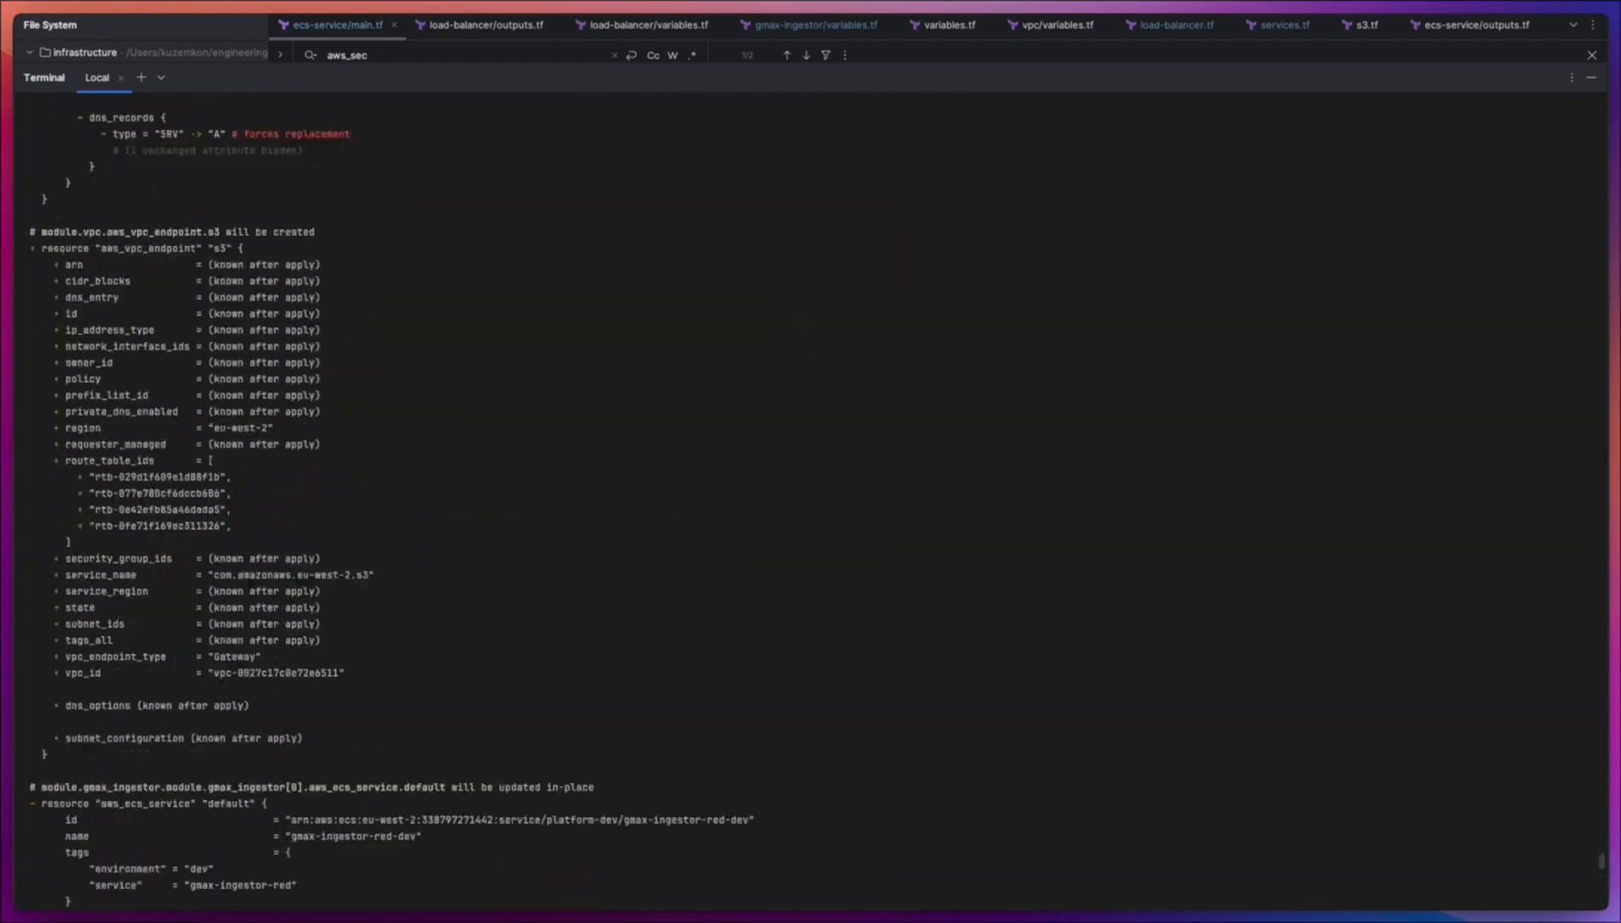
pyautogui.scroll(-18, 803, 320)
pyautogui.scroll(15, 803, 319)
pyautogui.scroll(-20, 802, 319)
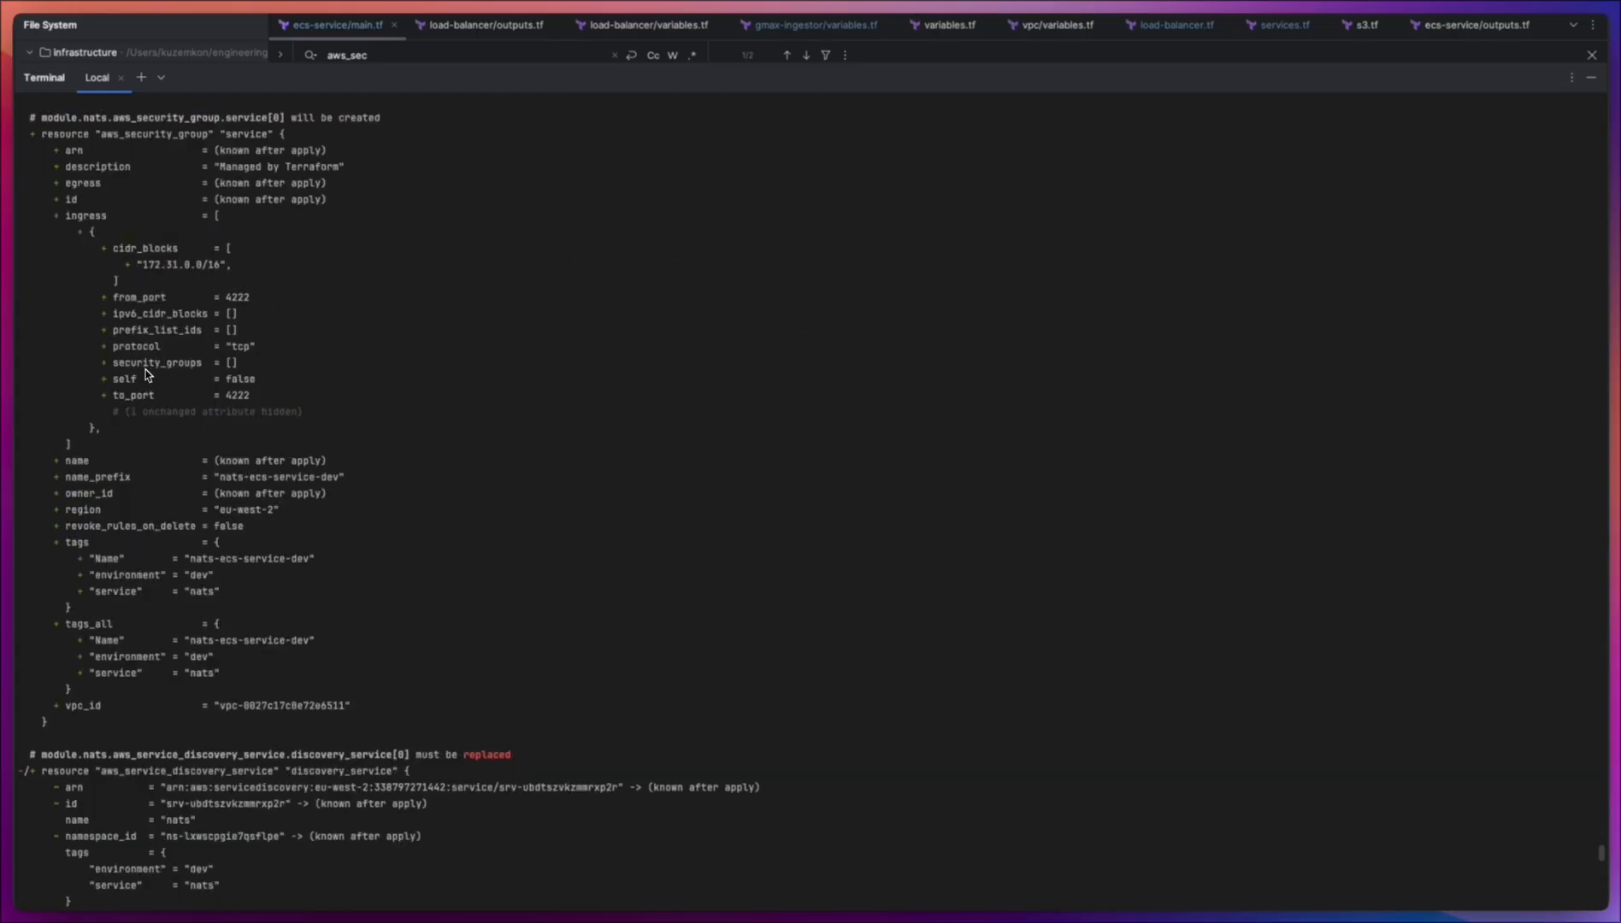
pyautogui.scroll(3, 205, 349)
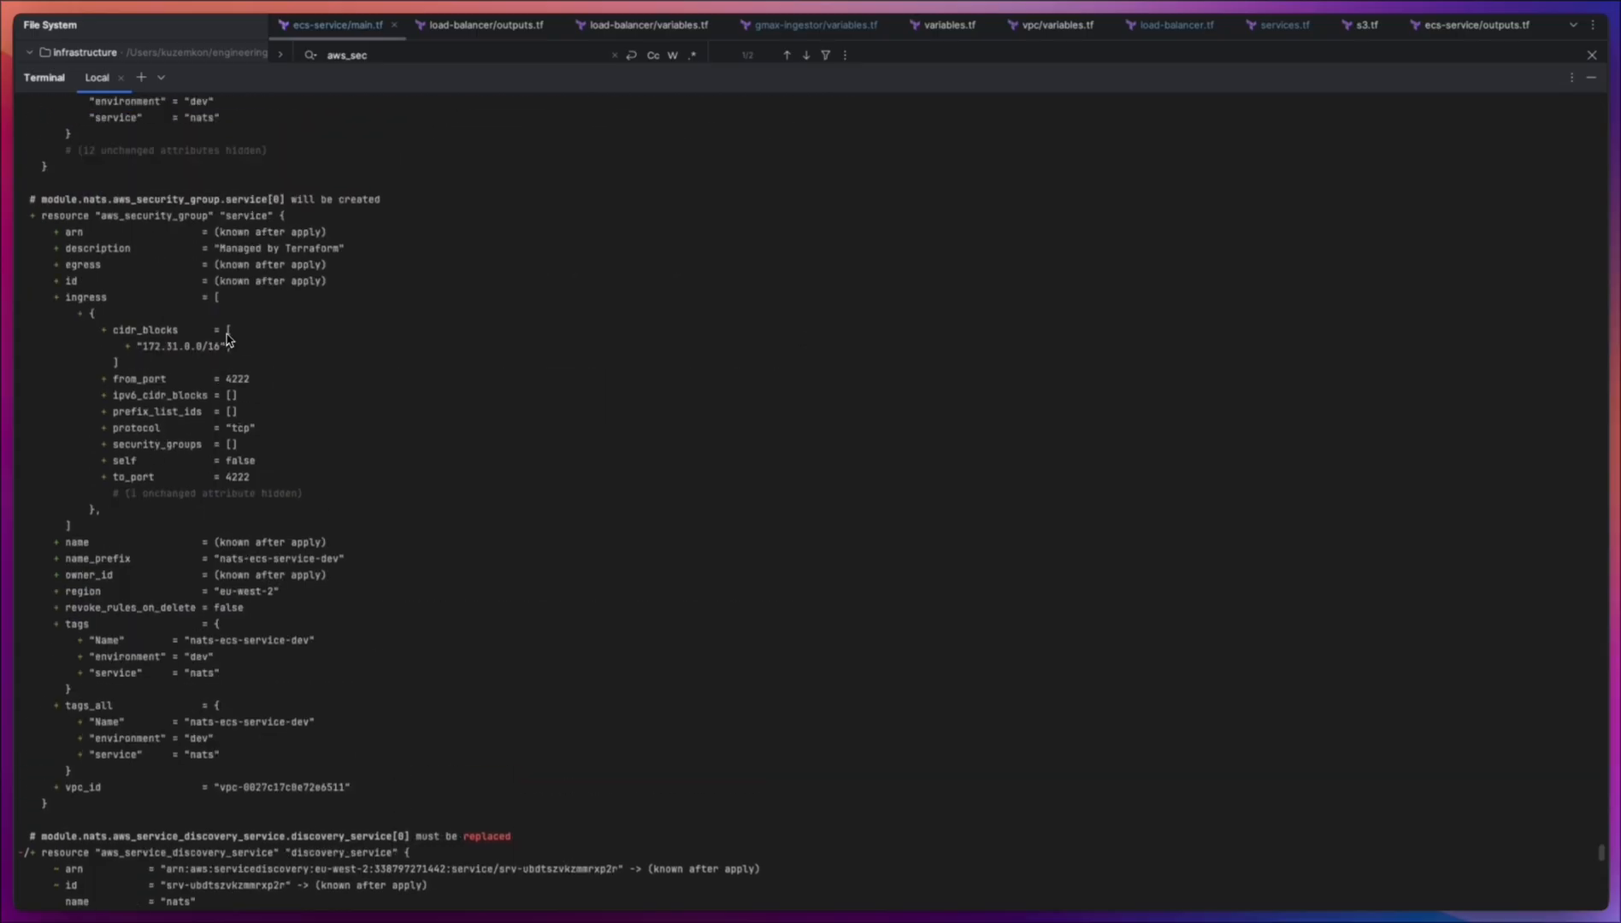
# Examine the planned replacement of the nats service discovery service and the creation of the S3 VPC endpoint with its route table IDs.
pyautogui.scroll(-20, 237, 339)
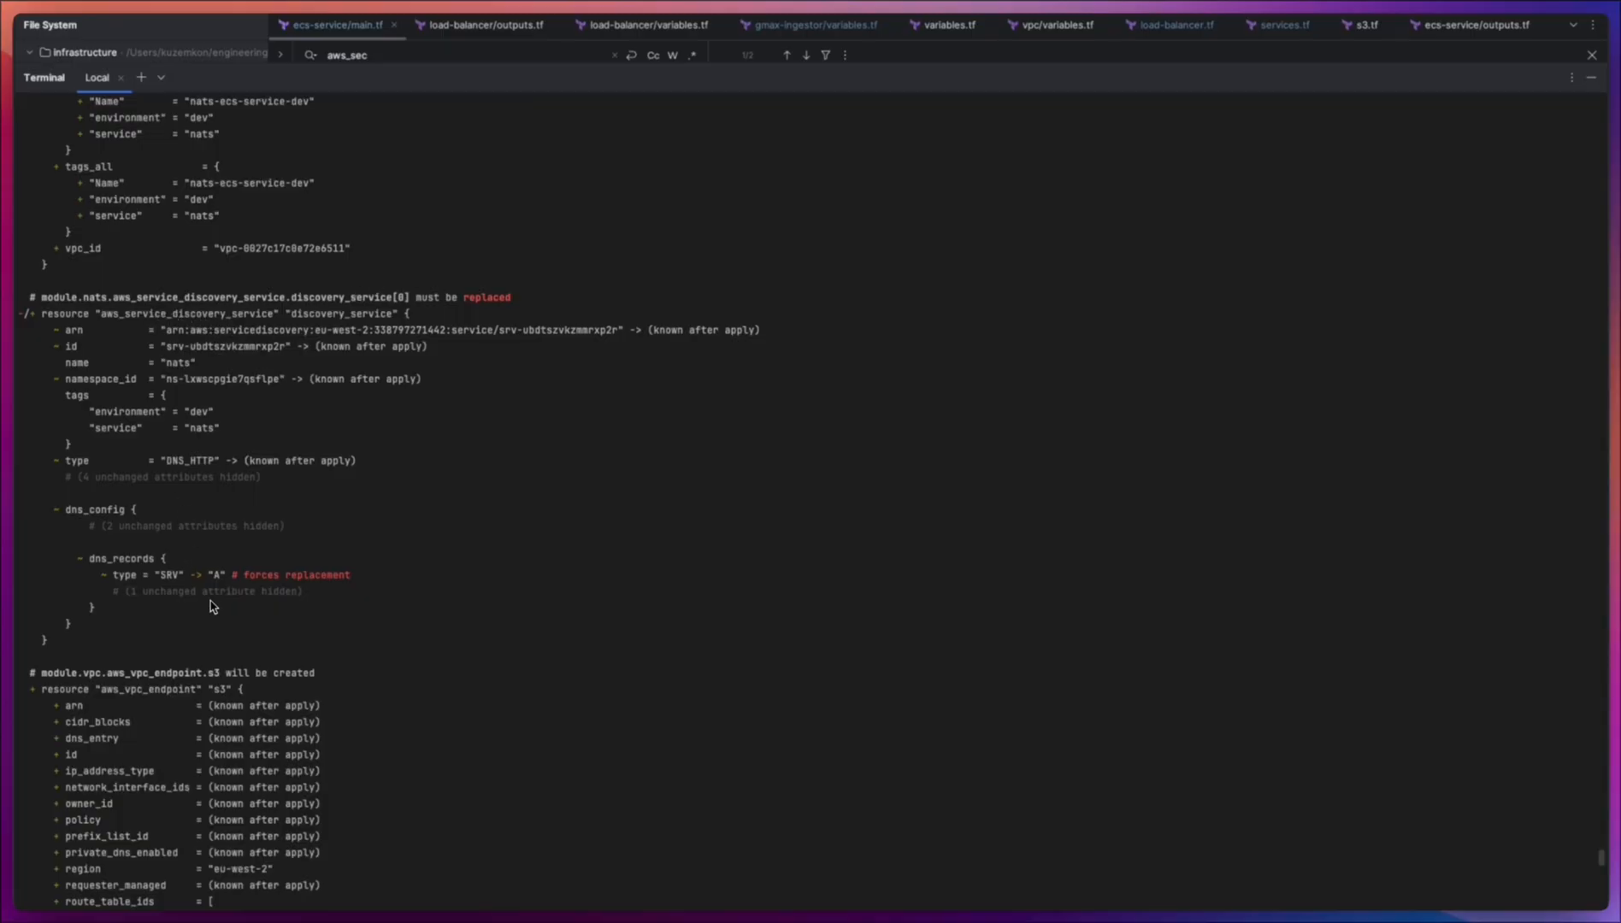
pyautogui.scroll(-12, 214, 600)
pyautogui.scroll(16, 180, 389)
pyautogui.scroll(-14, 278, 430)
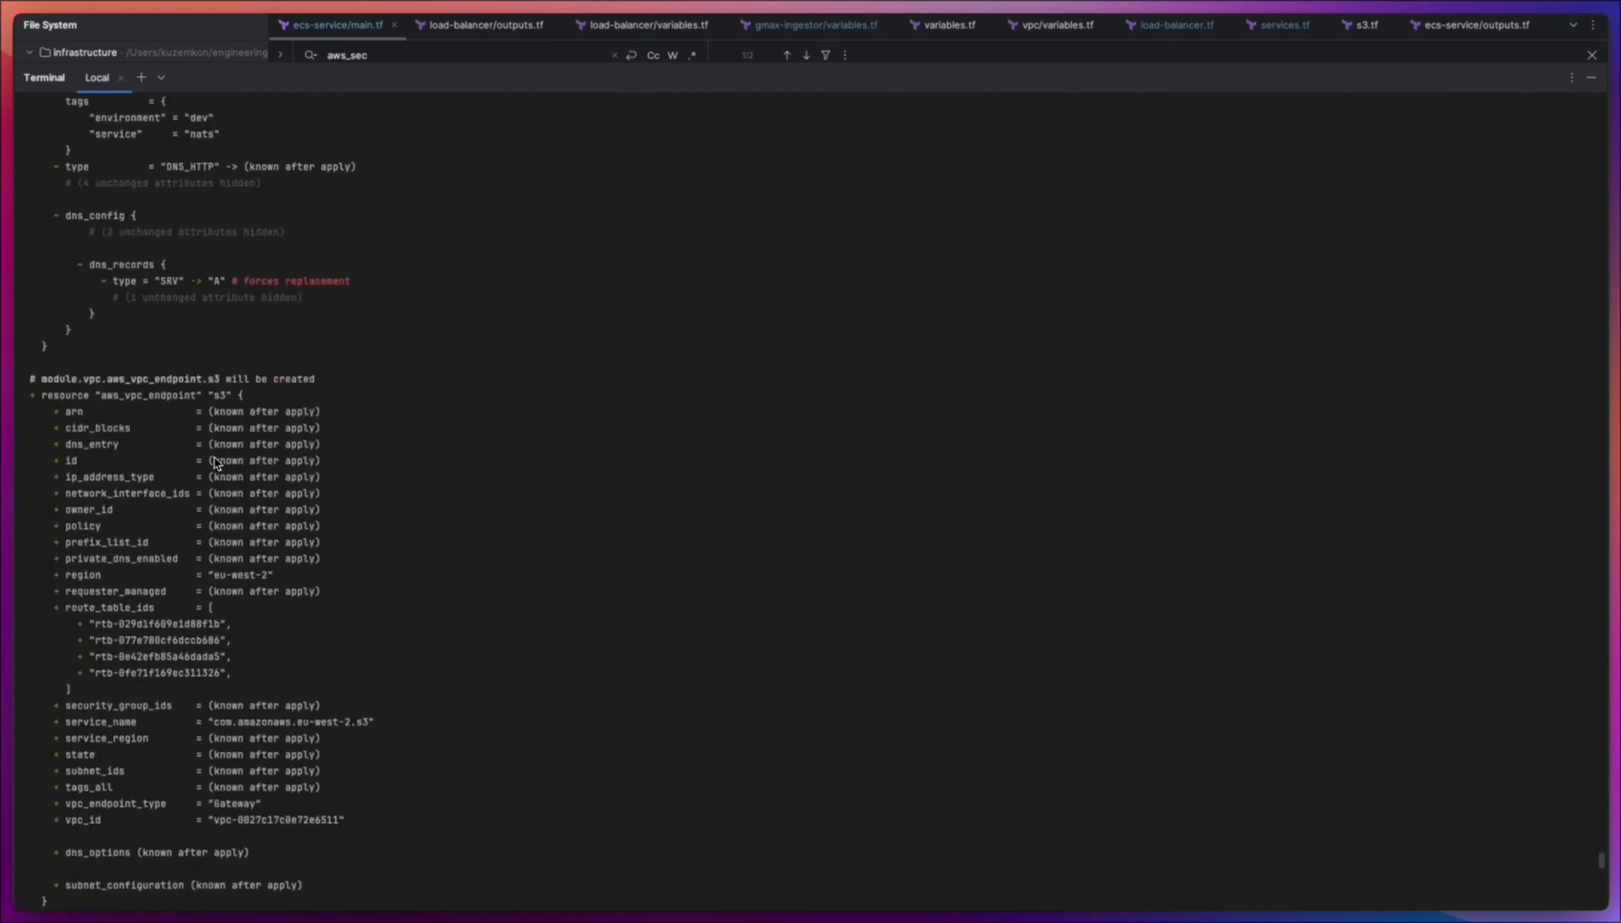
pyautogui.scroll(-6, 194, 445)
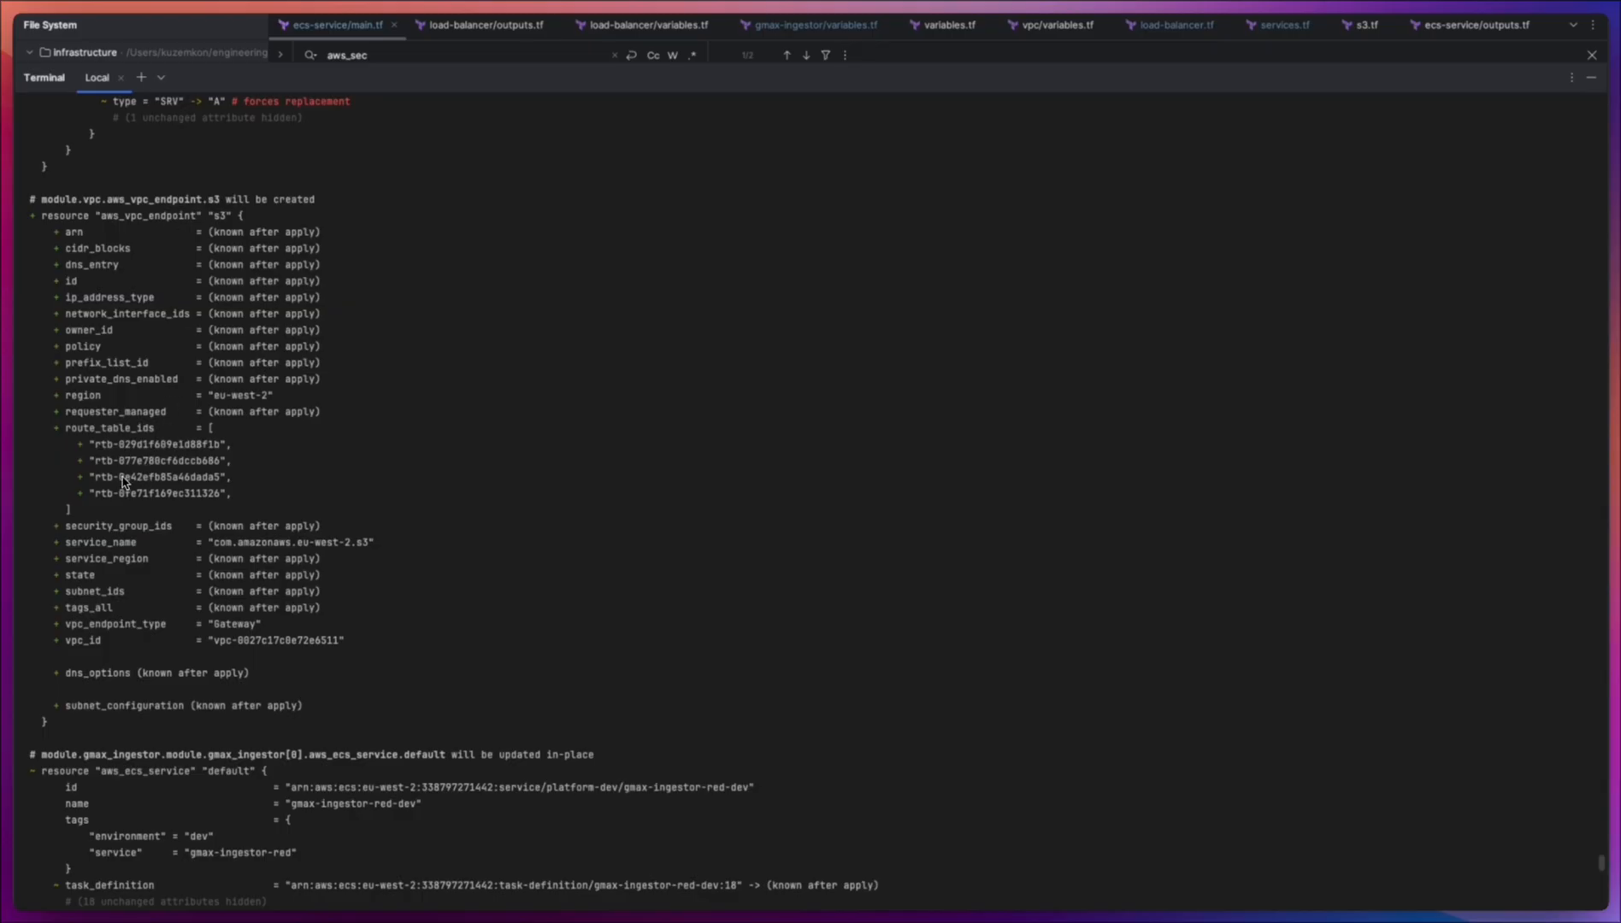
pyautogui.scroll(1, 165, 443)
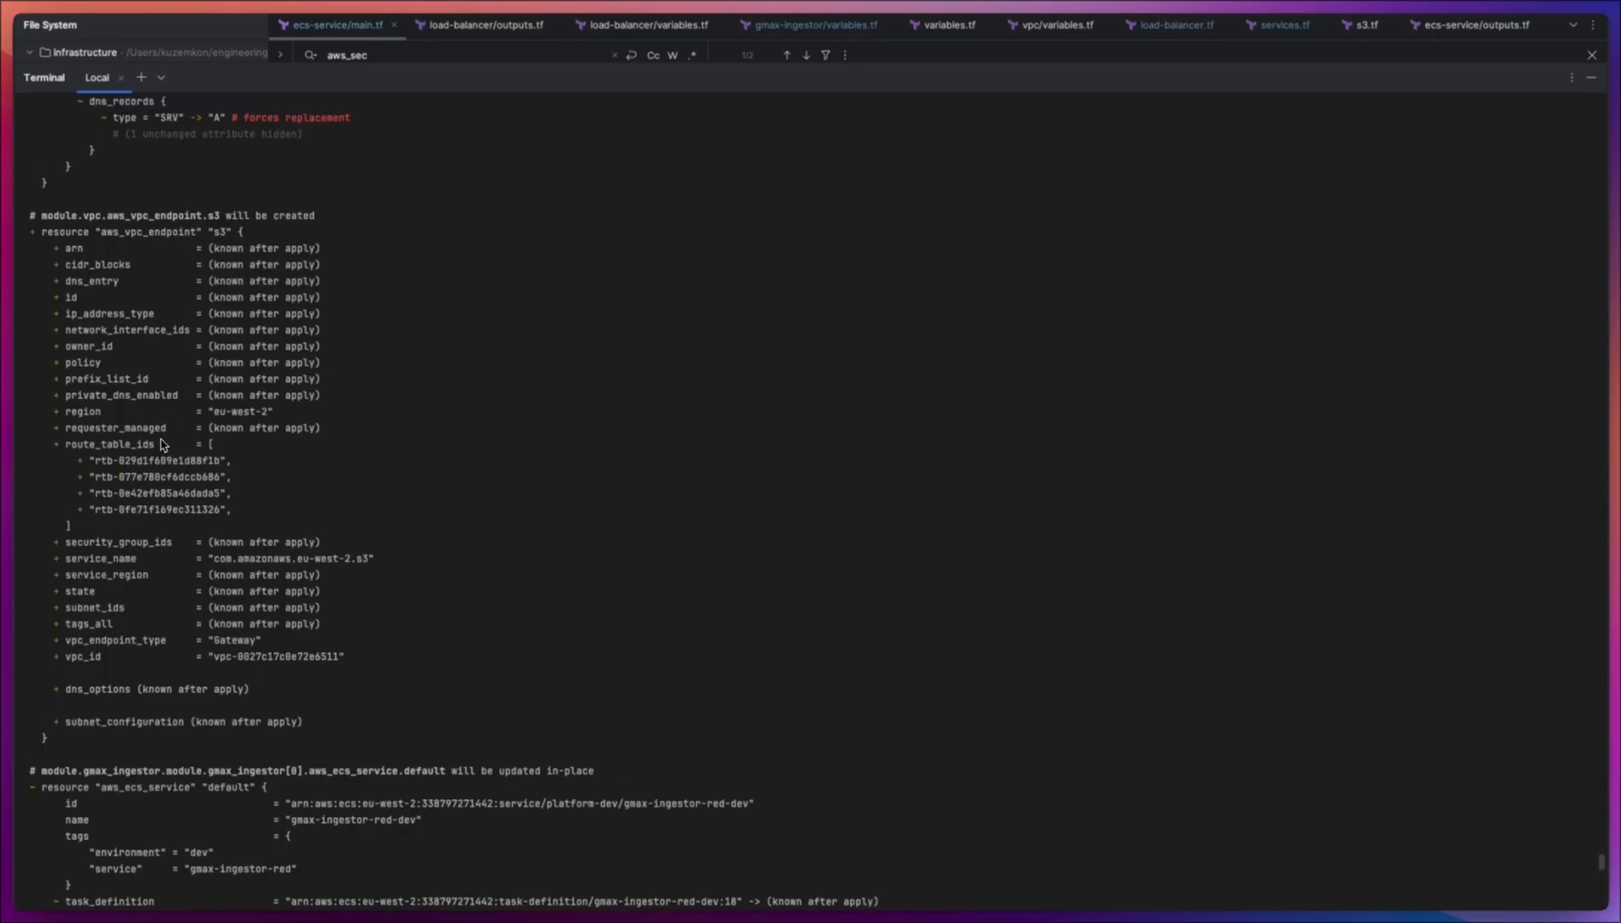
pyautogui.scroll(-9, 167, 467)
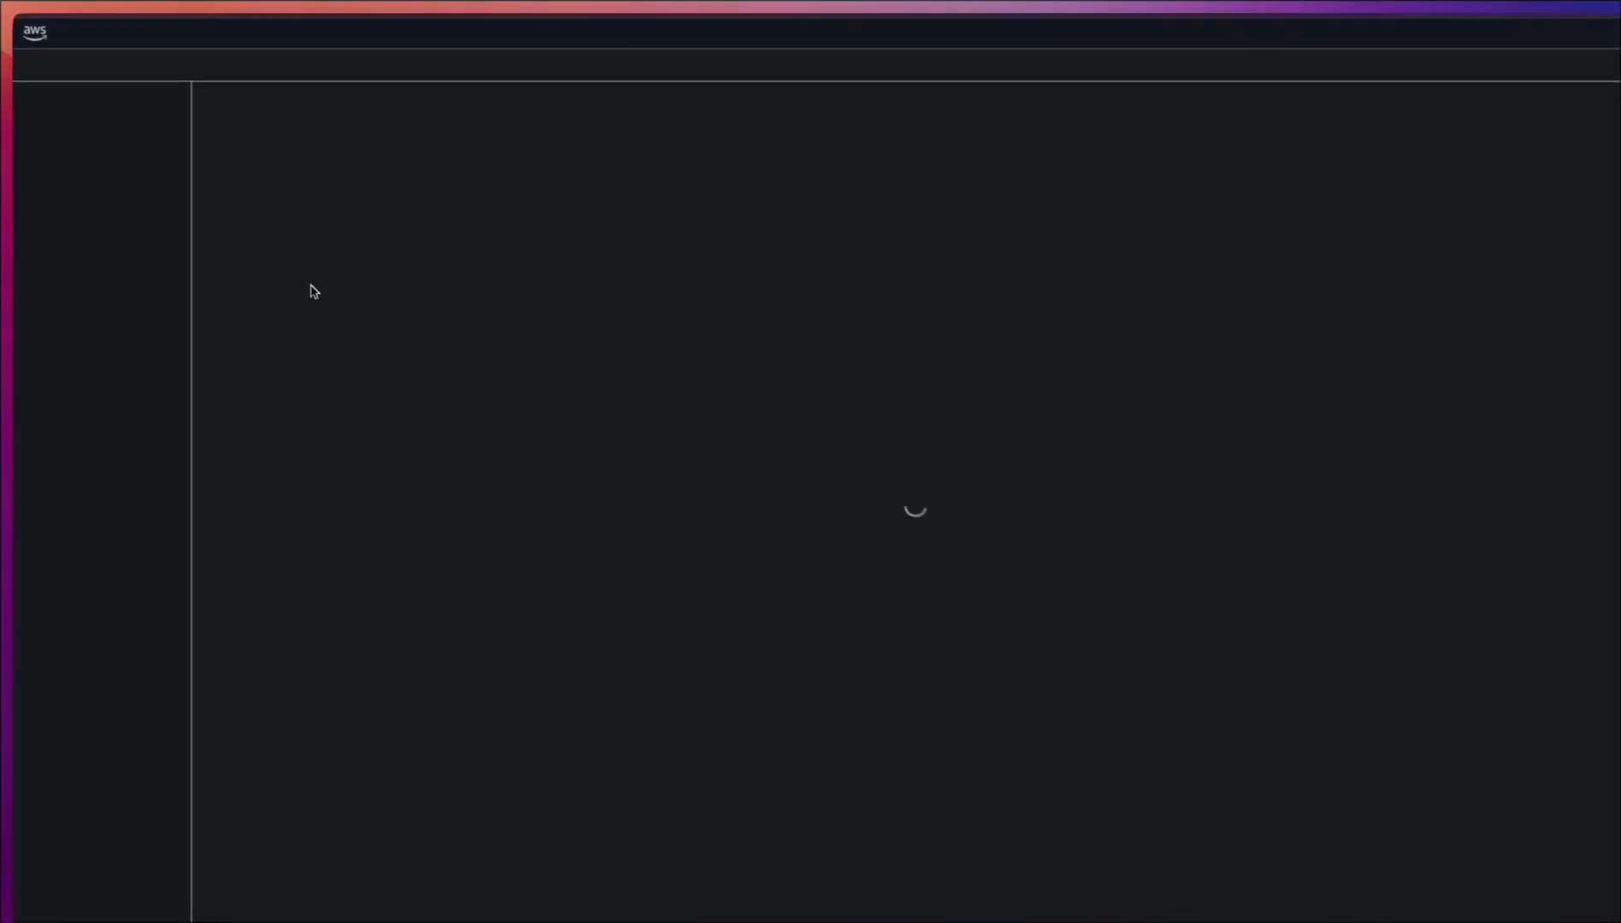
# Check the route tables in the AWS VPC console against the planned endpoint's route tables, and return to the Terraform plan.
pyautogui.click(51, 232)
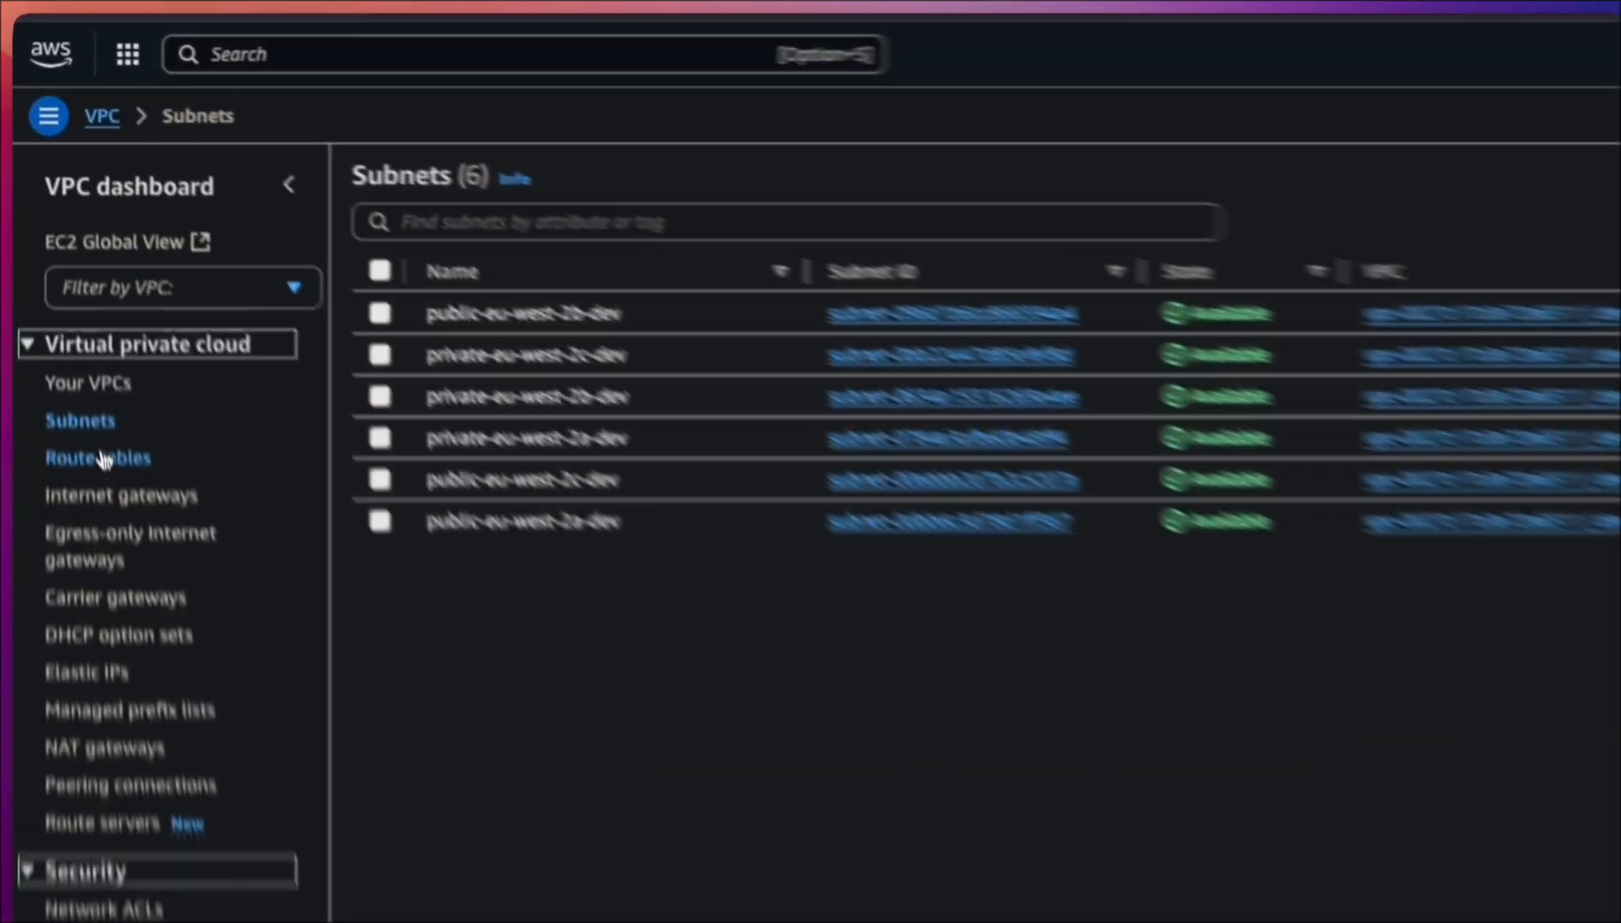
pyautogui.click(44, 259)
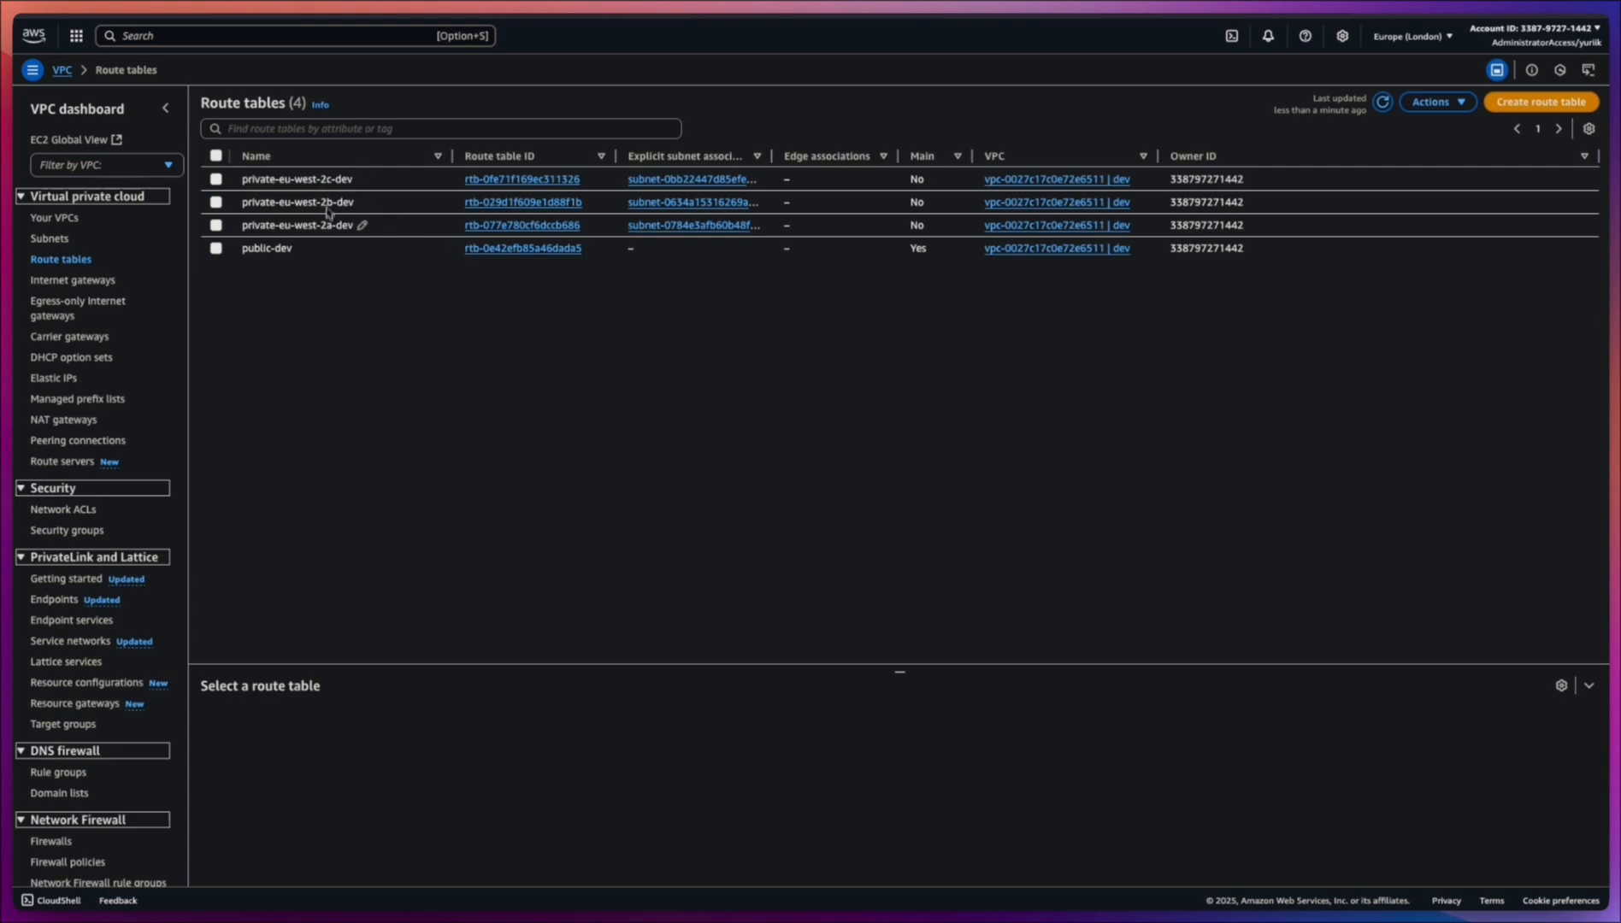
pyautogui.press('super+Tab')
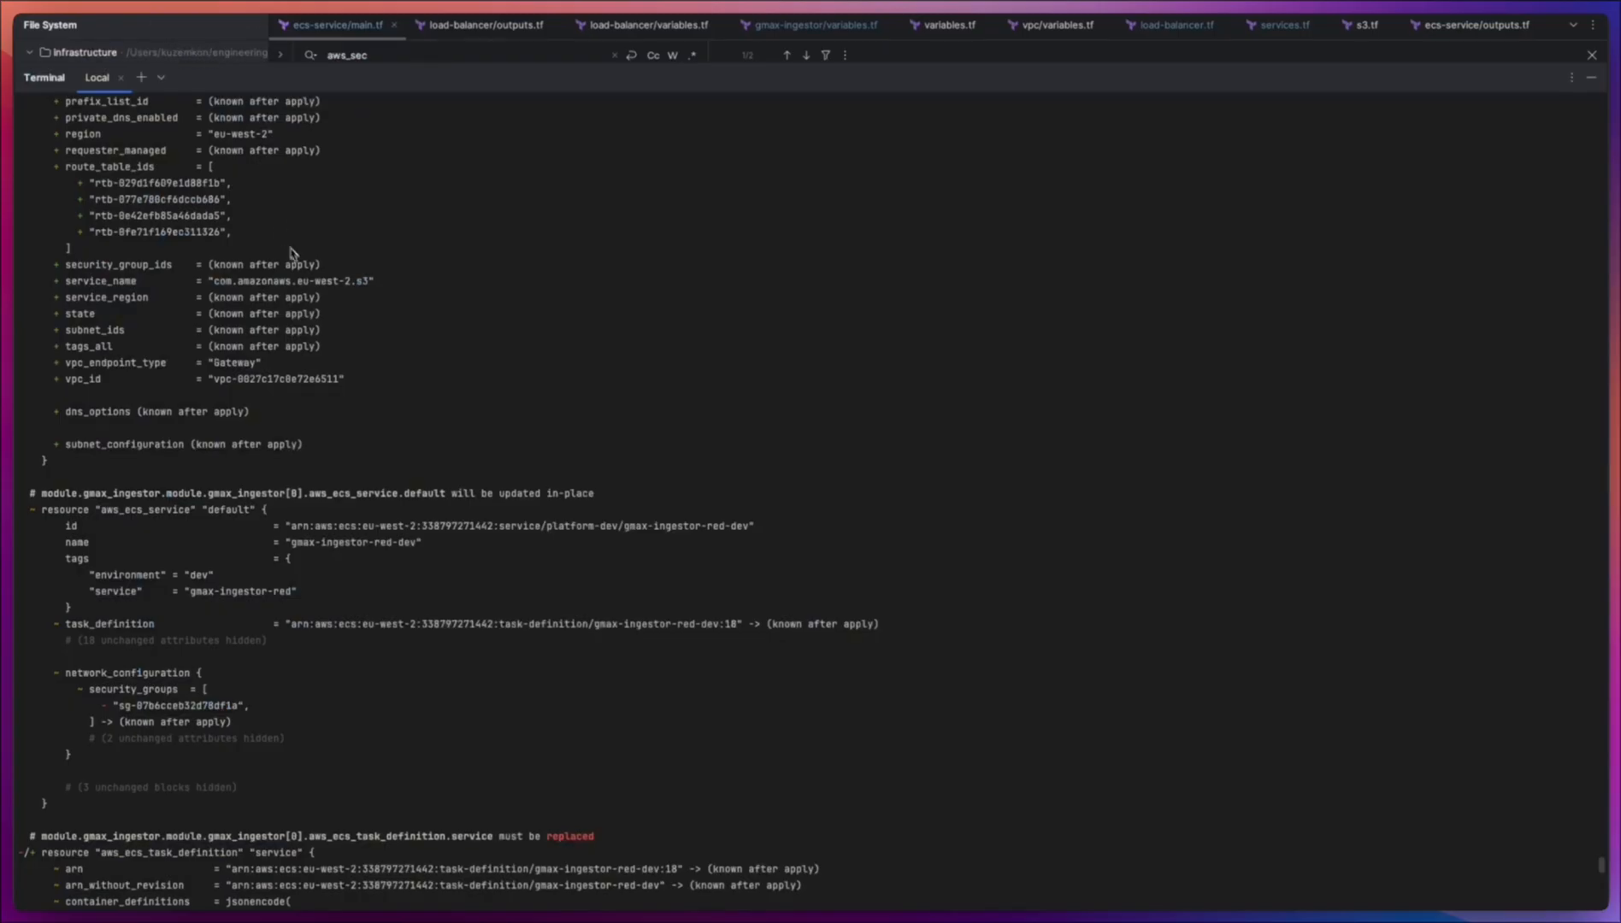
# Examine the planned gmax-ingestor-red changes: the ECS service's security groups, the task definition's NATS_URL and the new security group's rules.
pyautogui.scroll(-2, 357, 266)
pyautogui.scroll(-5, 356, 266)
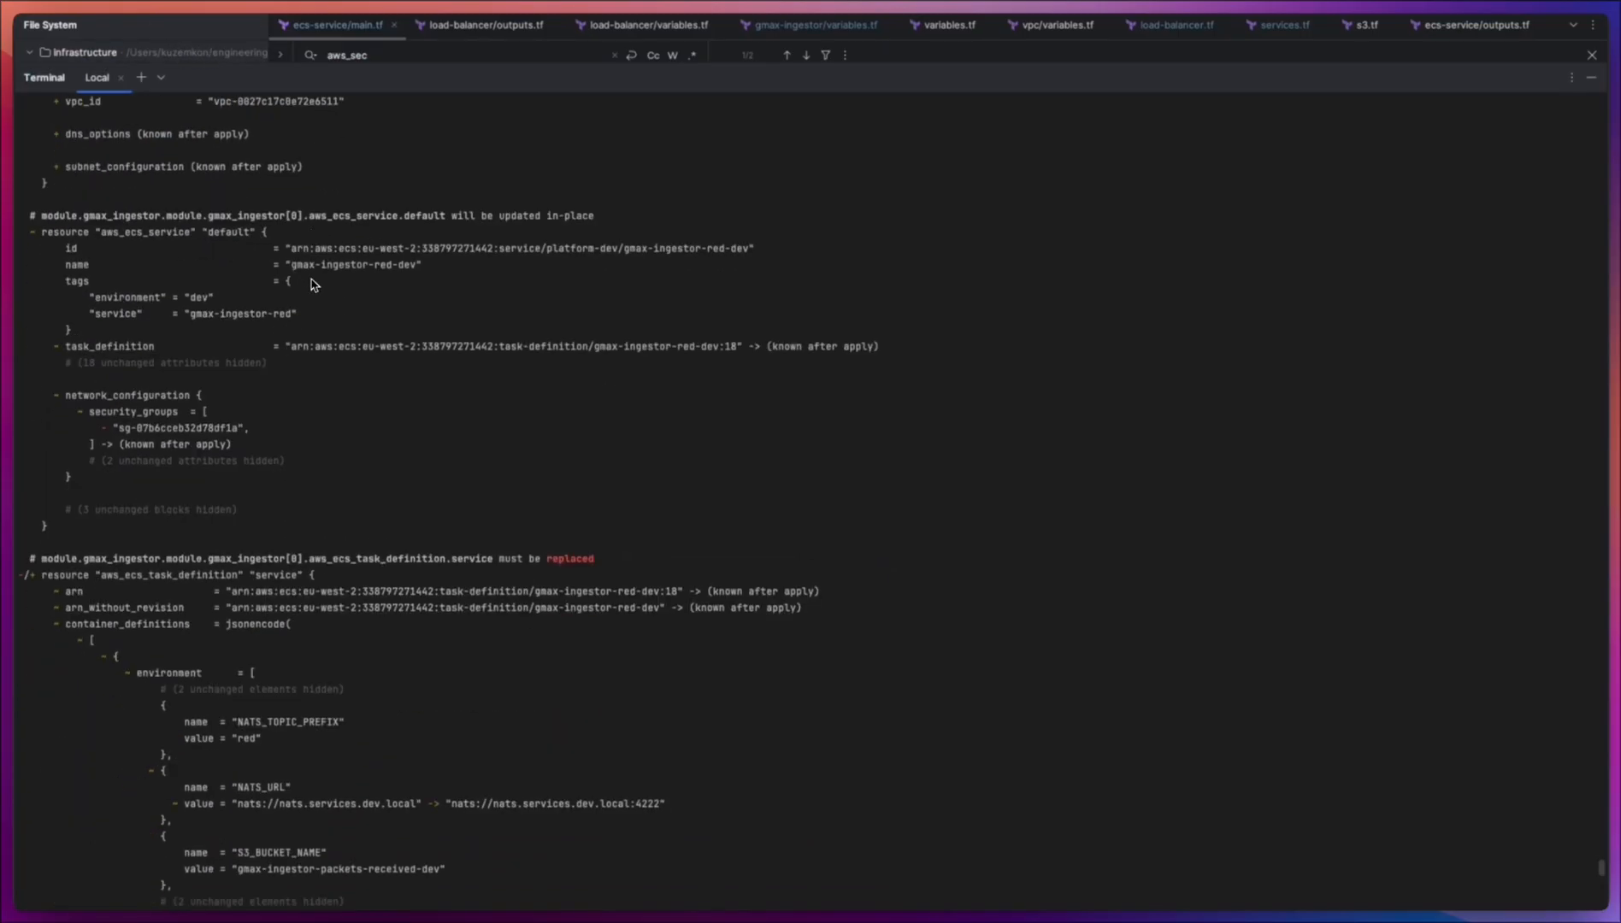
pyautogui.scroll(-1, 158, 238)
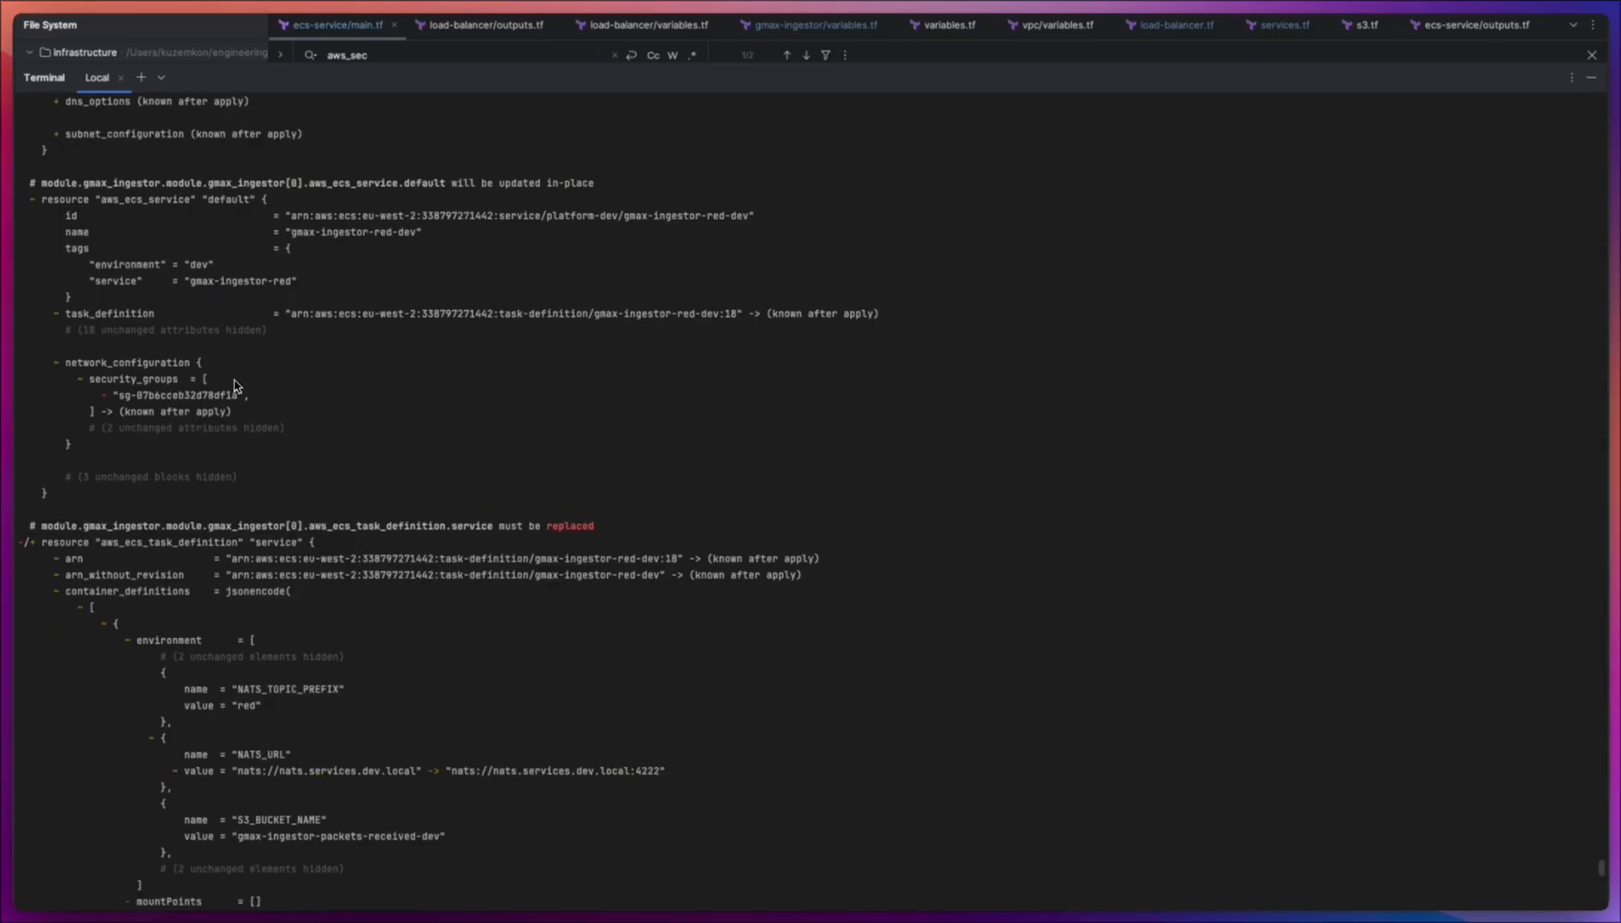
pyautogui.scroll(-8, 238, 392)
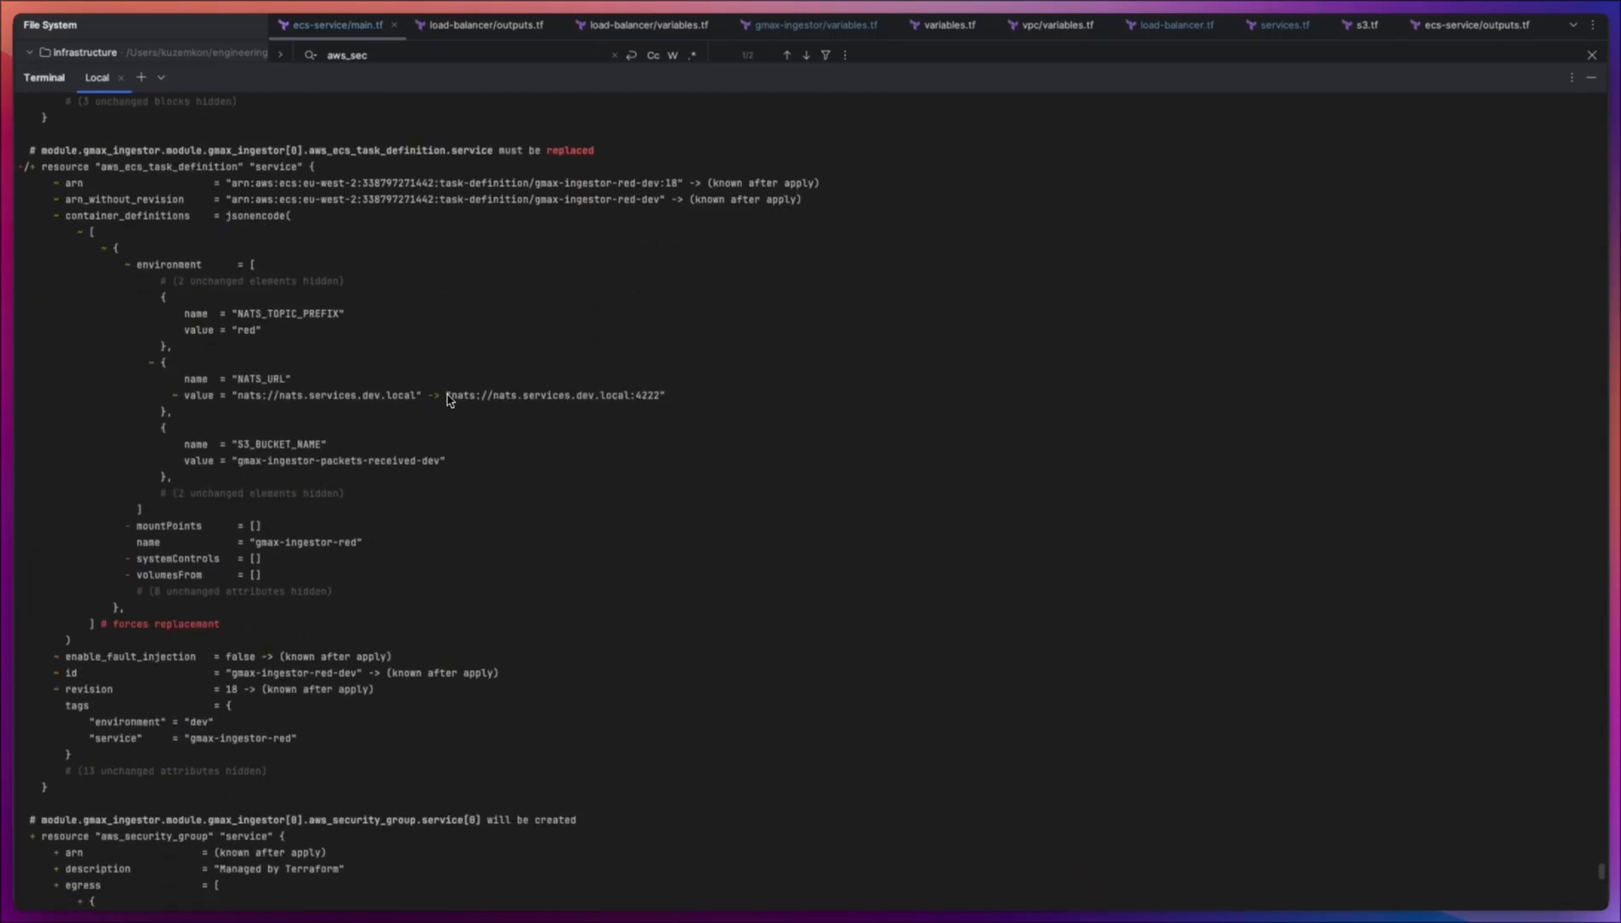
pyautogui.scroll(-7, 453, 401)
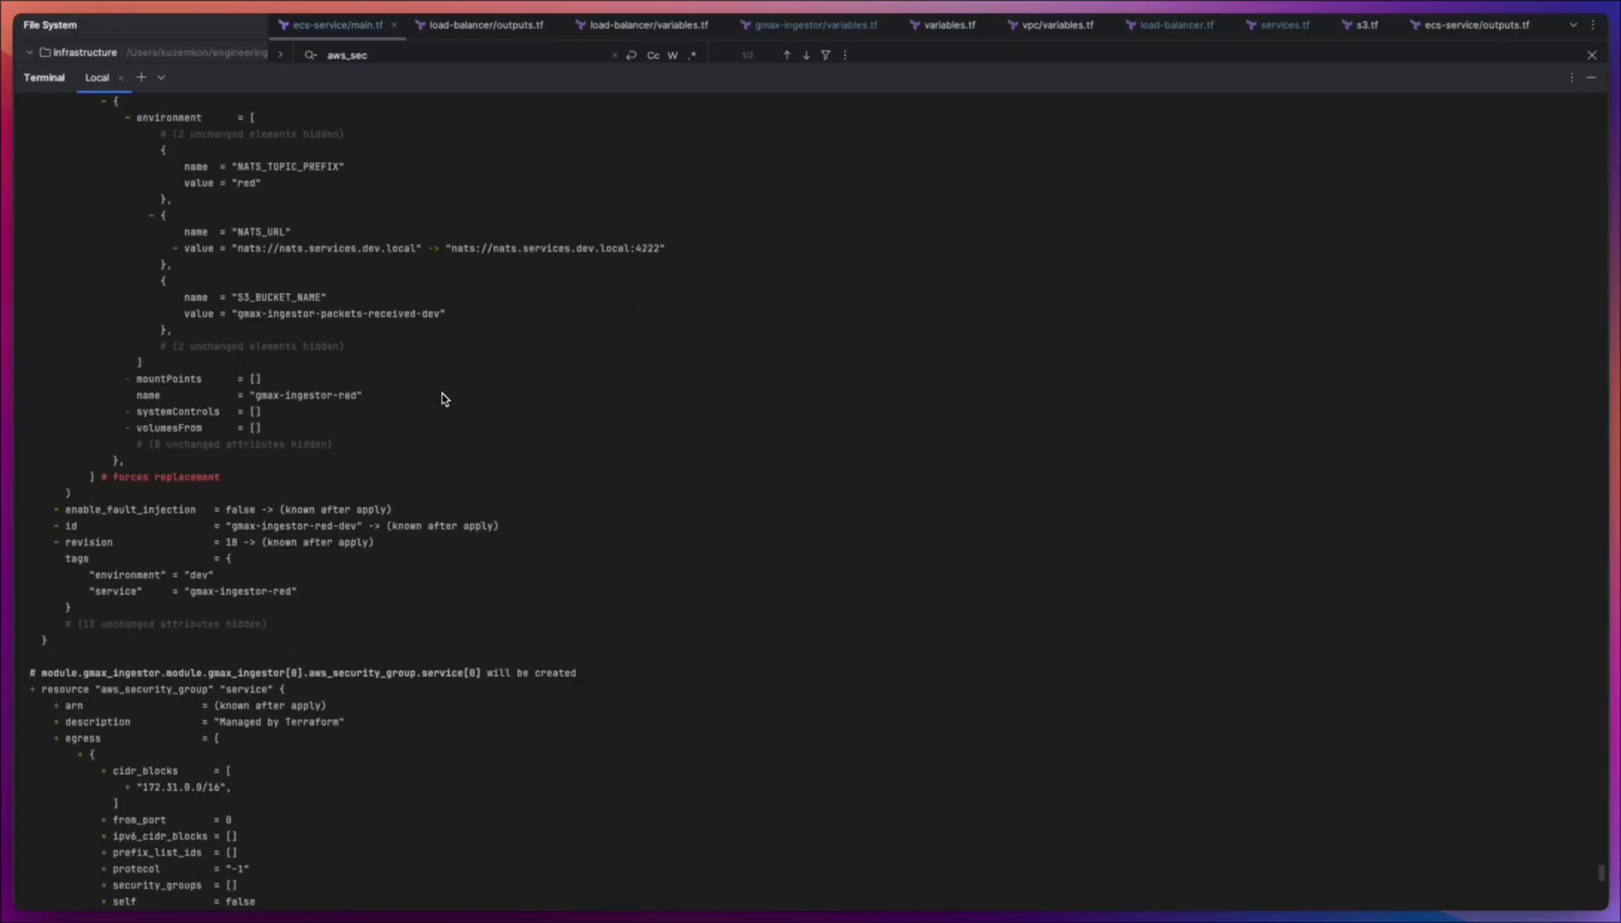
pyautogui.scroll(-7, 436, 397)
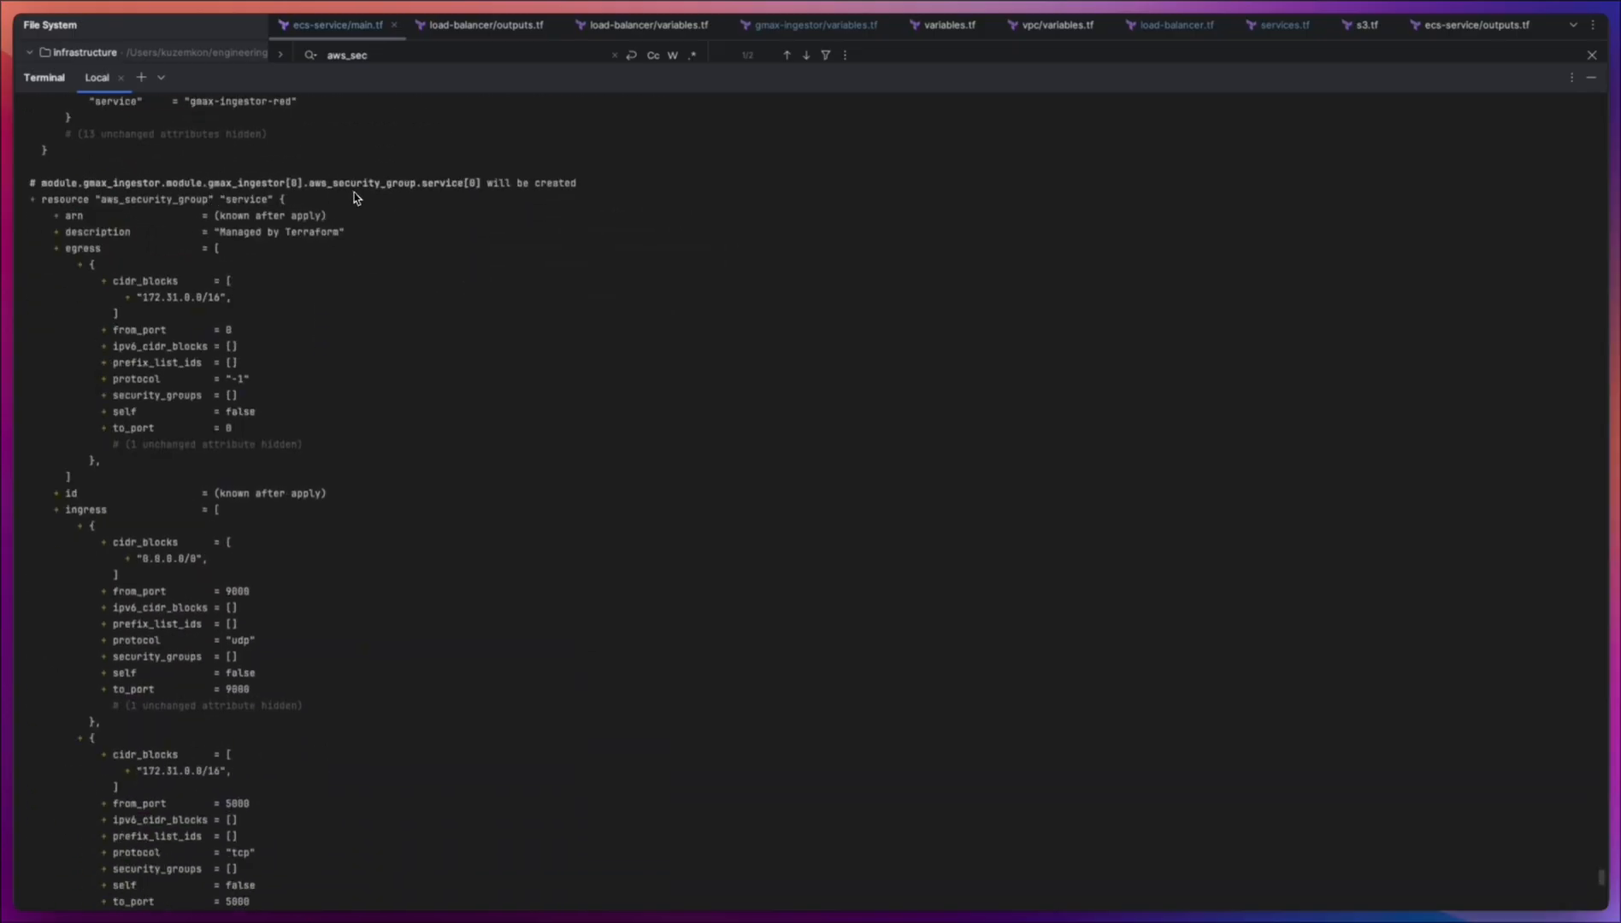
pyautogui.scroll(-3, 359, 226)
pyautogui.scroll(3, 317, 256)
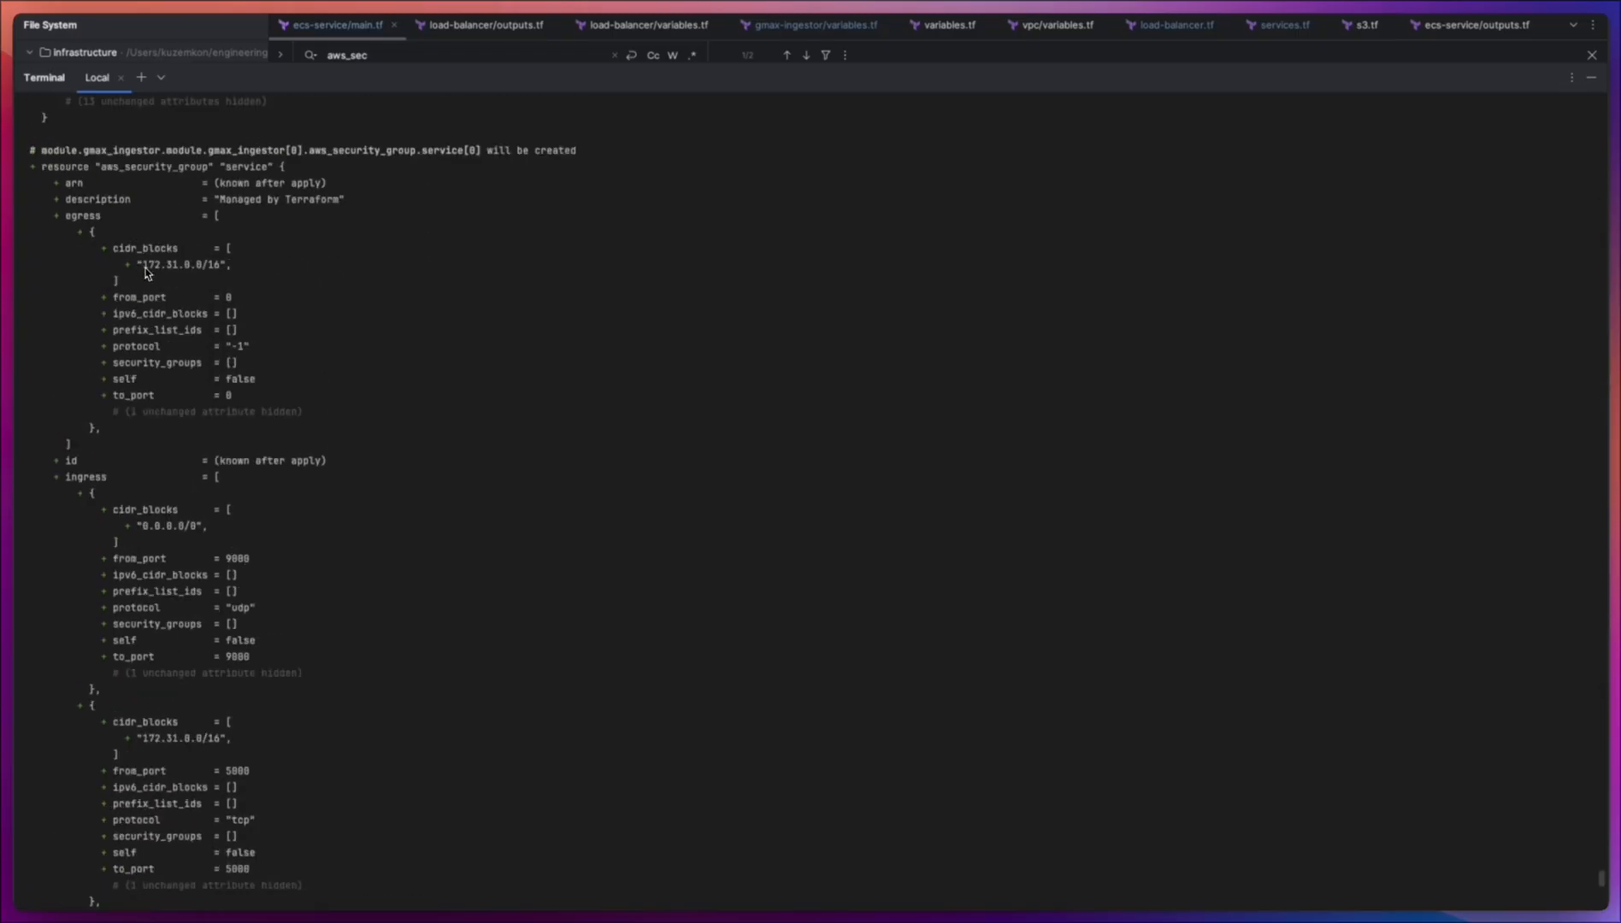
pyautogui.scroll(-3, 269, 330)
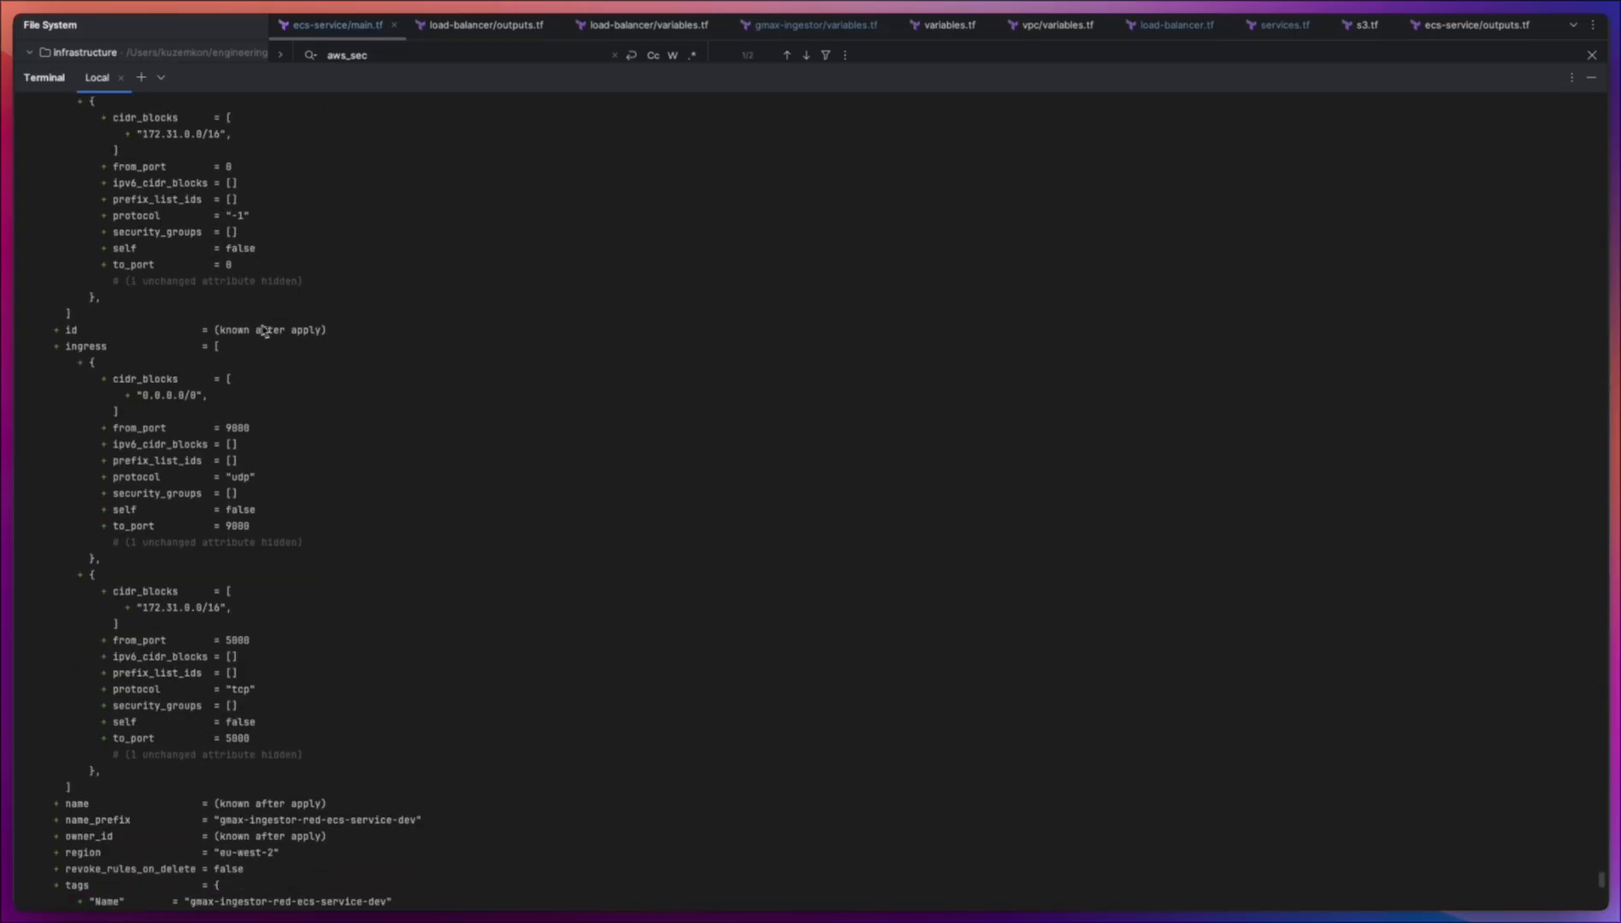
pyautogui.scroll(-1, 296, 297)
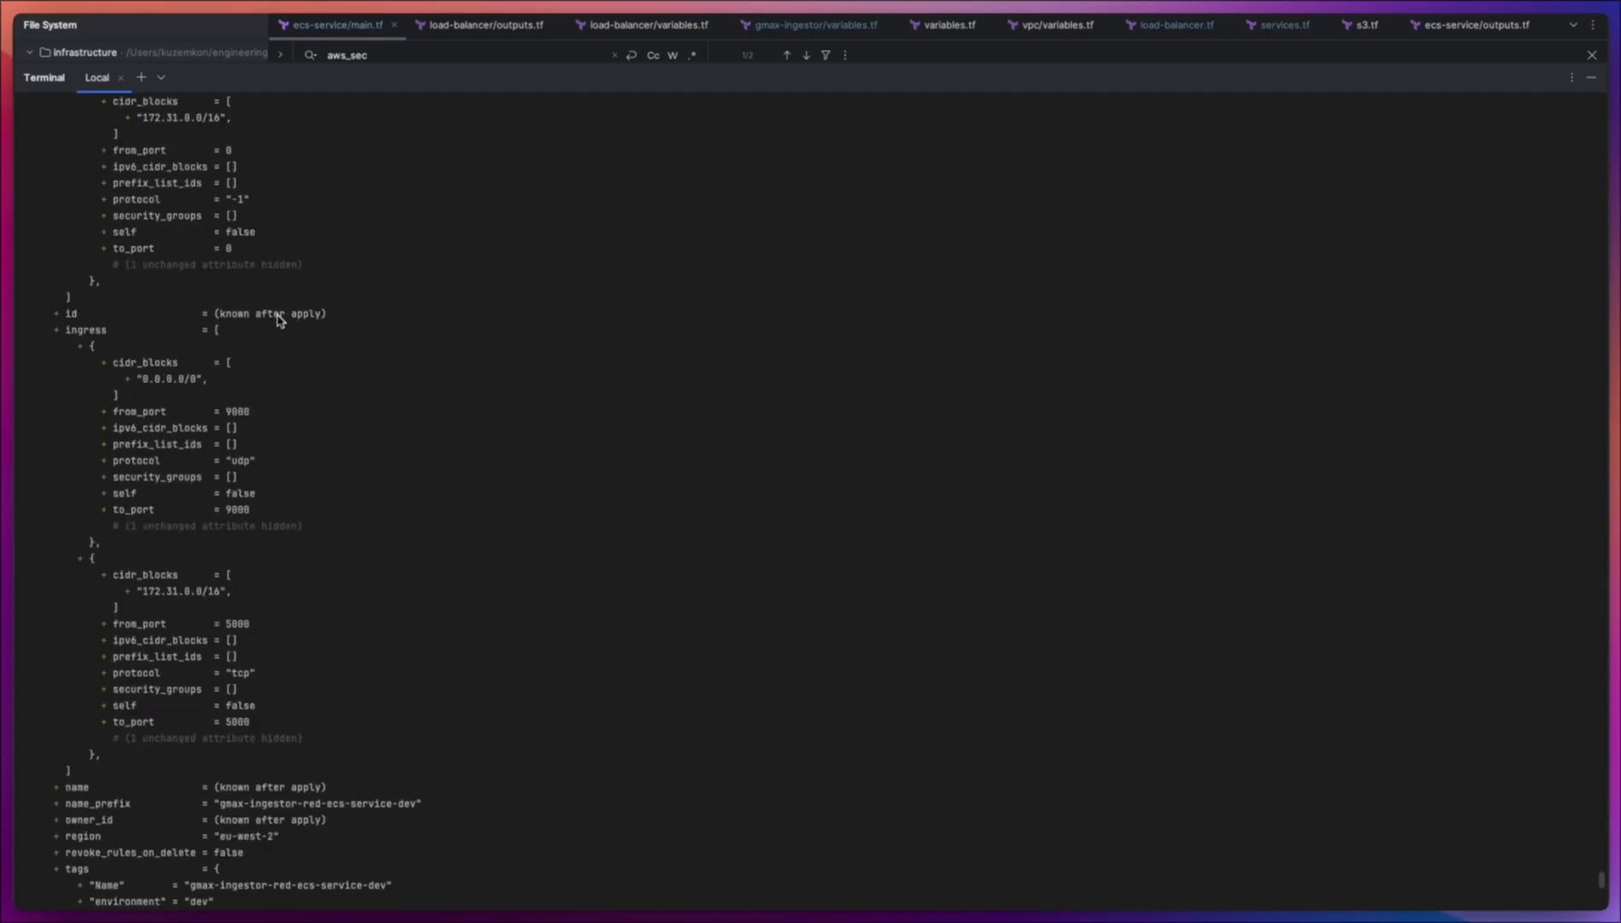
pyautogui.scroll(-3, 248, 359)
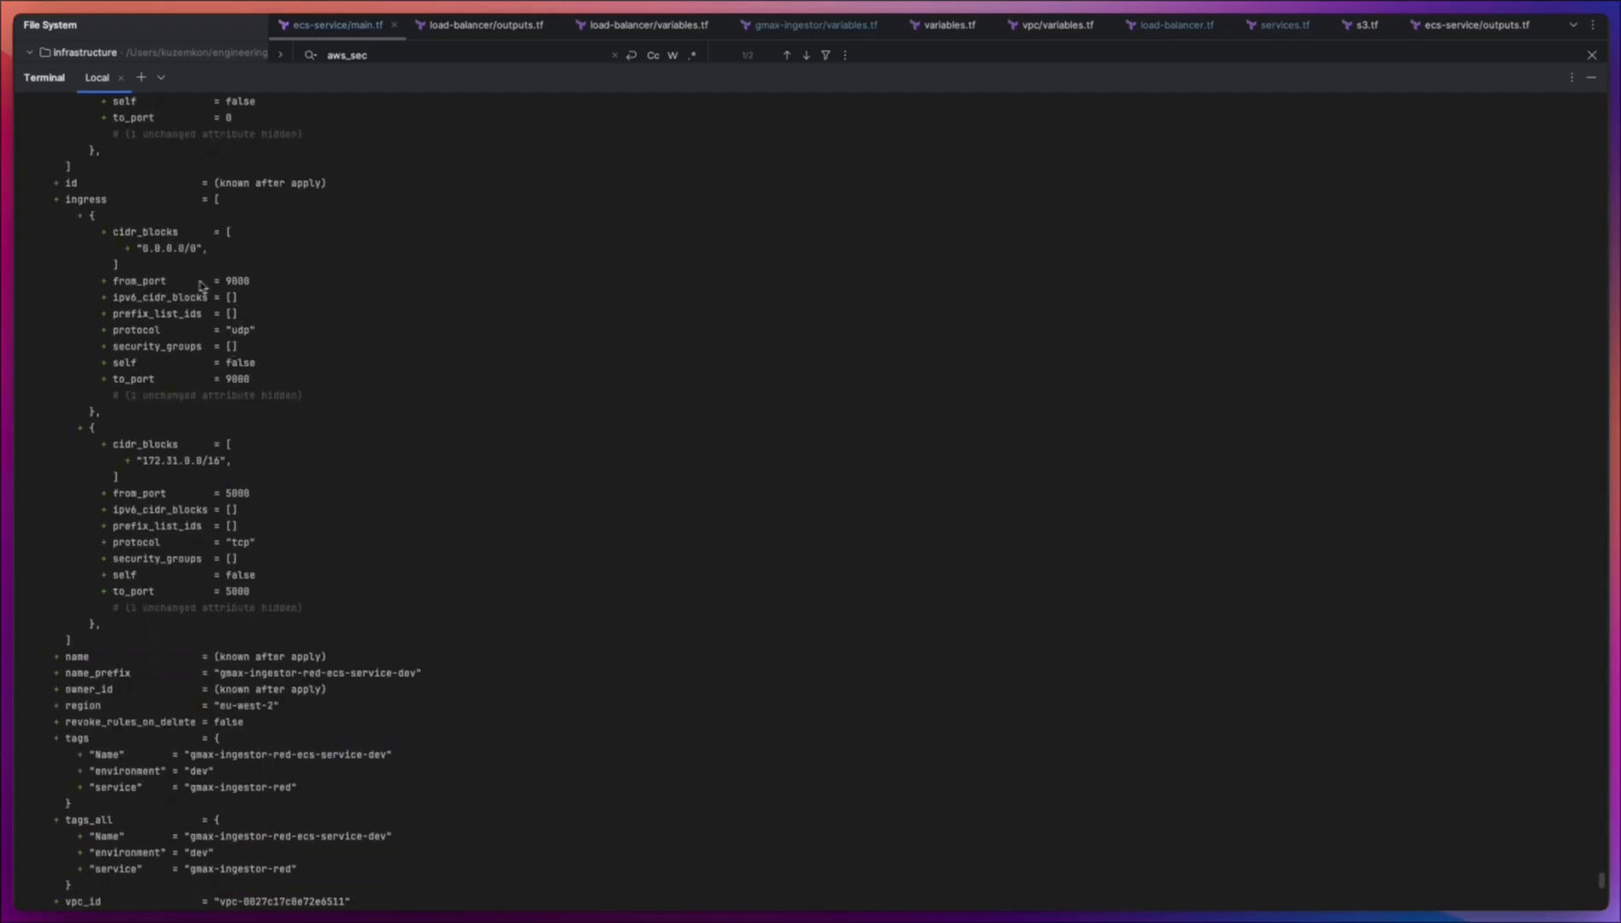
# Inspect the CIDR blocks of the gmax-ingestor-red ingress rules for UDP port 9000 and TCP port 5000.
pyautogui.moveTo(138, 248); pyautogui.dragTo(202, 248)
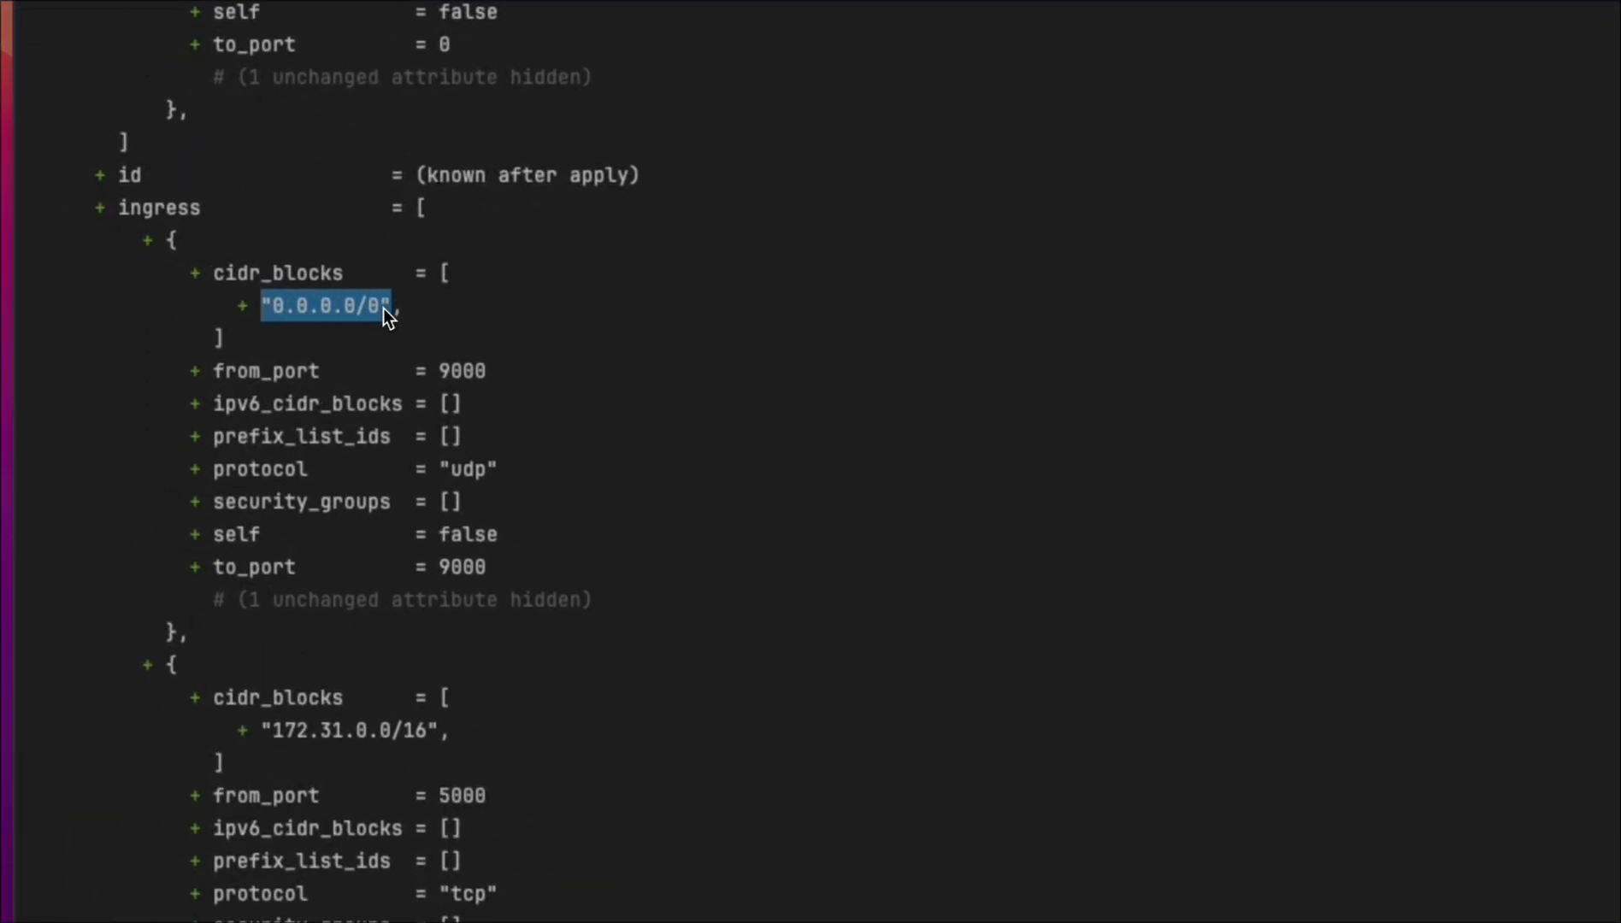
pyautogui.doubleClick(508, 347)
pyautogui.moveTo(257, 310); pyautogui.dragTo(374, 325)
pyautogui.scroll(-4, 468, 431)
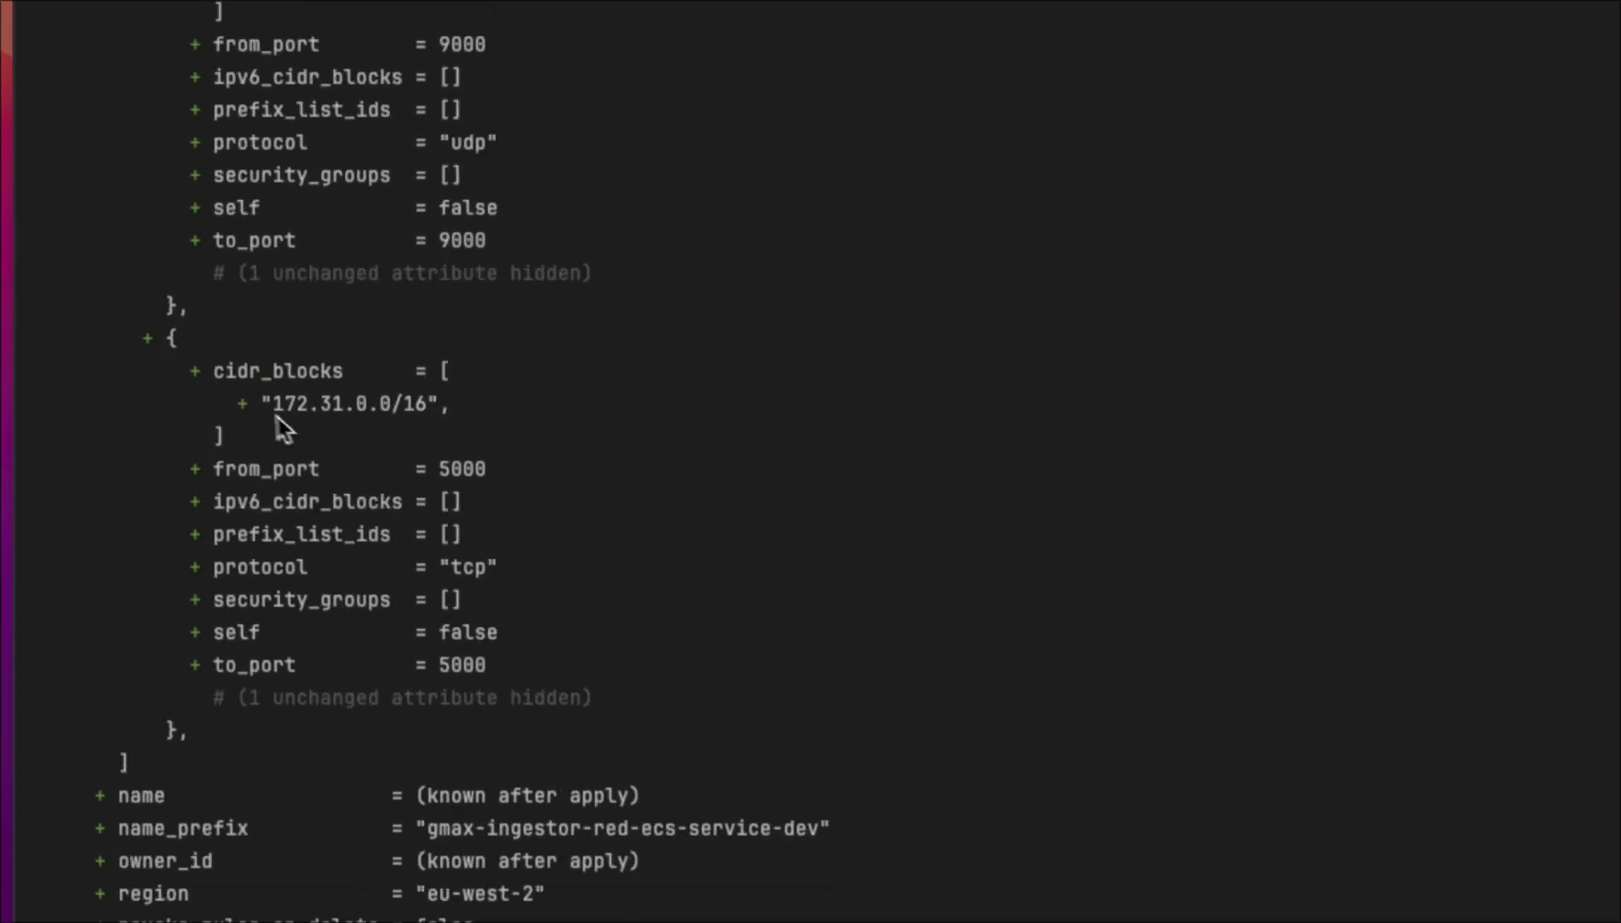
pyautogui.scroll(2, 274, 478)
pyautogui.moveTo(263, 470); pyautogui.dragTo(418, 477)
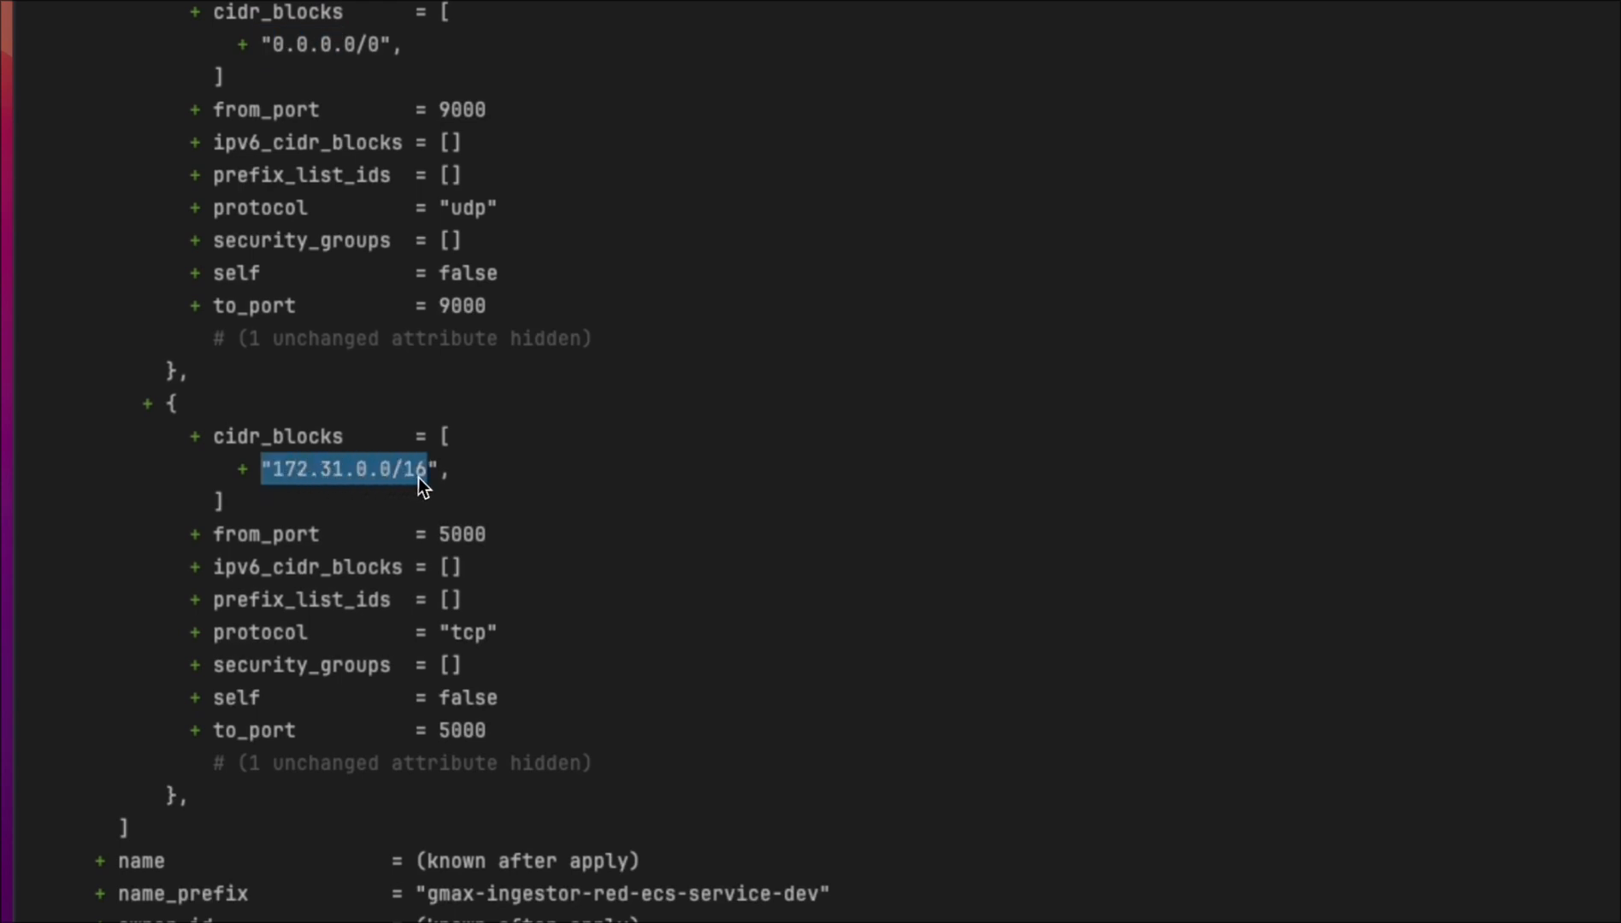
pyautogui.click(588, 487)
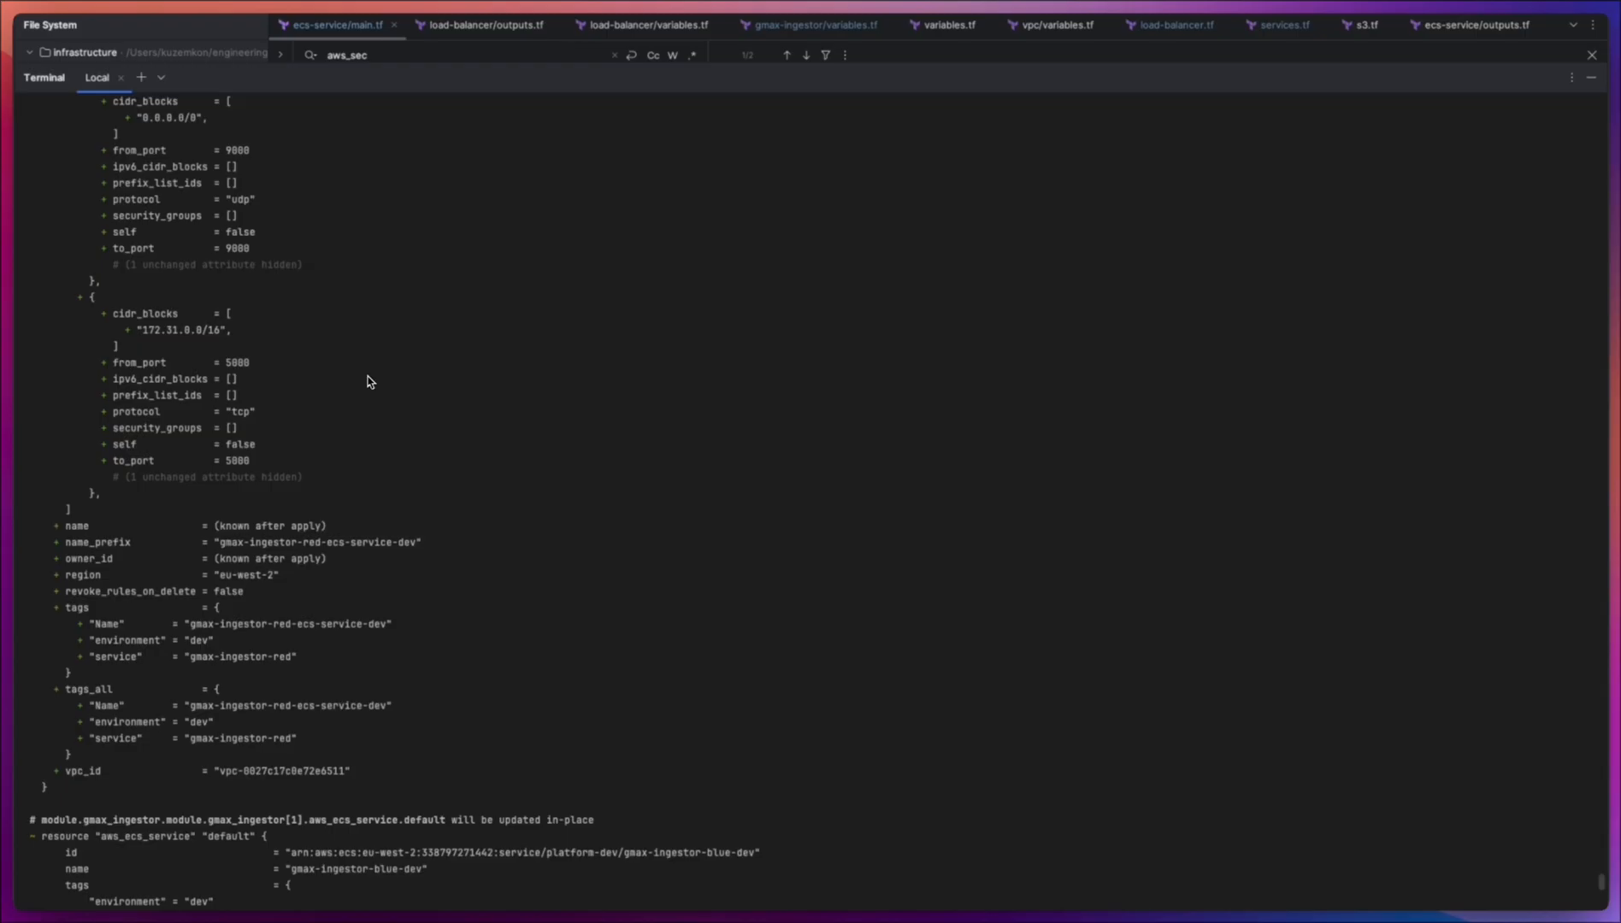
# Review the planned gmax-ingestor-blue security group and answer "no" to Terraform's approval prompt for the dev workspace.
pyautogui.scroll(-15, 369, 381)
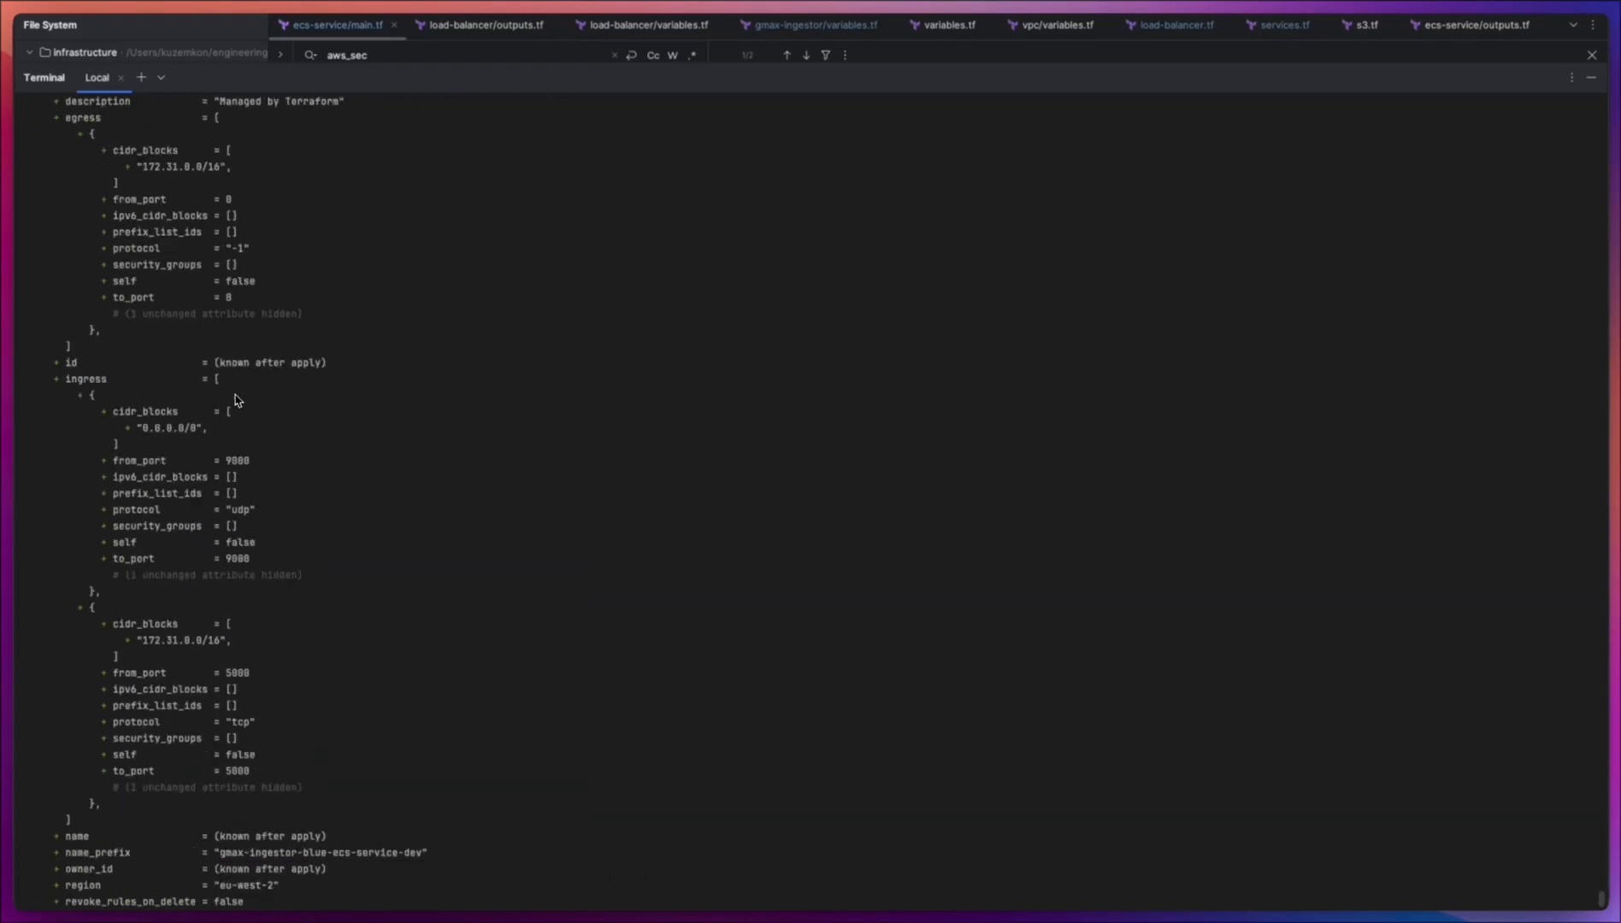
pyautogui.scroll(-5, 237, 400)
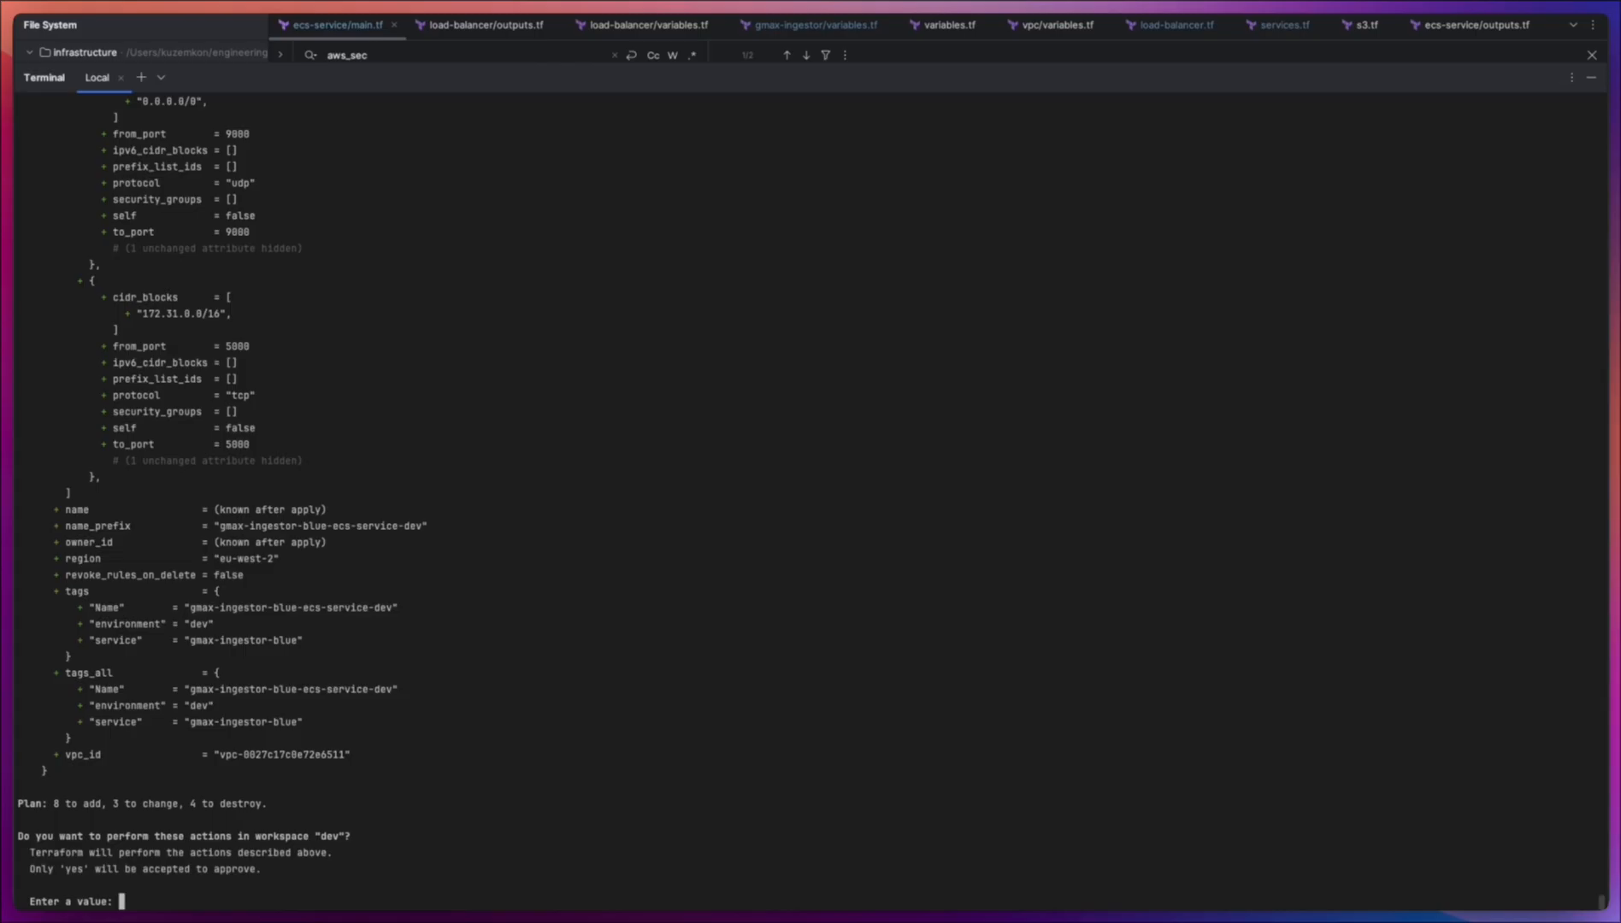
pyautogui.write('no')
pyautogui.press('Return')
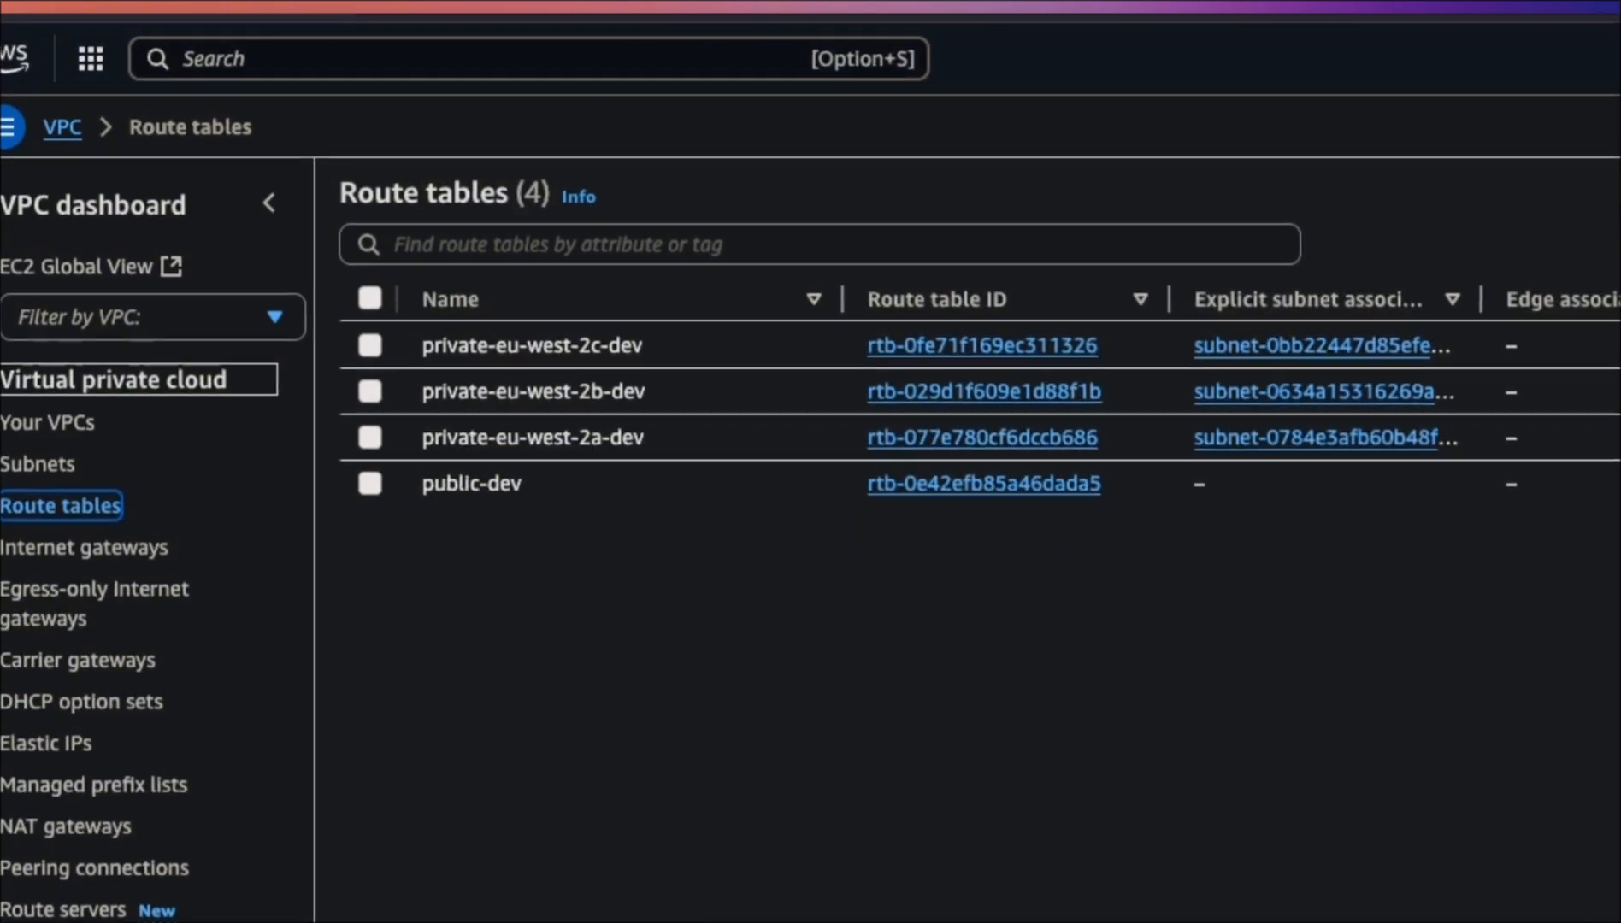
# Search the AWS console for the Cloud Map service and open it.
pyautogui.click(596, 41)
pyautogui.write('clou')
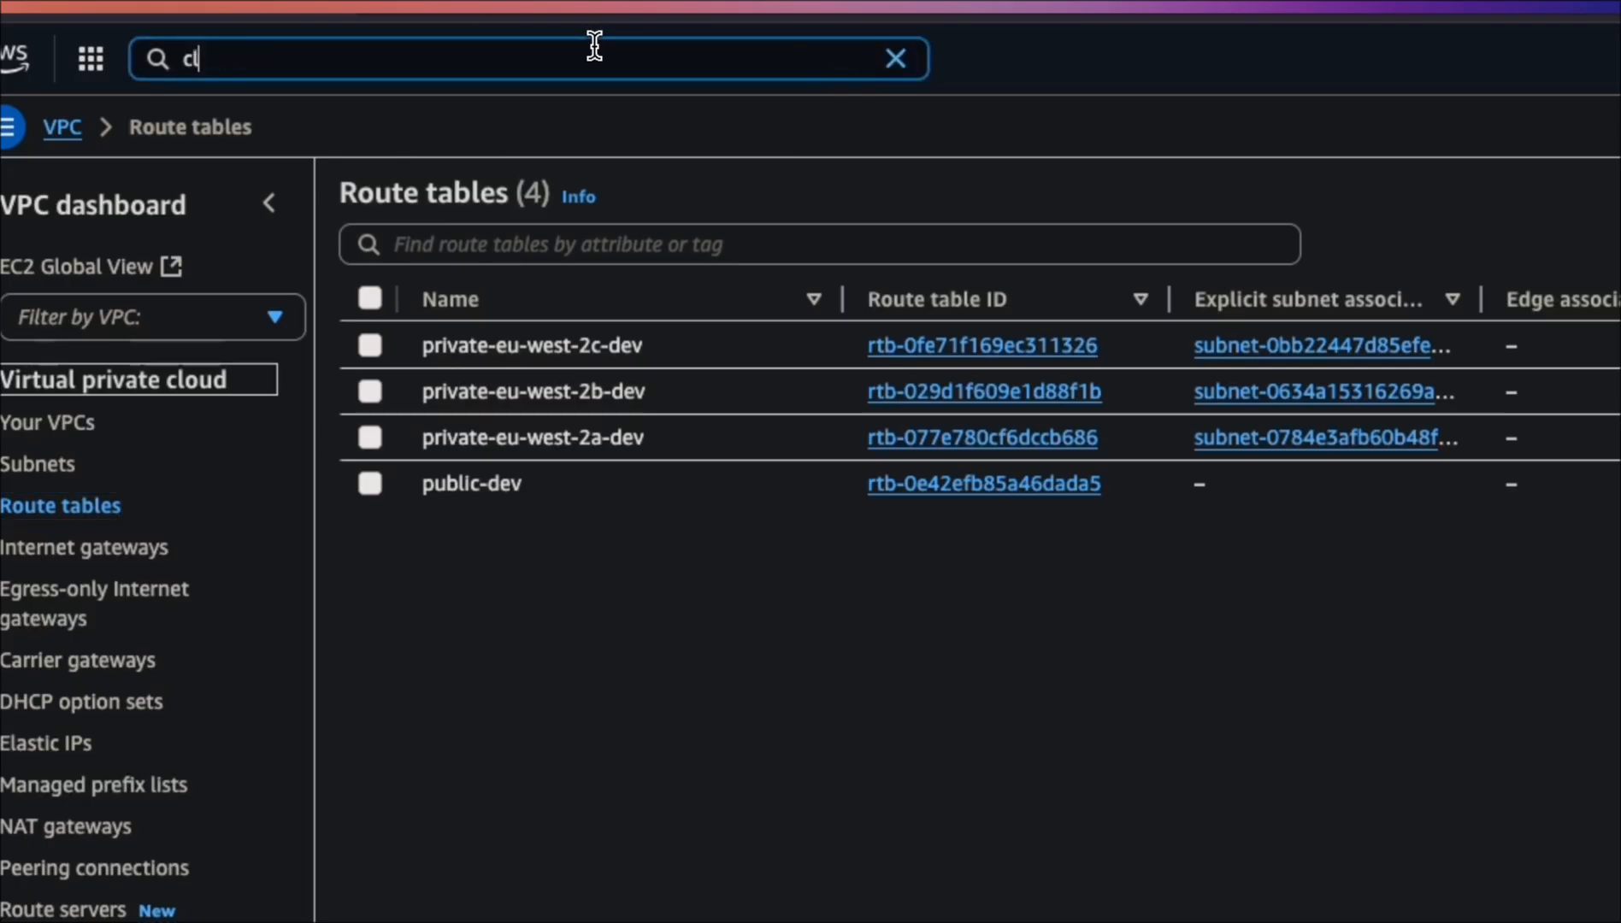
pyautogui.write('d WAN')
pyautogui.click(700, 228)
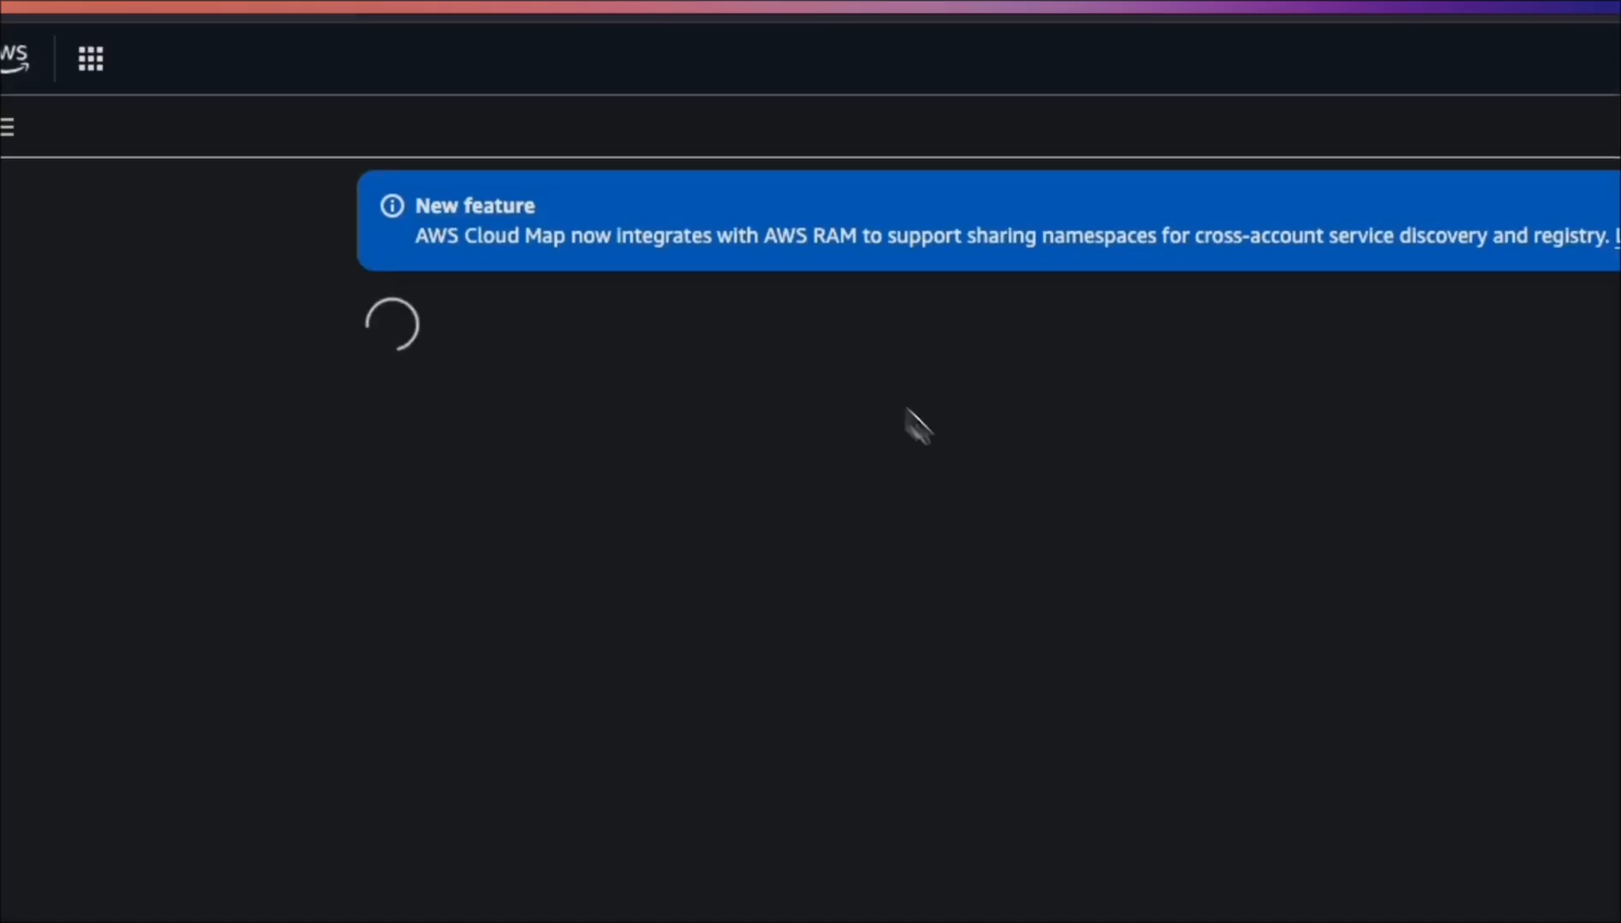
# Open the services.dev.local namespace in Cloud Map and try to delete its nats service.
pyautogui.click(598, 531)
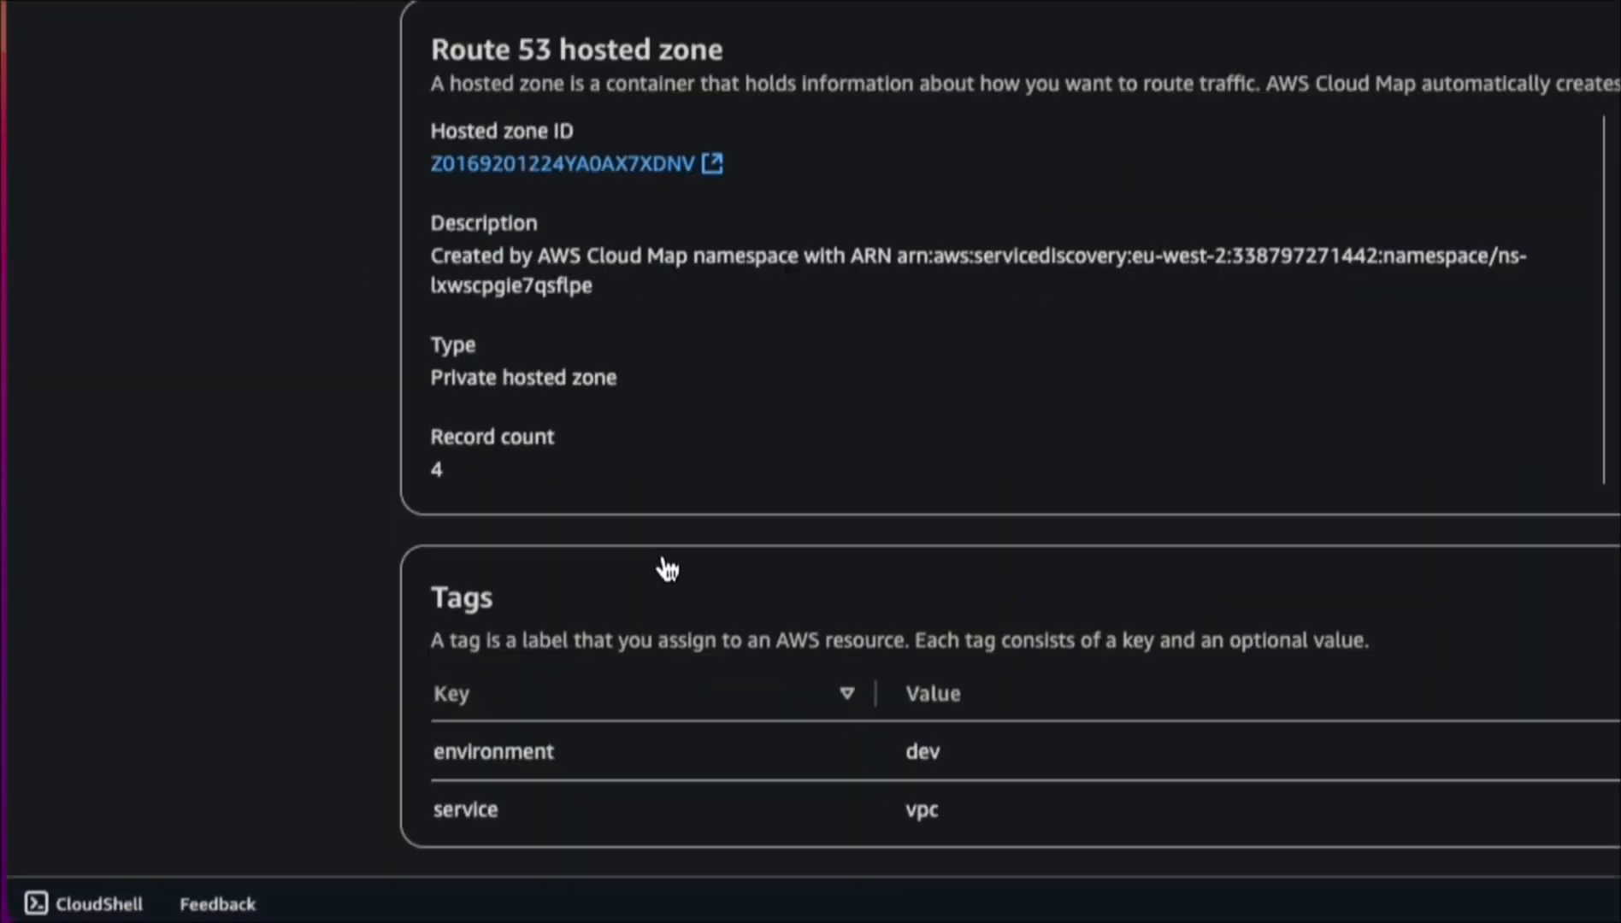
pyautogui.scroll(-5, 667, 568)
pyautogui.click(459, 719)
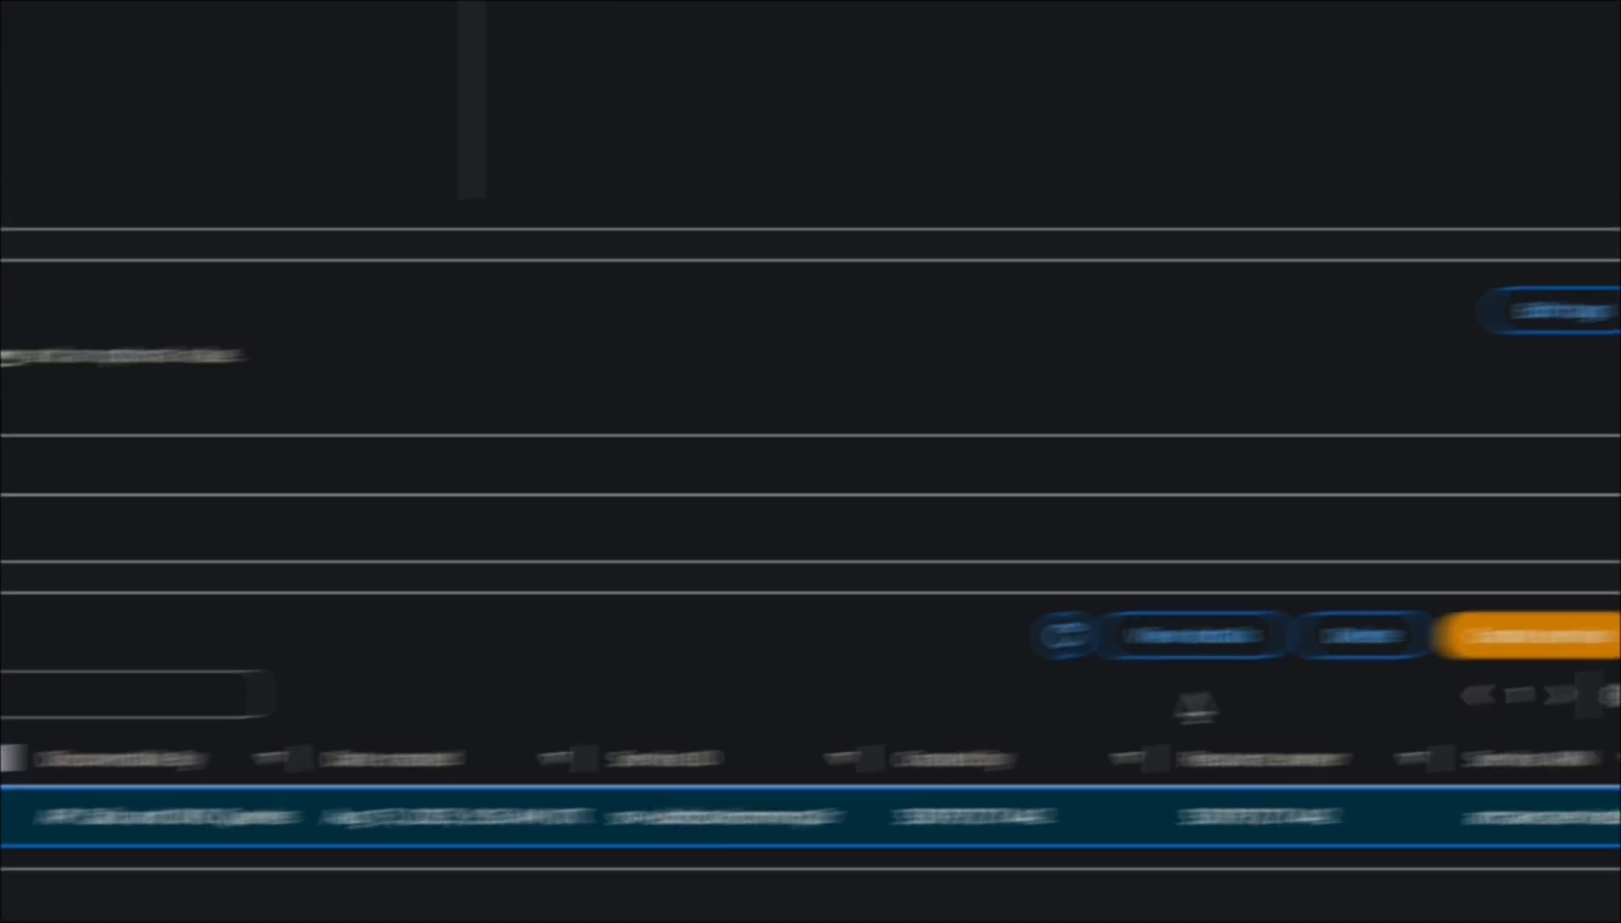
pyautogui.click(1148, 675)
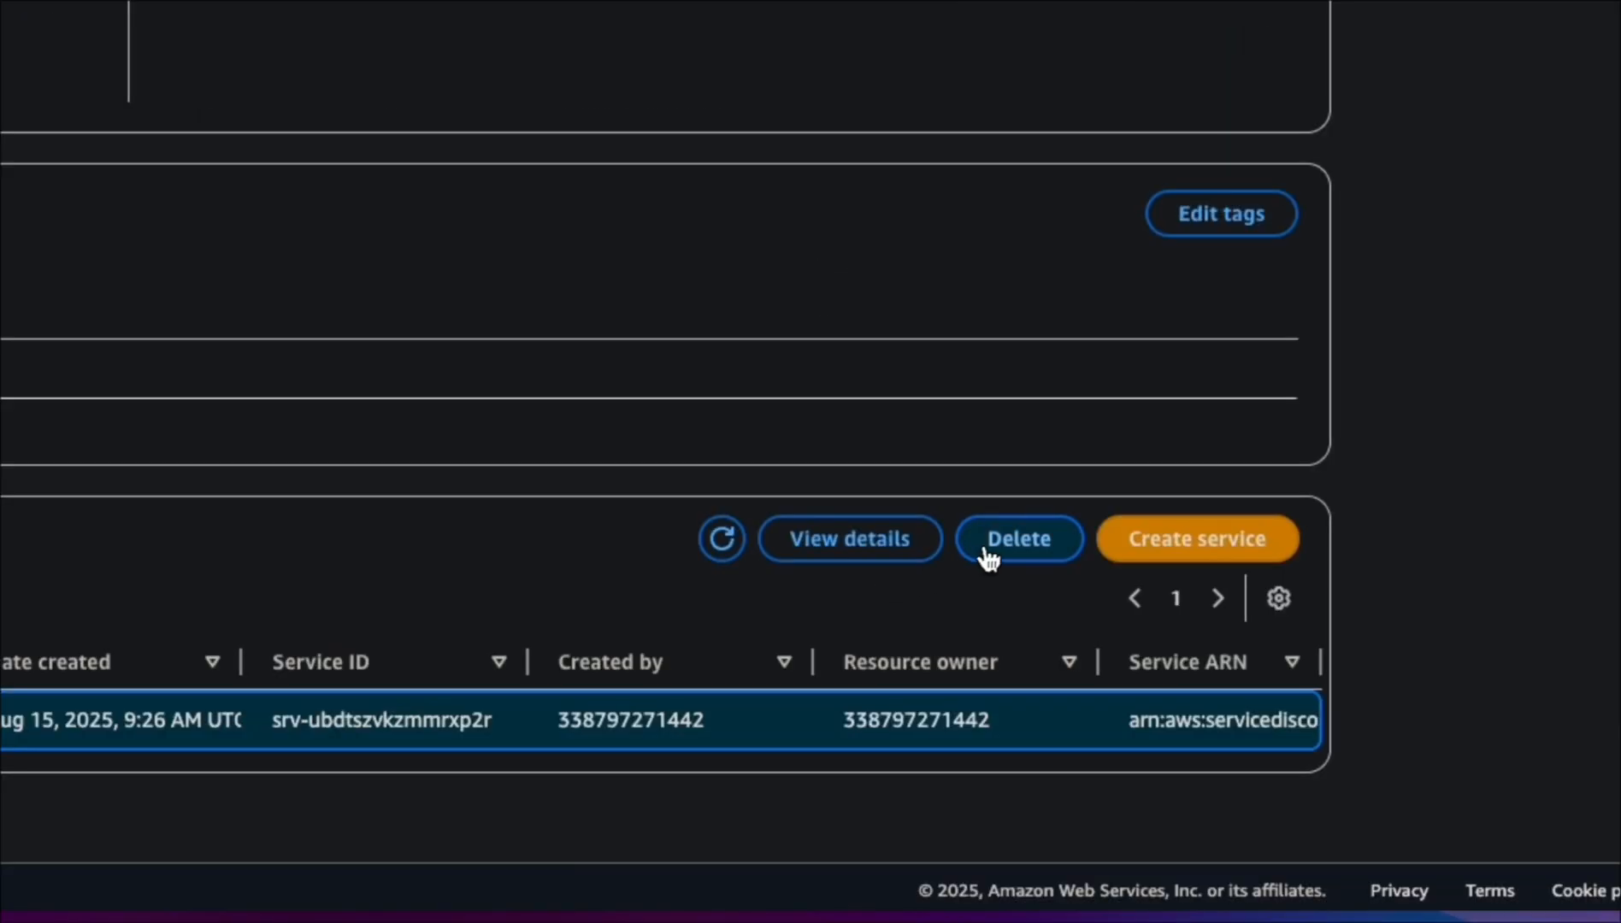
pyautogui.click(479, 90)
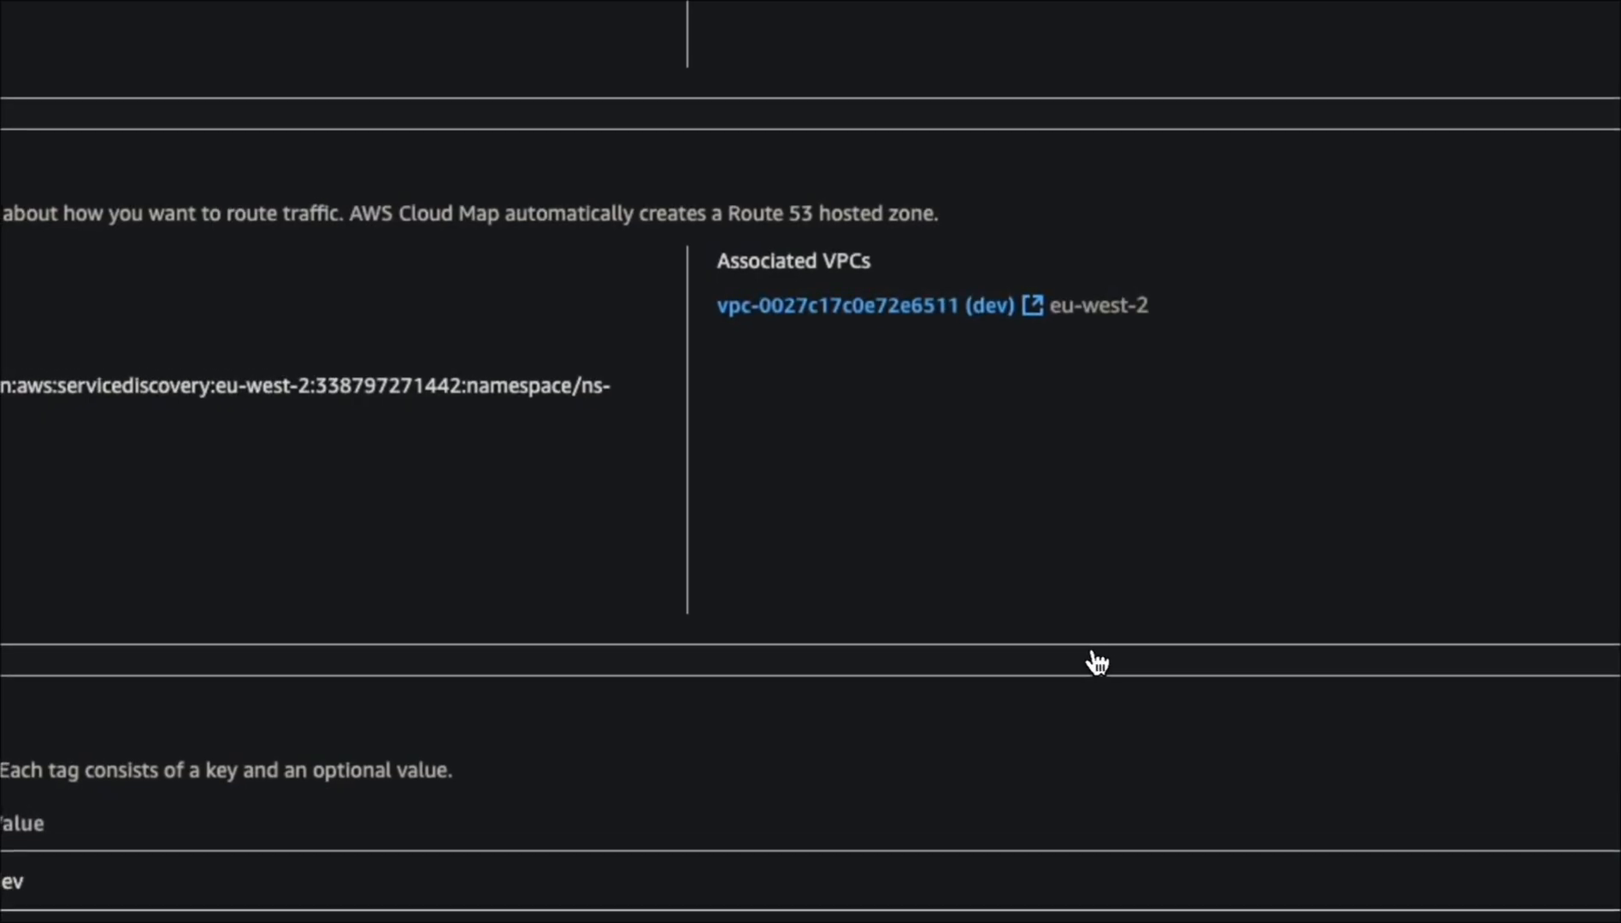
pyautogui.click(1175, 189)
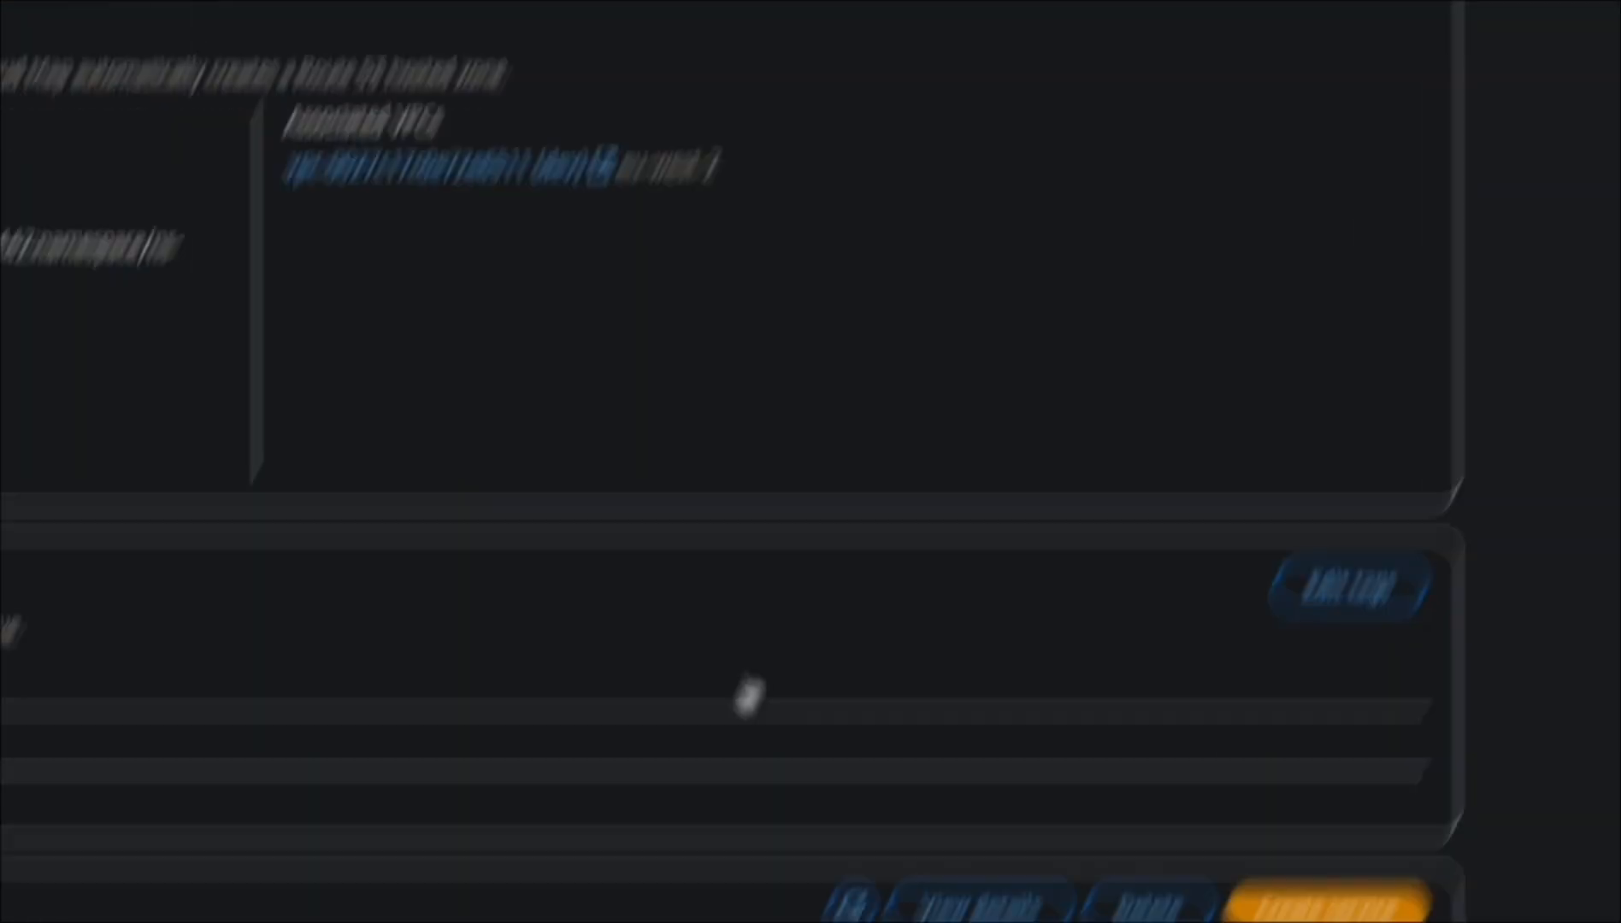
# Open the nats-dev service of the platform-dev ECS cluster, turn off its service discovery, and update the service.
pyautogui.click(477, 58)
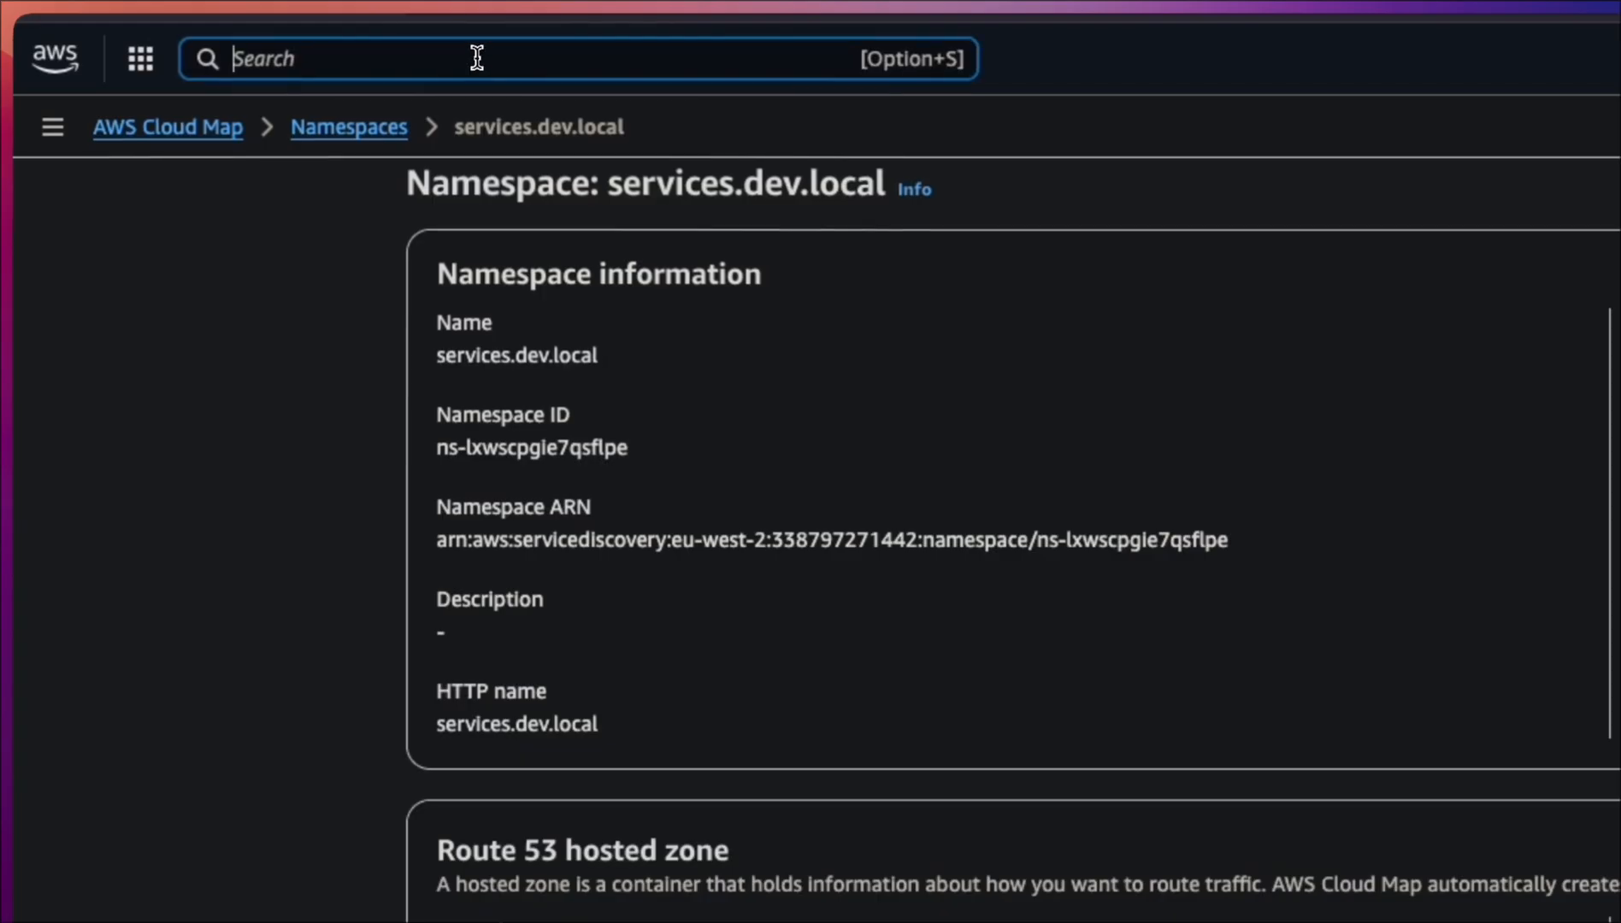
pyautogui.write('ecs')
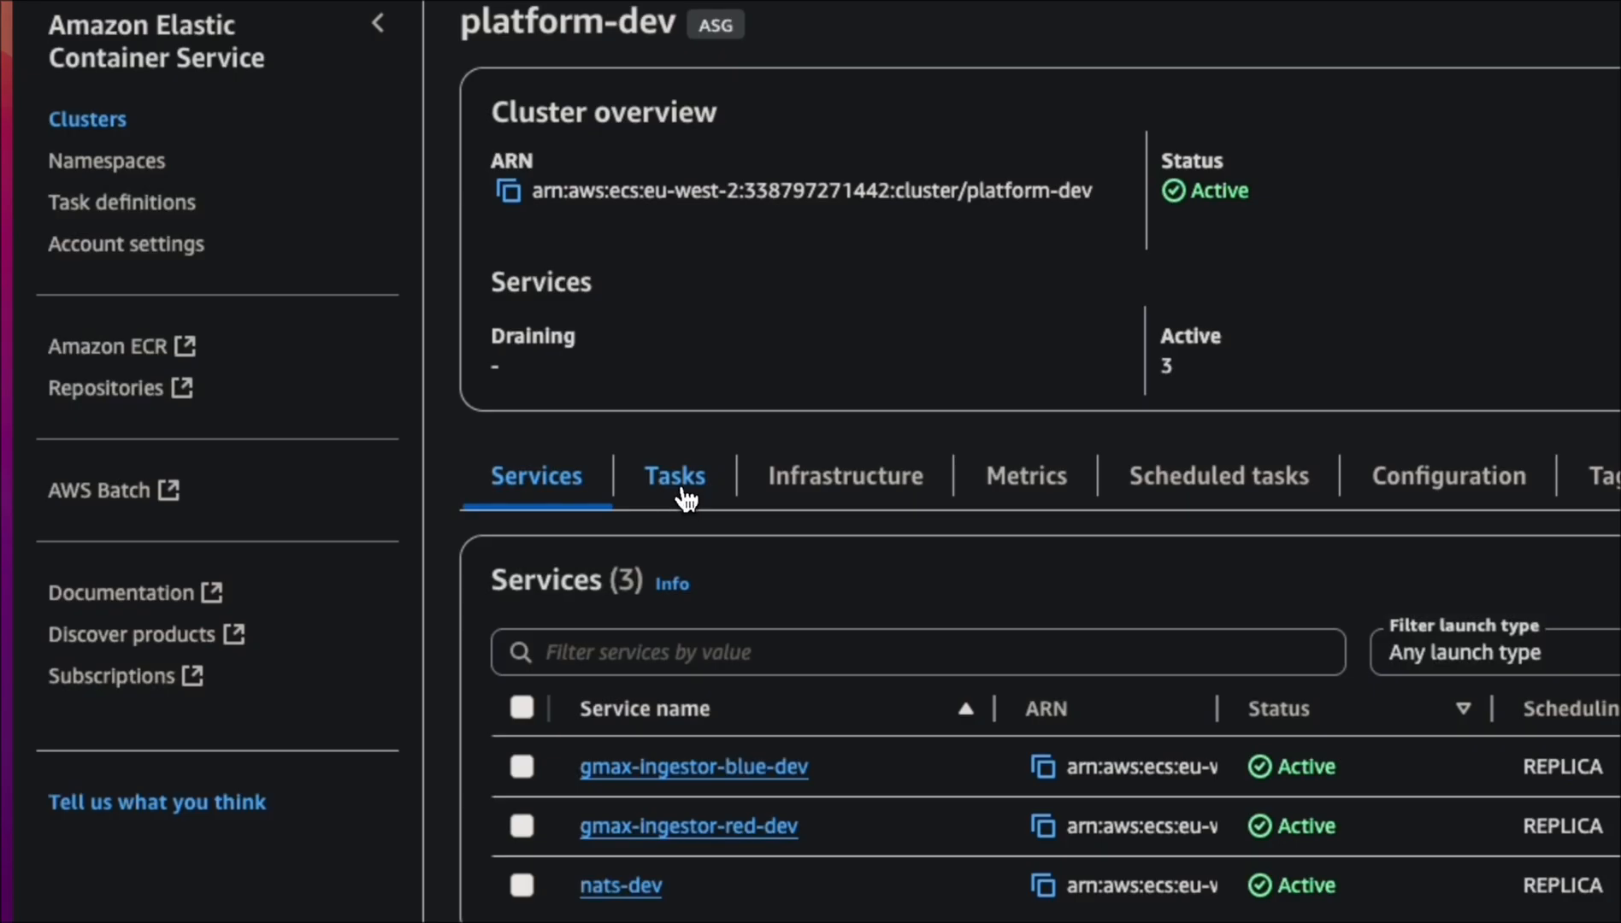
pyautogui.click(506, 760)
pyautogui.click(1449, 207)
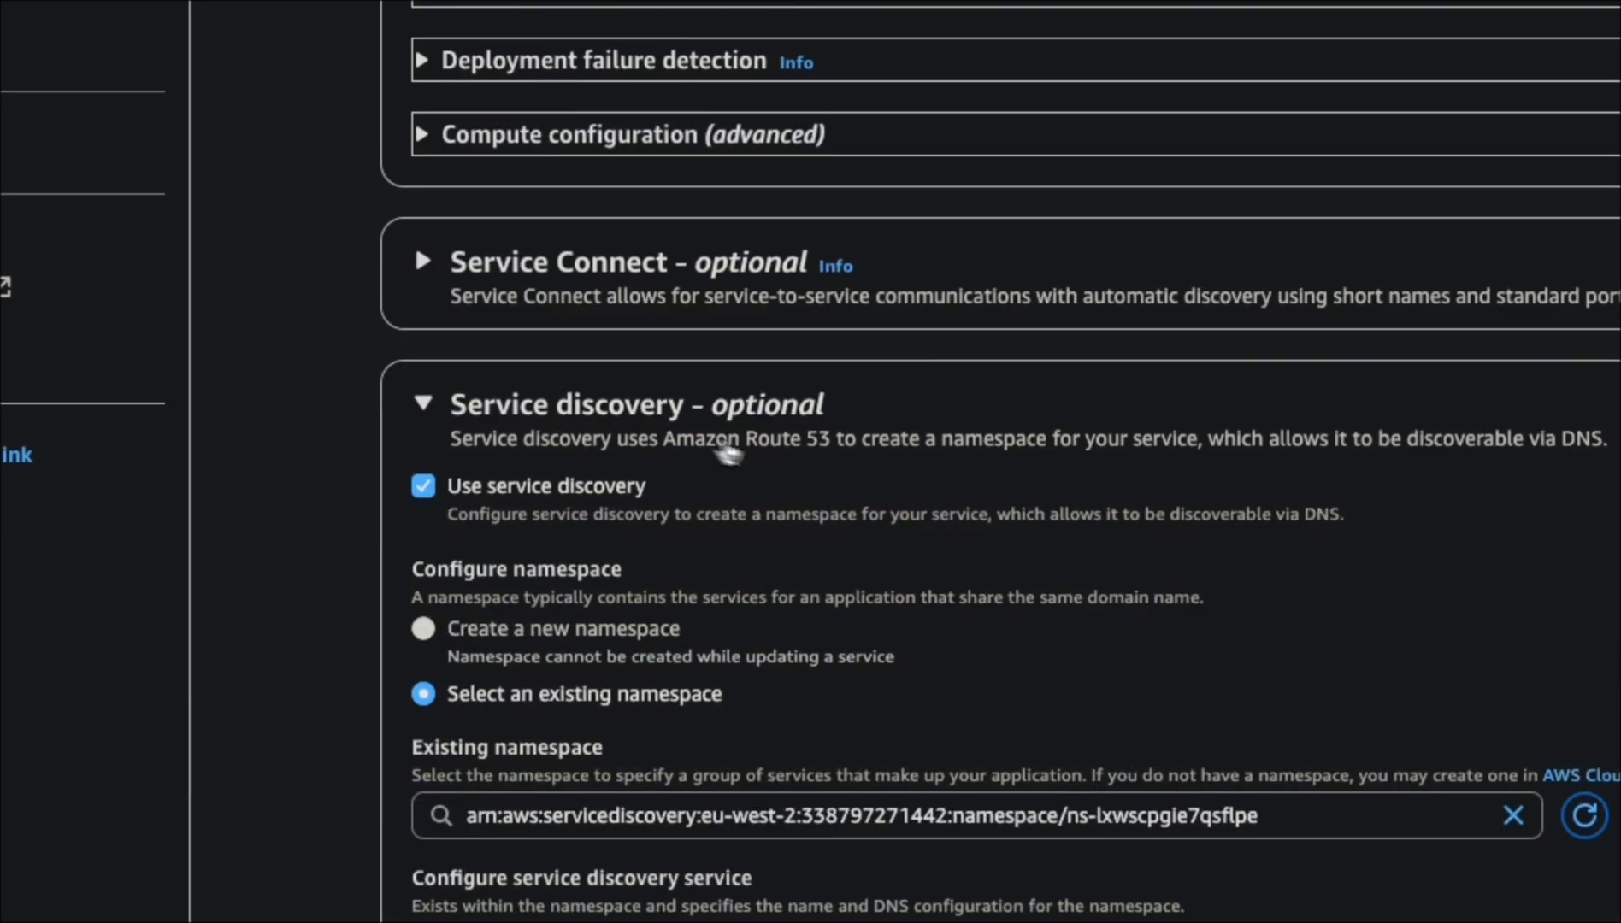
pyautogui.scroll(-7, 728, 453)
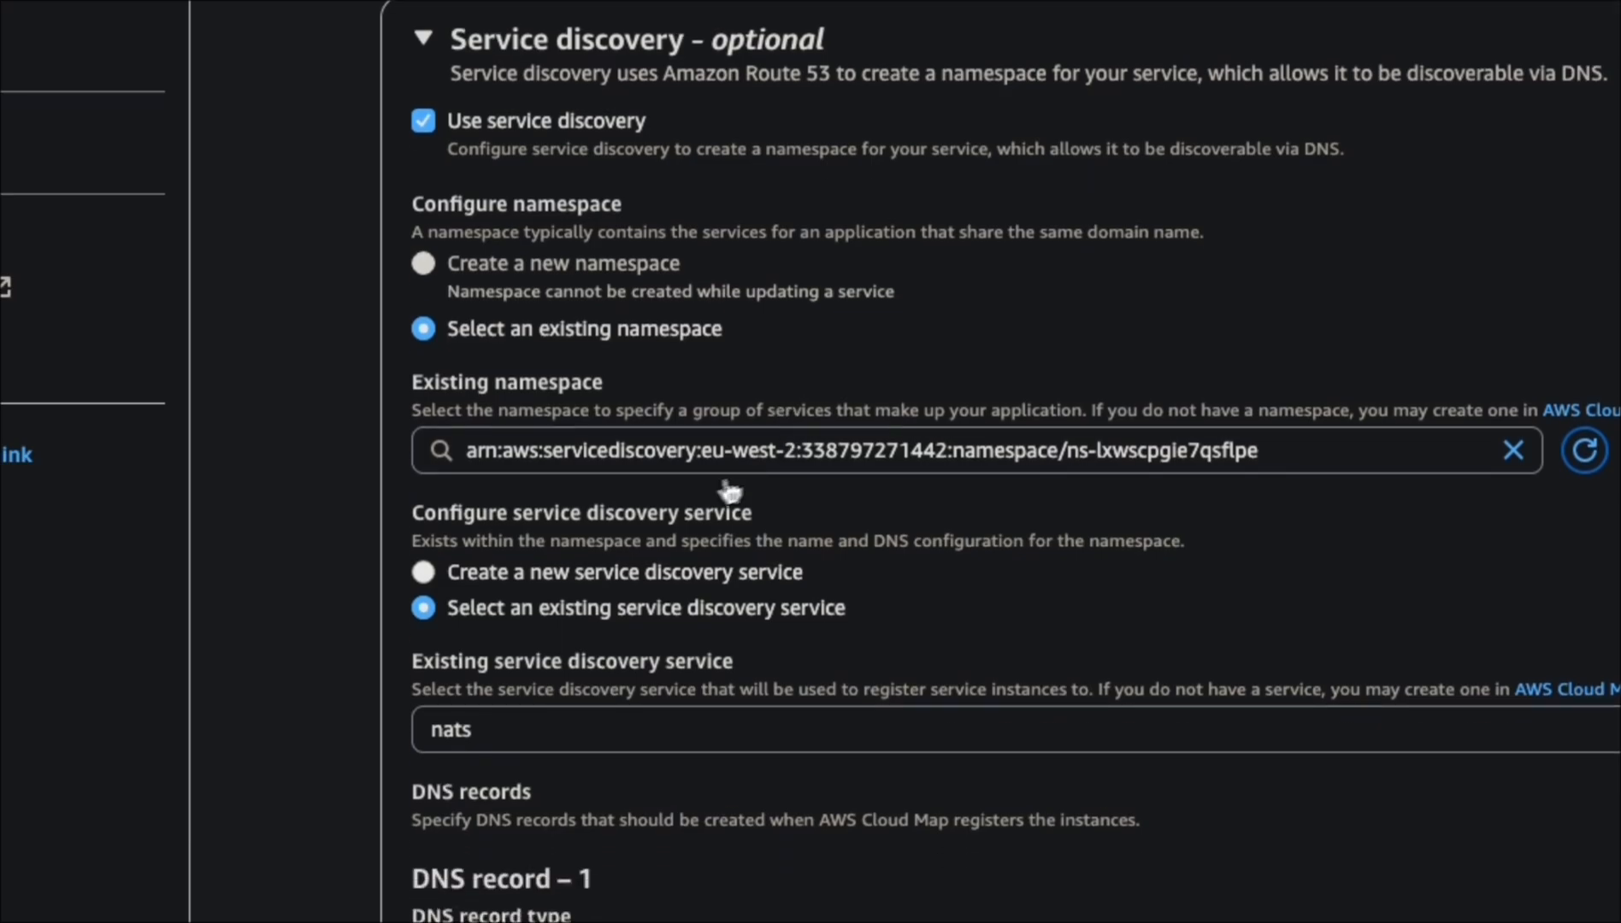
pyautogui.click(1515, 206)
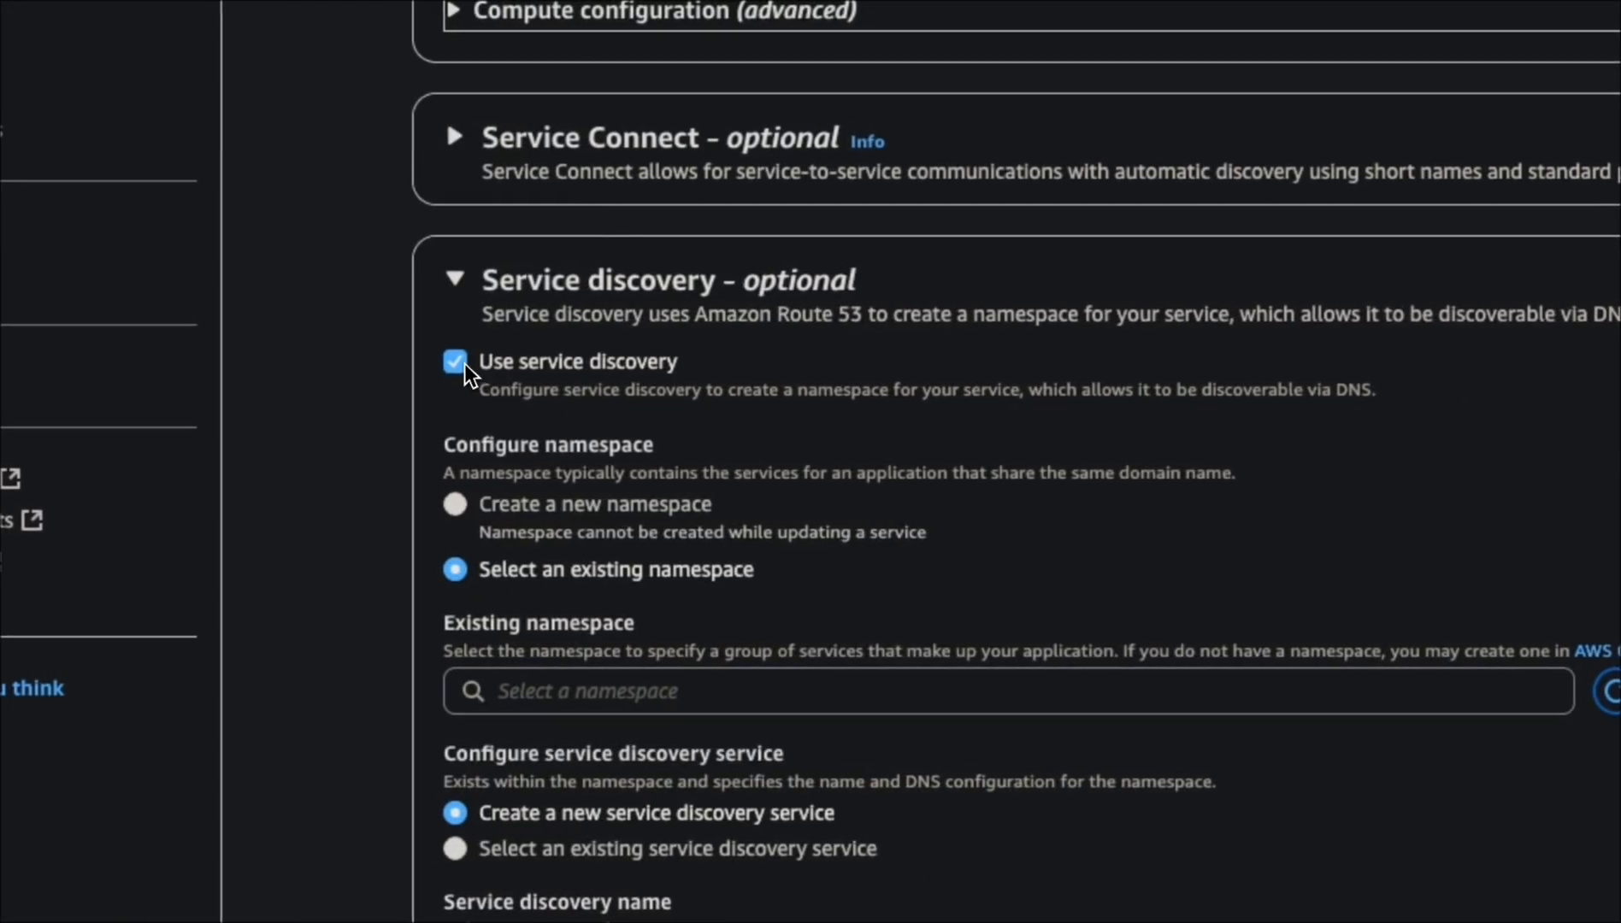
pyautogui.click(22, 93)
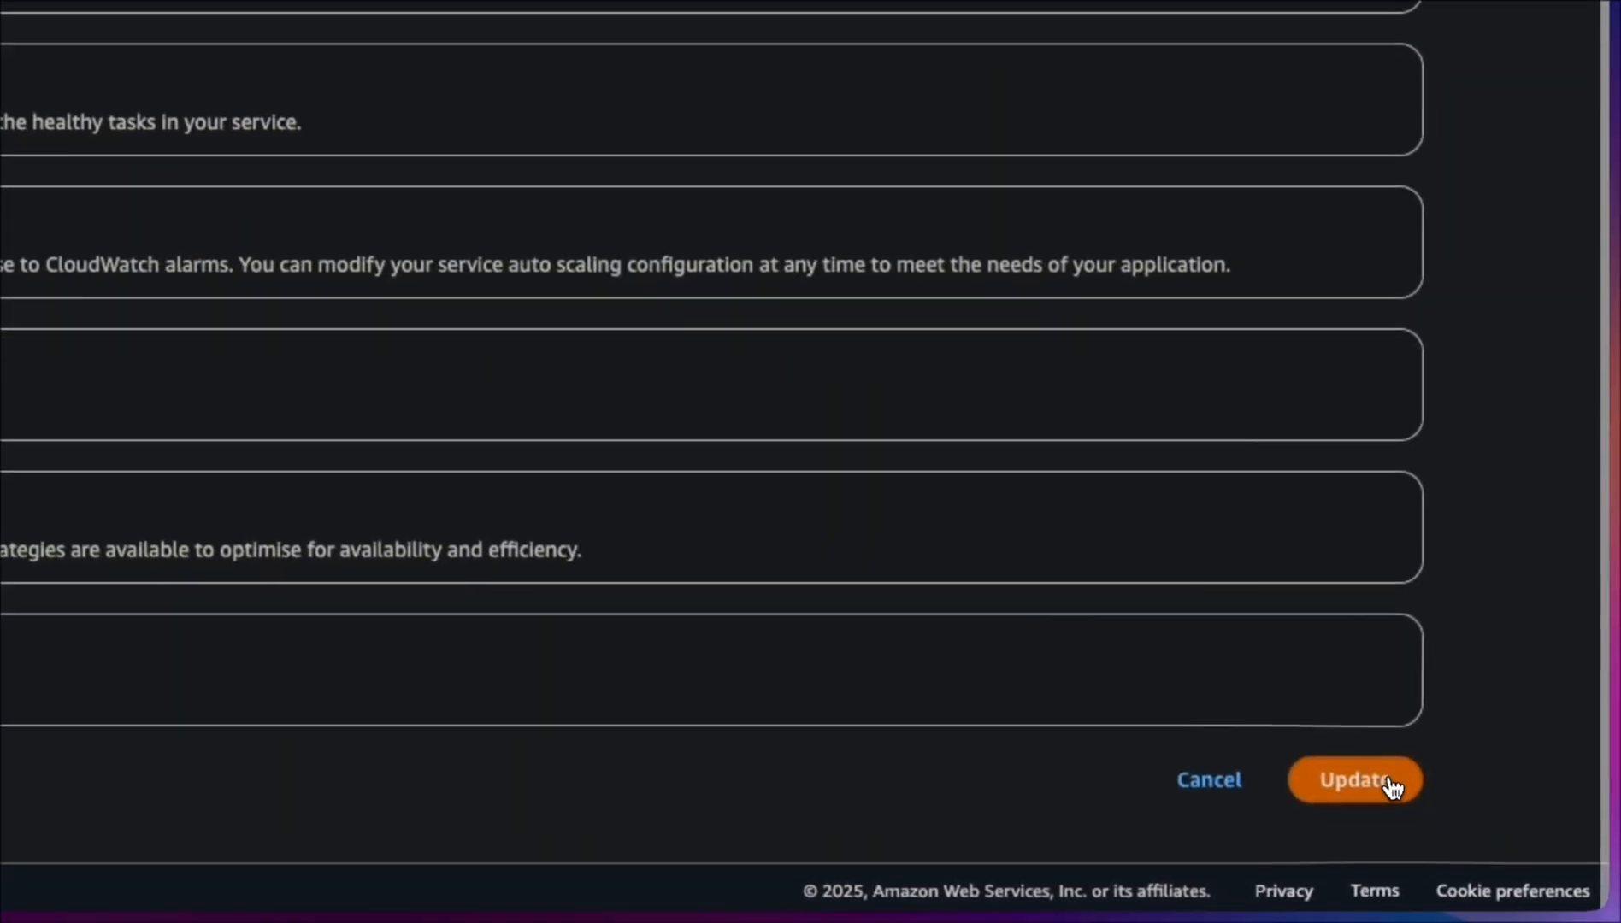
pyautogui.click(1461, 877)
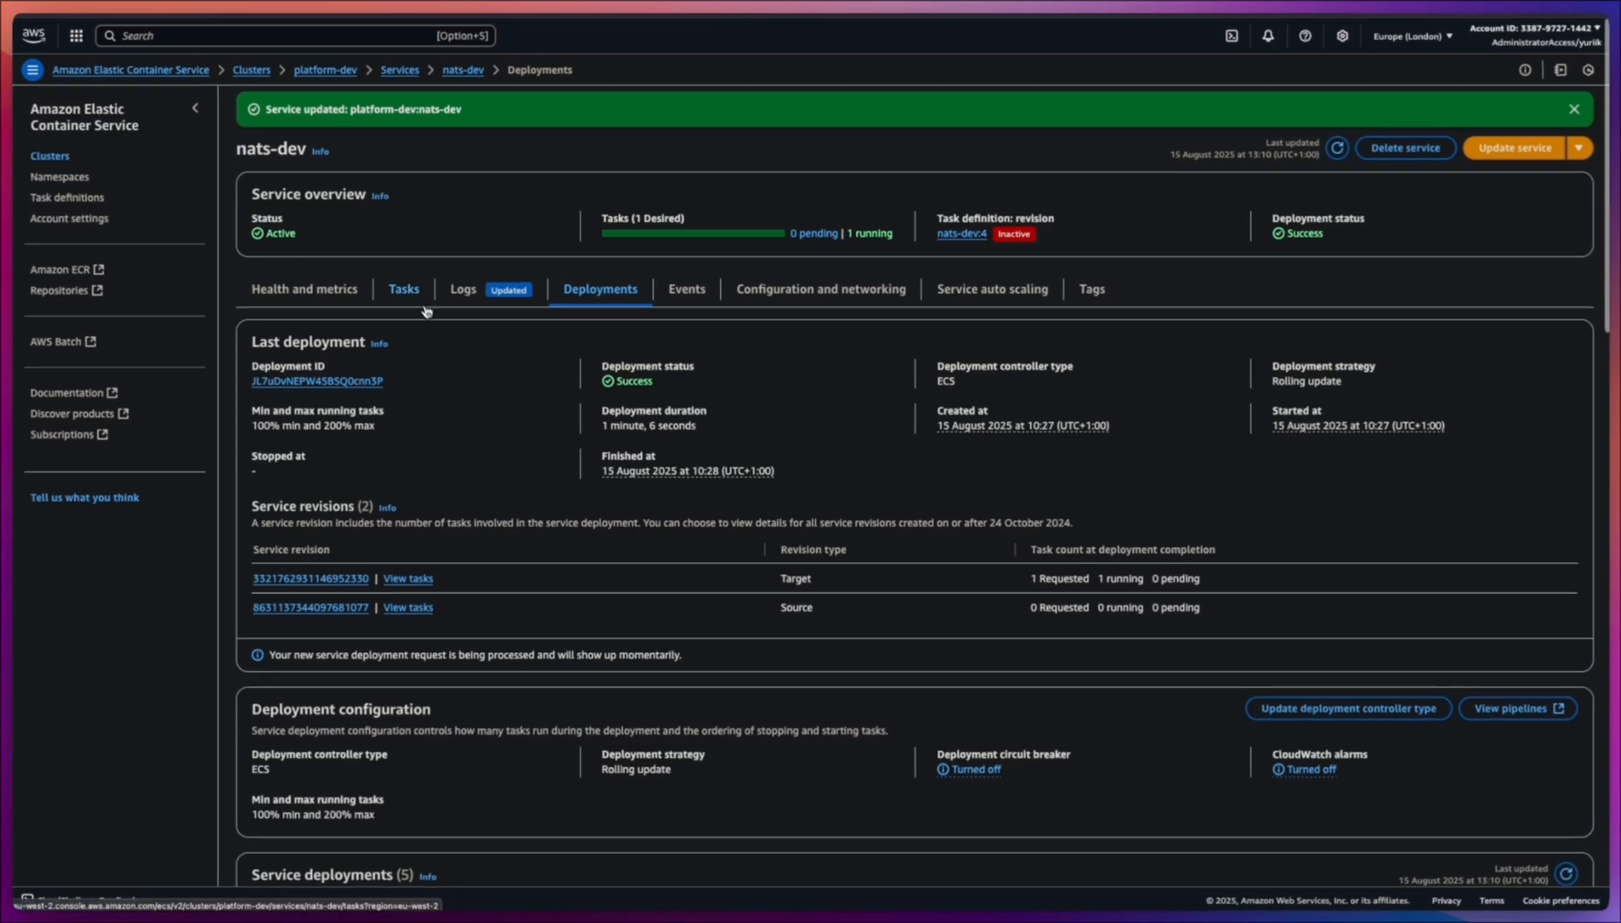
pyautogui.scroll(-5, 580, 417)
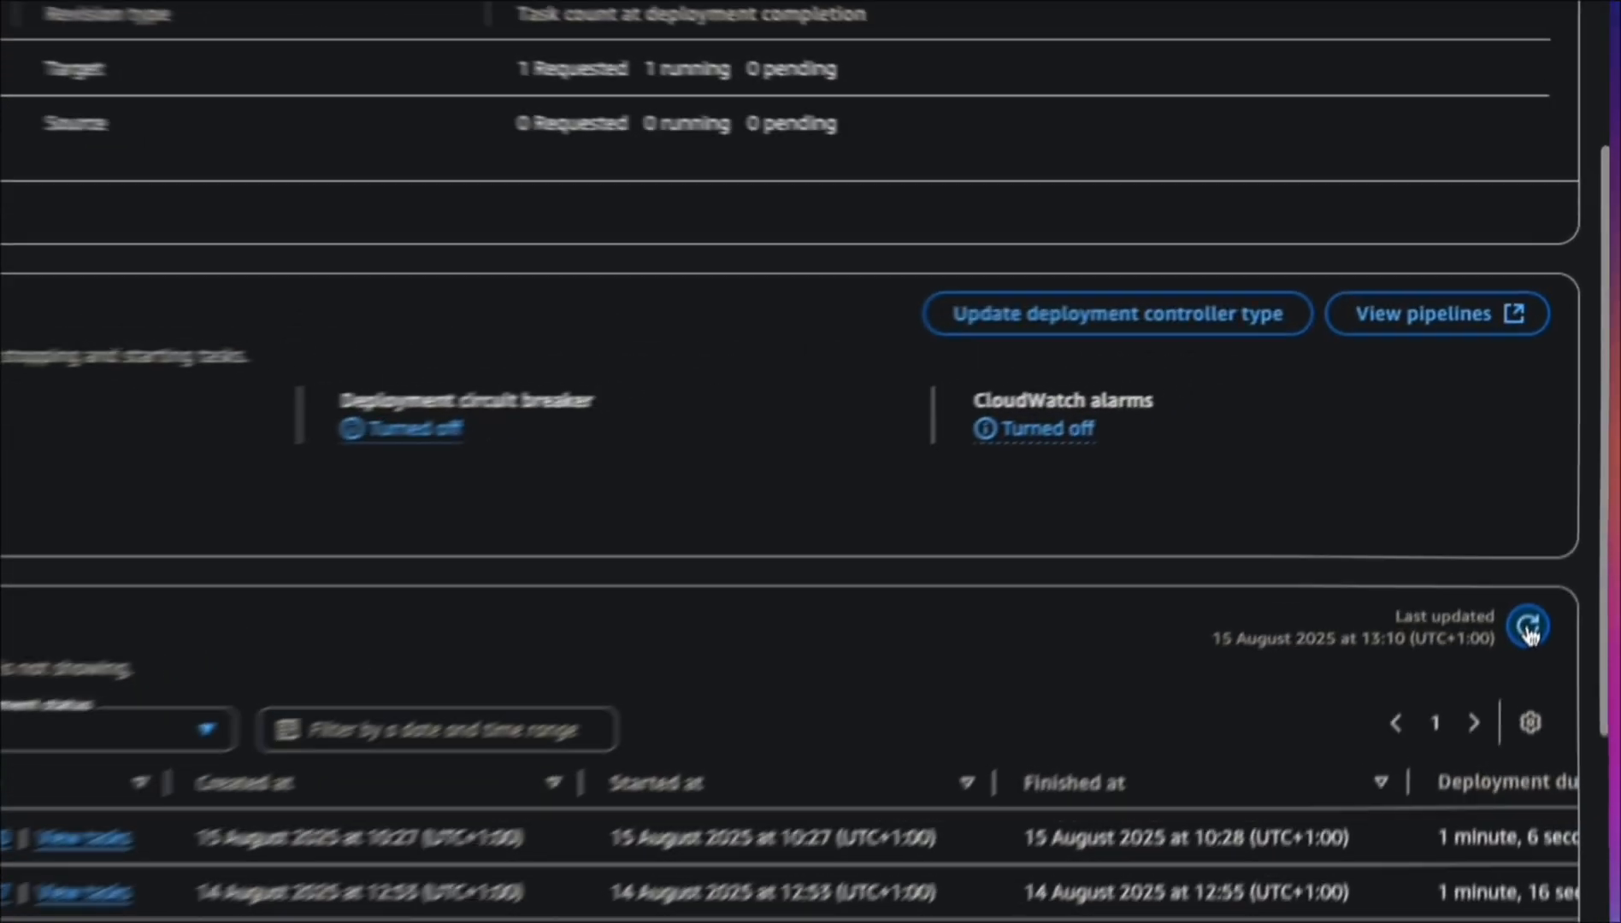
pyautogui.click(1566, 436)
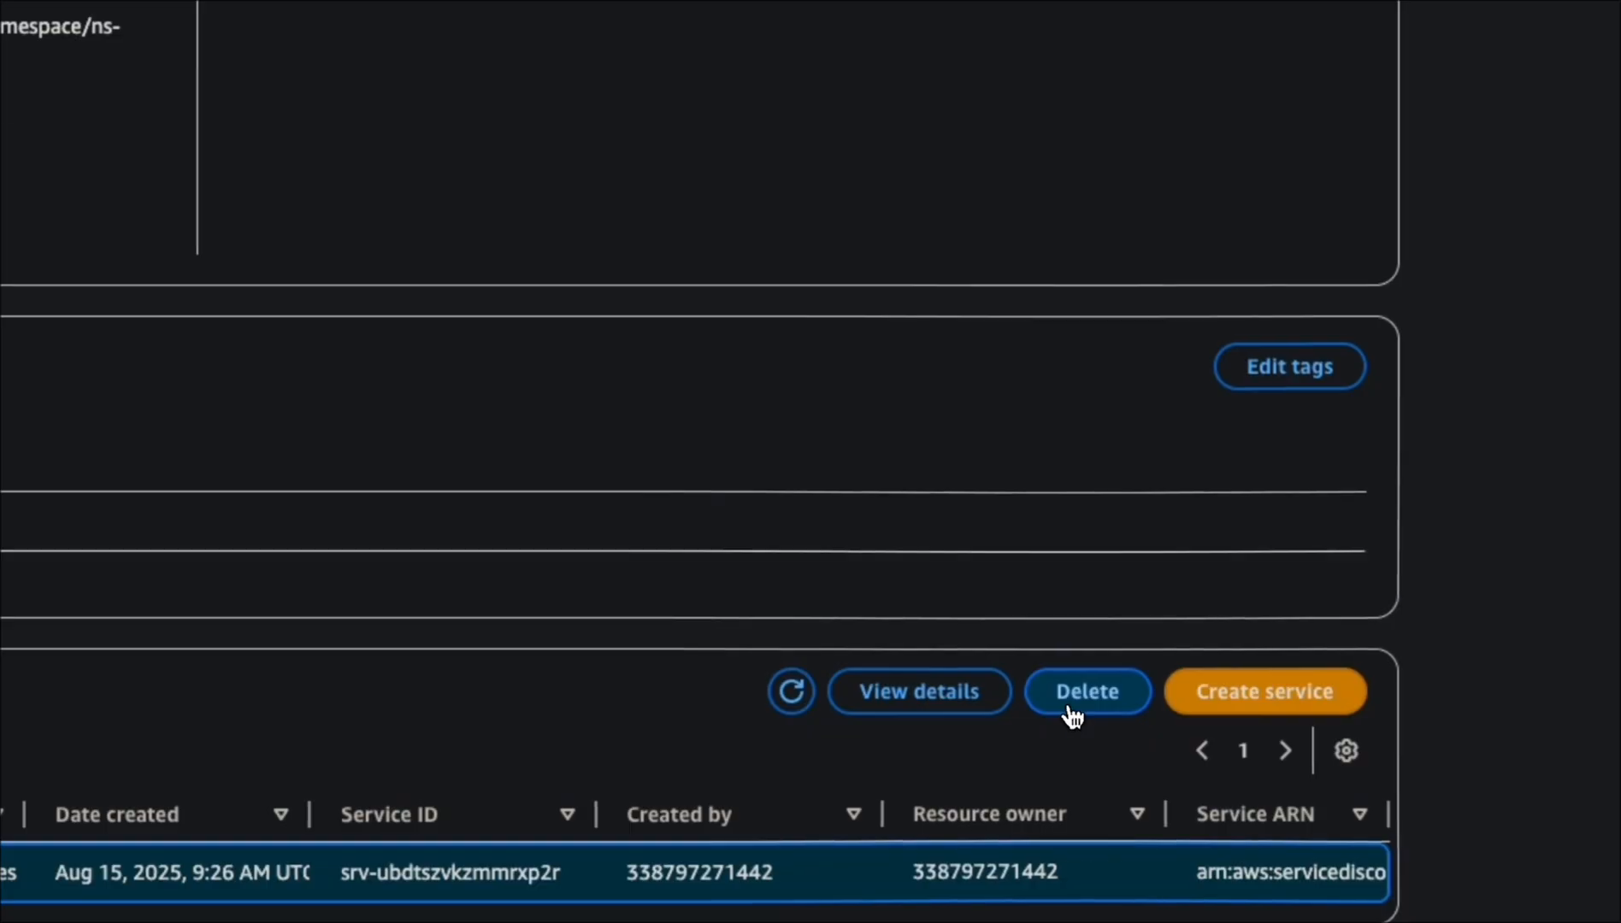
# Try again to delete the nats service from the services.dev.local namespace in Cloud Map.
pyautogui.click(1068, 708)
pyautogui.click(566, 258)
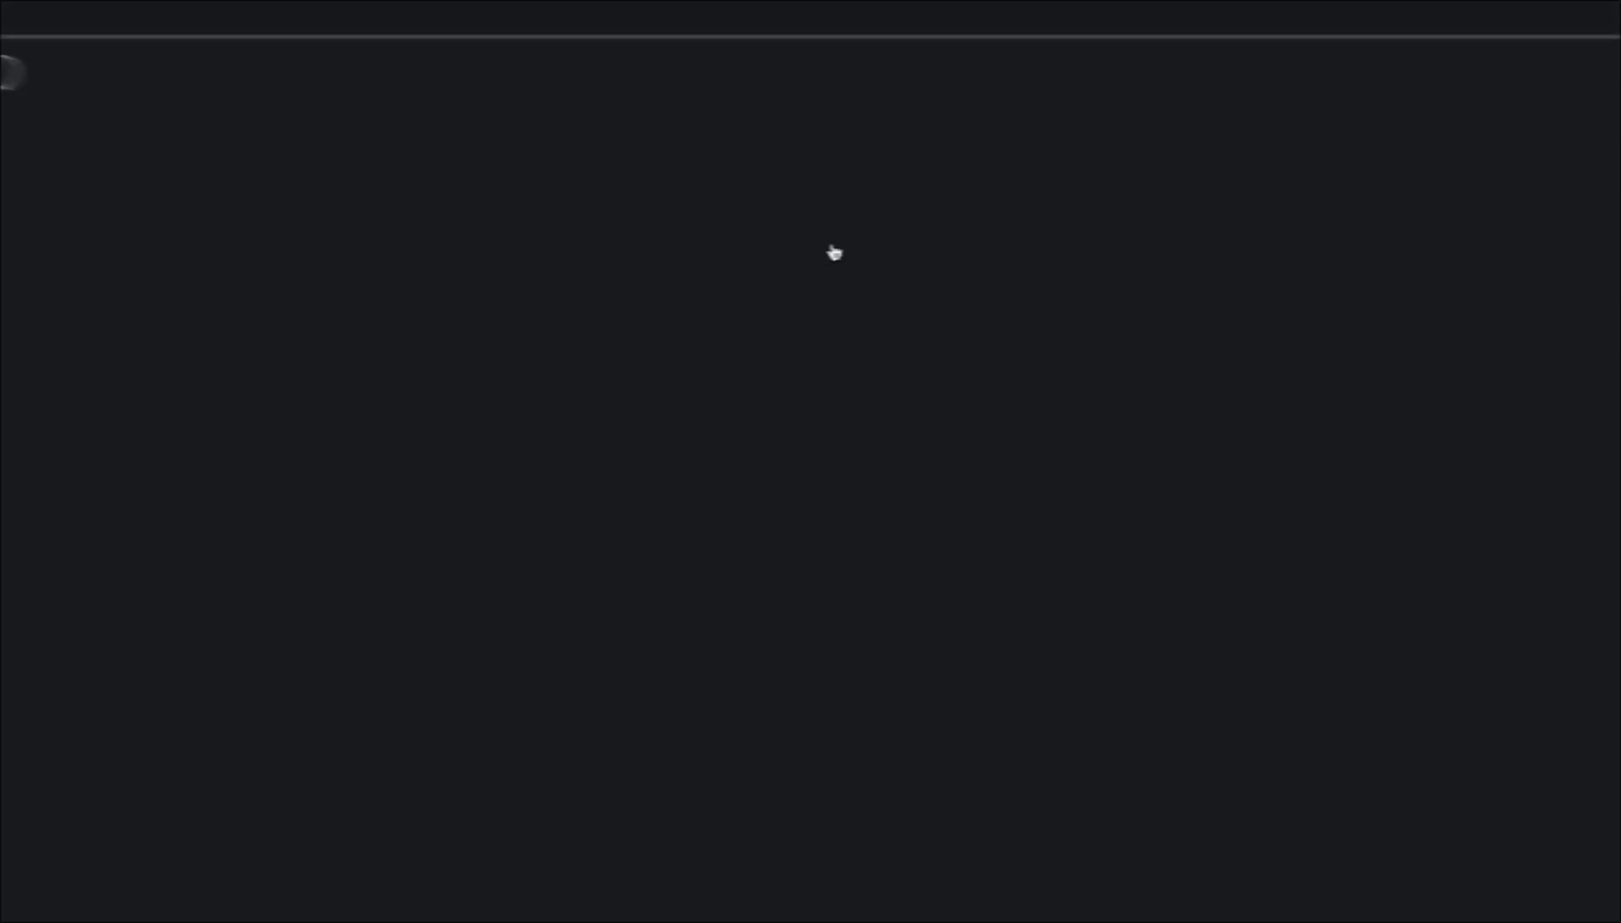
pyautogui.scroll(-2, 1016, 813)
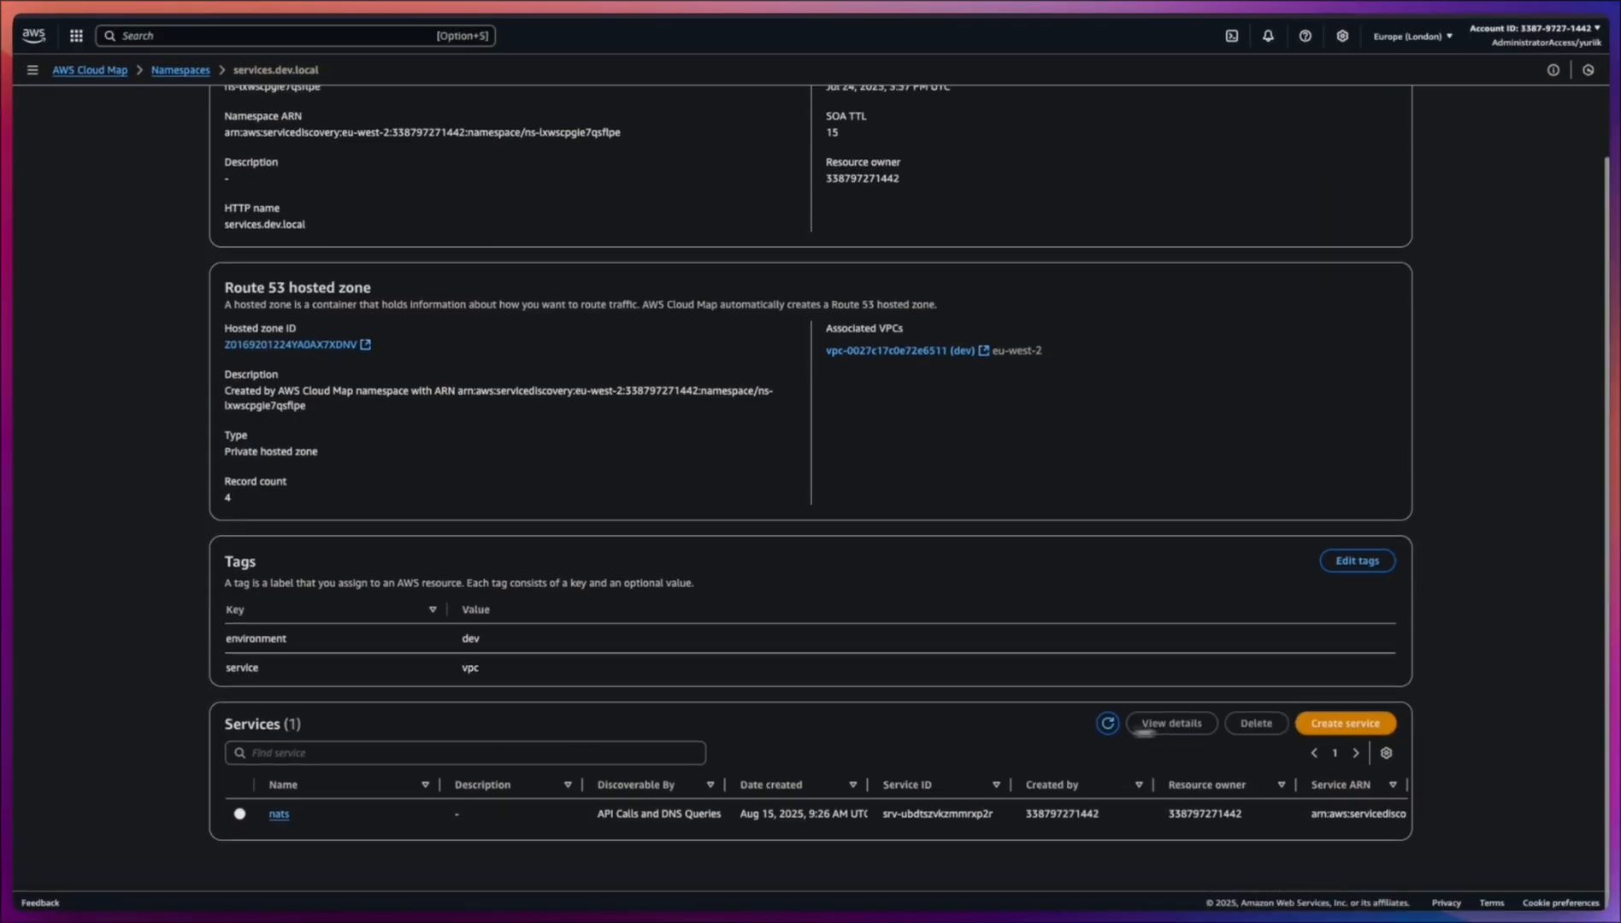
pyautogui.click(1252, 725)
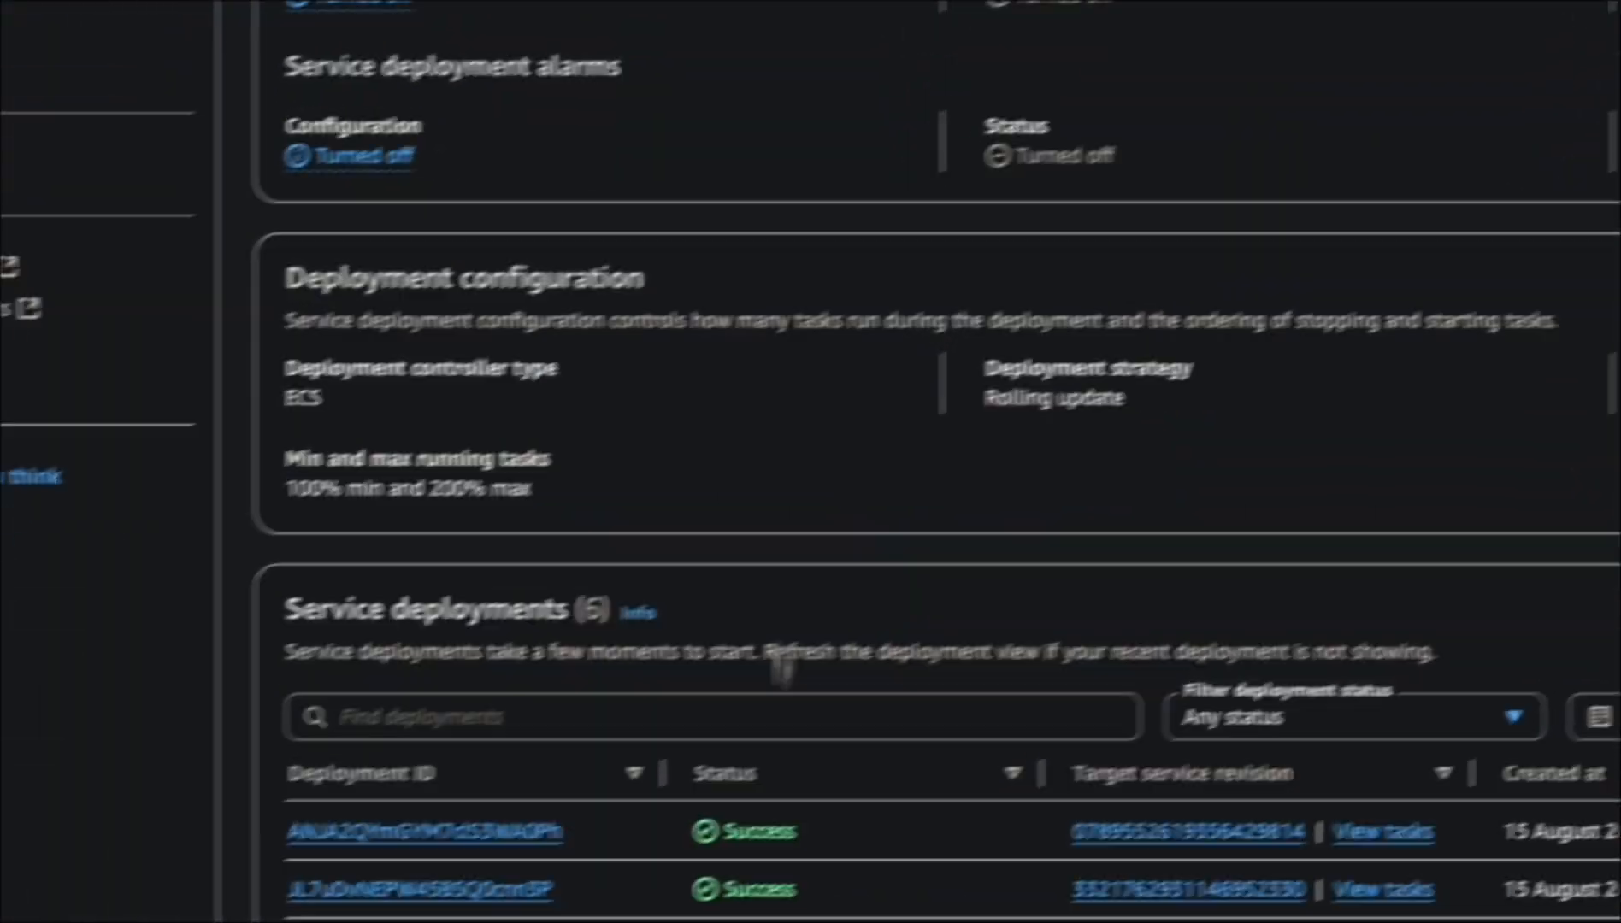
pyautogui.click(412, 784)
pyautogui.click(1183, 696)
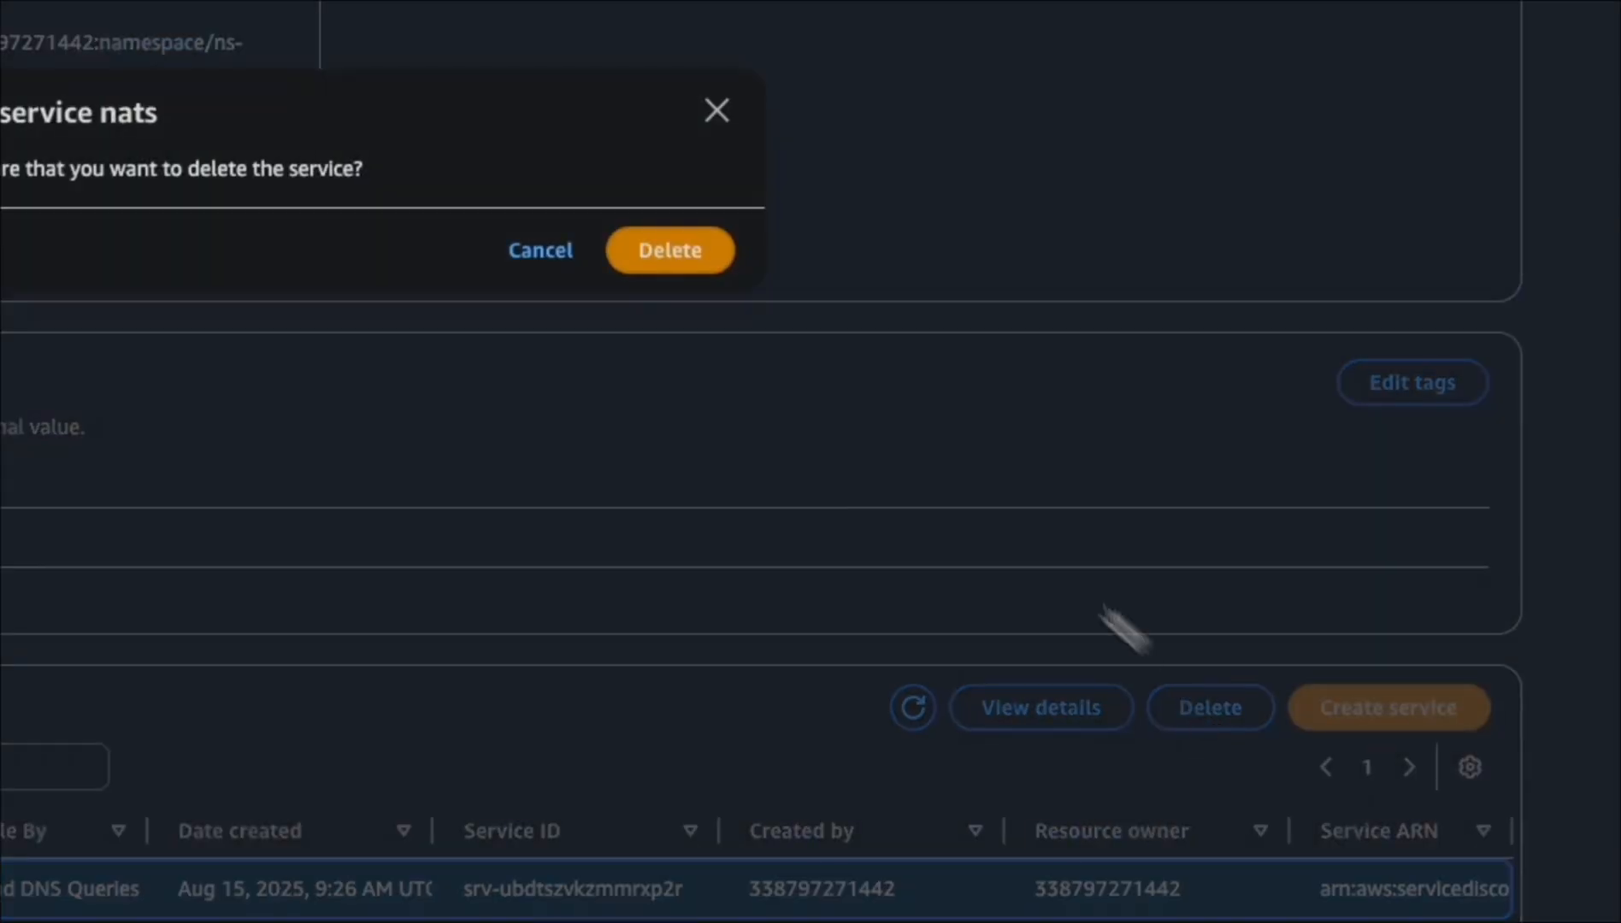
pyautogui.click(662, 261)
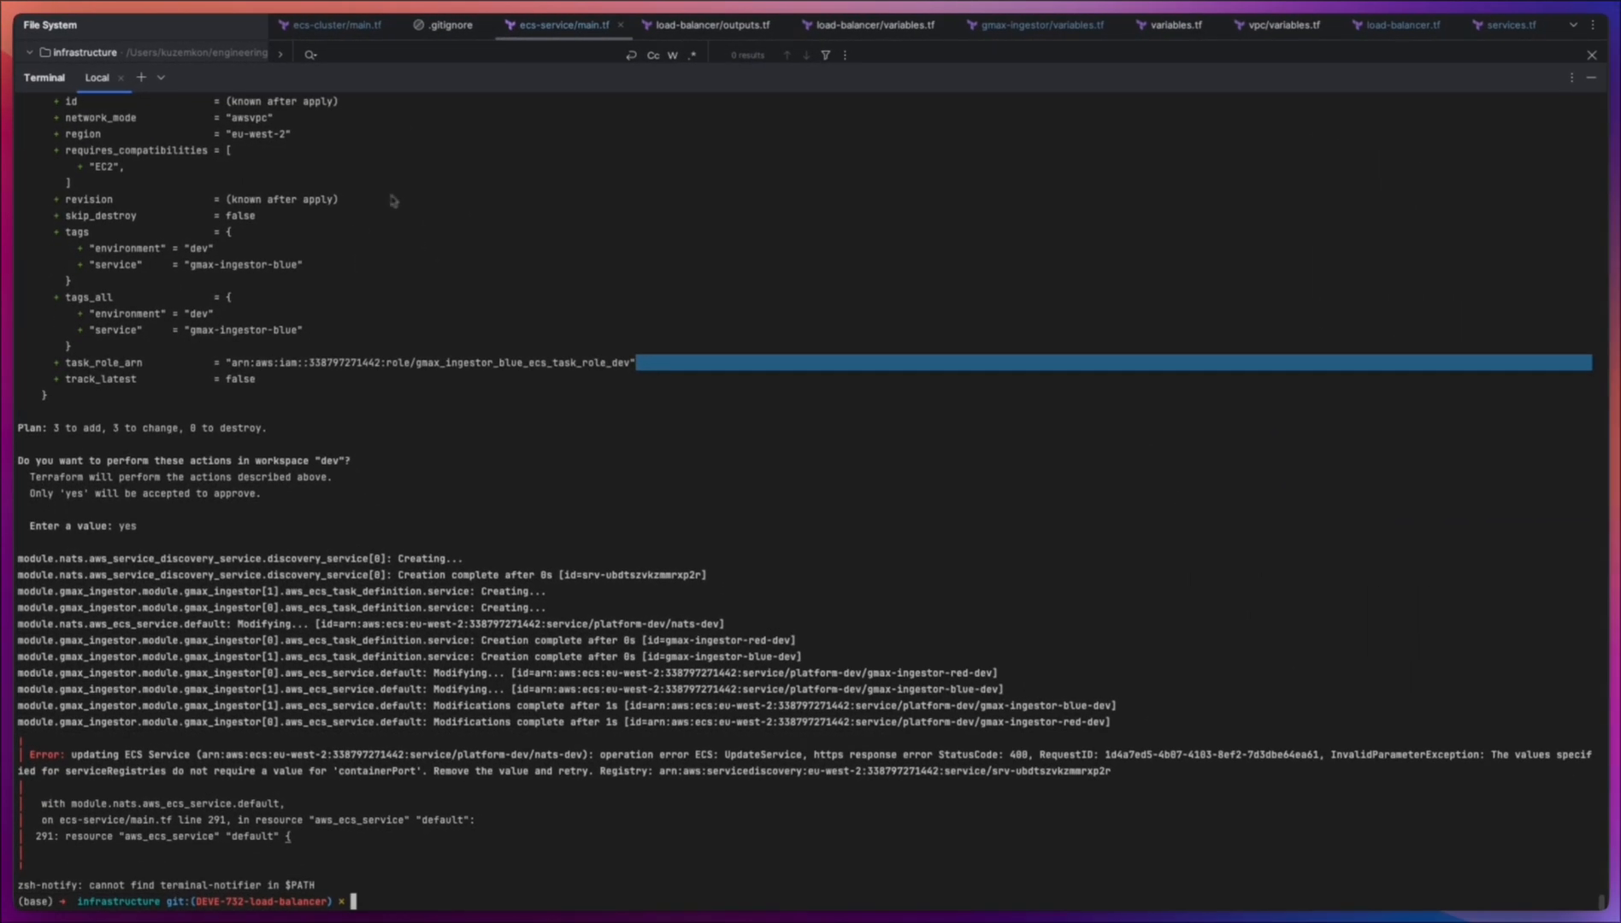
# Switch to the terminal, rerun terraform apply for the dev workspace and approve the nats-dev ECS service plan with "yes".
pyautogui.press('Up')
pyautogui.press('Return')
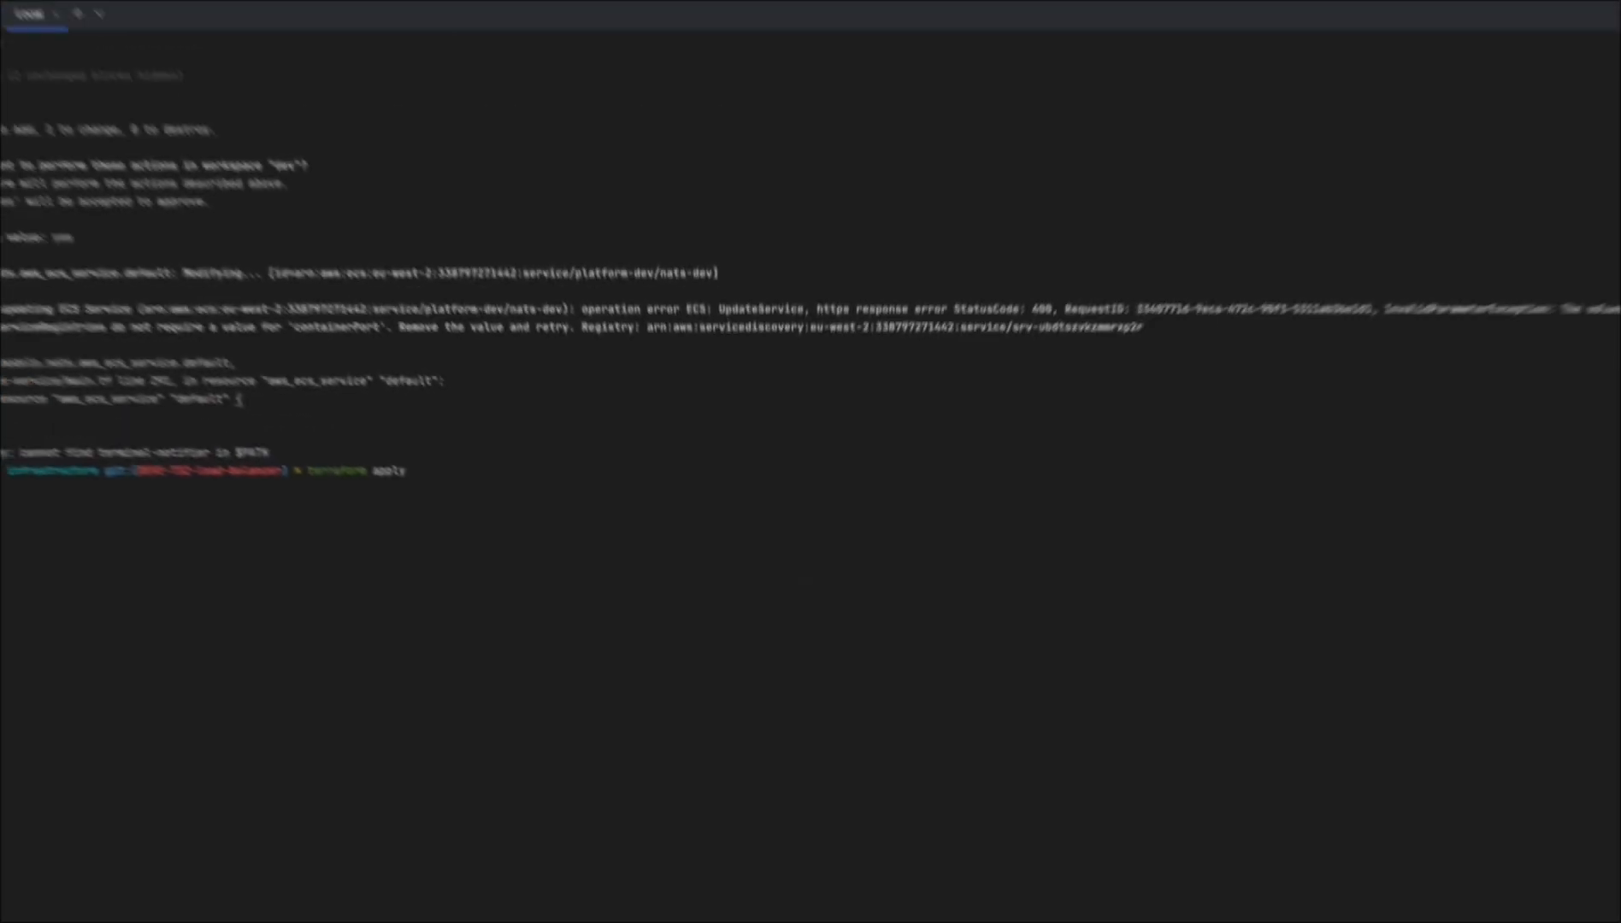
pyautogui.press('Return')
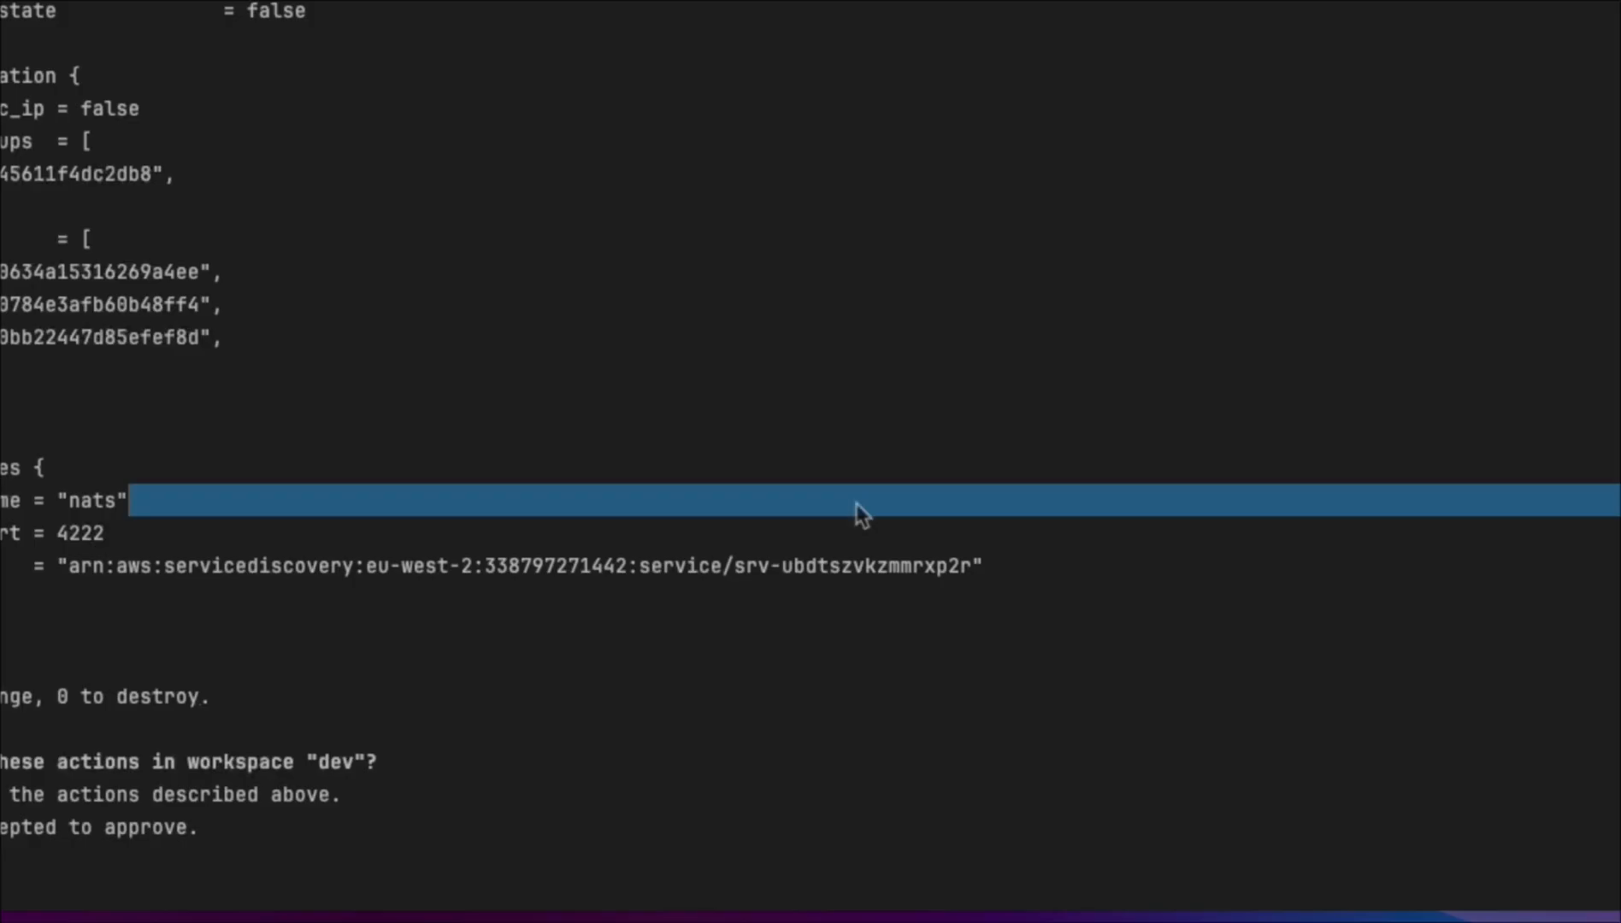
pyautogui.write('yes')
pyautogui.press('Return')
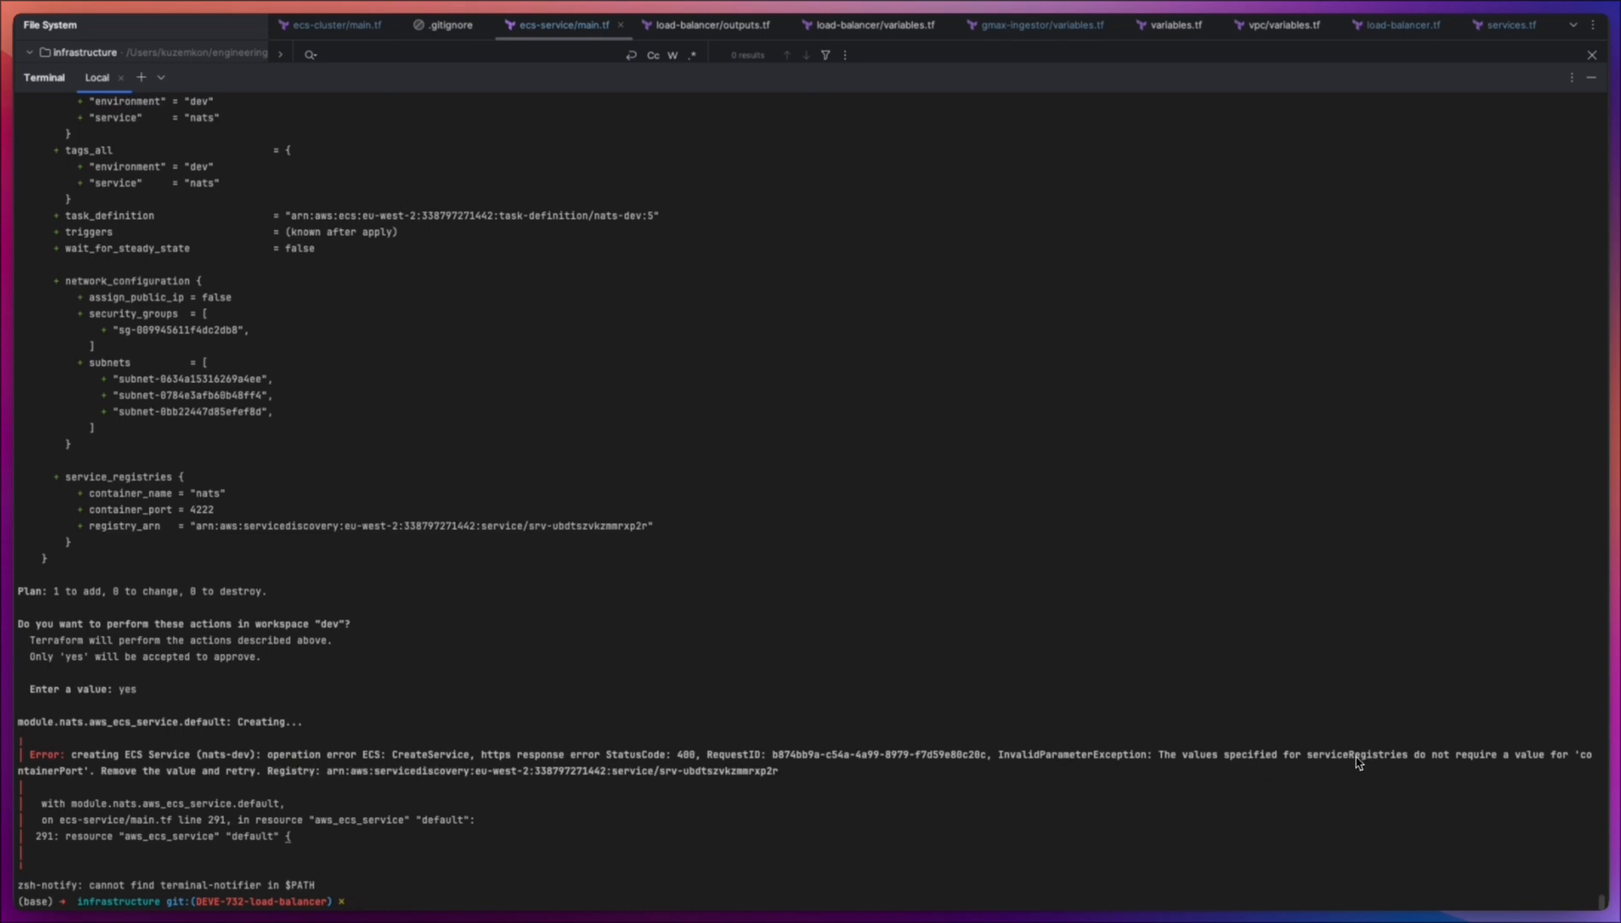
# Remove the container_port line from the load_balancer block of the aws_ecs_service resource in ecs-service/main.tf.
pyautogui.scroll(2, 1357, 762)
pyautogui.scroll(-2, 1359, 763)
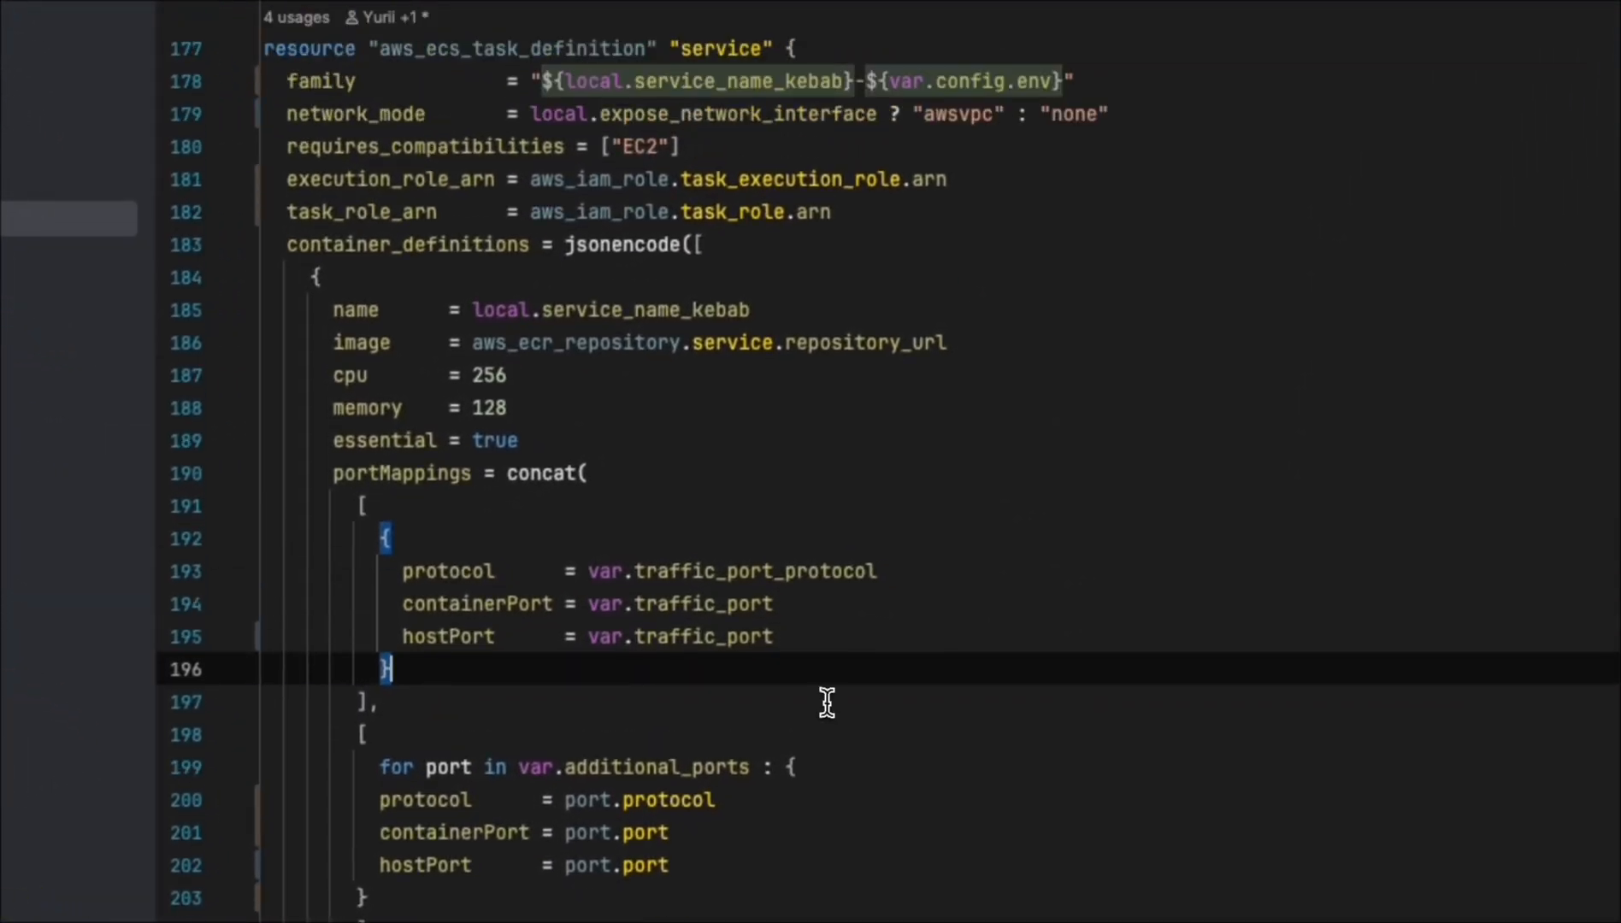
pyautogui.doubleClick(573, 281)
pyautogui.click(1184, 396)
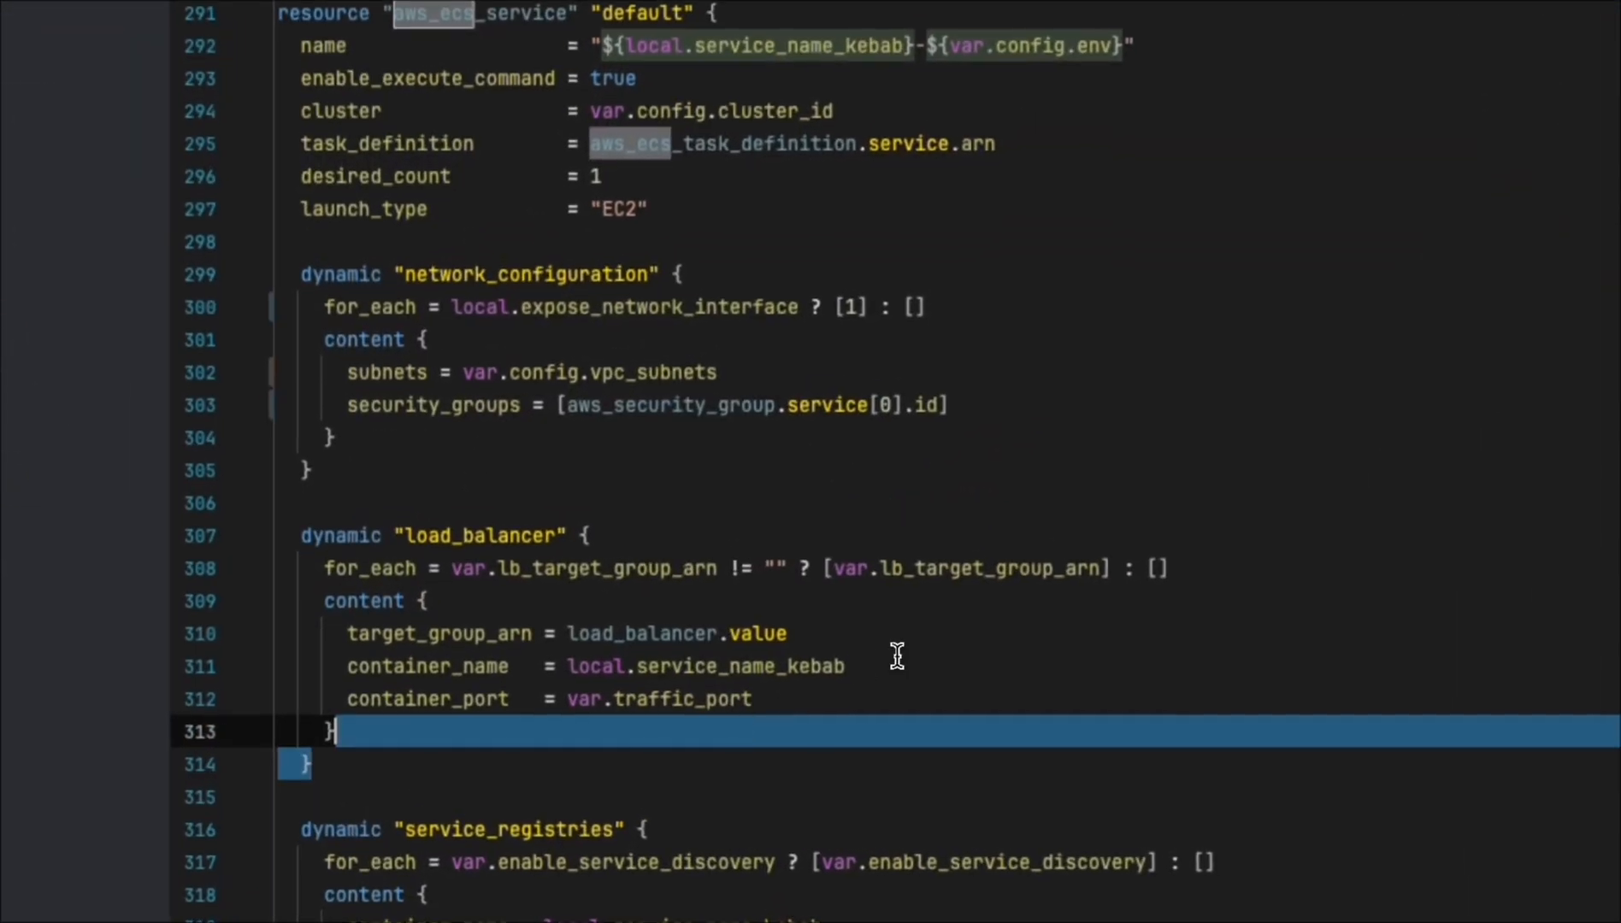
pyautogui.click(897, 656)
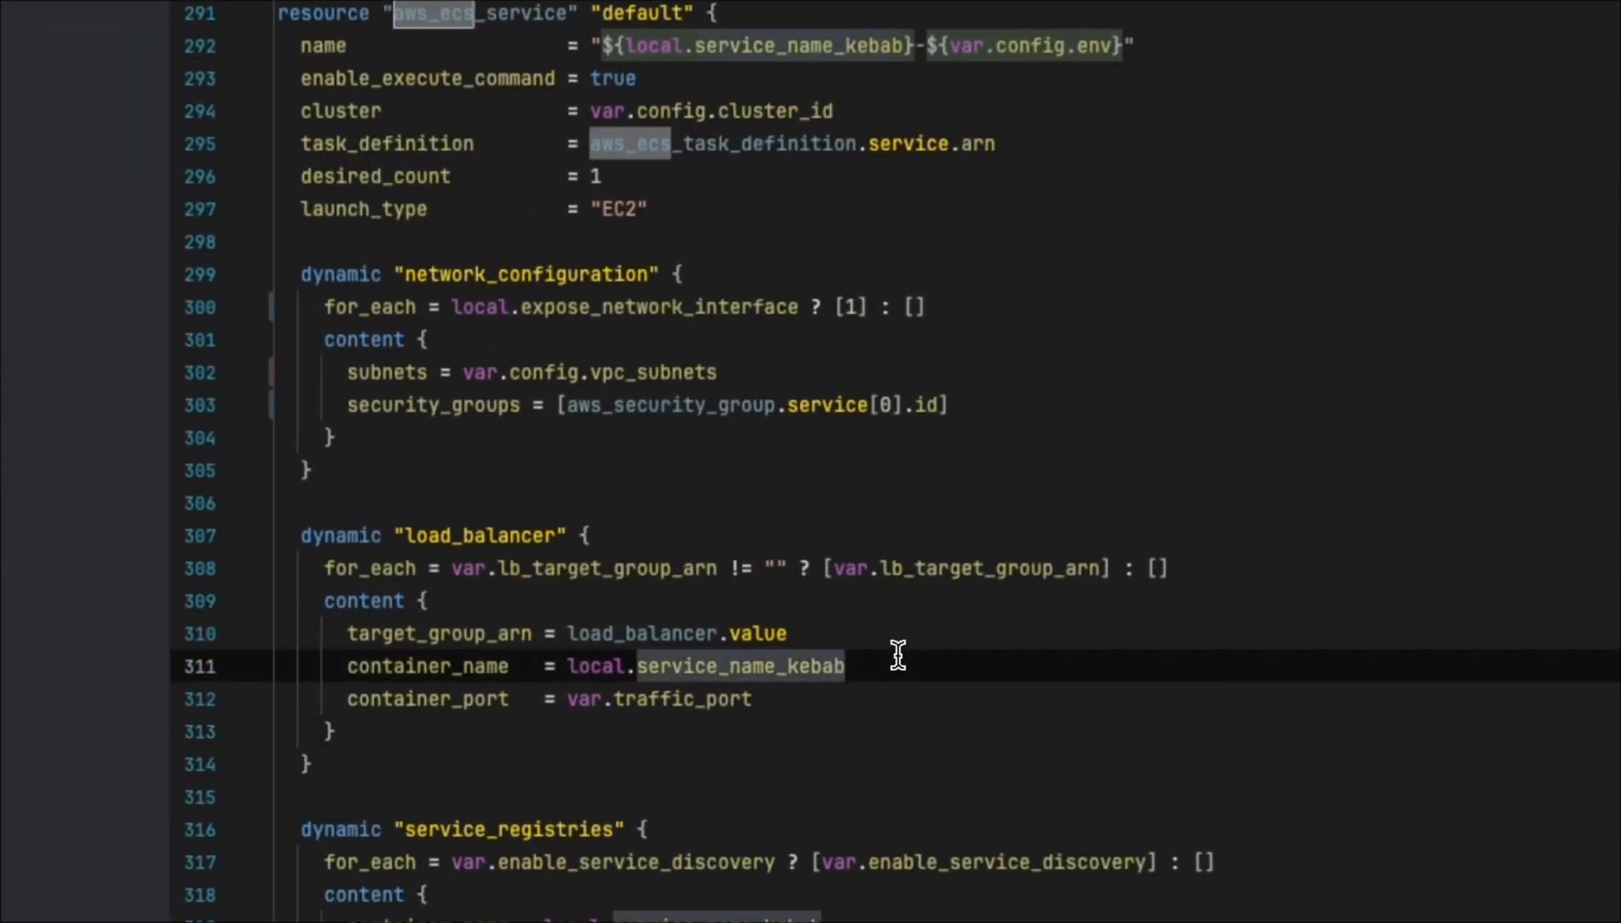
pyautogui.press('Down')
pyautogui.press('super+BackSpace')
pyautogui.doubleClick(1204, 306)
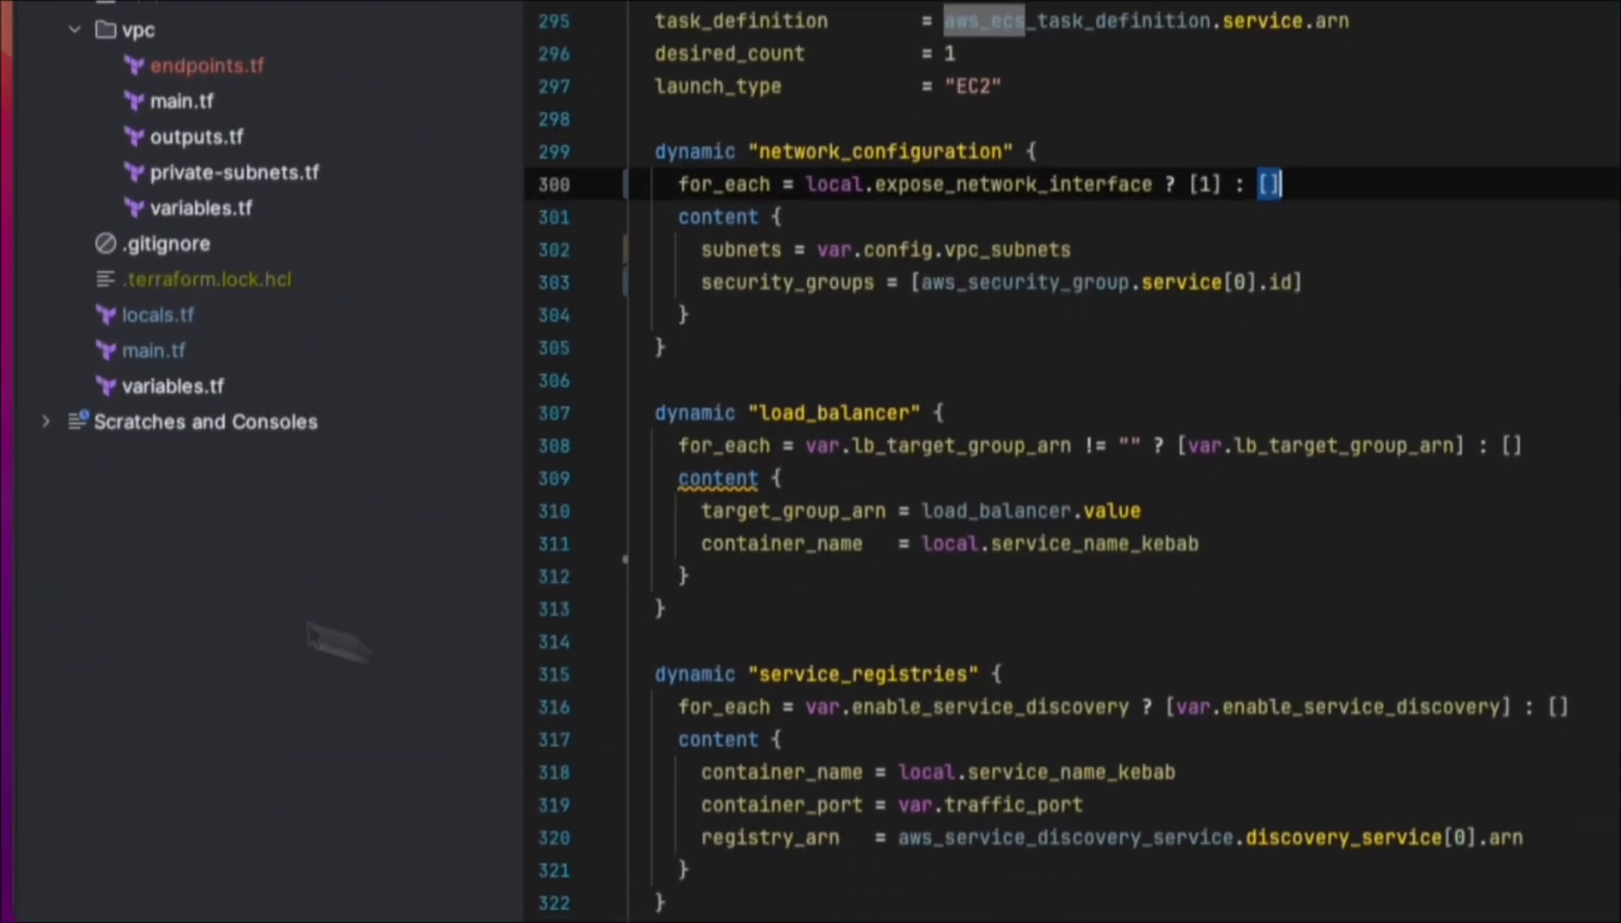
# Run terraform apply with container_port removed from the load_balancer block.
pyautogui.click(7, 653)
pyautogui.press('Up')
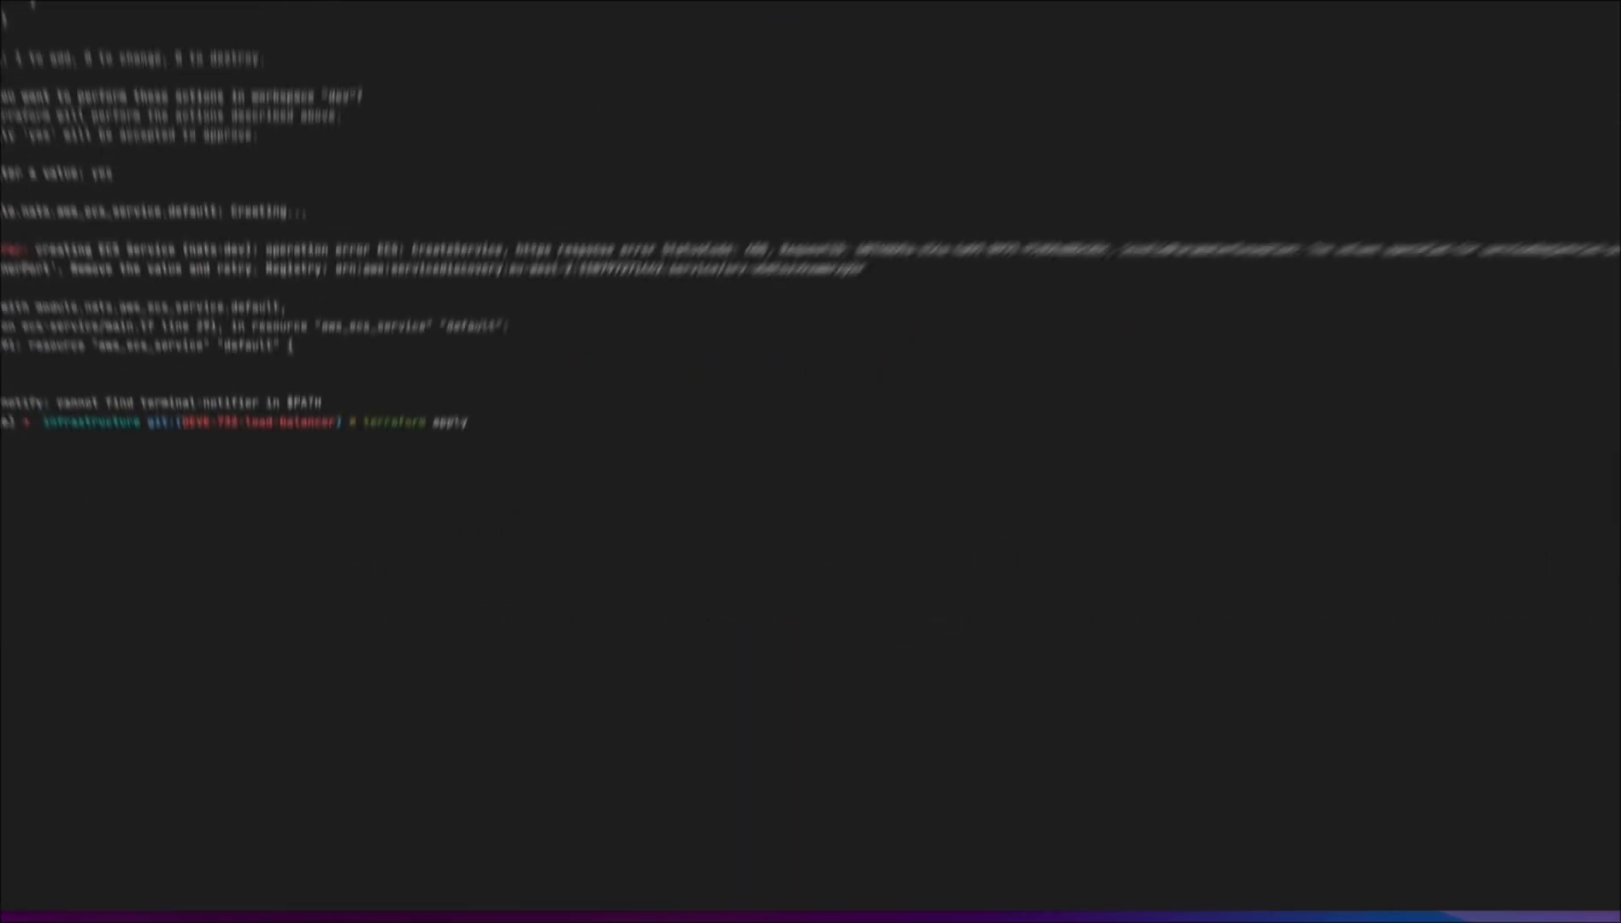
pyautogui.press('Return')
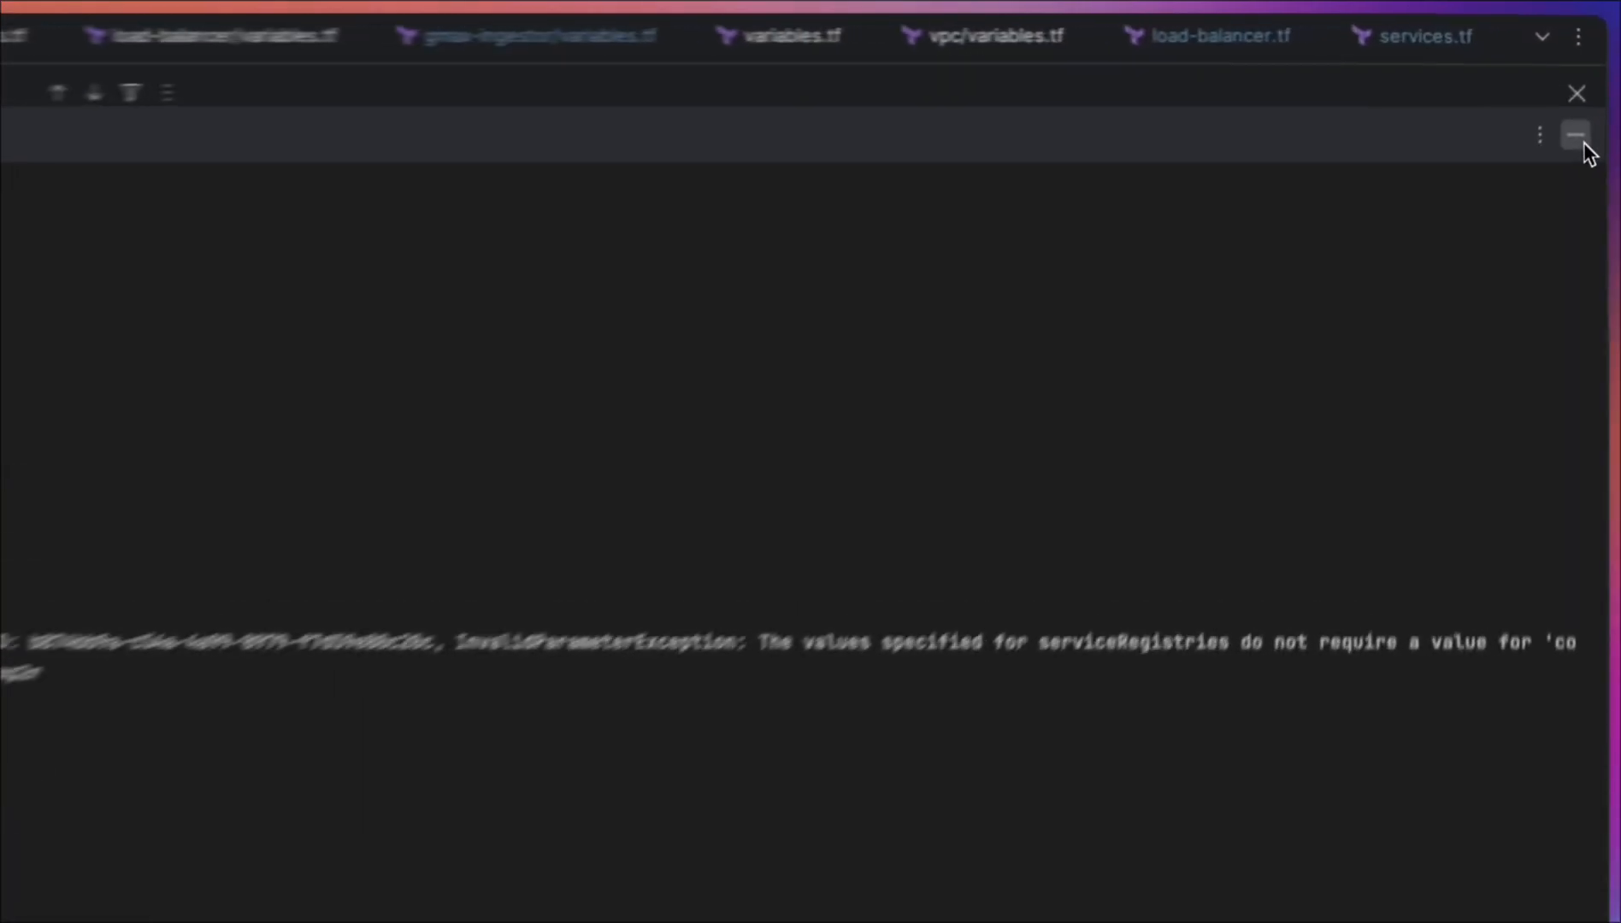
# Restore container_port in the load_balancer block and remove the container_port line from the service_registries block in ecs-service/main.tf.
pyautogui.click(1591, 77)
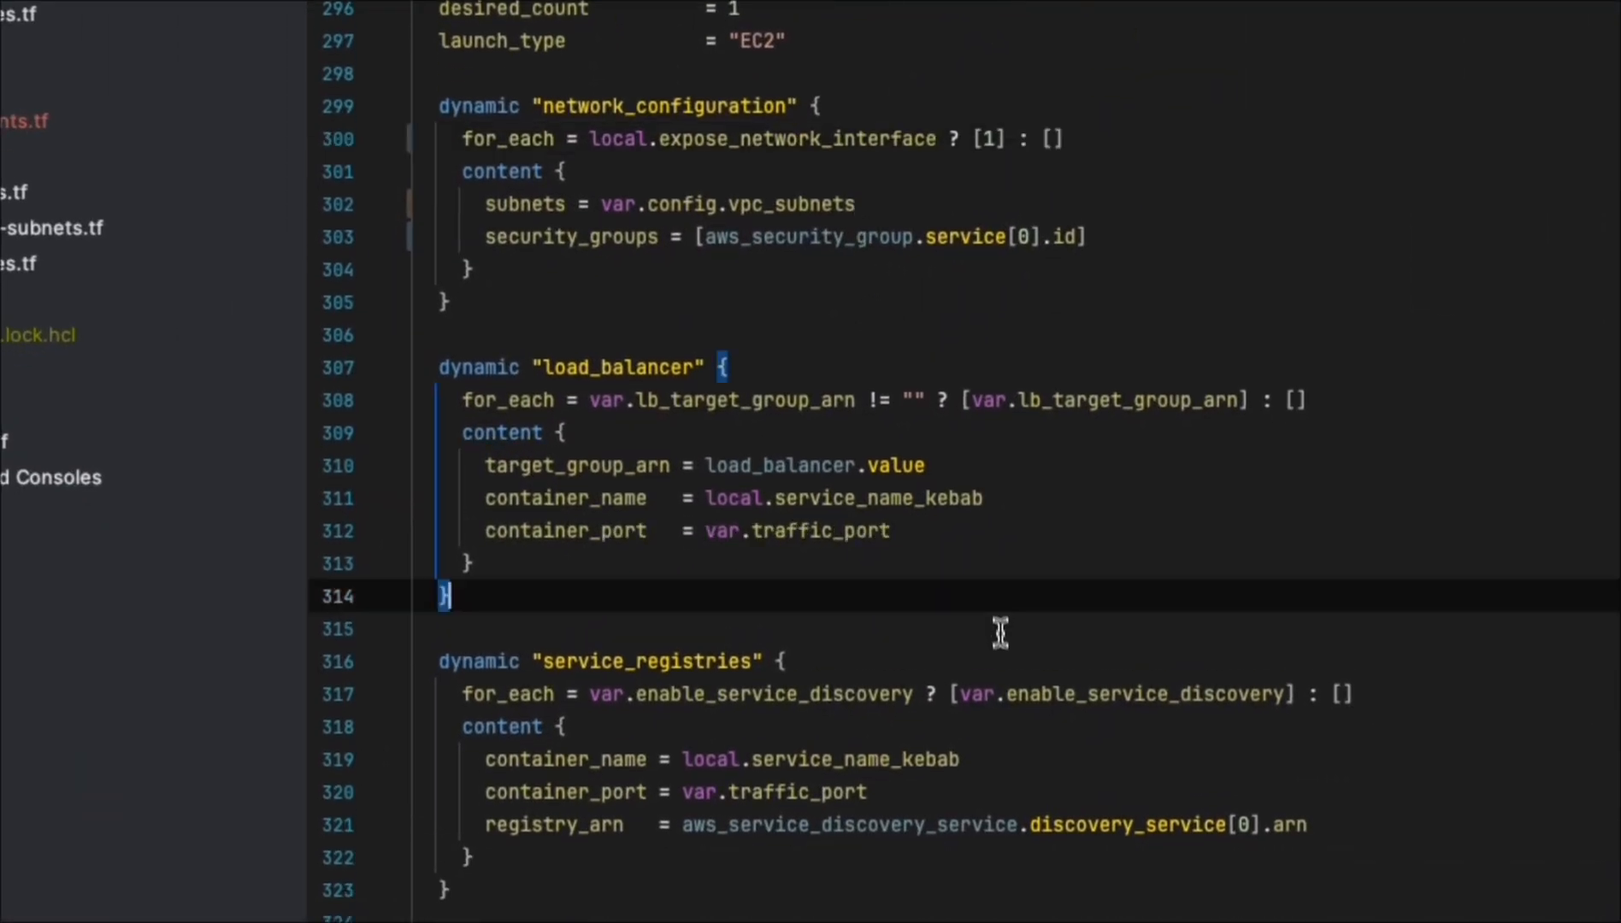
pyautogui.scroll(-1, 1000, 632)
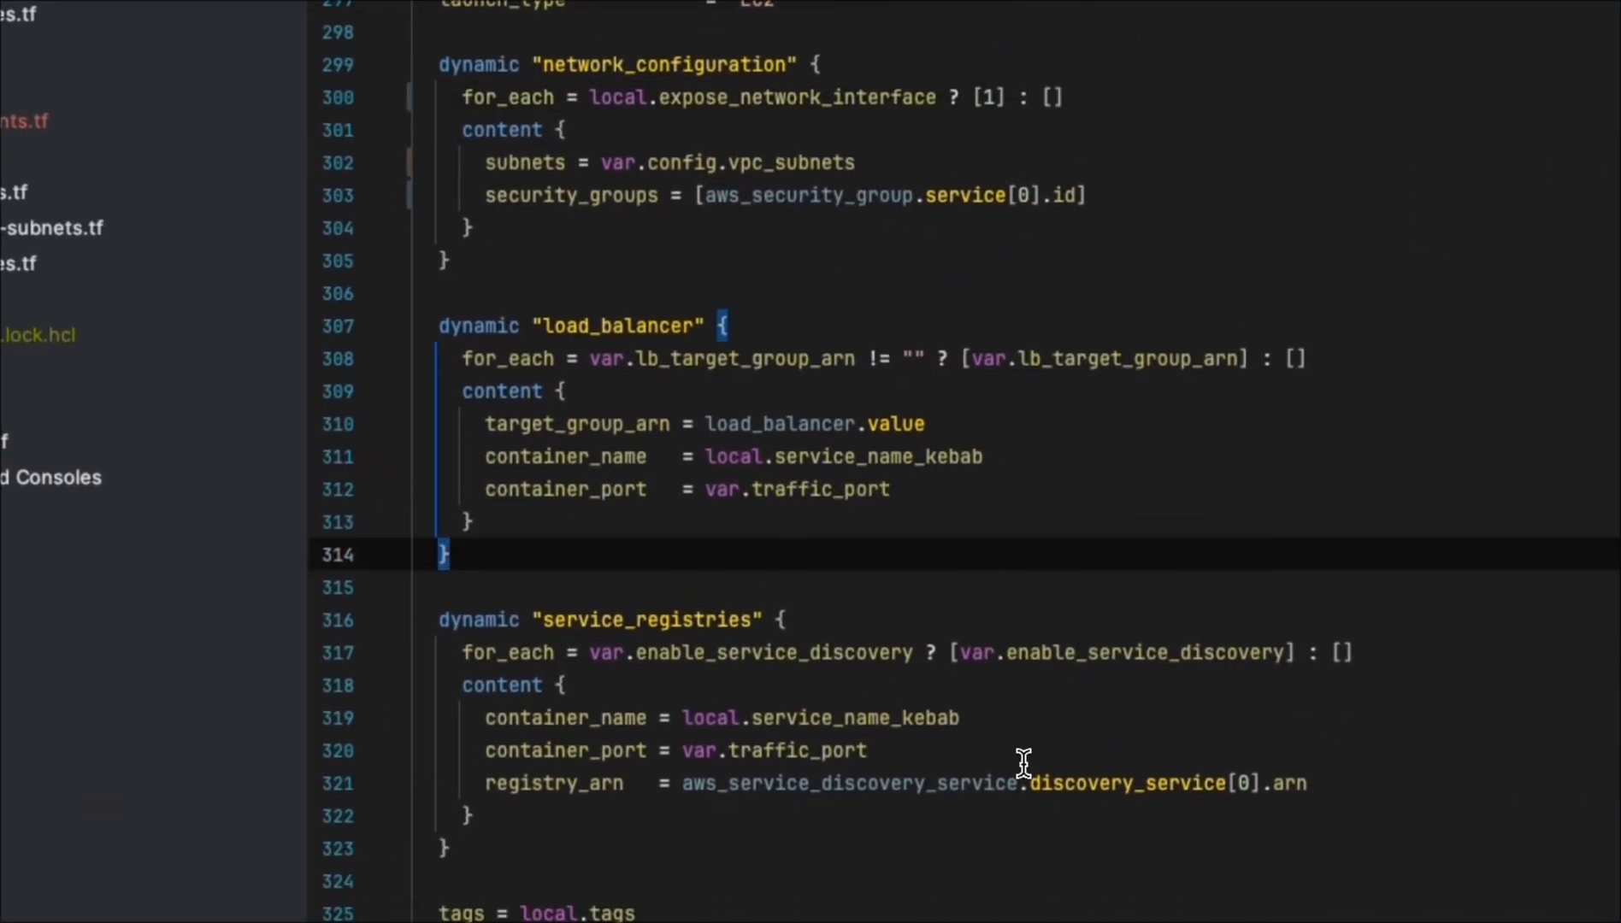
pyautogui.moveTo(1029, 781); pyautogui.dragTo(1028, 754)
pyautogui.click(1127, 567)
pyautogui.click(948, 749)
pyautogui.press('super+BackSpace')
pyautogui.click(684, 619)
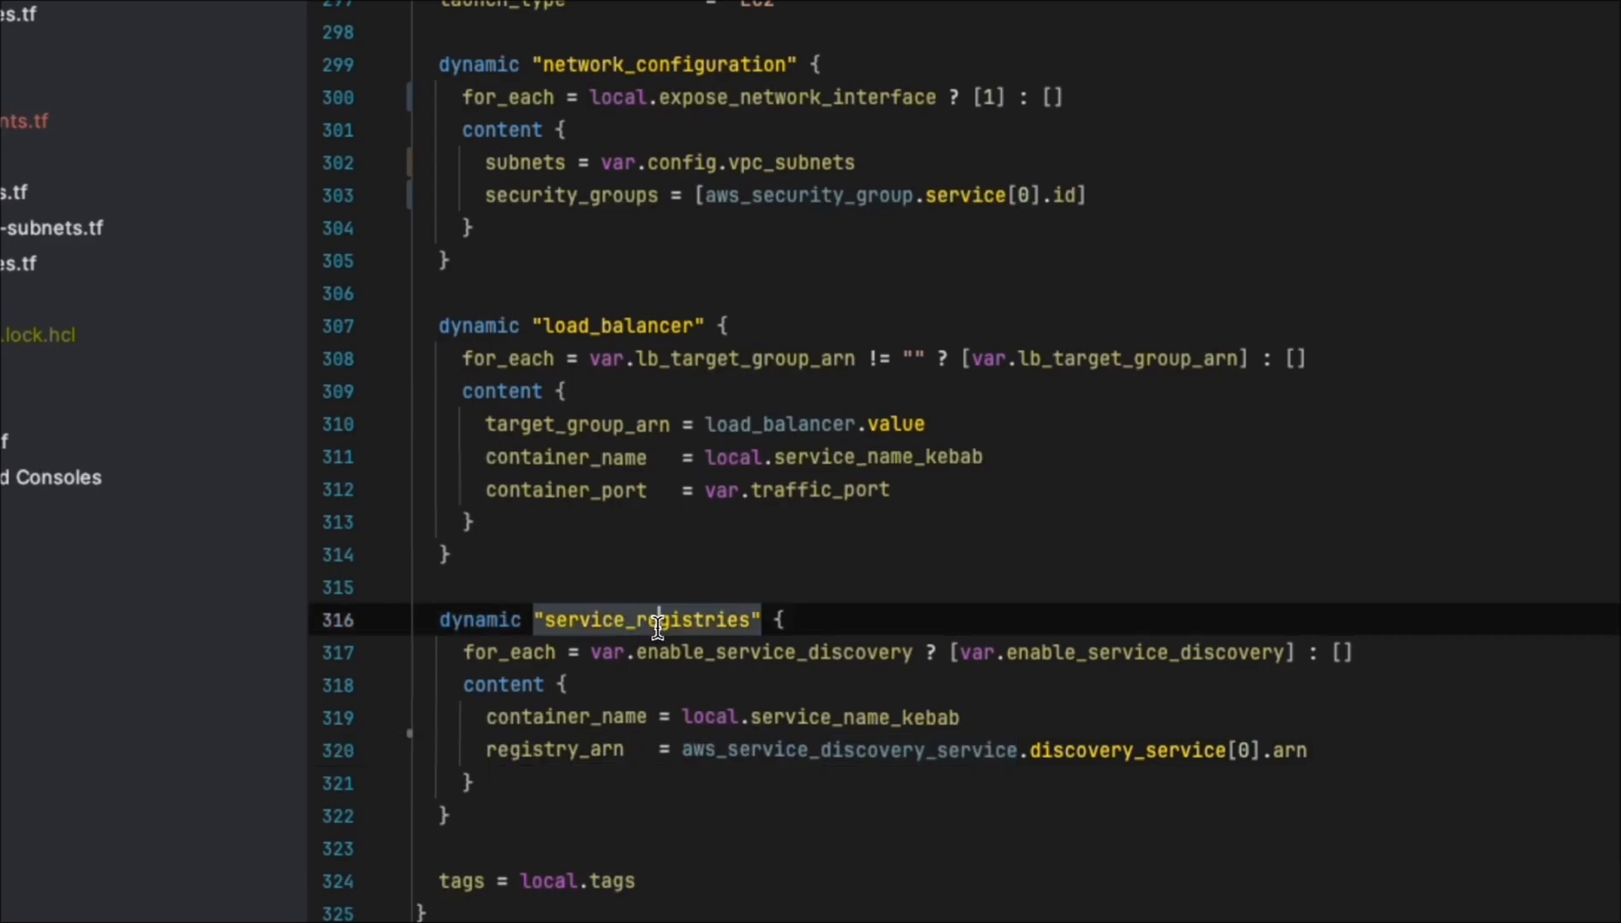
# Run terraform apply again with container_port removed from the service_registries block.
pyautogui.click(616, 357)
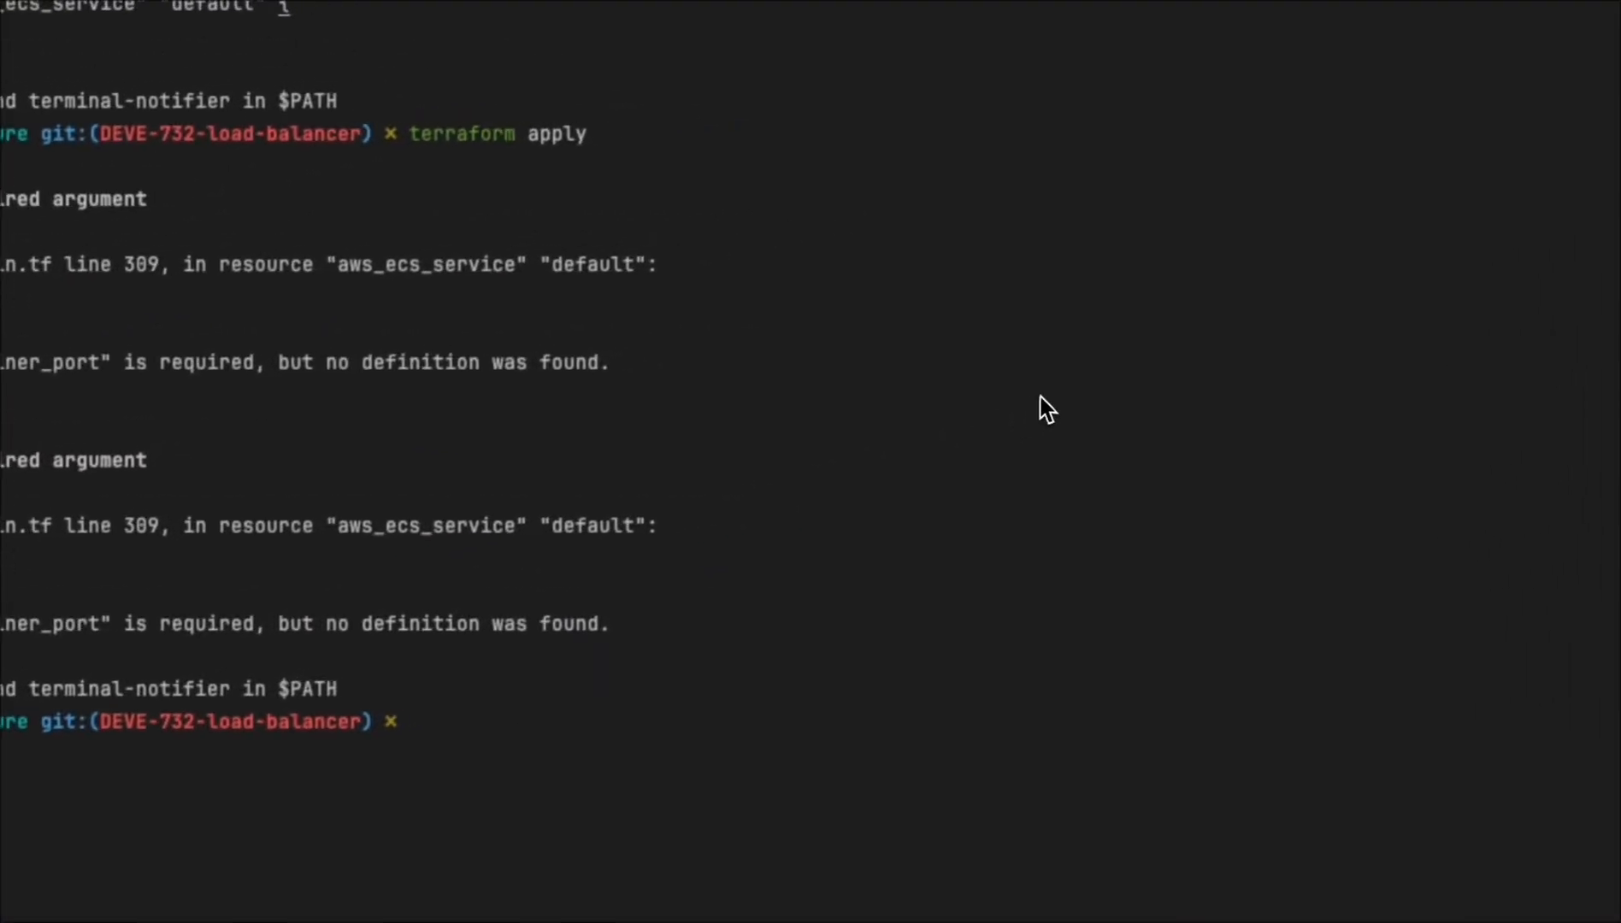
pyautogui.hotkey('ctrl', 'r')
pyautogui.press('Return')
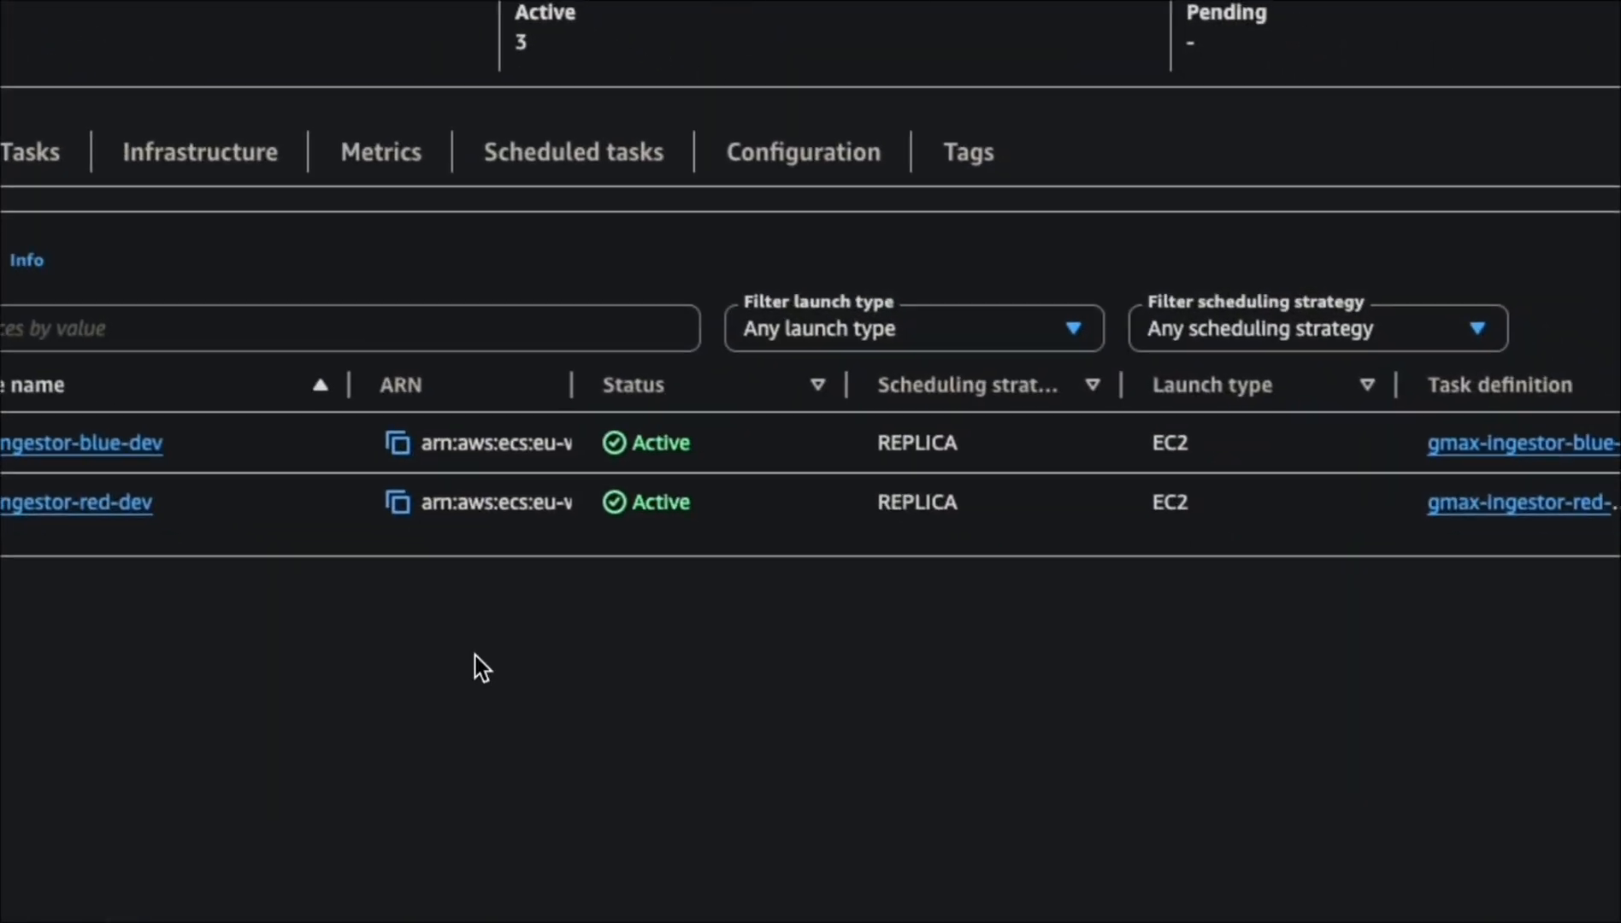
# Refresh the platform-dev cluster's services in the ECS console and open its task list.
pyautogui.click(1122, 365)
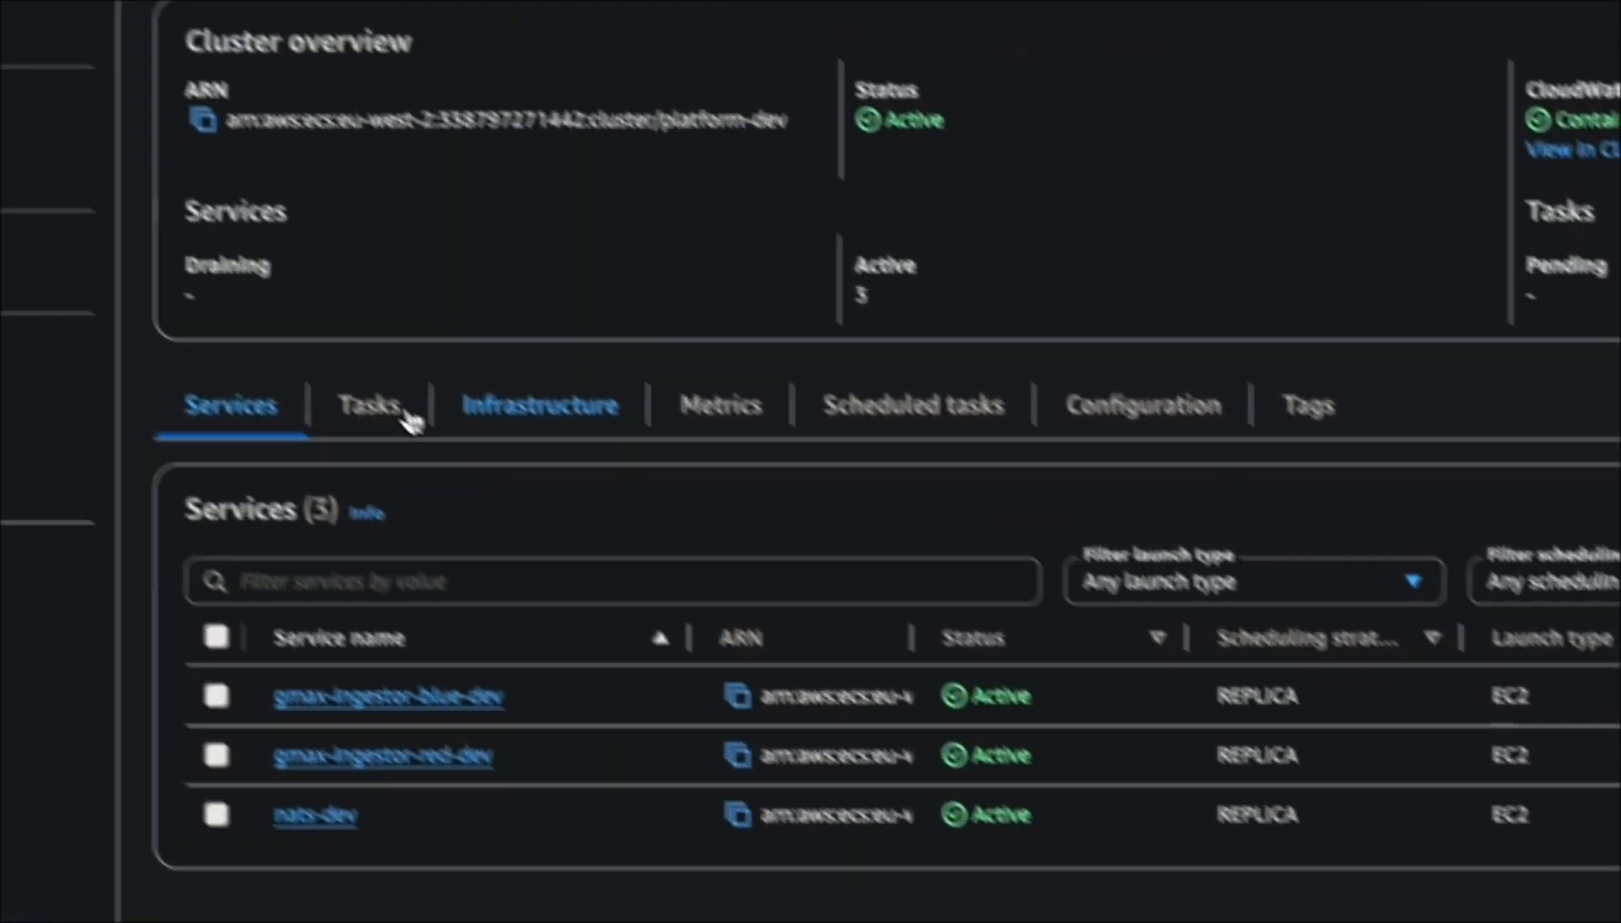
pyautogui.click(402, 415)
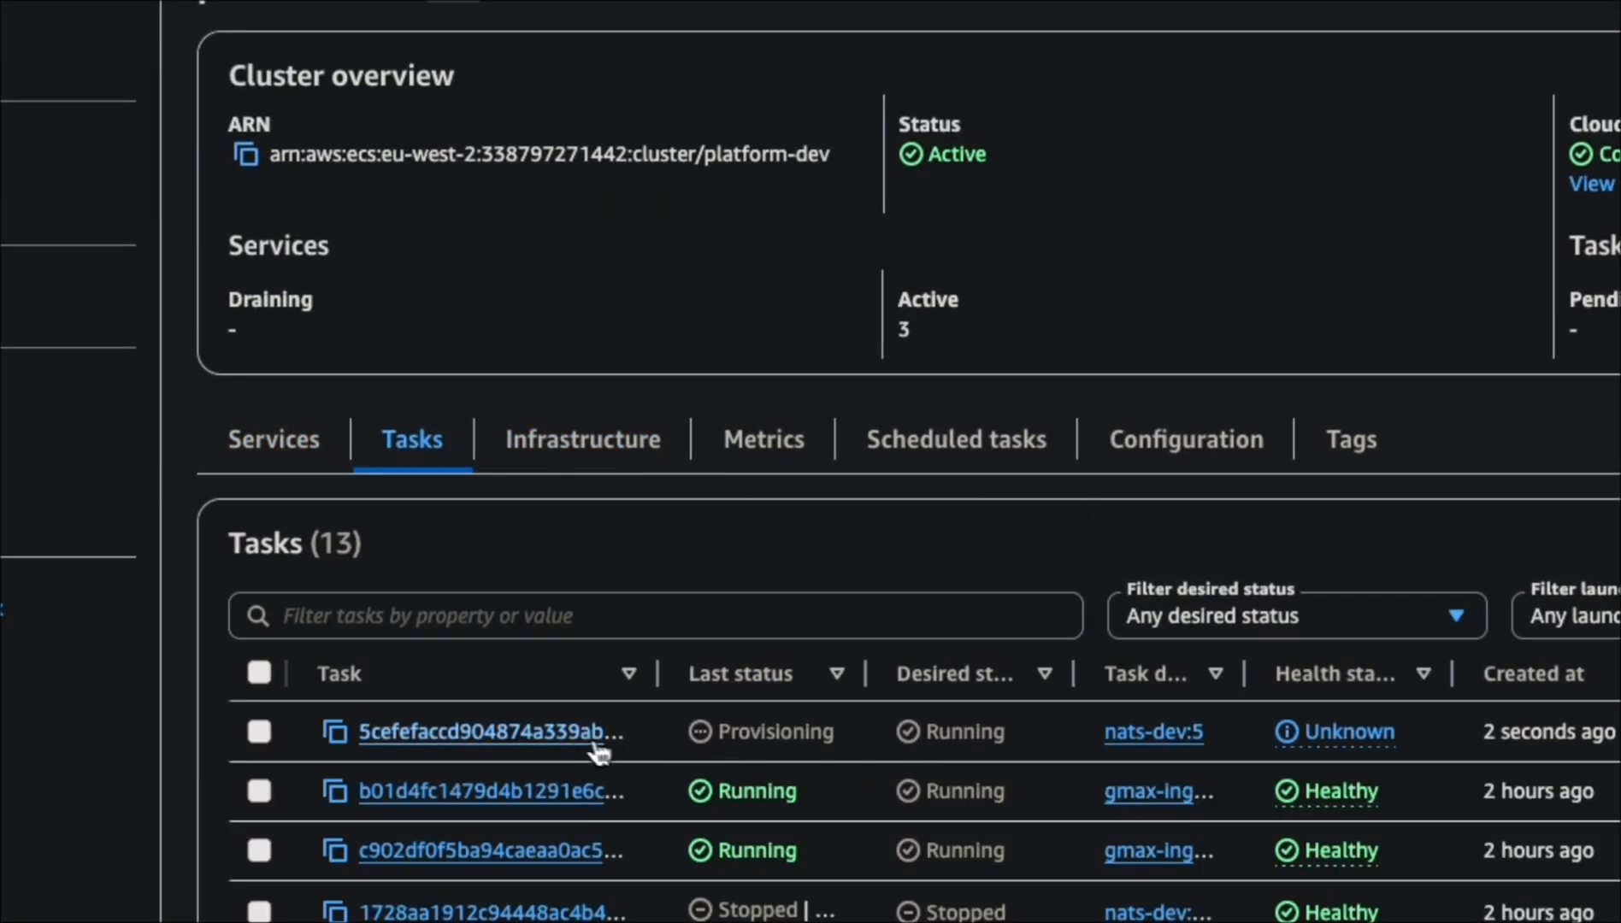
# Examine the configuration and logs of the newest nats-dev:5 task, retrying the log retrieval, and return to the task list.
pyautogui.click(562, 732)
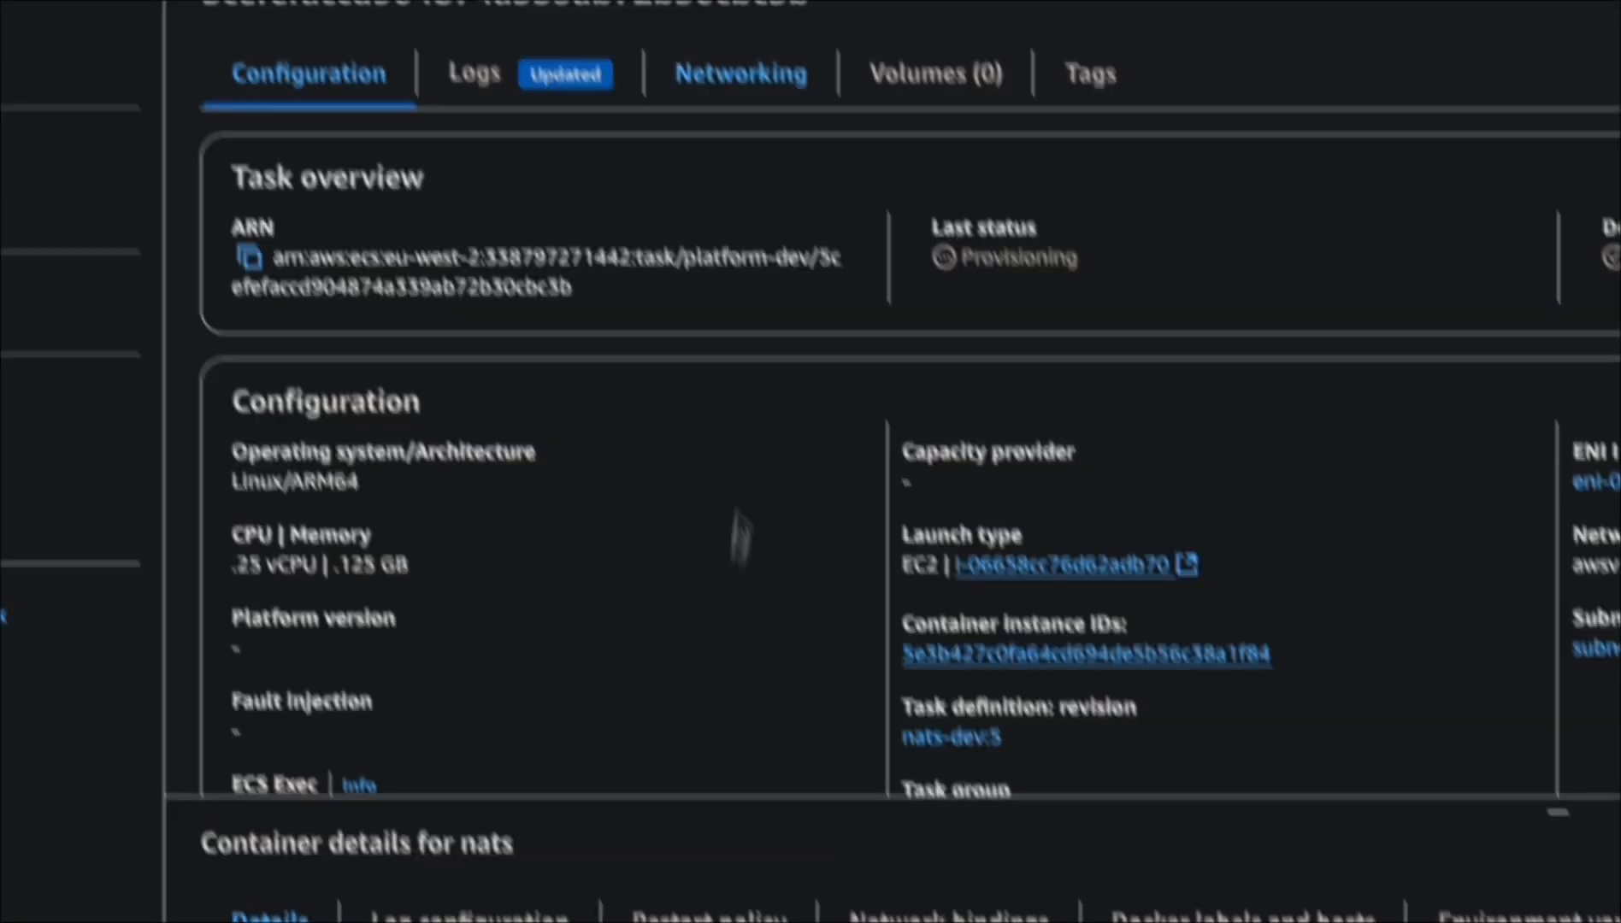
pyautogui.click(624, 306)
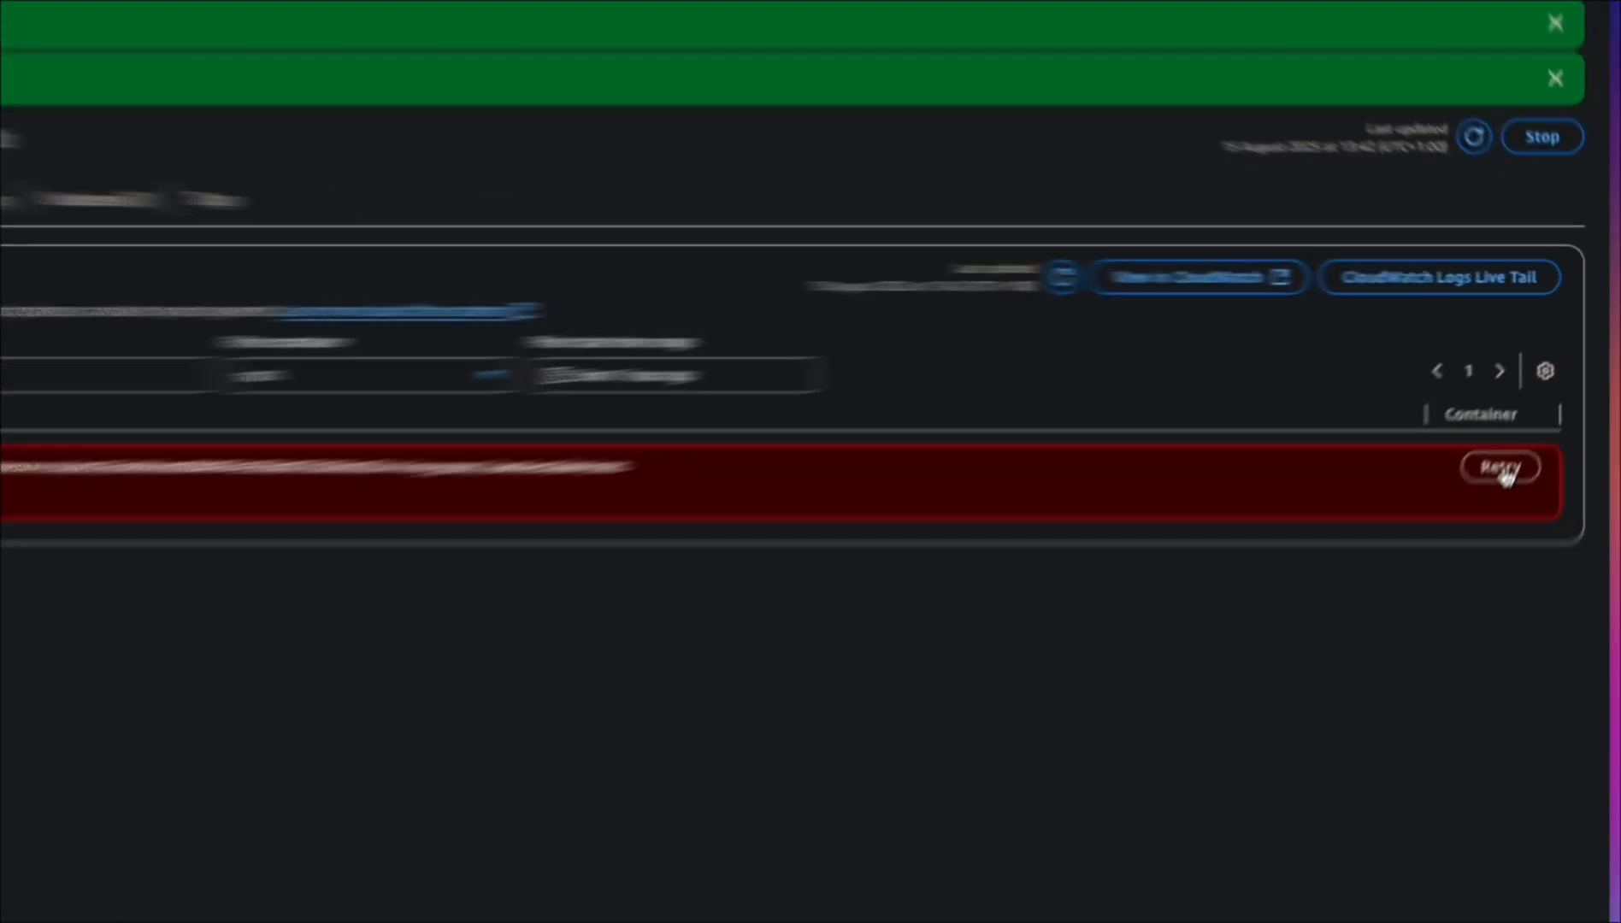
pyautogui.click(1538, 408)
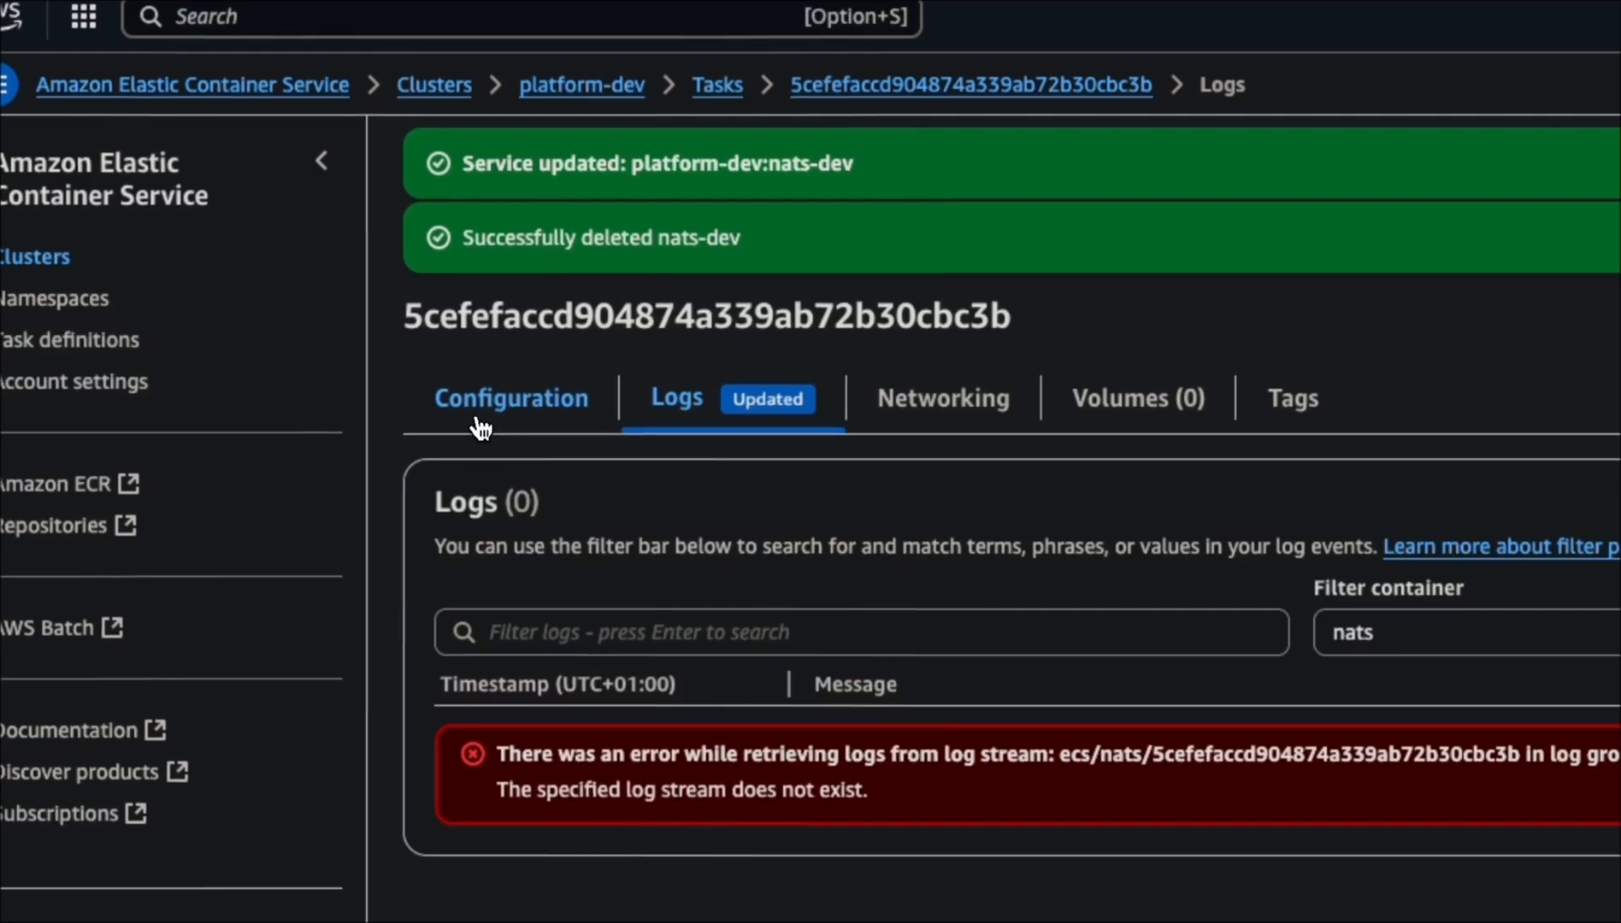
pyautogui.click(480, 424)
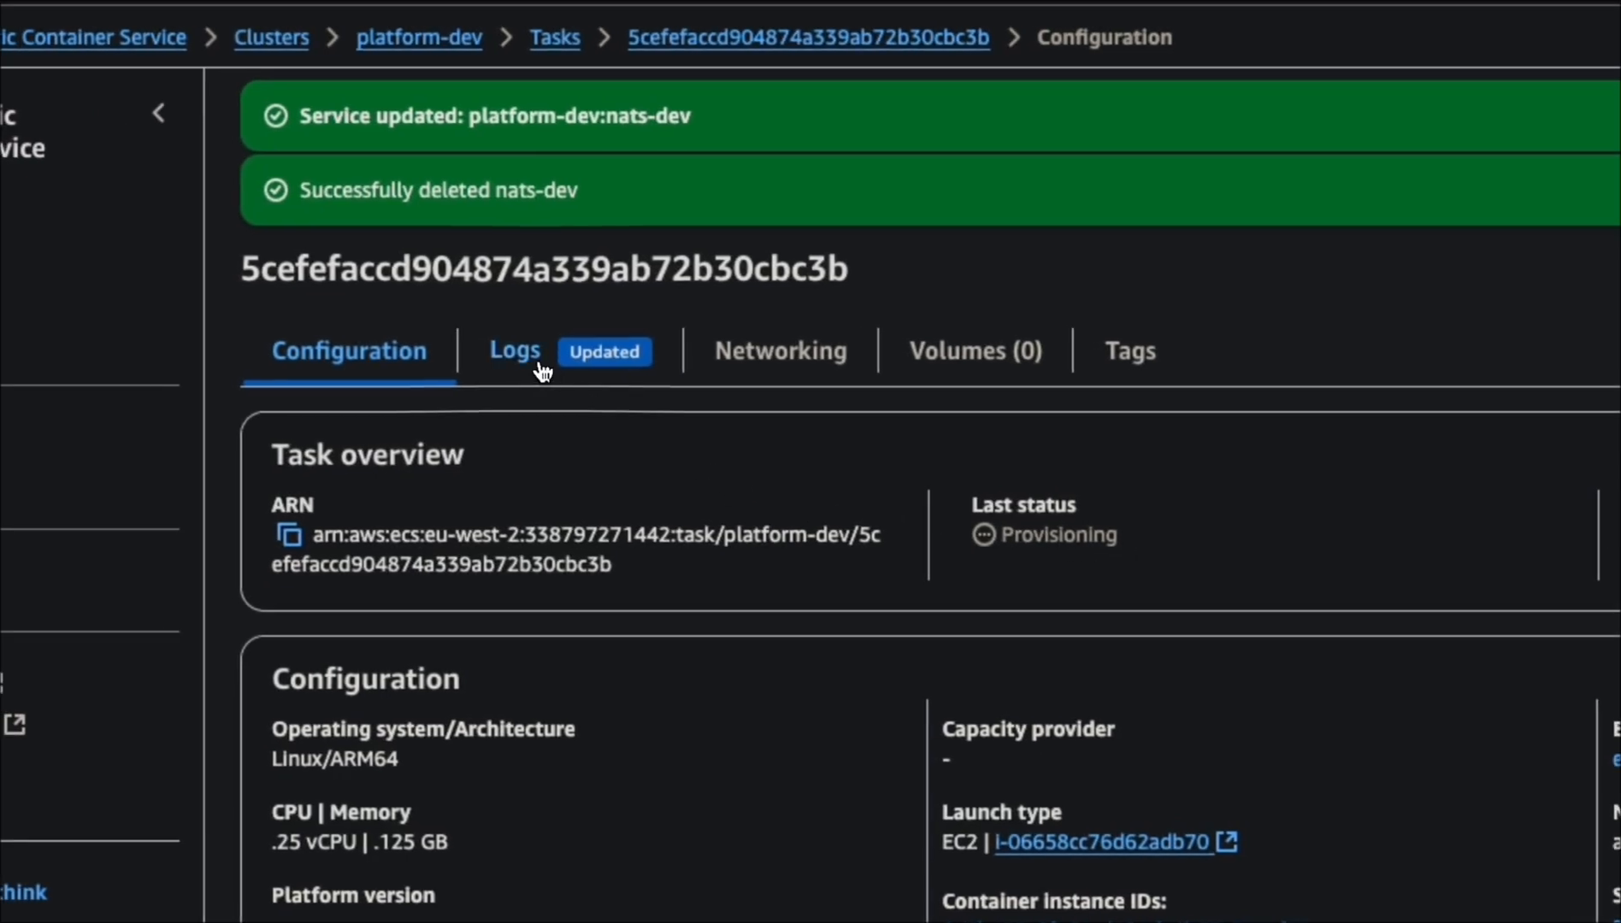
pyautogui.click(543, 371)
pyautogui.click(349, 351)
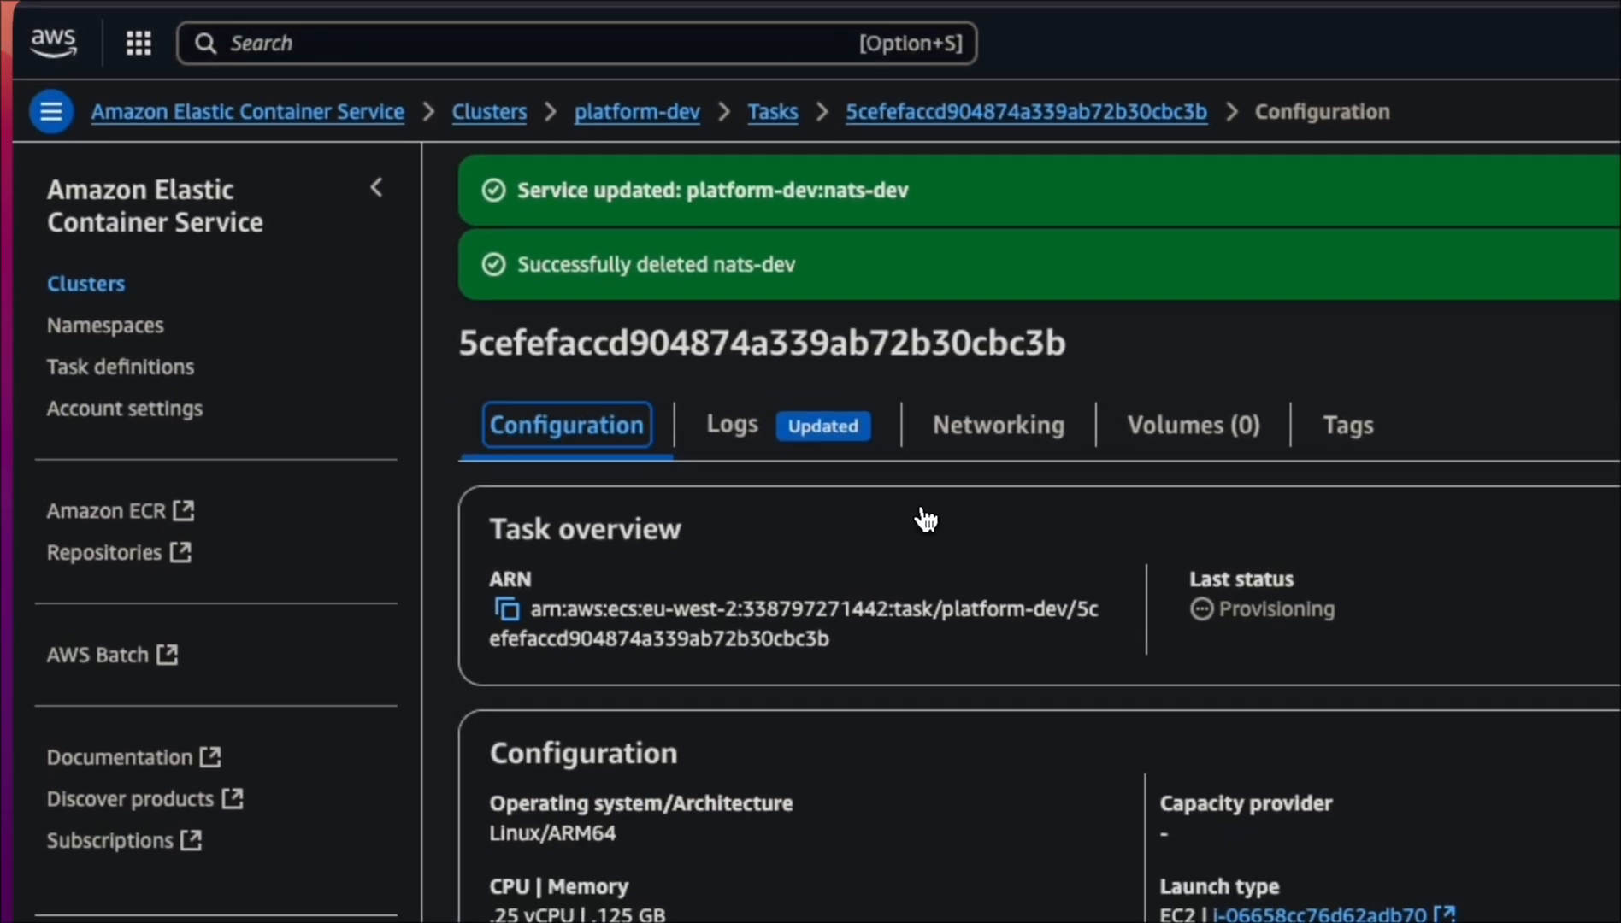
pyautogui.press('Right')
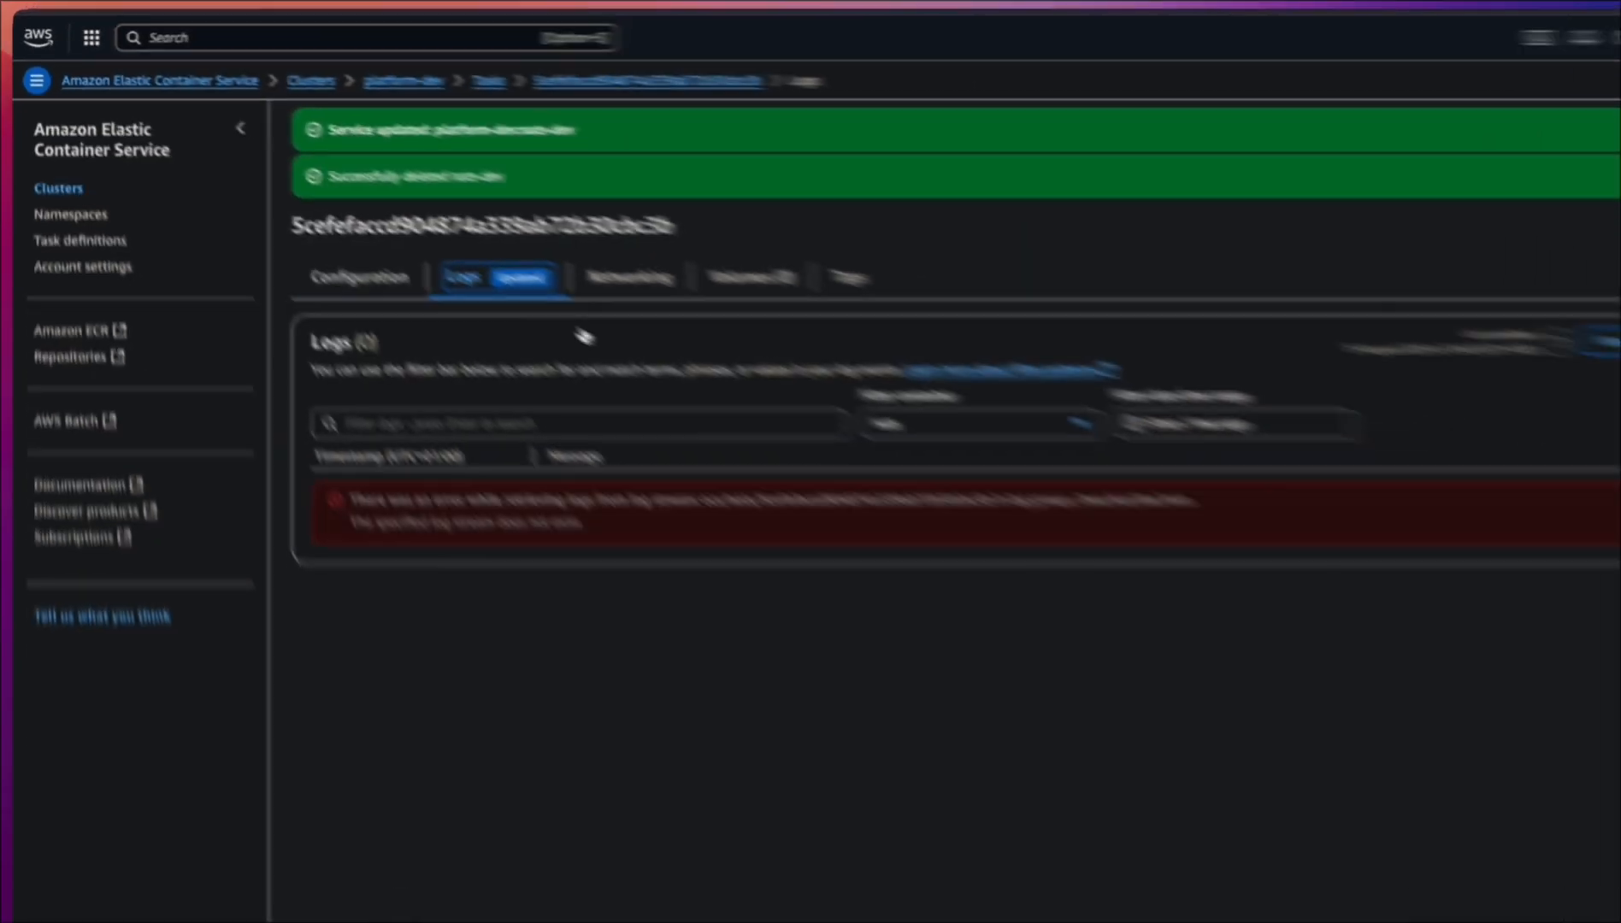
pyautogui.press('super+Left')
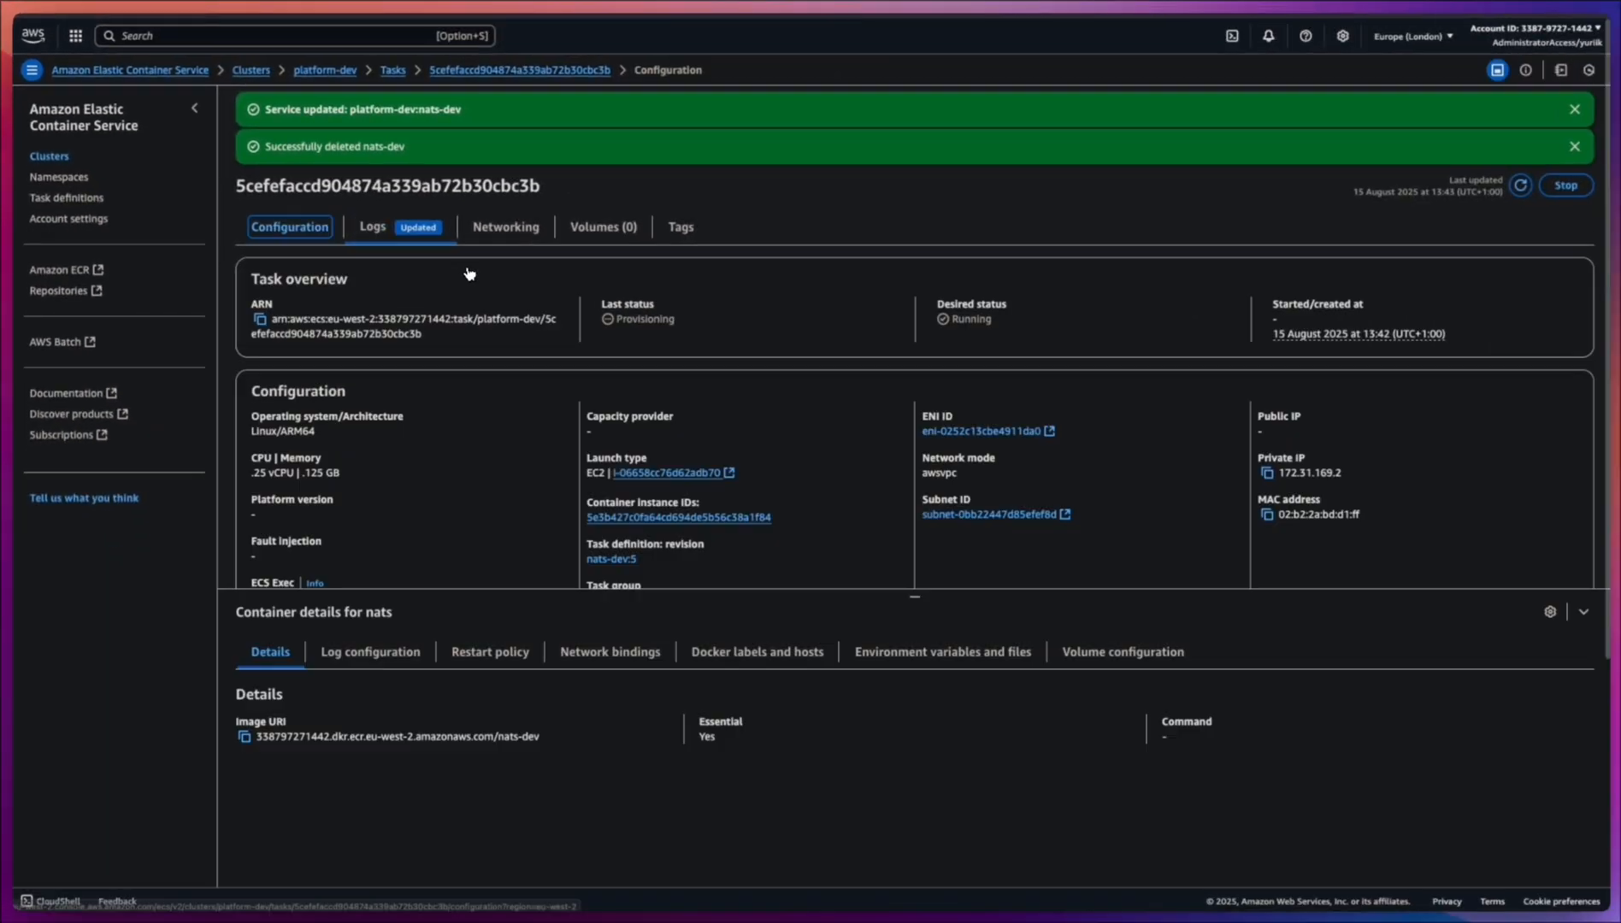
pyautogui.press('super+Left')
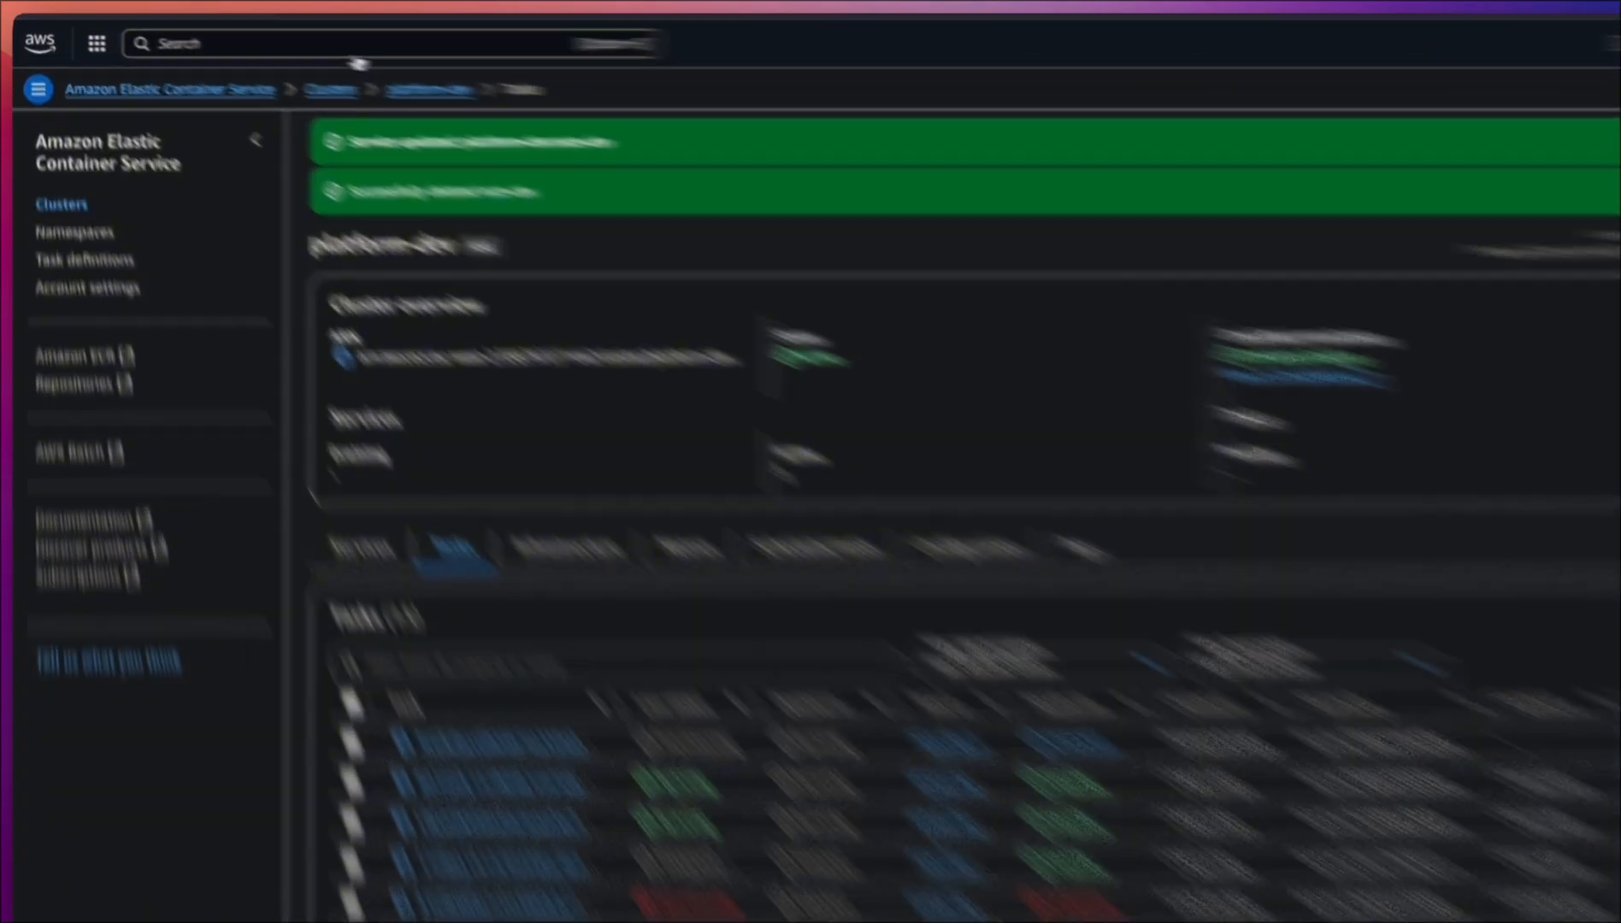
# Switch to the EC2 console and open the udp-ingestors-dev load balancer.
pyautogui.click(262, 36)
pyautogui.write('ec2')
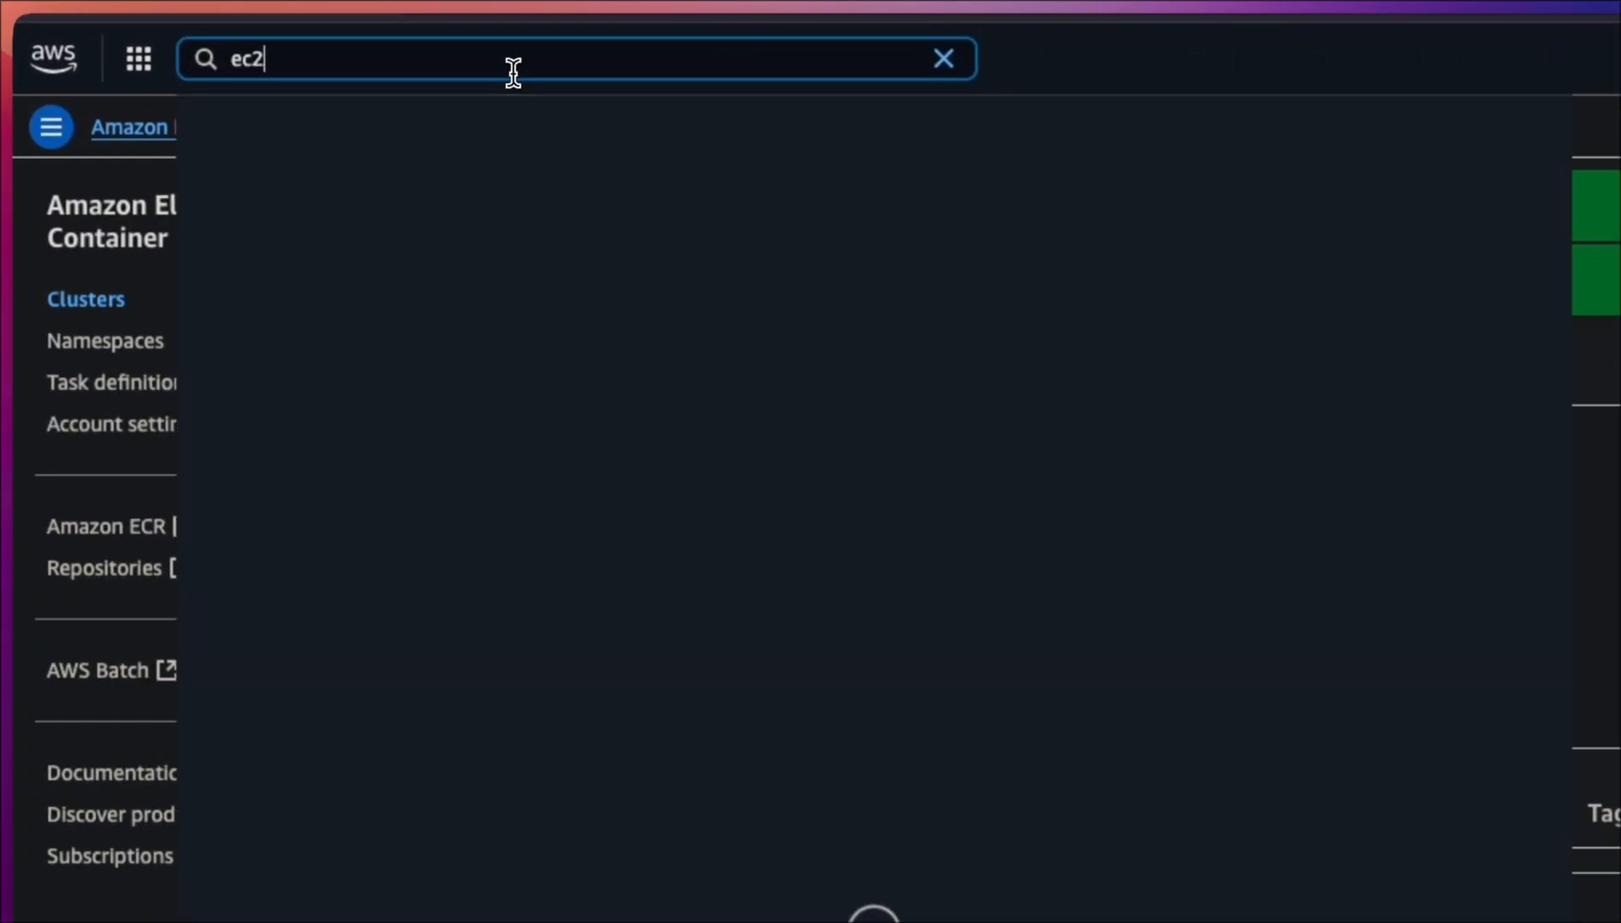
pyautogui.click(656, 224)
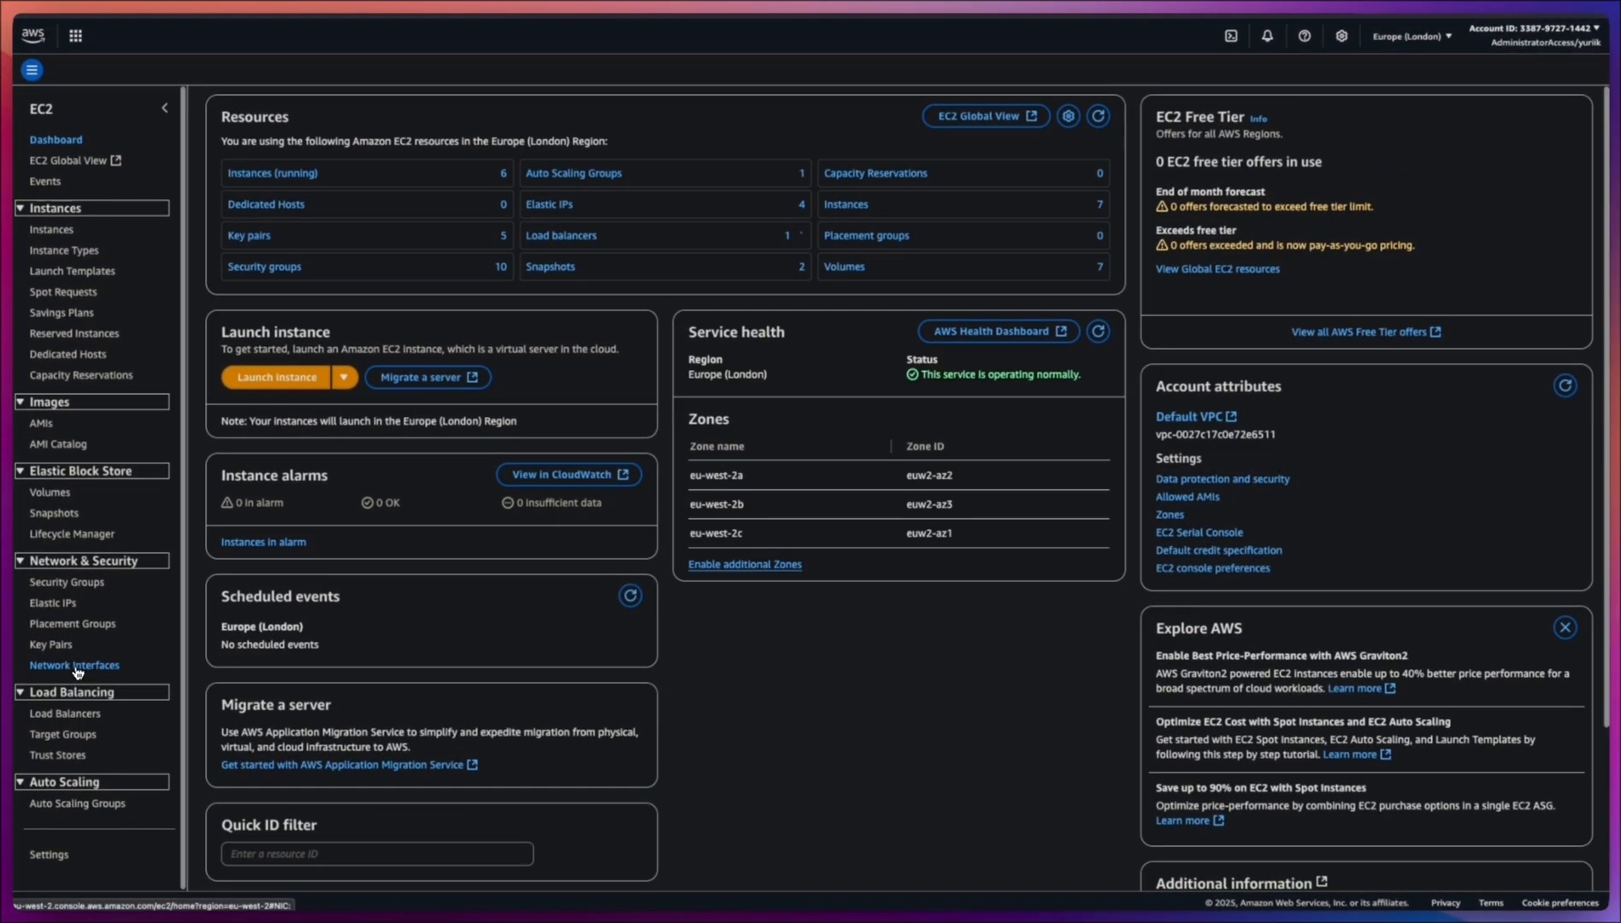
pyautogui.click(68, 714)
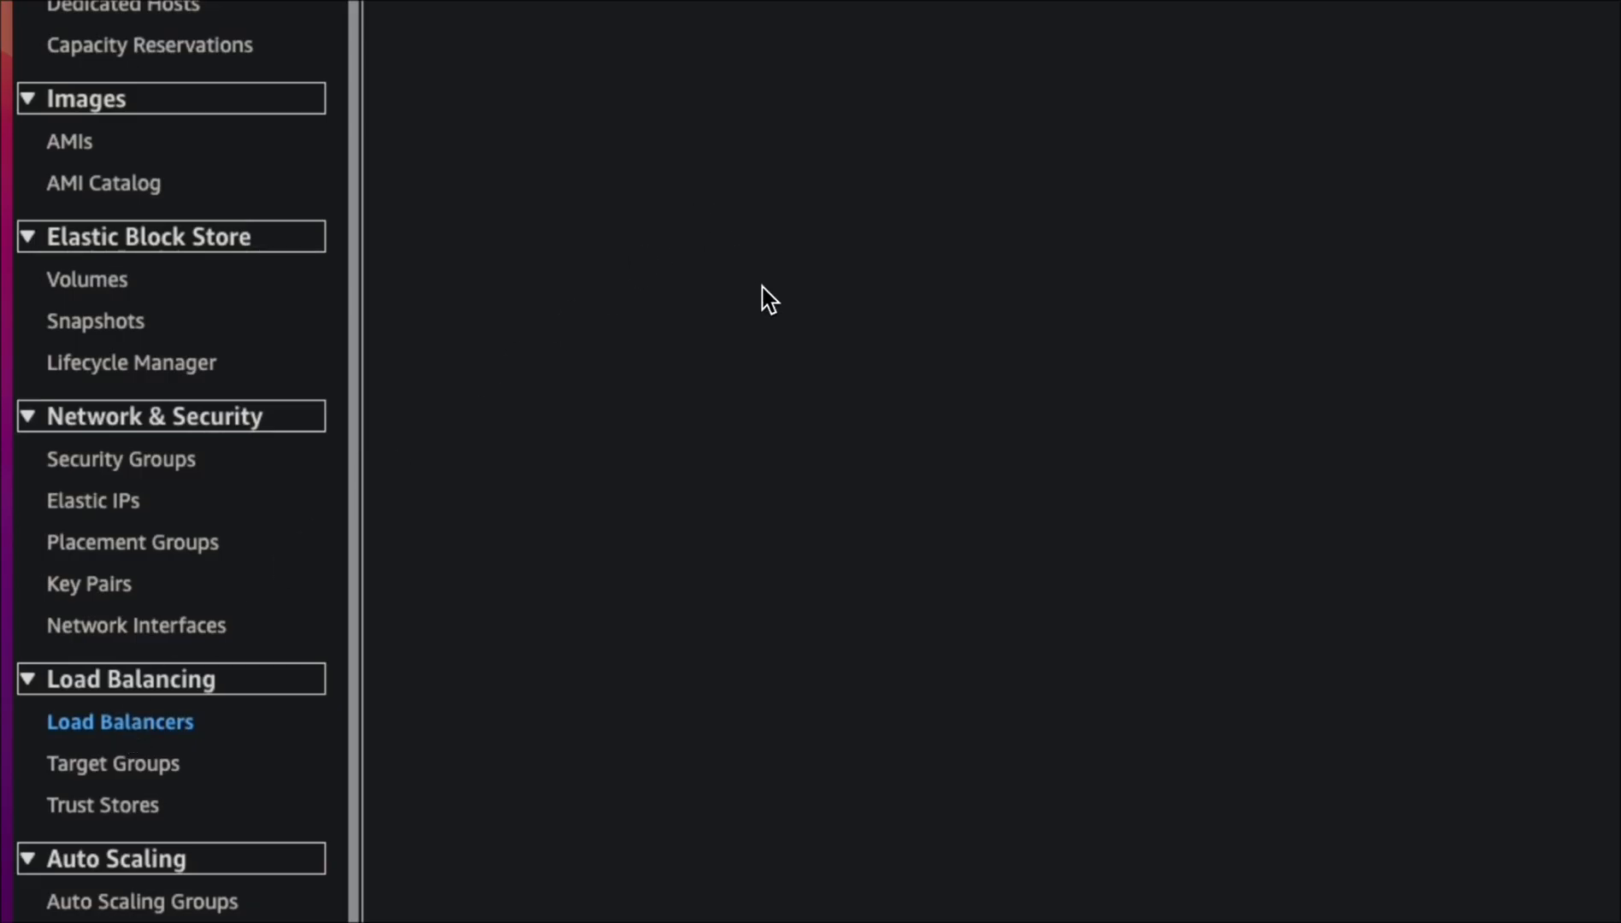
pyautogui.click(588, 284)
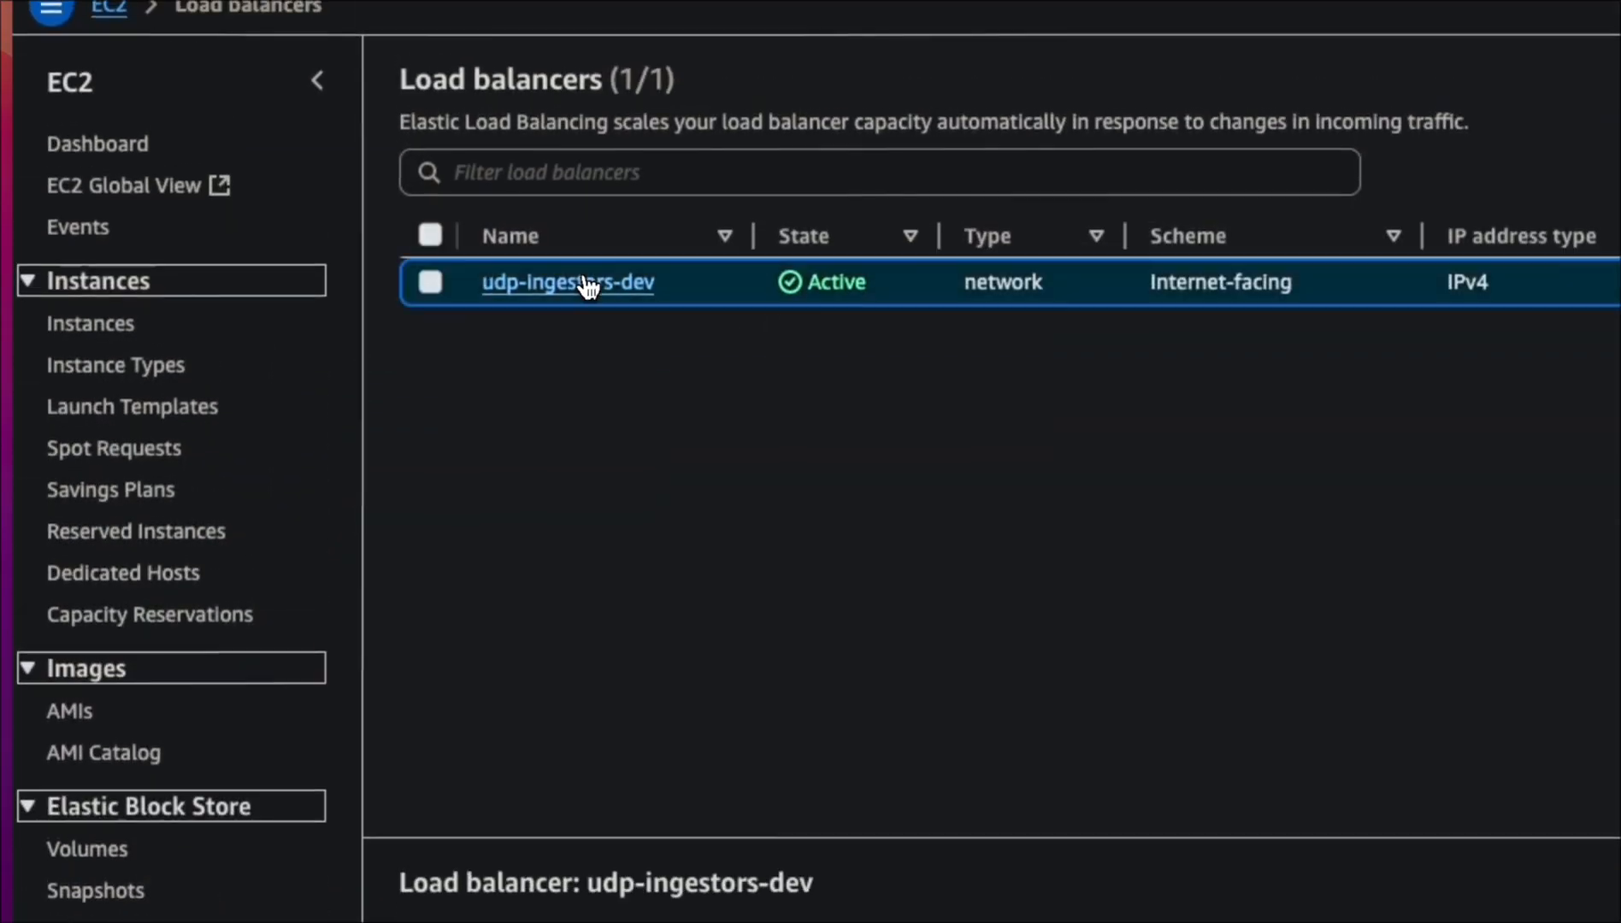
pyautogui.click(588, 284)
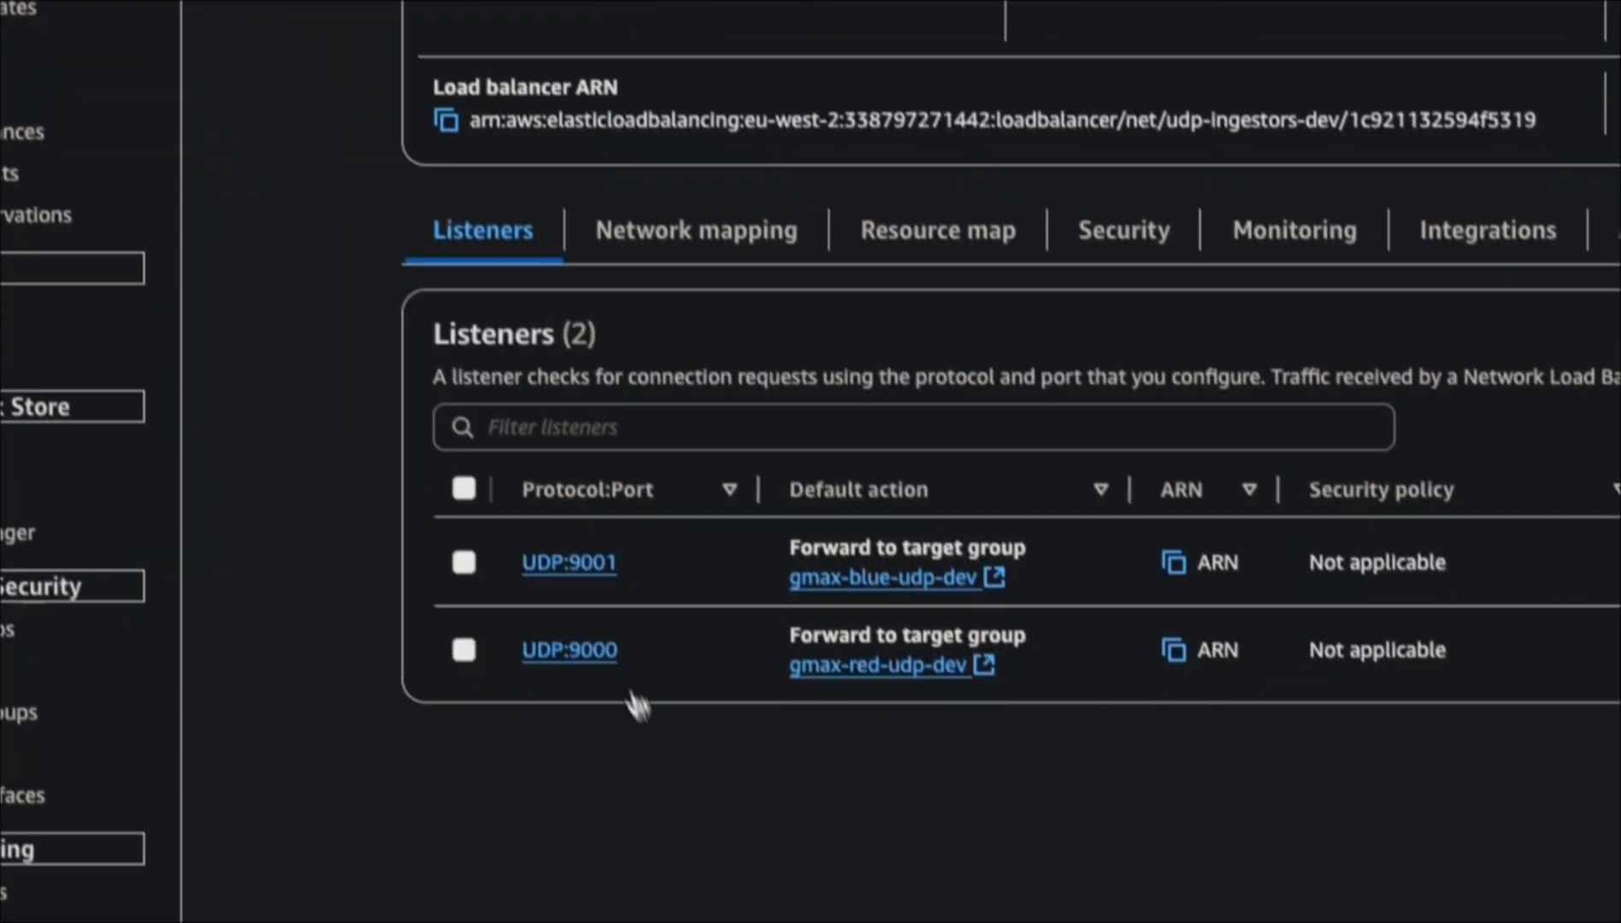
# Check the health of the registered targets in the gmax-blue-udp-dev and gmax-red-udp-dev target groups.
pyautogui.click(877, 563)
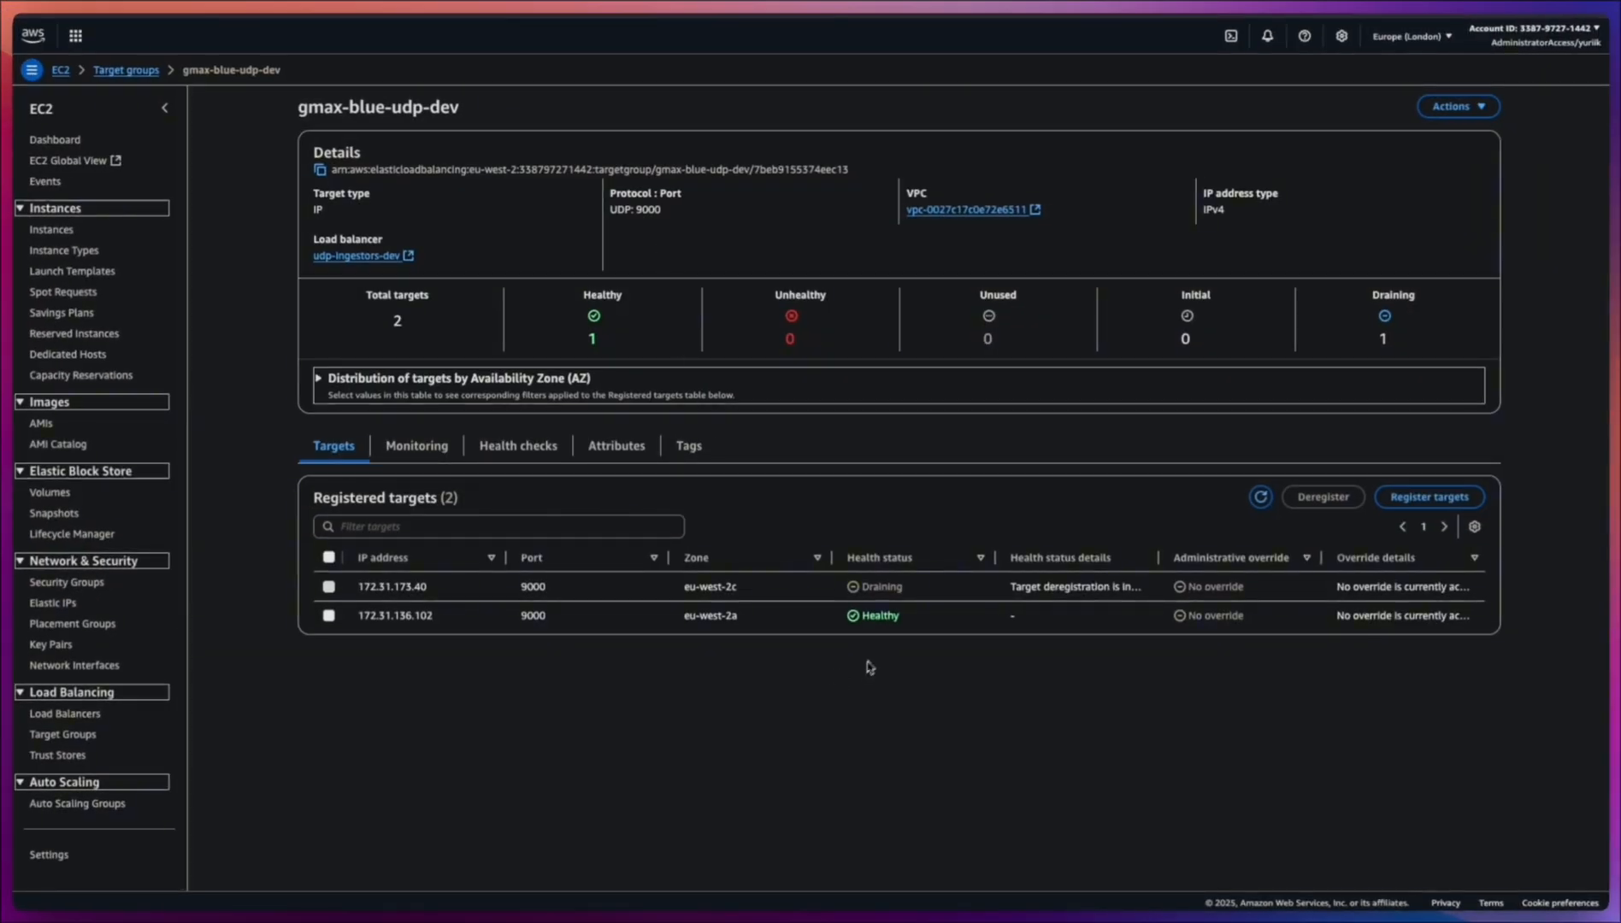
pyautogui.press('super+w')
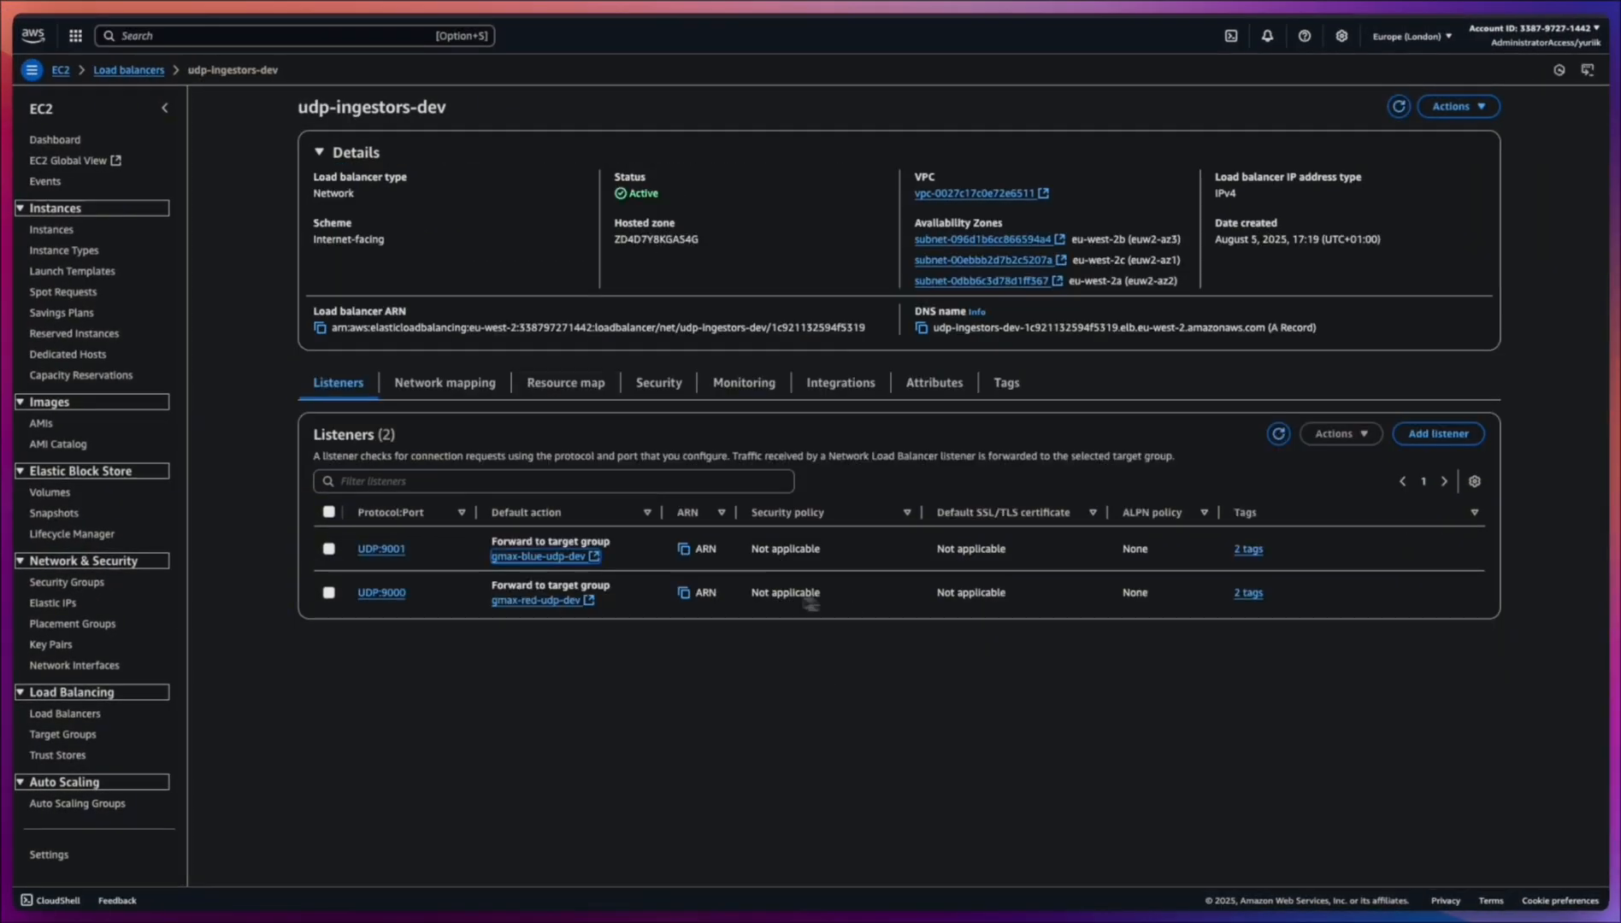
pyautogui.click(568, 601)
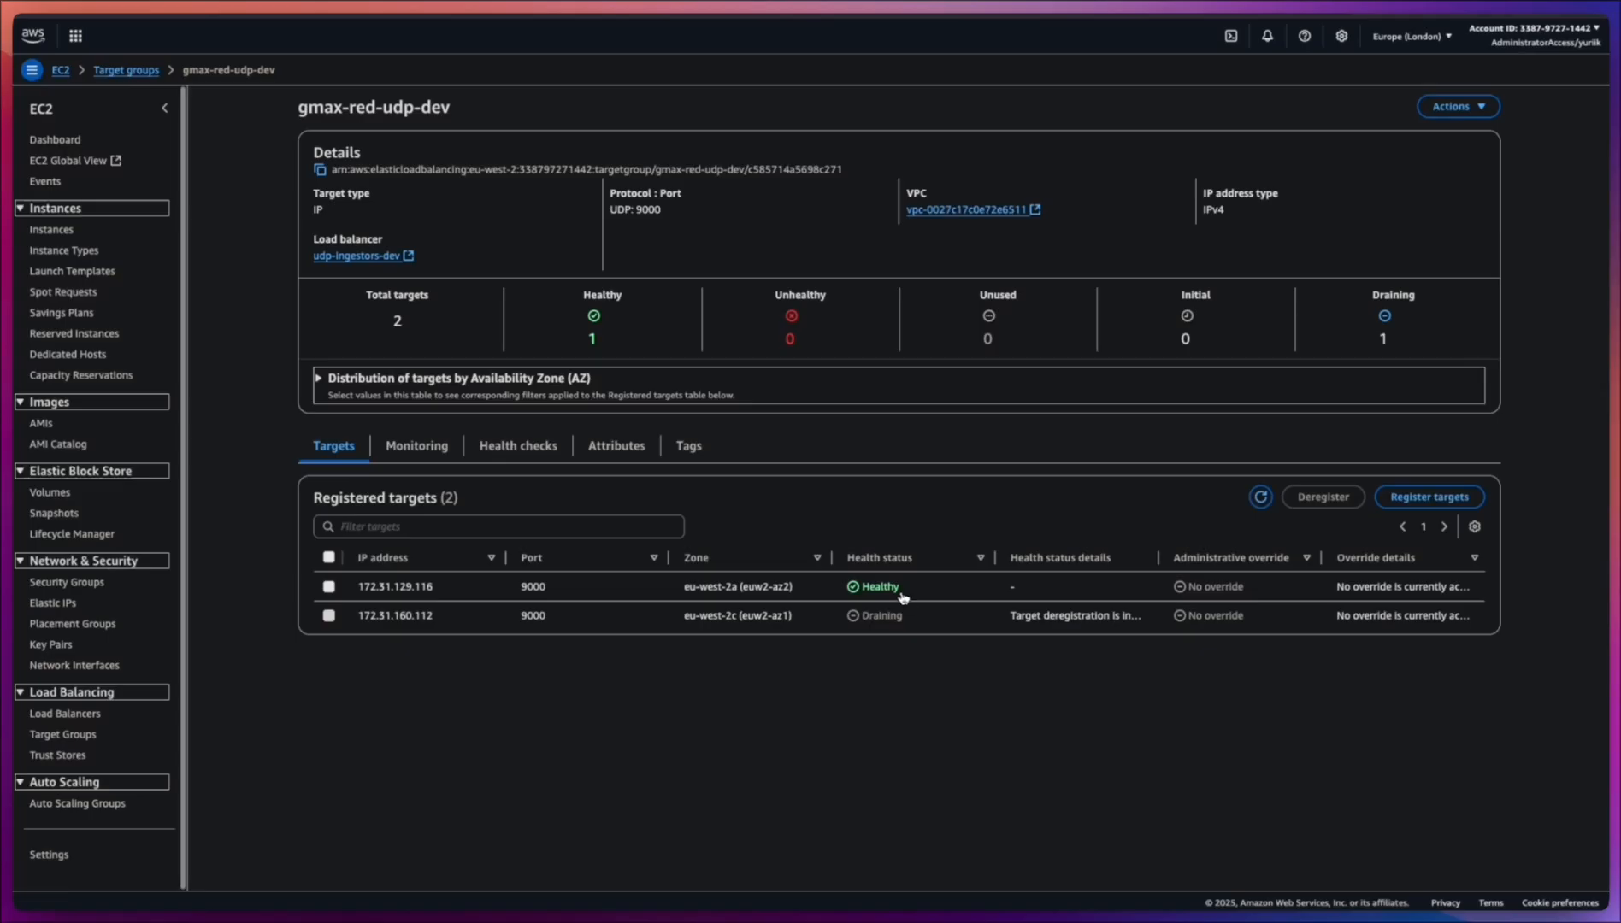
pyautogui.press('super+w')
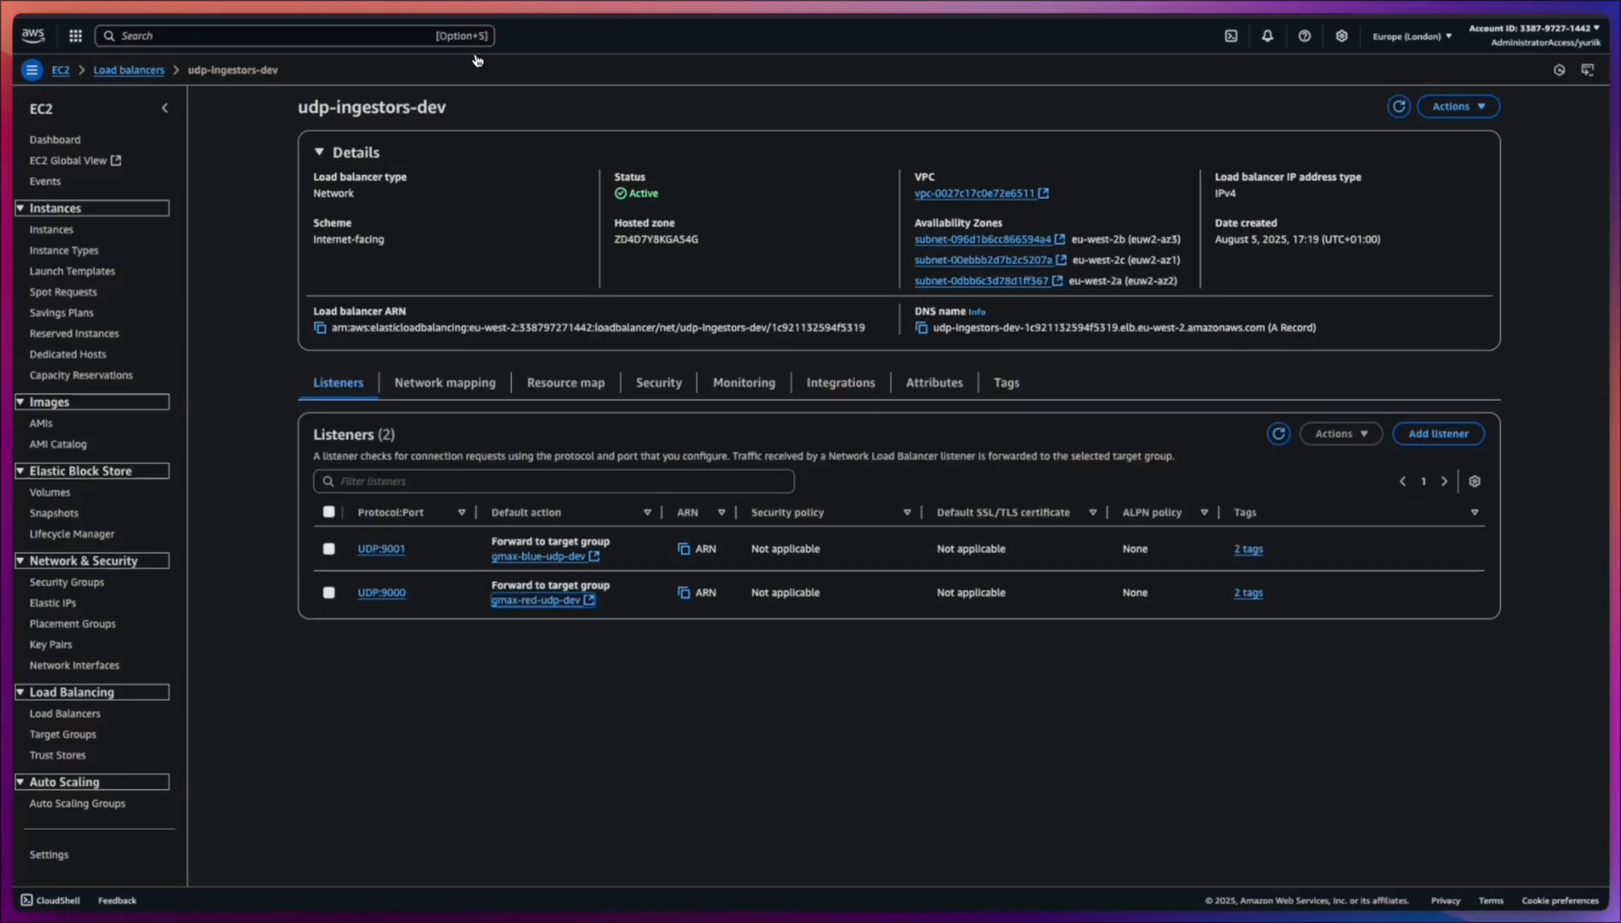
pyautogui.press('super+w')
pyautogui.press('super+w')
# Switch back to ECS and open the task list of the platform-dev cluster.
pyautogui.click(256, 43)
pyautogui.write('ecs')
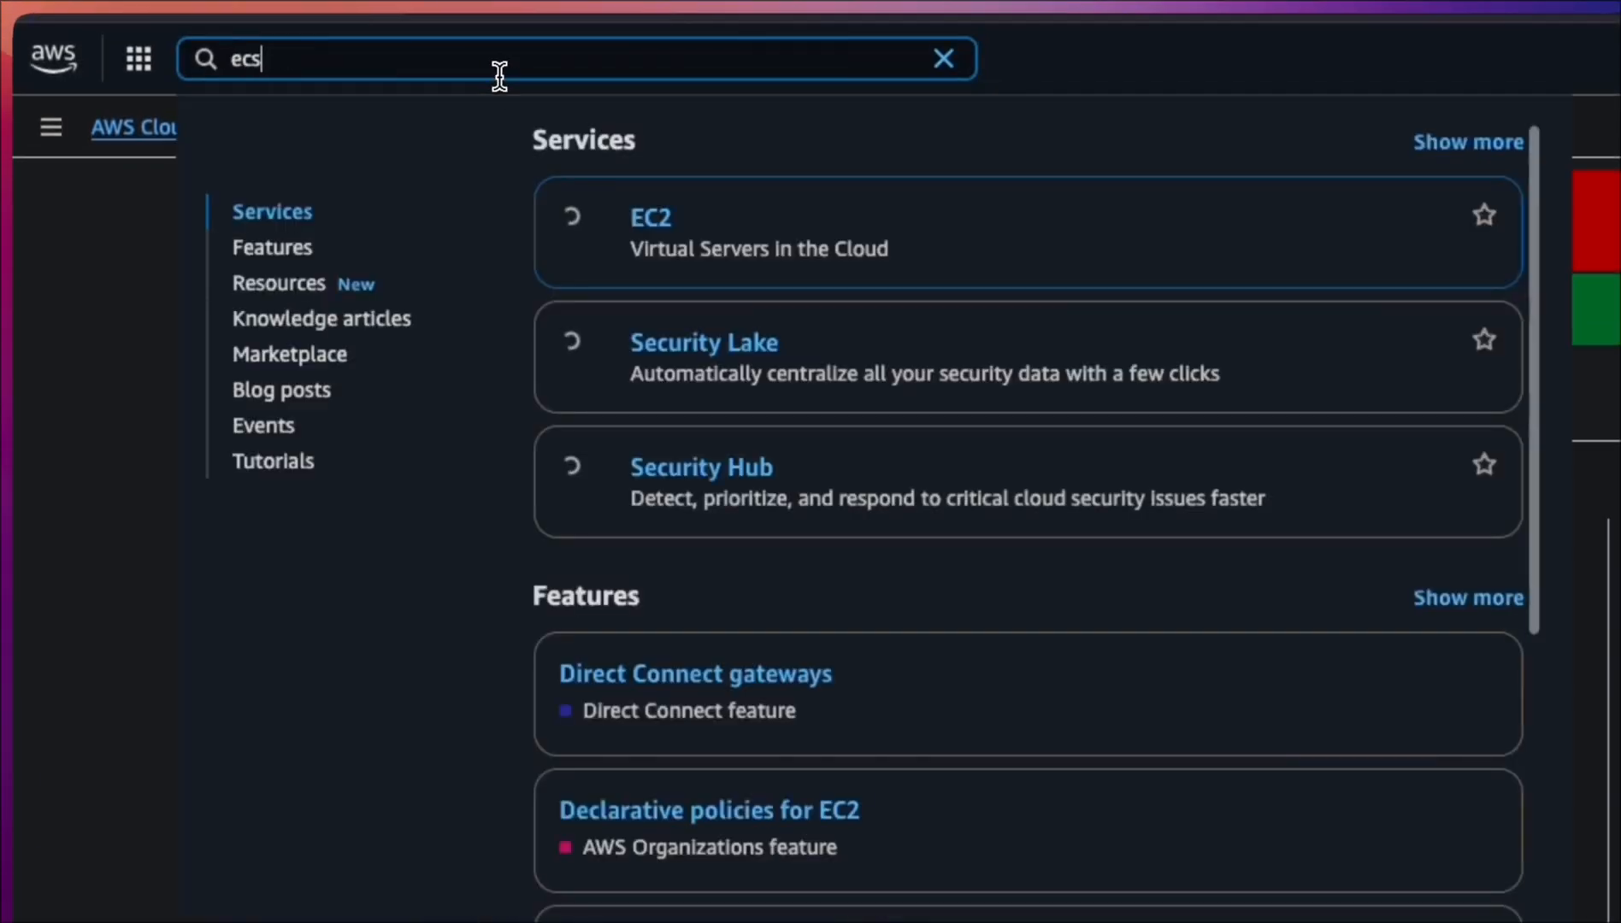
pyautogui.click(762, 224)
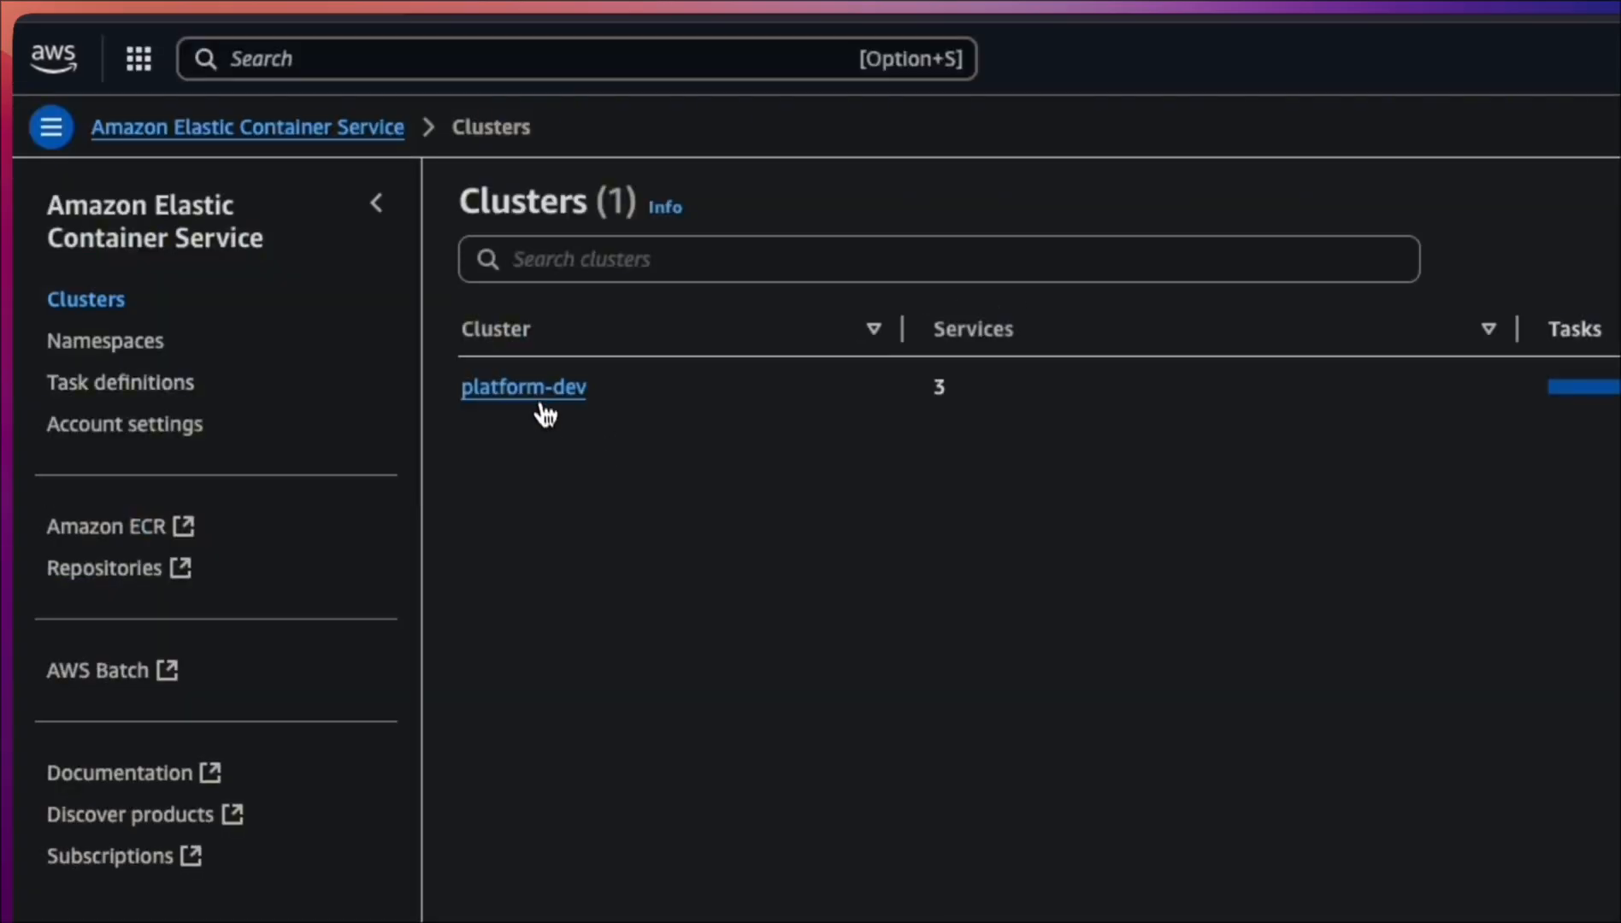
pyautogui.click(539, 388)
pyautogui.click(673, 655)
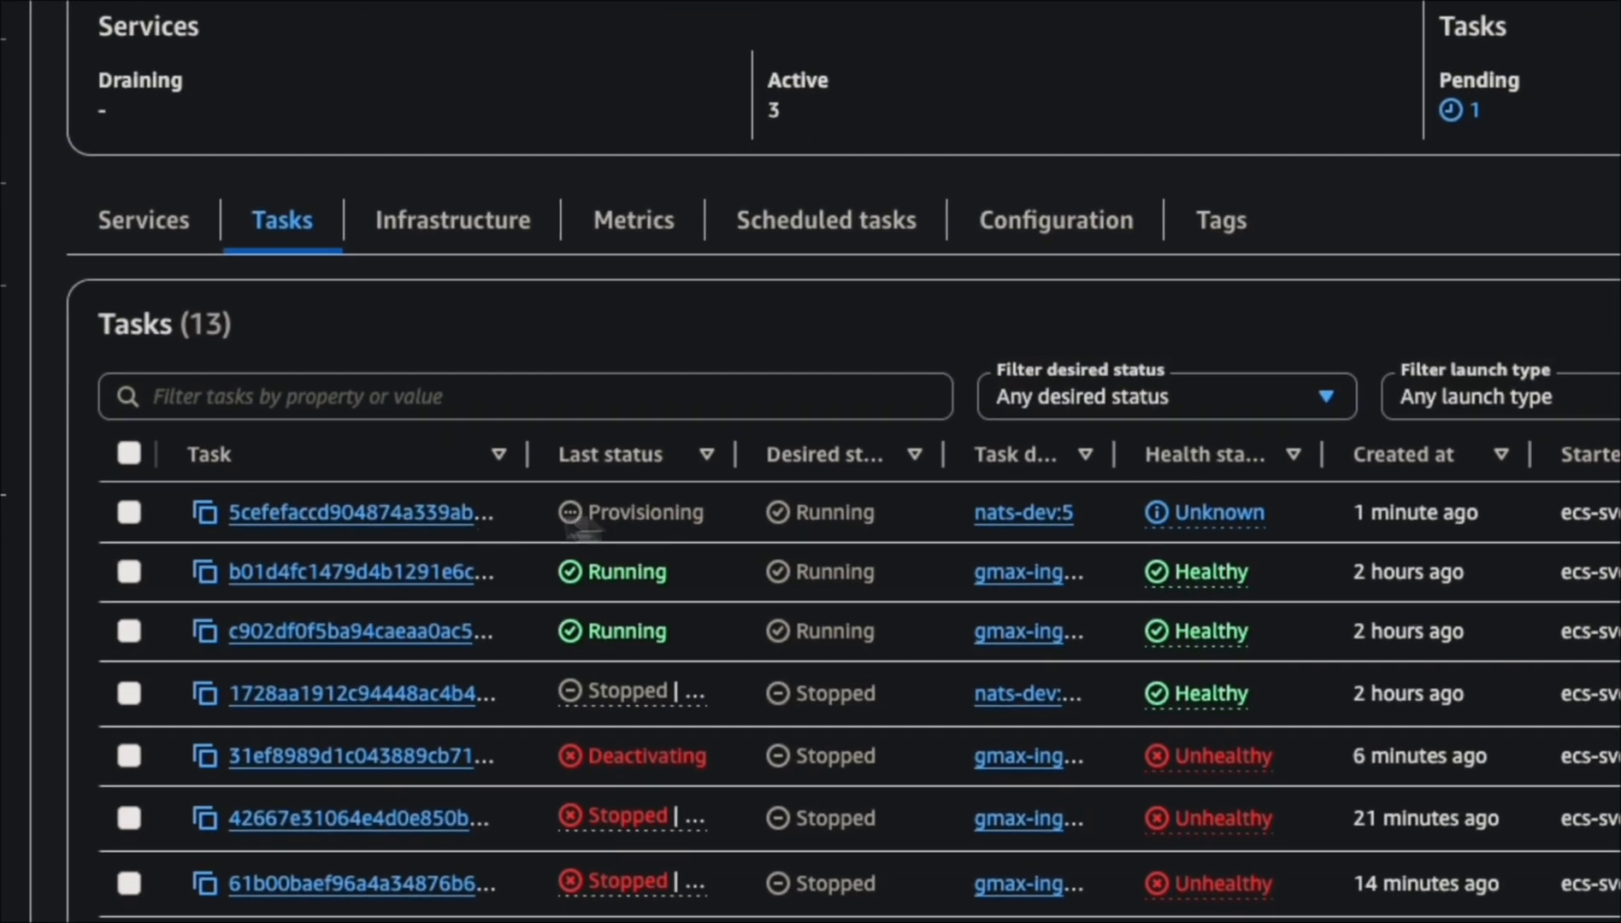
# Open the provisioning nats-dev:5 task and review its logs and configuration.
pyautogui.click(453, 513)
pyautogui.click(639, 216)
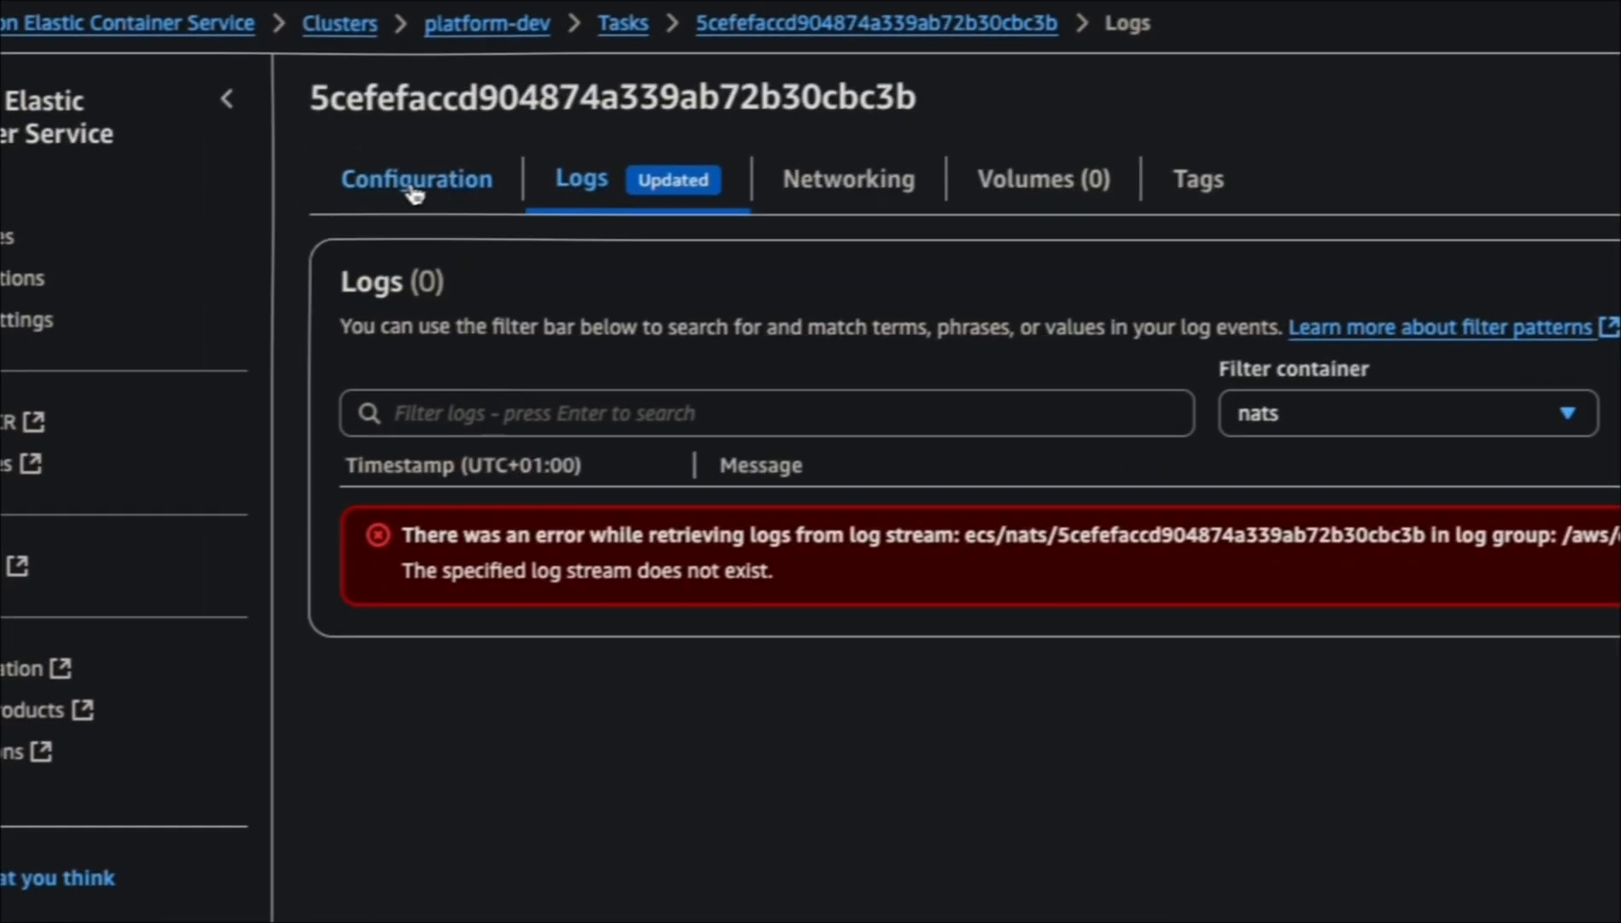
pyautogui.click(417, 179)
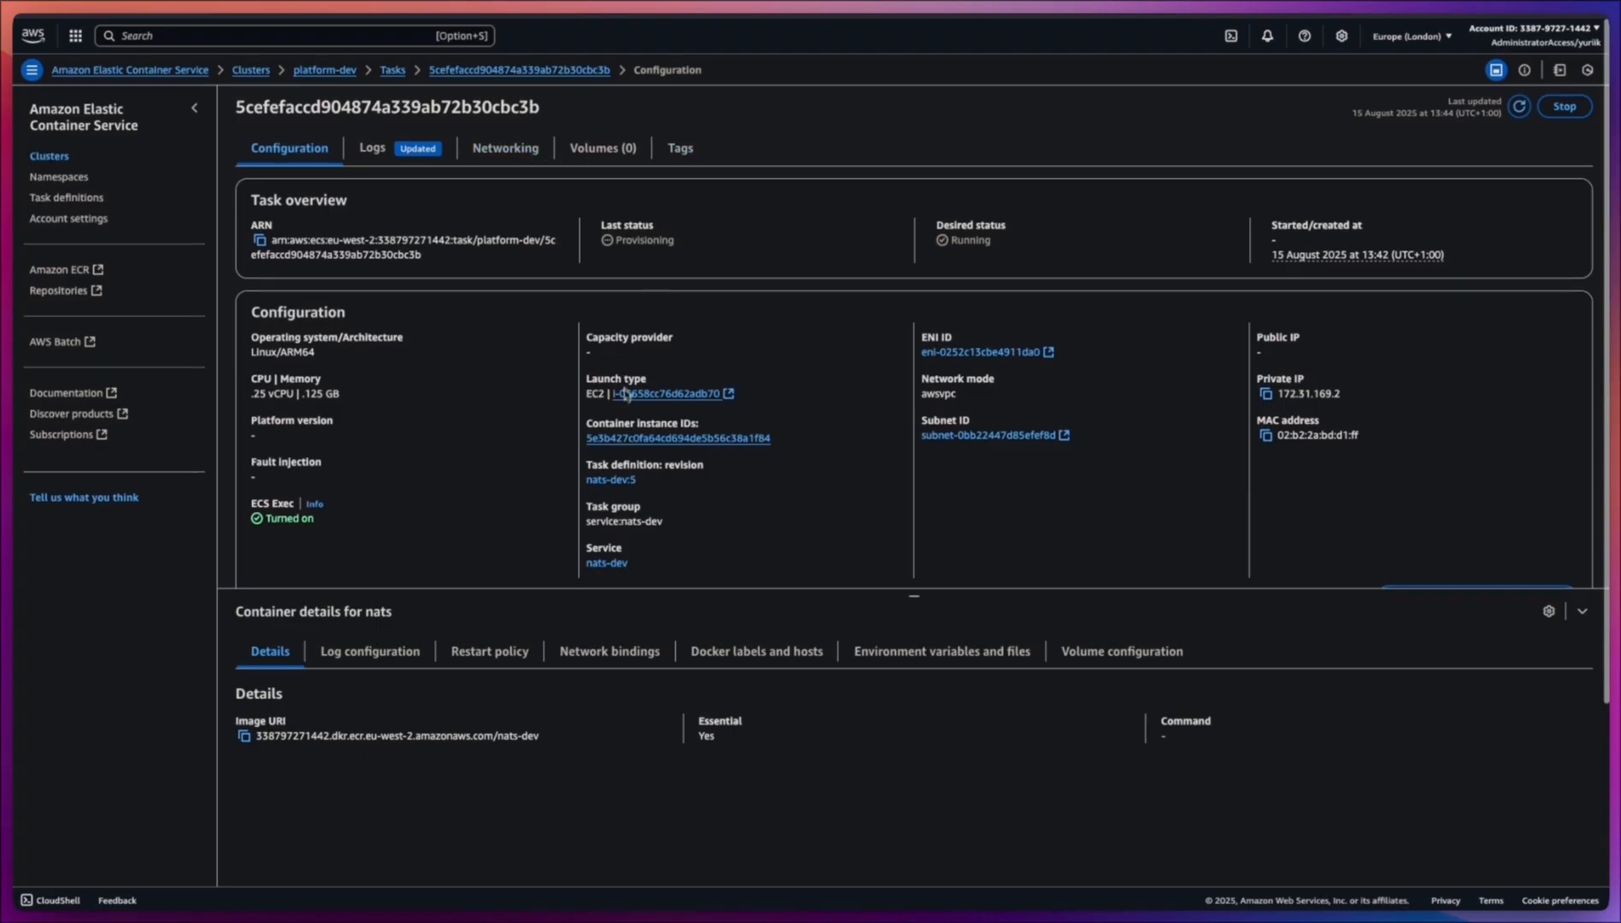
pyautogui.scroll(-3, 628, 386)
pyautogui.scroll(3, 619, 386)
# Open the nats-dev service in the platform-dev cluster and review its deployments, events and logs.
pyautogui.click(326, 71)
pyautogui.click(342, 338)
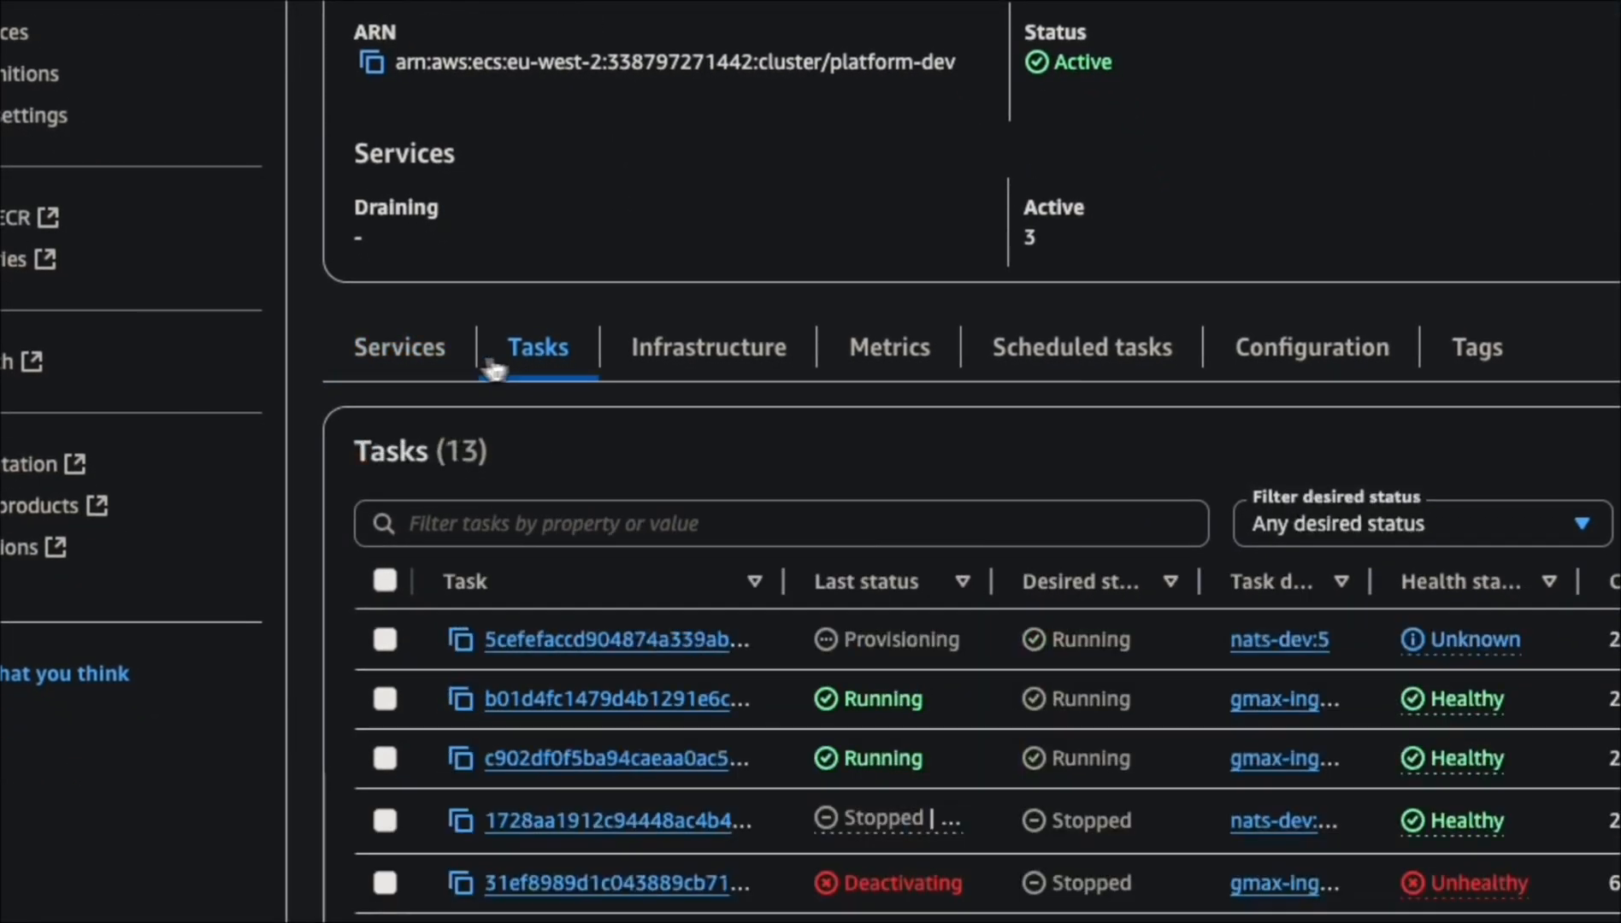
pyautogui.click(434, 368)
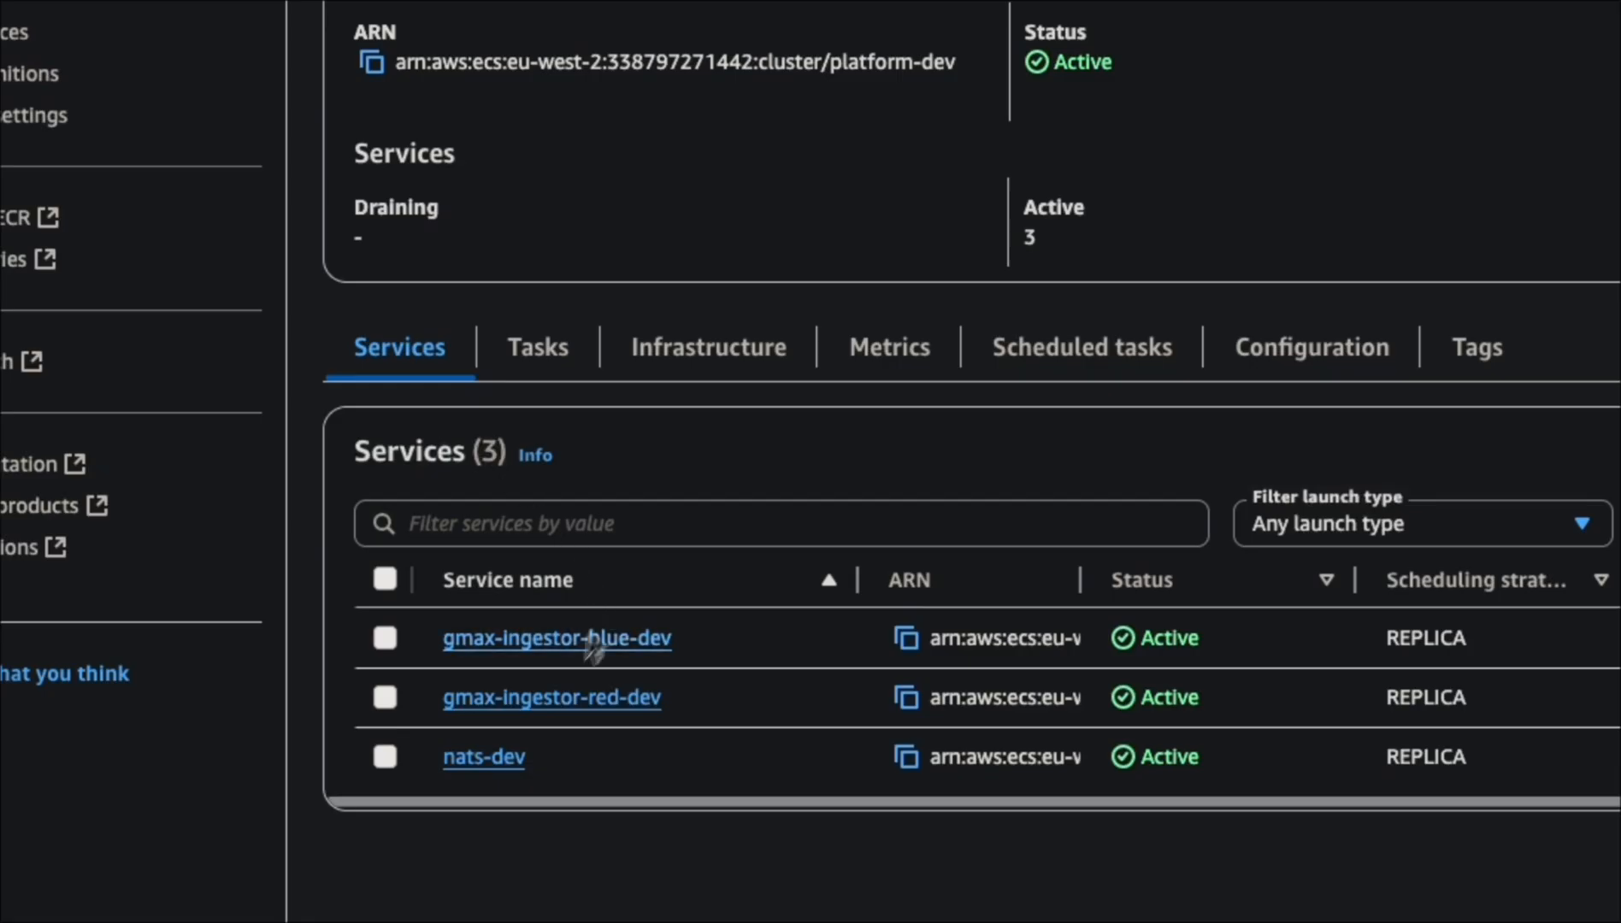
pyautogui.click(474, 759)
pyautogui.click(1051, 174)
pyautogui.scroll(-8, 918, 325)
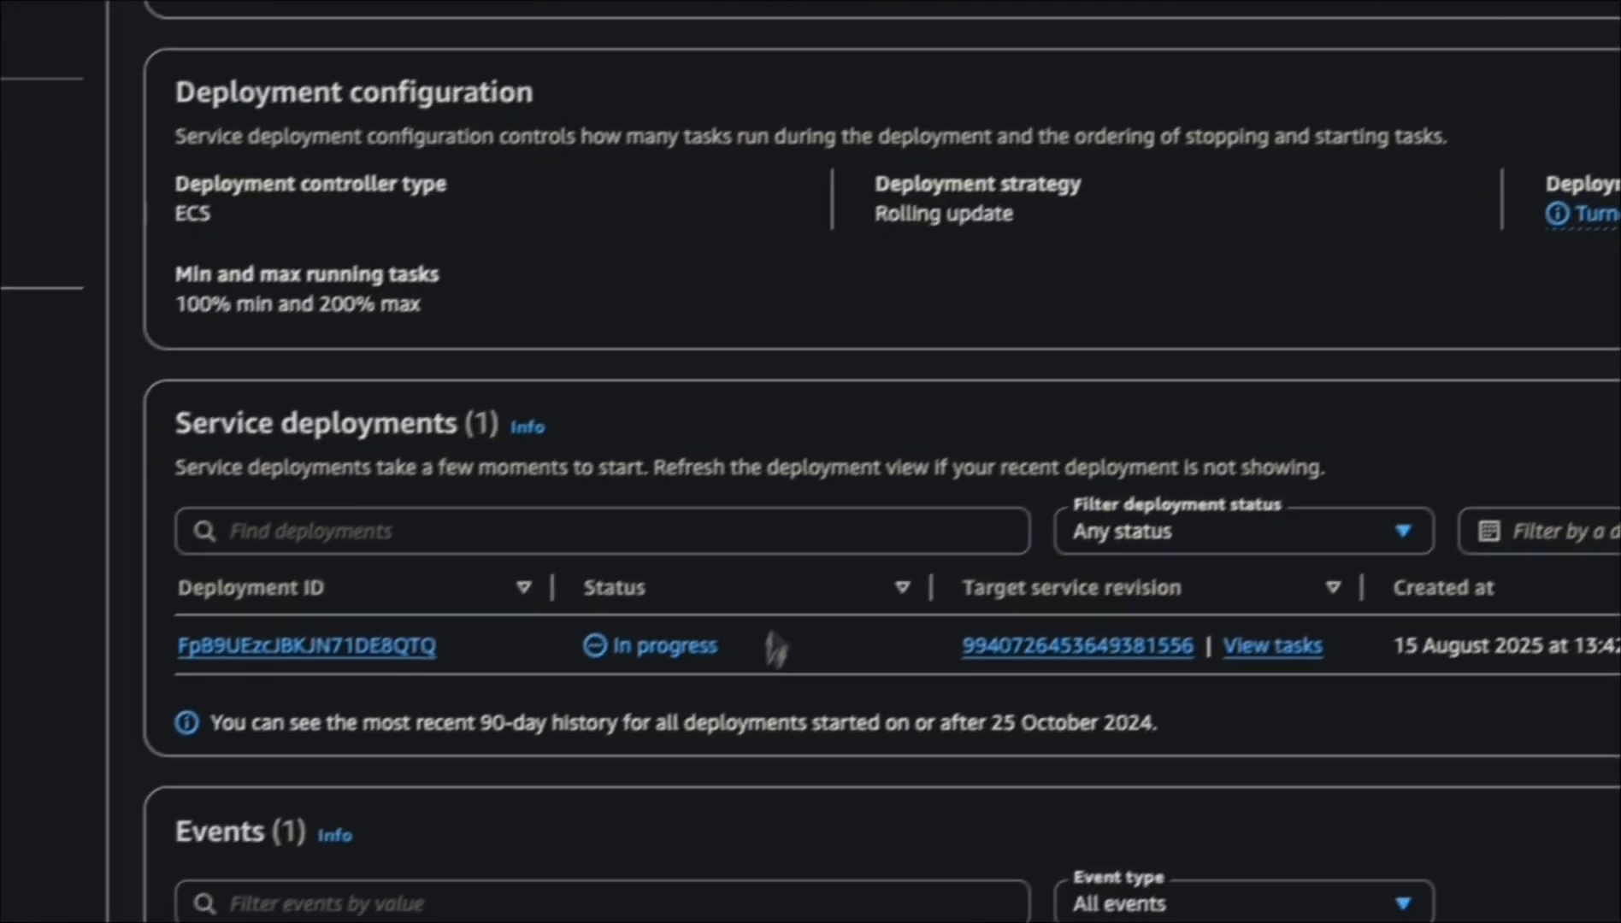
pyautogui.scroll(8, 774, 651)
pyautogui.click(1025, 81)
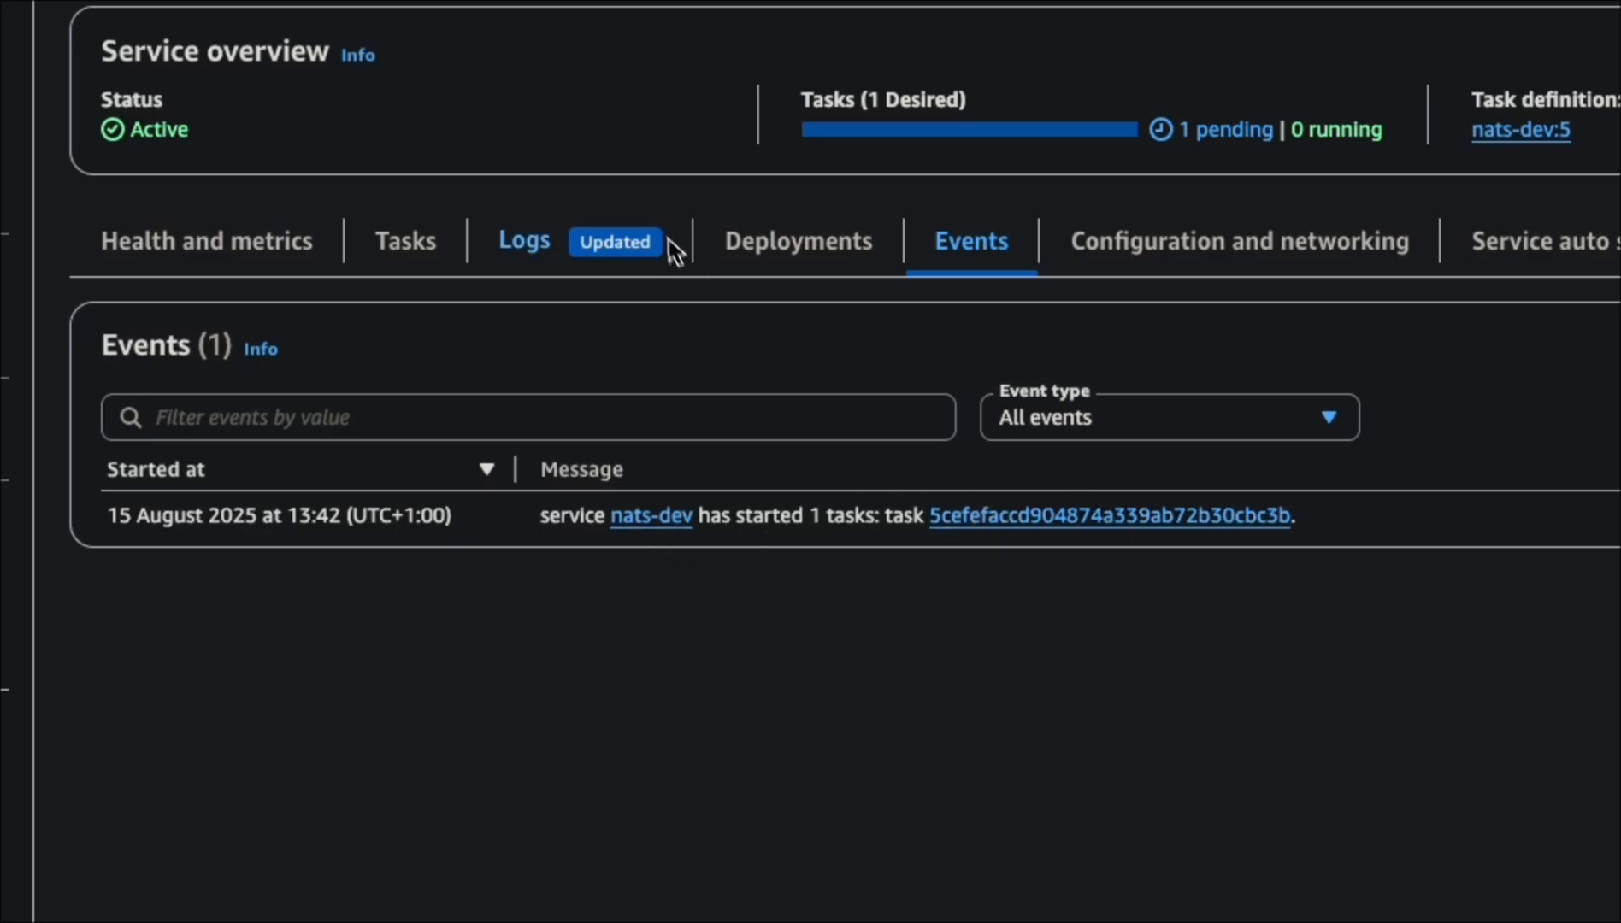
pyautogui.click(560, 243)
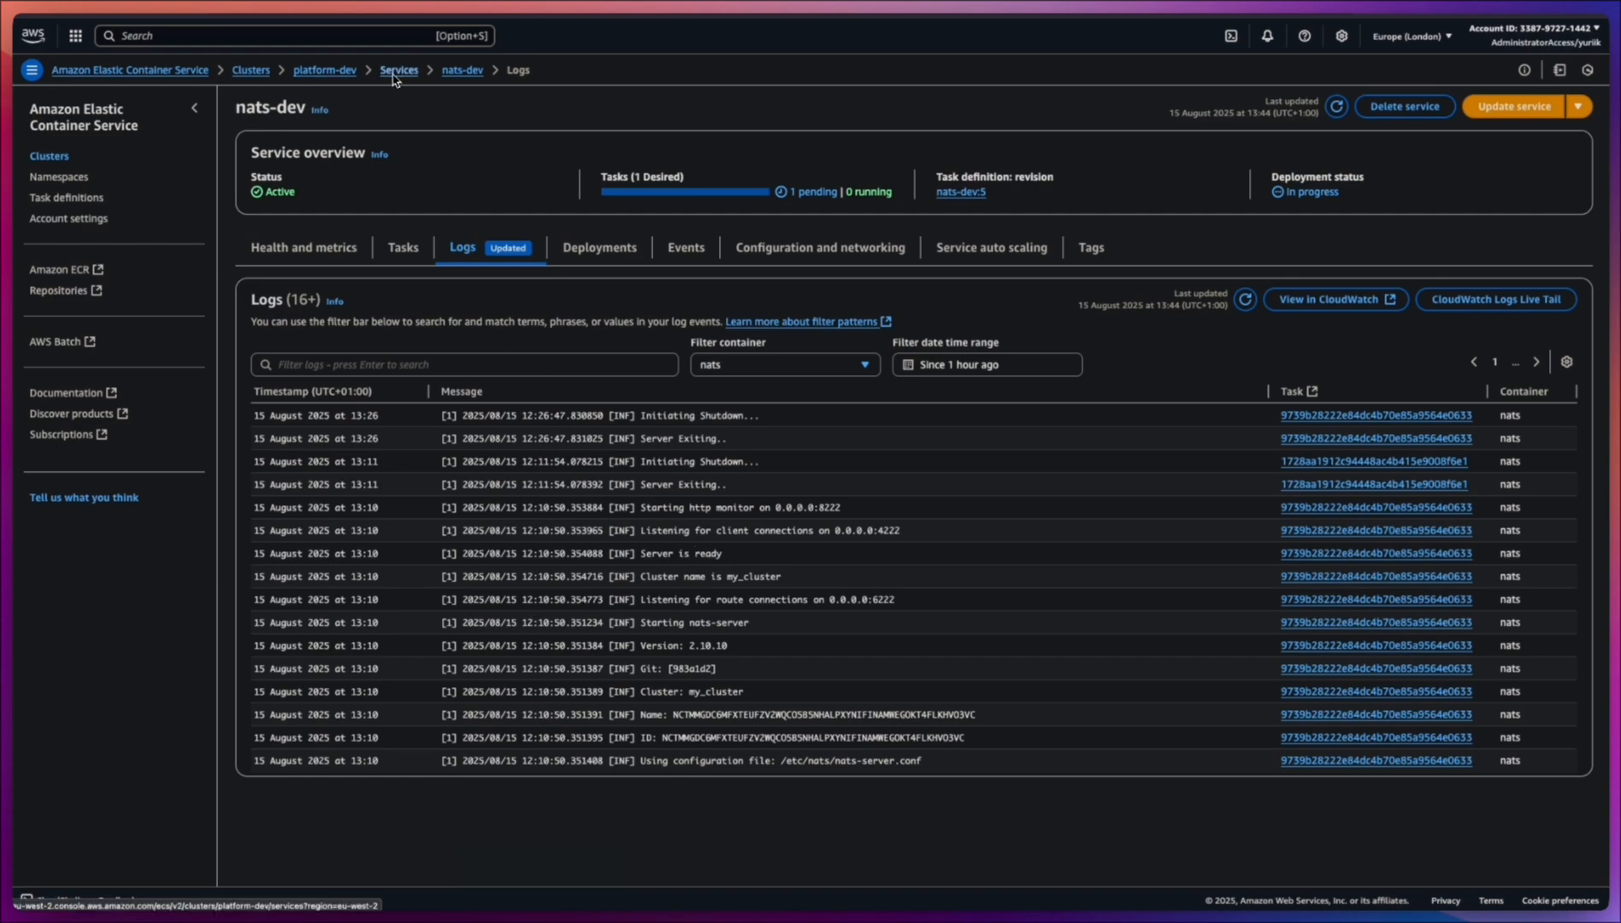
# Reopen the newest nats-dev:5 task from the cluster's task list and refresh its logs and configuration to recheck its status.
pyautogui.click(325, 70)
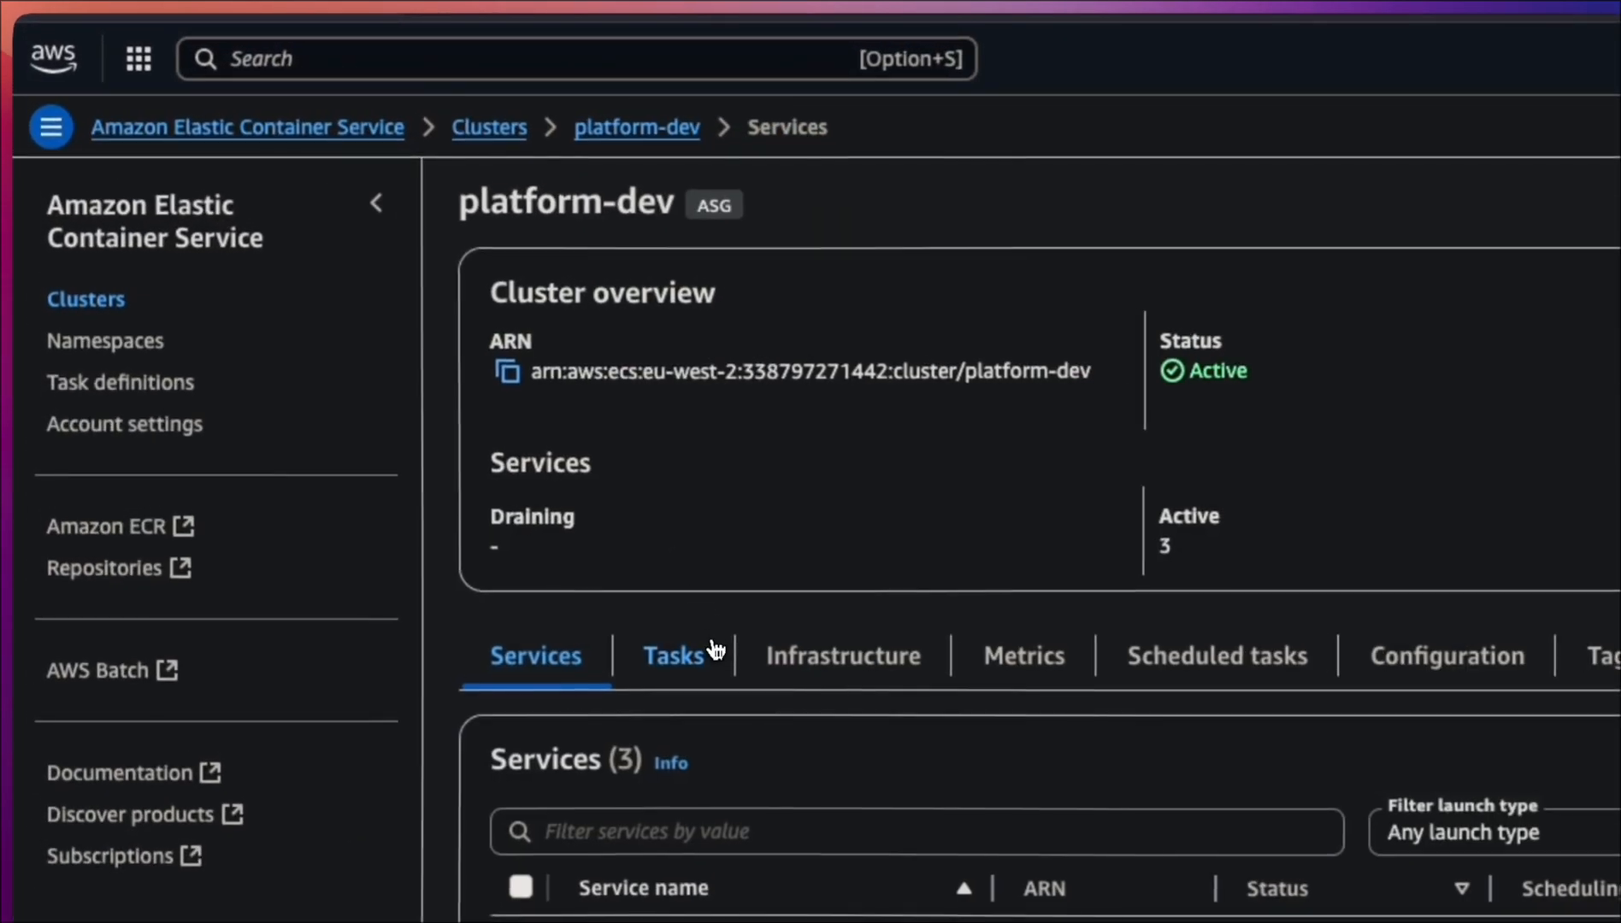
pyautogui.click(368, 339)
pyautogui.click(633, 637)
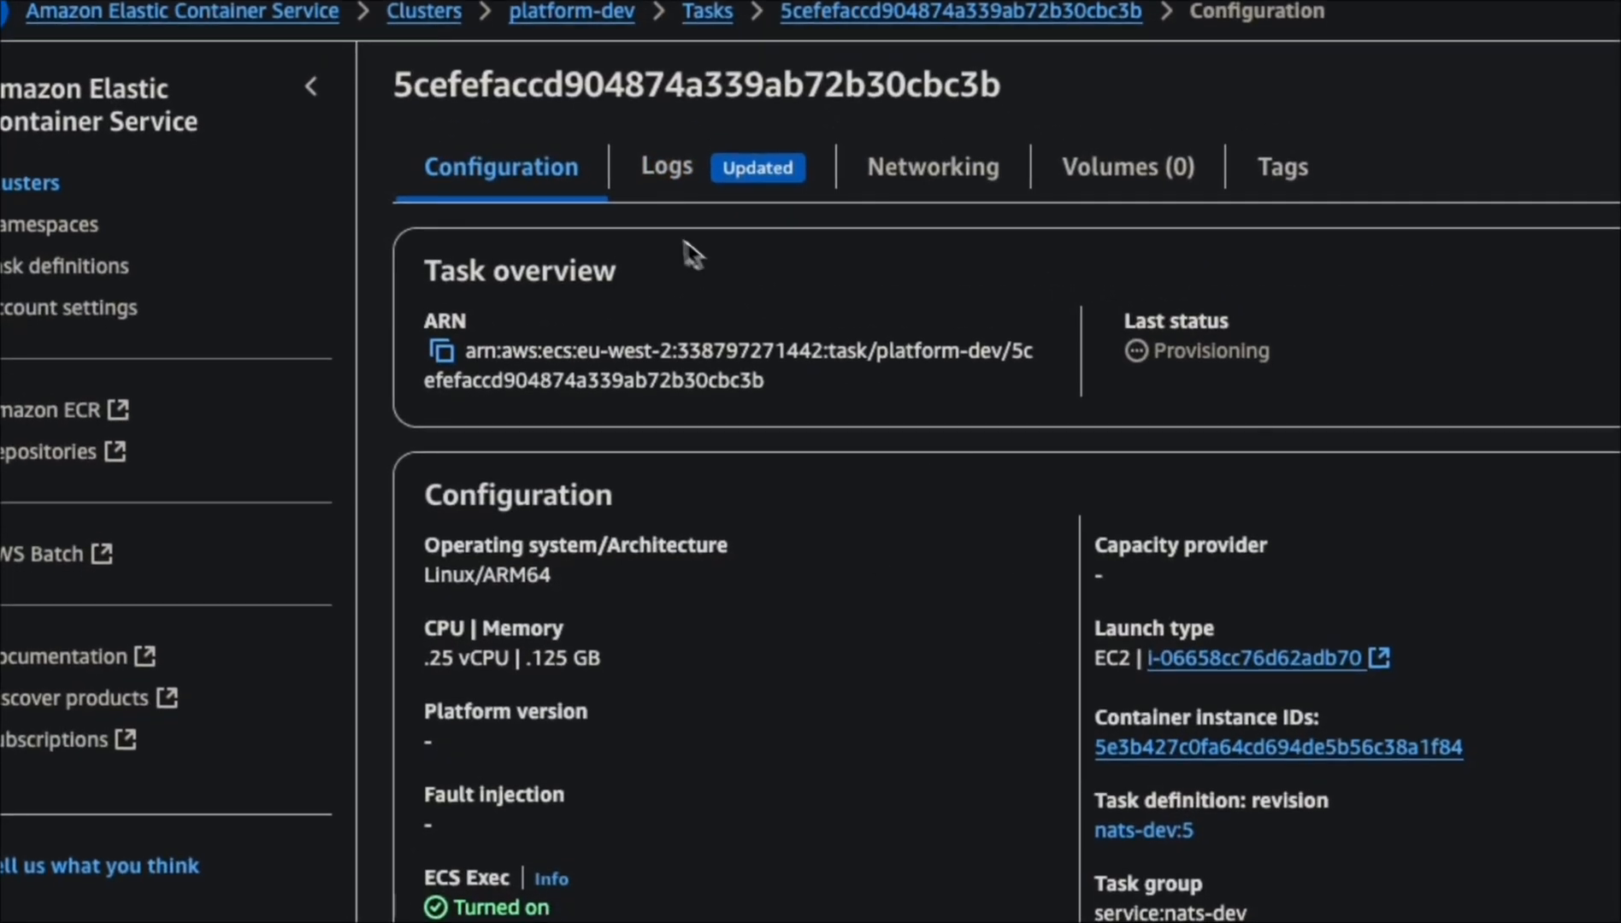
pyautogui.click(669, 166)
pyautogui.press('super+r')
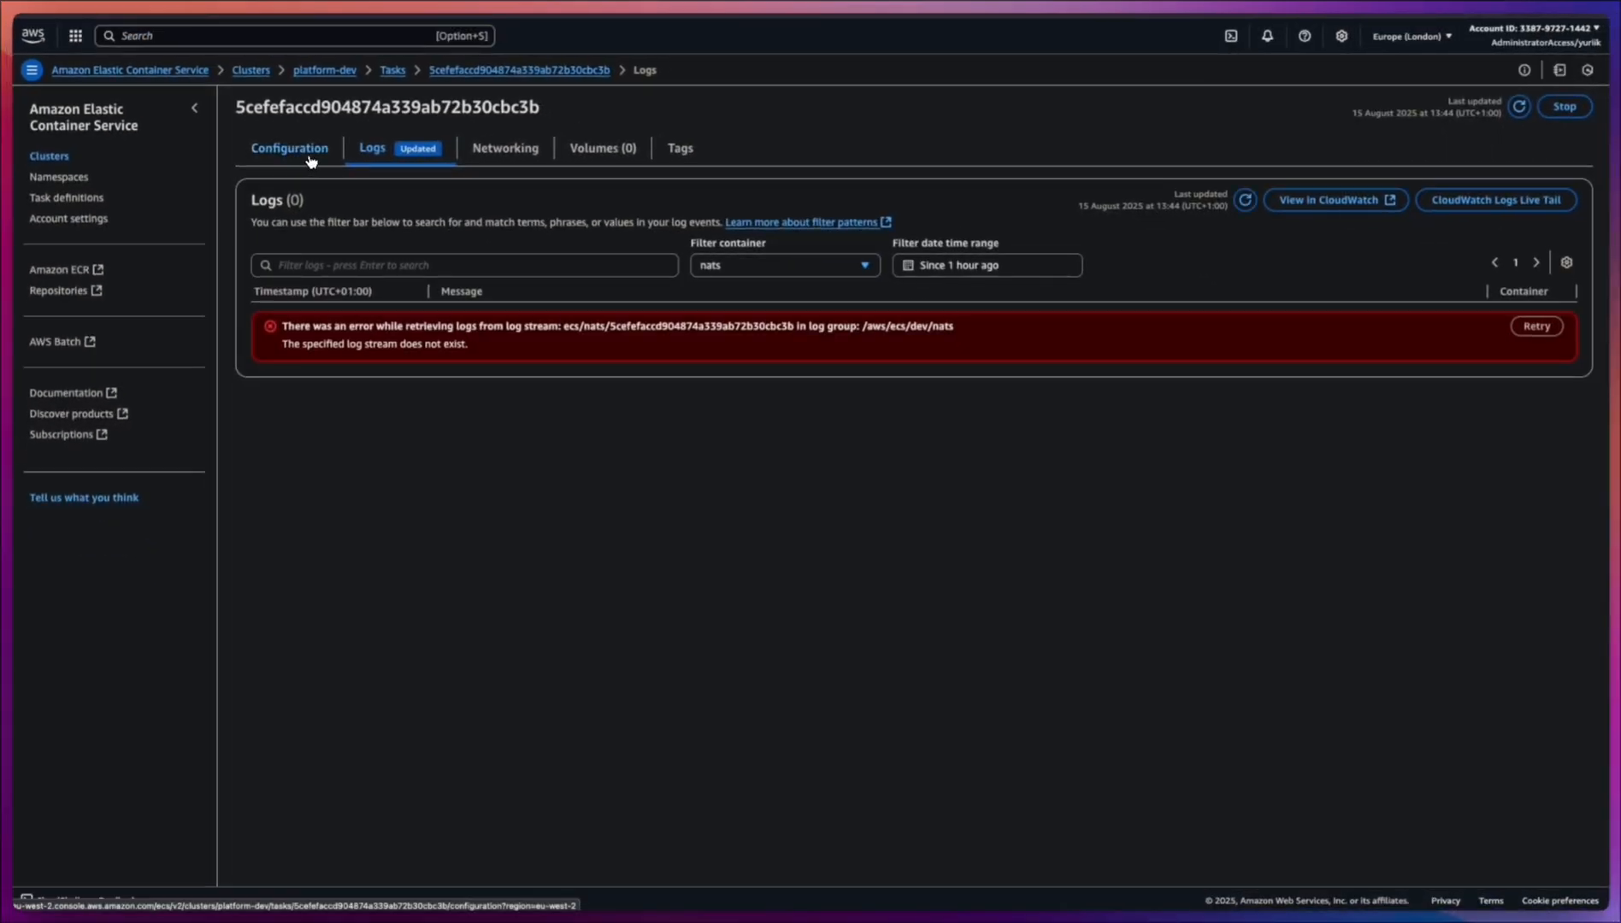
pyautogui.click(312, 160)
pyautogui.click(1518, 106)
# Return to the platform-dev cluster's services and check the nats-dev service logs again.
pyautogui.click(598, 133)
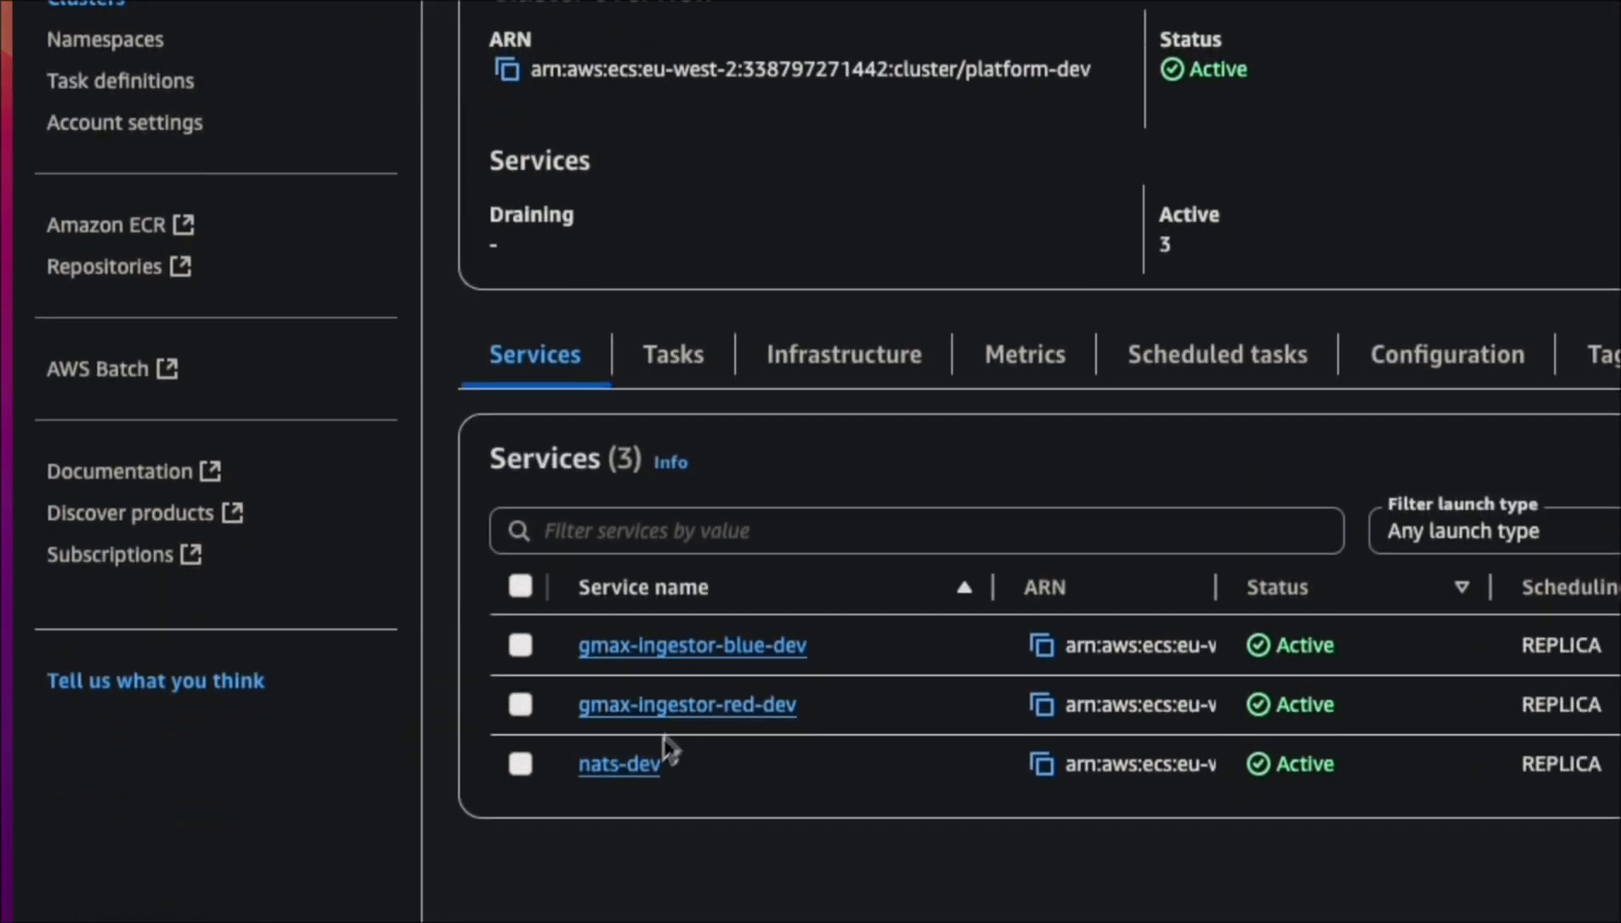
pyautogui.click(658, 761)
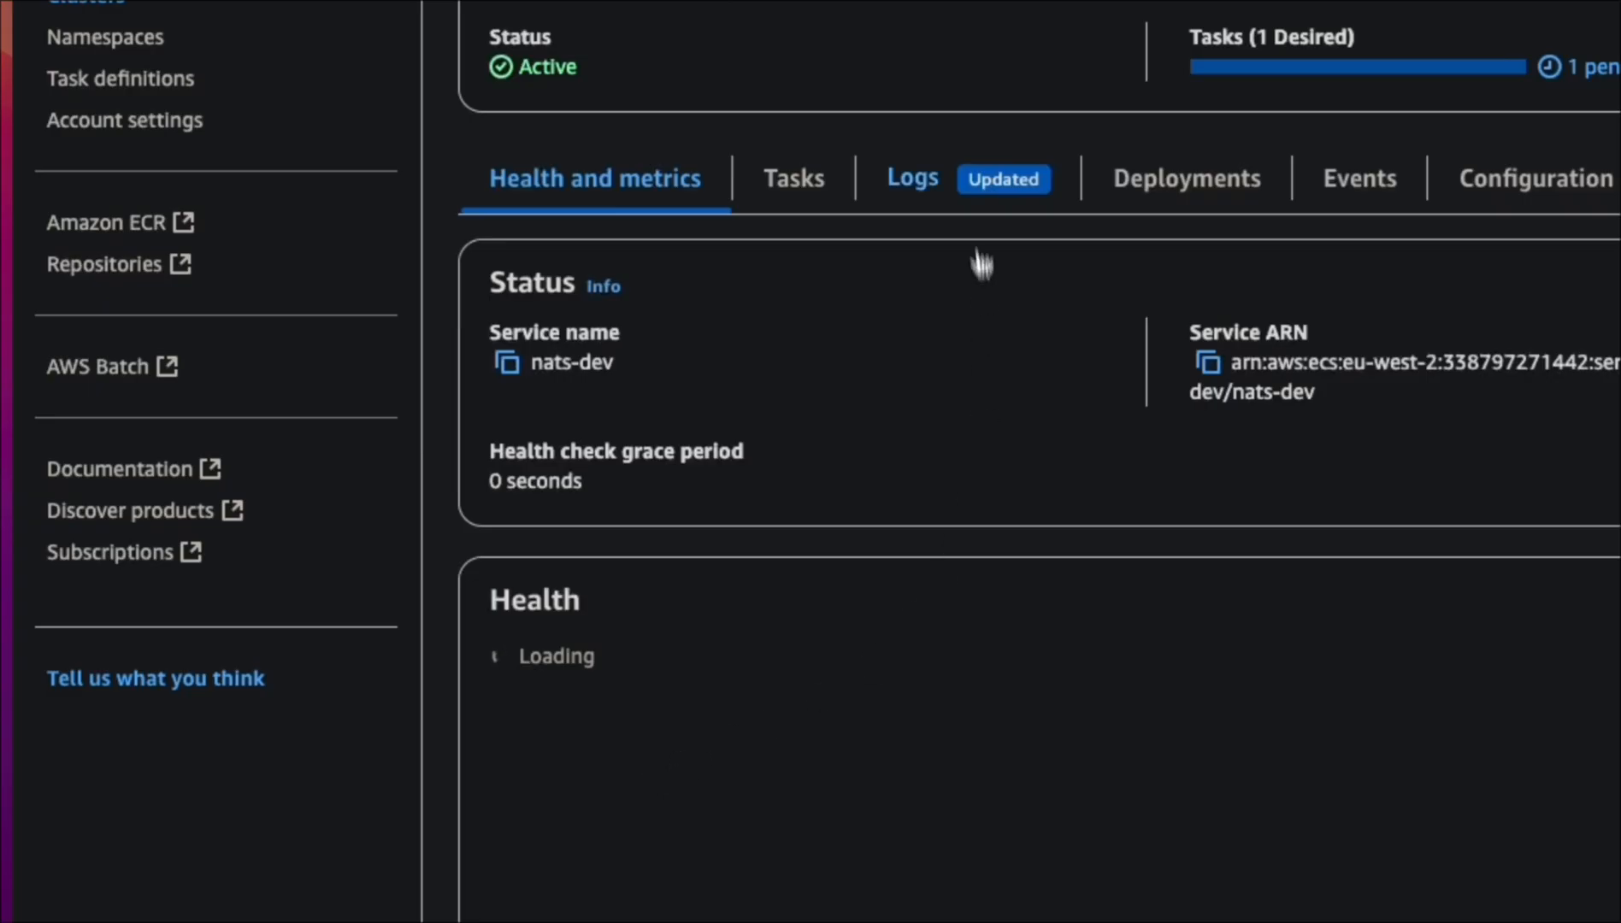
pyautogui.click(966, 180)
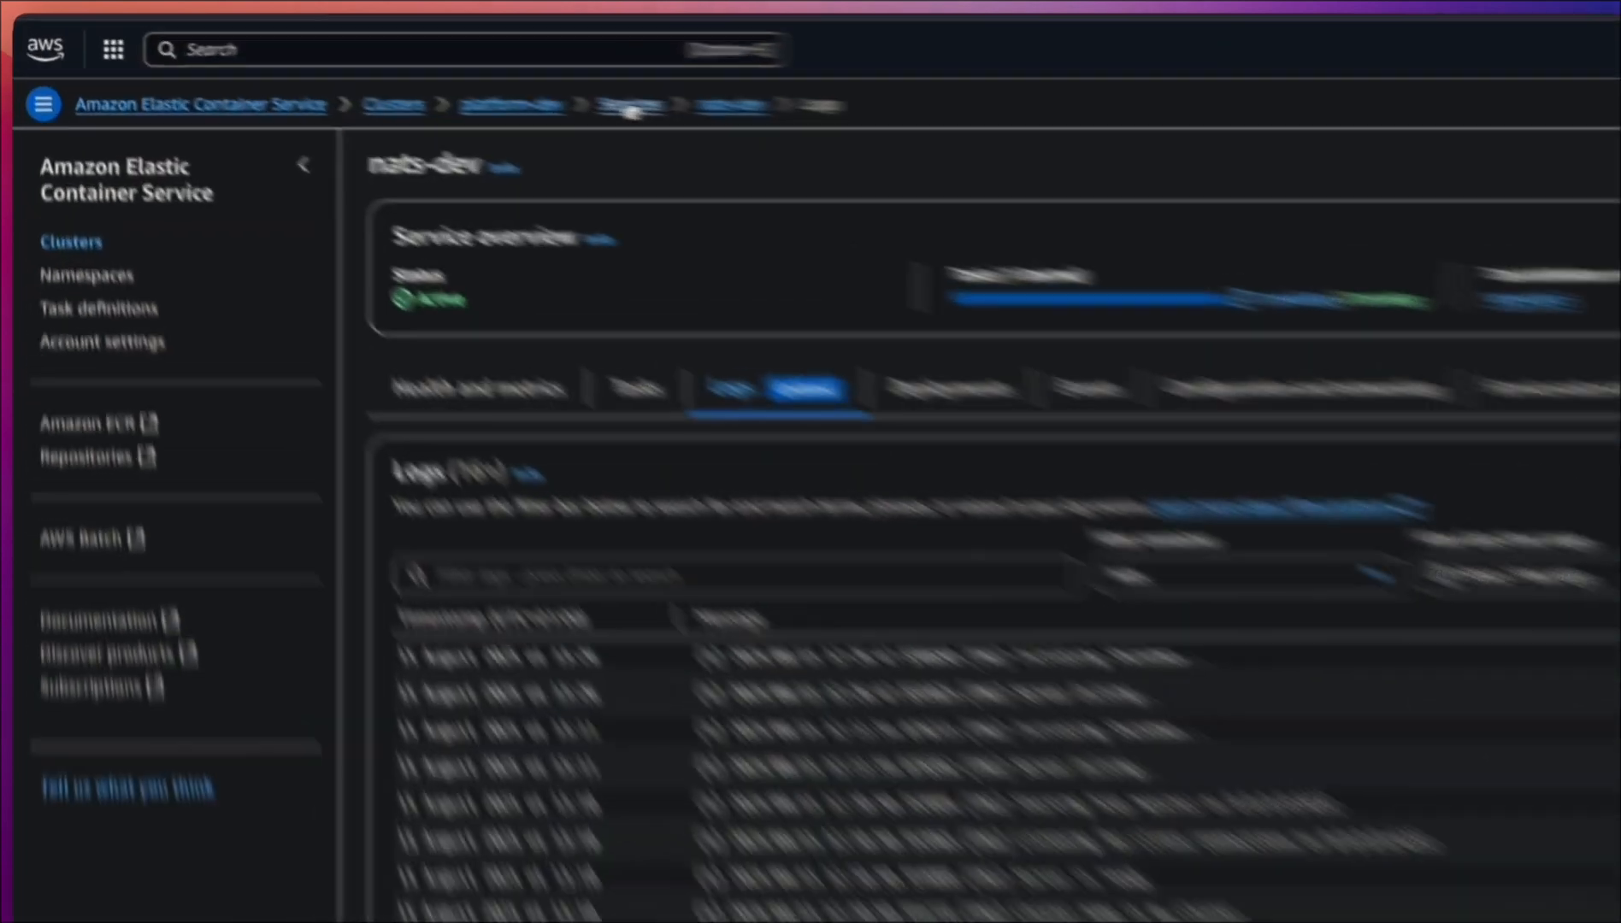
# Go back to the platform-dev cluster's task list to check the newest nats-dev:5 task.
pyautogui.click(398, 70)
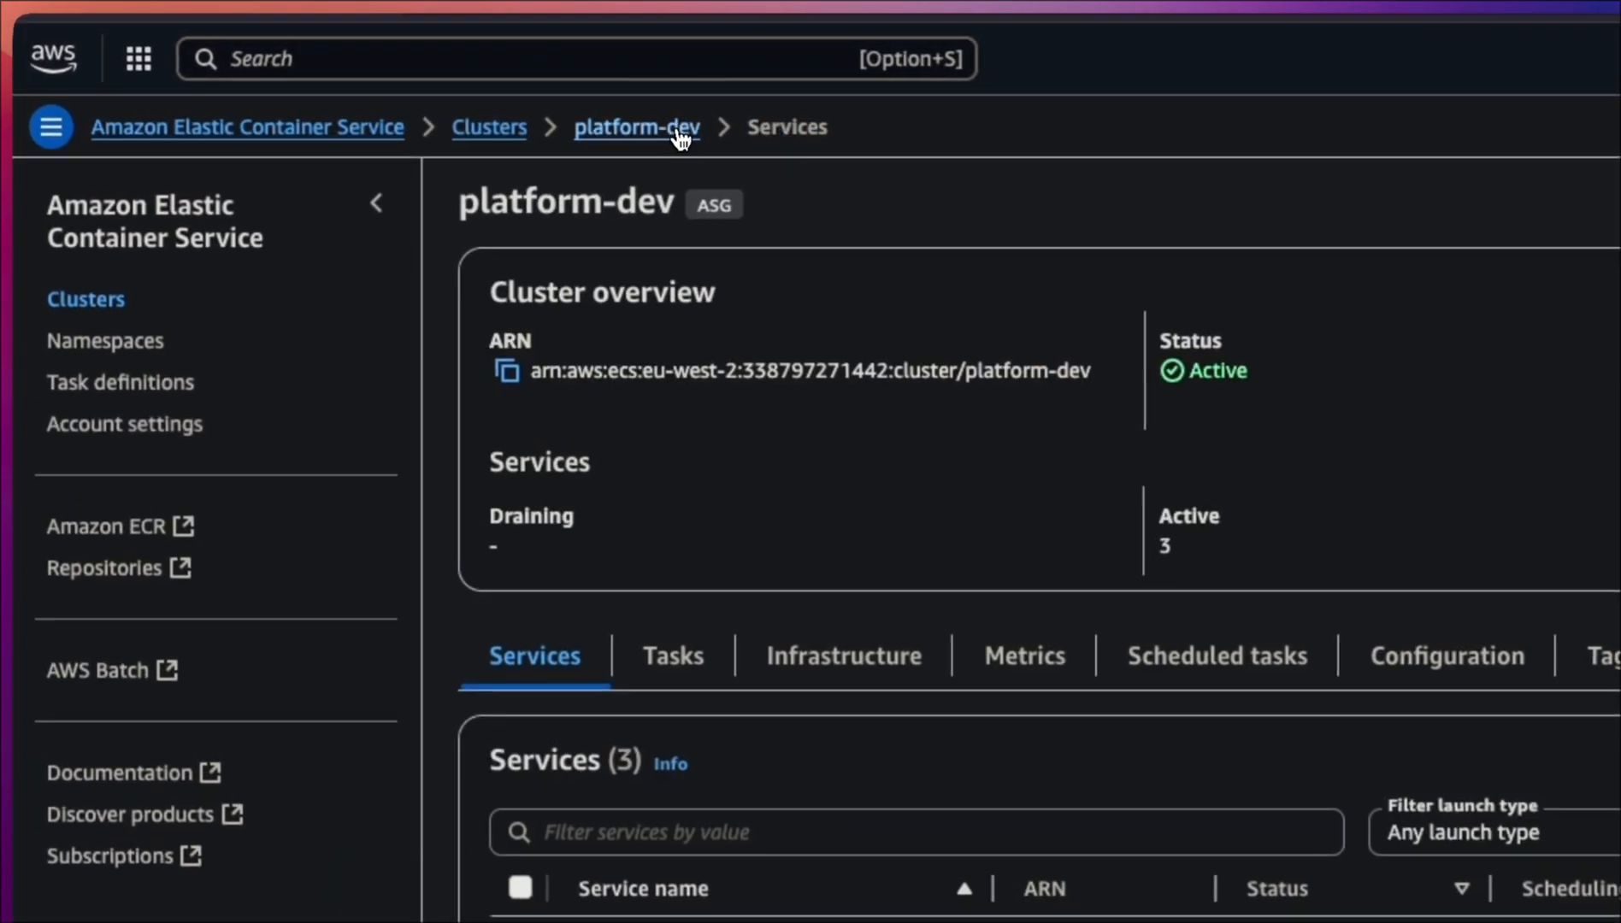
pyautogui.click(688, 659)
pyautogui.moveTo(809, 770); pyautogui.dragTo(814, 756)
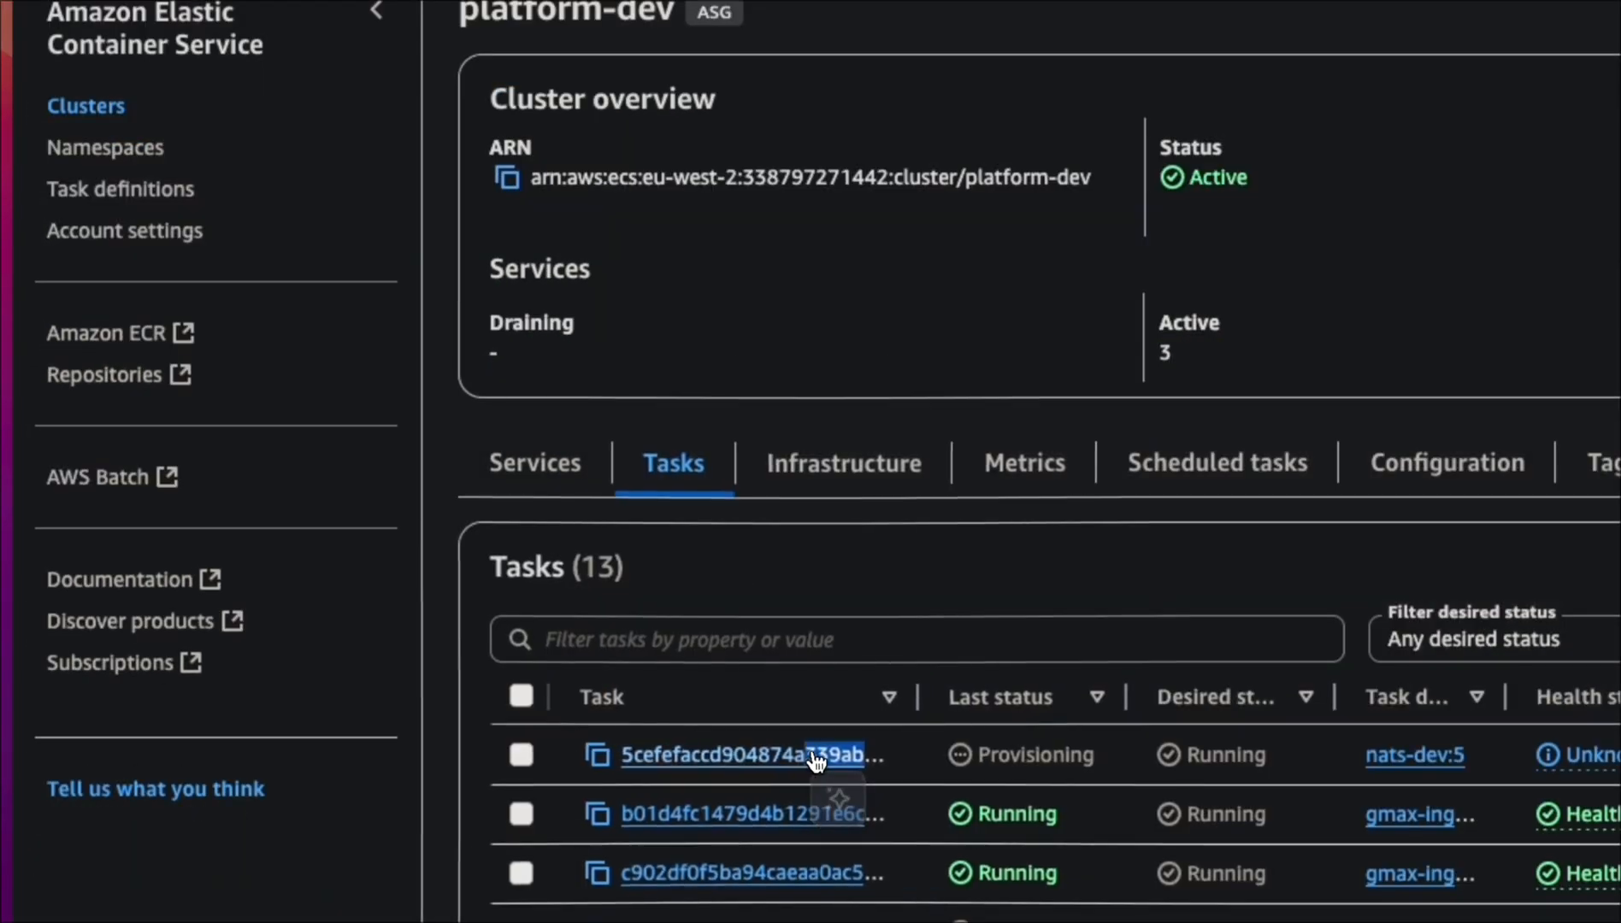
# Open the newest nats-dev:5 task, check its logs and configuration, and return to the cluster's task list.
pyautogui.click(817, 759)
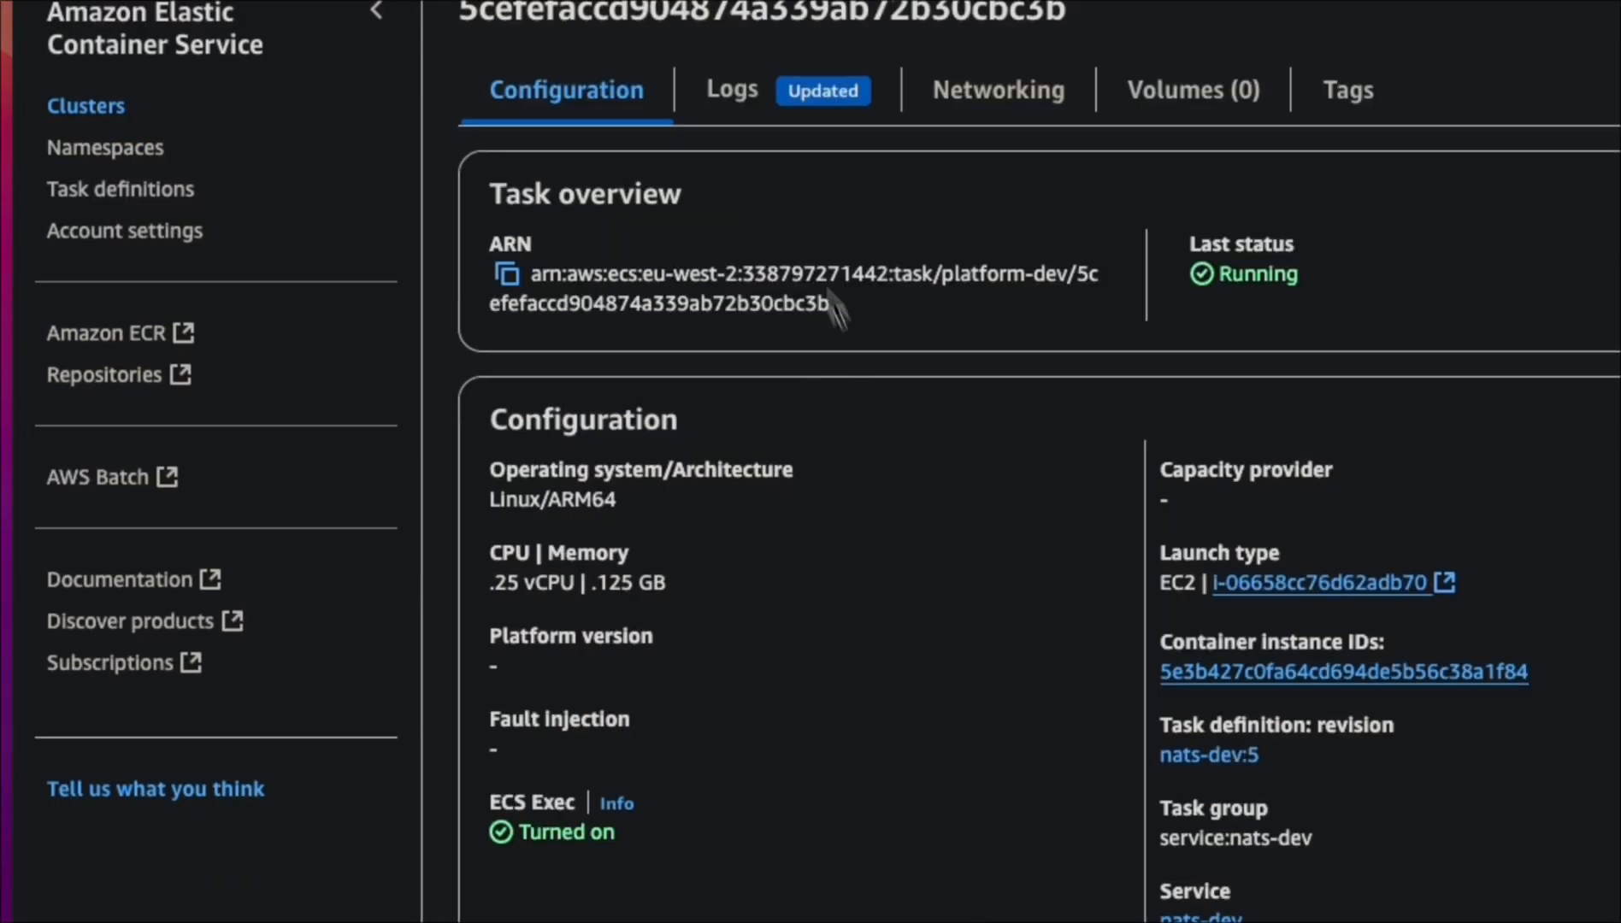
pyautogui.click(742, 133)
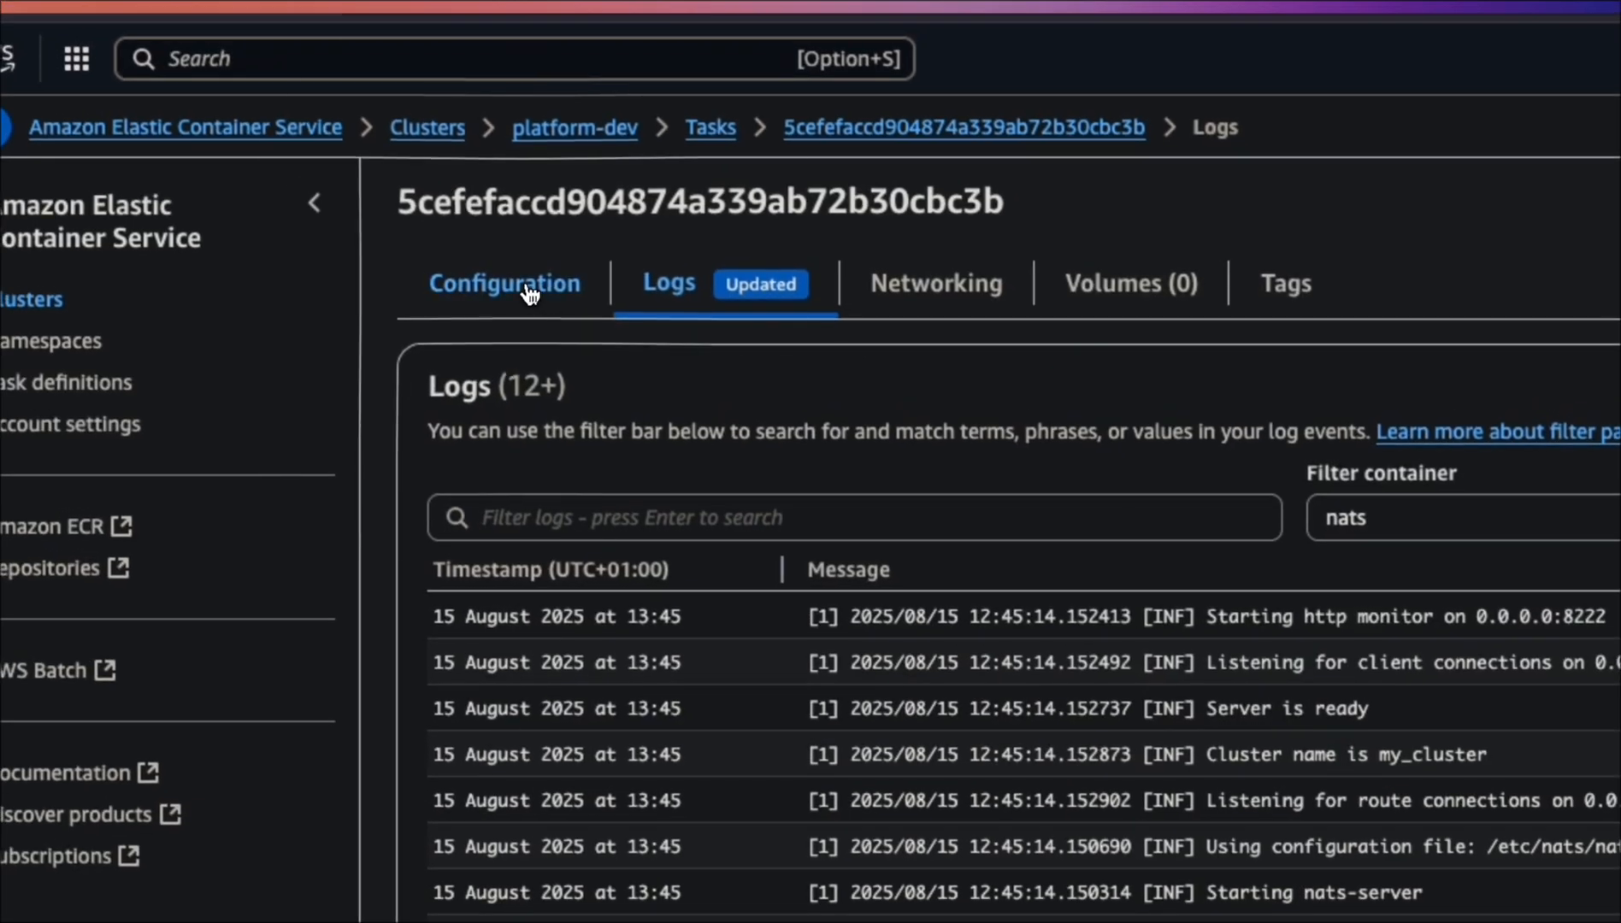
pyautogui.click(523, 292)
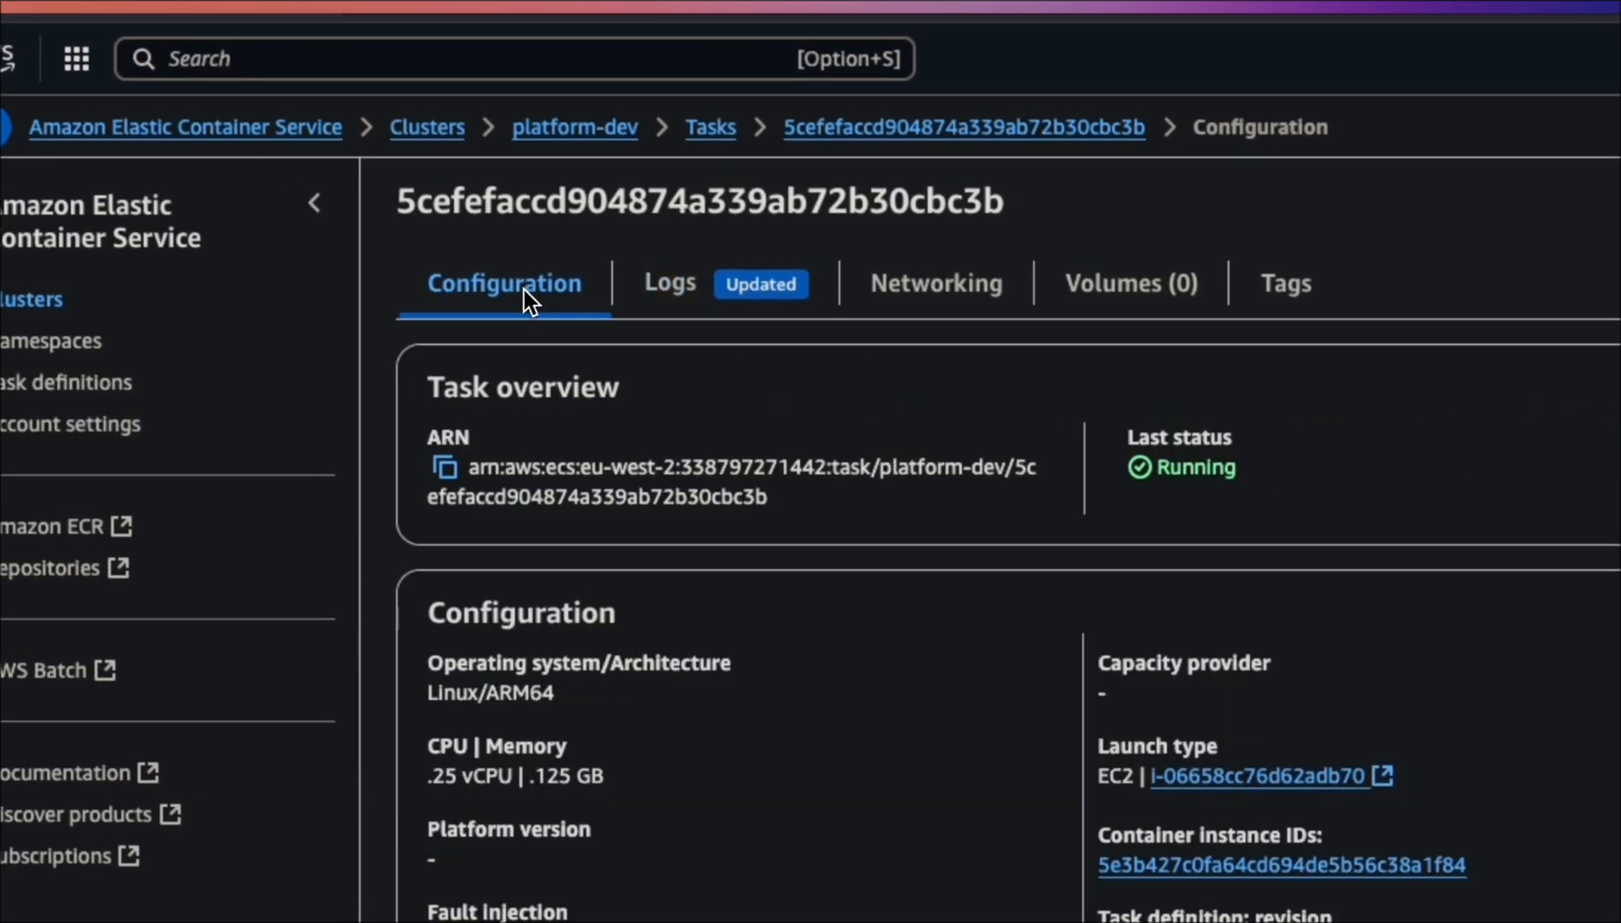
pyautogui.click(736, 136)
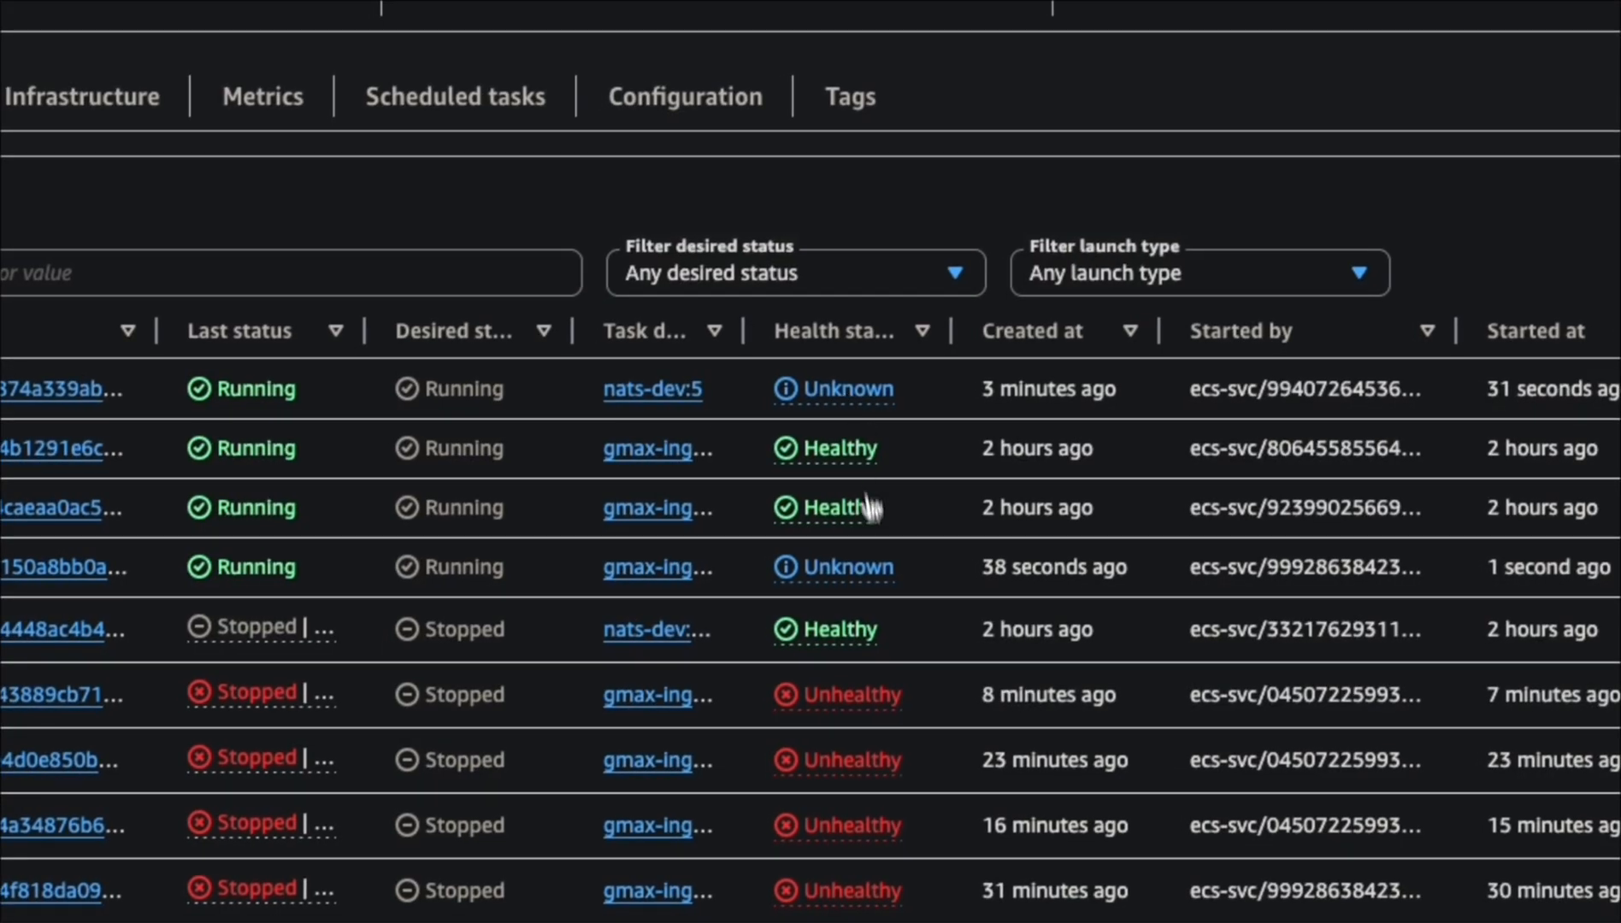
# Widen the task list's task definition column and refresh the list to check the tasks' health status.
pyautogui.moveTo(950, 331)
pyautogui.mouseDown()
pyautogui.moveTo(1045, 345)
pyautogui.moveTo(1034, 333)
pyautogui.mouseUp()
pyautogui.moveTo(745, 334); pyautogui.dragTo(1053, 337)
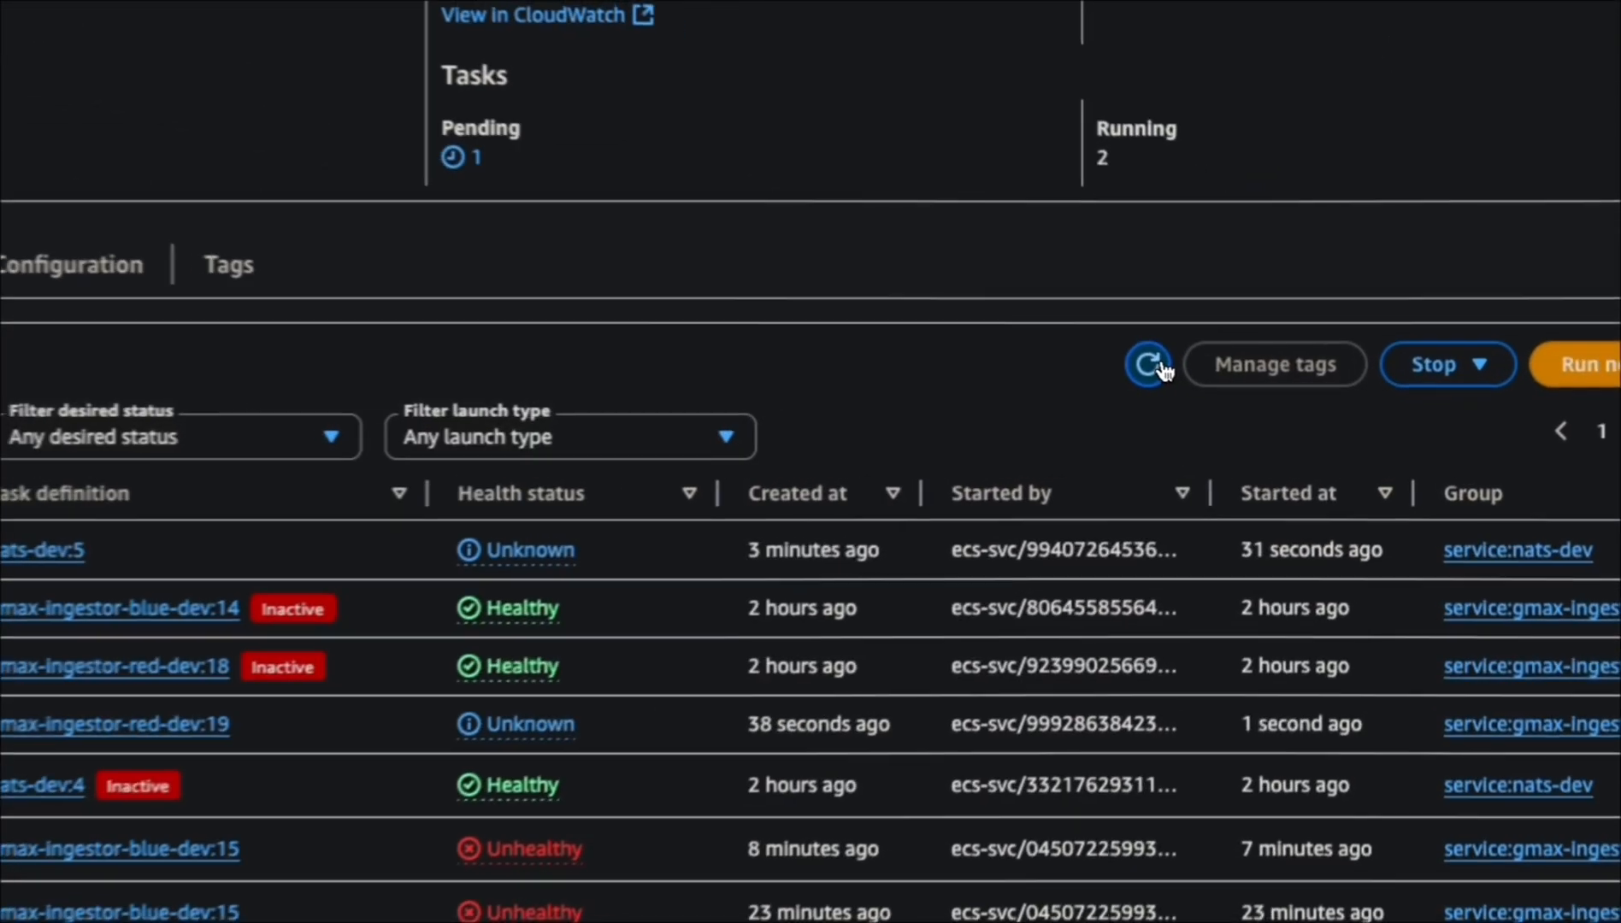
pyautogui.click(1278, 389)
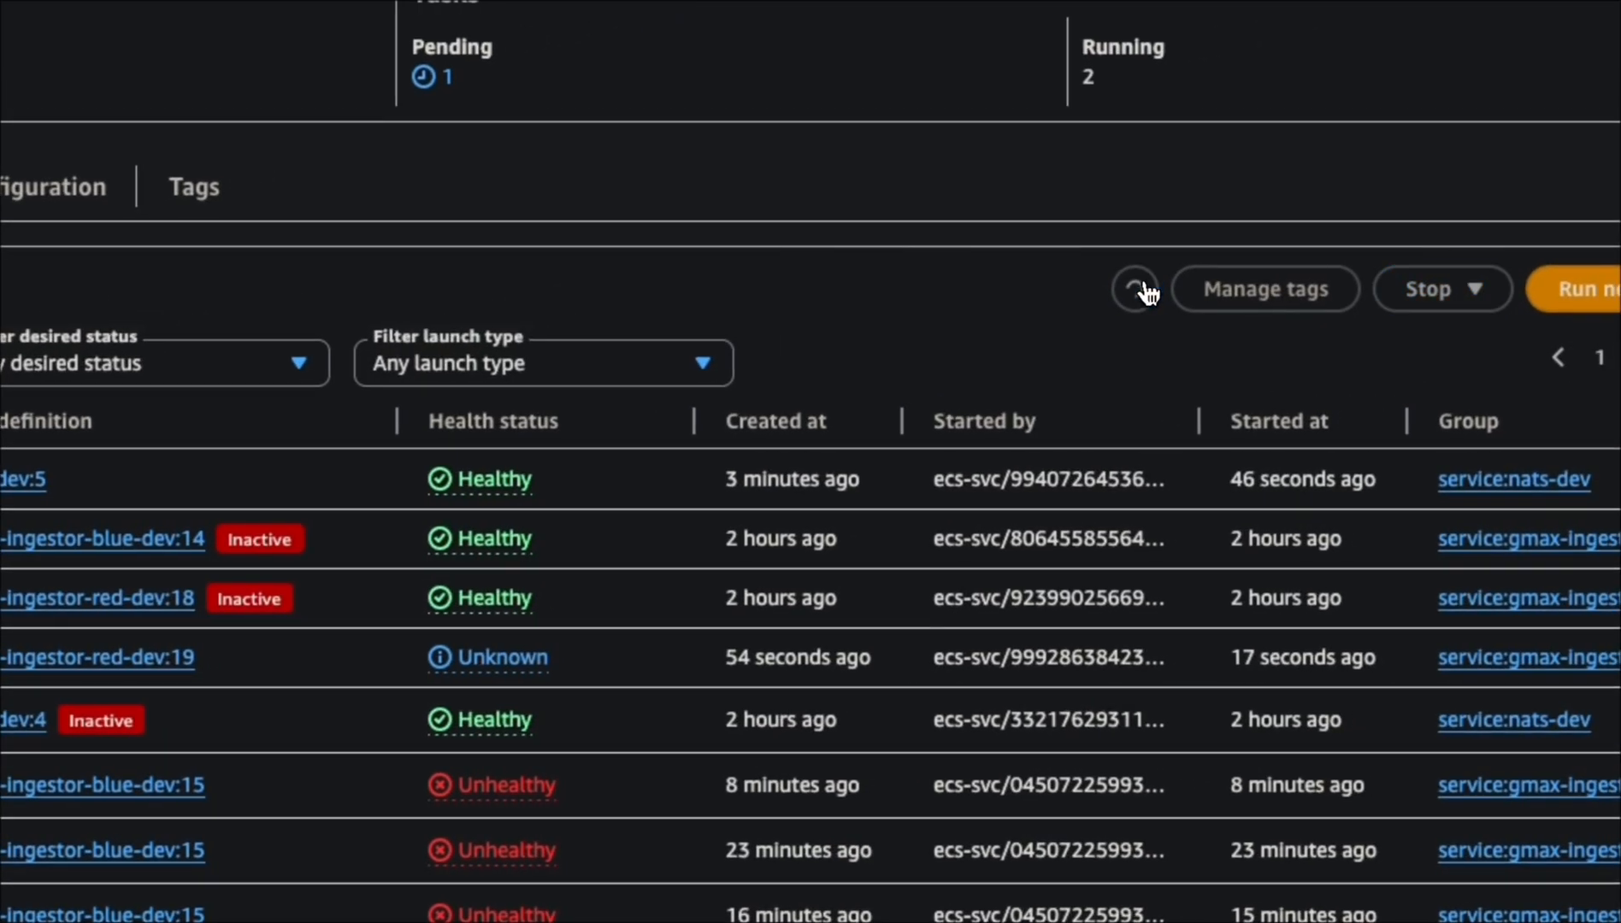
pyautogui.click(1137, 289)
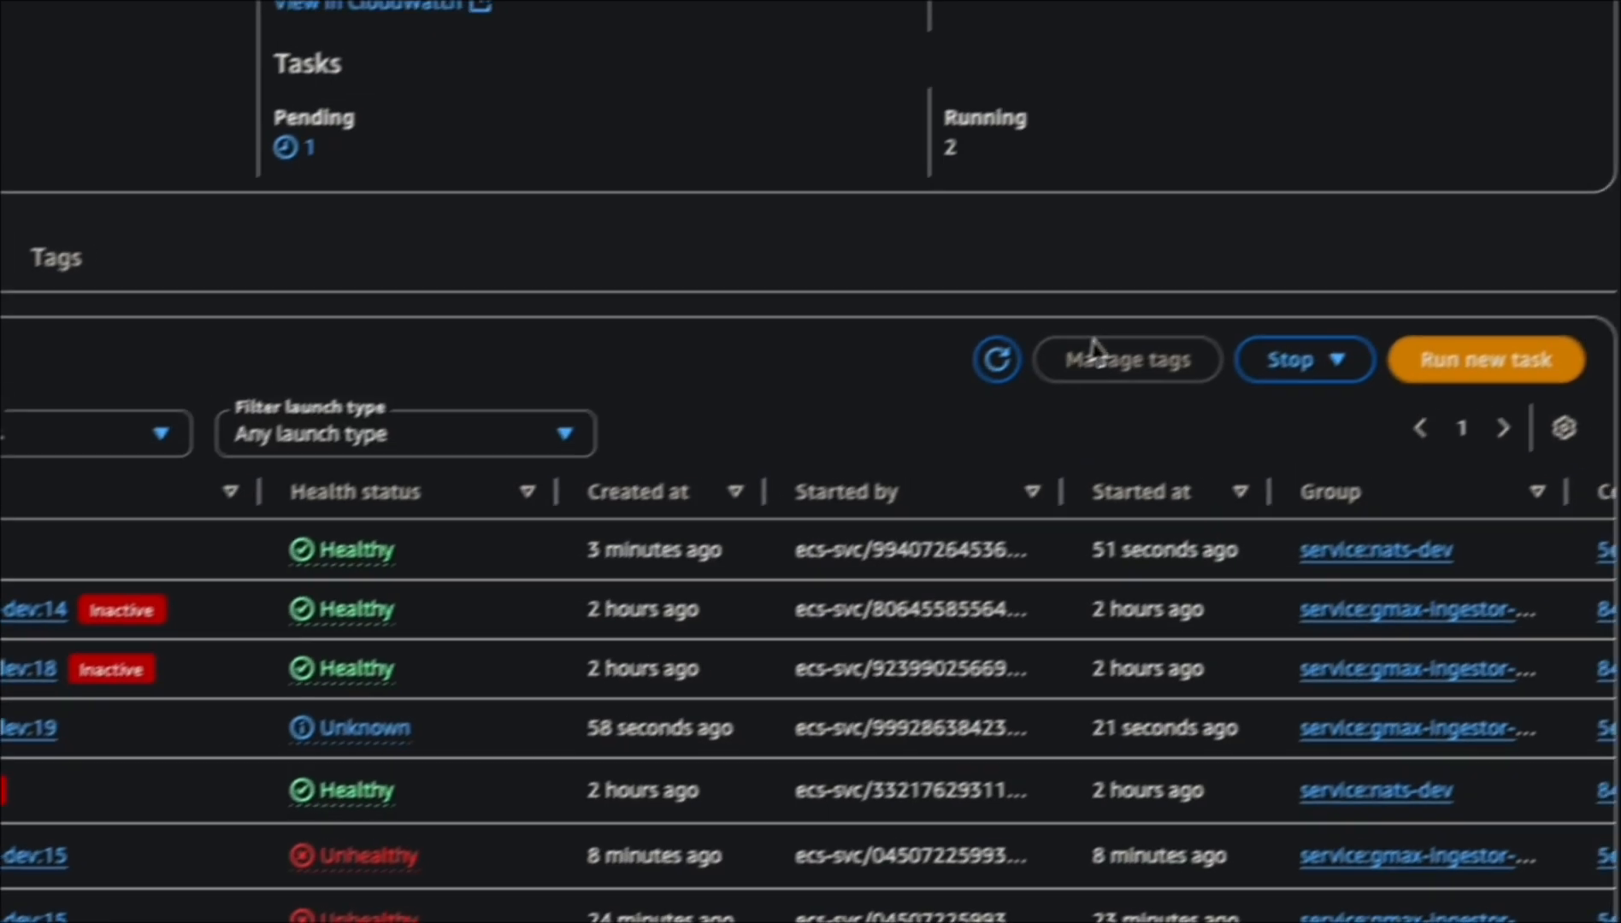
pyautogui.click(1132, 289)
pyautogui.click(960, 382)
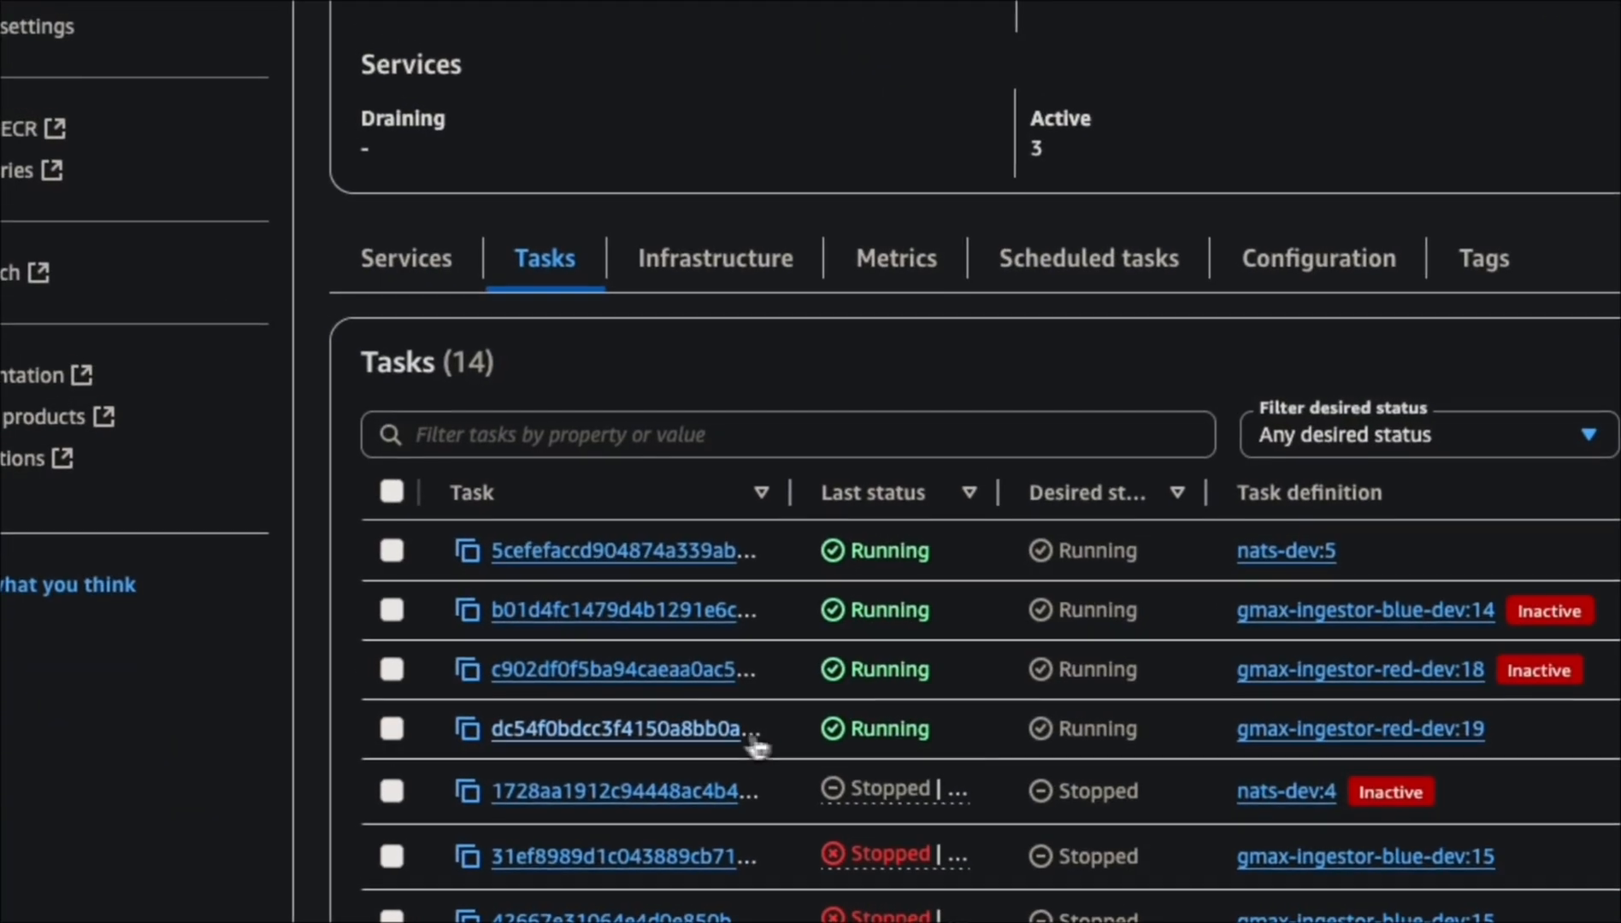
# Open the running gmax-ingestor-red-dev:19 task and examine its logs for the health check responses.
pyautogui.click(702, 737)
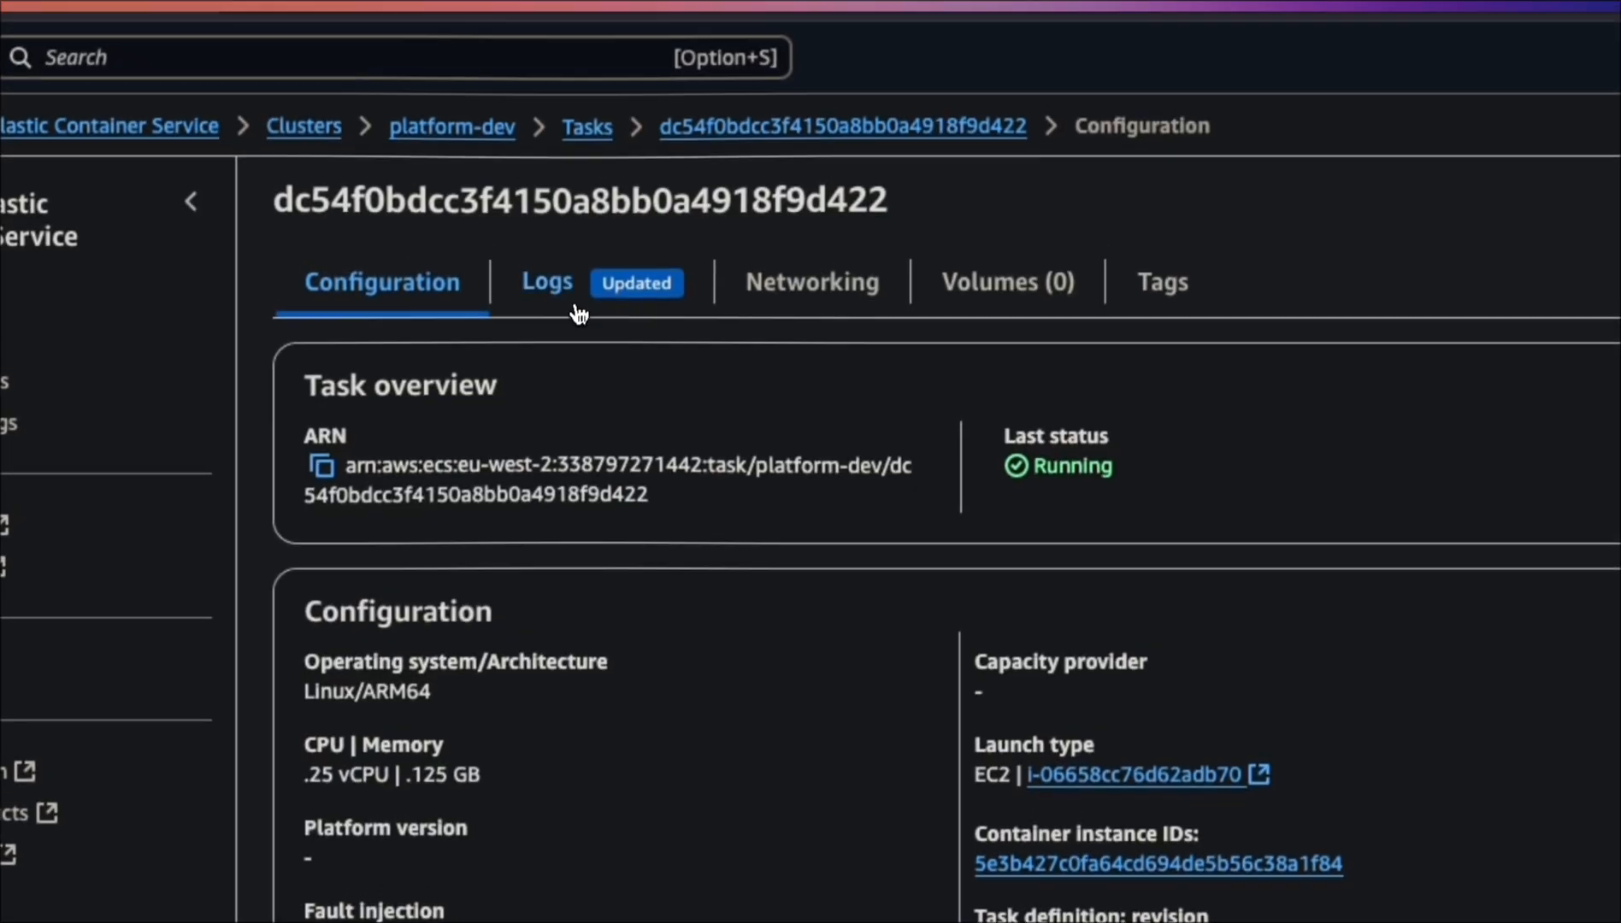
pyautogui.click(571, 309)
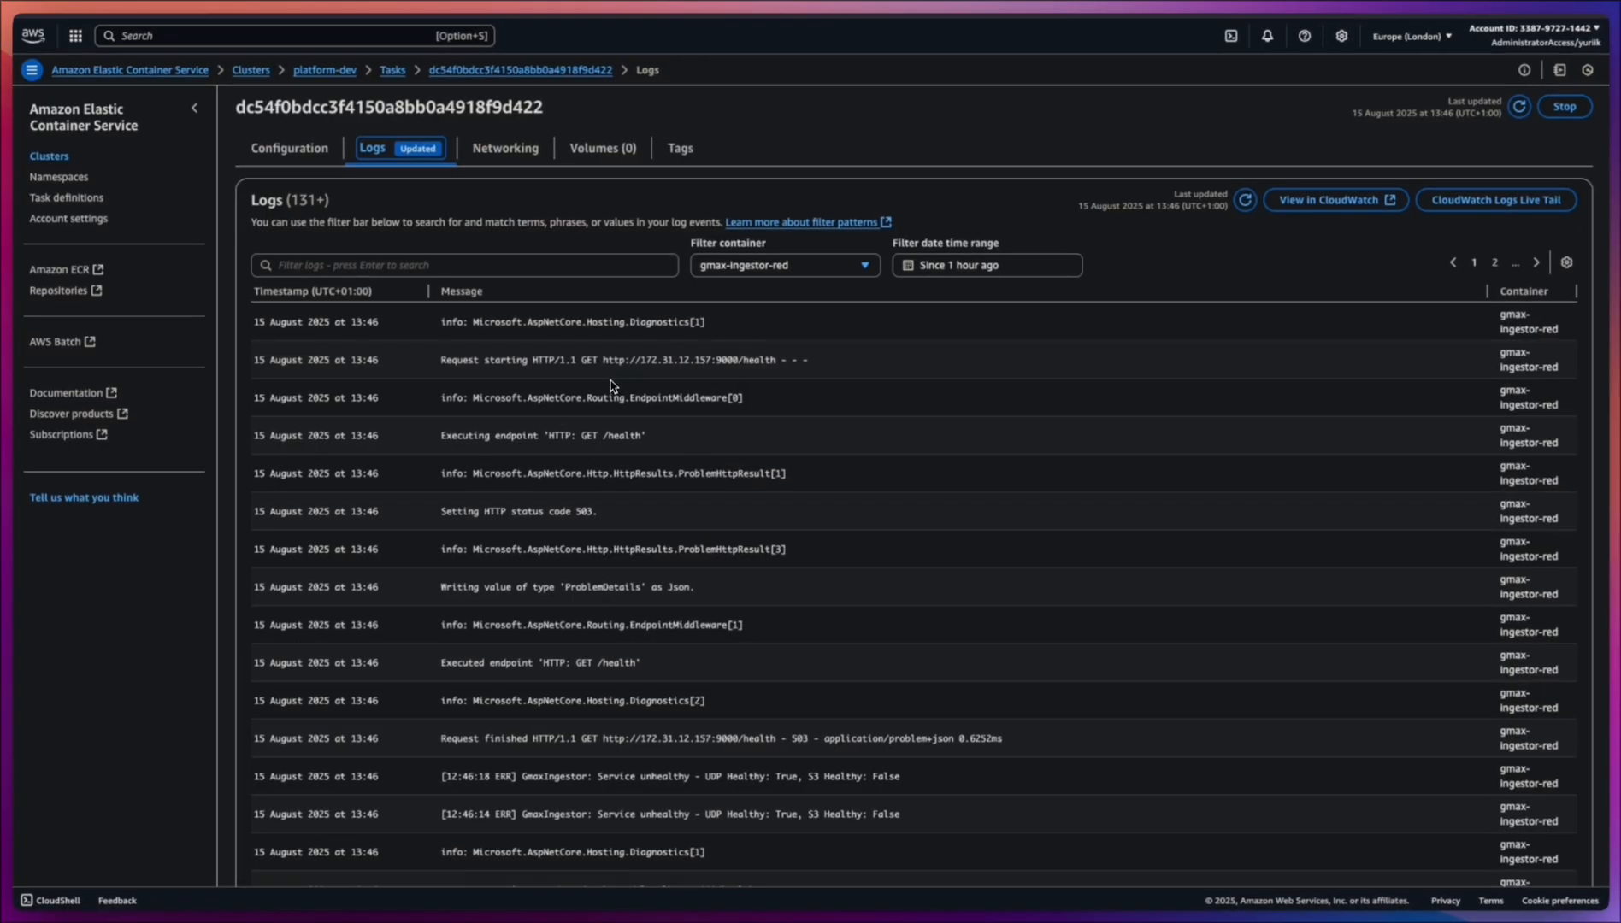
pyautogui.scroll(-2, 553, 395)
pyautogui.moveTo(446, 394); pyautogui.dragTo(505, 396)
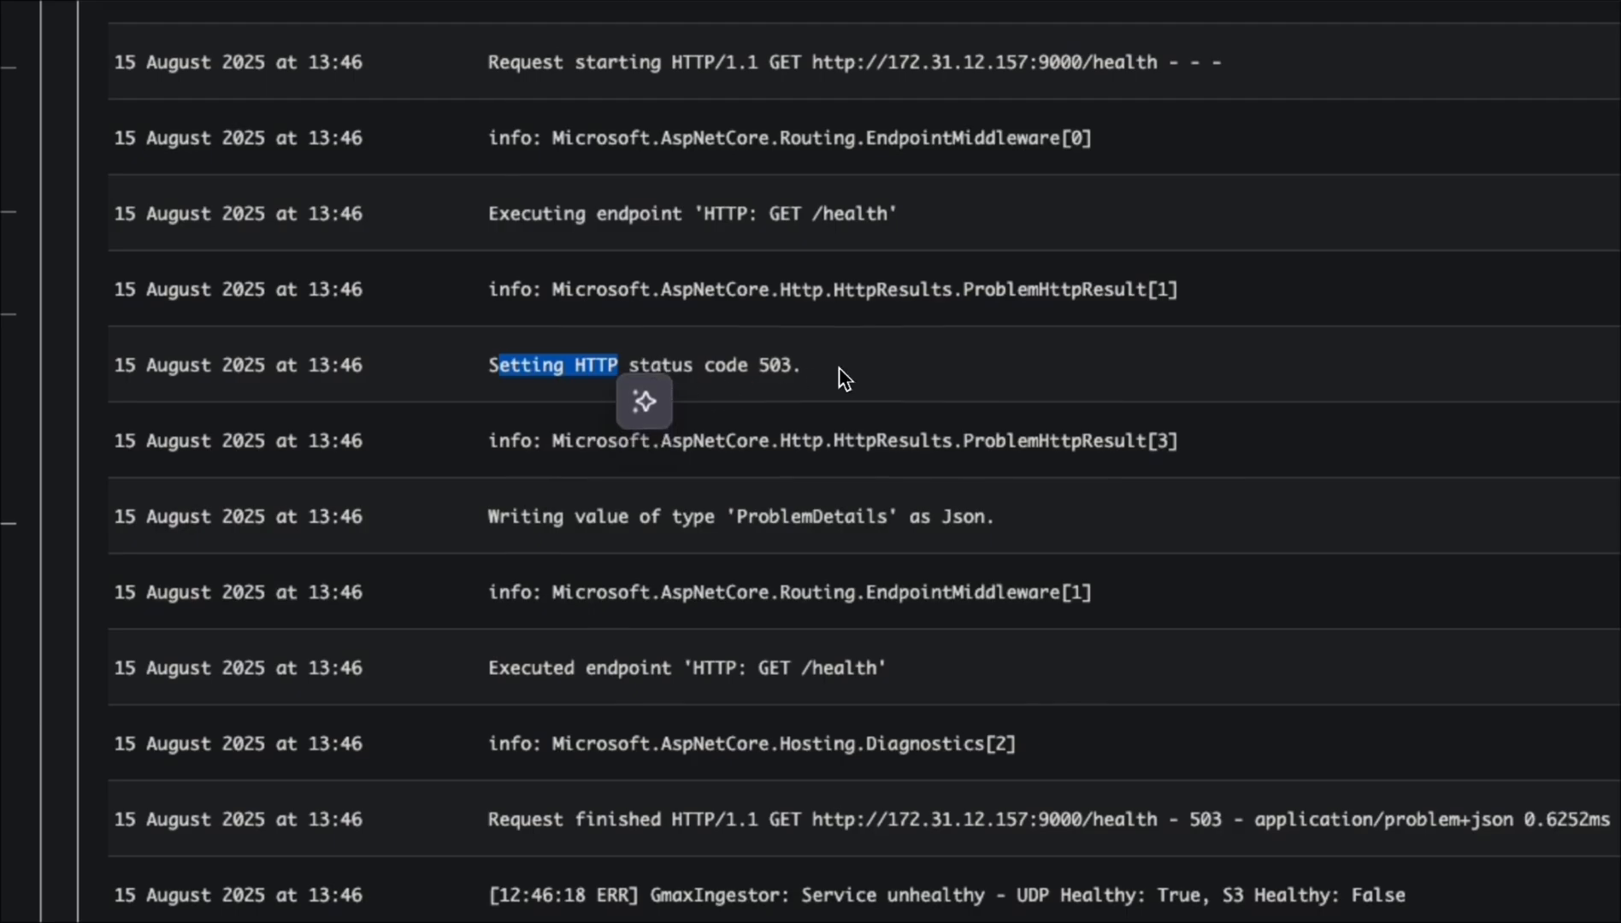
pyautogui.click(614, 394)
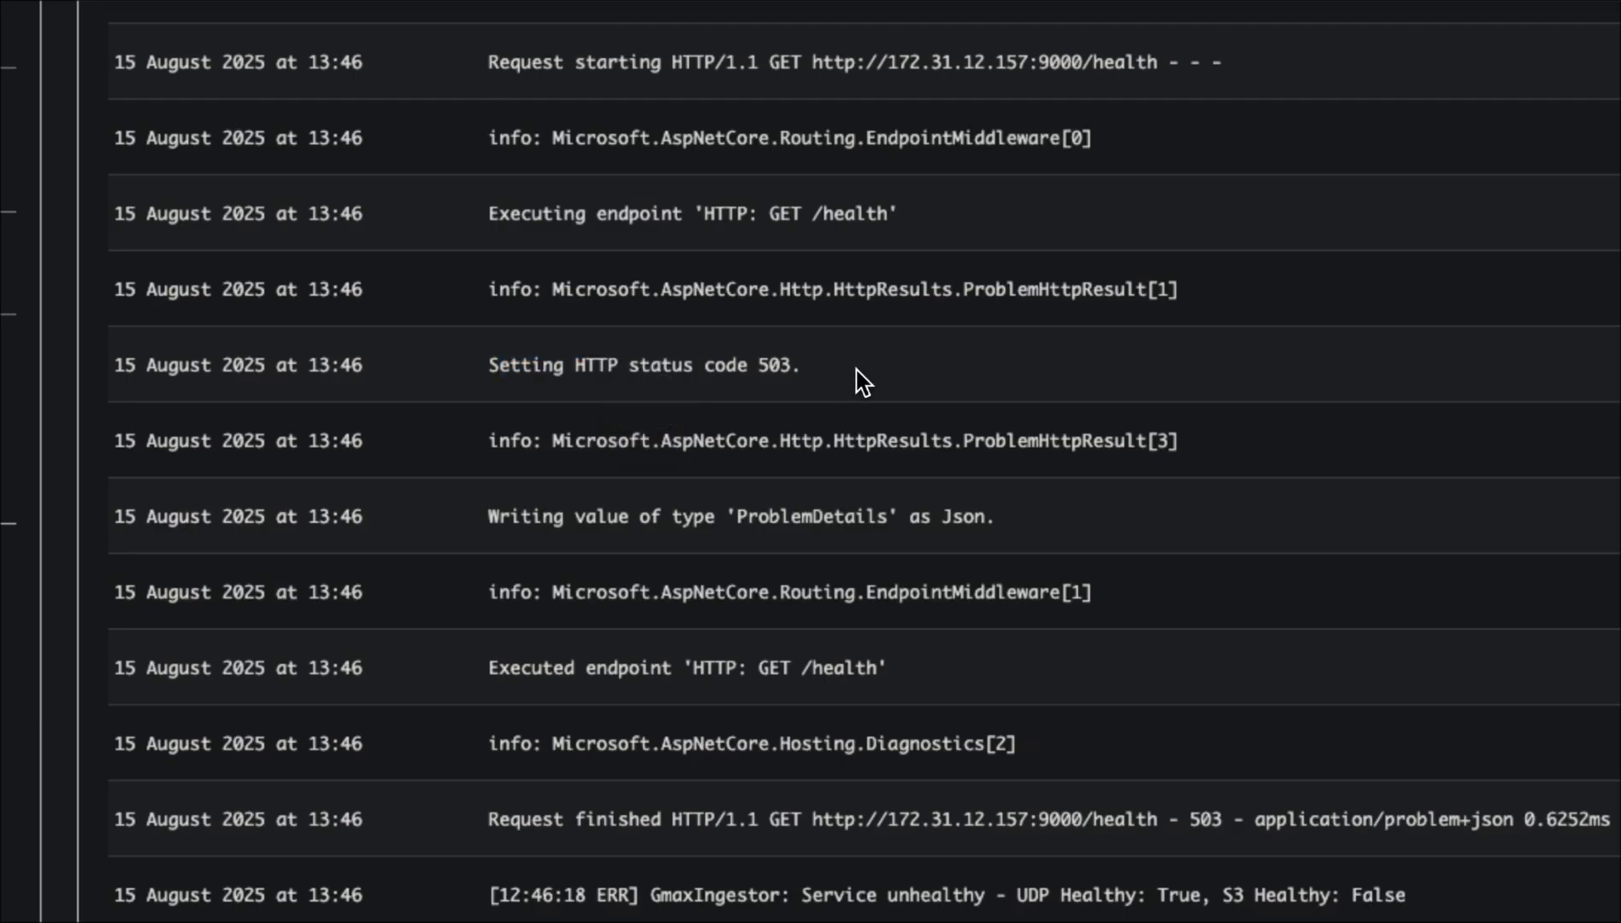
pyautogui.scroll(2, 1077, 402)
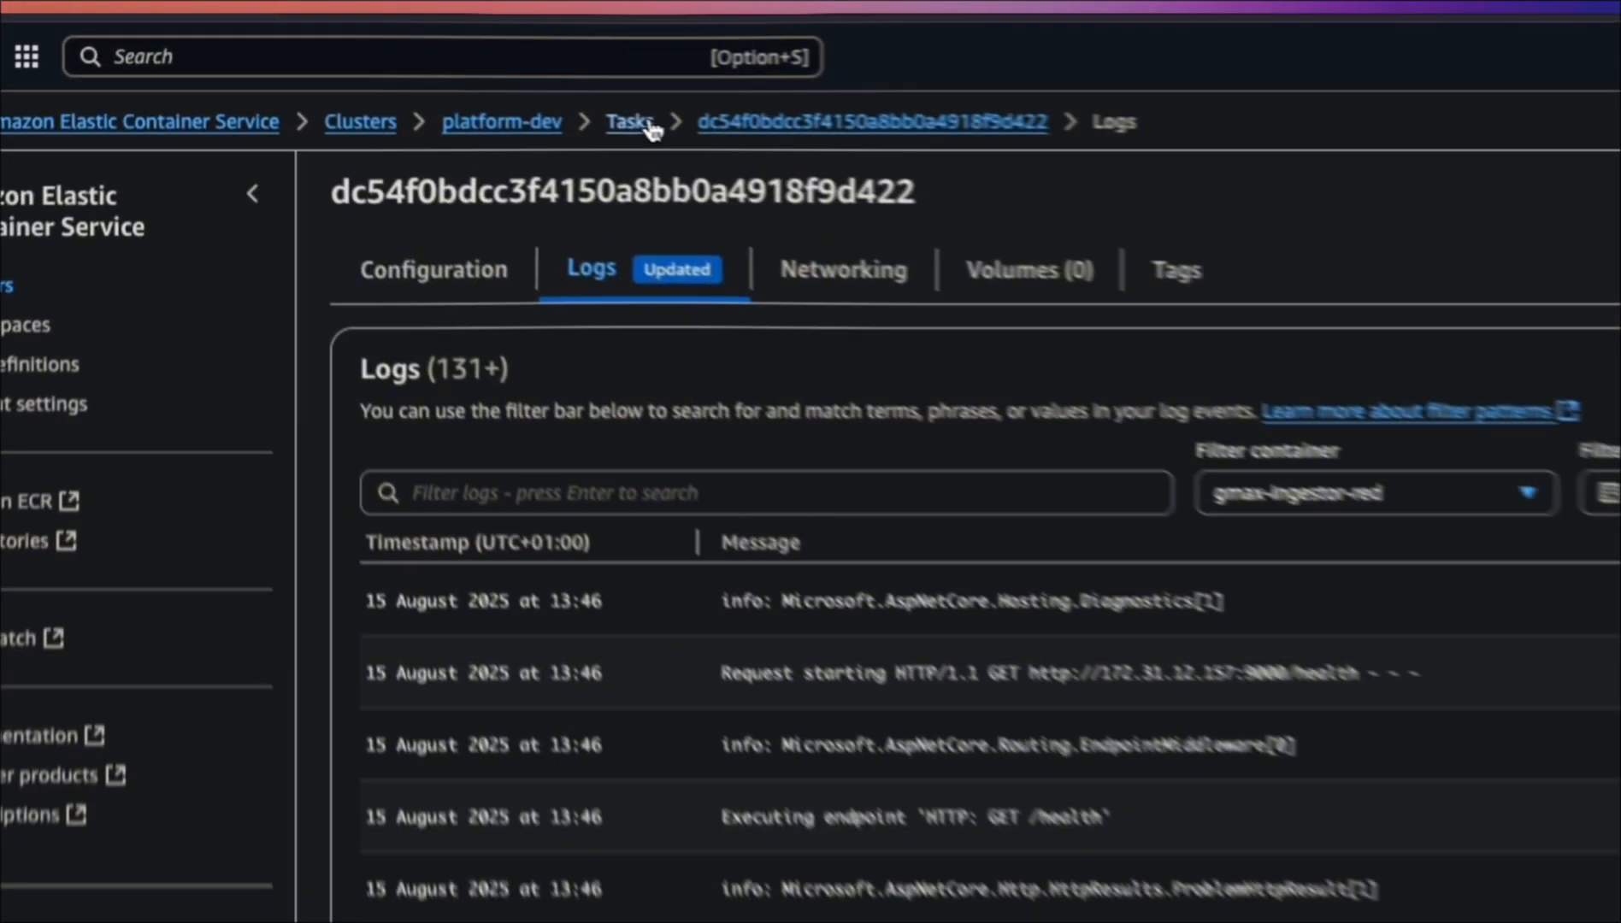
# Reopen the gmax-ingestor-red-dev:19 task to recheck the UDP and S3 health entries in its logs, and go back to the task list.
pyautogui.click(395, 70)
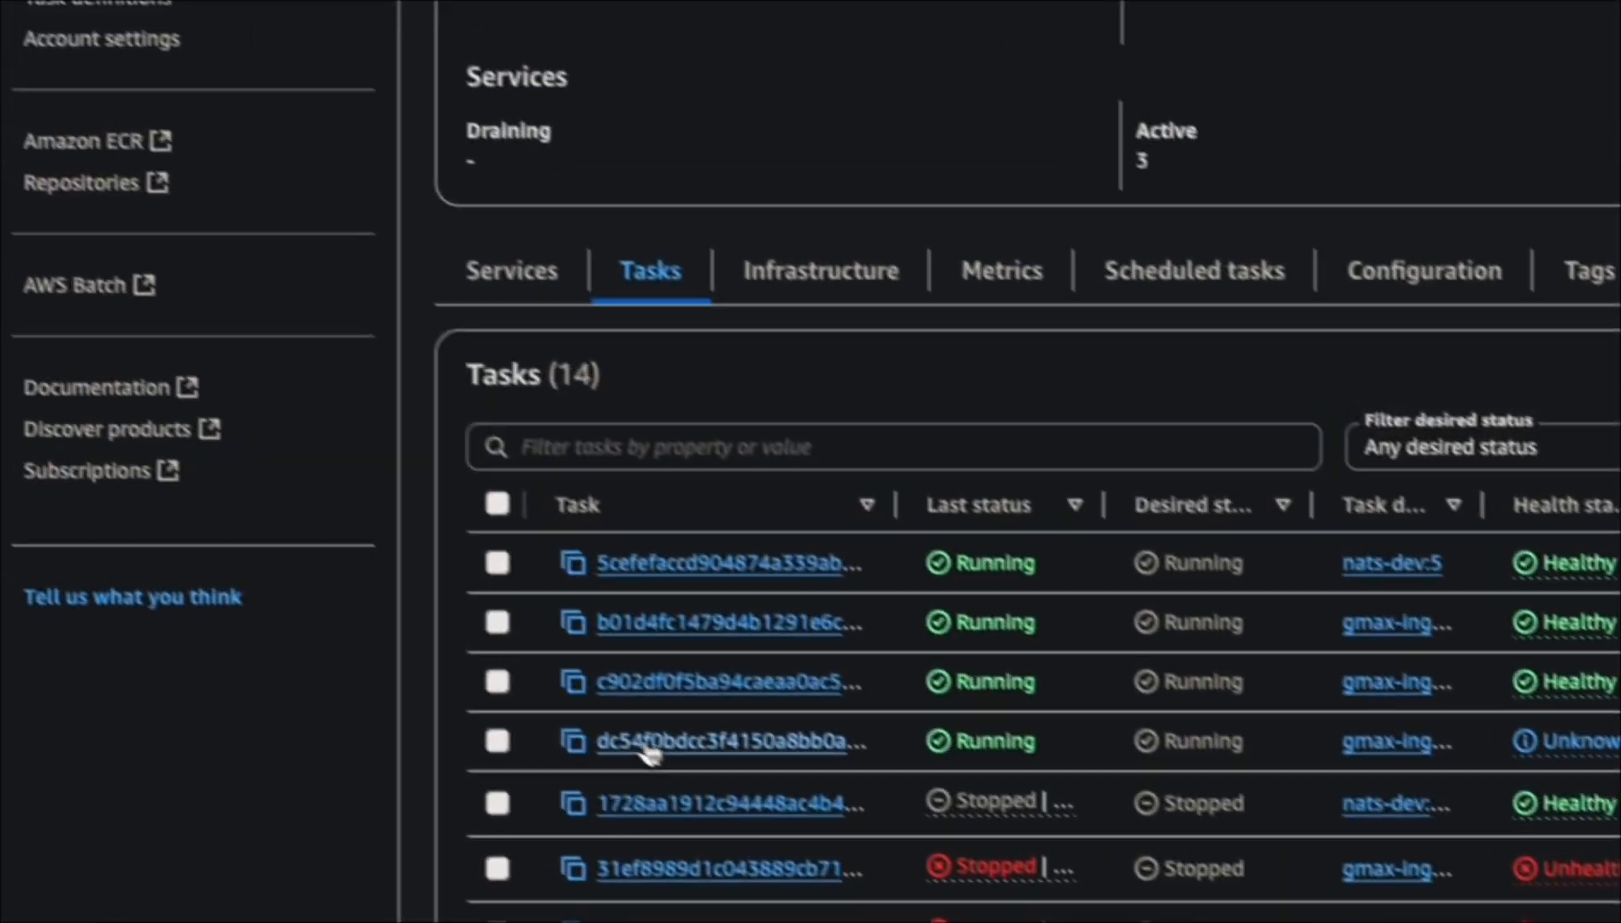
pyautogui.click(35, 612)
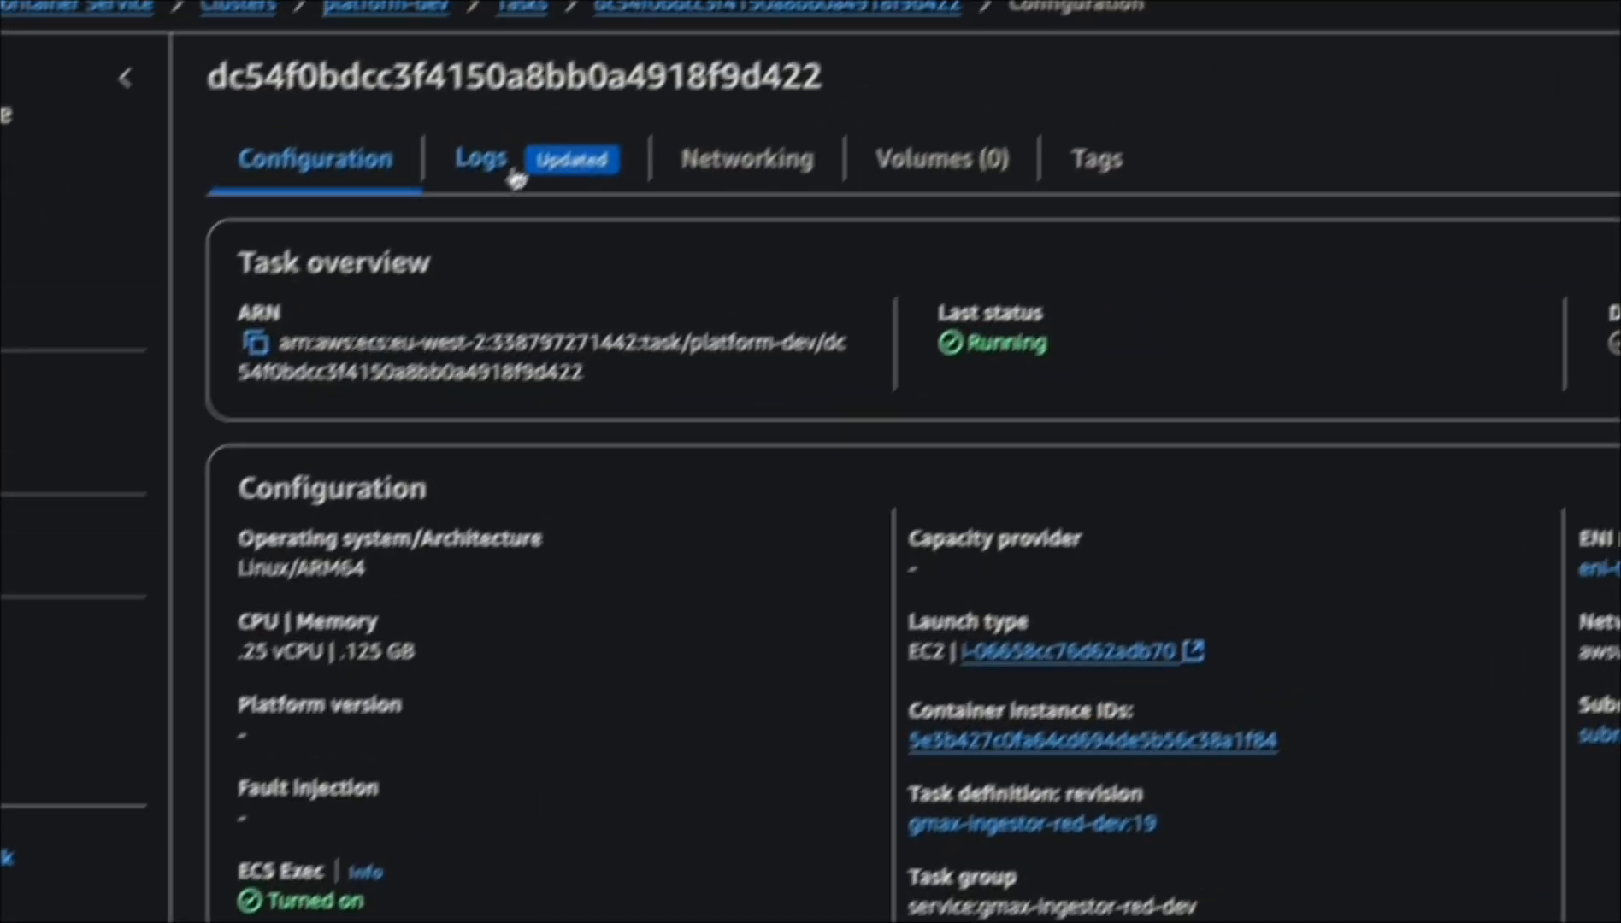
pyautogui.click(512, 167)
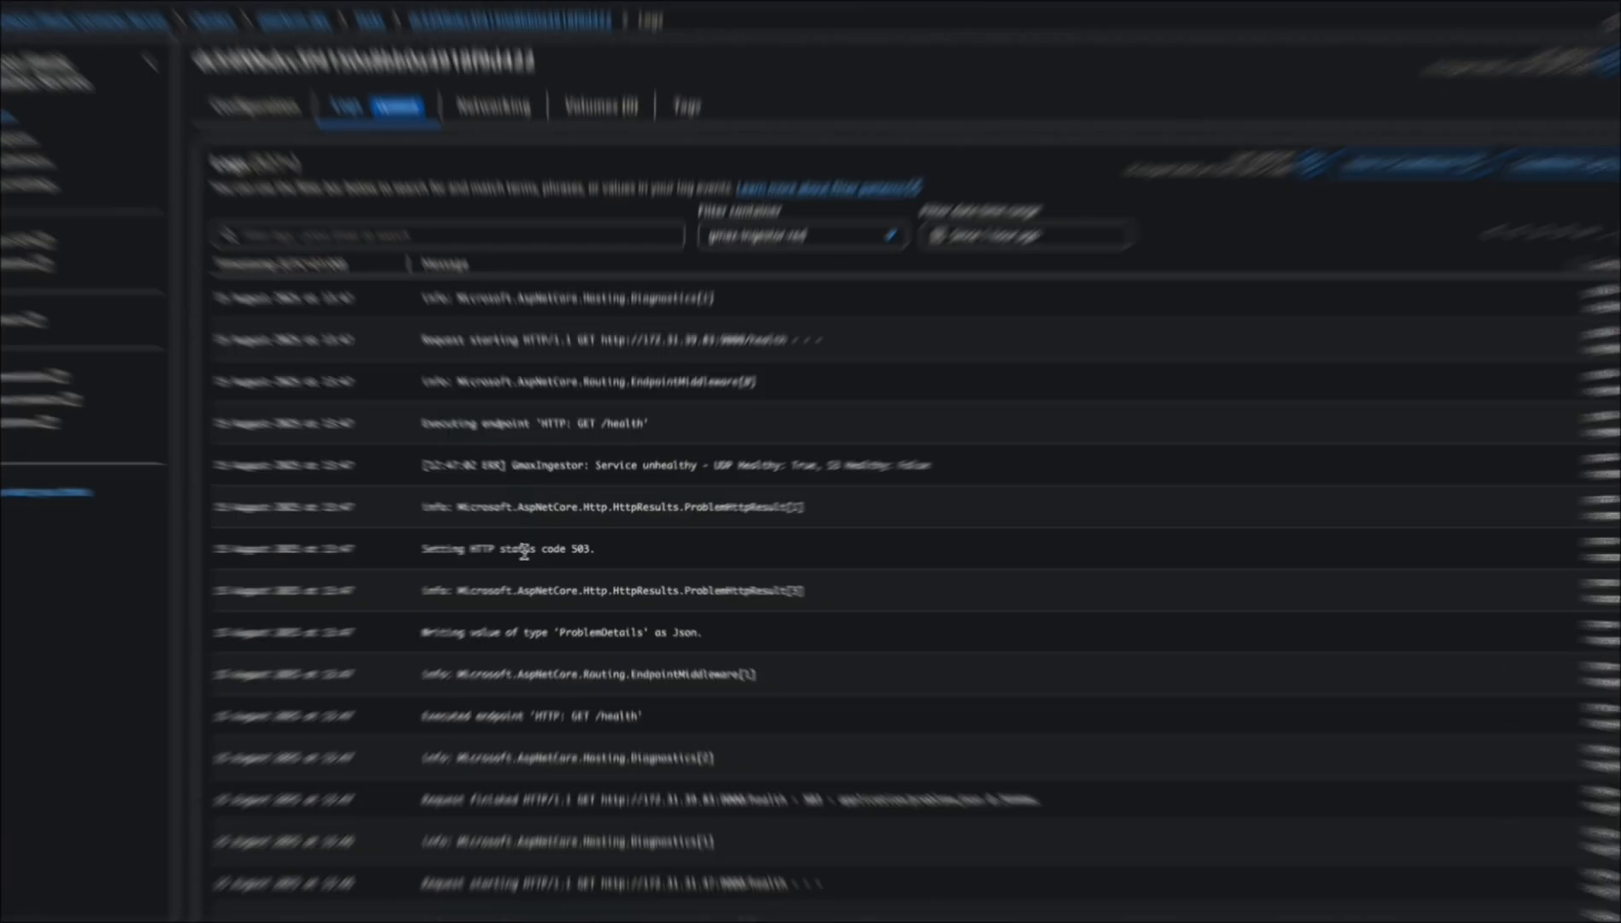
pyautogui.moveTo(547, 549); pyautogui.dragTo(630, 544)
pyautogui.click(631, 543)
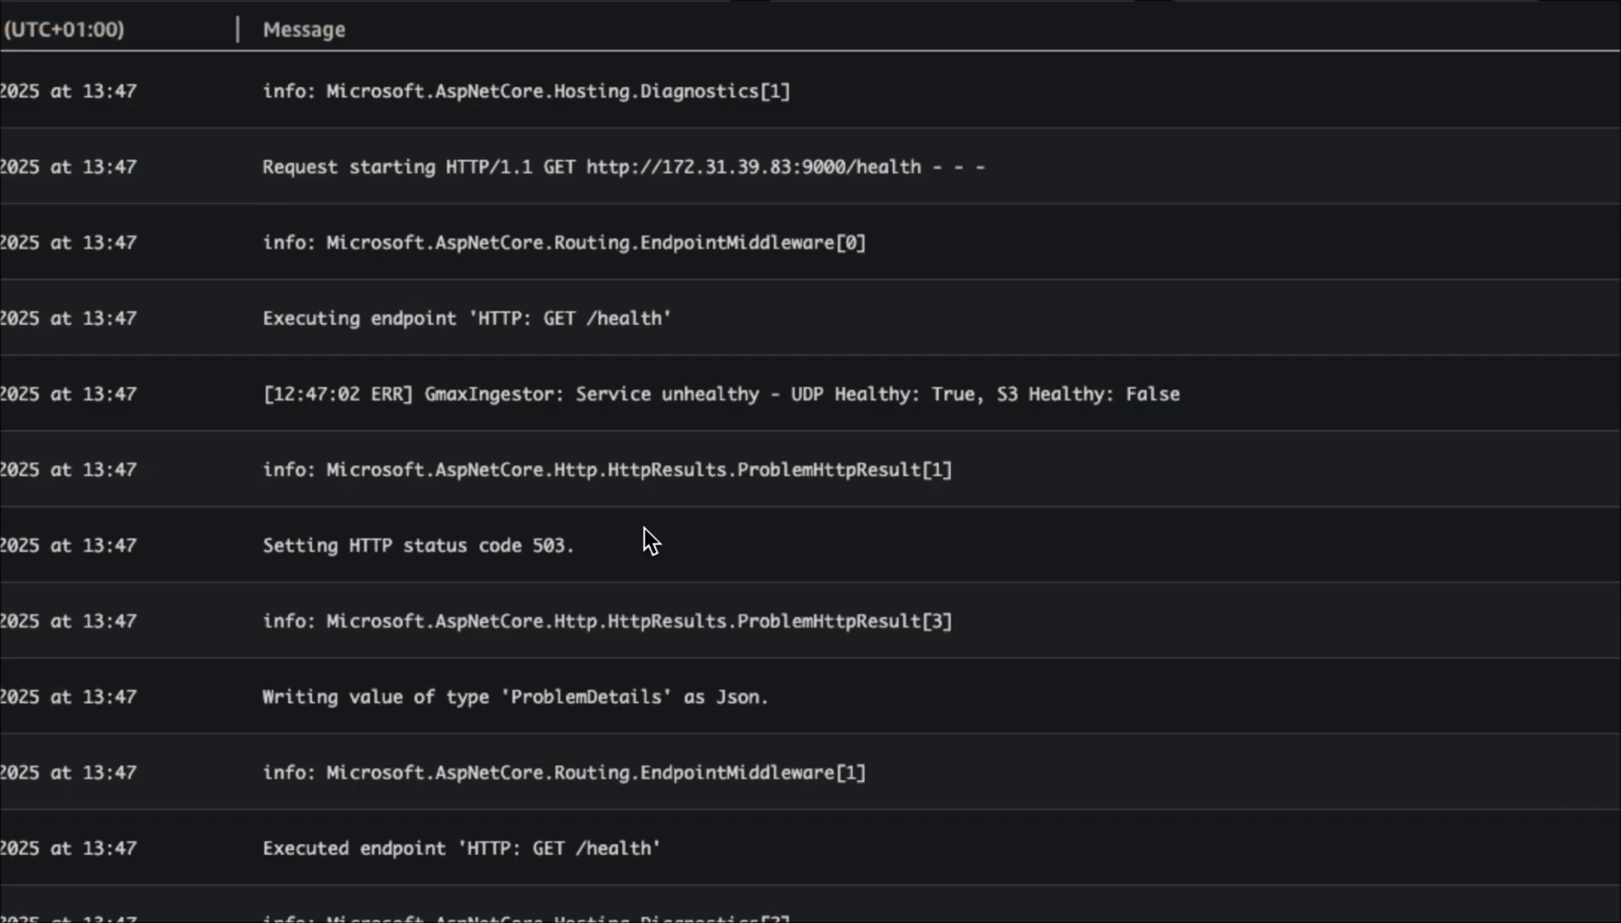
pyautogui.moveTo(965, 393); pyautogui.dragTo(1227, 413)
pyautogui.click(1217, 427)
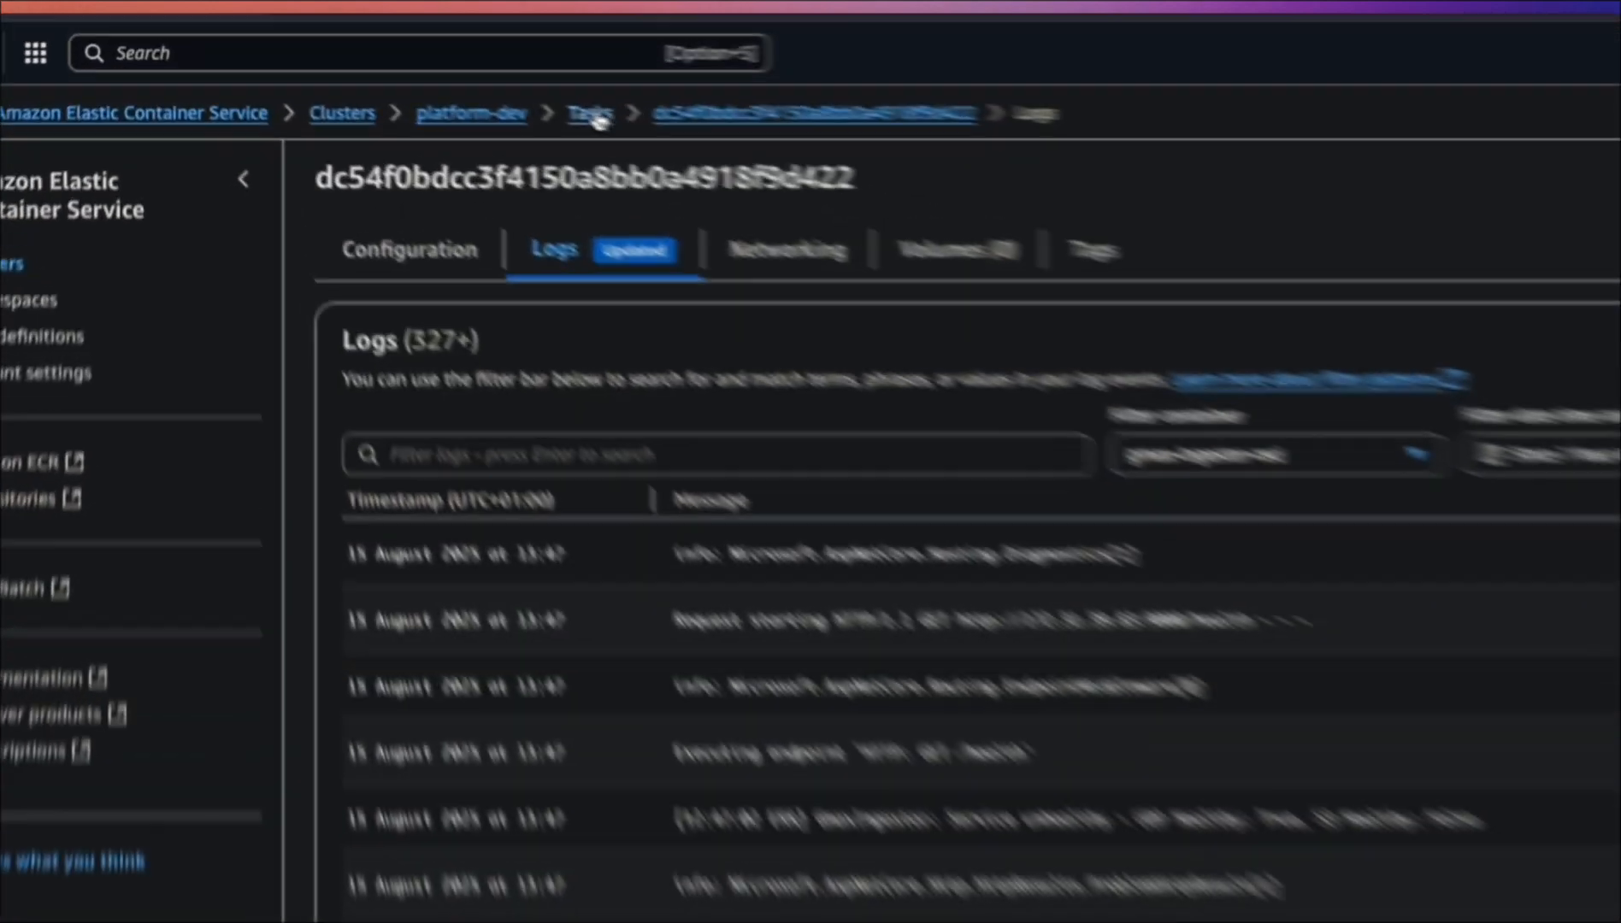
pyautogui.click(393, 70)
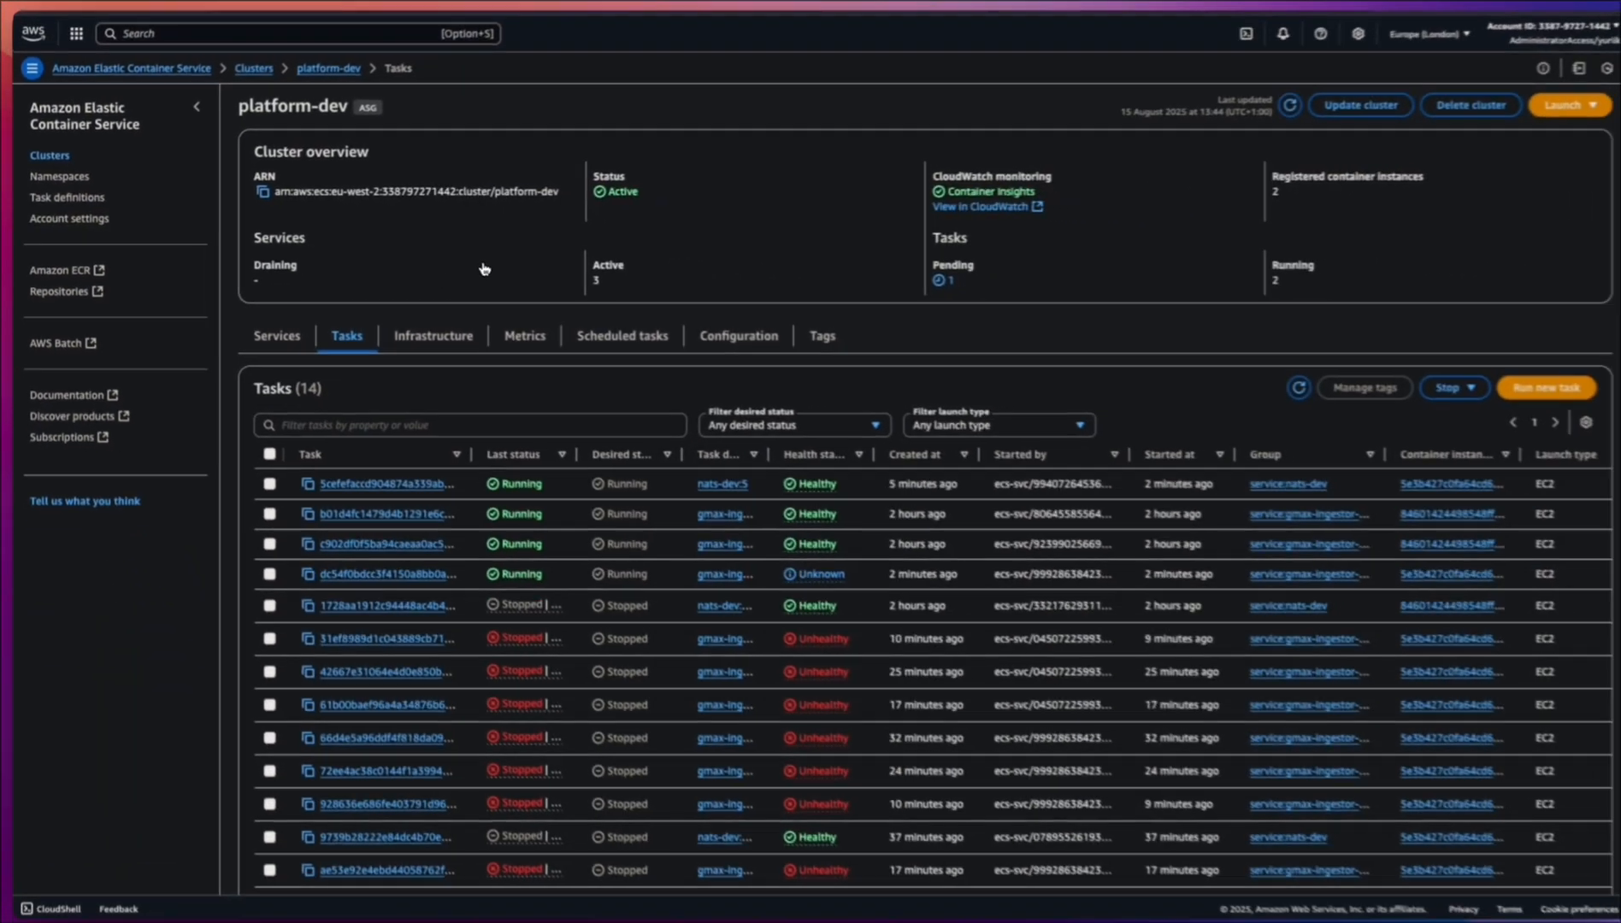
# In the code editor, set the egress rule's cidr_blocks in gmax-ingestor's services.tf to "0.0.0.0/0" and apply the Terraform changes to the dev workspace.
pyautogui.press('super+Tab')
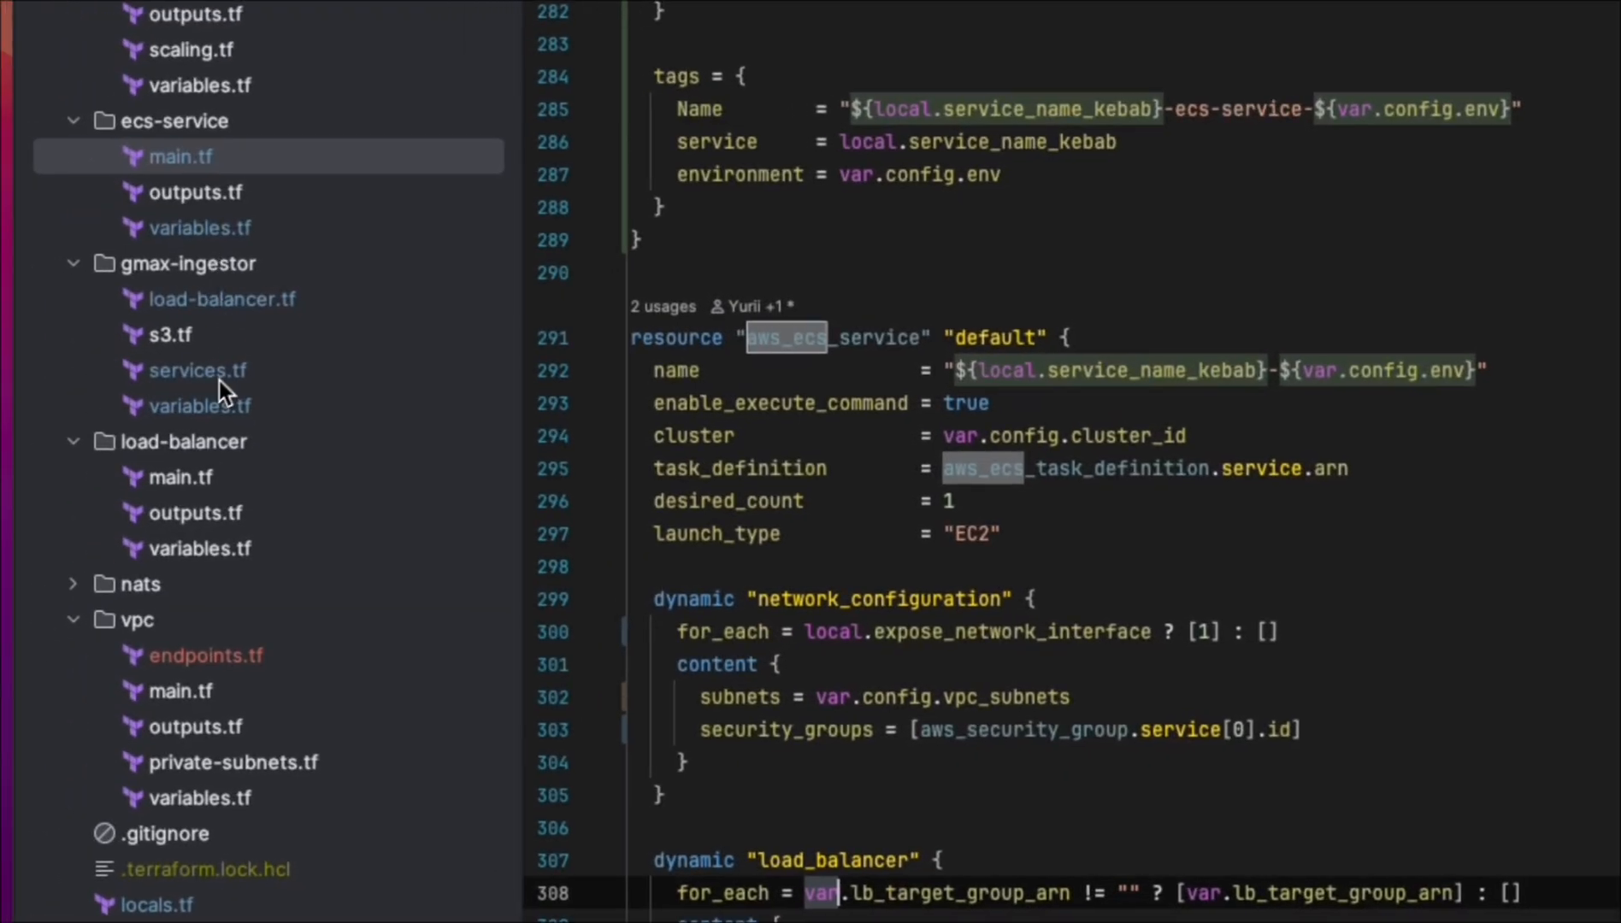
pyautogui.doubleClick(218, 379)
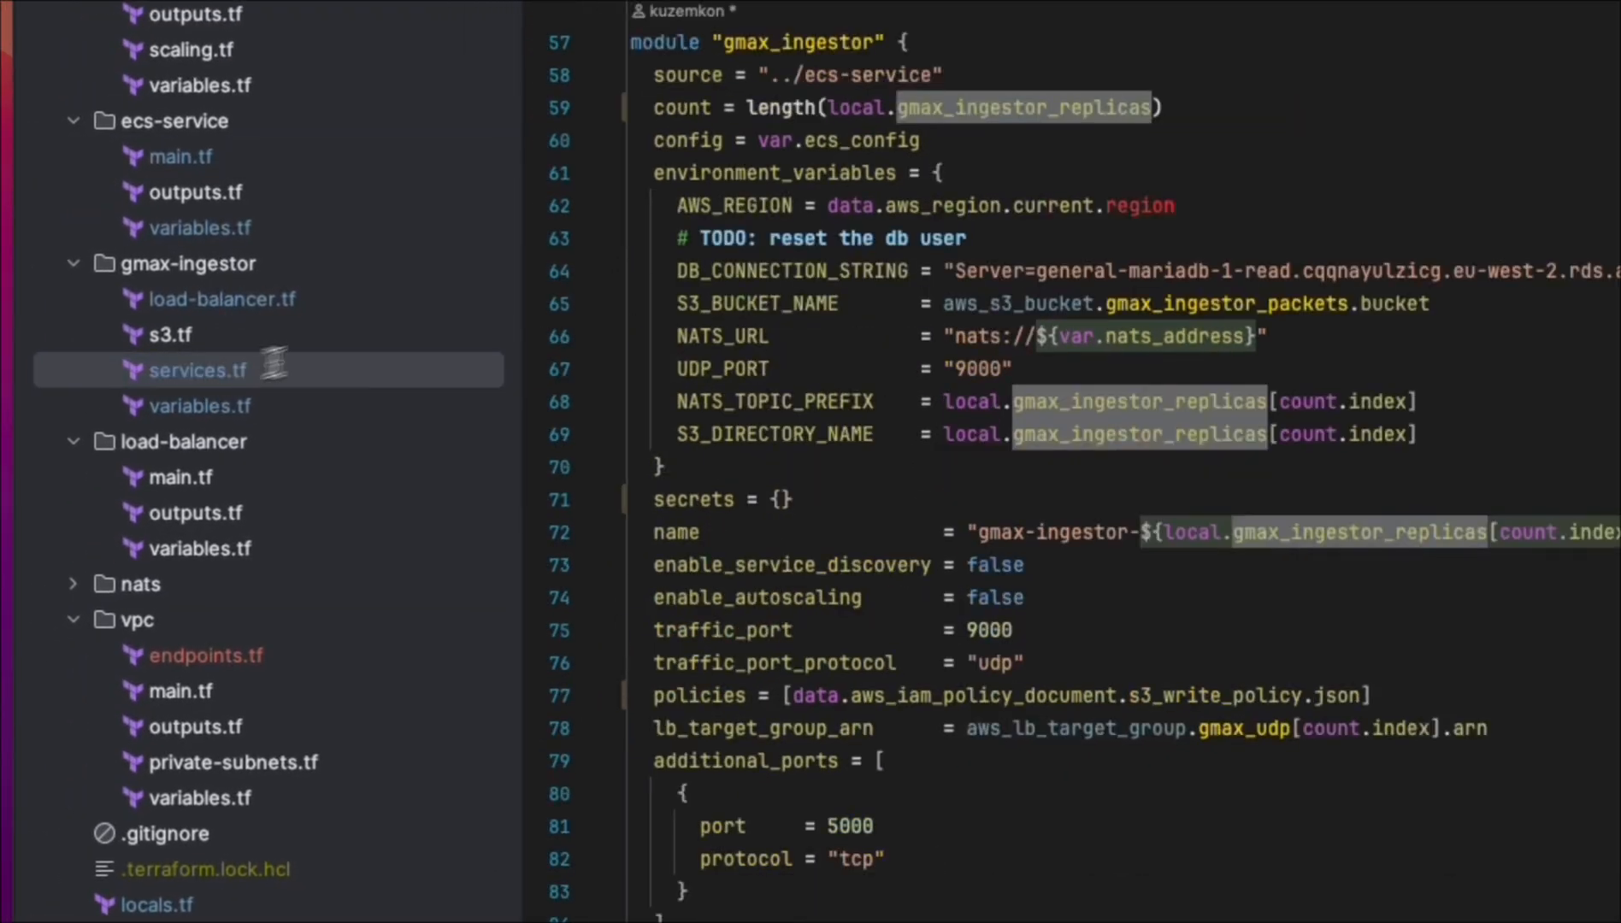
pyautogui.scroll(-3, 800, 776)
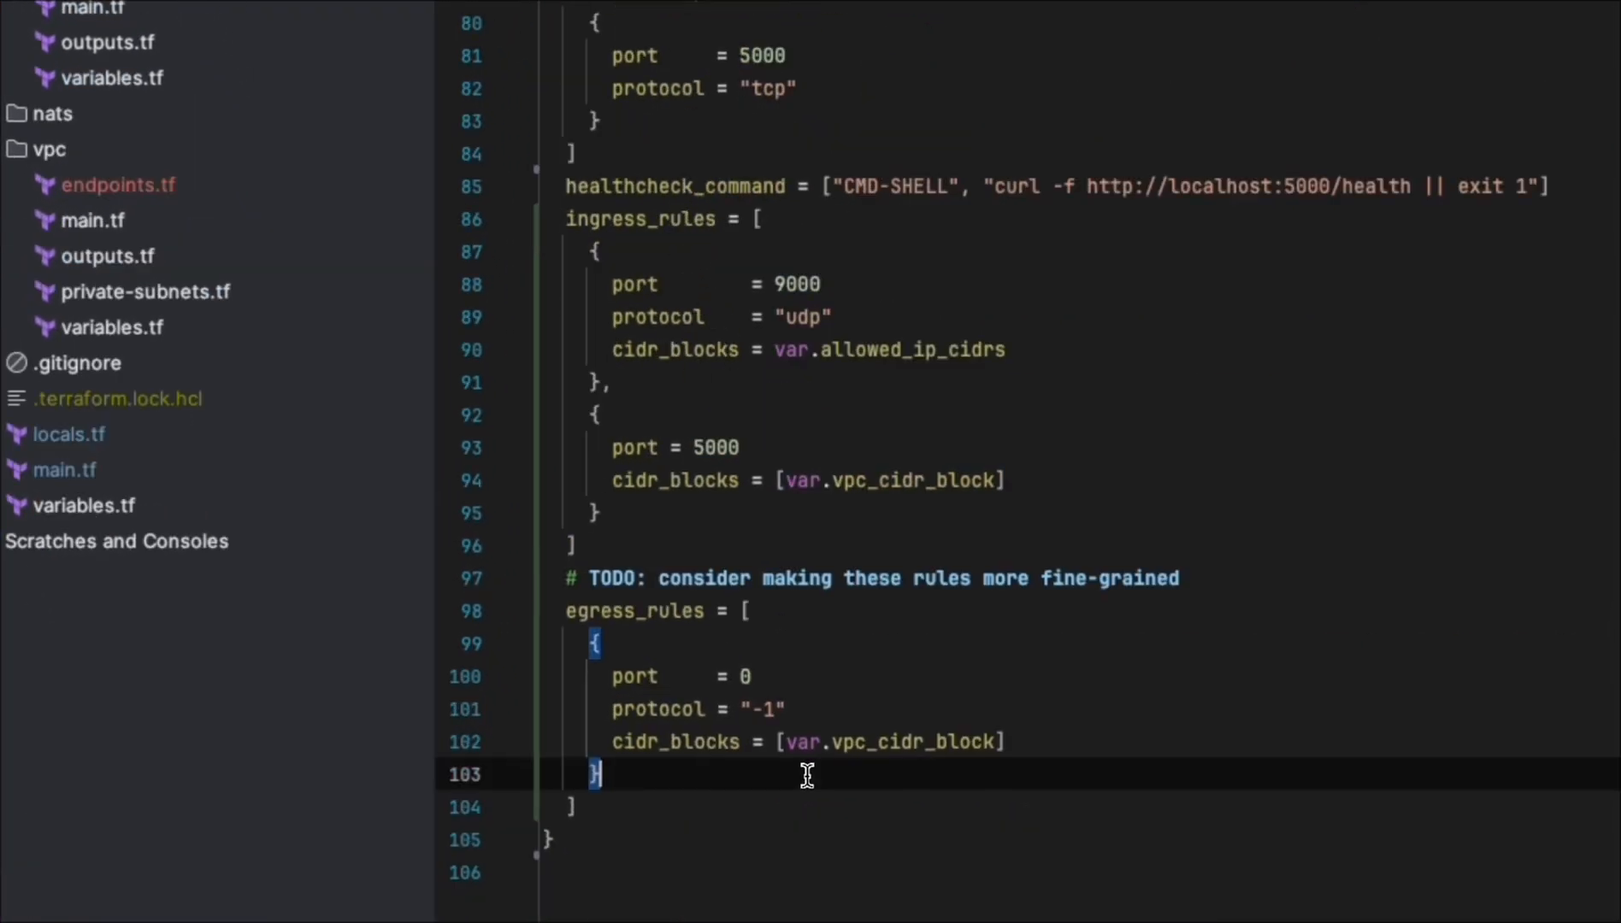
pyautogui.doubleClick(790, 741)
pyautogui.write('"')
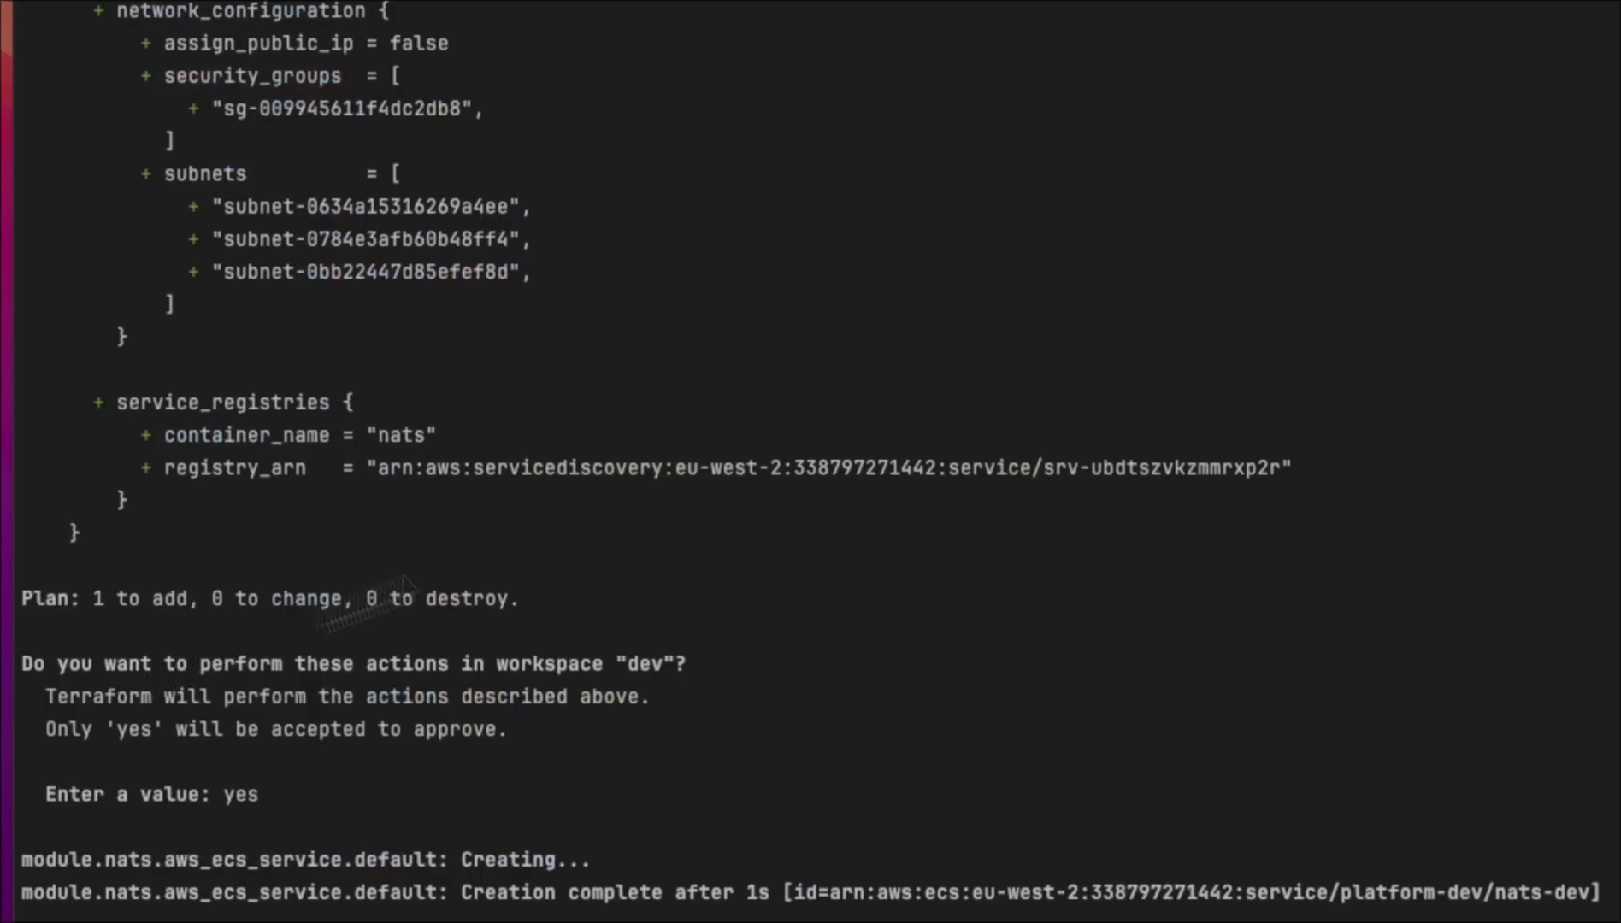
pyautogui.click(1057, 348)
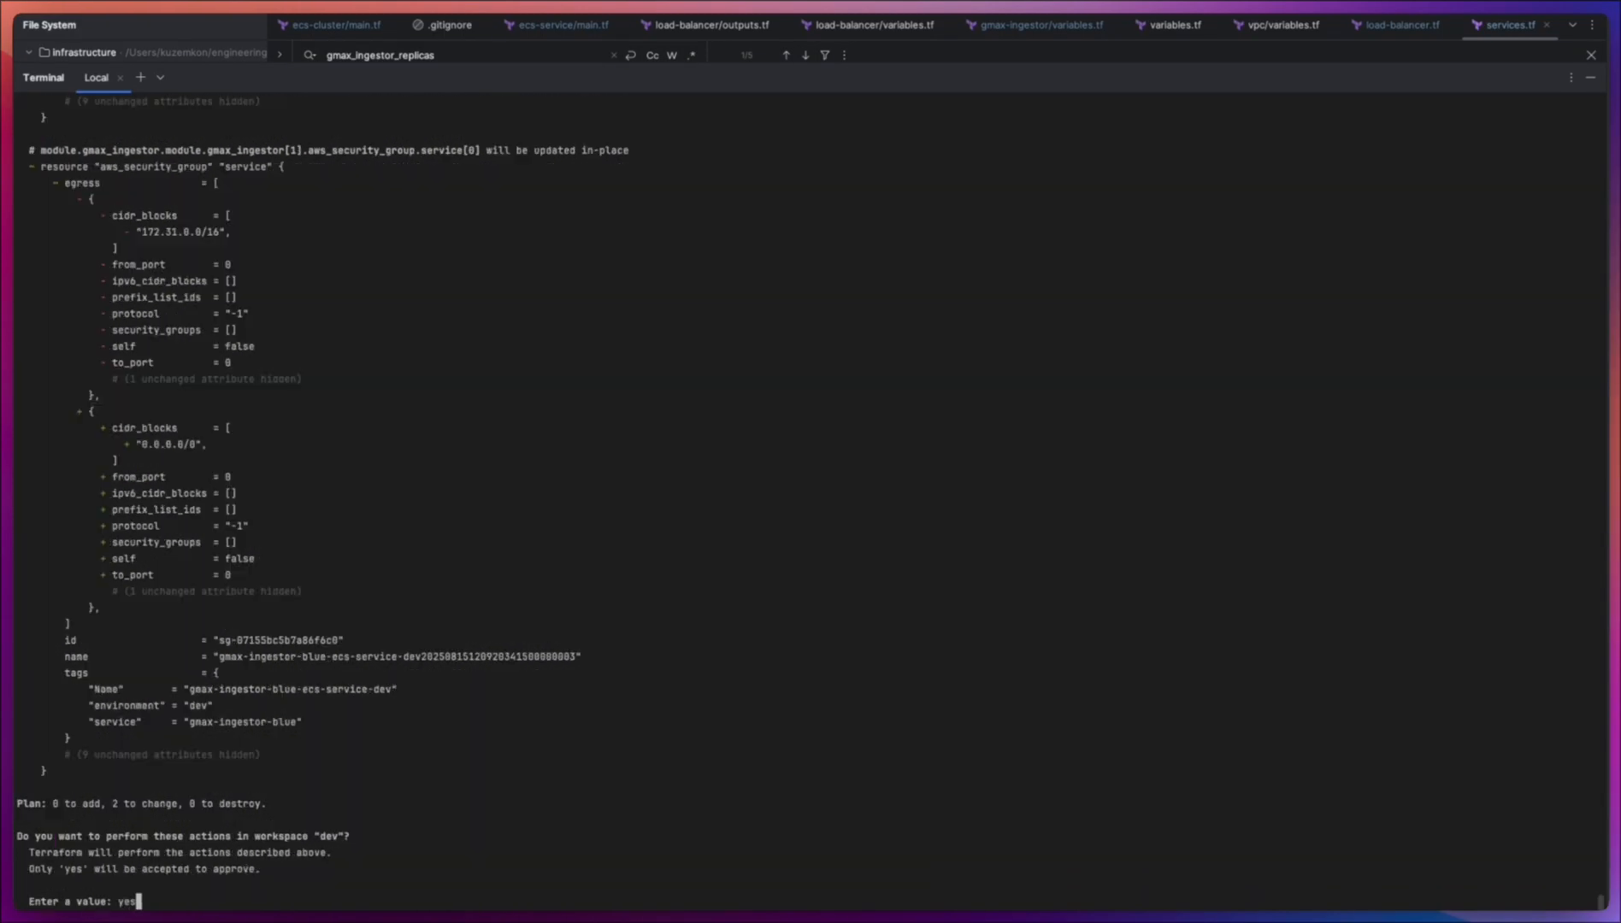
pyautogui.press('Return')
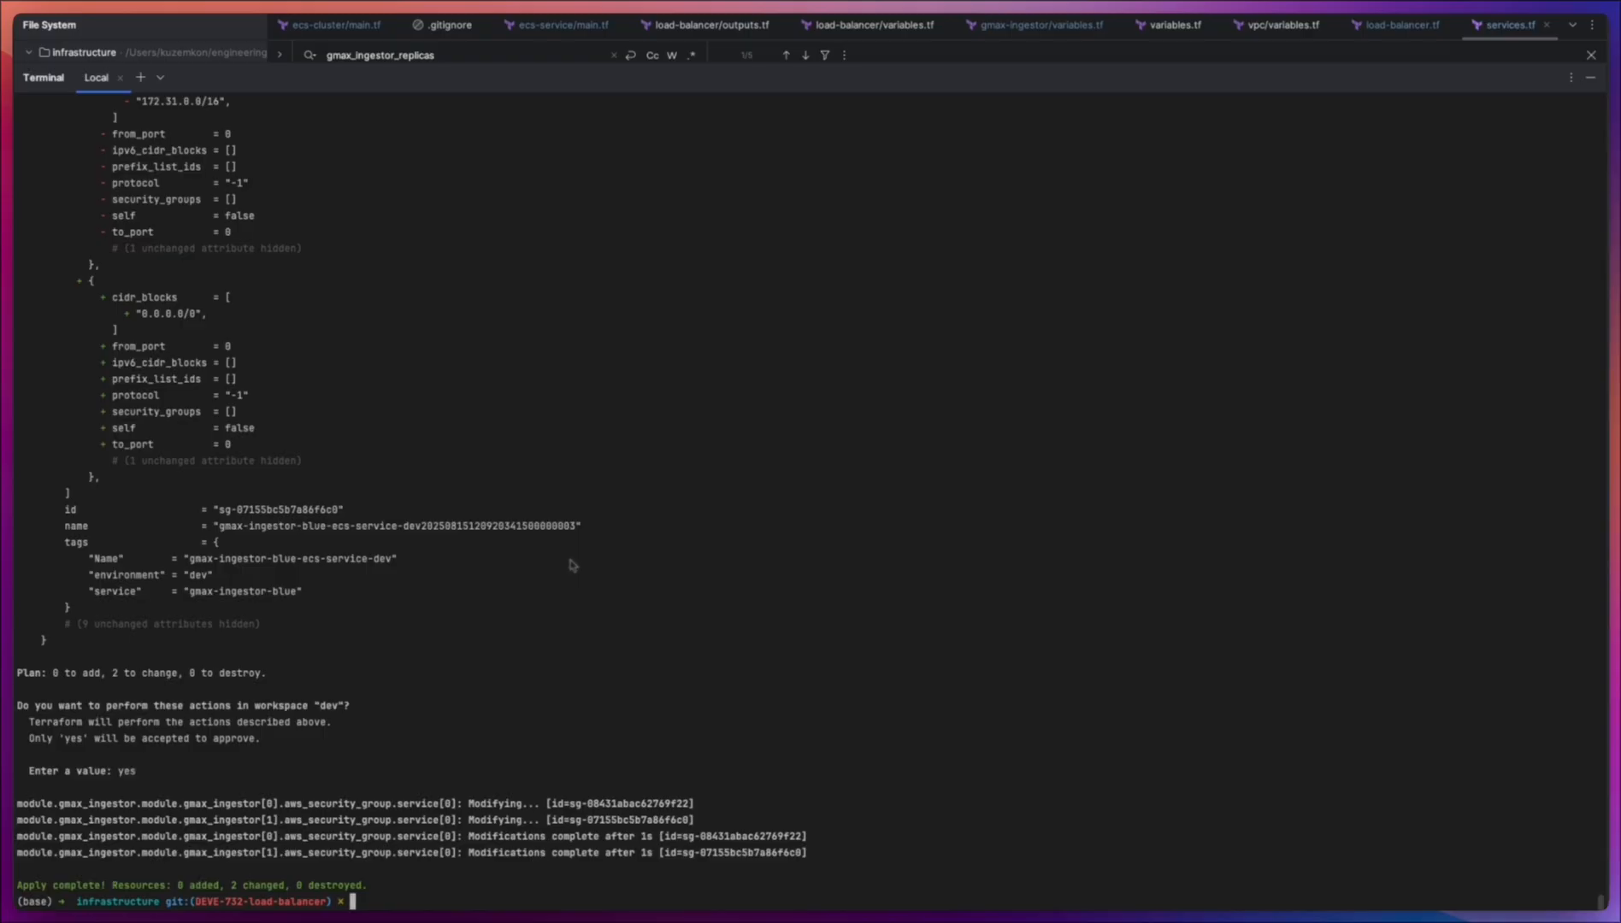
# Switch back to the AWS console, widen the task definition column and refresh the platform-dev task list to look for new ingestor tasks.
pyautogui.press('super+Tab')
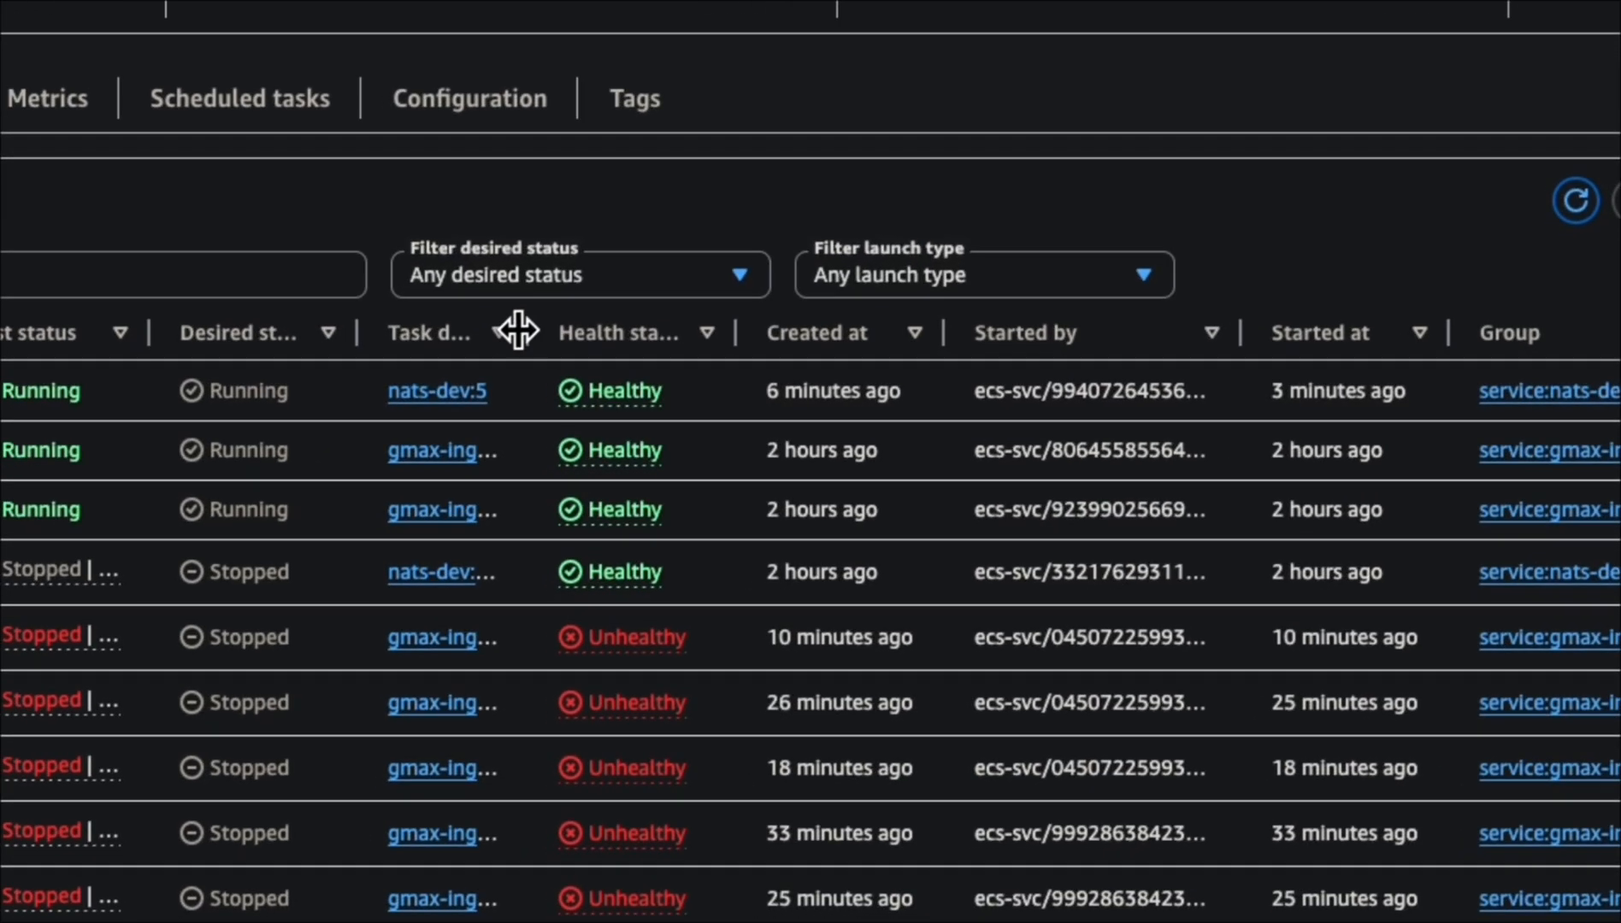
pyautogui.moveTo(518, 330); pyautogui.dragTo(951, 350)
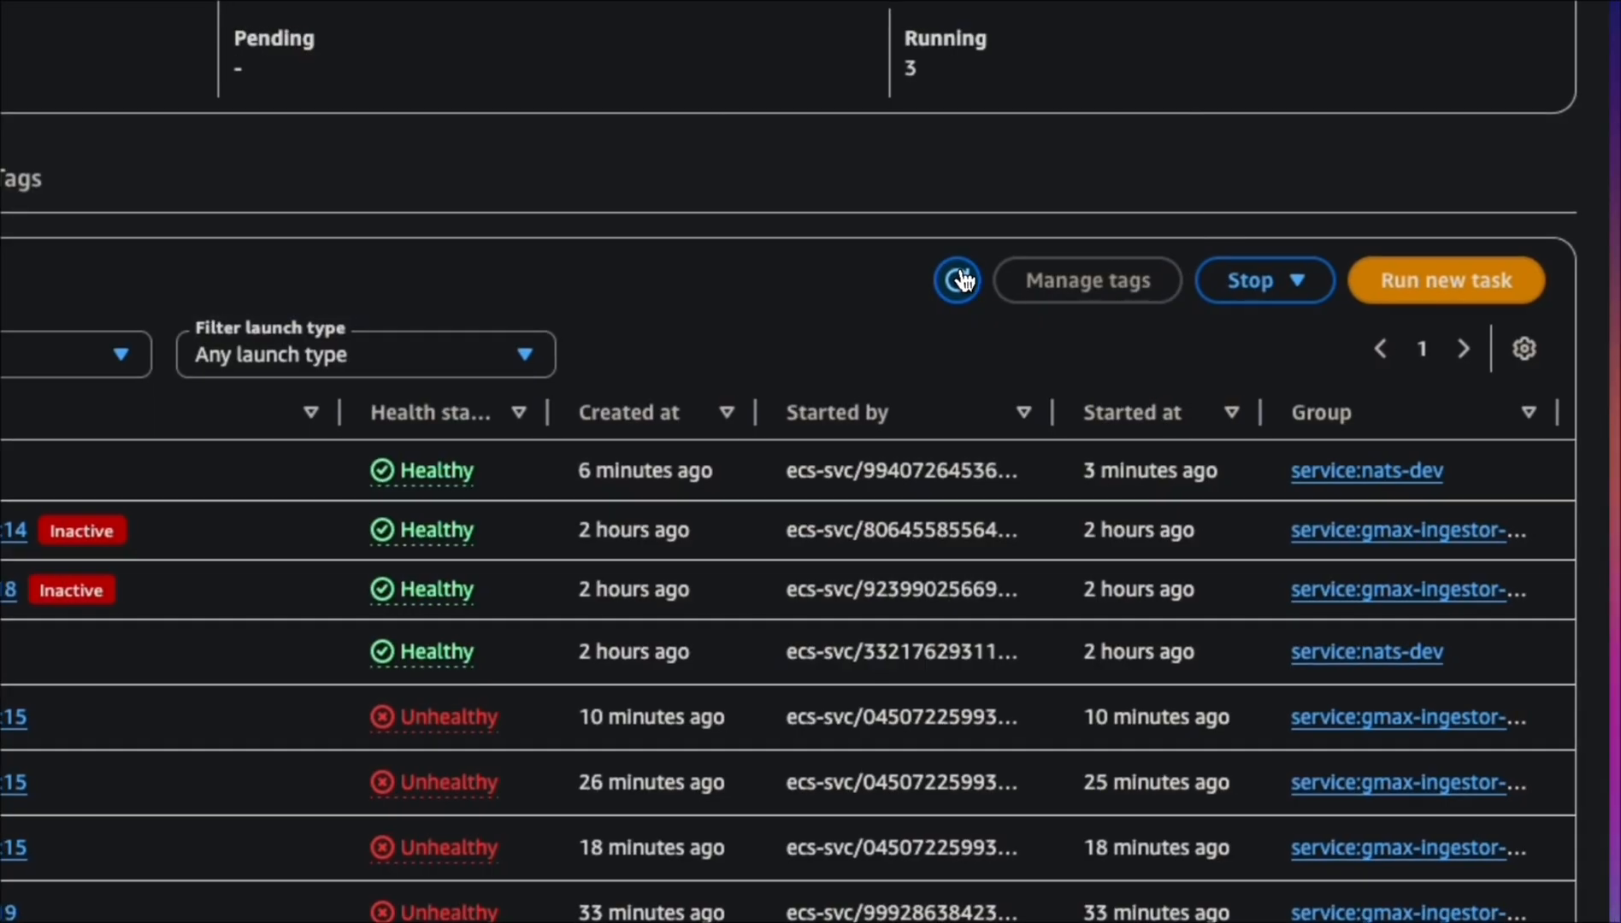
pyautogui.click(958, 280)
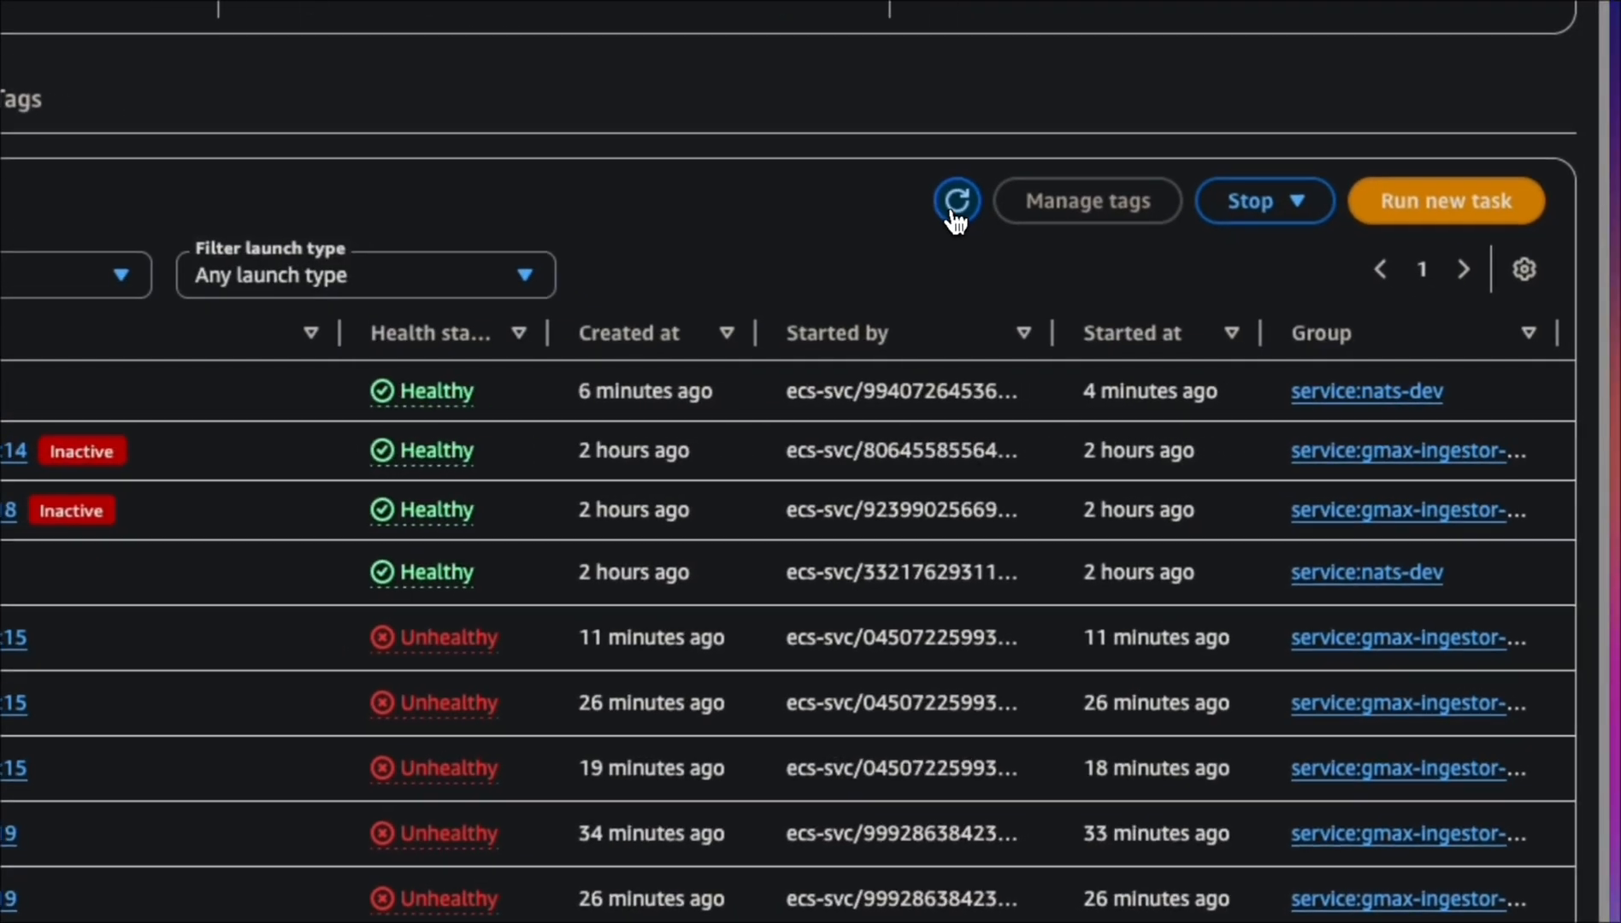
pyautogui.click(1283, 309)
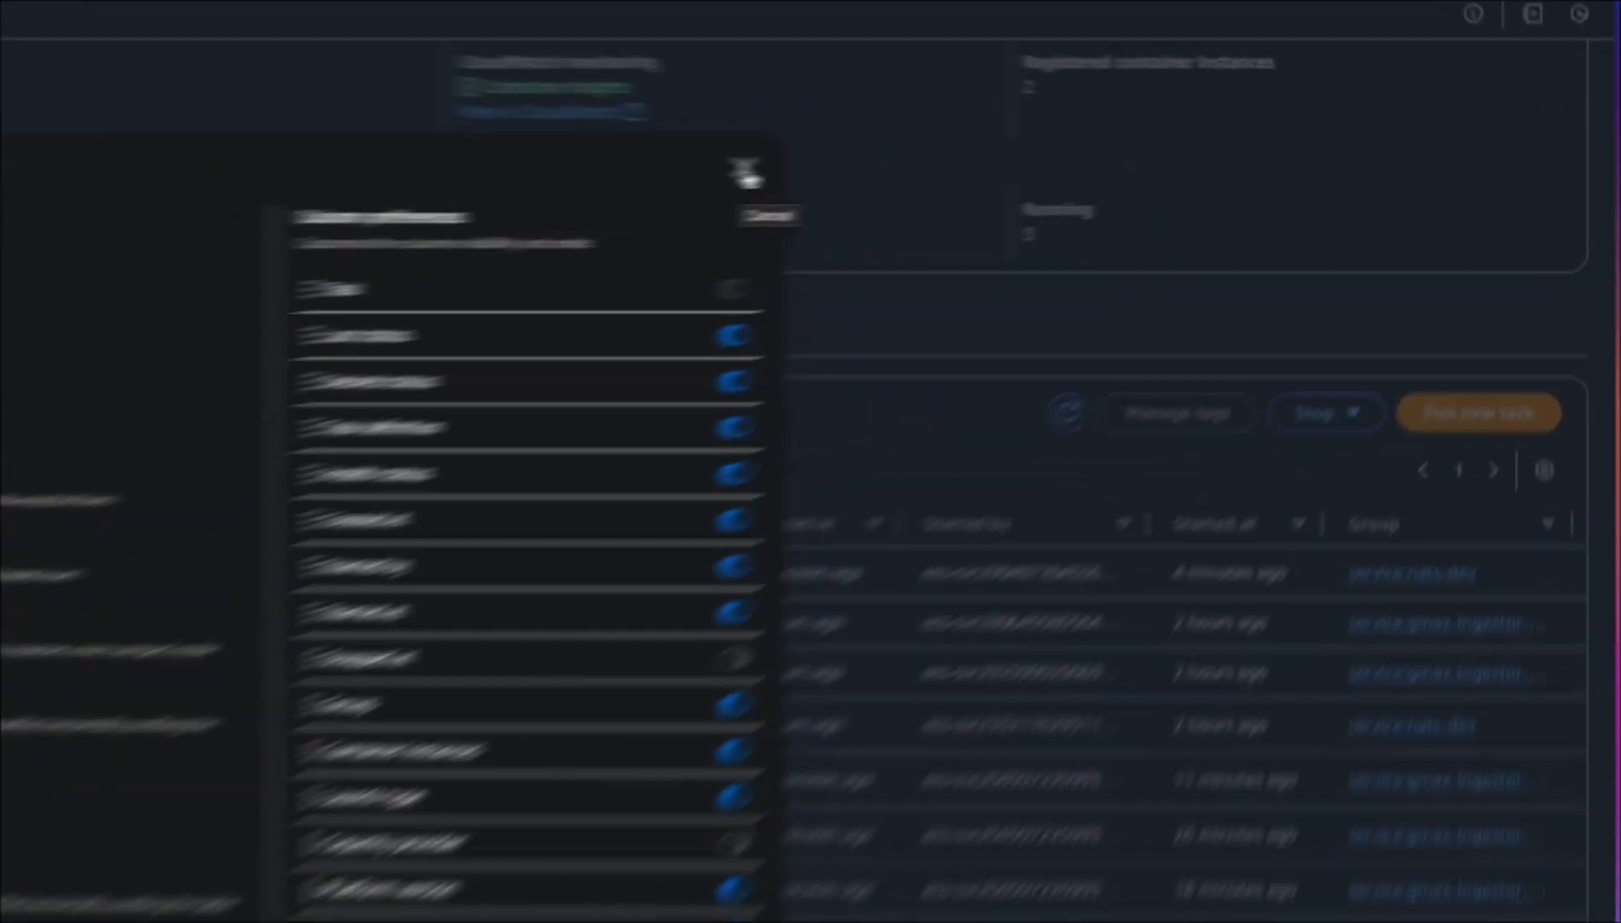
pyautogui.click(1089, 159)
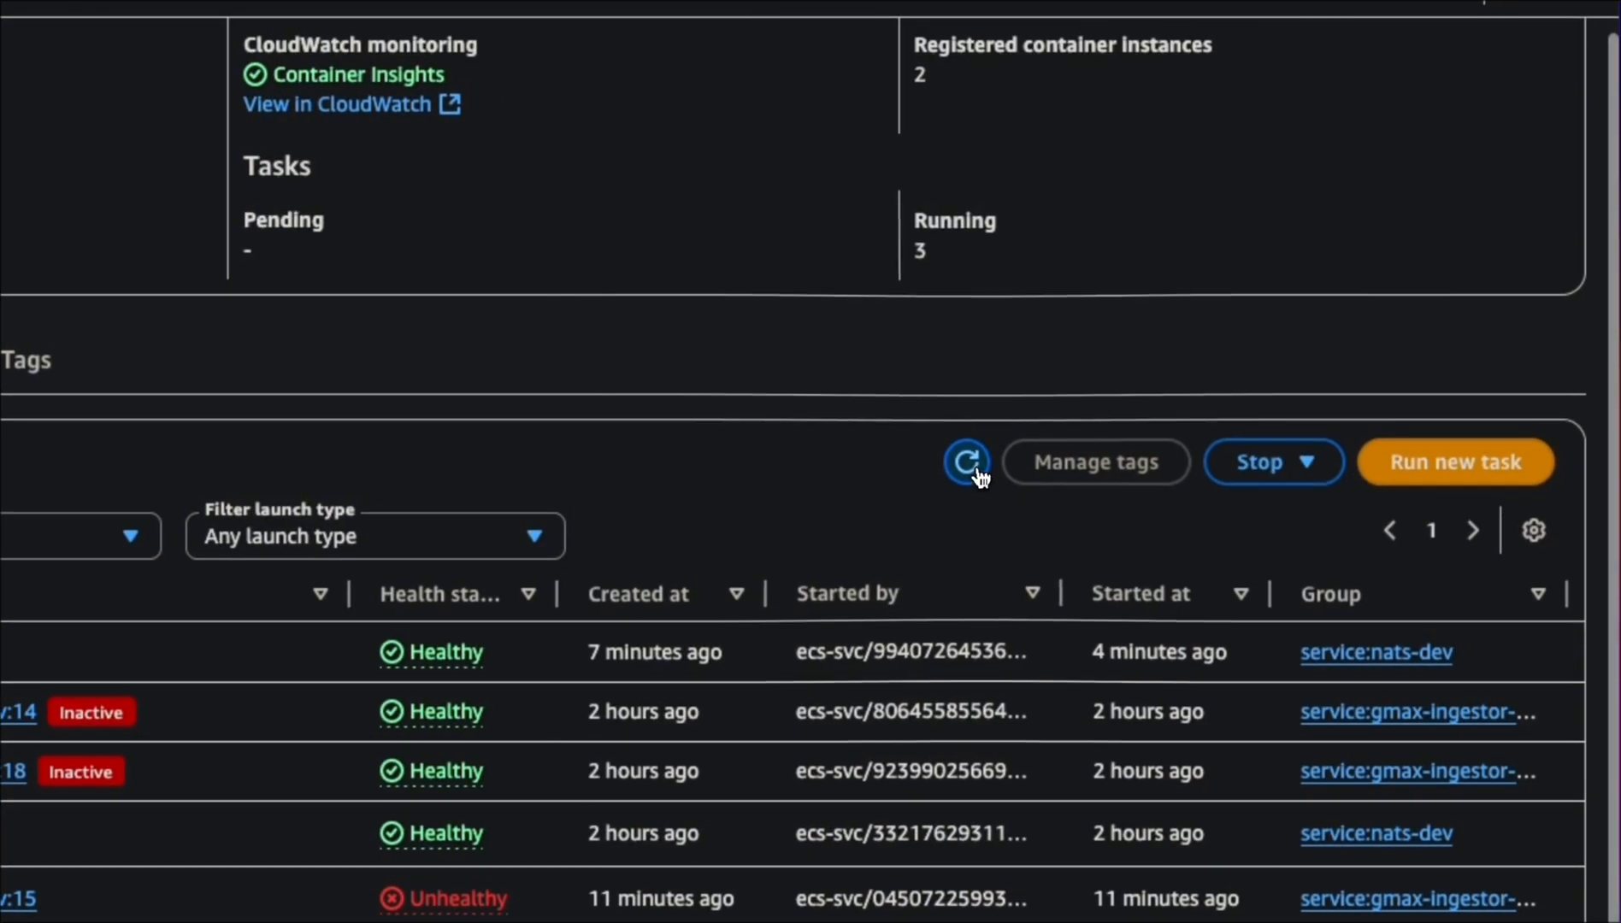
pyautogui.click(977, 476)
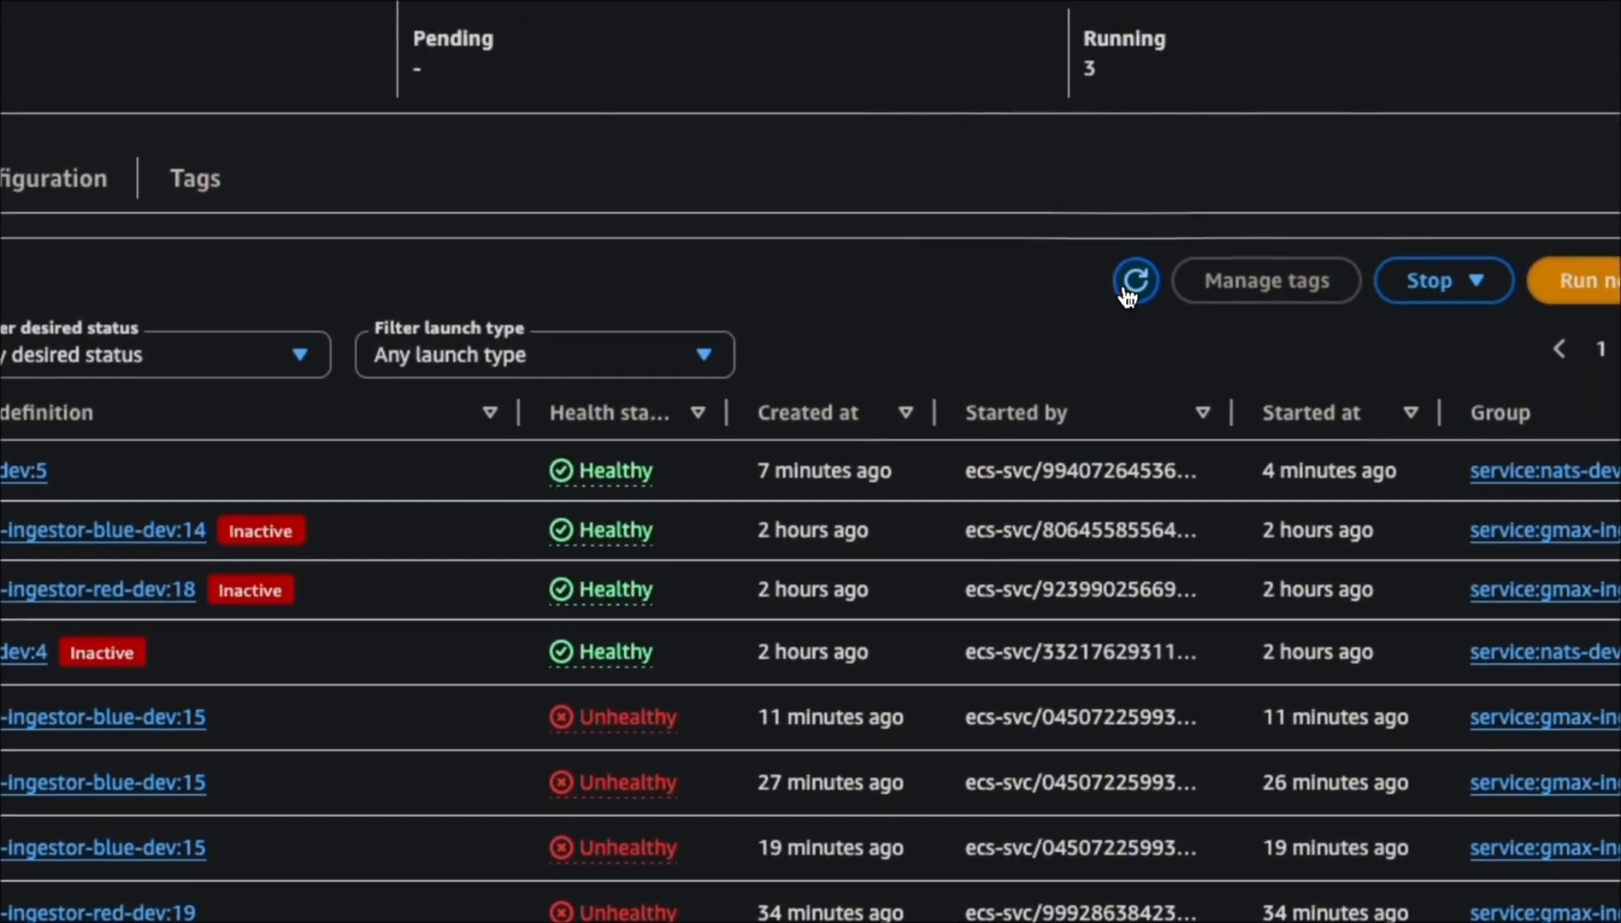
pyautogui.click(1127, 291)
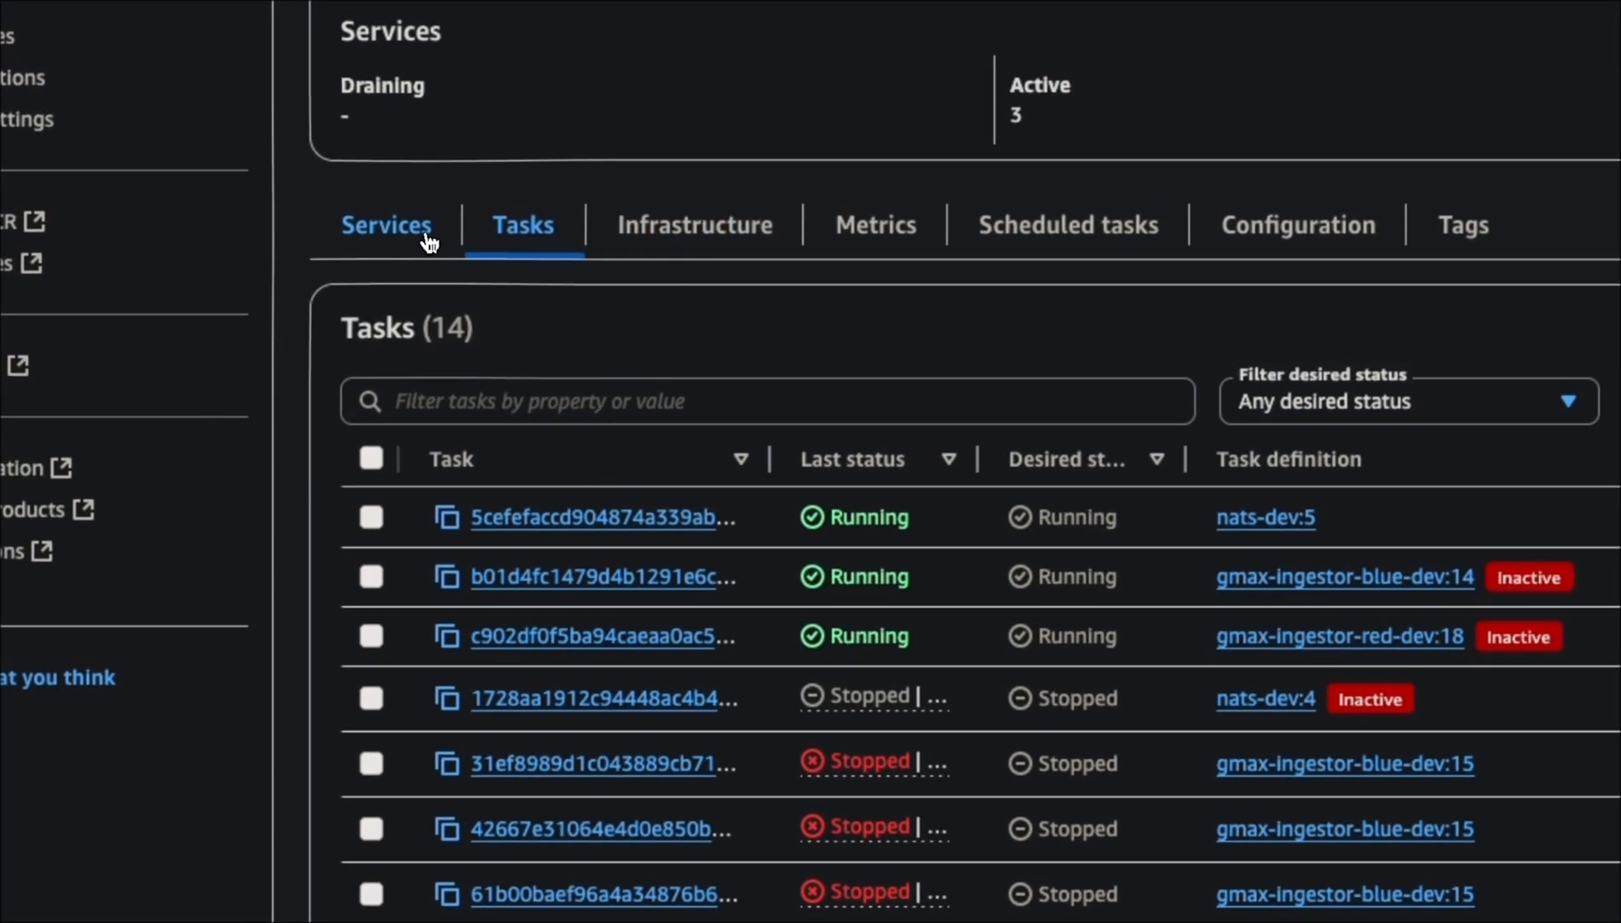
# Open the gmax-ingestor-red-dev service from the cluster's services and review its deployments and events.
pyautogui.click(430, 239)
pyautogui.click(582, 704)
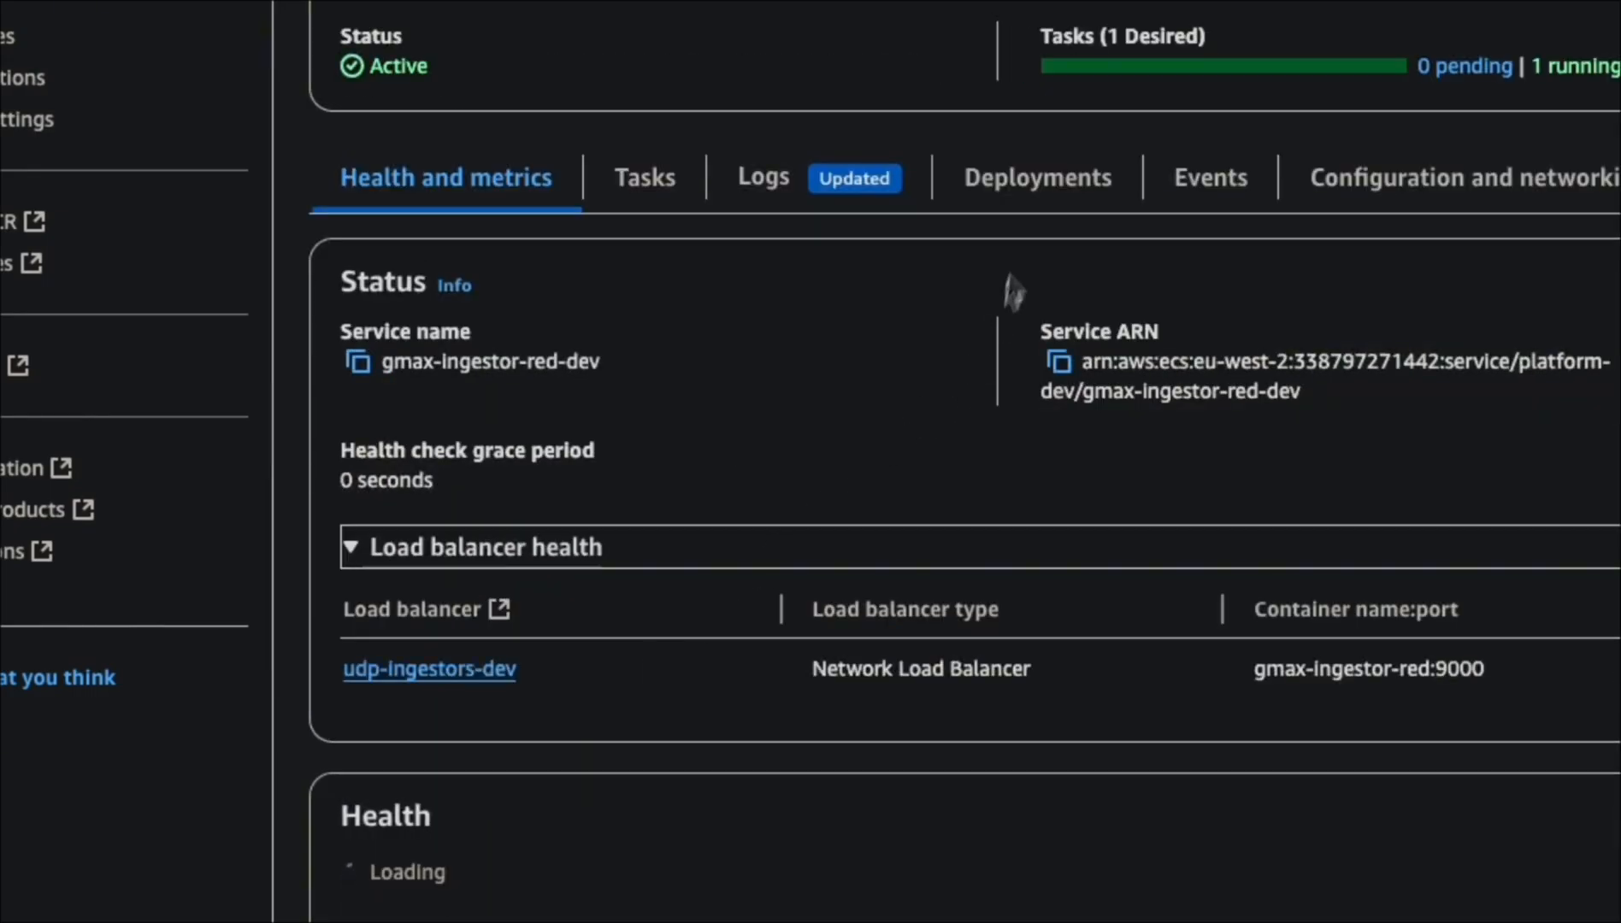
pyautogui.click(1037, 182)
pyautogui.scroll(-10, 1151, 343)
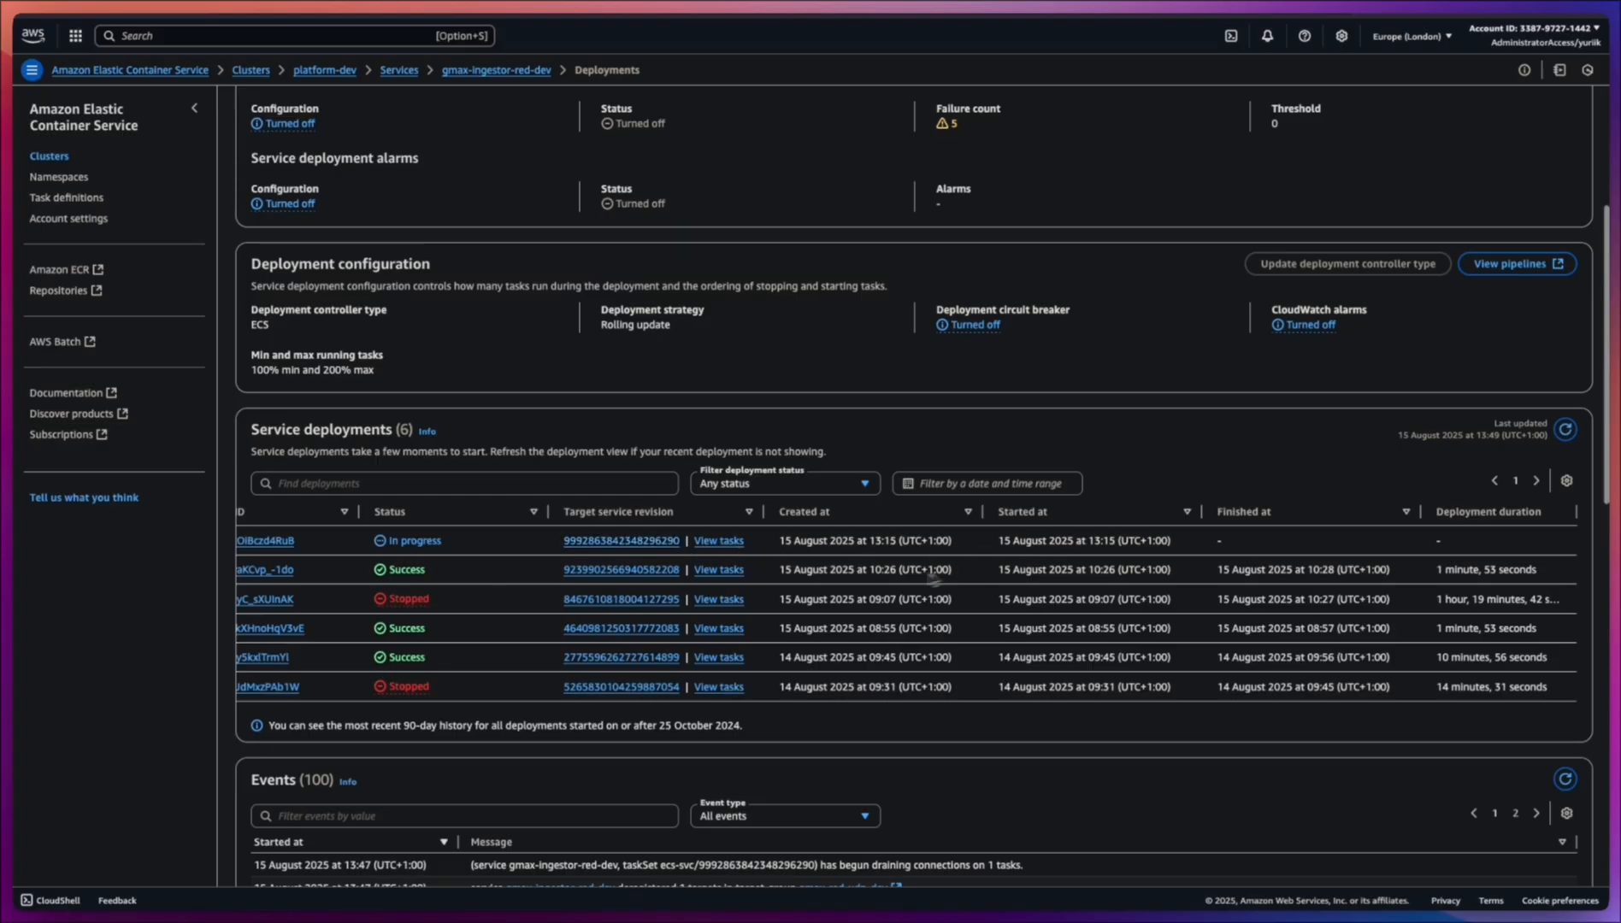
pyautogui.scroll(6, 883, 583)
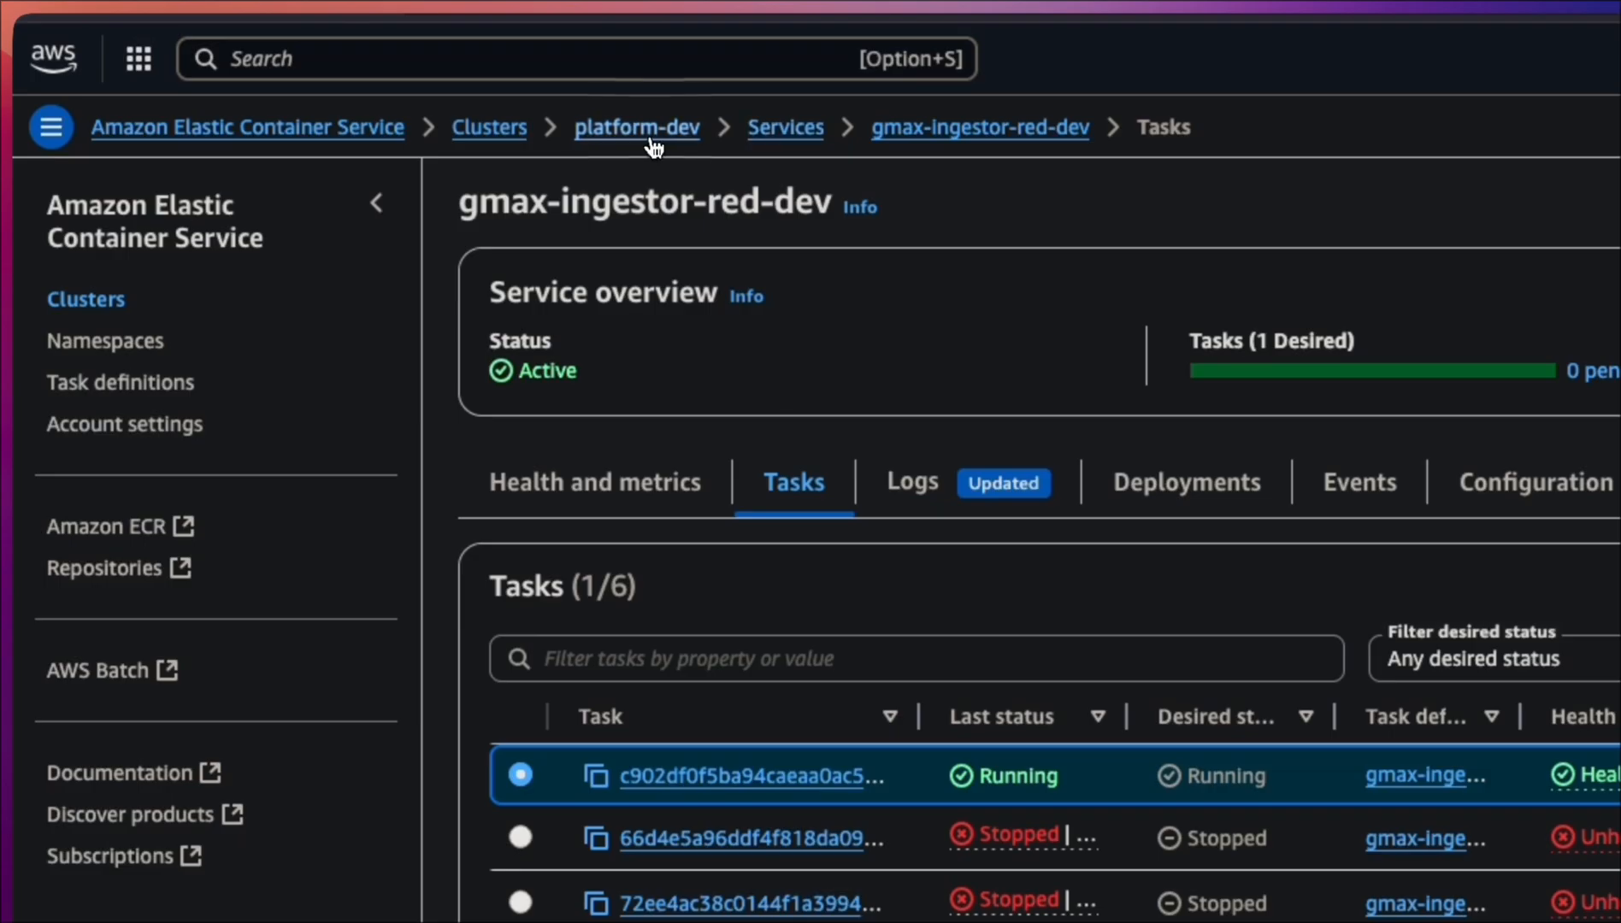
# Go back to the platform-dev cluster's tasks, refresh the list and open the logs of the running gmax-ingestor-blue-dev:14 task.
pyautogui.click(650, 139)
pyautogui.click(675, 656)
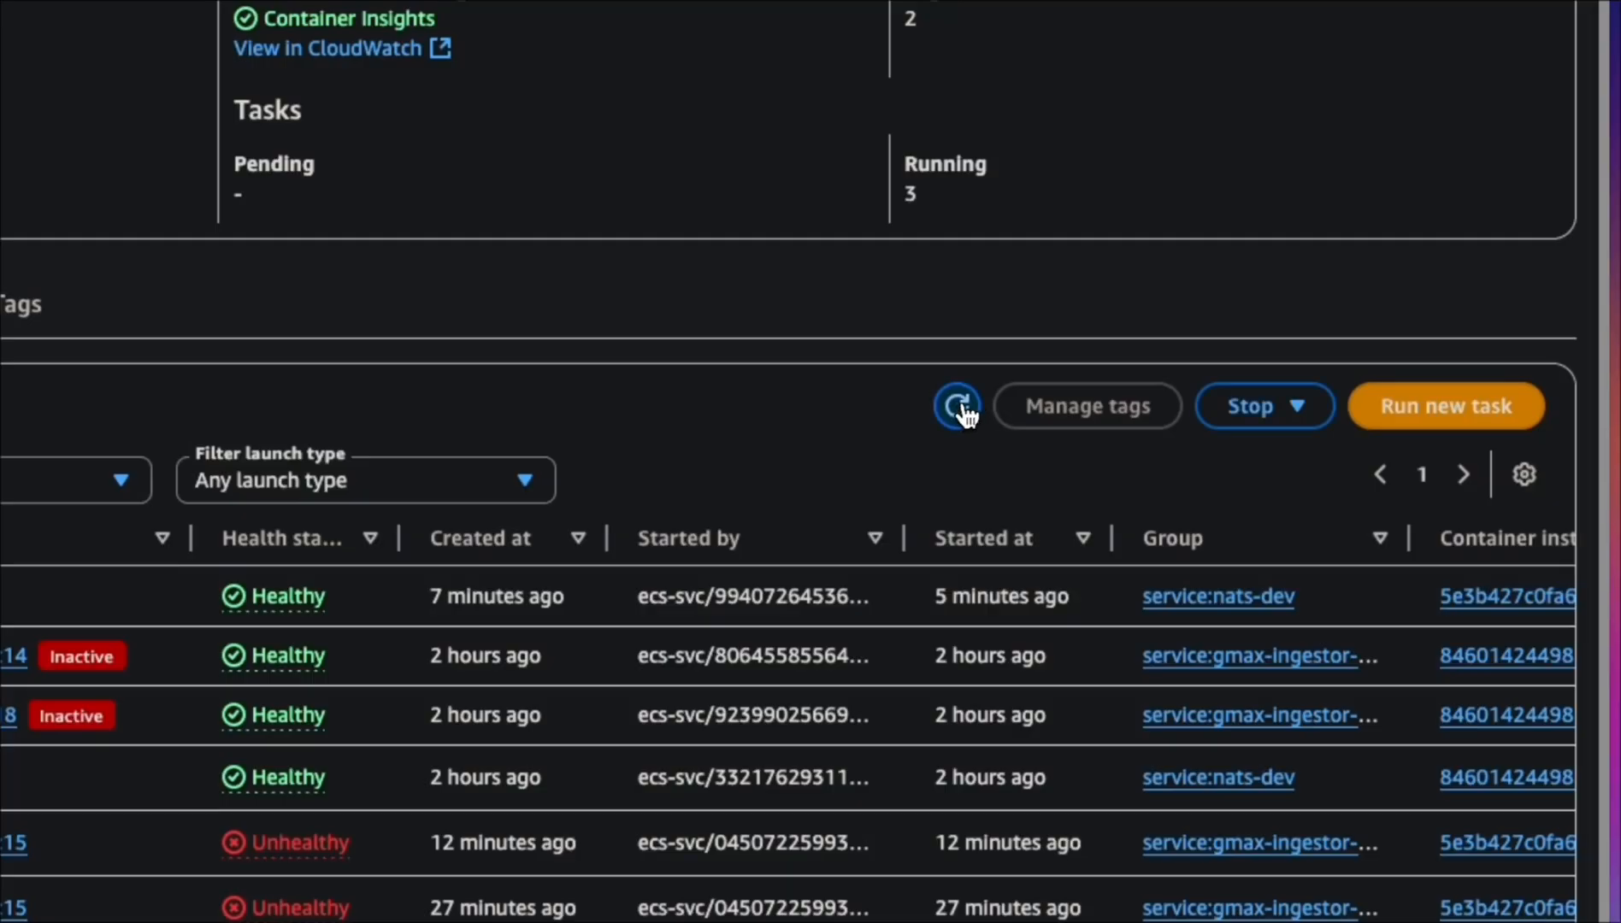
pyautogui.click(959, 408)
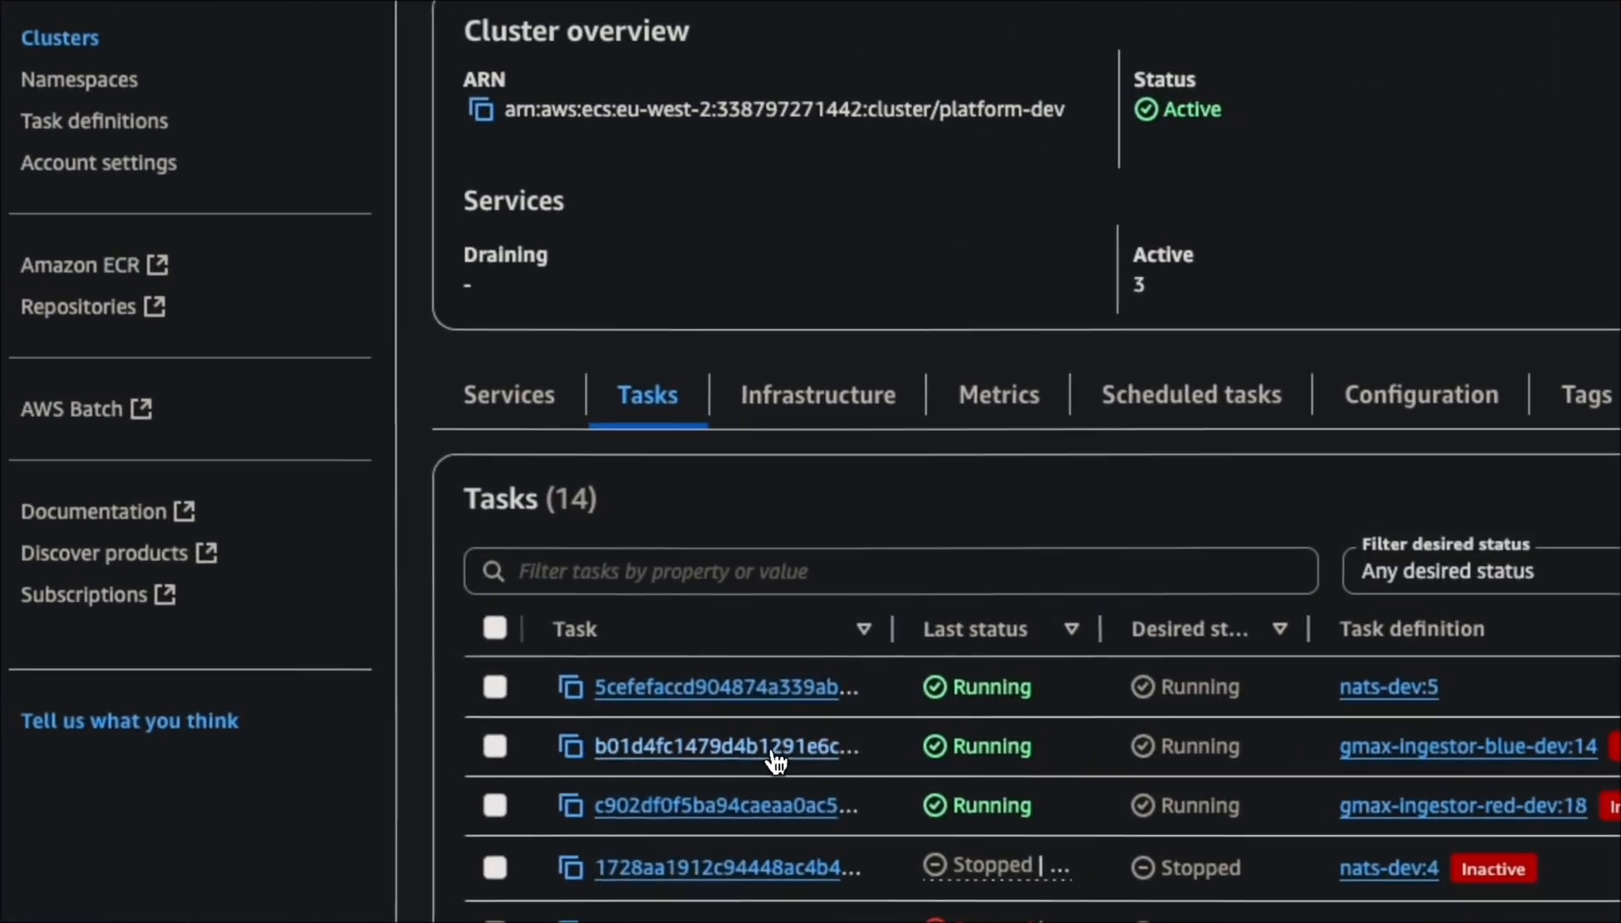
pyautogui.click(776, 759)
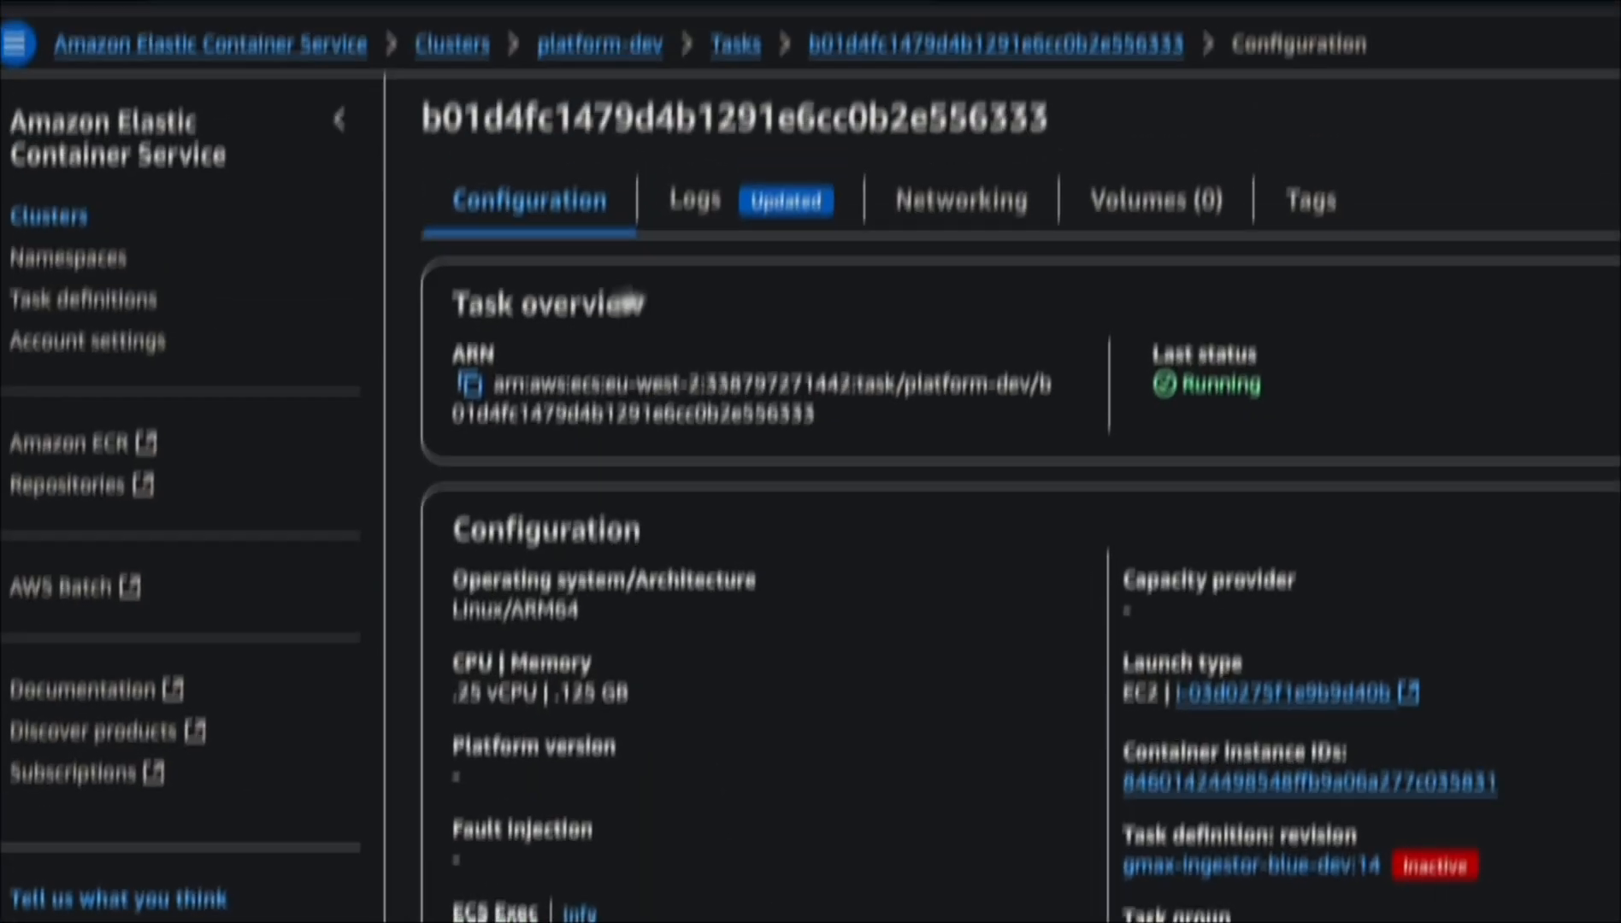
pyautogui.click(680, 282)
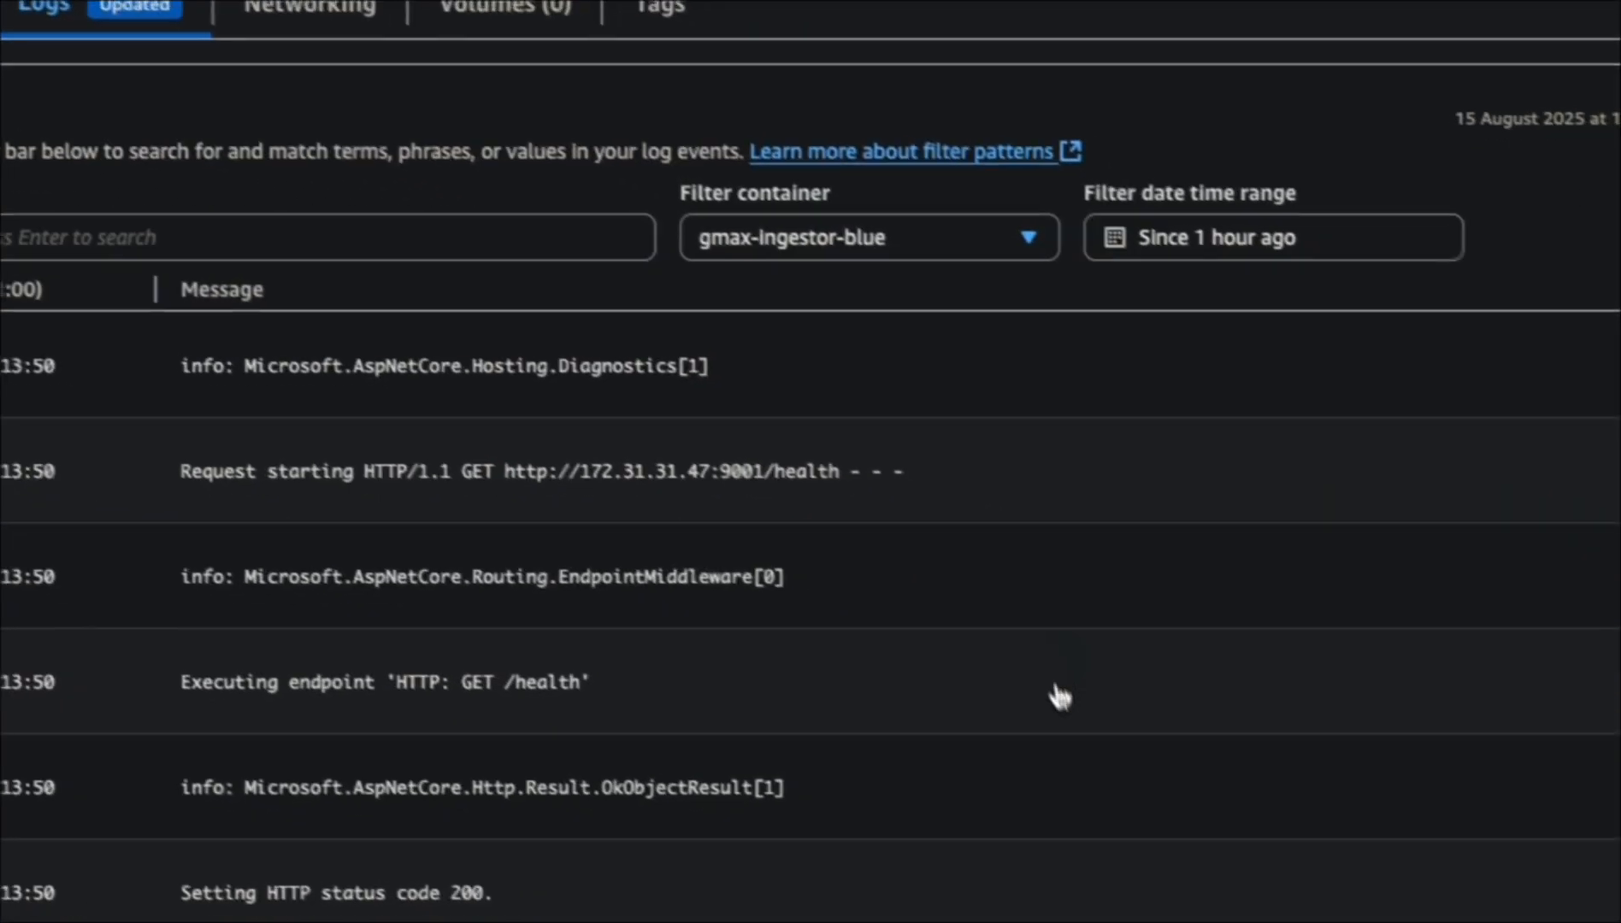
# Examine the recent gmax-ingestor-blue log entries for HTTP health requests and UDP health check messages.
pyautogui.scroll(-9, 847, 418)
pyautogui.scroll(-15, 847, 418)
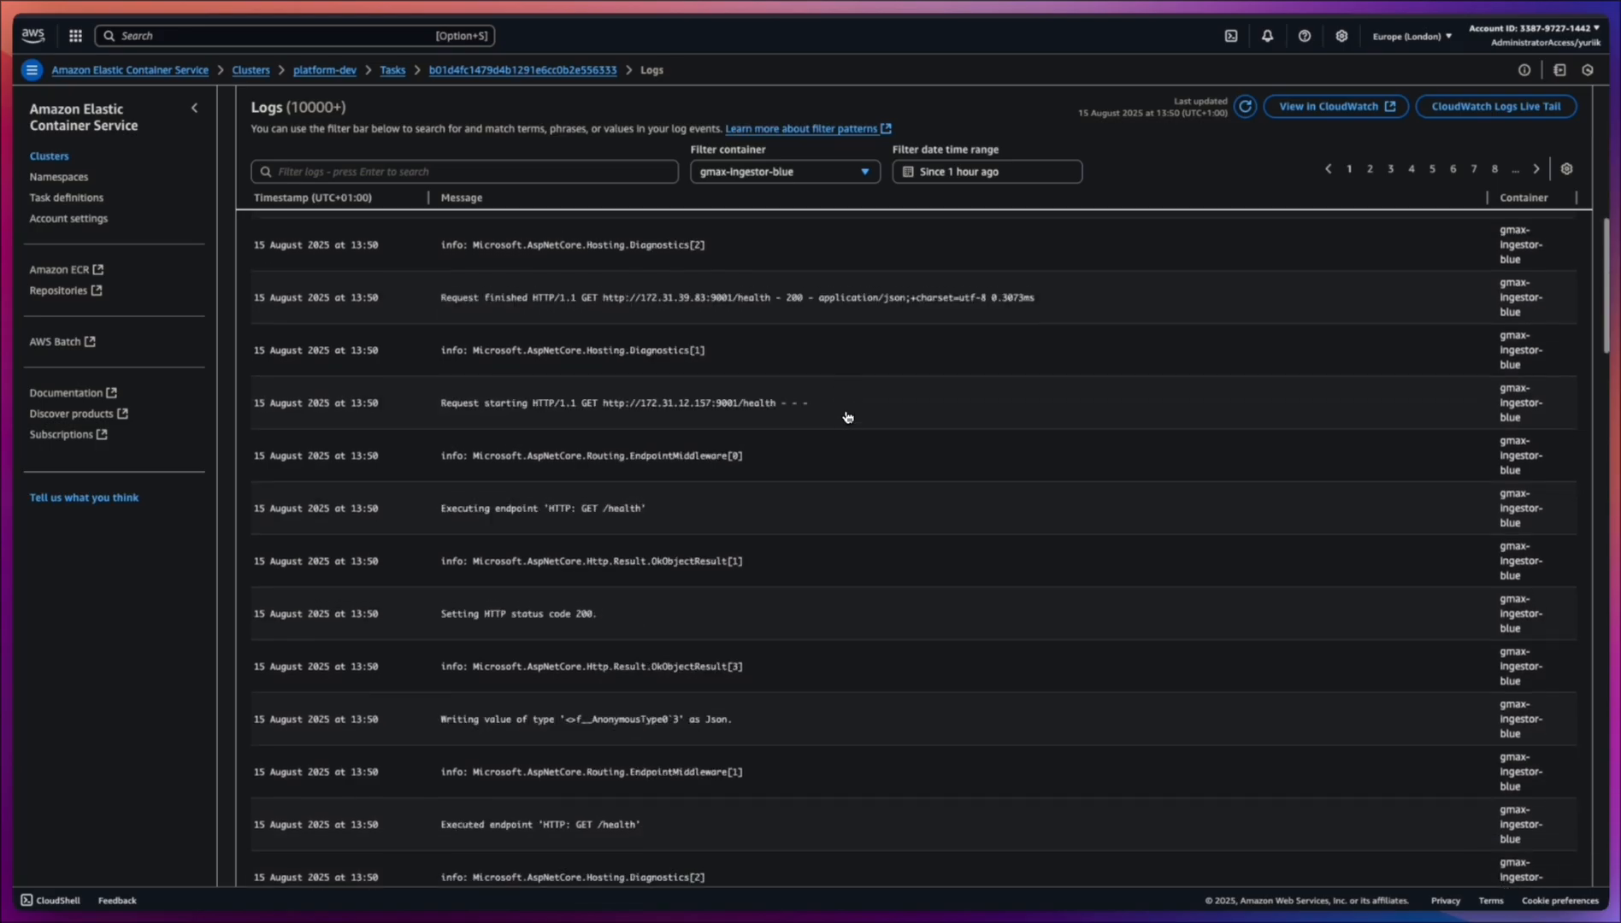
pyautogui.scroll(-15, 847, 418)
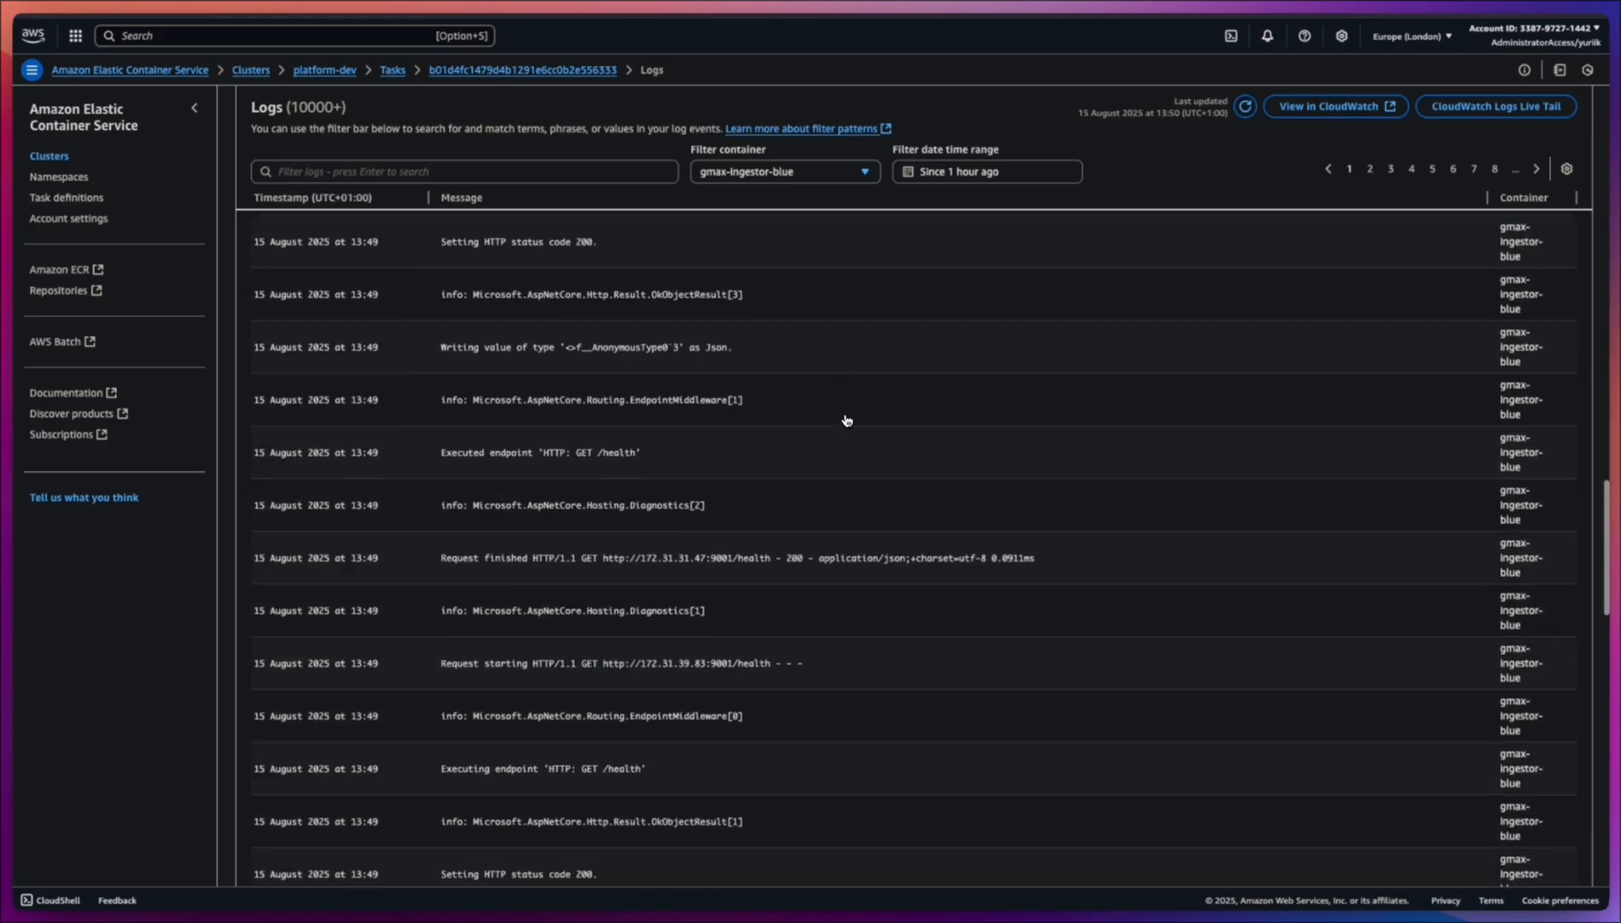
pyautogui.scroll(-5, 847, 418)
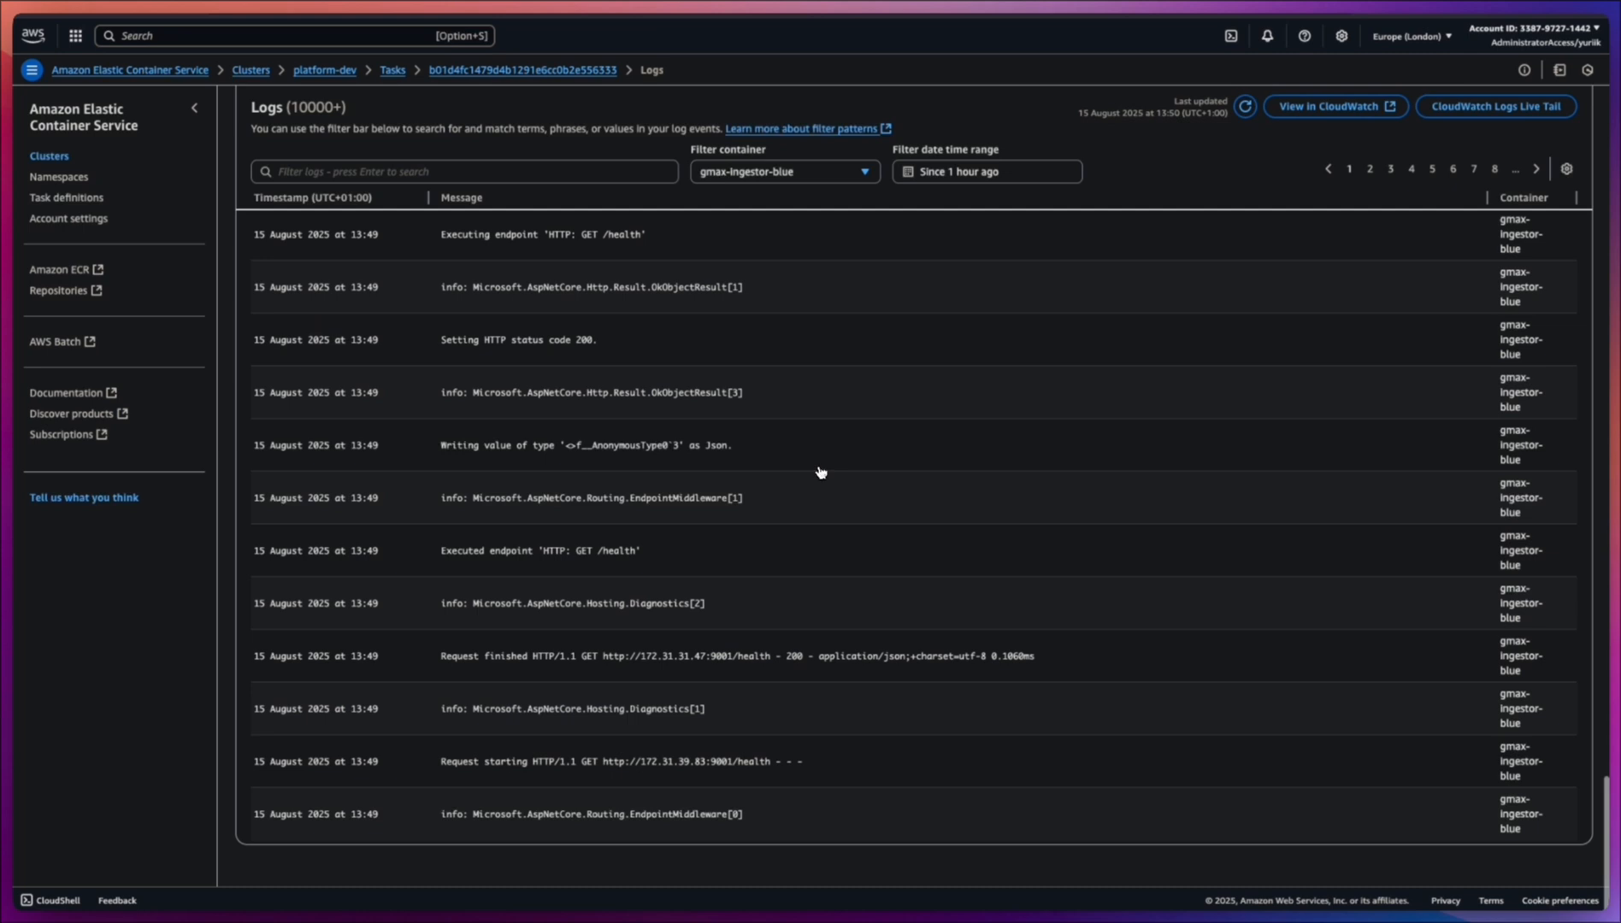
pyautogui.scroll(-10, 691, 526)
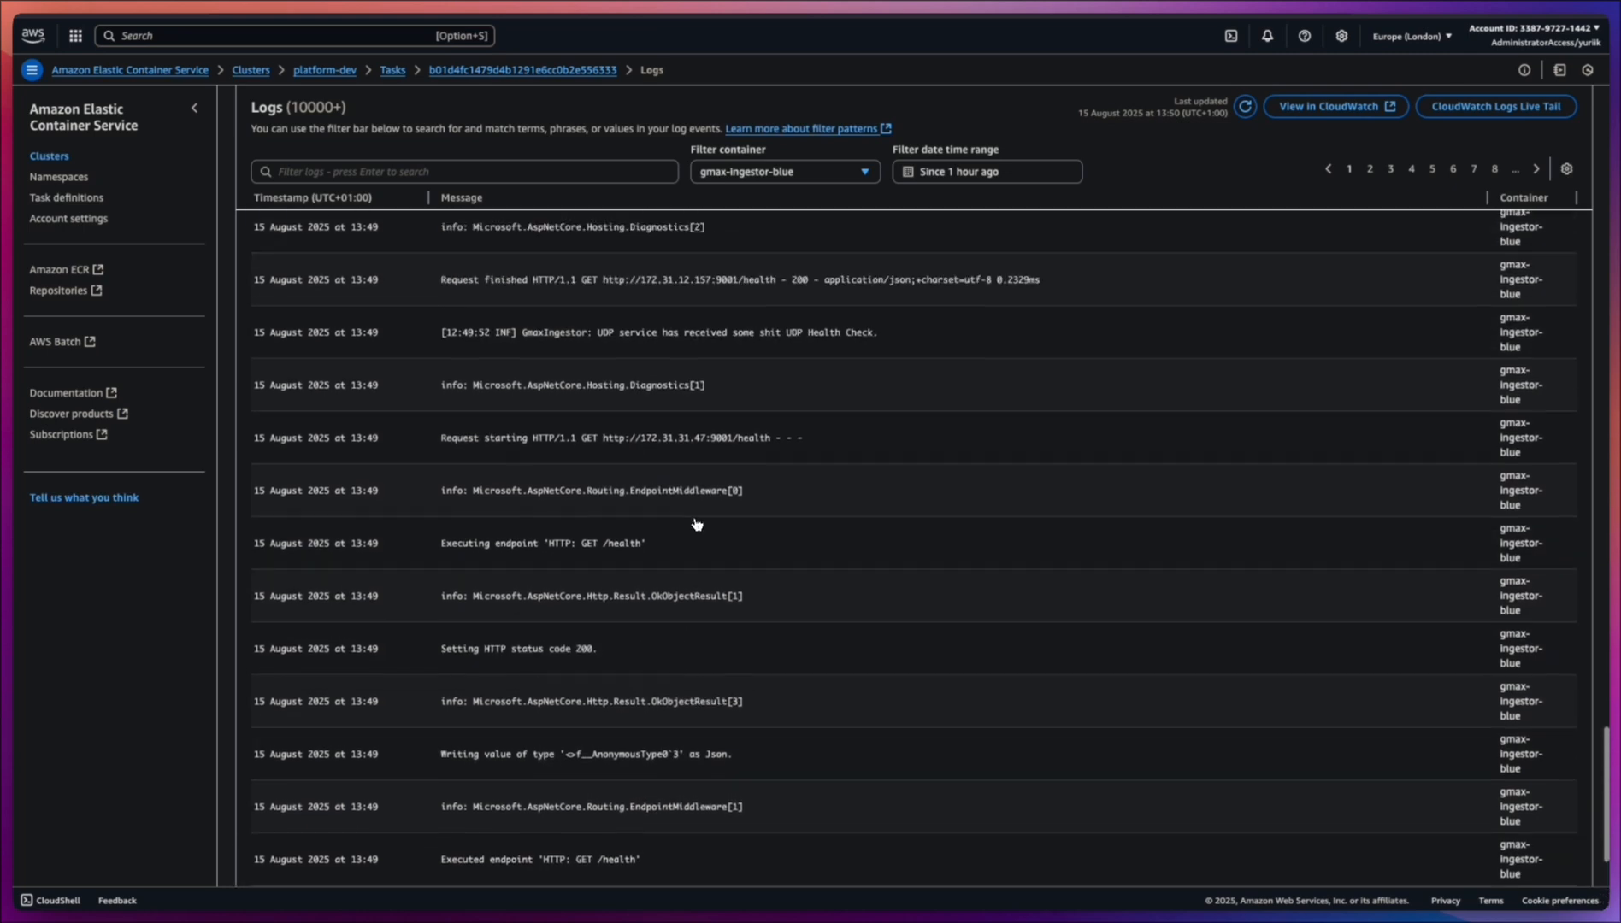
pyautogui.scroll(1, 669, 507)
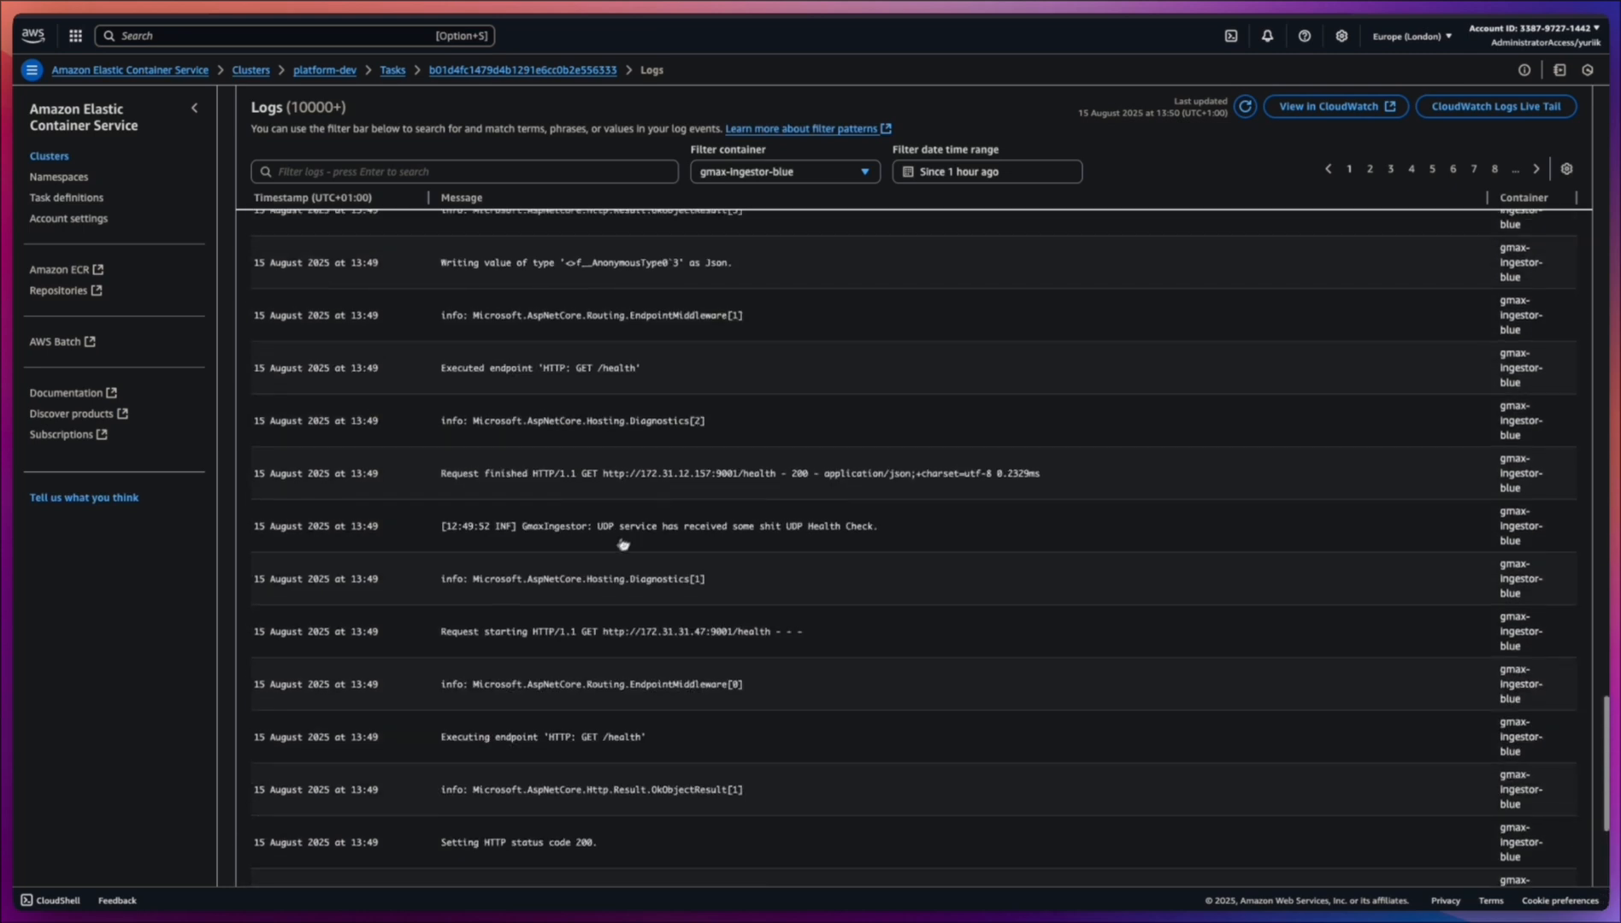
pyautogui.scroll(3, 604, 556)
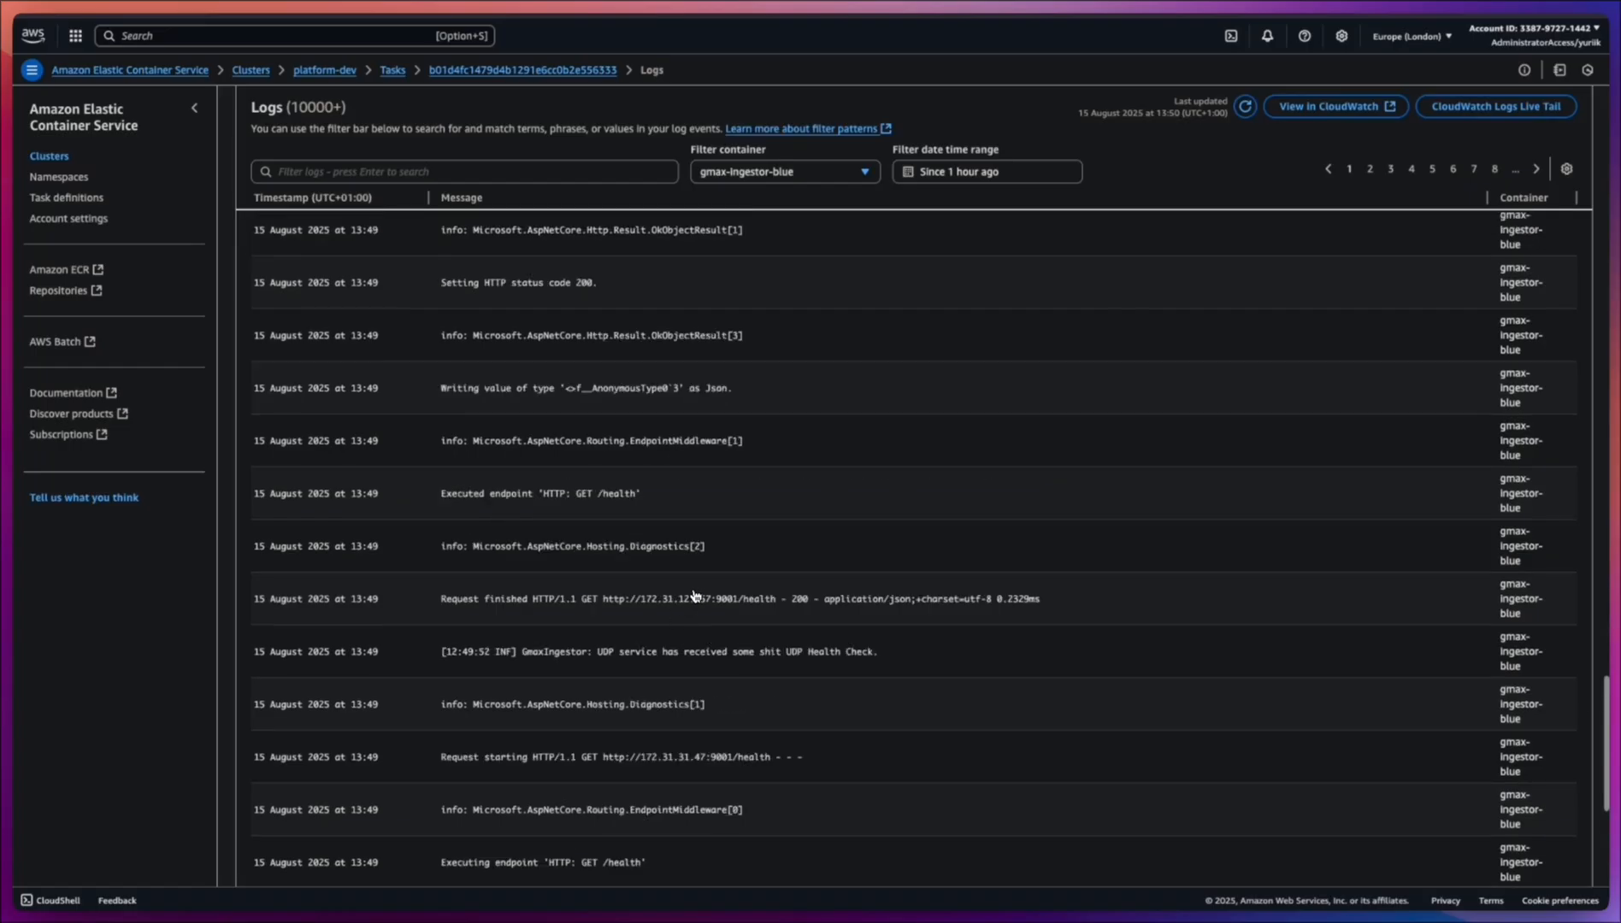
pyautogui.scroll(15, 693, 596)
pyautogui.scroll(17, 696, 593)
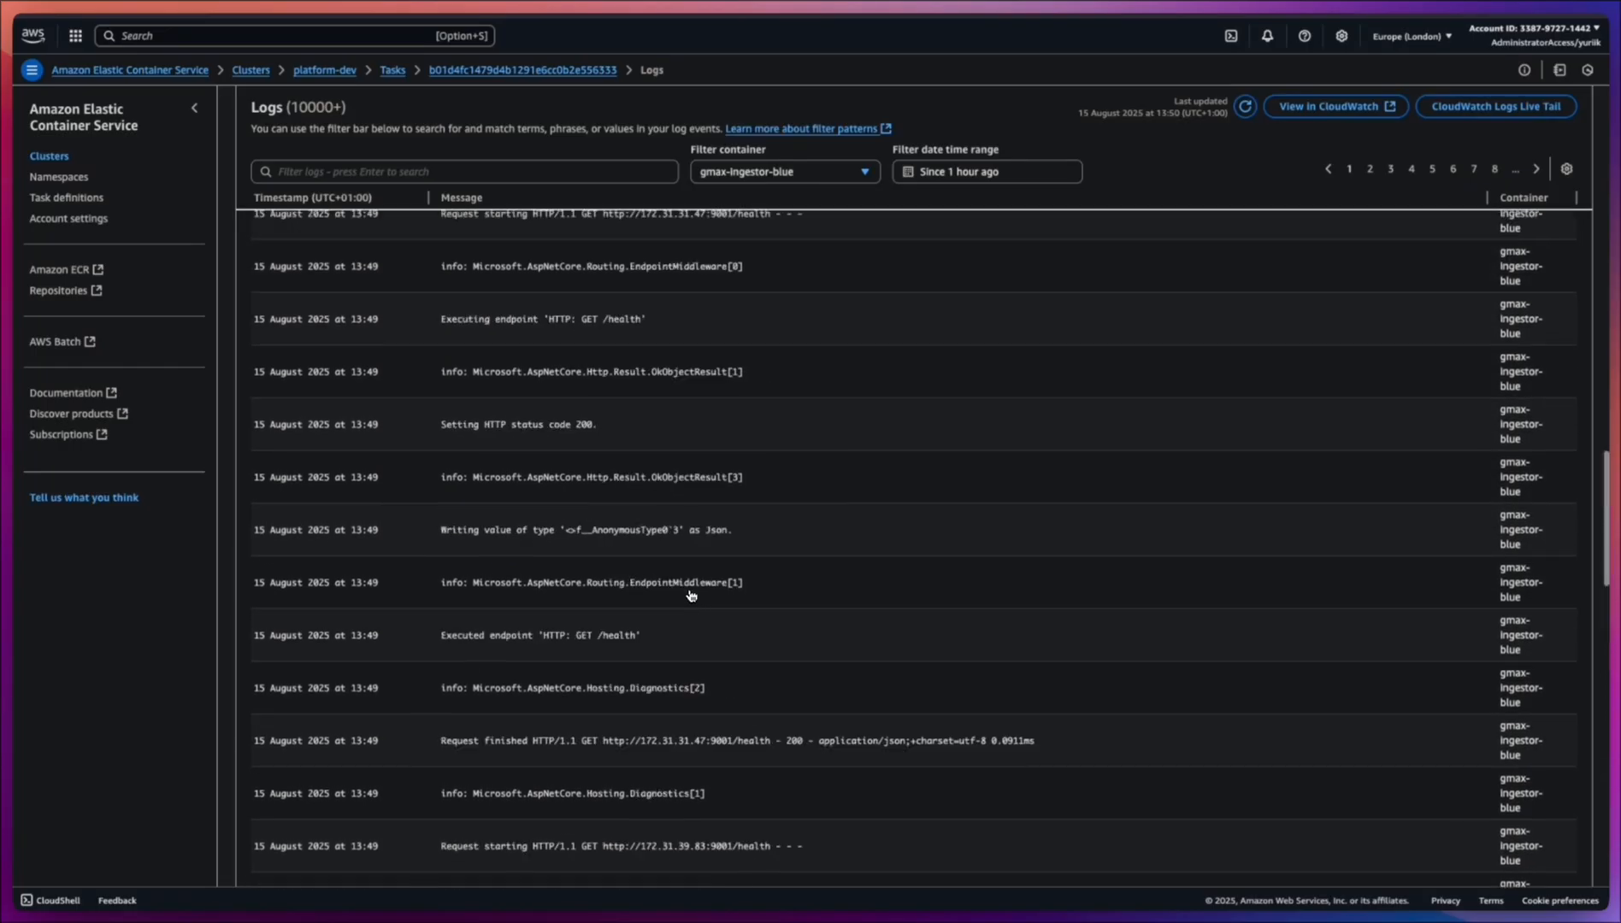
pyautogui.scroll(12, 688, 594)
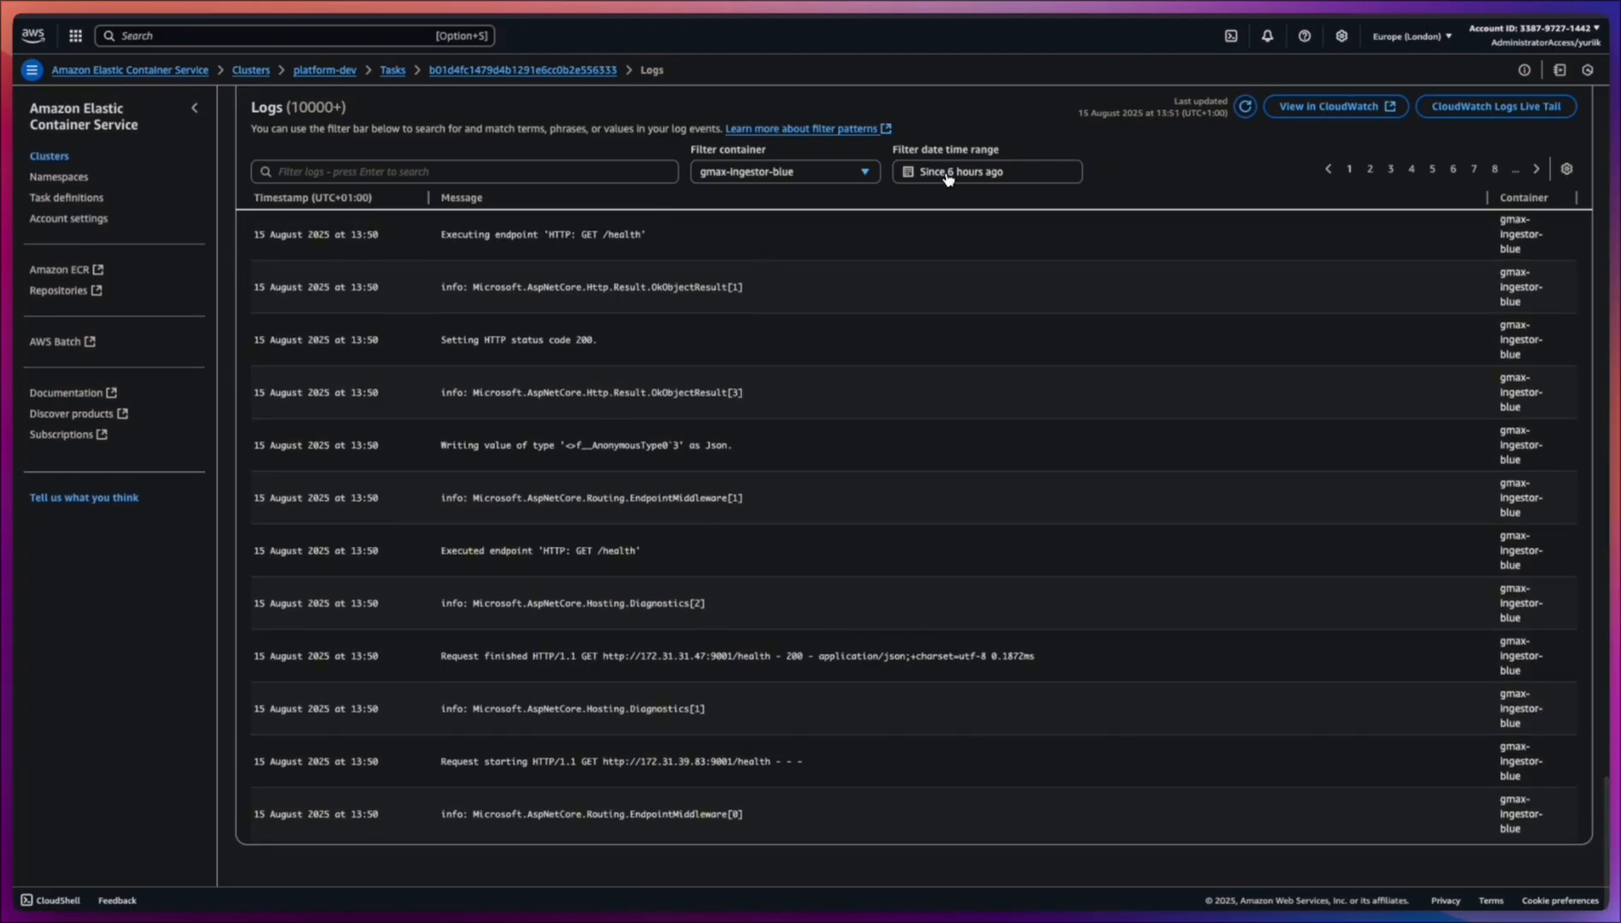
# Extend the log time range to the last 6 hours and page back through the older gmax-ingestor-blue entries.
pyautogui.click(1494, 170)
pyautogui.scroll(-15, 655, 440)
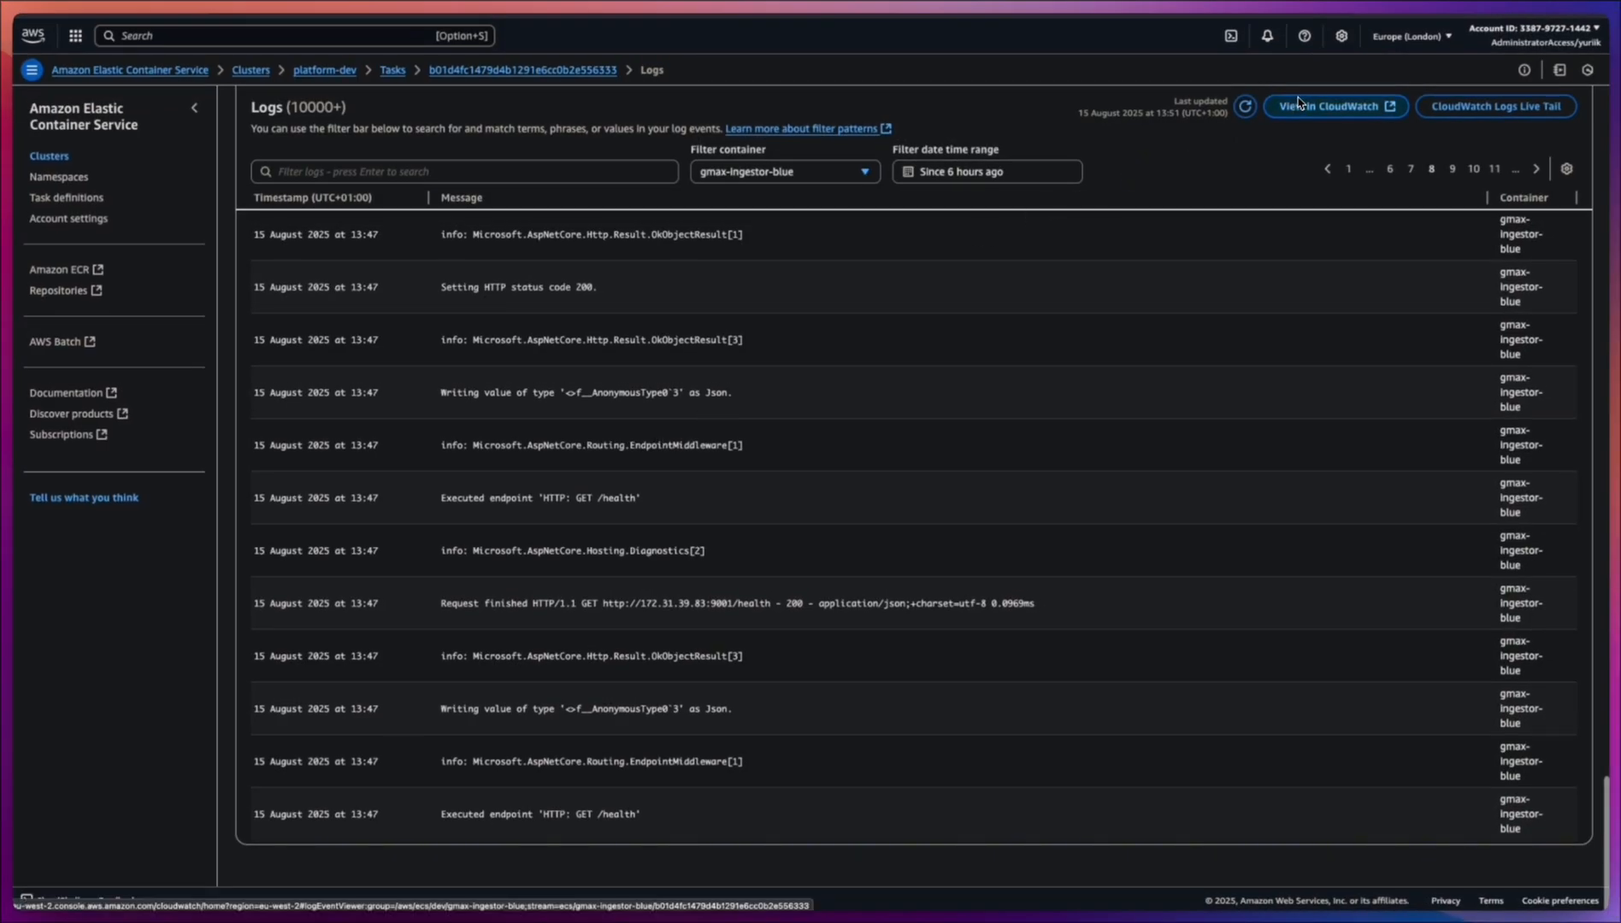
pyautogui.click(1494, 169)
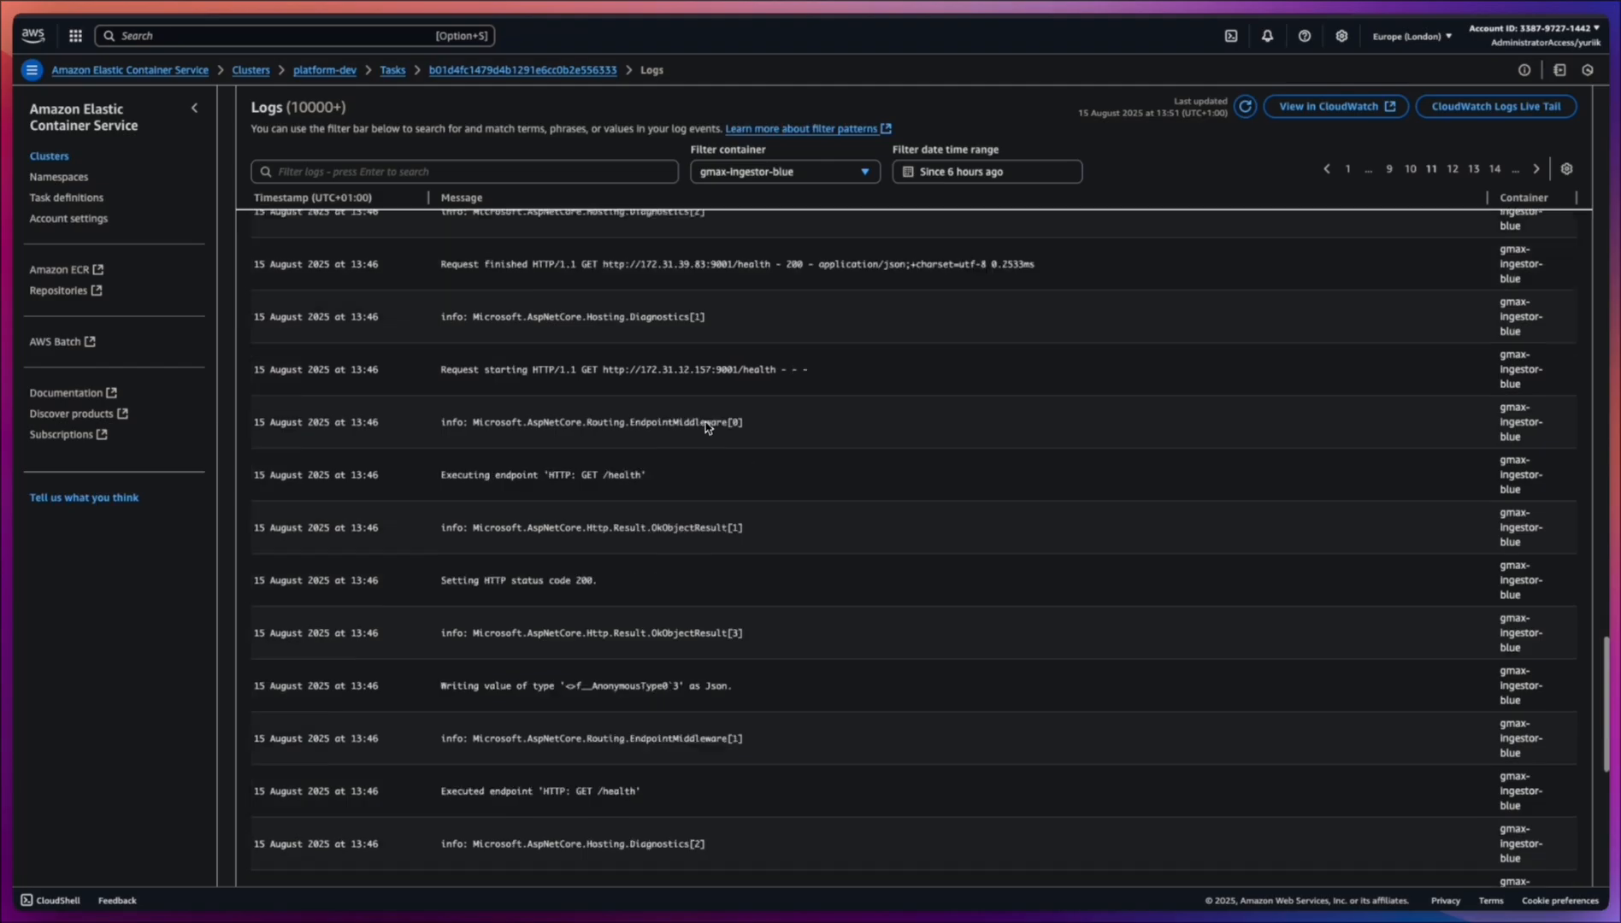
pyautogui.scroll(-6, 707, 427)
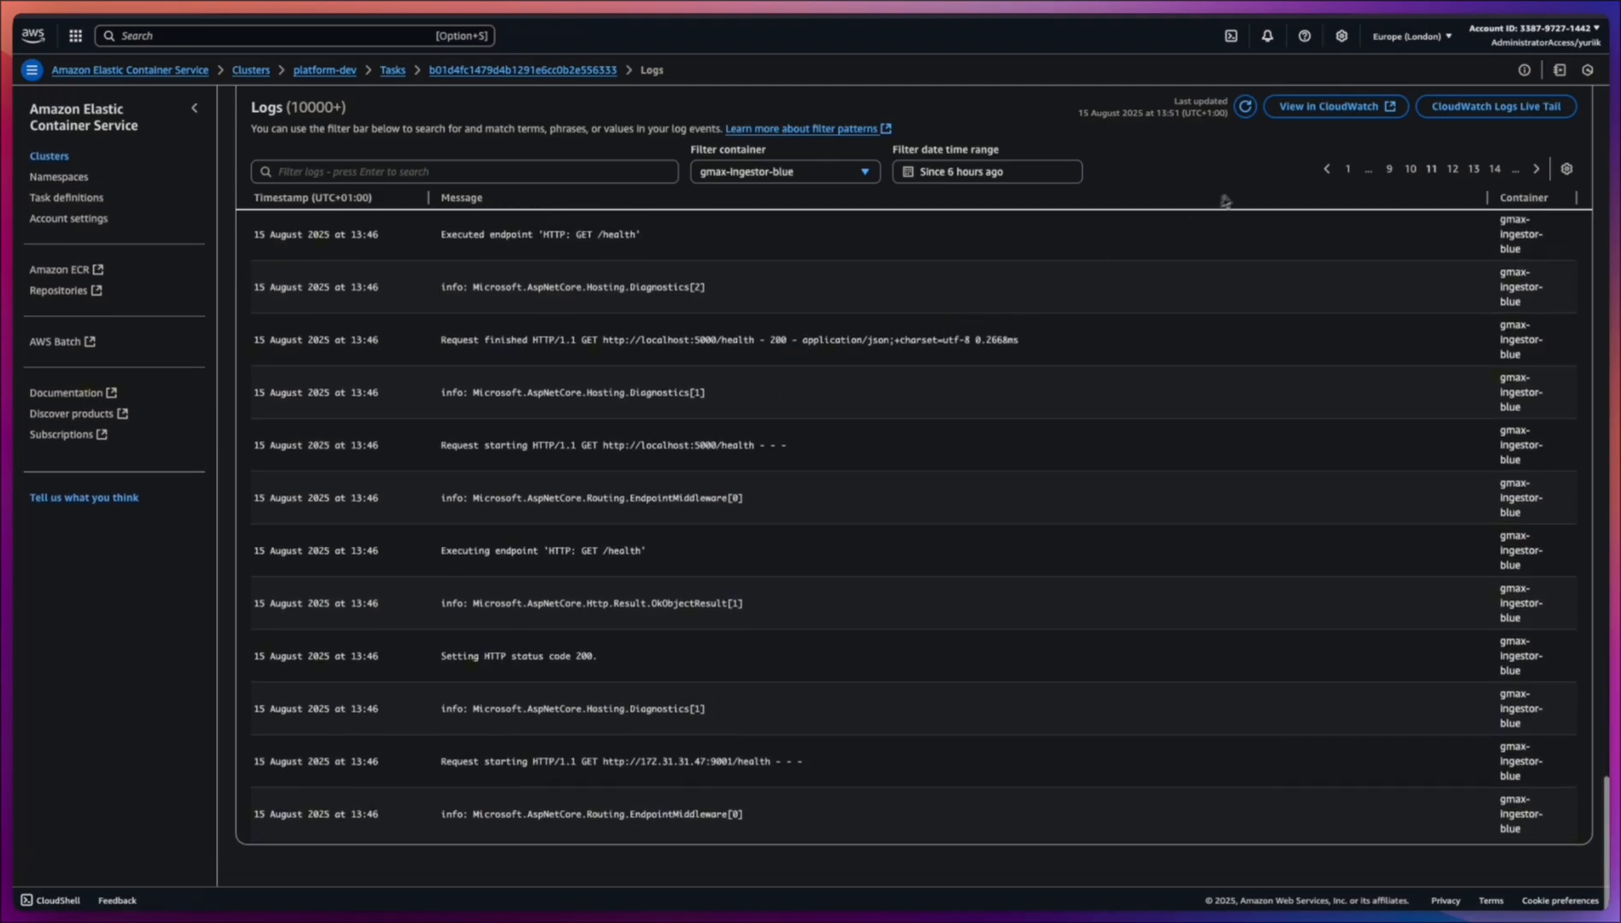
pyautogui.click(1494, 168)
pyautogui.click(1496, 169)
pyautogui.click(1495, 169)
pyautogui.click(1496, 169)
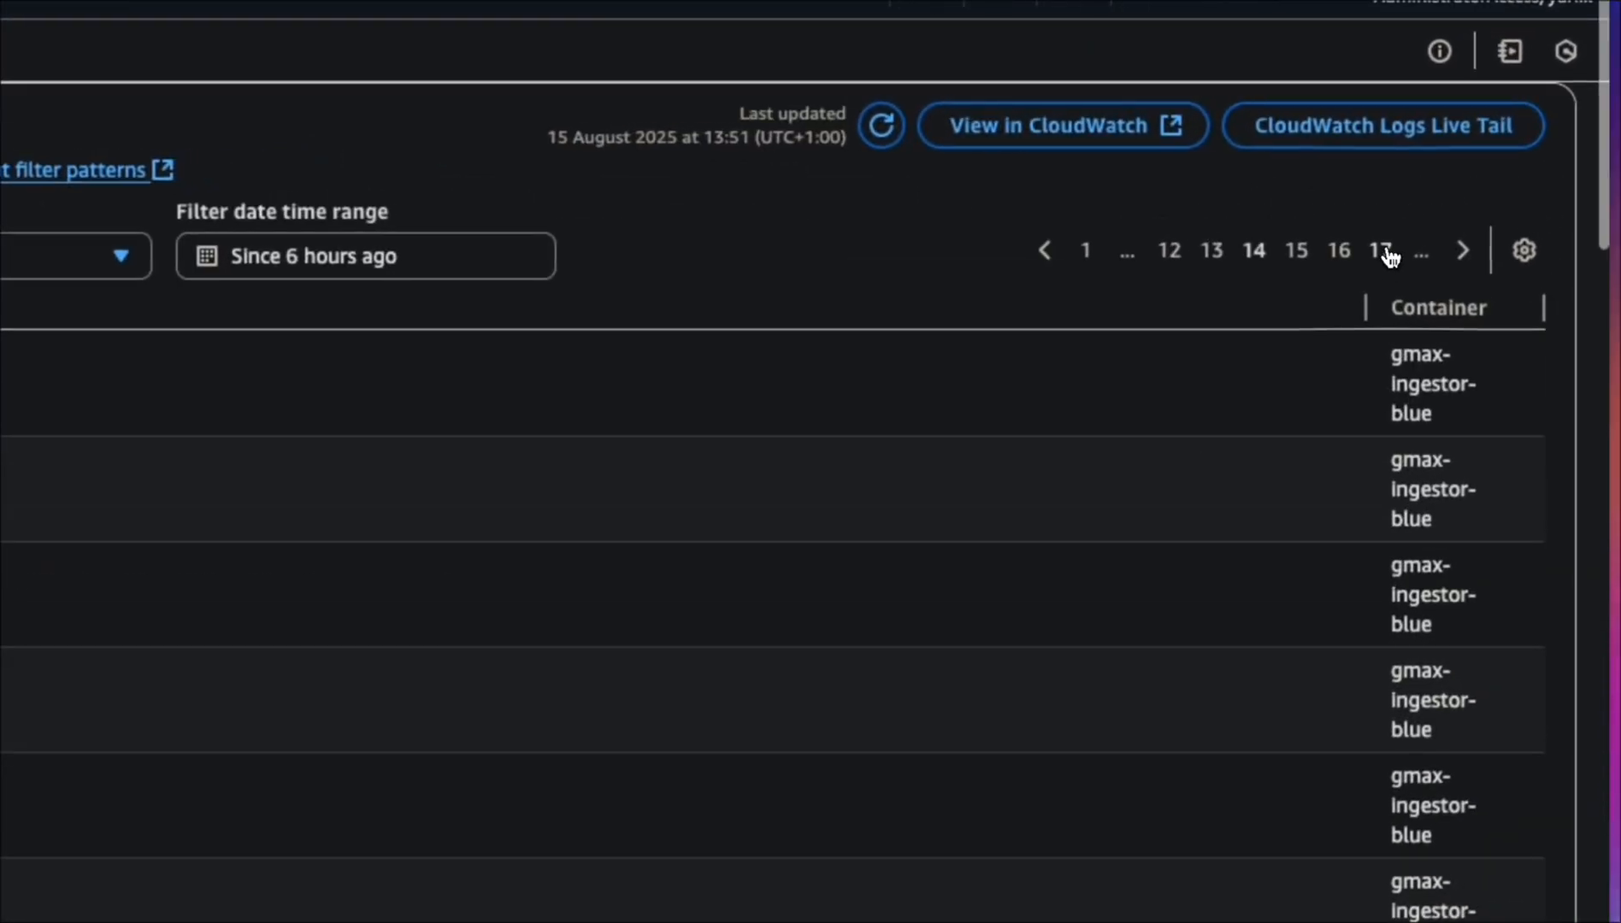
pyautogui.click(1382, 255)
pyautogui.click(1382, 255)
pyautogui.click(1383, 254)
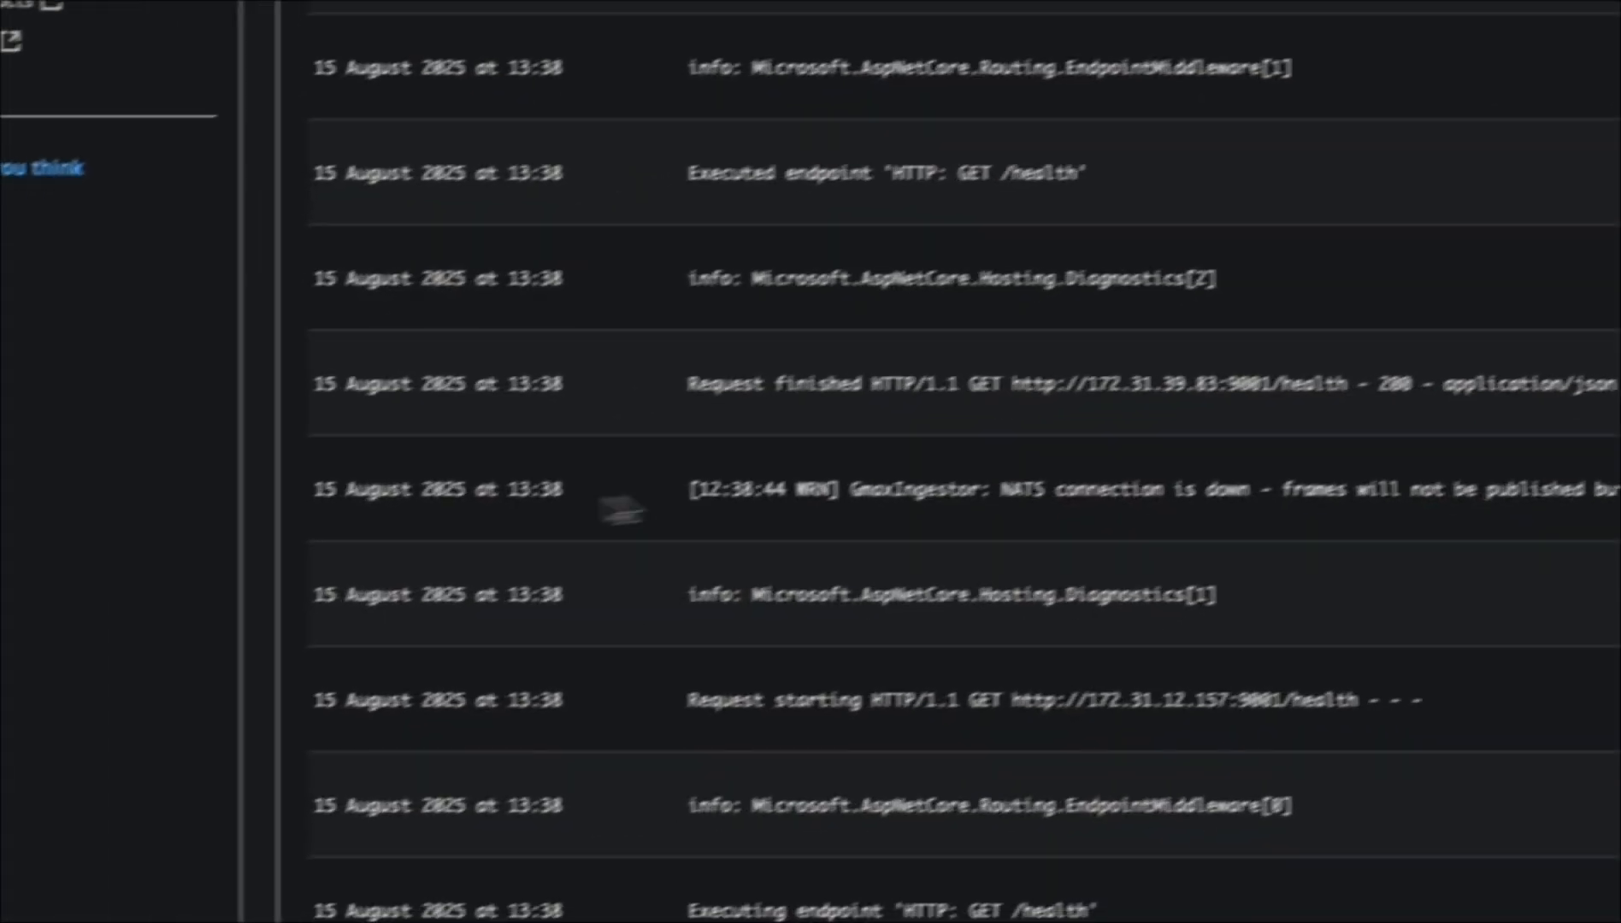
# Highlight the GmaxIngestor warning about the NATS connection in the 13:38 log entries to read it.
pyautogui.moveTo(890, 477); pyautogui.dragTo(1032, 477)
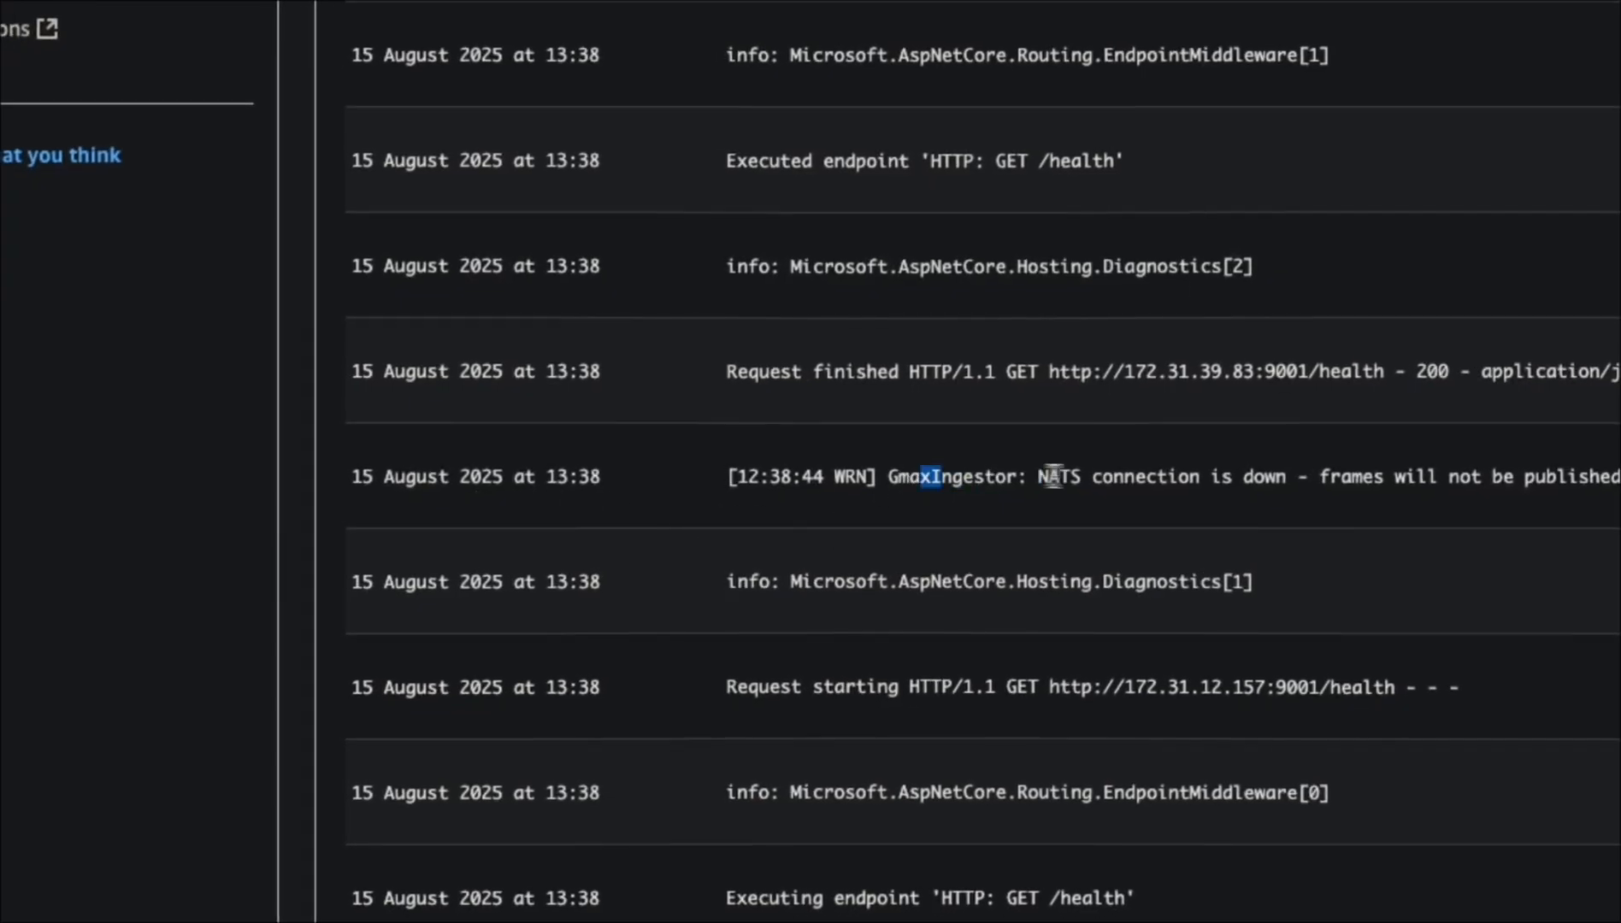
pyautogui.click(1078, 494)
pyautogui.moveTo(890, 477); pyautogui.dragTo(1620, 482)
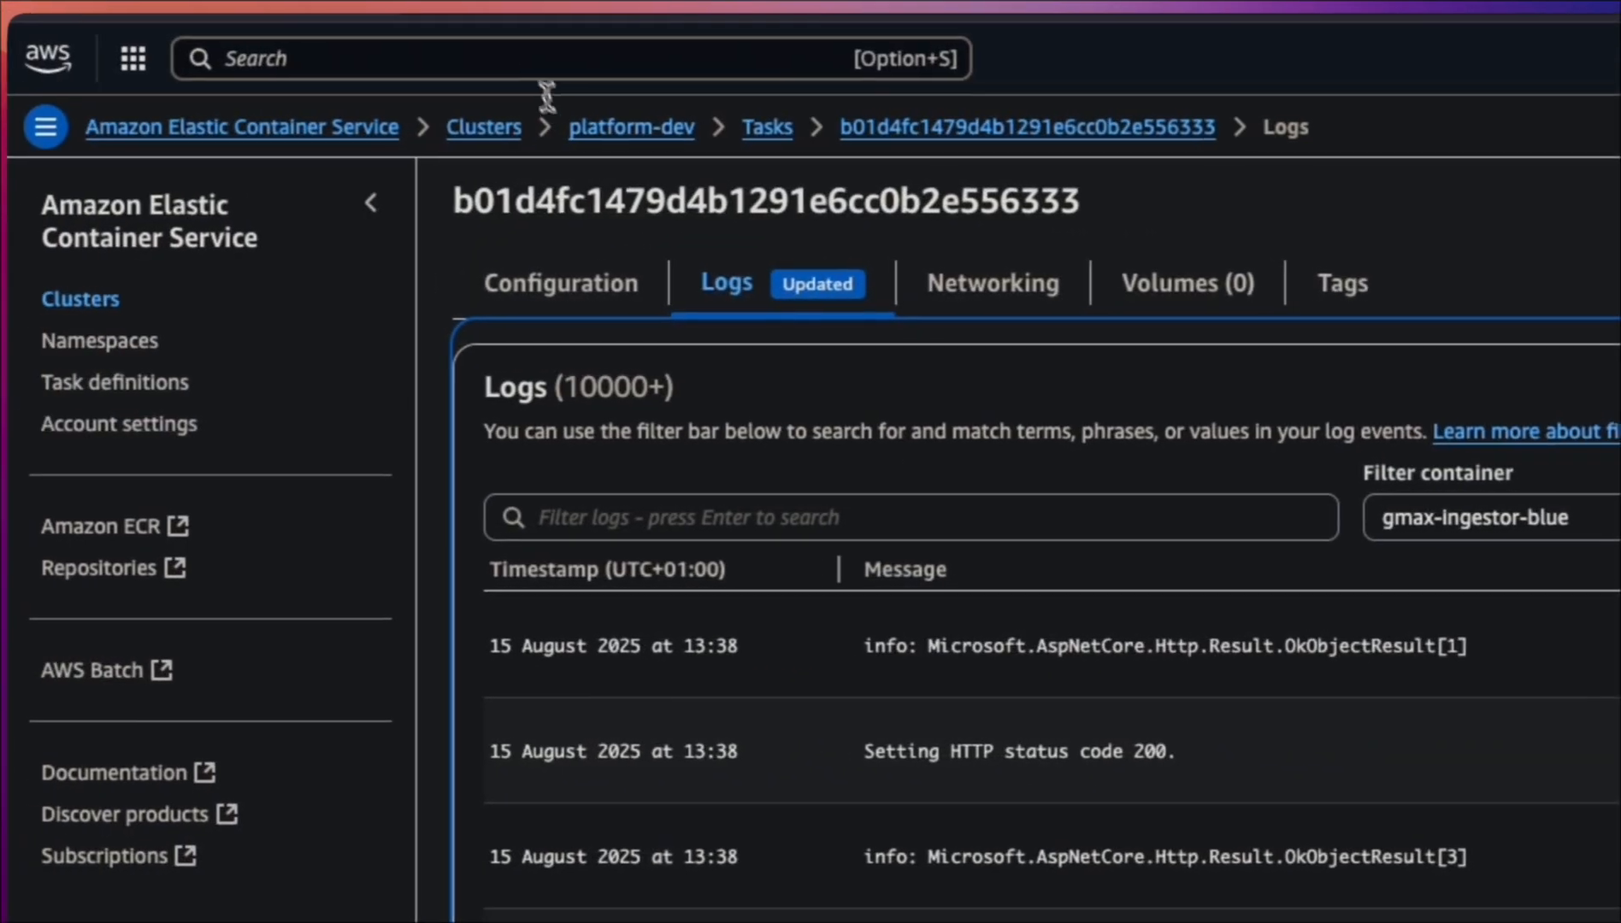
# Search the AWS services for CloudWatch and open its Logs Insights page.
pyautogui.click(484, 61)
pyautogui.write('clou')
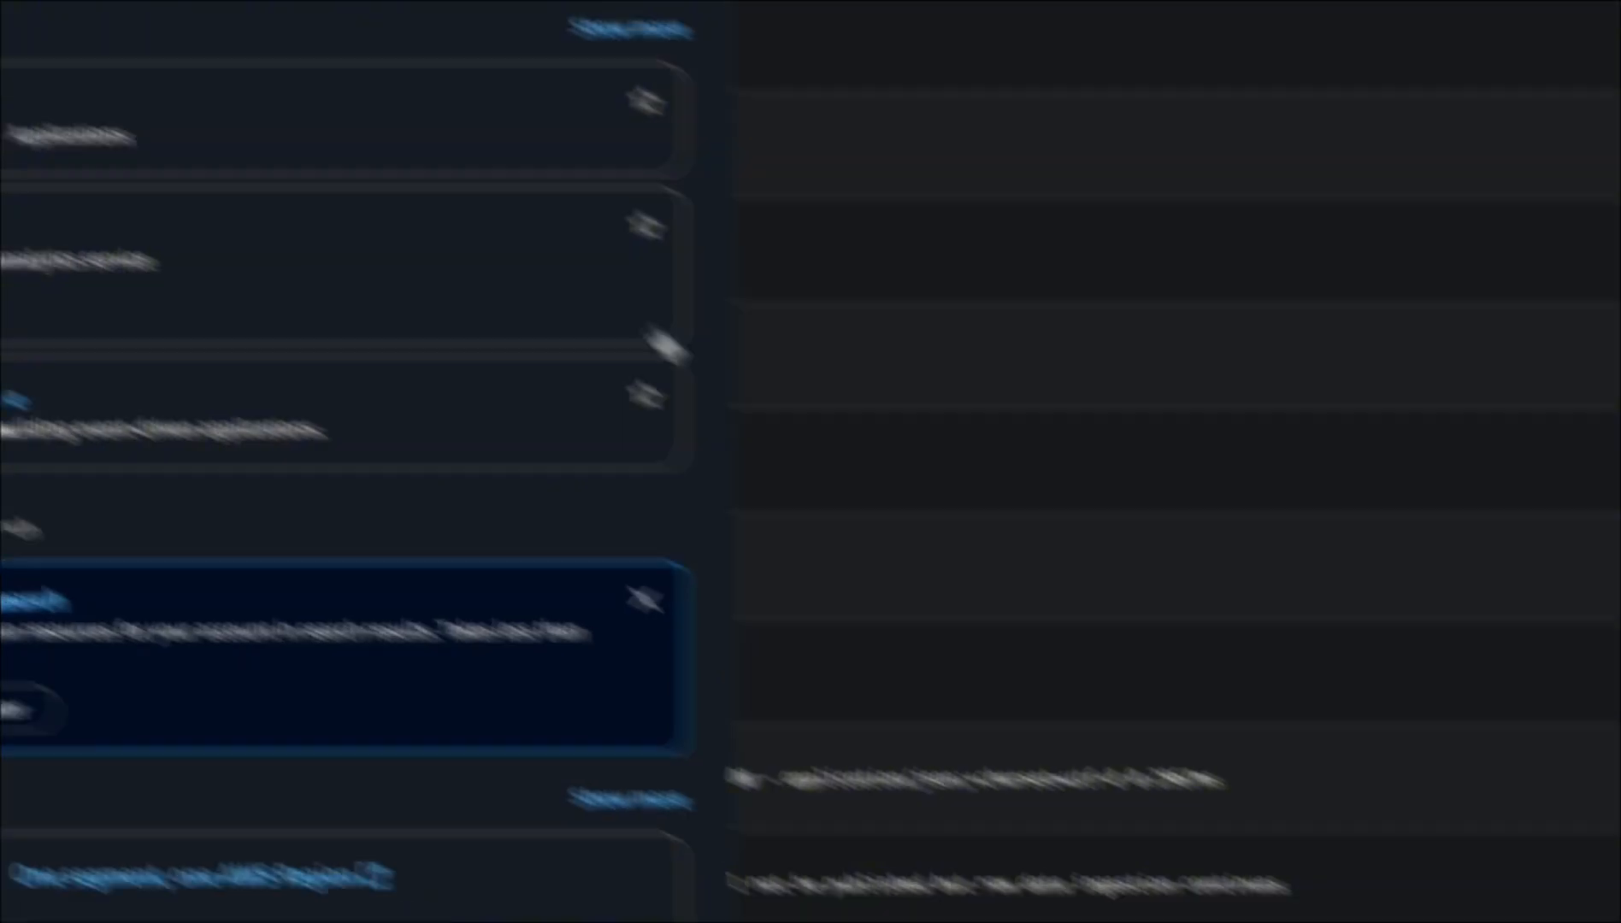
pyautogui.press('Return')
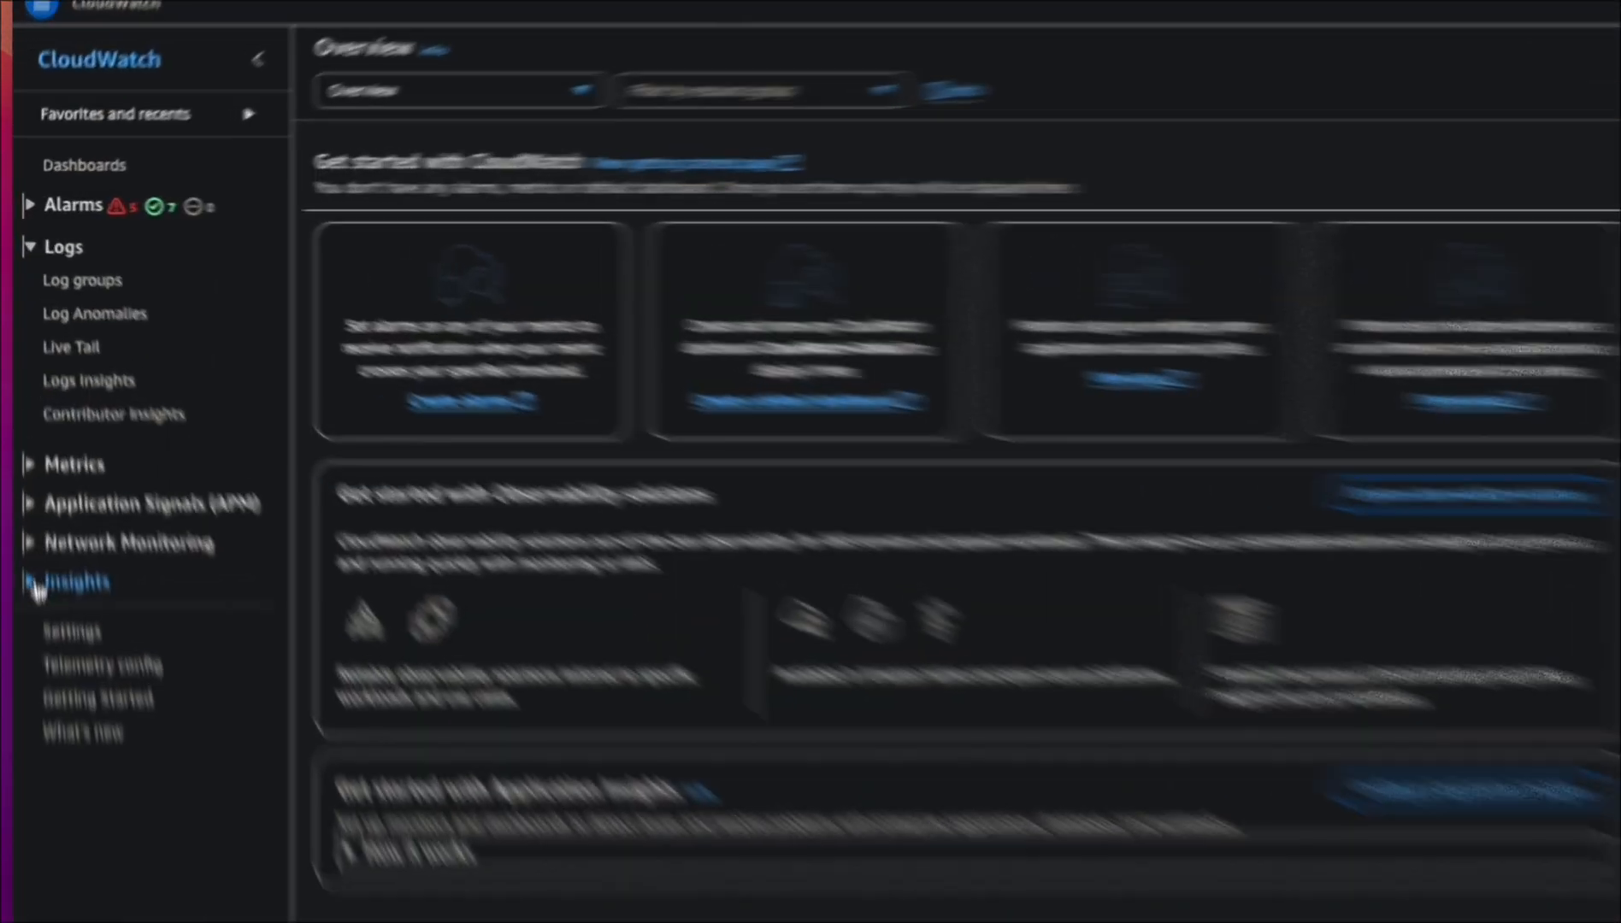
pyautogui.click(38, 458)
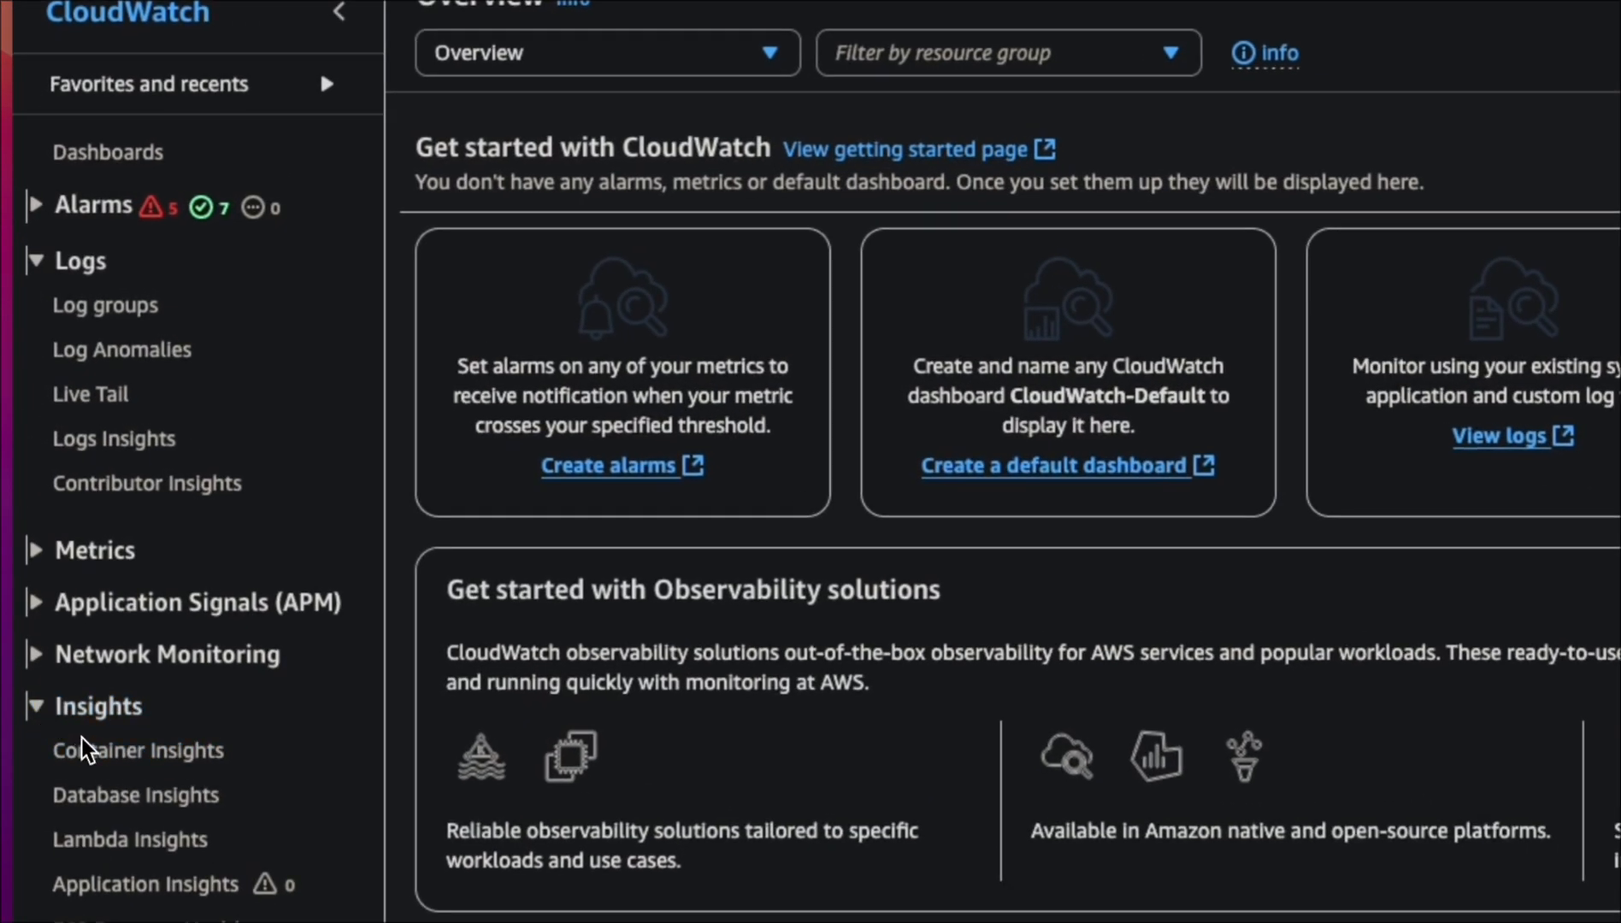
pyautogui.click(45, 709)
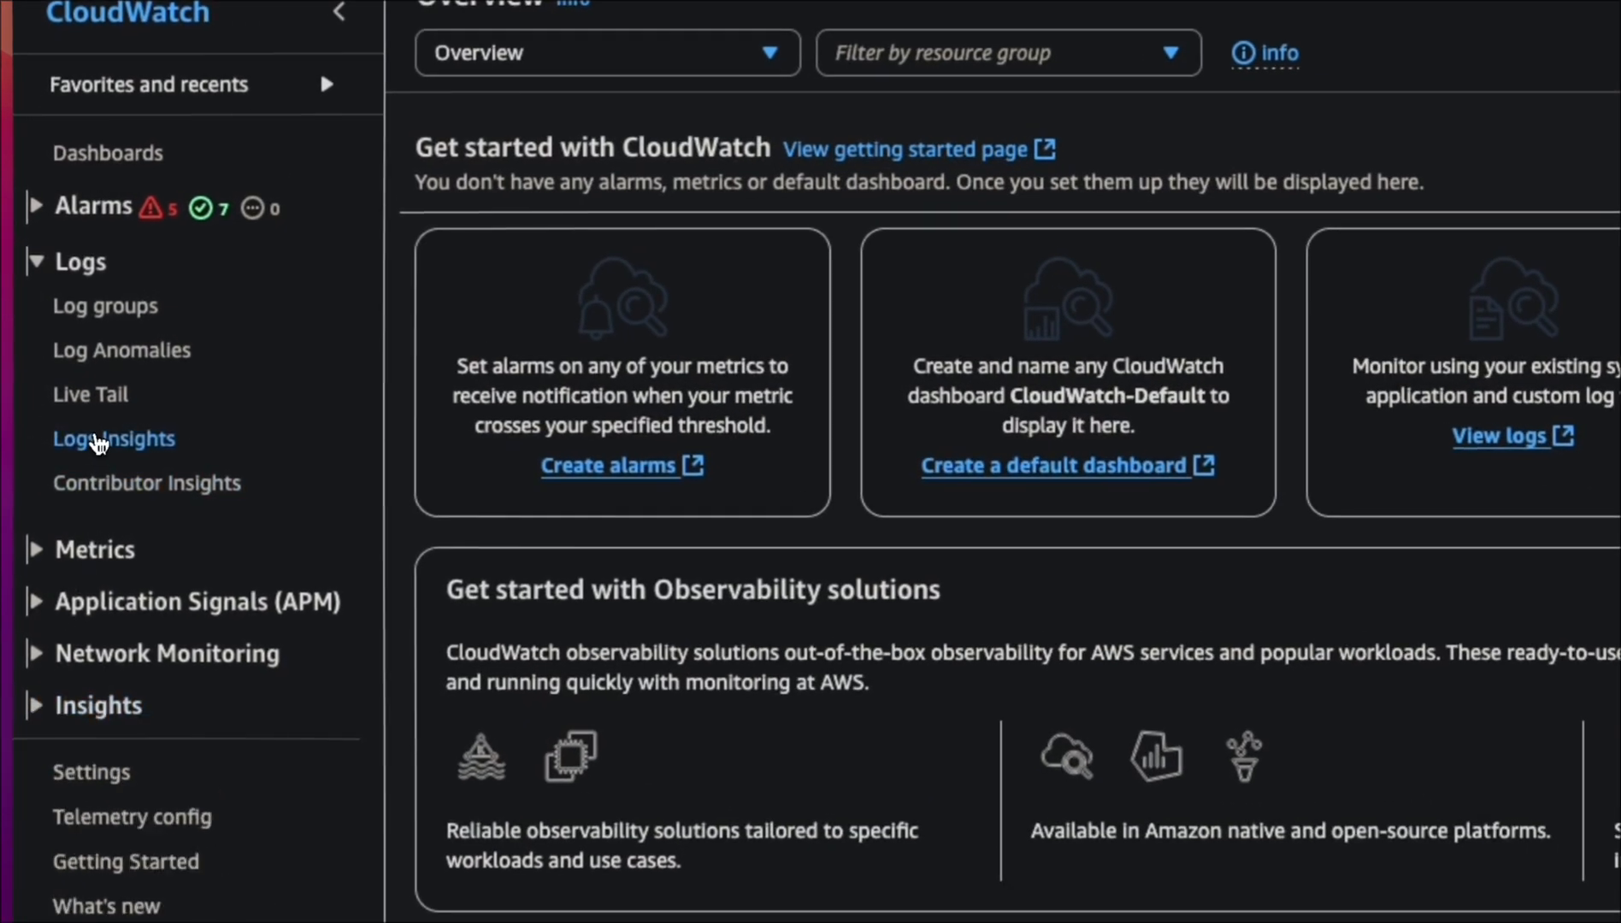
pyautogui.click(159, 438)
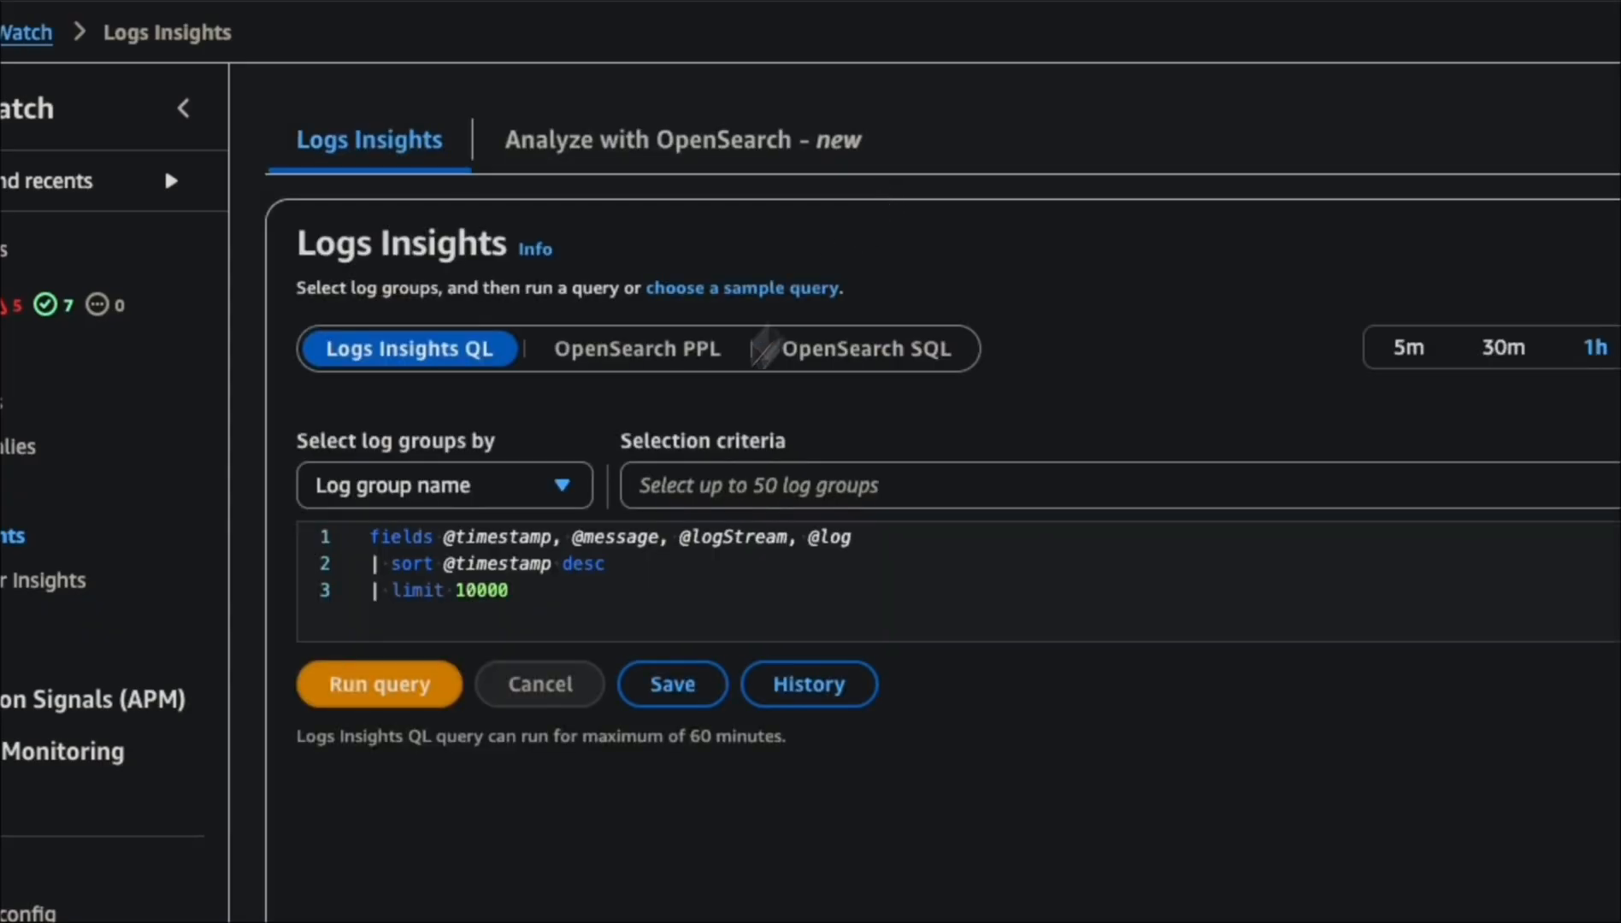
# Select the /aws/ecs/dev/gmax-ingestor-red log group, run the default query on it and look over the returned entries.
pyautogui.click(535, 492)
pyautogui.click(1016, 483)
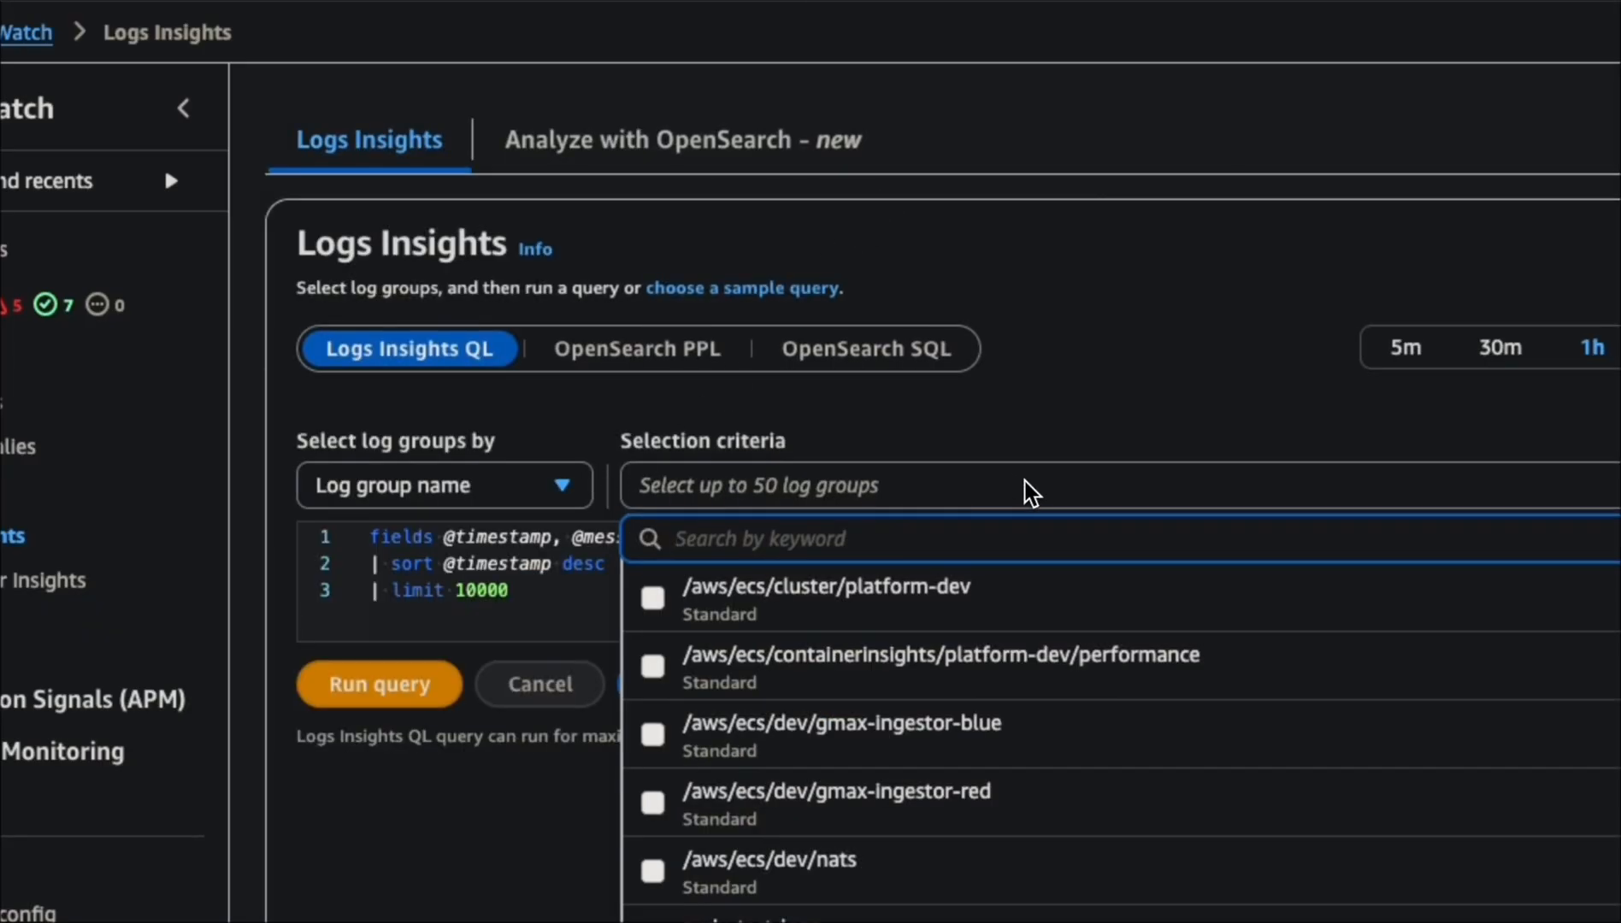
pyautogui.write('red')
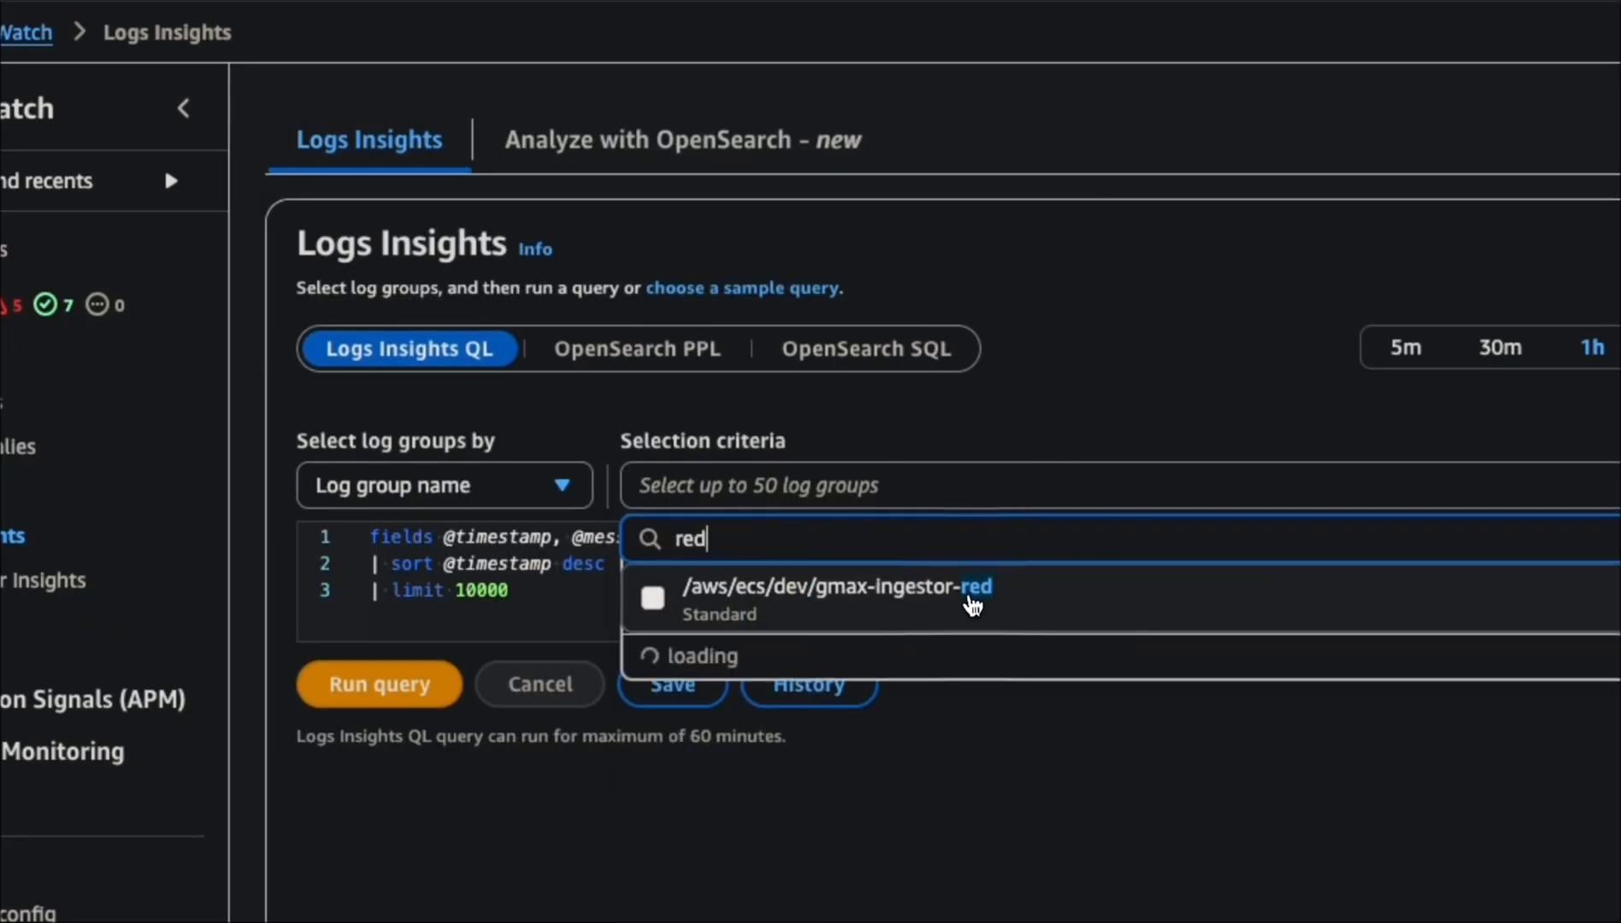
pyautogui.click(969, 600)
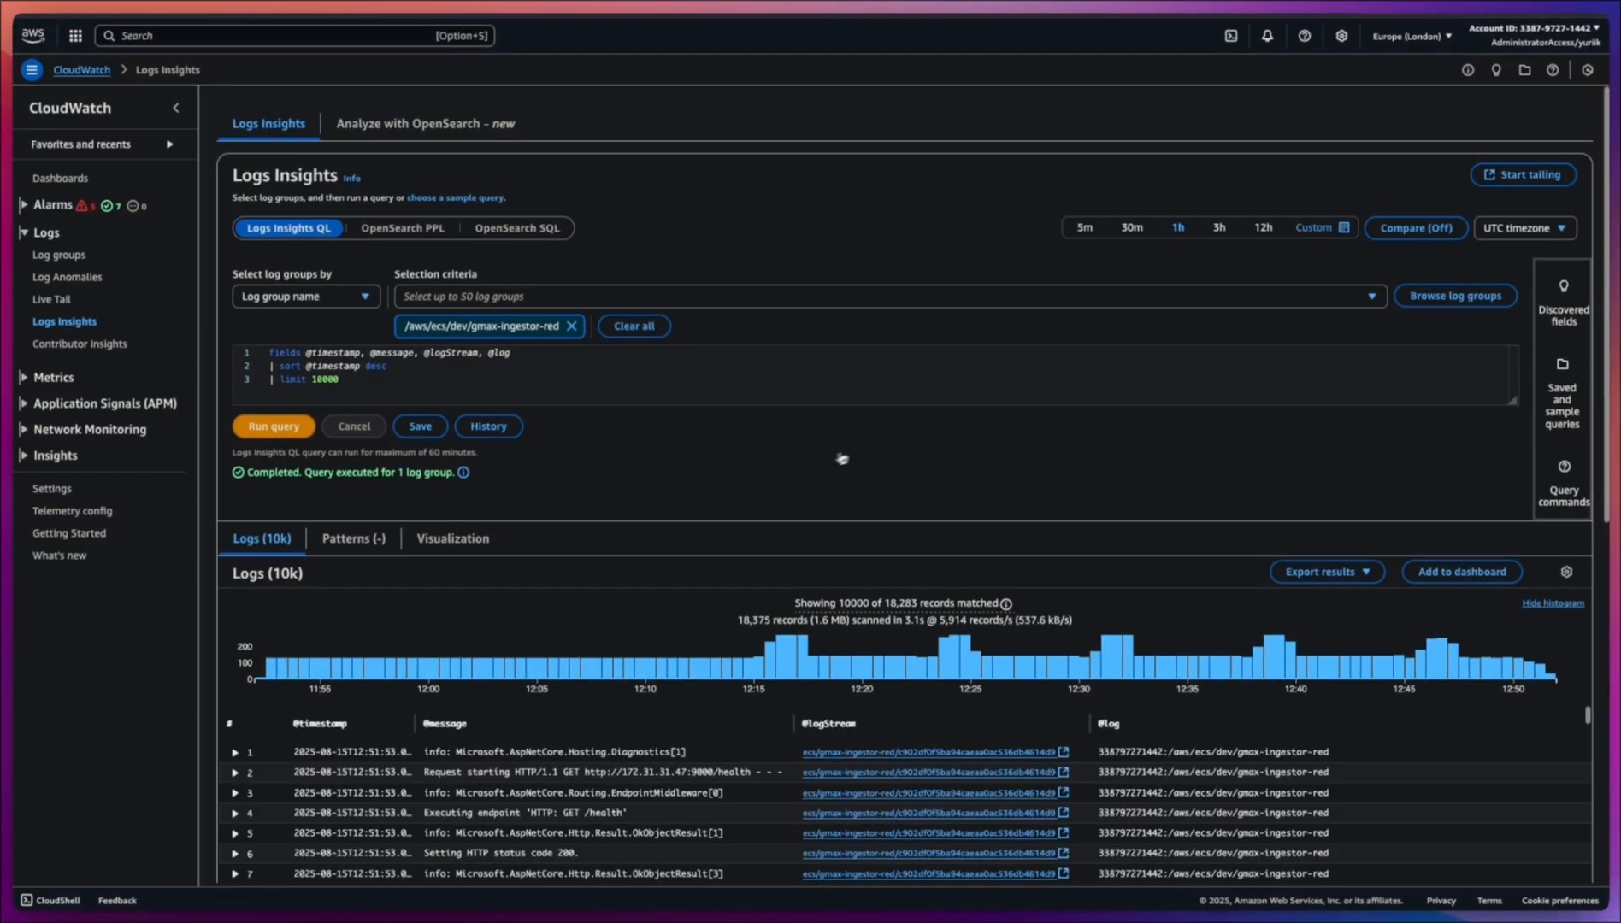
pyautogui.scroll(-10, 793, 701)
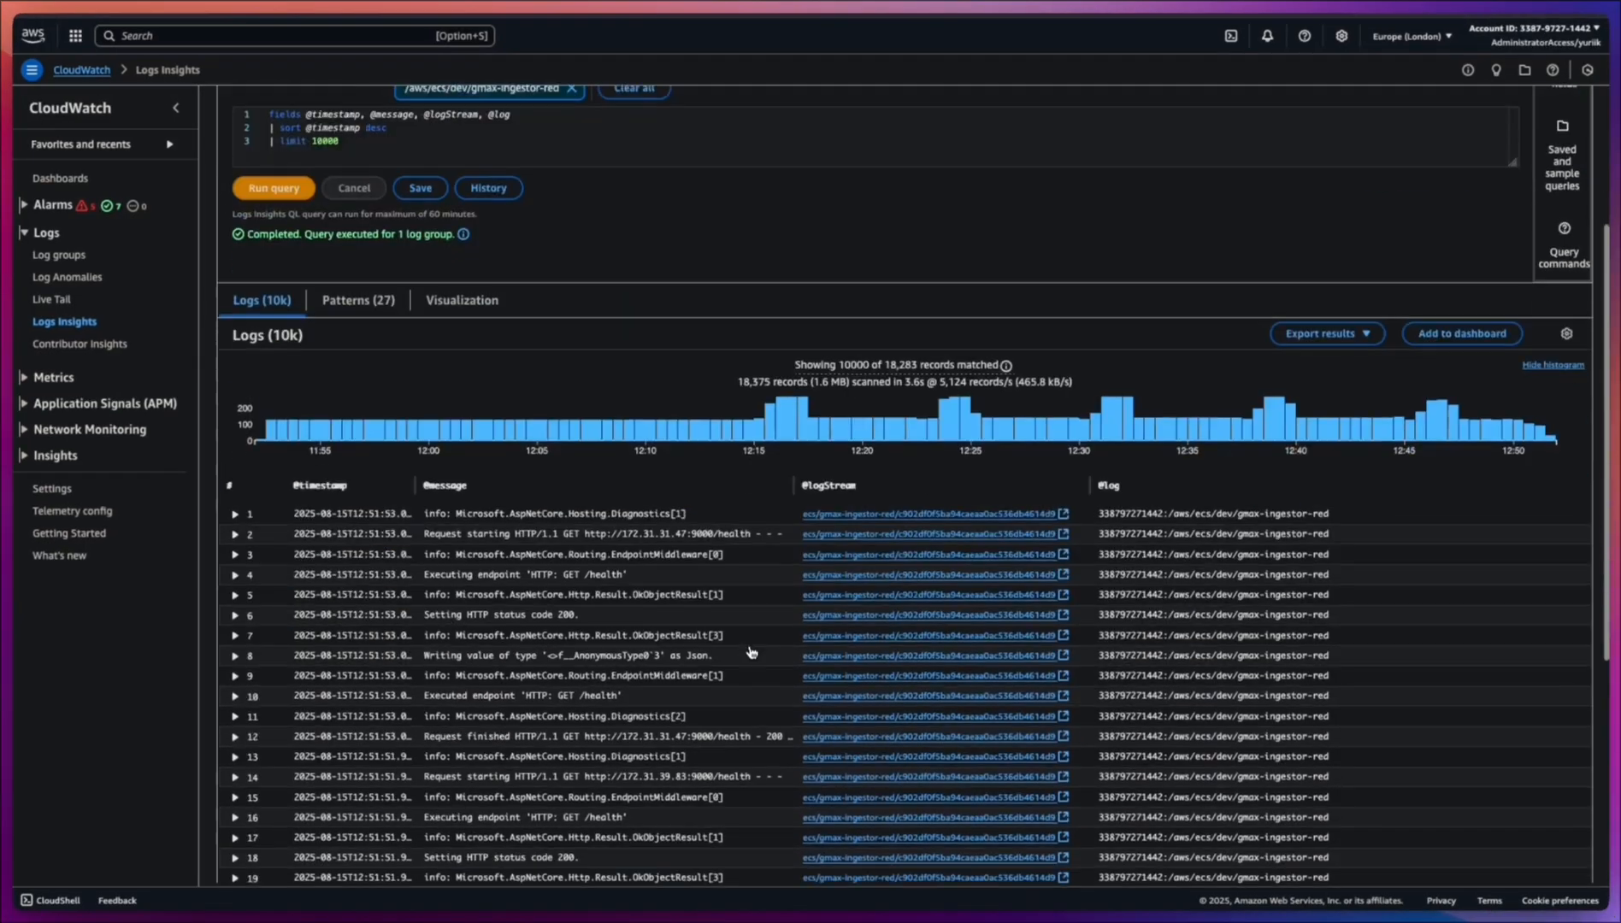
pyautogui.scroll(10, 678, 637)
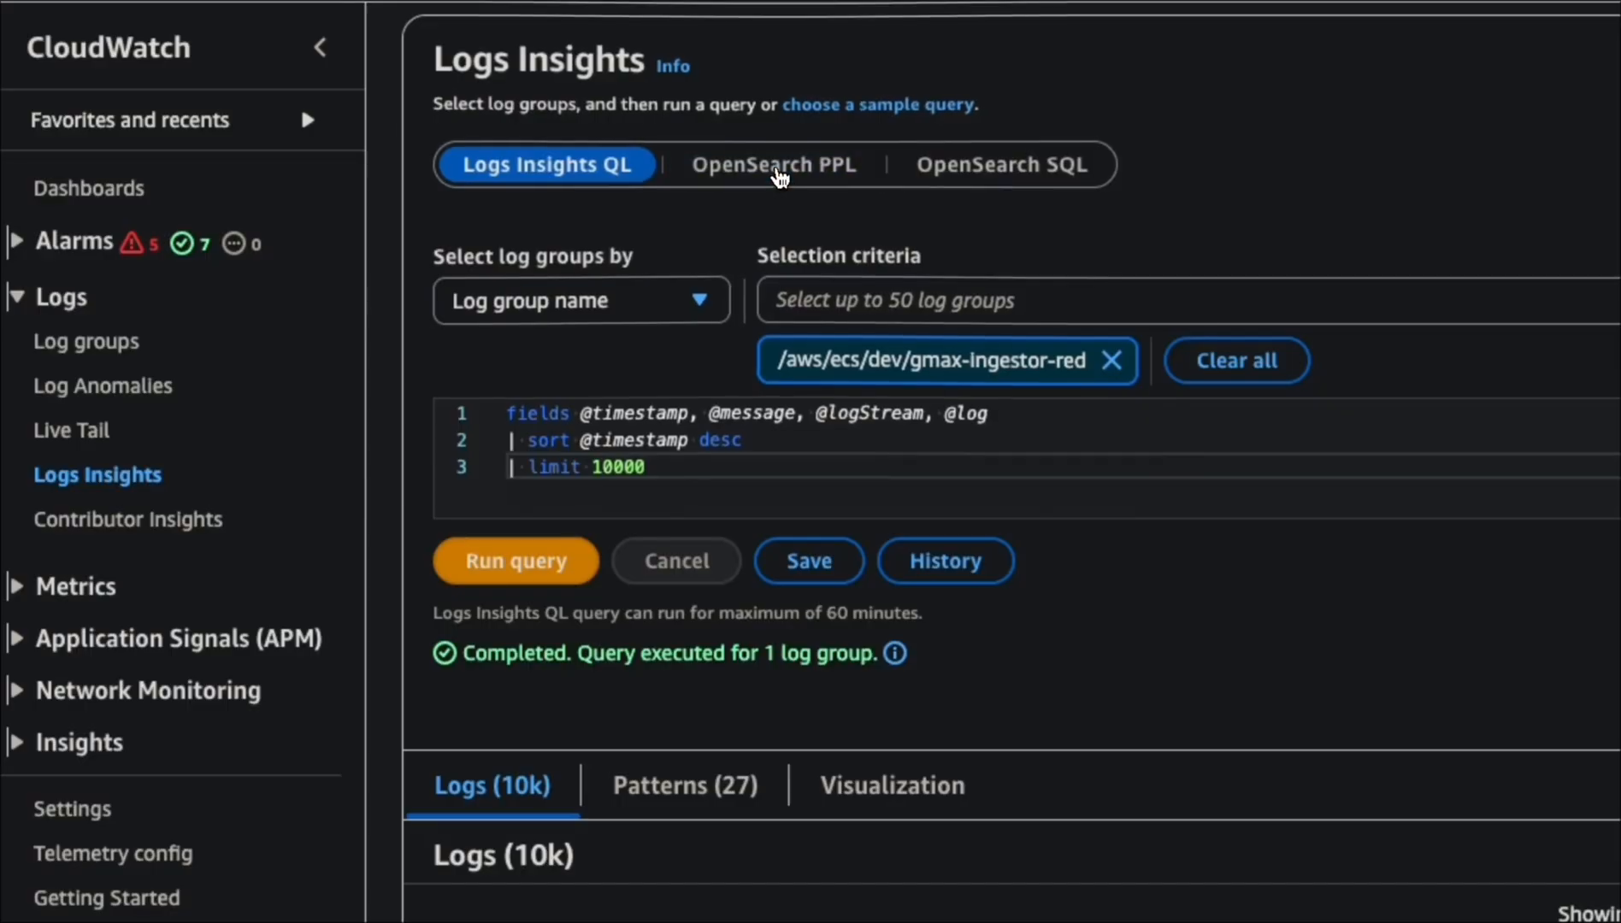
pyautogui.click(403, 154)
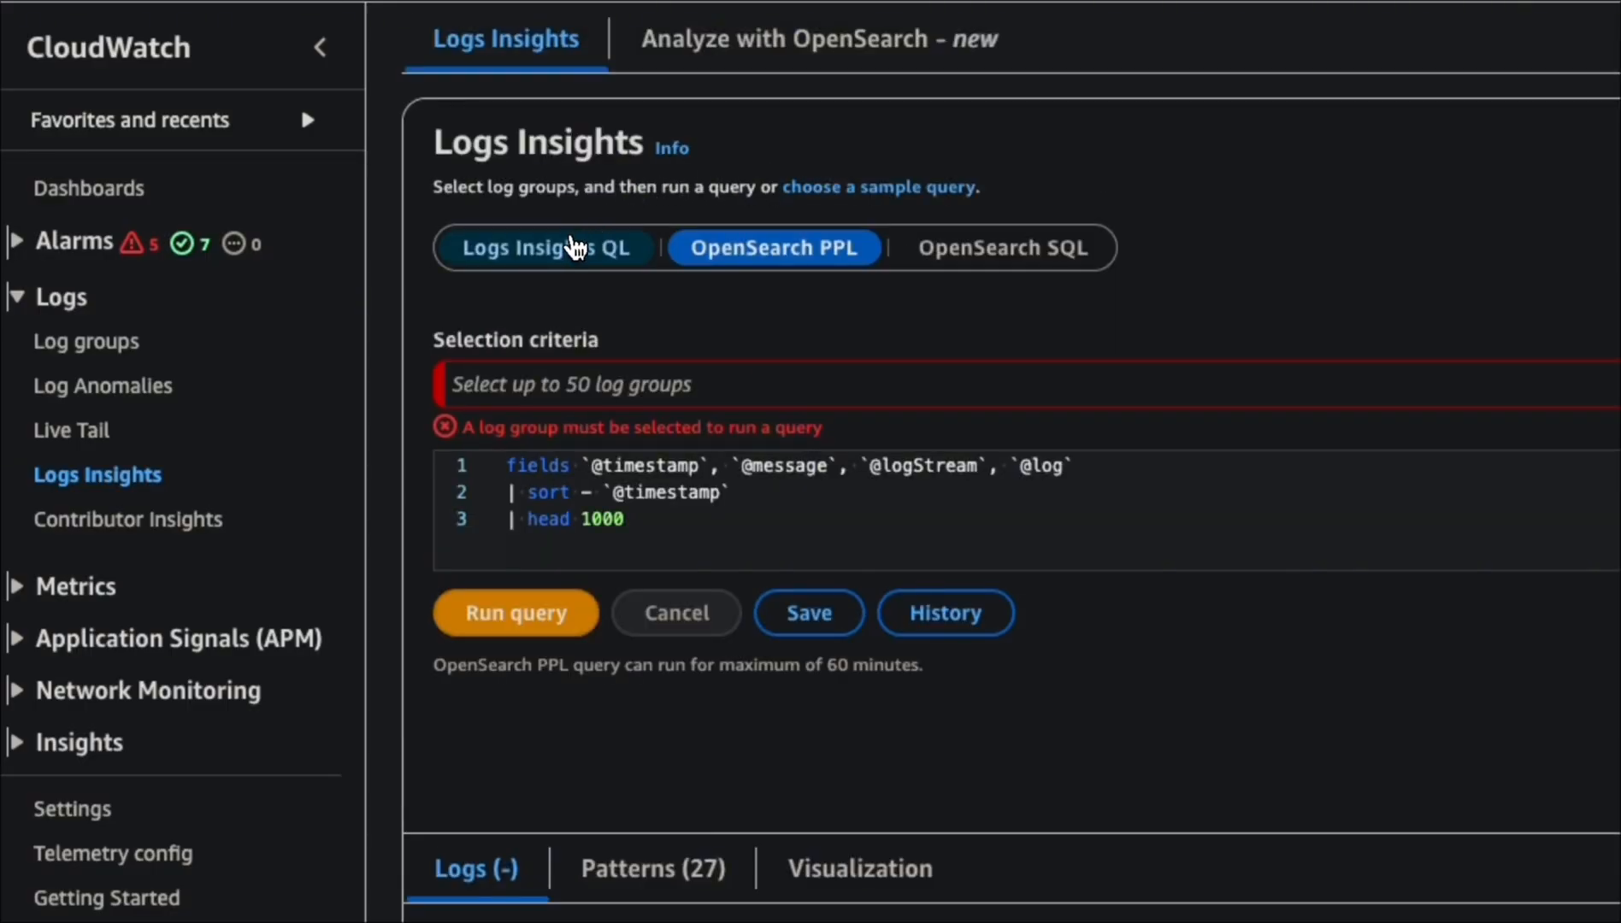
pyautogui.click(575, 248)
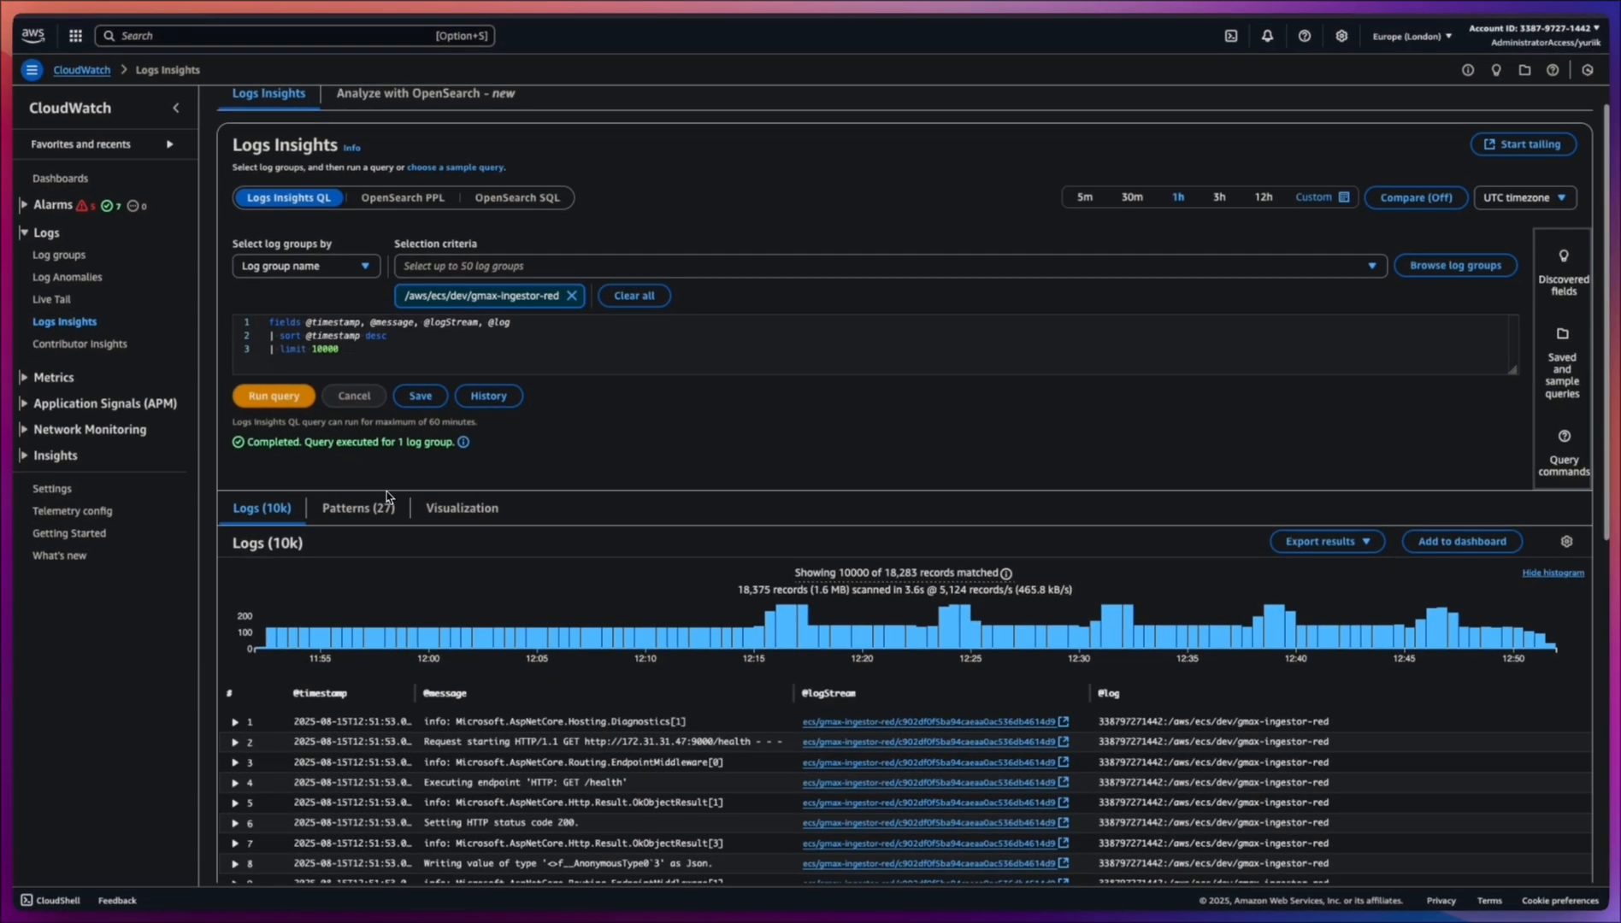
pyautogui.scroll(1, 399, 469)
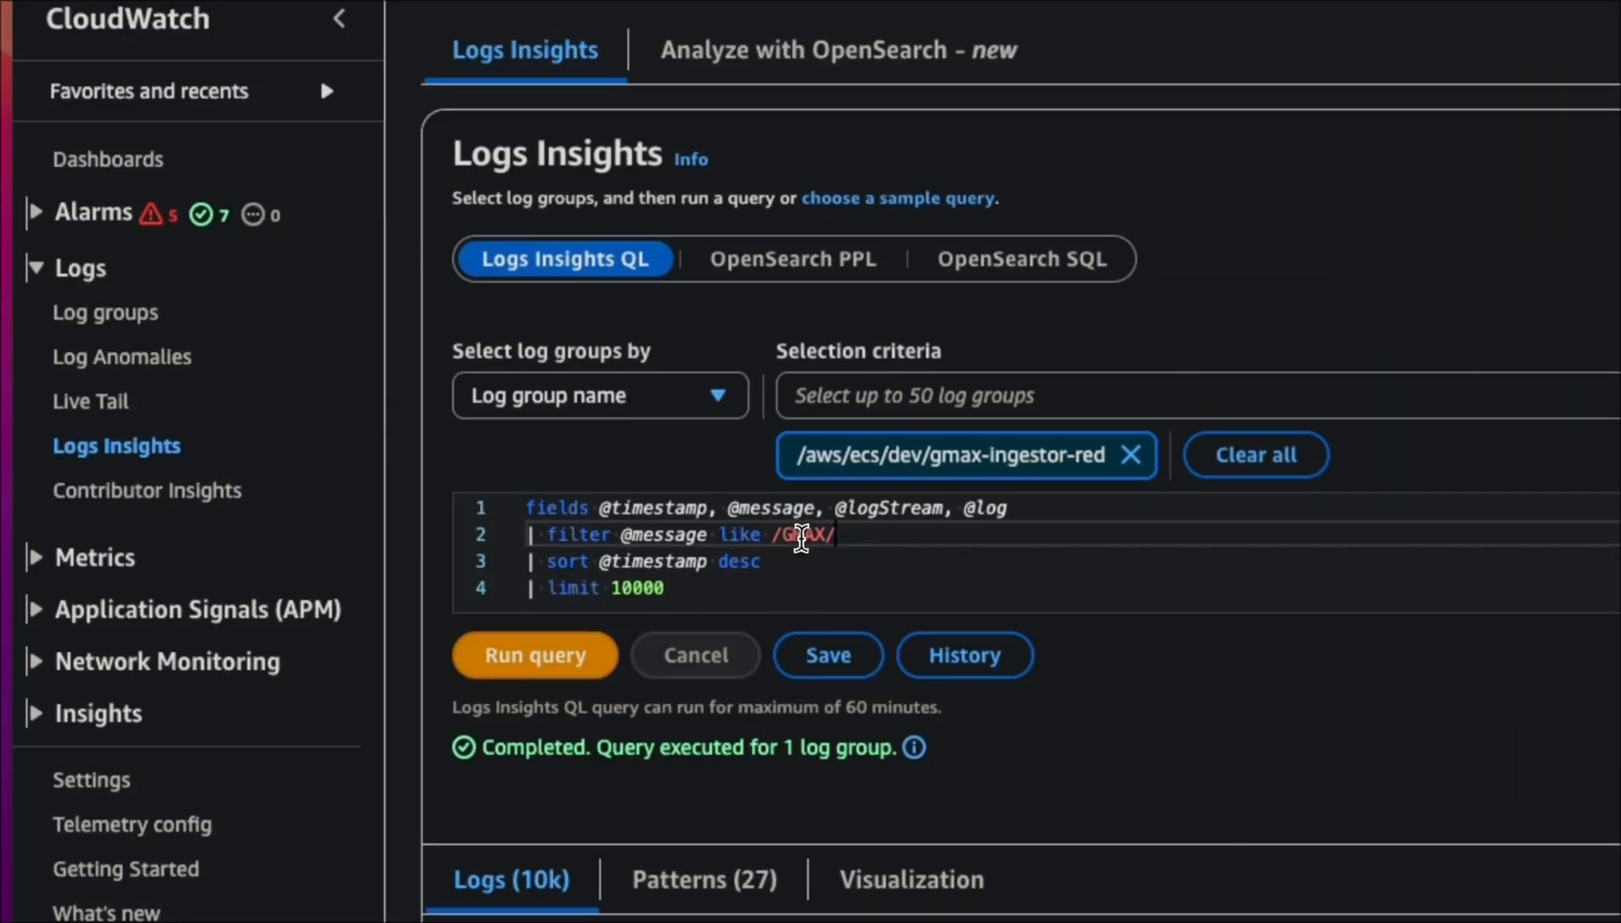
pyautogui.click(551, 667)
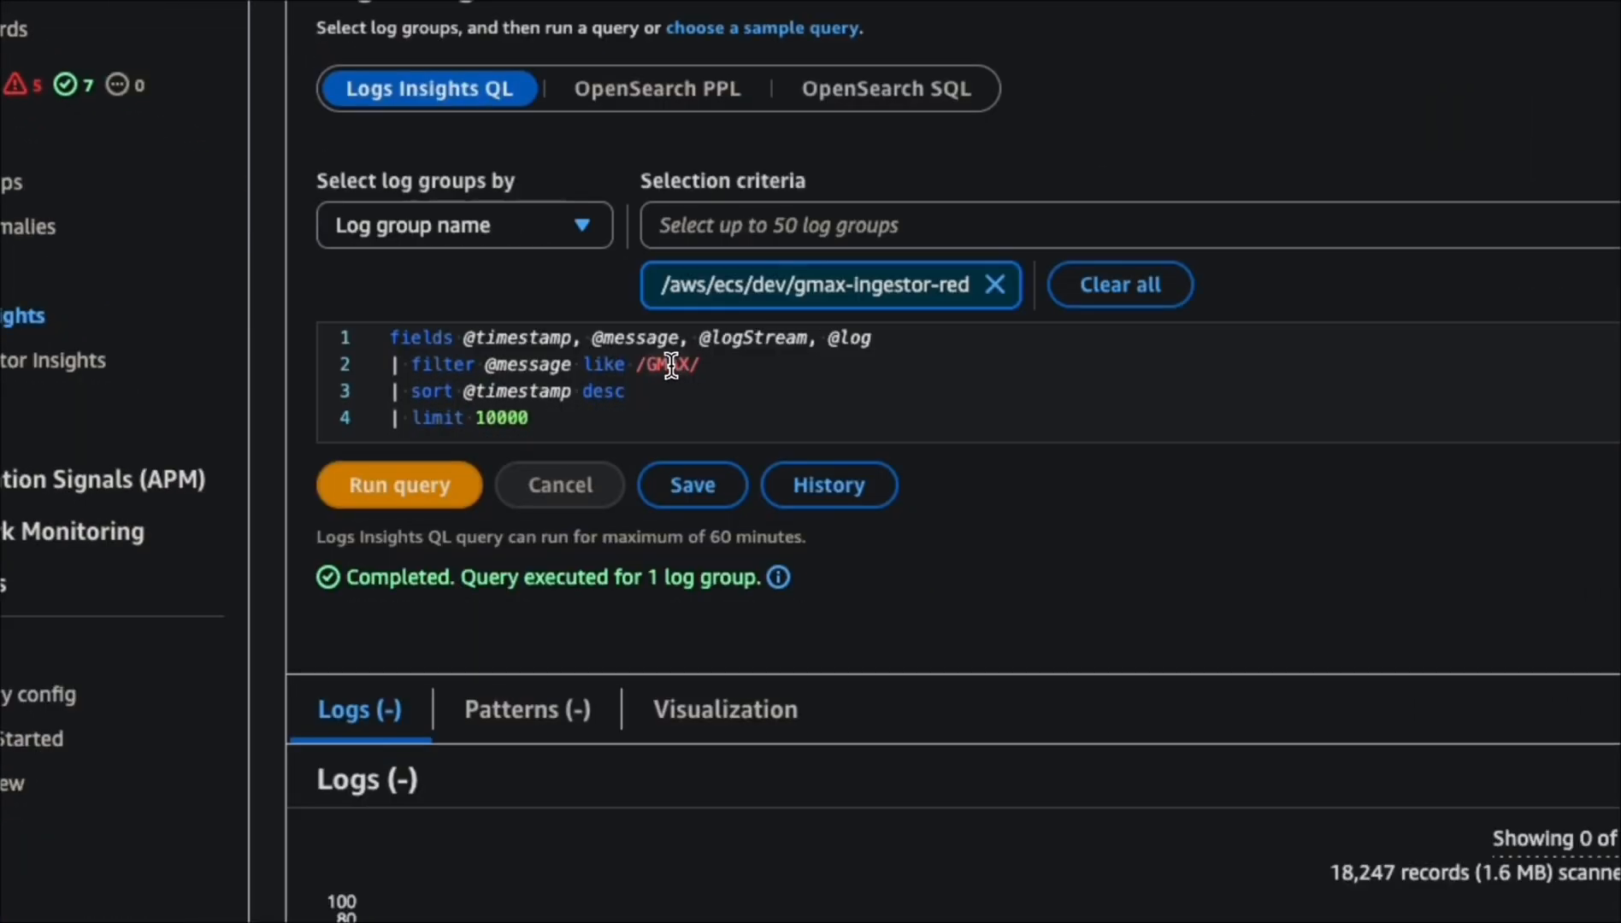
# Rerun the query with the message filter pattern set to /nats/, and once more with it set to /shit/.
pyautogui.write('nats')
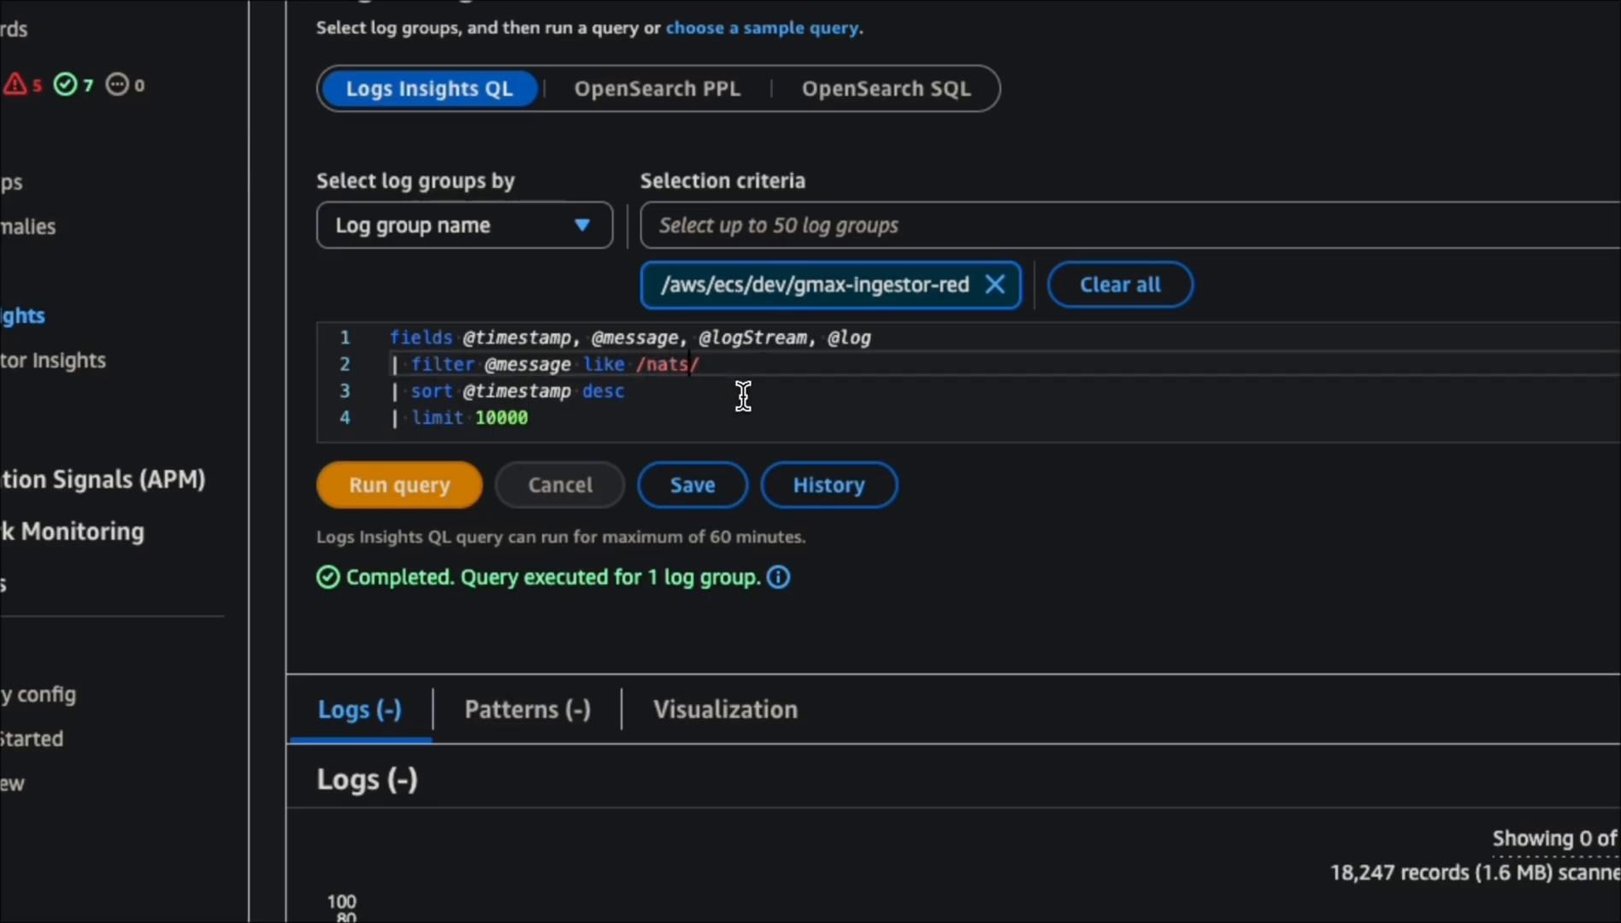
pyautogui.click(451, 483)
pyautogui.write('shi')
pyautogui.click(399, 484)
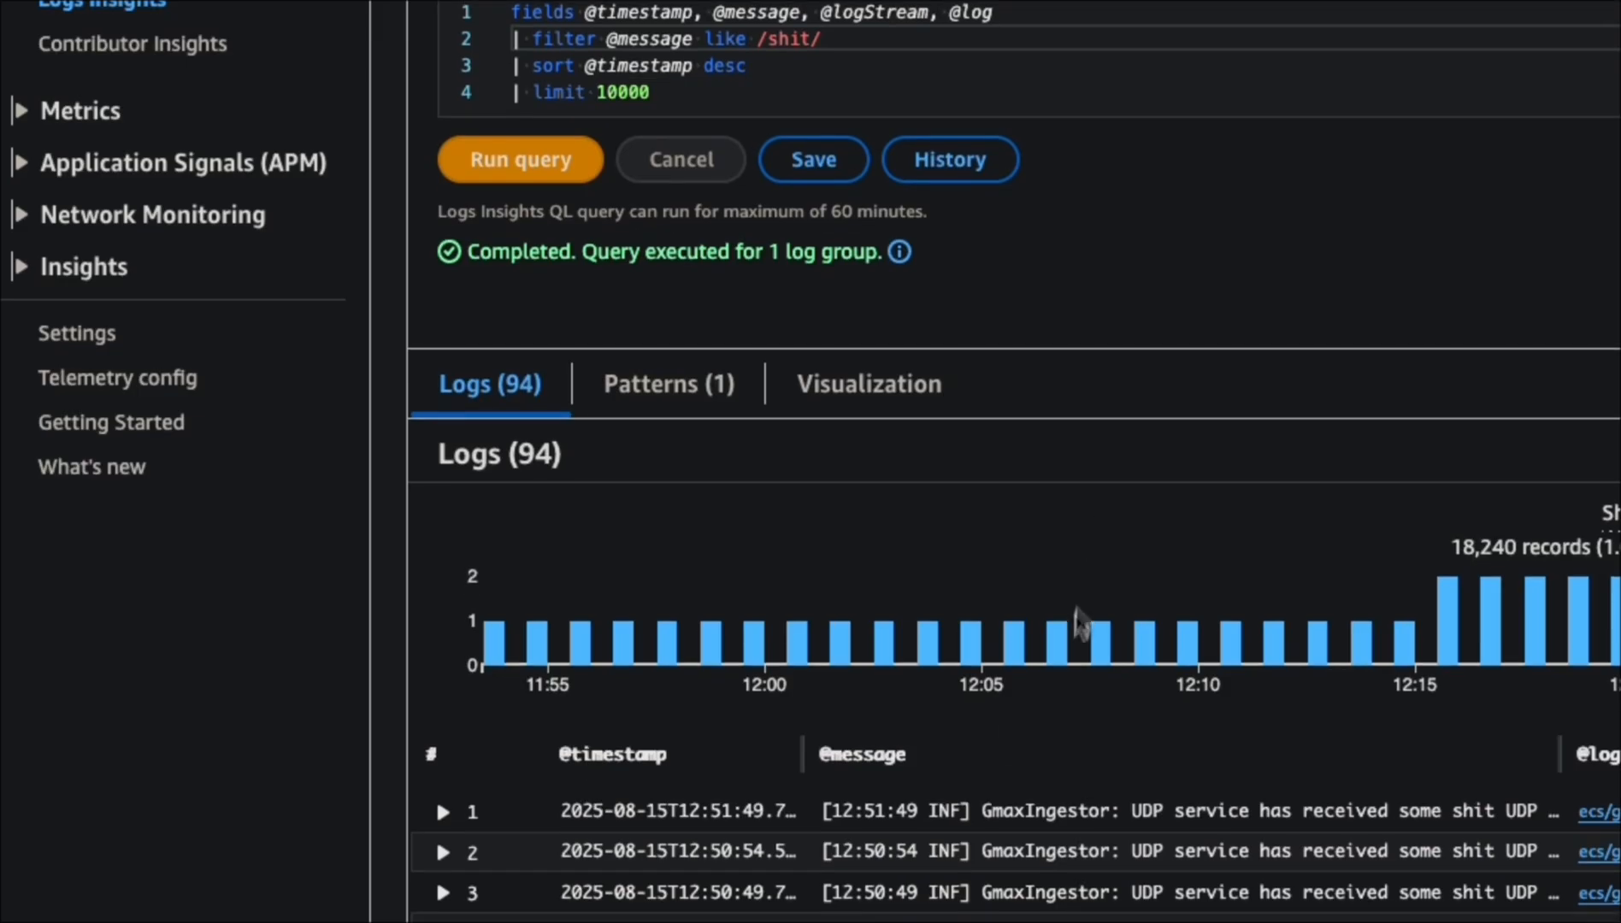
# Rerun the query with the message filter pattern set to /Gmax/ and view the returned entries.
pyautogui.scroll(-3, 1109, 747)
pyautogui.doubleClick(794, 39)
pyautogui.write('Gmax')
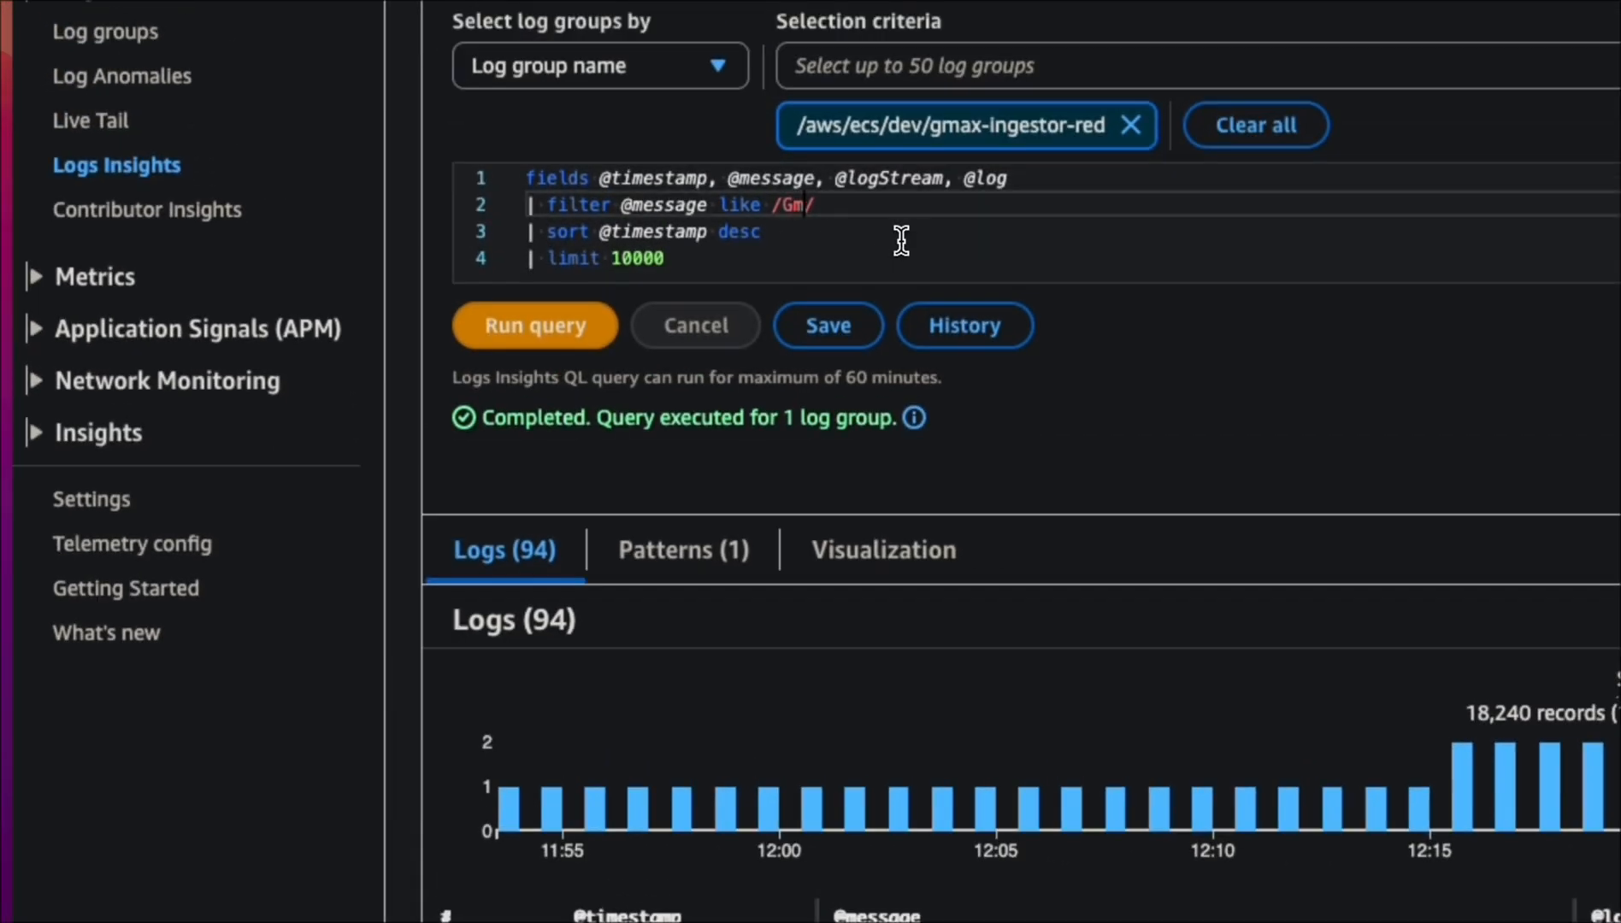
pyautogui.click(499, 318)
pyautogui.scroll(-5, 1142, 763)
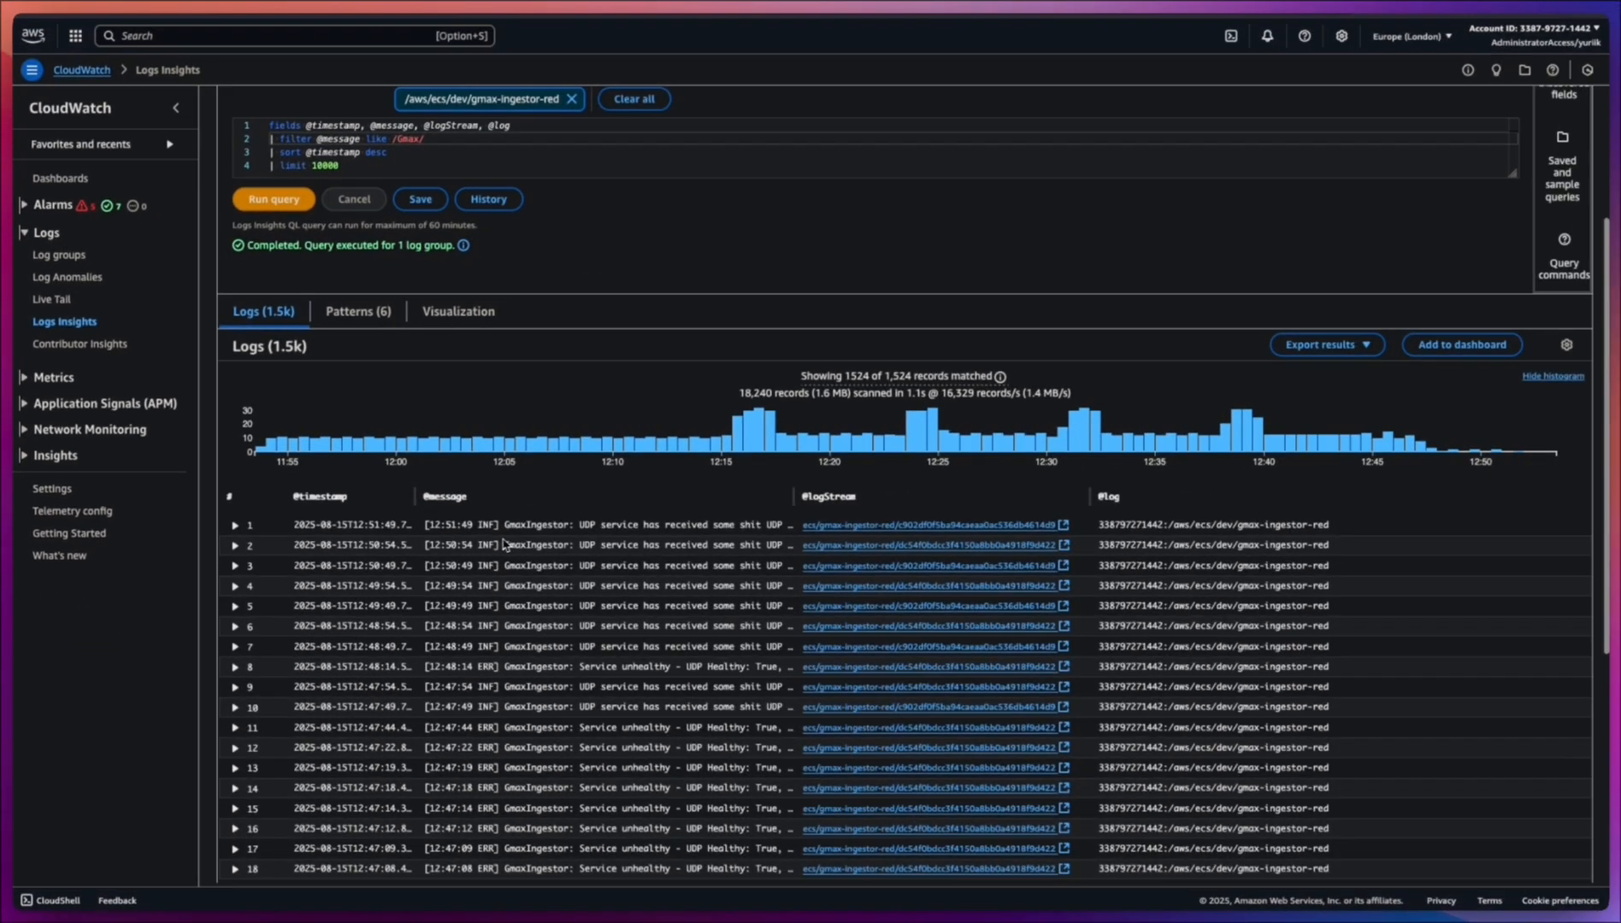
pyautogui.scroll(1, 701, 576)
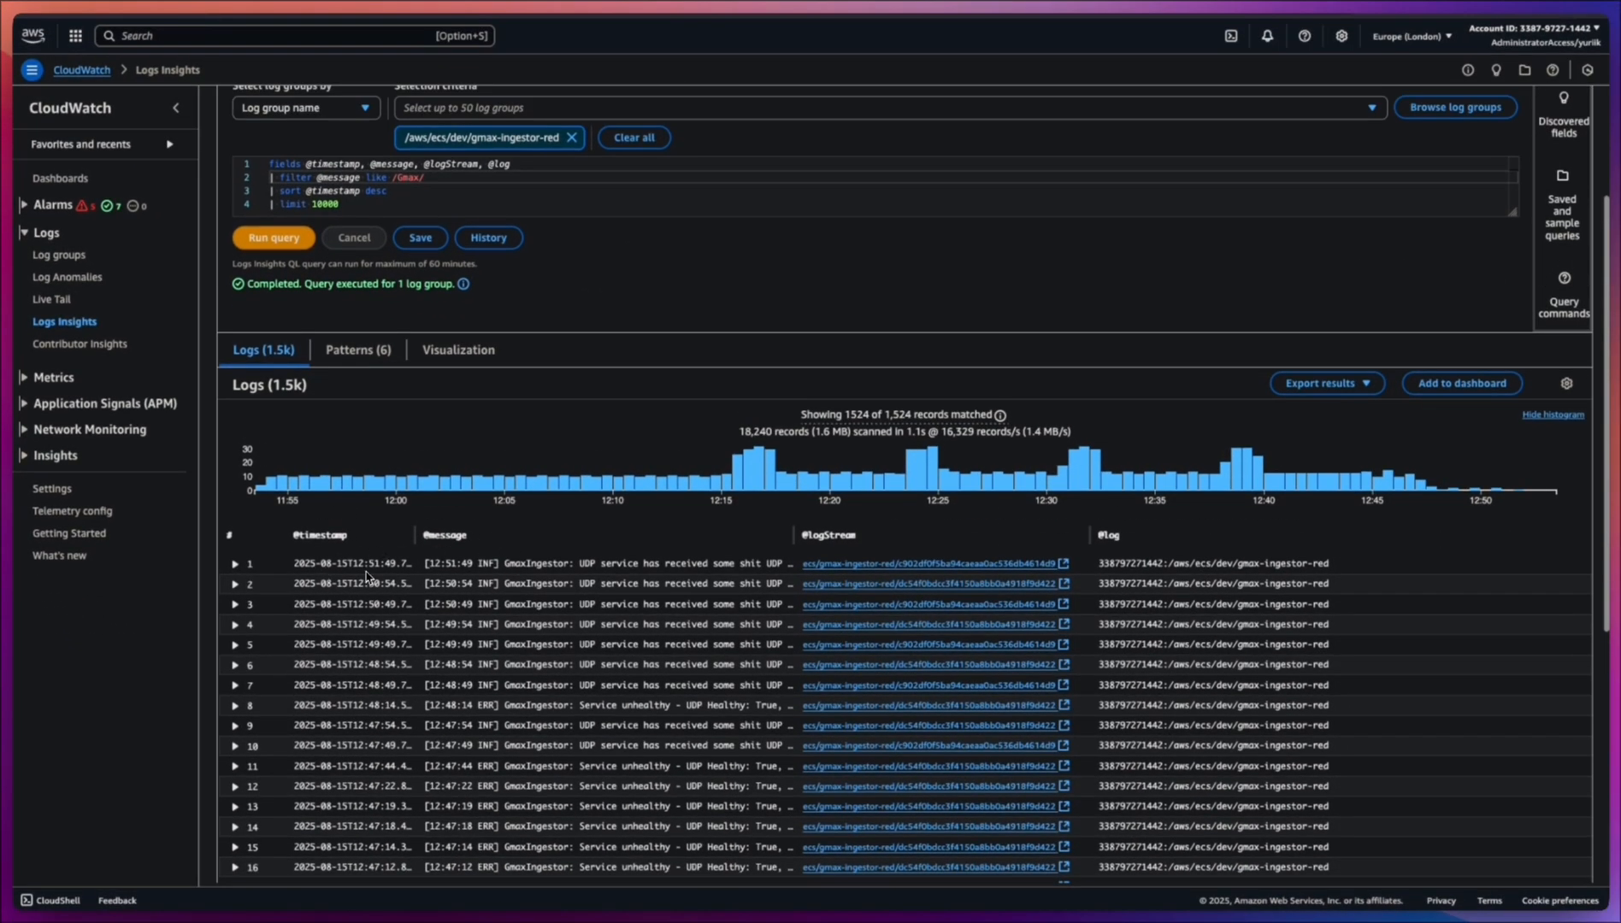
pyautogui.scroll(-4, 374, 577)
pyautogui.scroll(4, 373, 577)
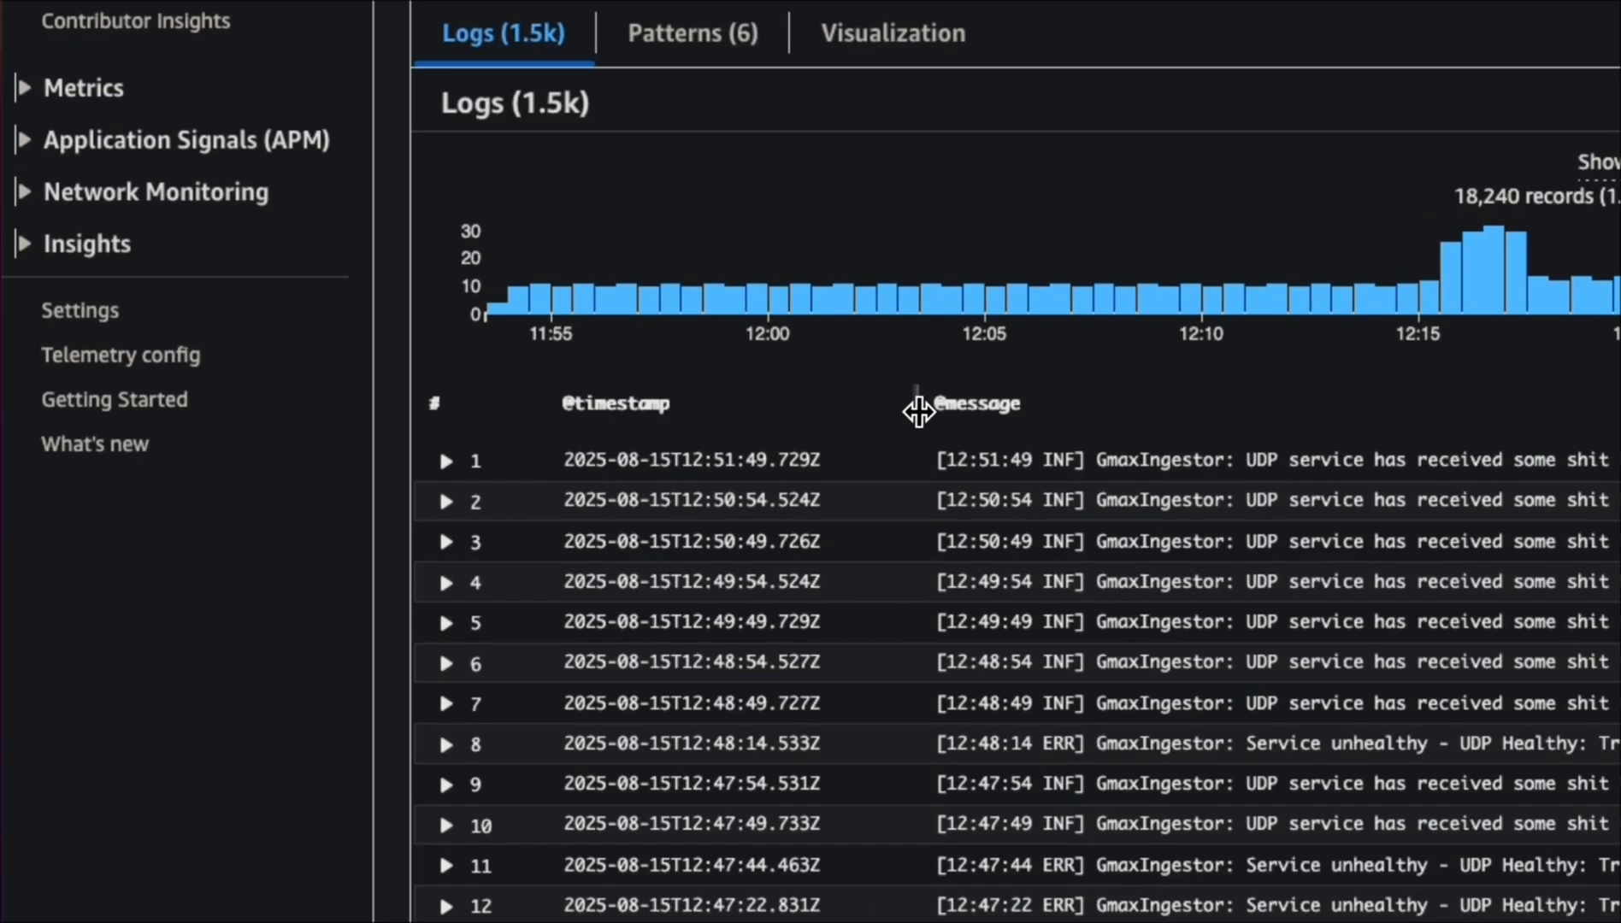
pyautogui.moveTo(471, 538); pyautogui.dragTo(462, 538)
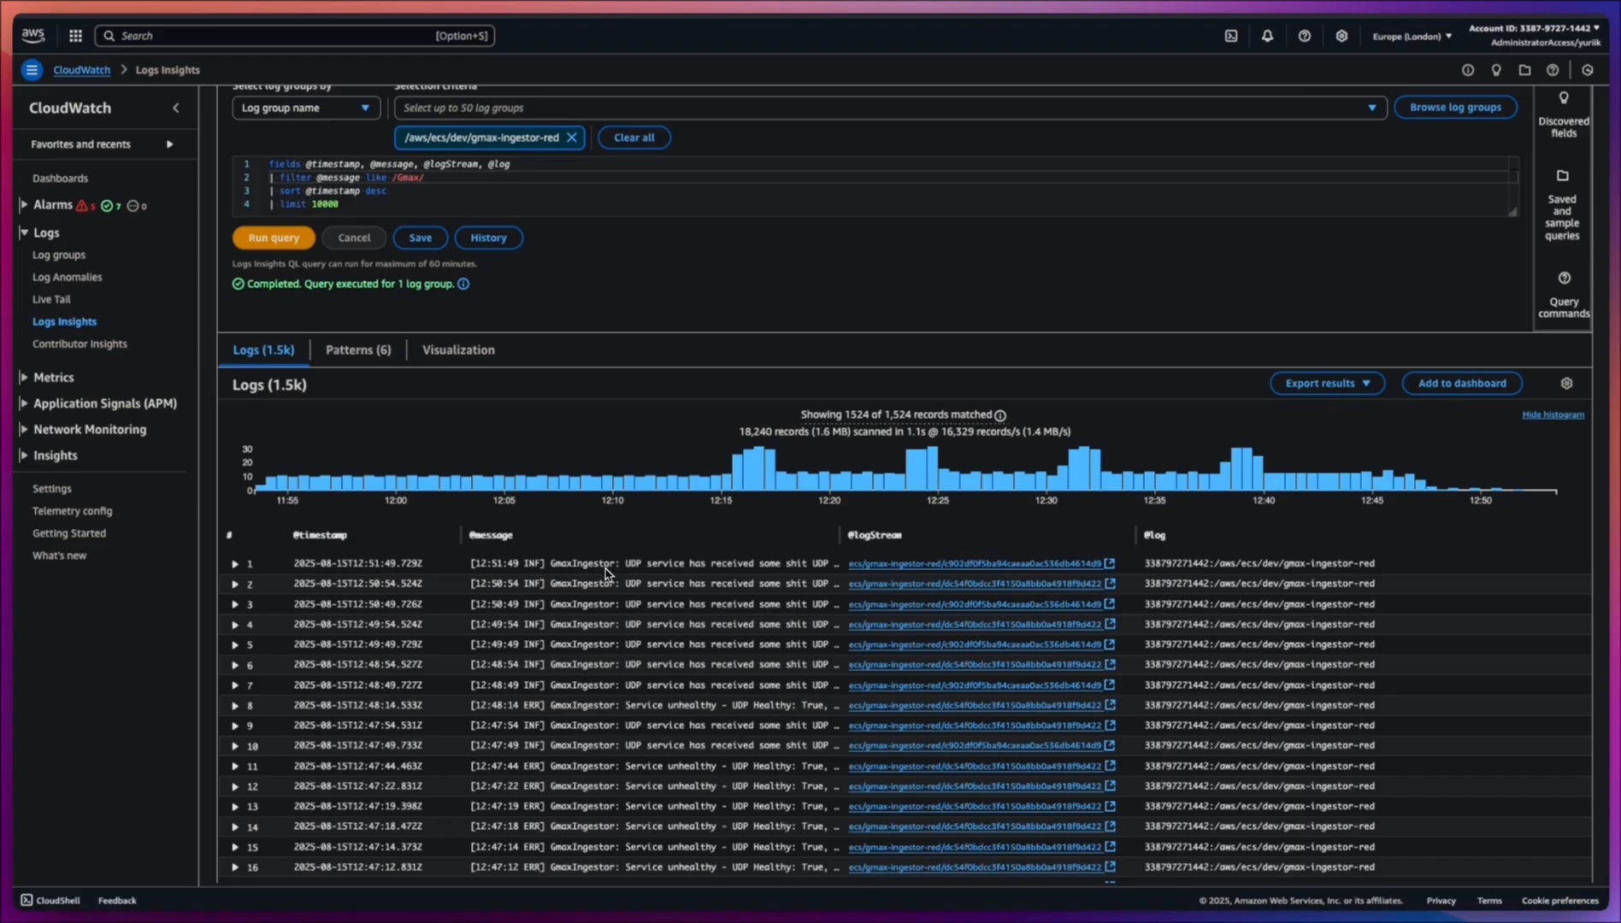
pyautogui.scroll(-10, 611, 571)
pyautogui.moveTo(632, 672); pyautogui.dragTo(740, 672)
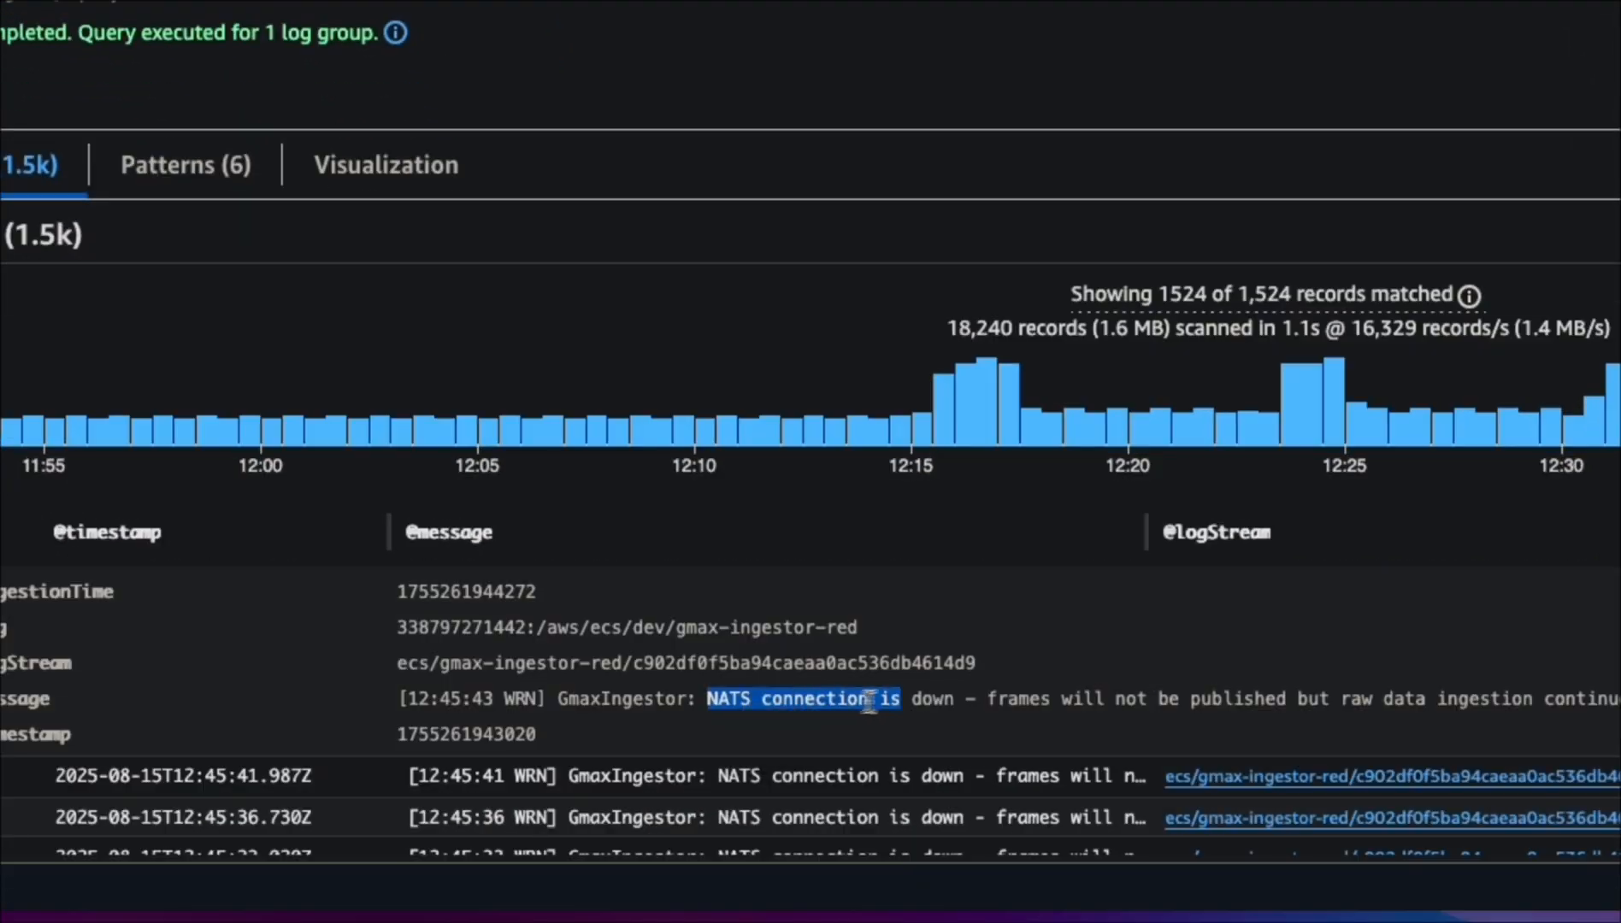
pyautogui.click(910, 697)
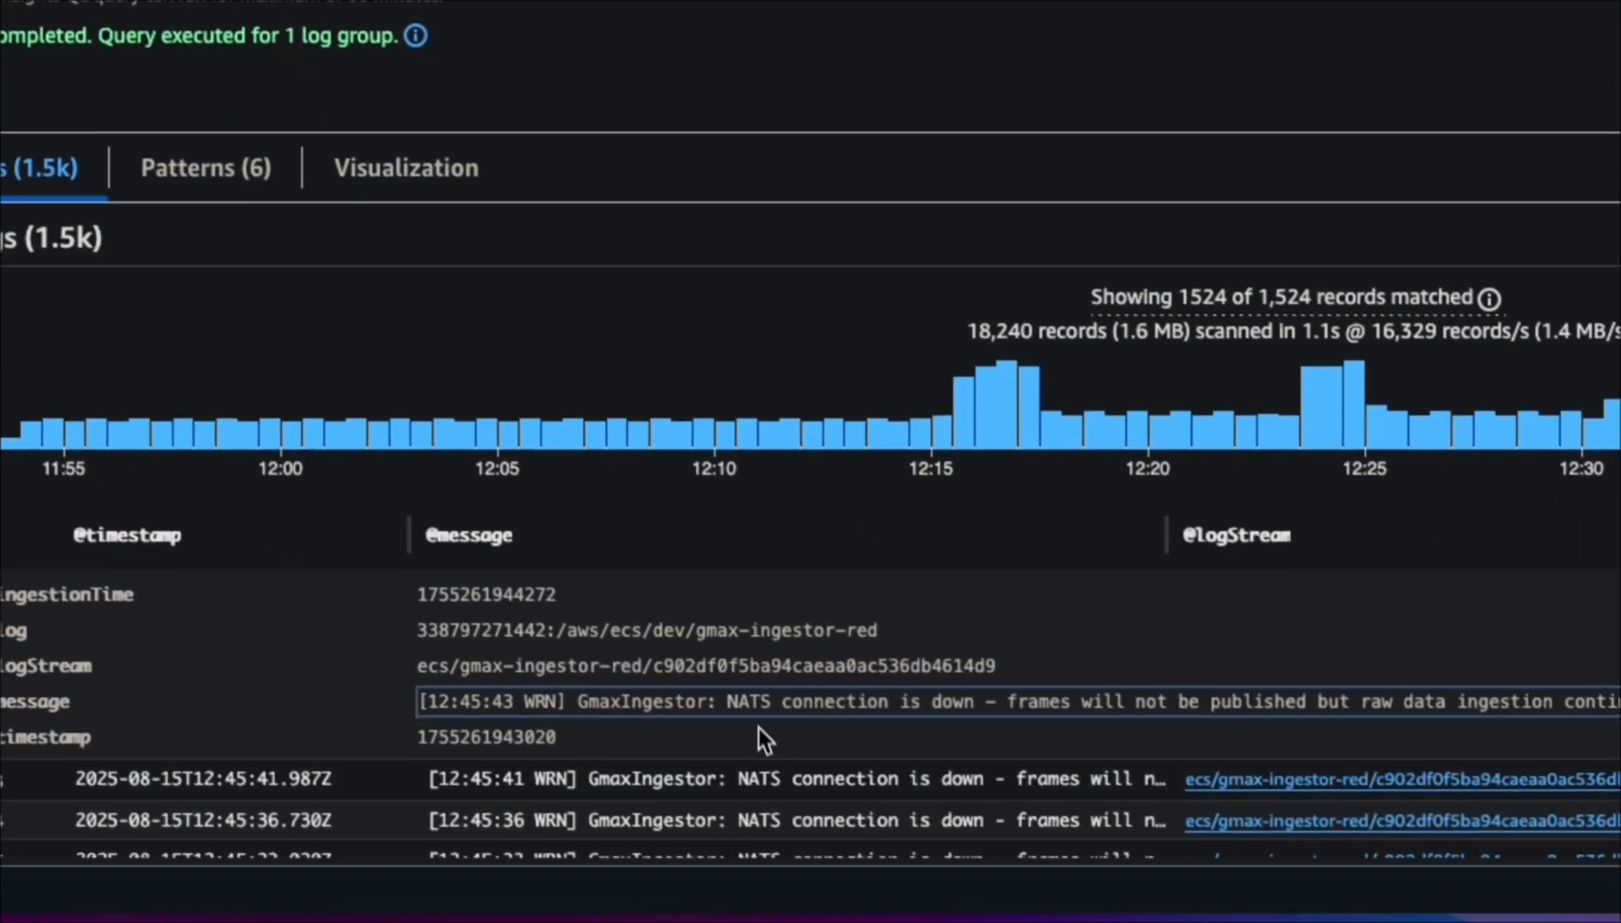
pyautogui.moveTo(727, 701); pyautogui.dragTo(970, 701)
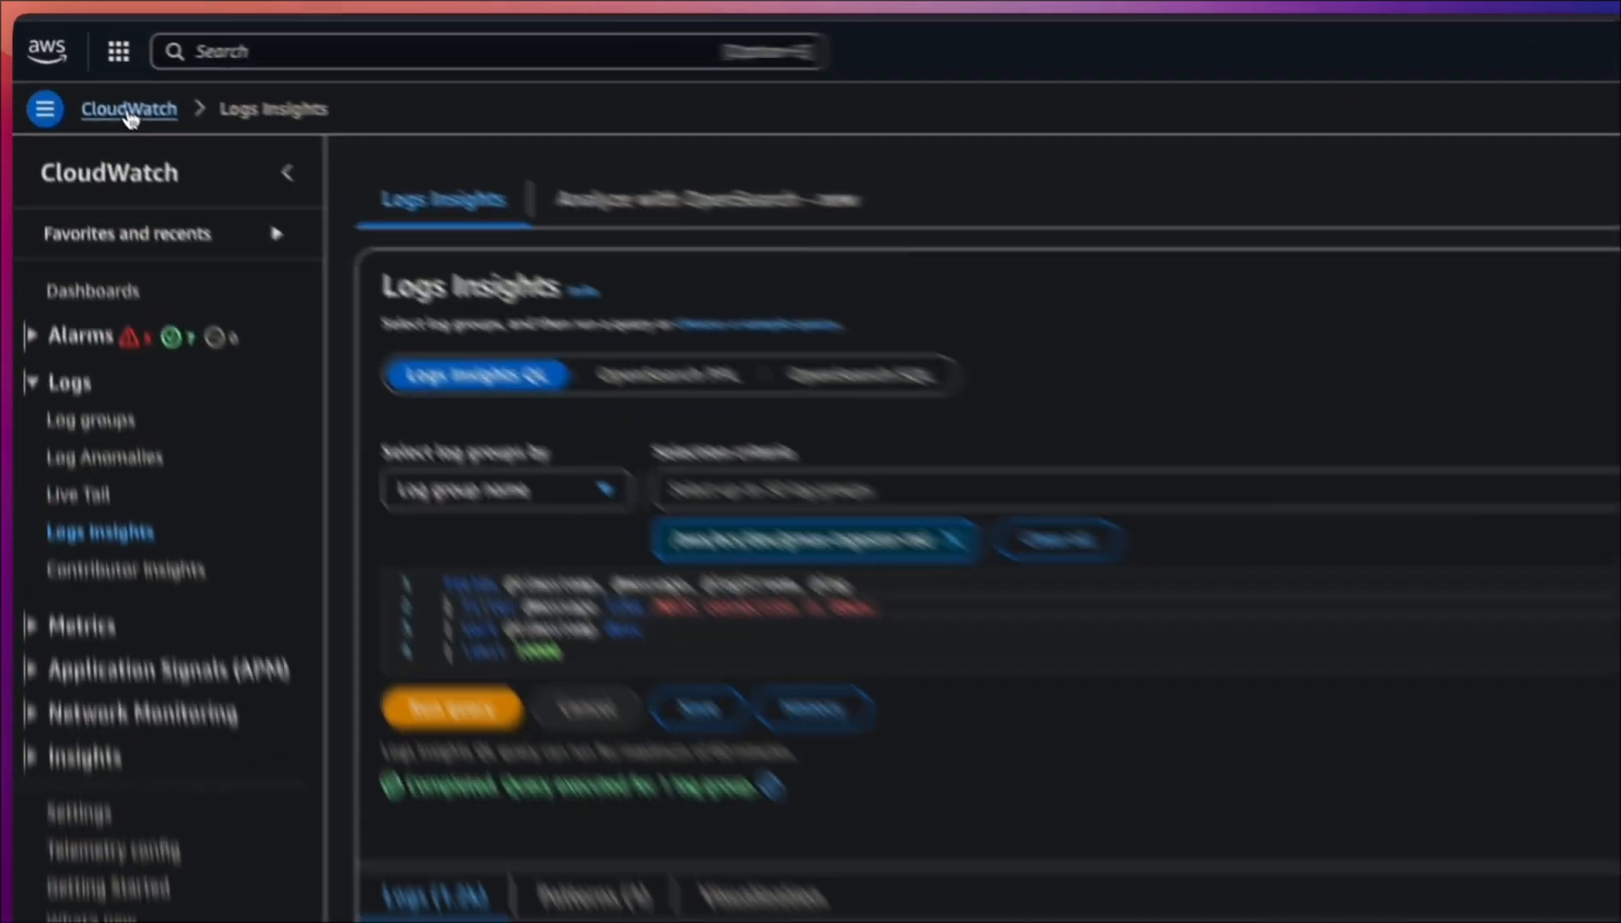
# Search the AWS services for "ecs", open Elastic Container Service and show the task list of the platform-dev cluster.
pyautogui.click(128, 111)
pyautogui.click(392, 54)
pyautogui.write('ecs')
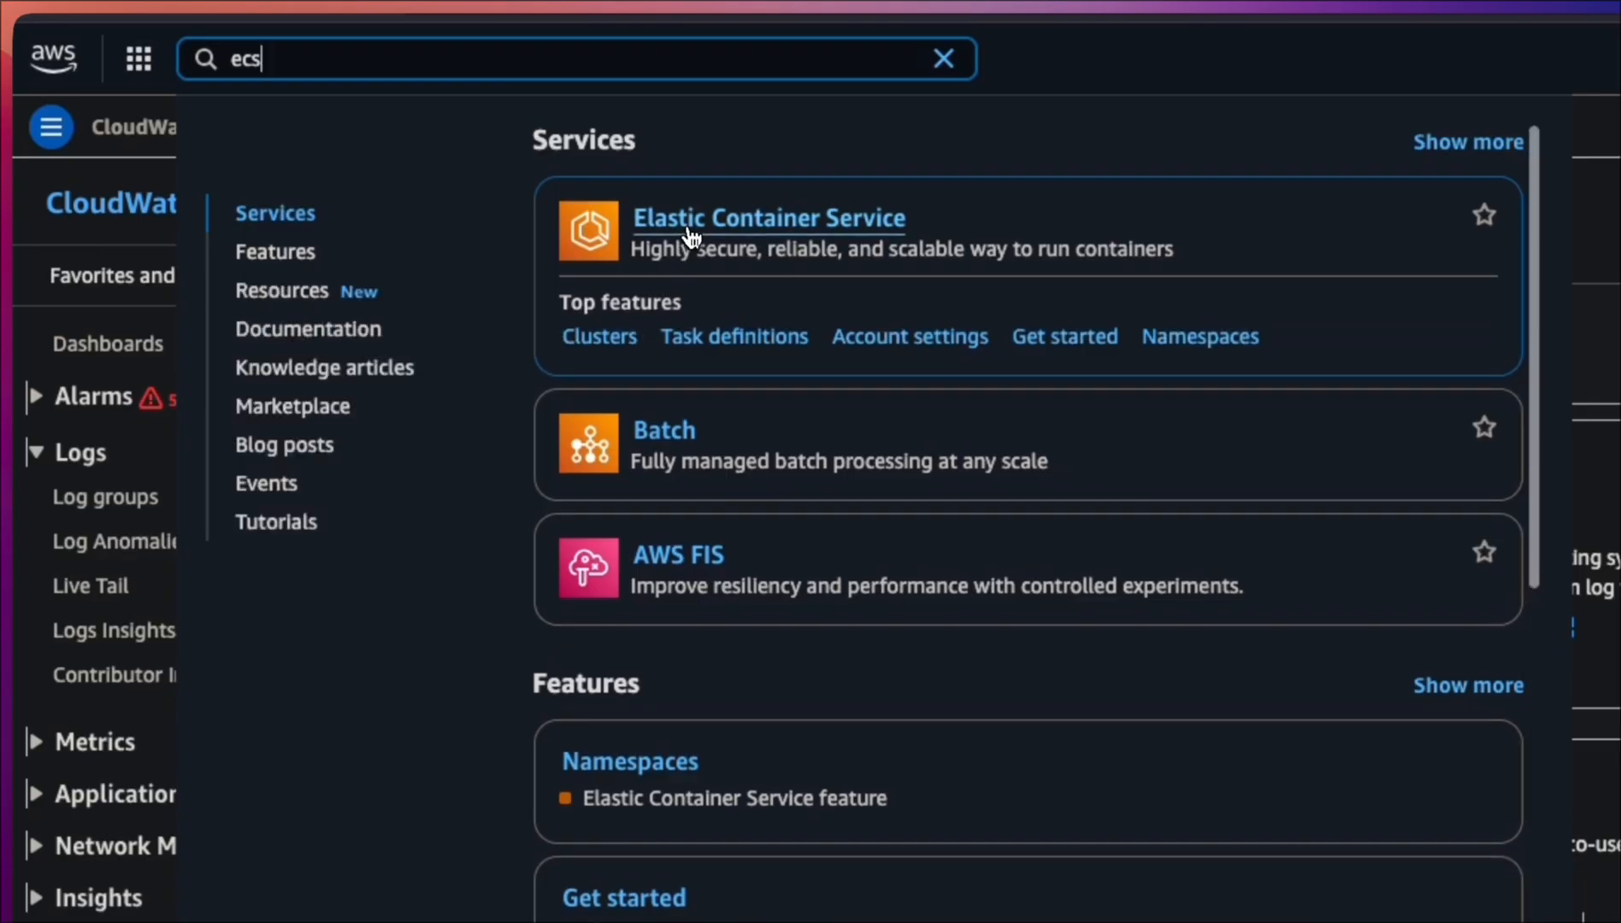
pyautogui.click(643, 221)
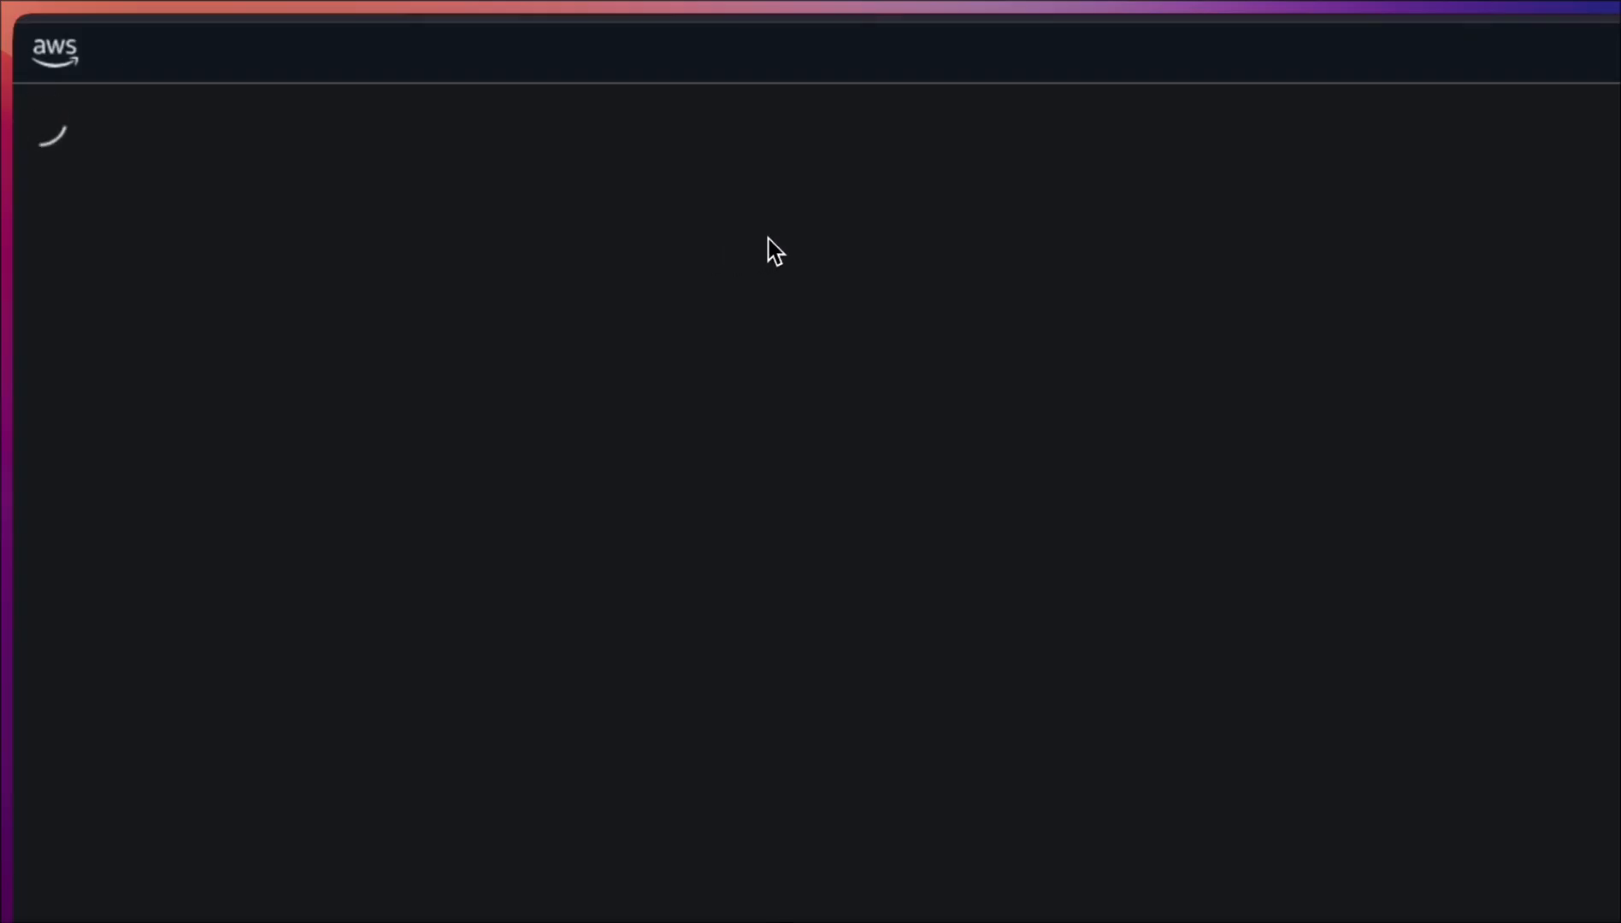
pyautogui.click(579, 519)
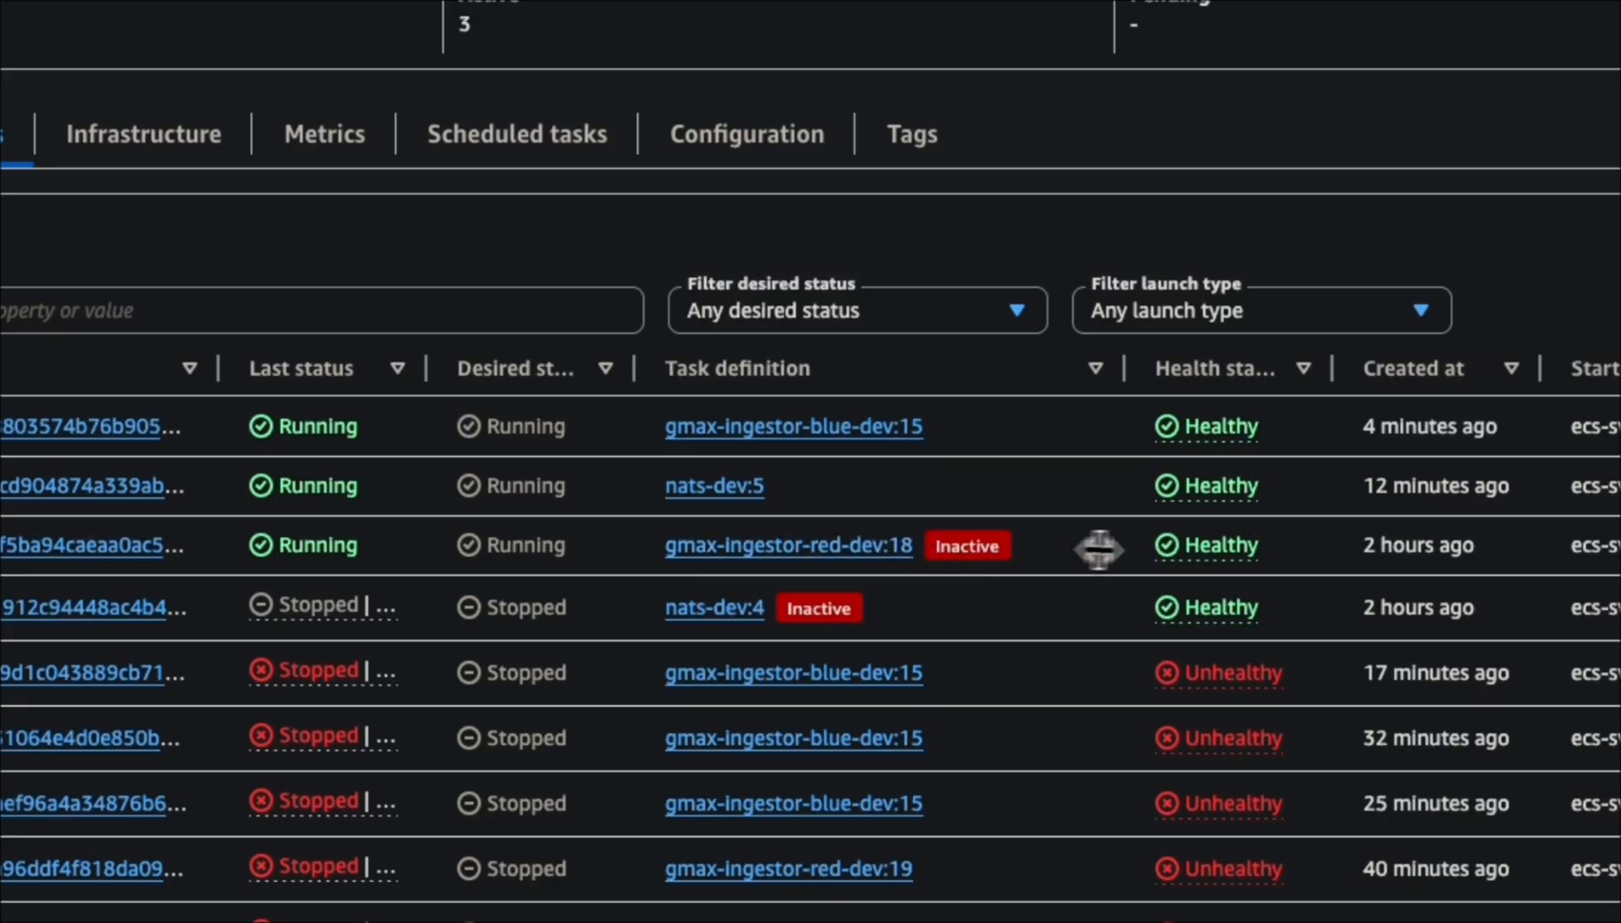
# Select the running task with the inactive definition gmax-ingestor-red-dev:18, stop it and confirm.
pyautogui.click(1176, 544)
pyautogui.click(1263, 275)
pyautogui.click(1204, 329)
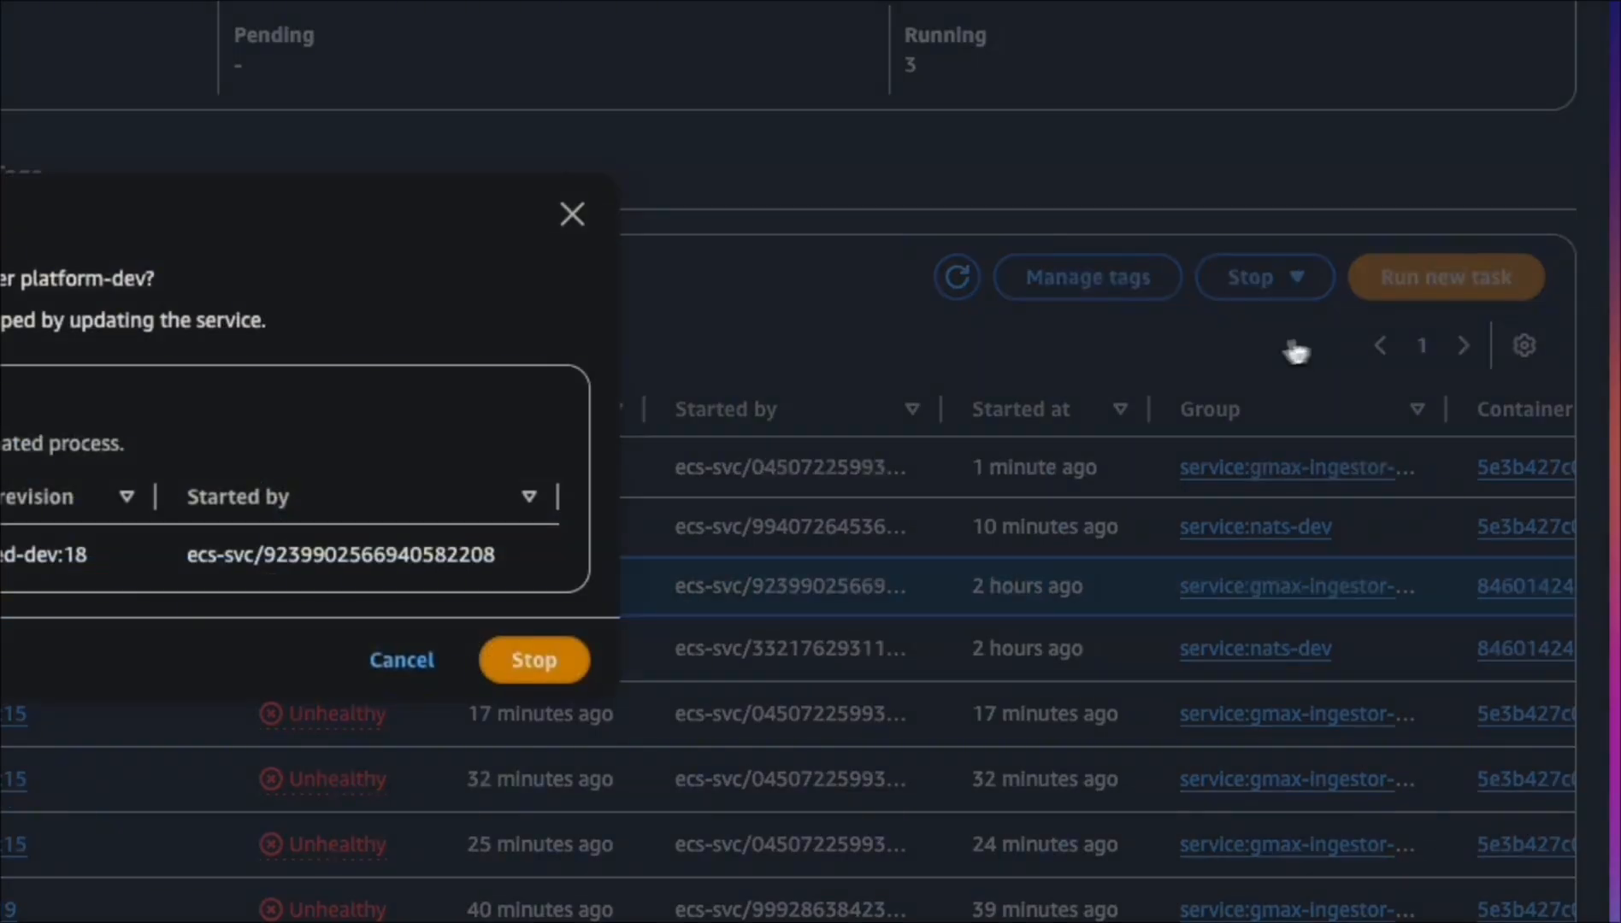
pyautogui.click(571, 663)
pyautogui.click(545, 504)
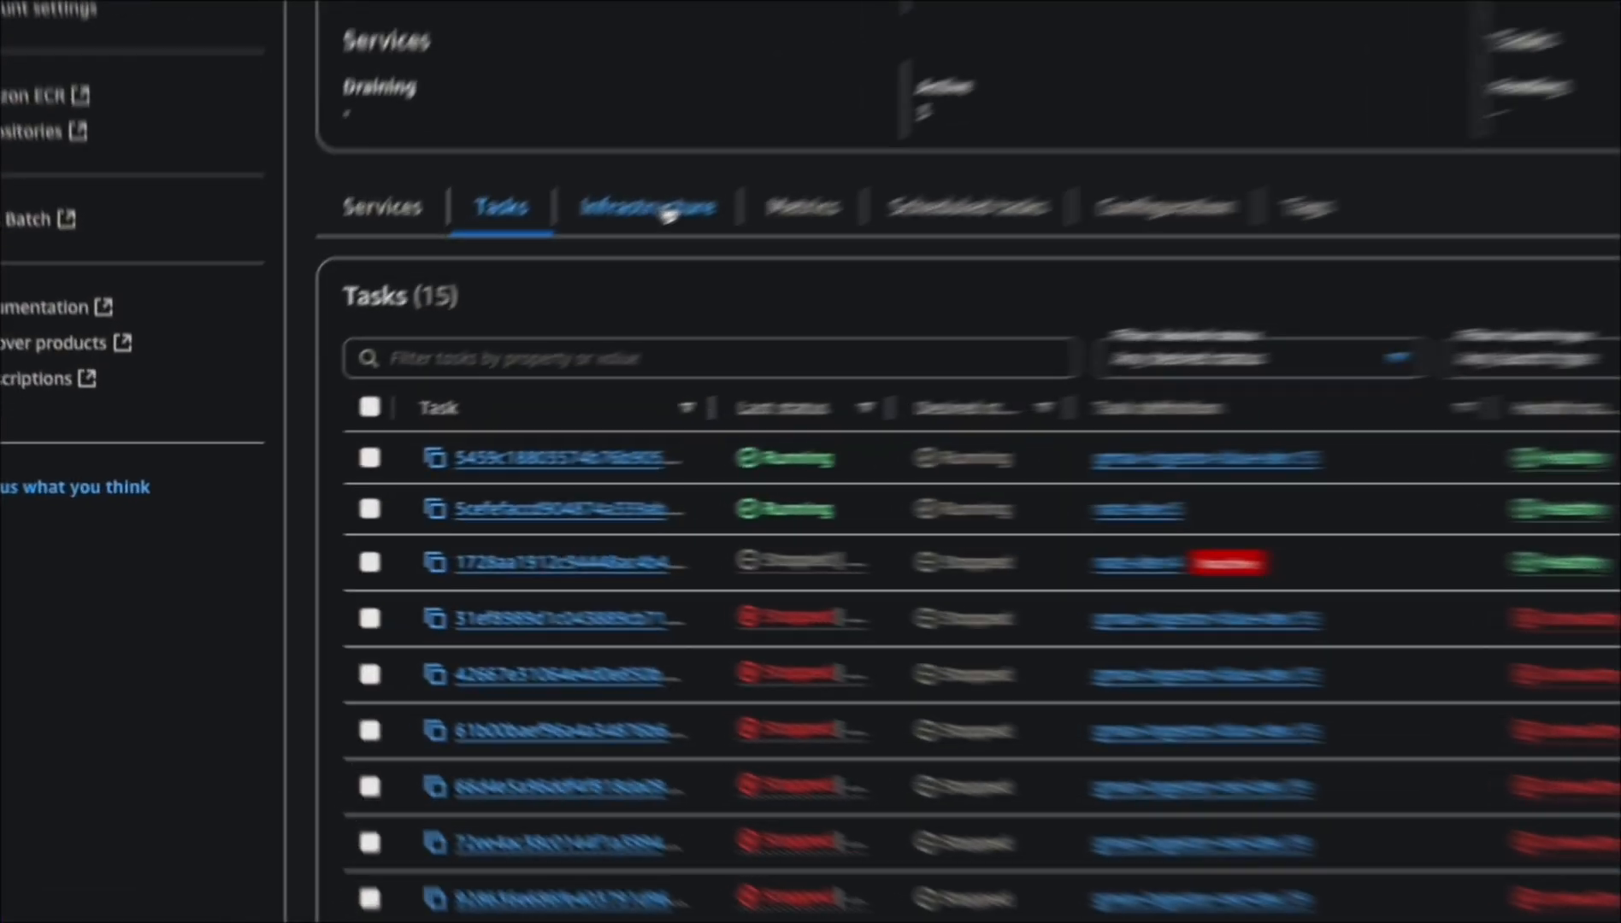
# Check the running tasks on the cluster's container instances in its infrastructure view, and return to the task list.
pyautogui.click(428, 334)
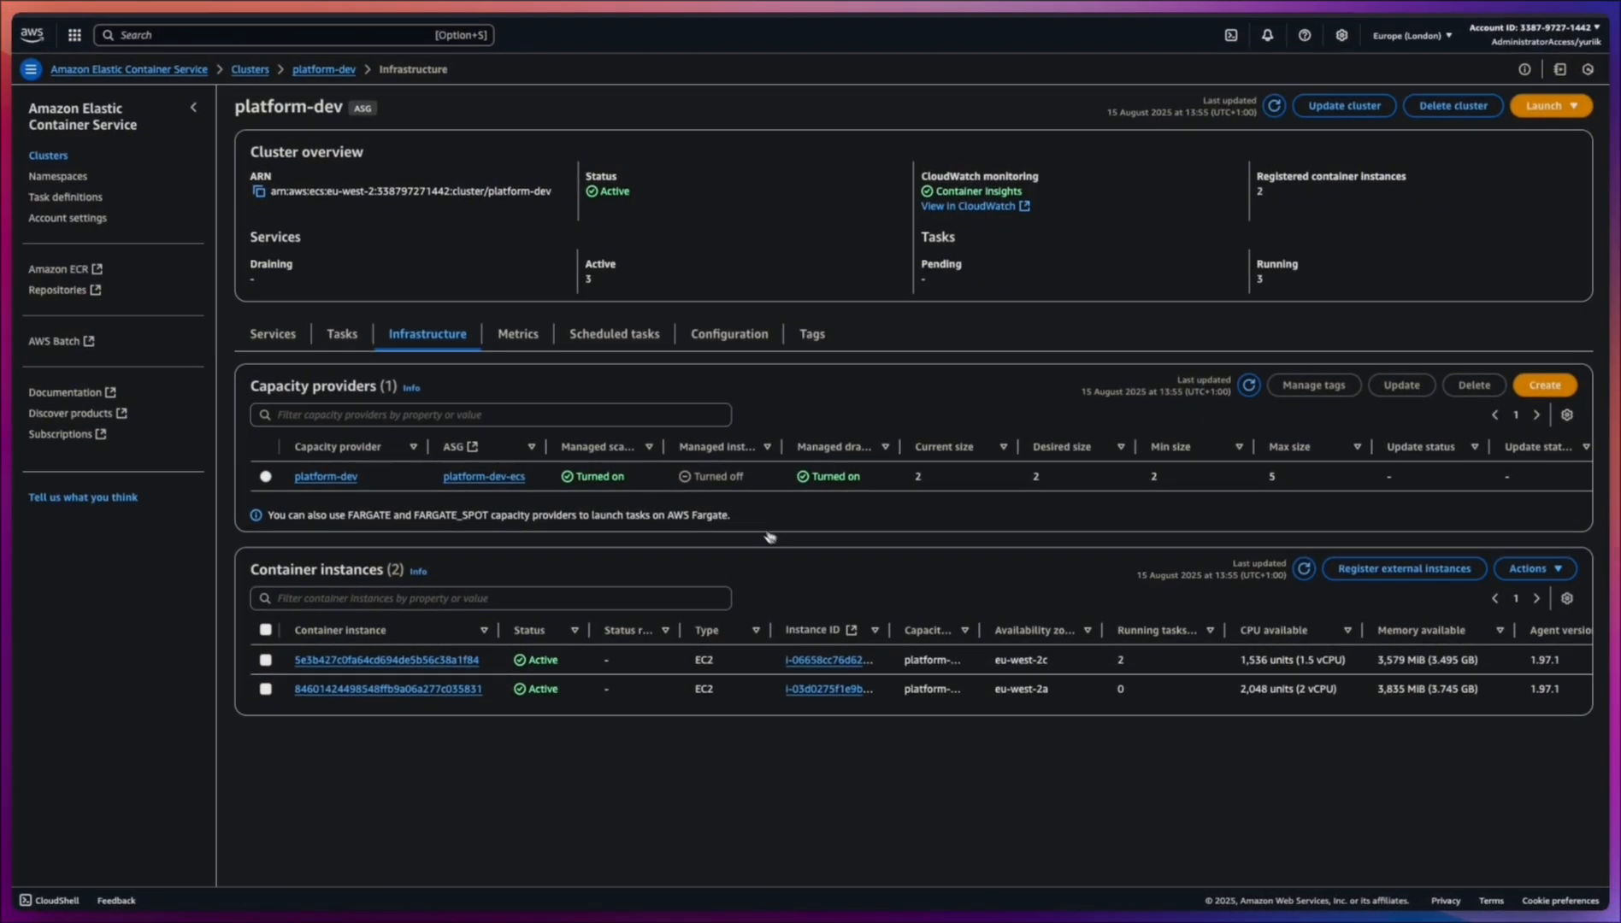
pyautogui.moveTo(1117, 662); pyautogui.dragTo(1143, 662)
pyautogui.click(1154, 659)
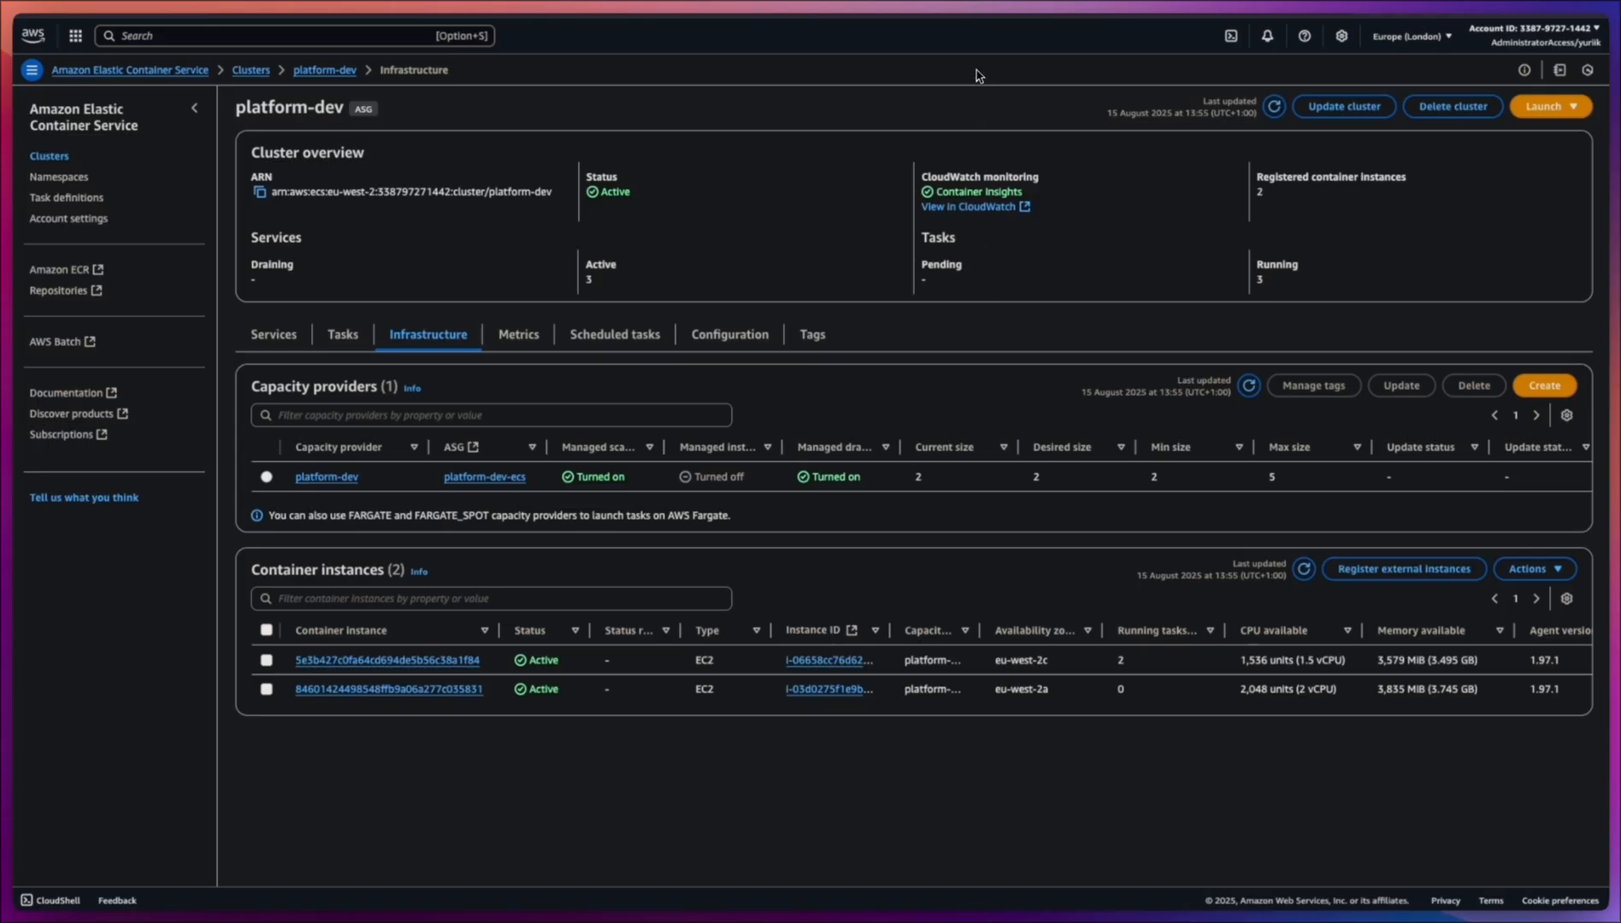
pyautogui.click(343, 334)
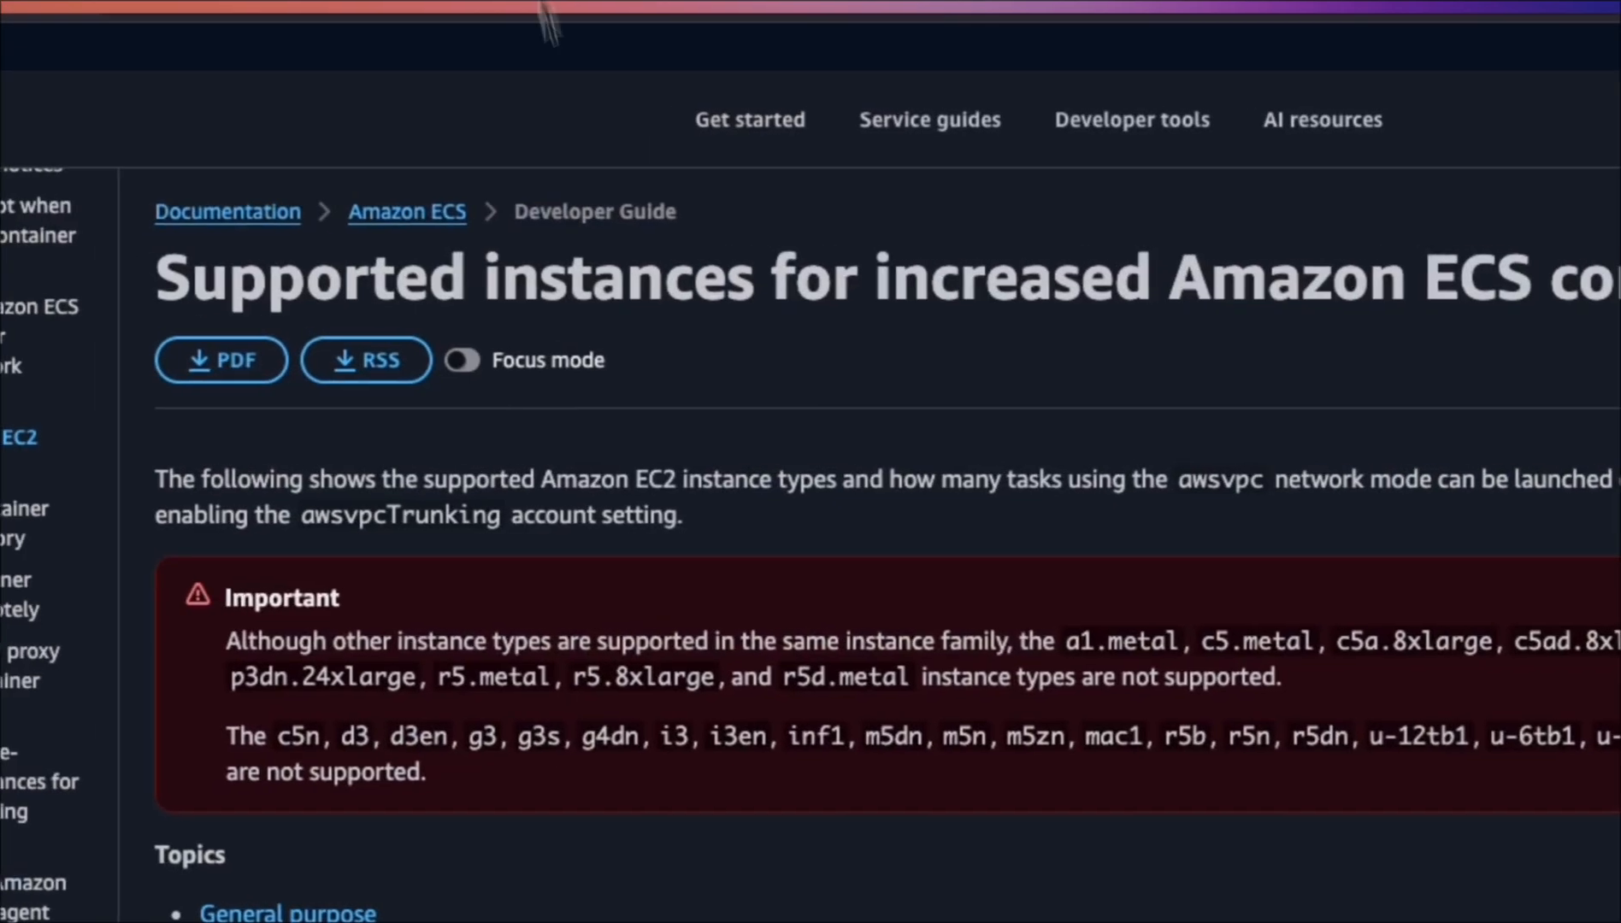
# Switch to the ECS documentation on supported instances for increased network interfaces and read the a1.medium task limit without ENI trunking.
pyautogui.moveTo(578, 286); pyautogui.dragTo(1158, 276)
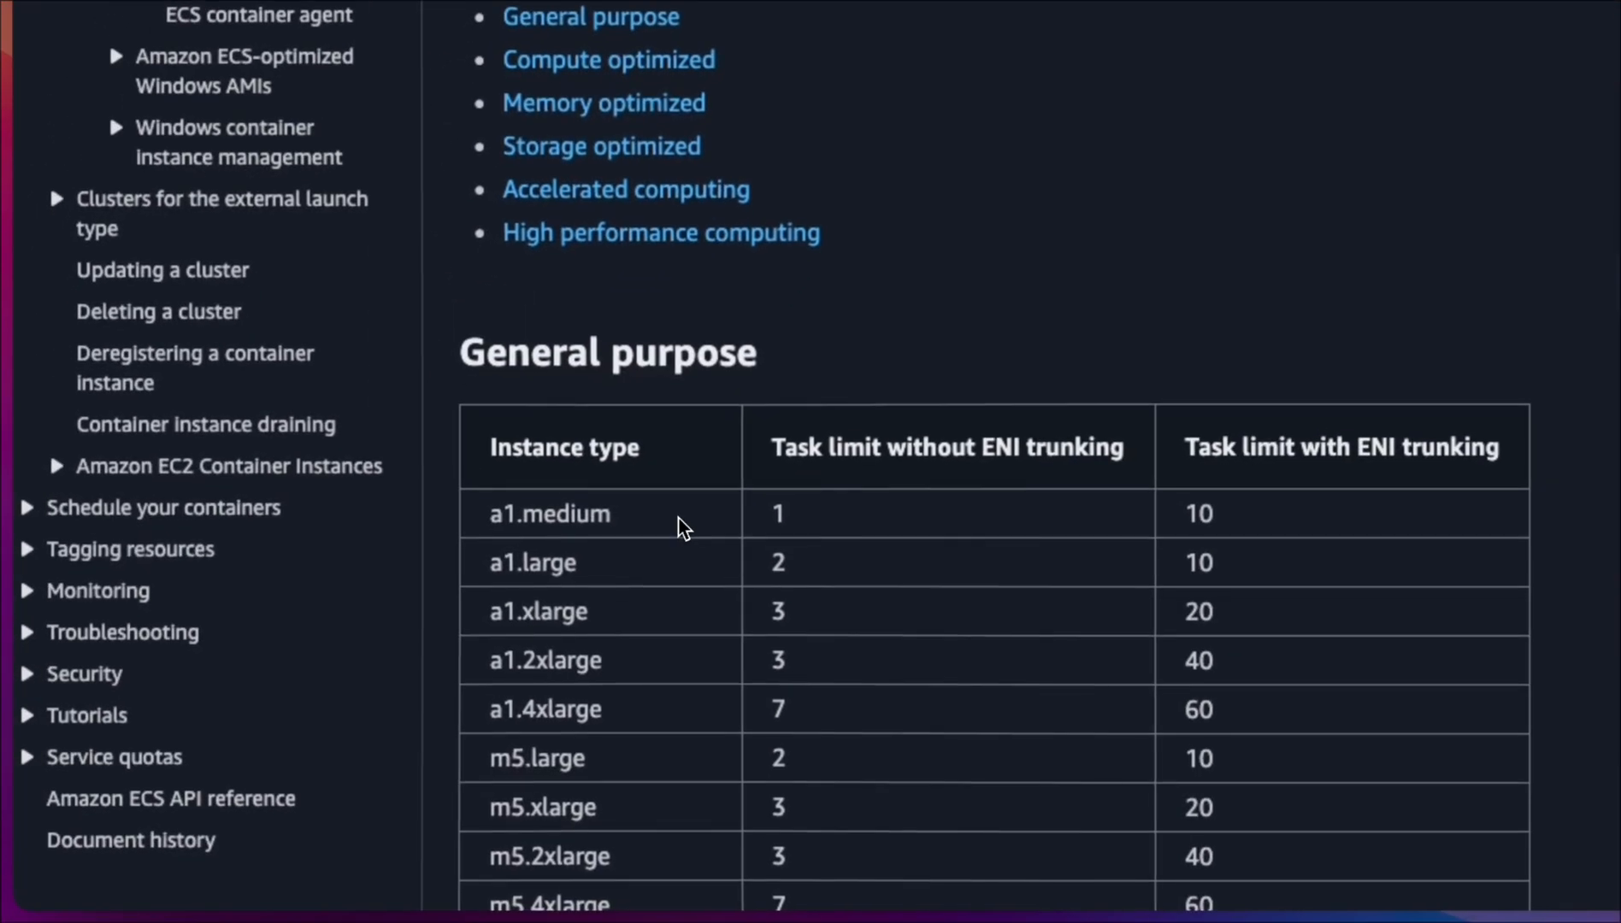
pyautogui.doubleClick(590, 513)
pyautogui.scroll(-2, 640, 551)
pyautogui.scroll(2, 842, 514)
pyautogui.click(779, 513)
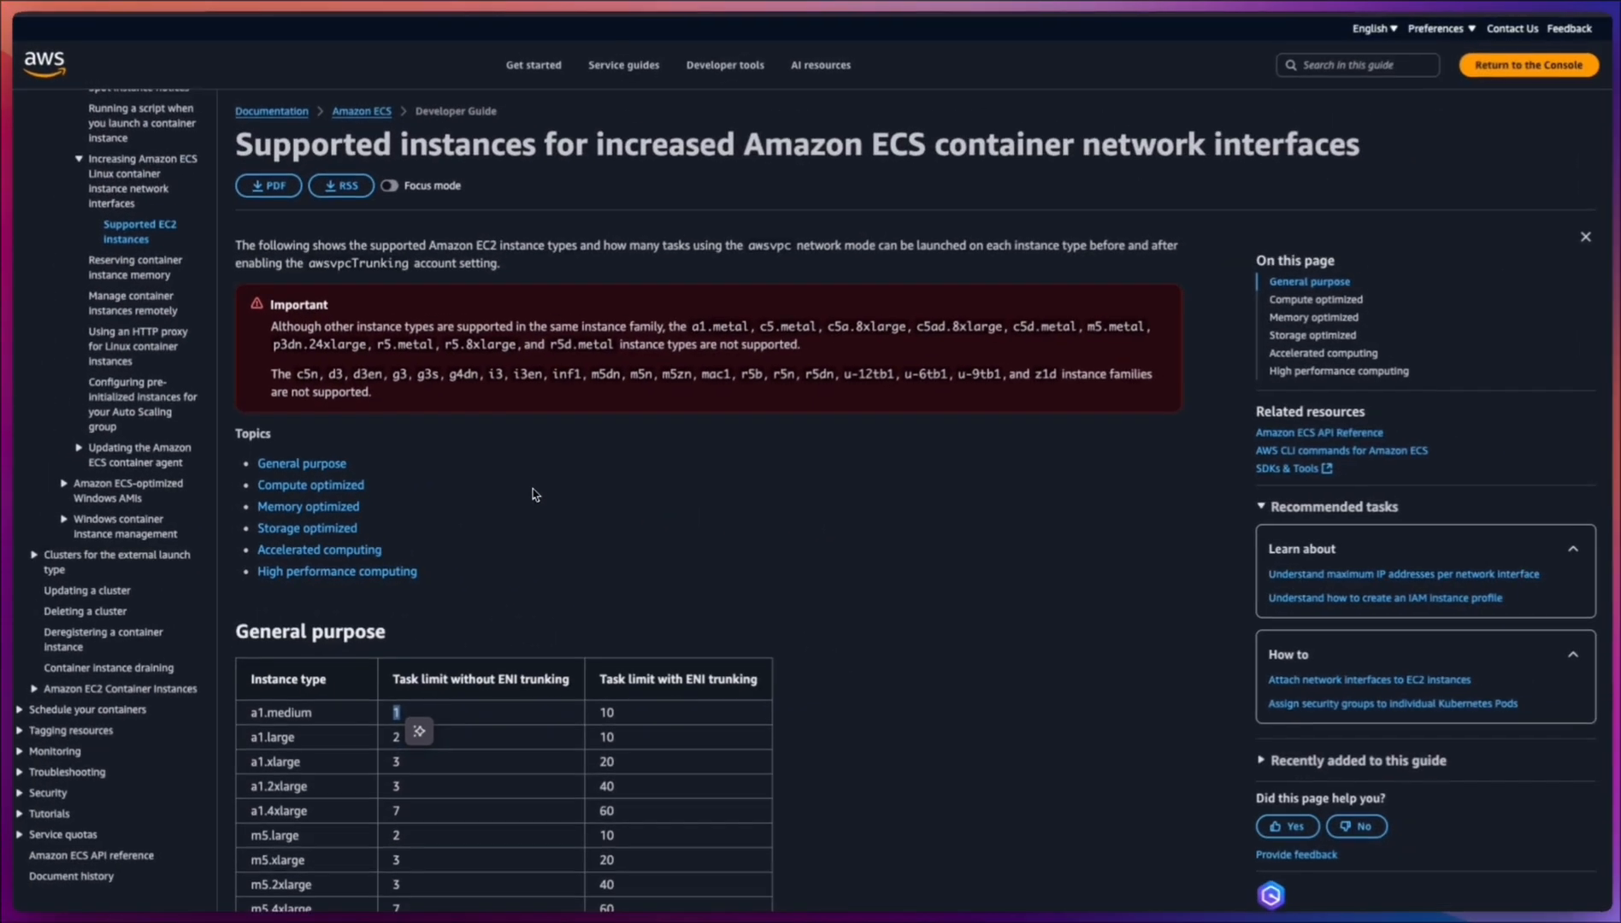
pyautogui.scroll(3, 511, 554)
pyautogui.scroll(-1, 528, 528)
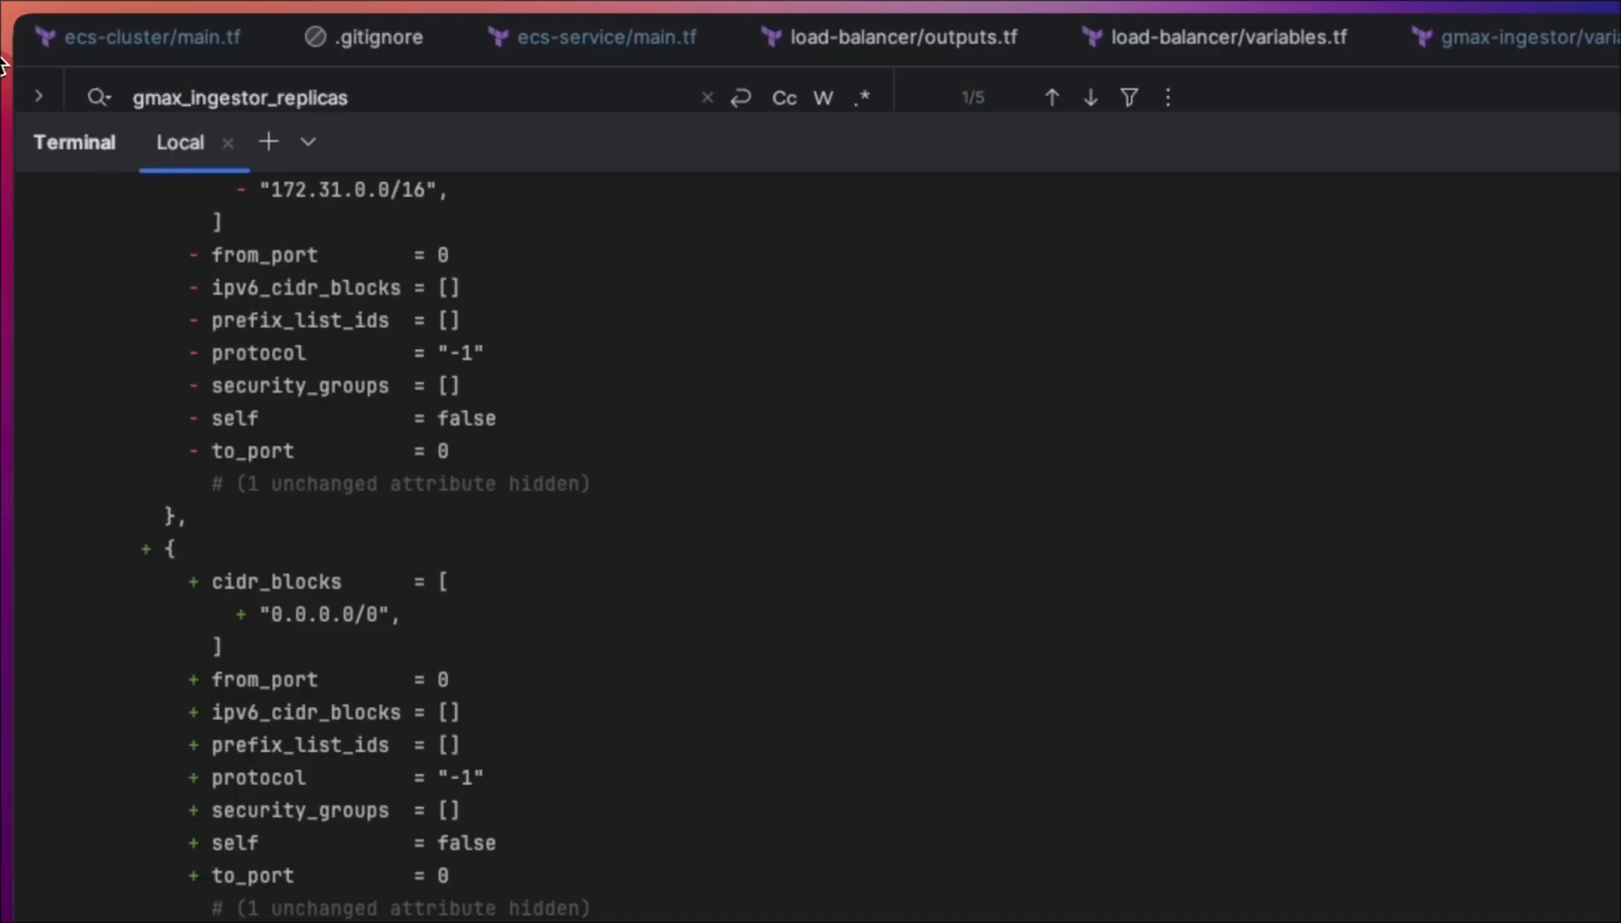
# Review the Terraform plan output in the code editor's terminal, hide the terminal, and refresh the cluster's task list in the AWS console.
pyautogui.scroll(-10, 434, 423)
pyautogui.scroll(5, 435, 423)
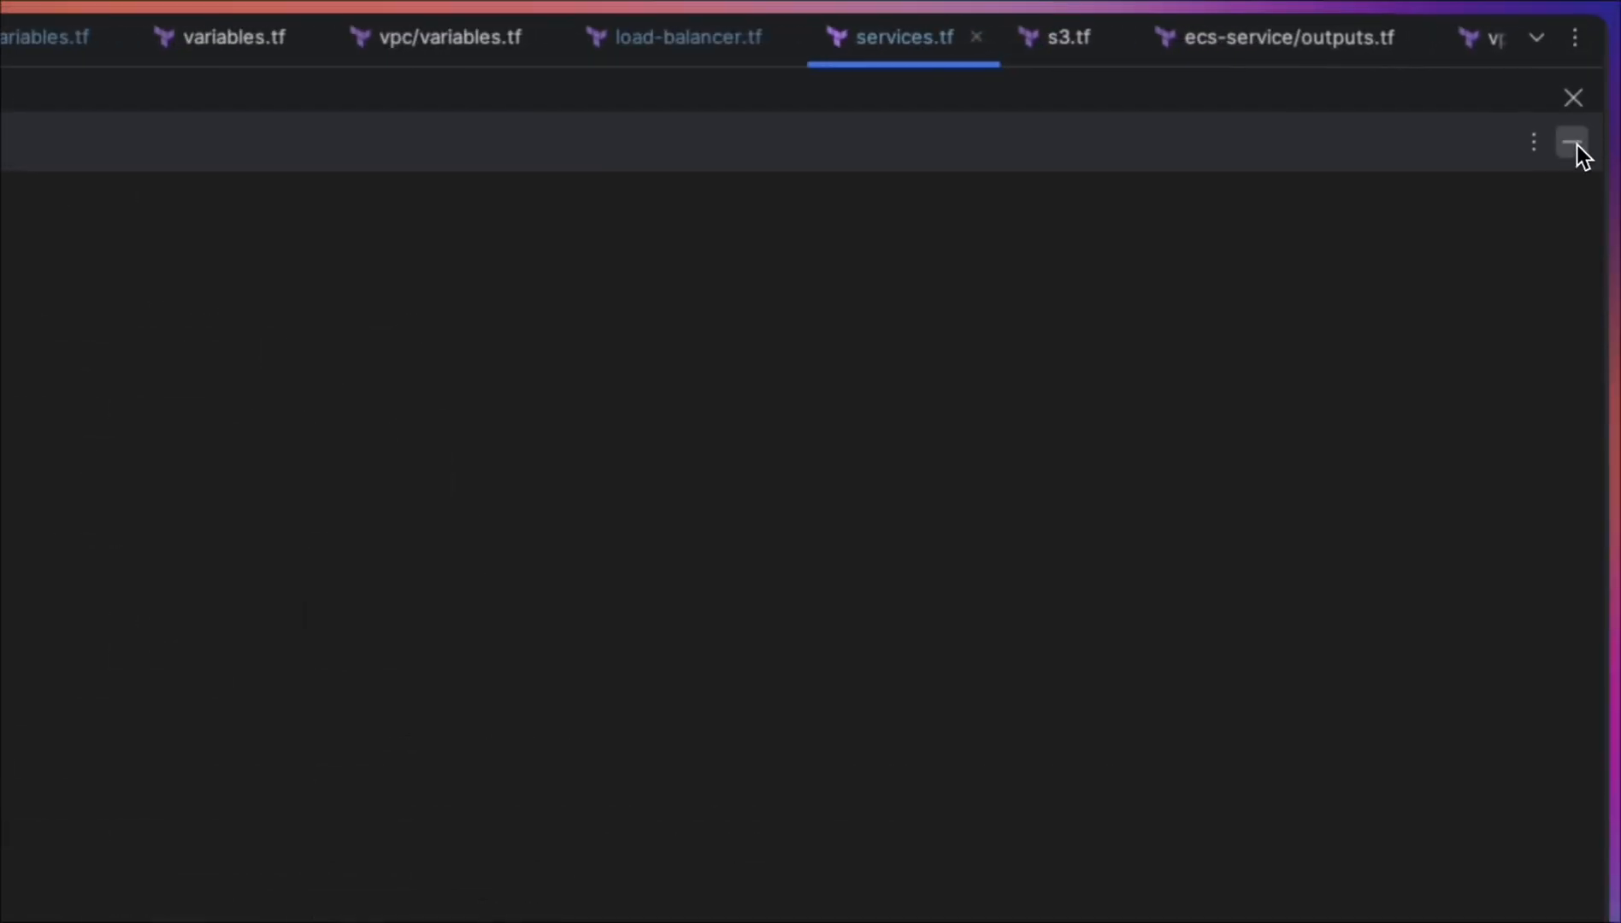
pyautogui.click(1572, 143)
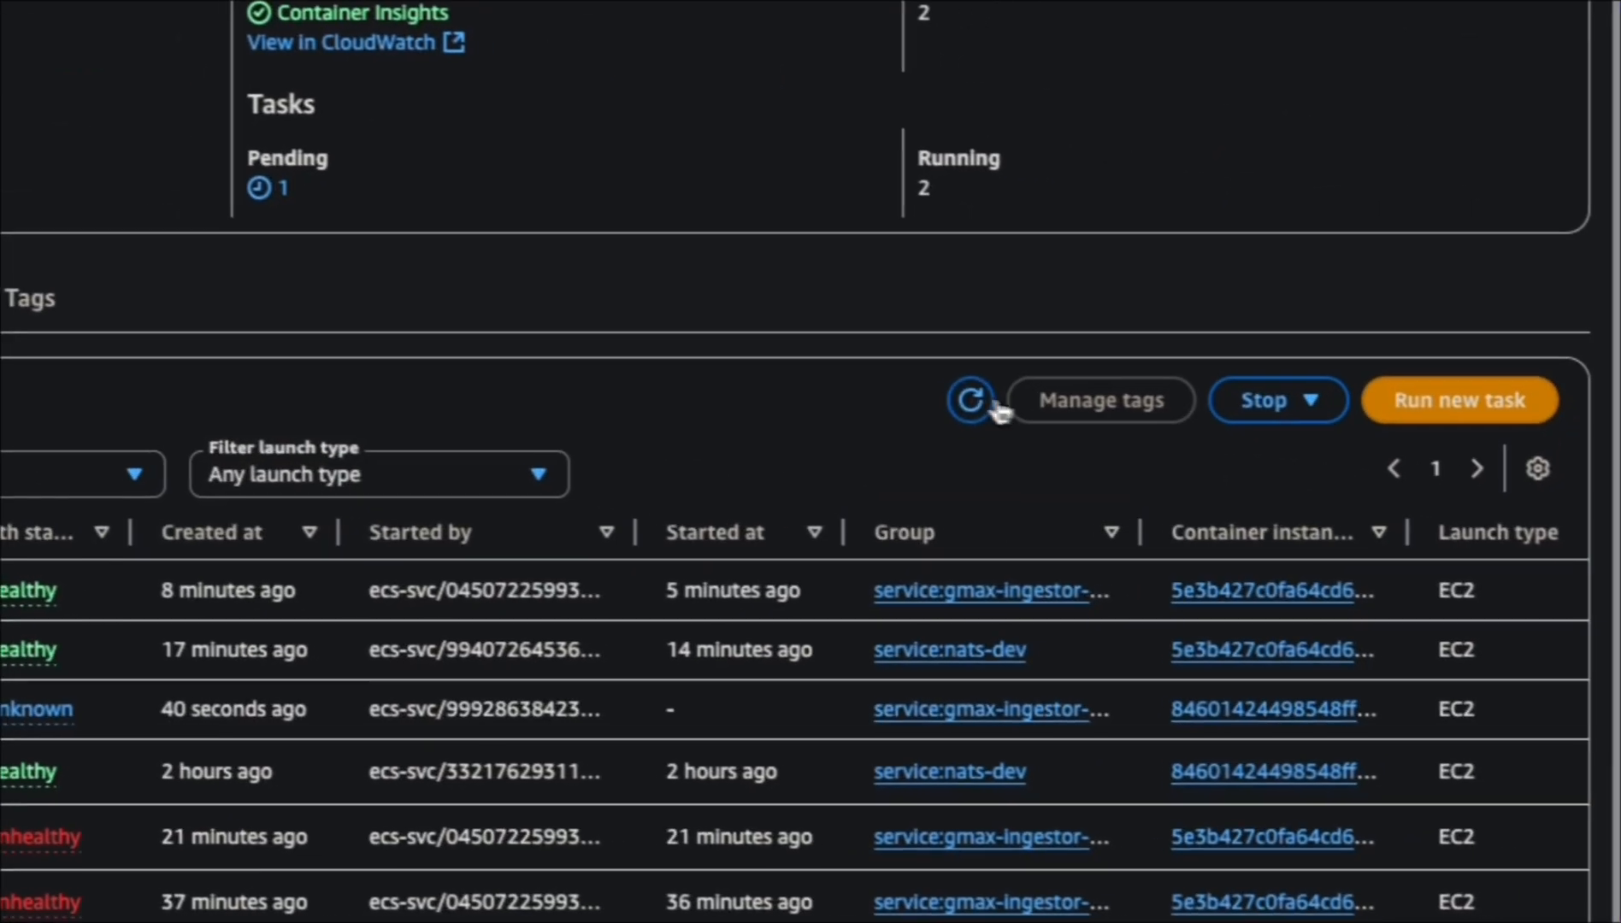
pyautogui.click(975, 401)
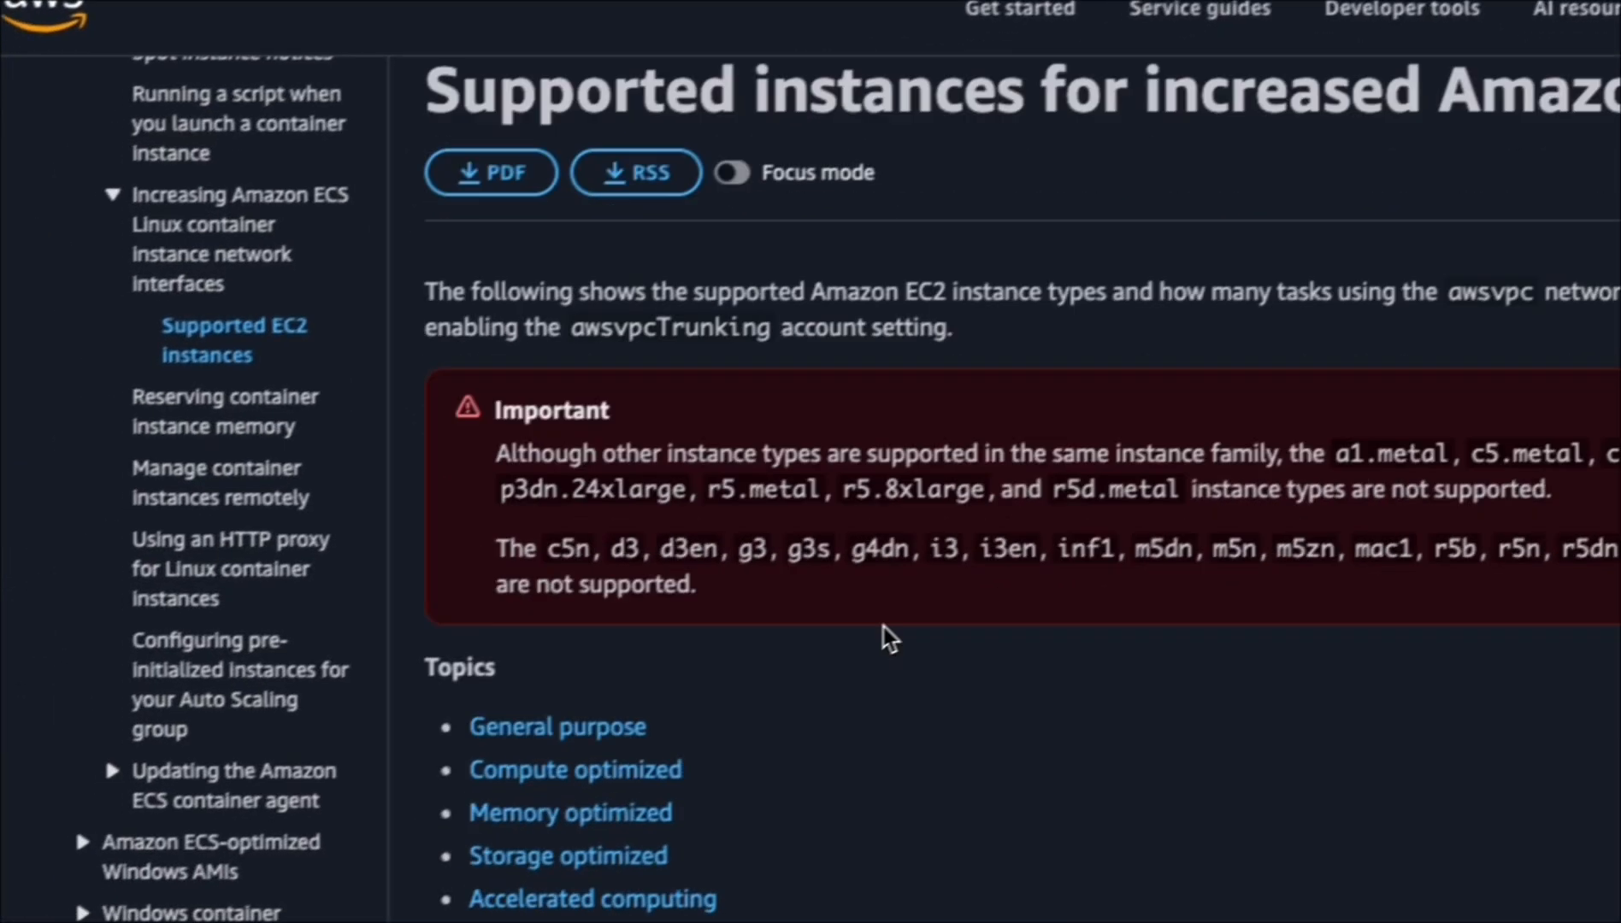
# Look through the supported instance types and their task limits in the ECS documentation.
pyautogui.scroll(-10, 884, 633)
pyautogui.scroll(8, 893, 639)
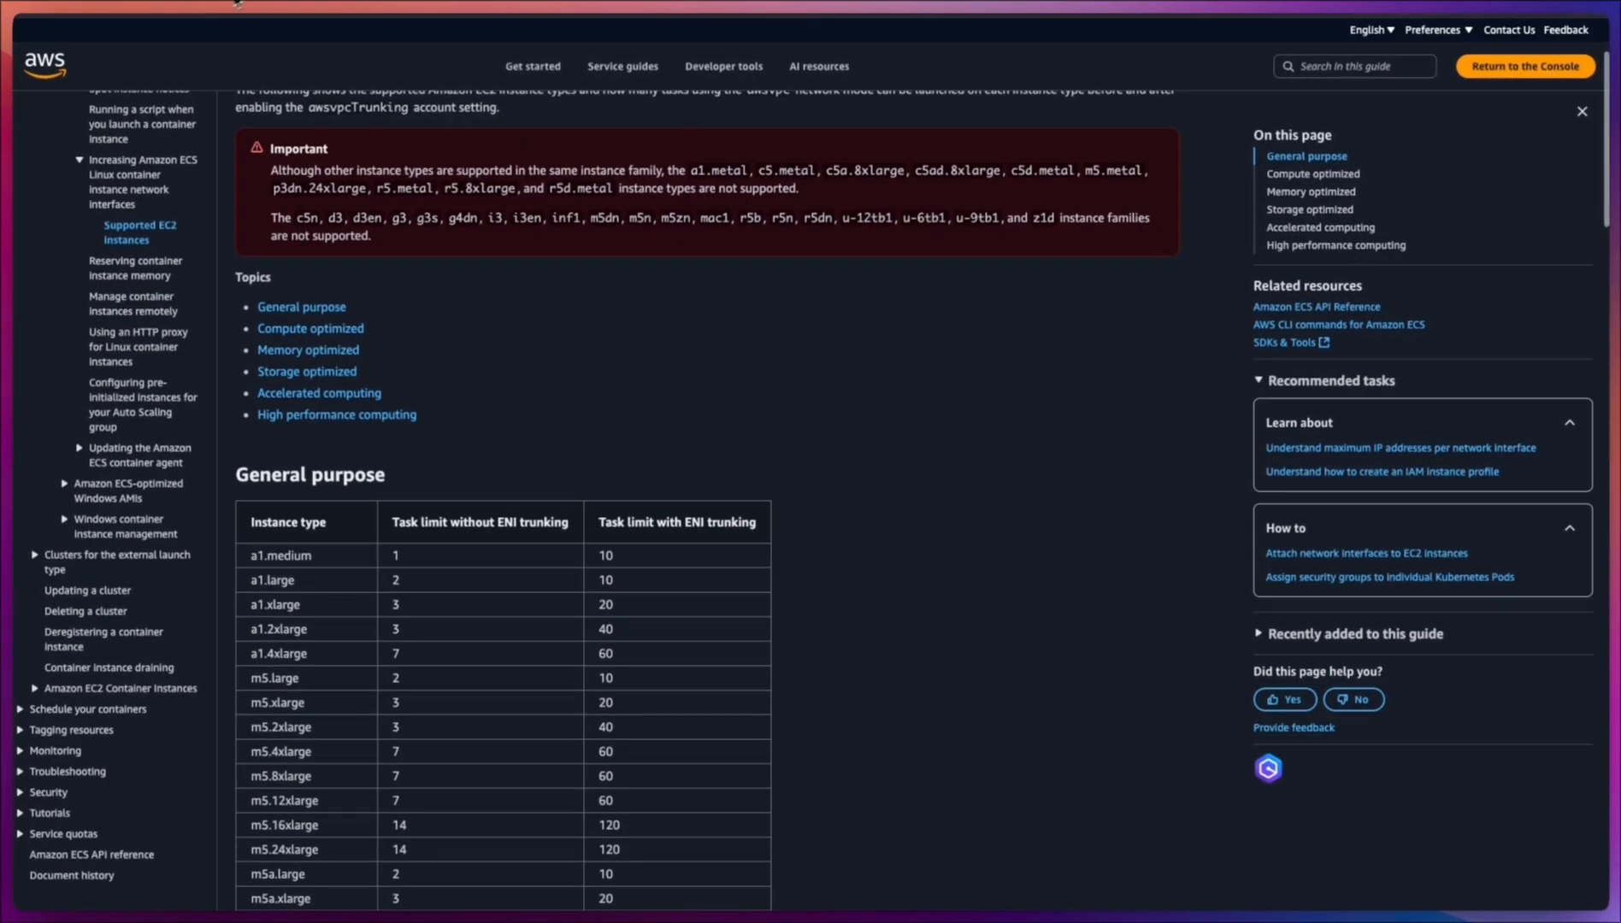
pyautogui.scroll(2, 524, 323)
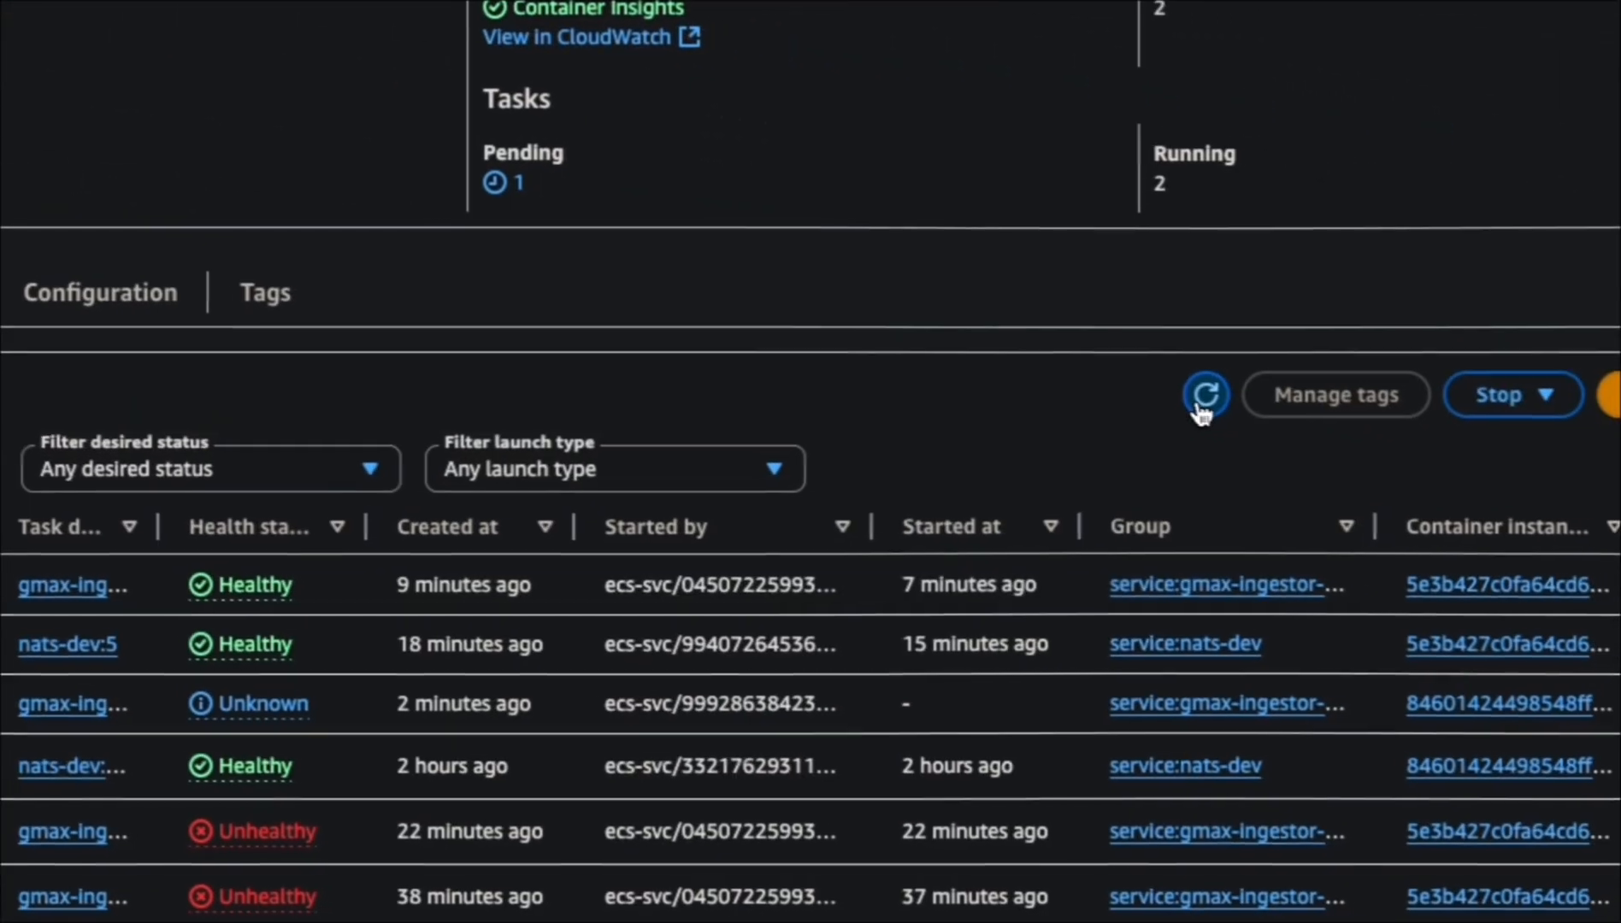
# Refresh the cluster's task list, view the details of the provisioning gmax-ingestor task and return to the list.
pyautogui.click(1190, 410)
pyautogui.click(710, 740)
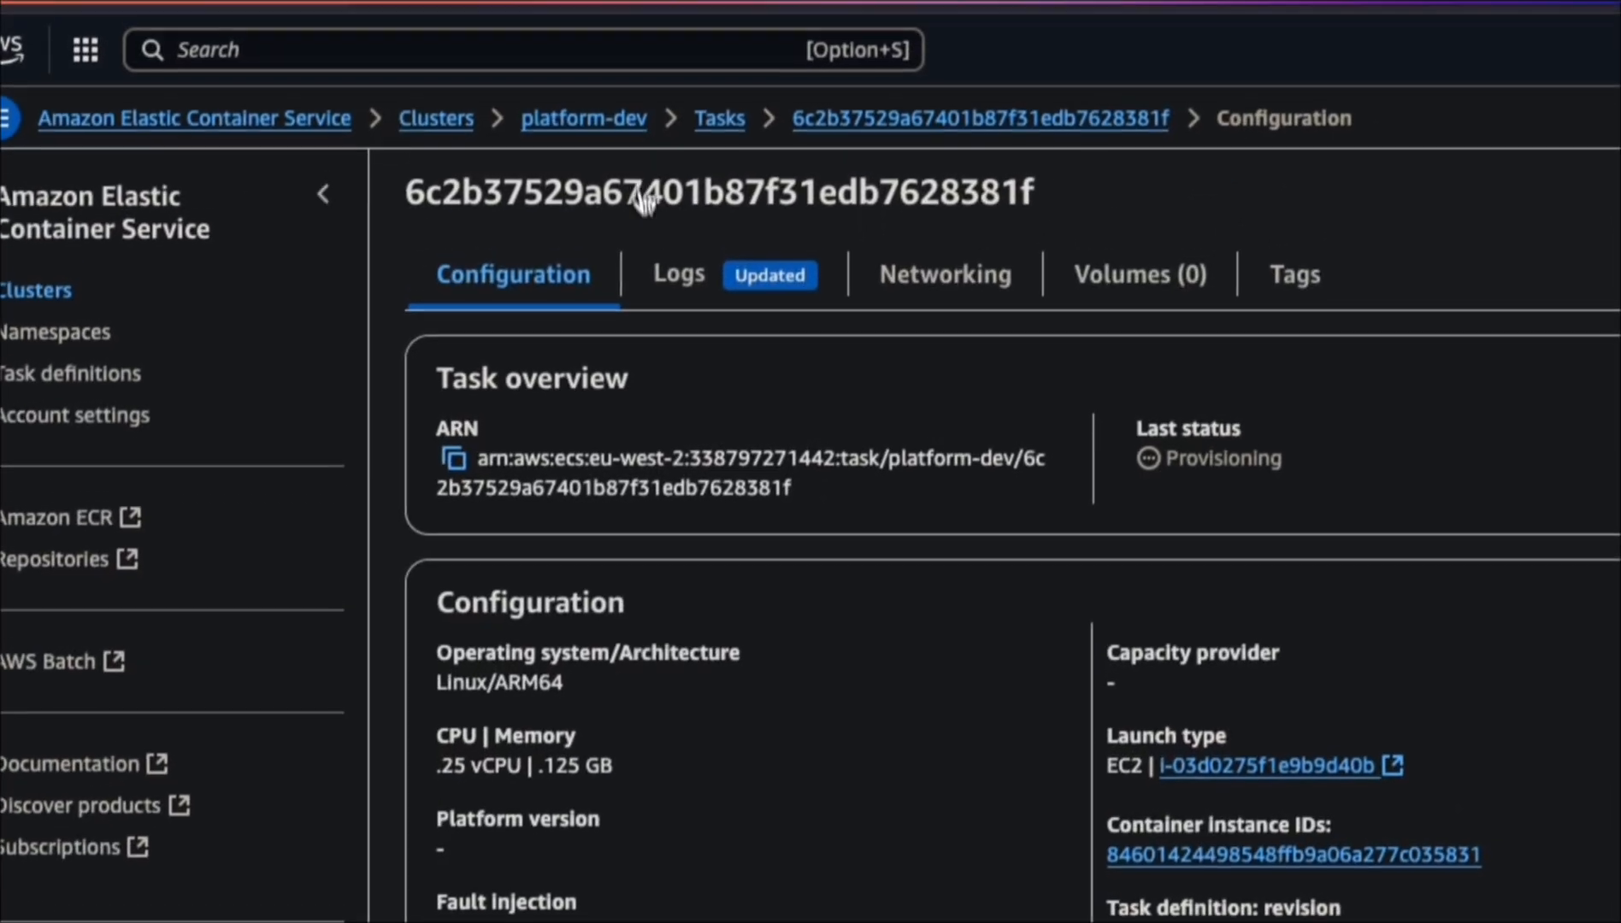
pyautogui.click(735, 126)
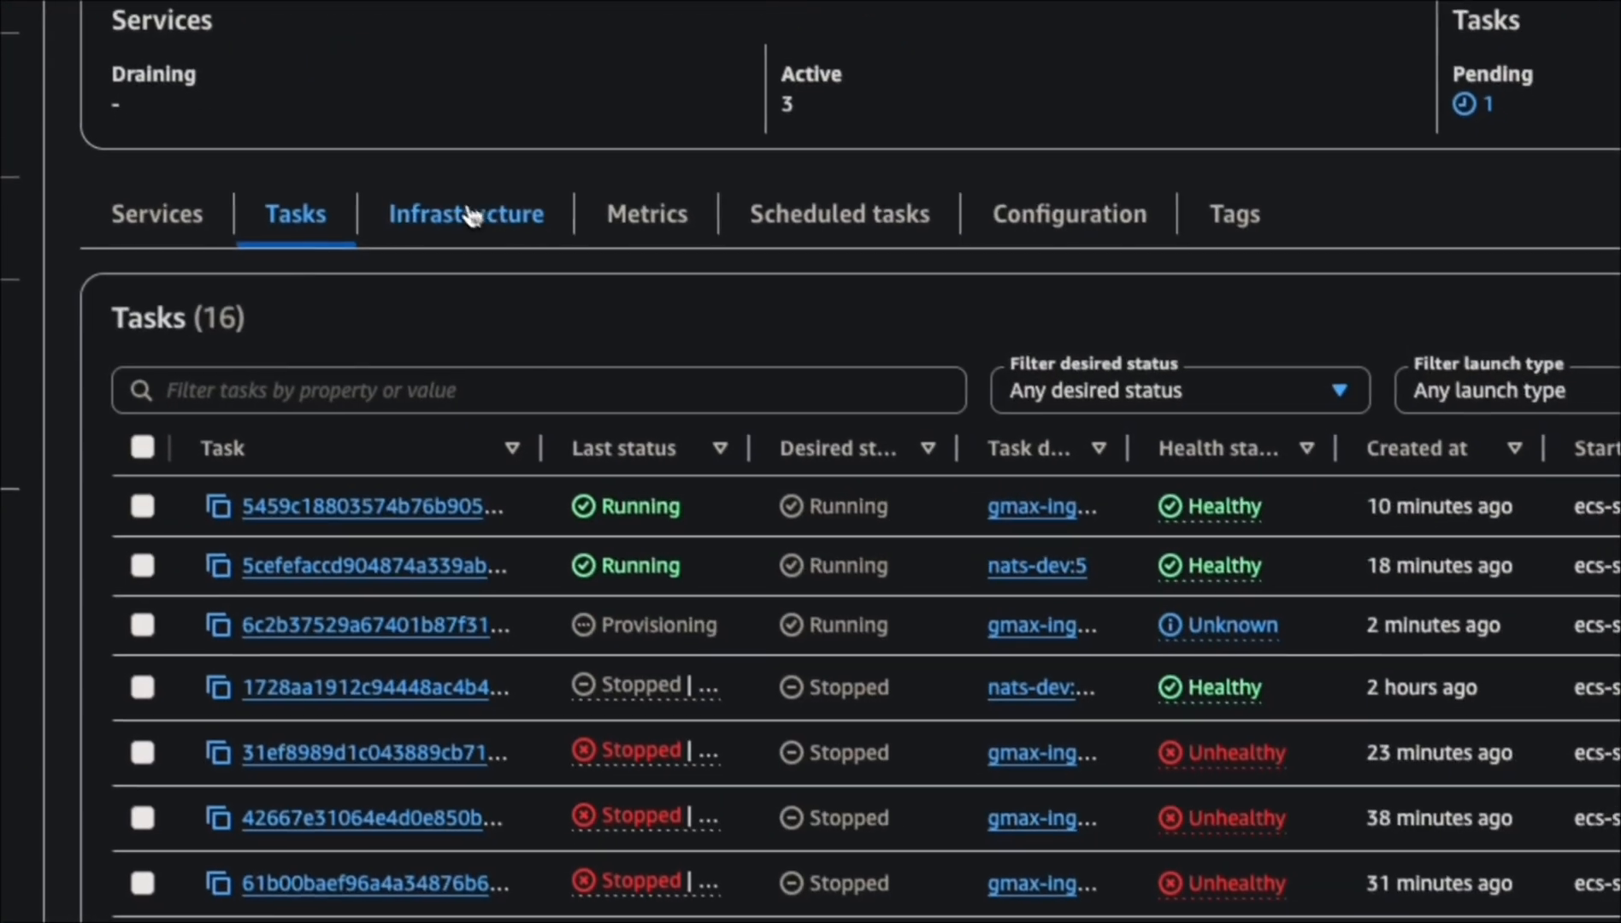
pyautogui.click(789, 656)
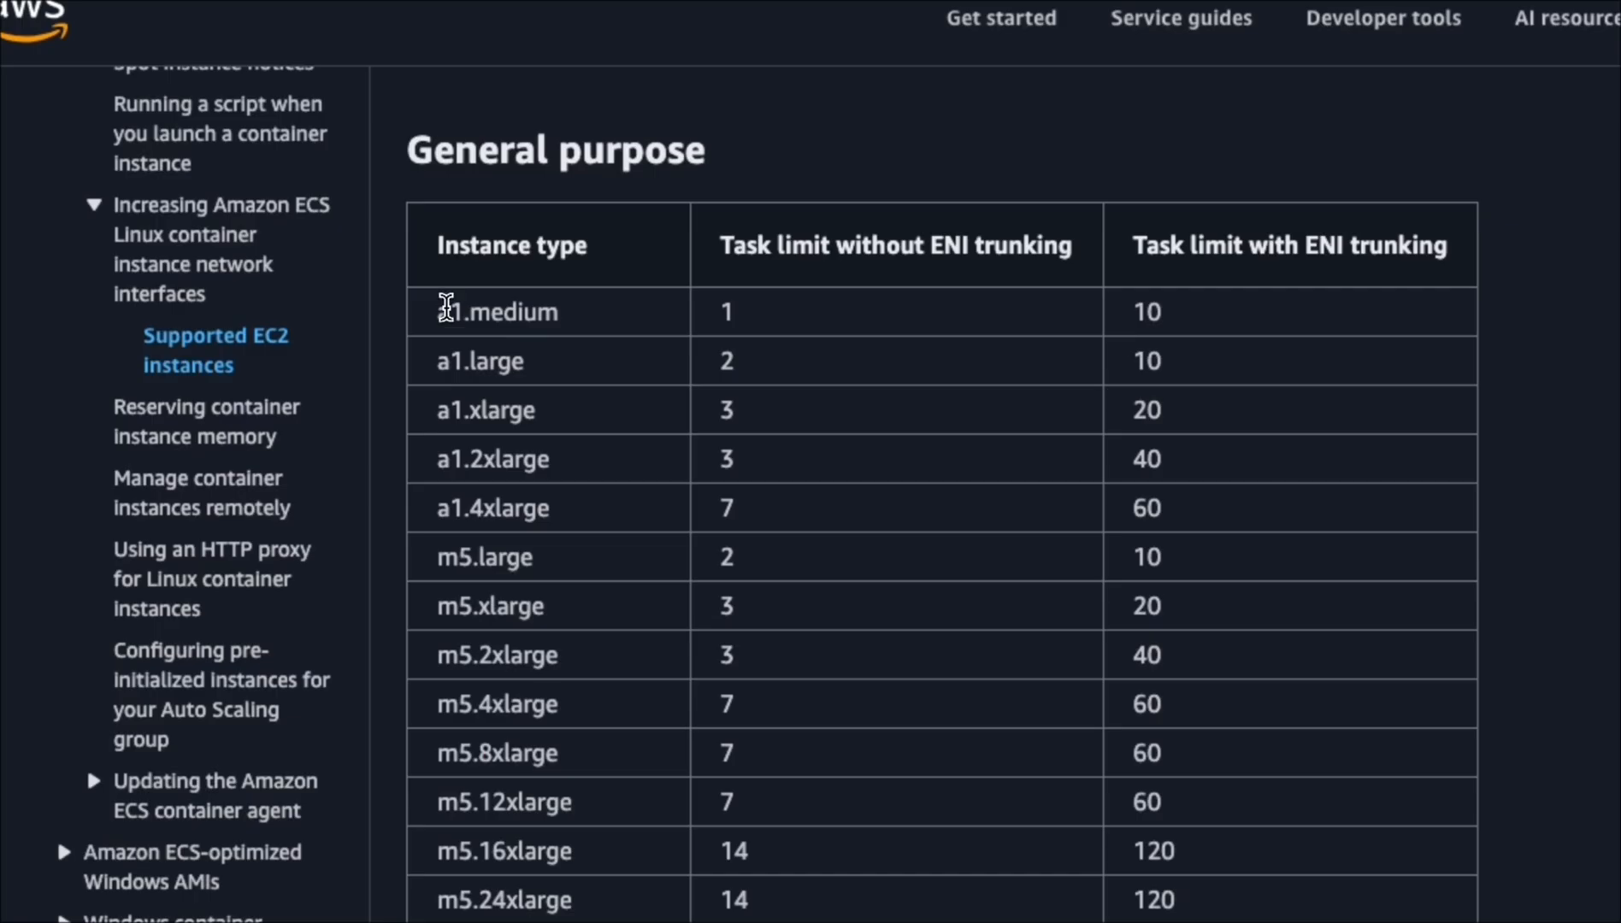
# Compare the General purpose instances' task limits with and without ENI trunking in the ECS documentation, highlighting the a1 rows and column headings.
pyautogui.moveTo(449, 311); pyautogui.dragTo(735, 463)
pyautogui.click(734, 463)
pyautogui.moveTo(437, 248); pyautogui.dragTo(966, 289)
pyautogui.click(1021, 338)
pyautogui.scroll(-9, 772, 423)
pyautogui.scroll(-20, 773, 426)
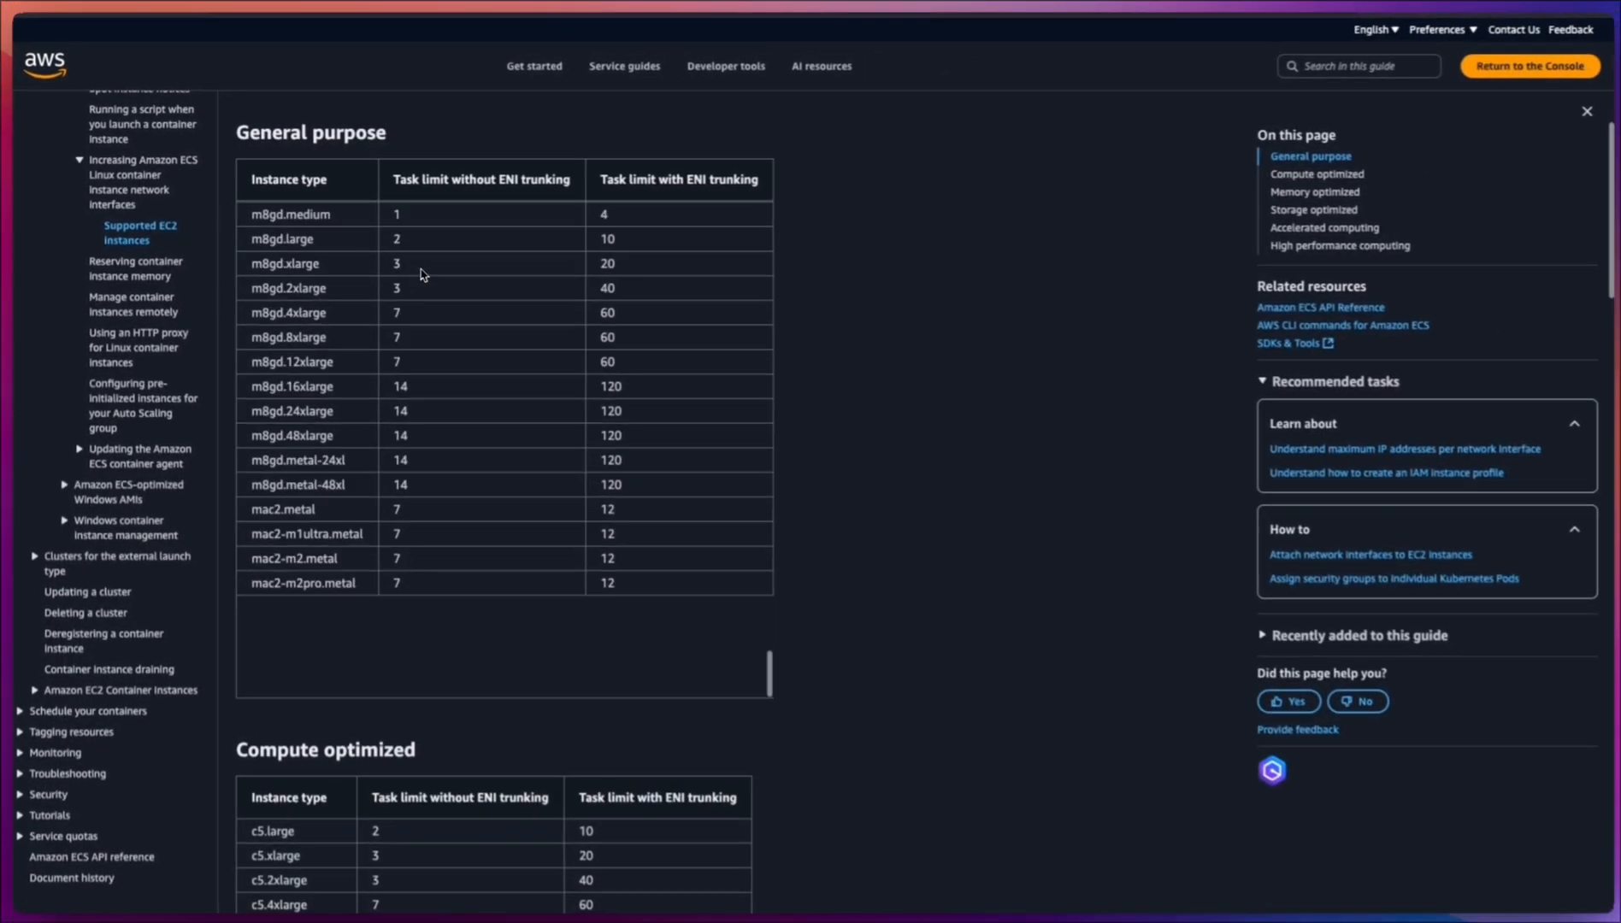
pyautogui.scroll(20, 513, 277)
pyautogui.scroll(-20, 803, 243)
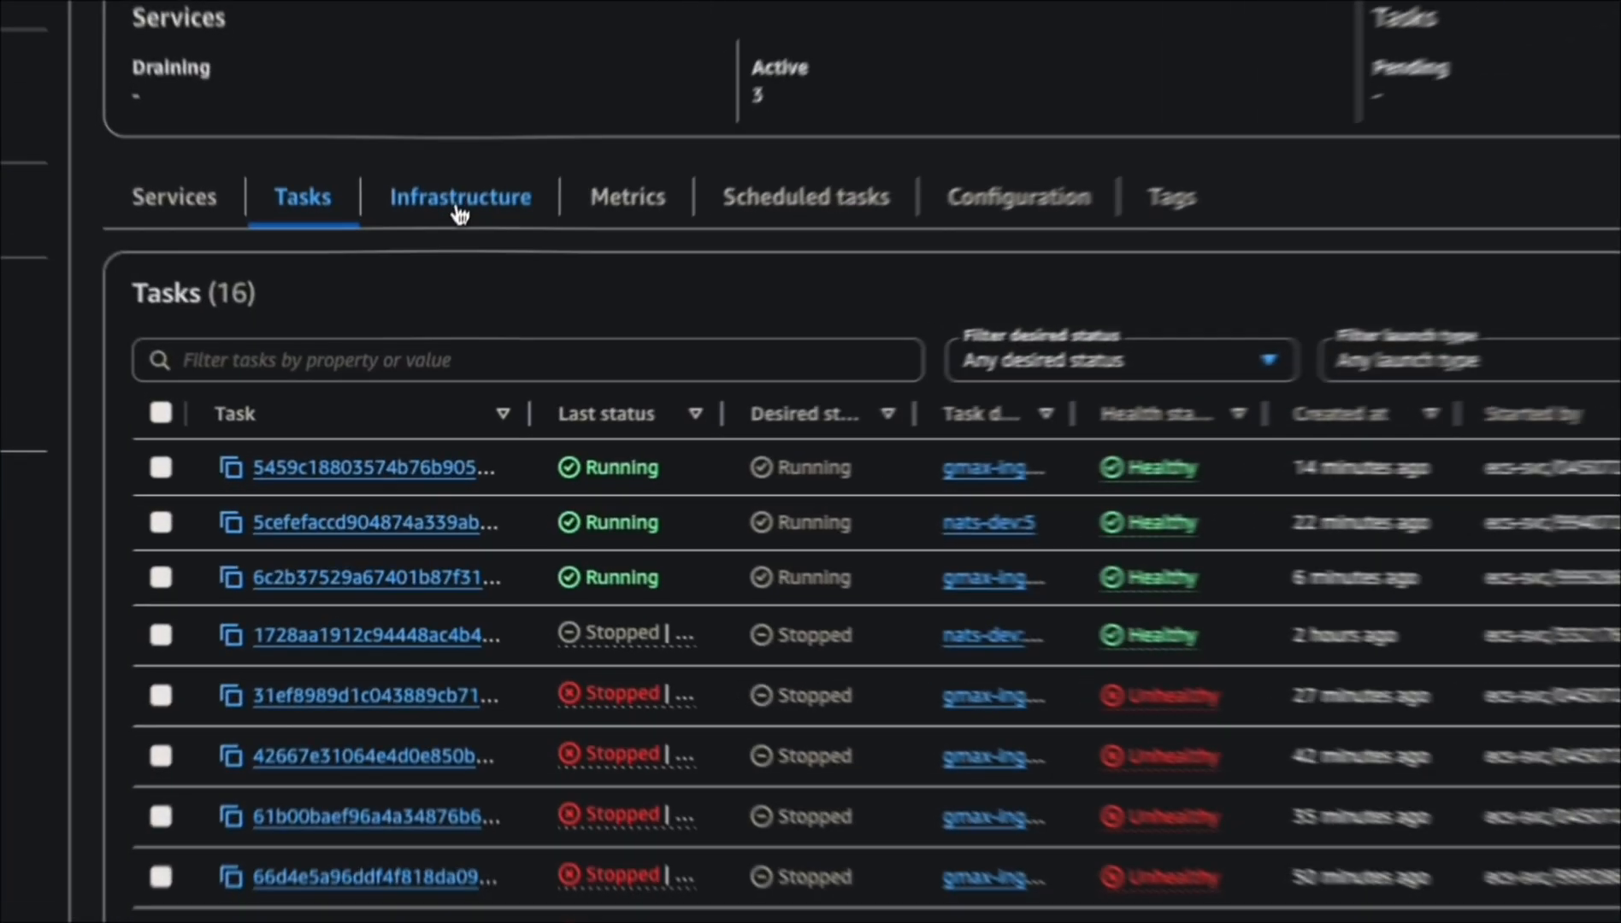
# Open the cluster's infrastructure view and check how the running tasks are distributed over the container instances.
pyautogui.click(427, 334)
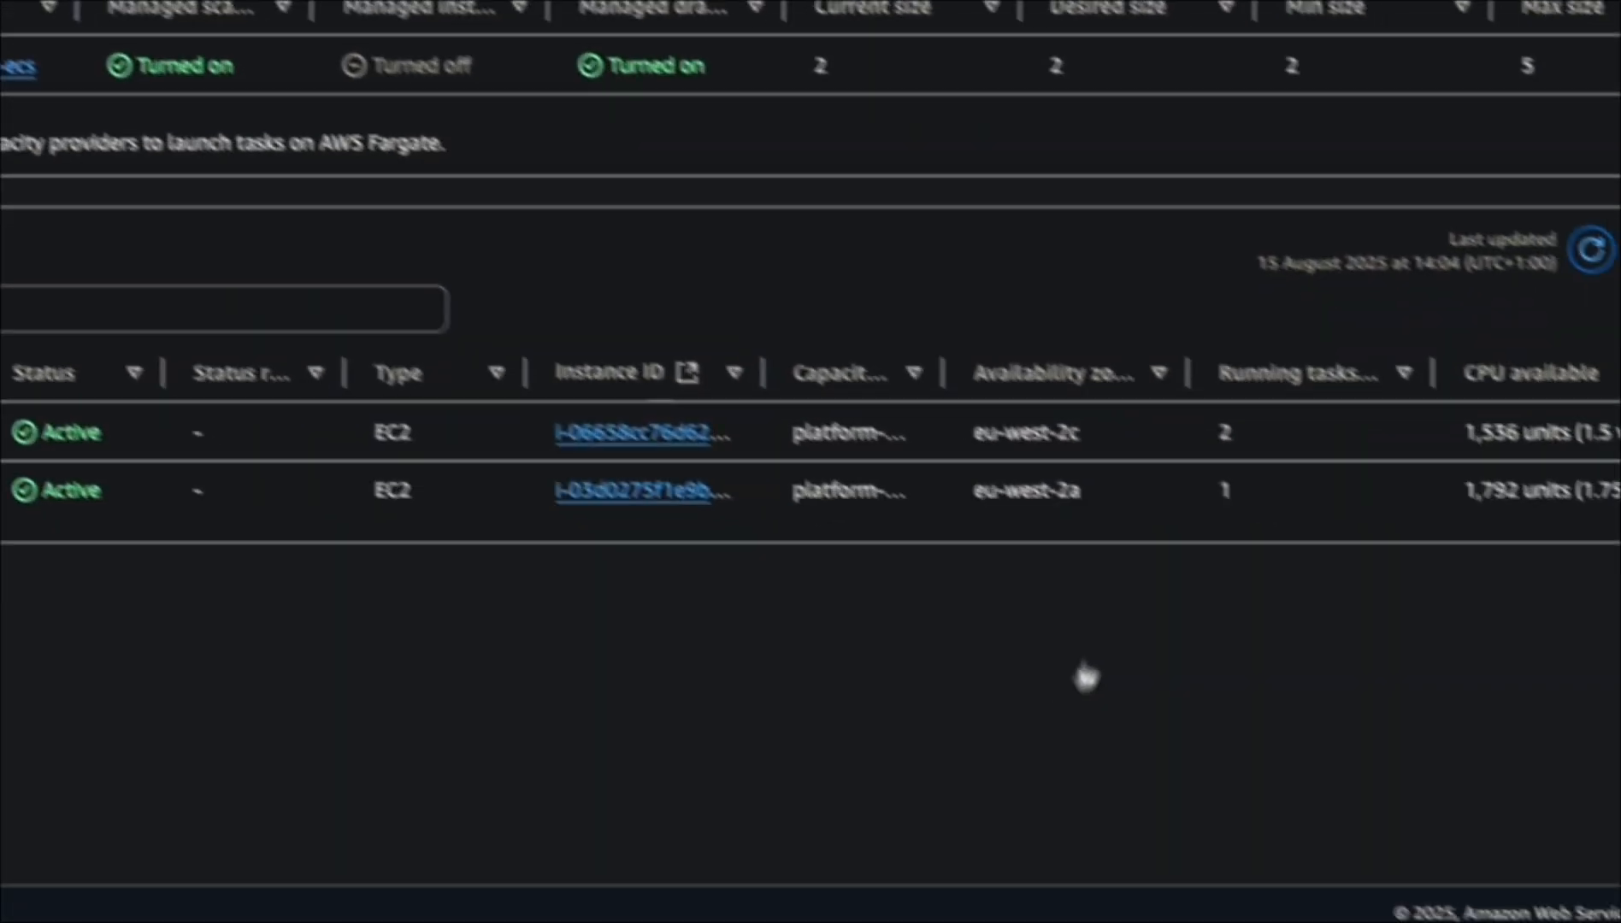
pyautogui.moveTo(1186, 408); pyautogui.dragTo(1201, 474)
pyautogui.click(1189, 579)
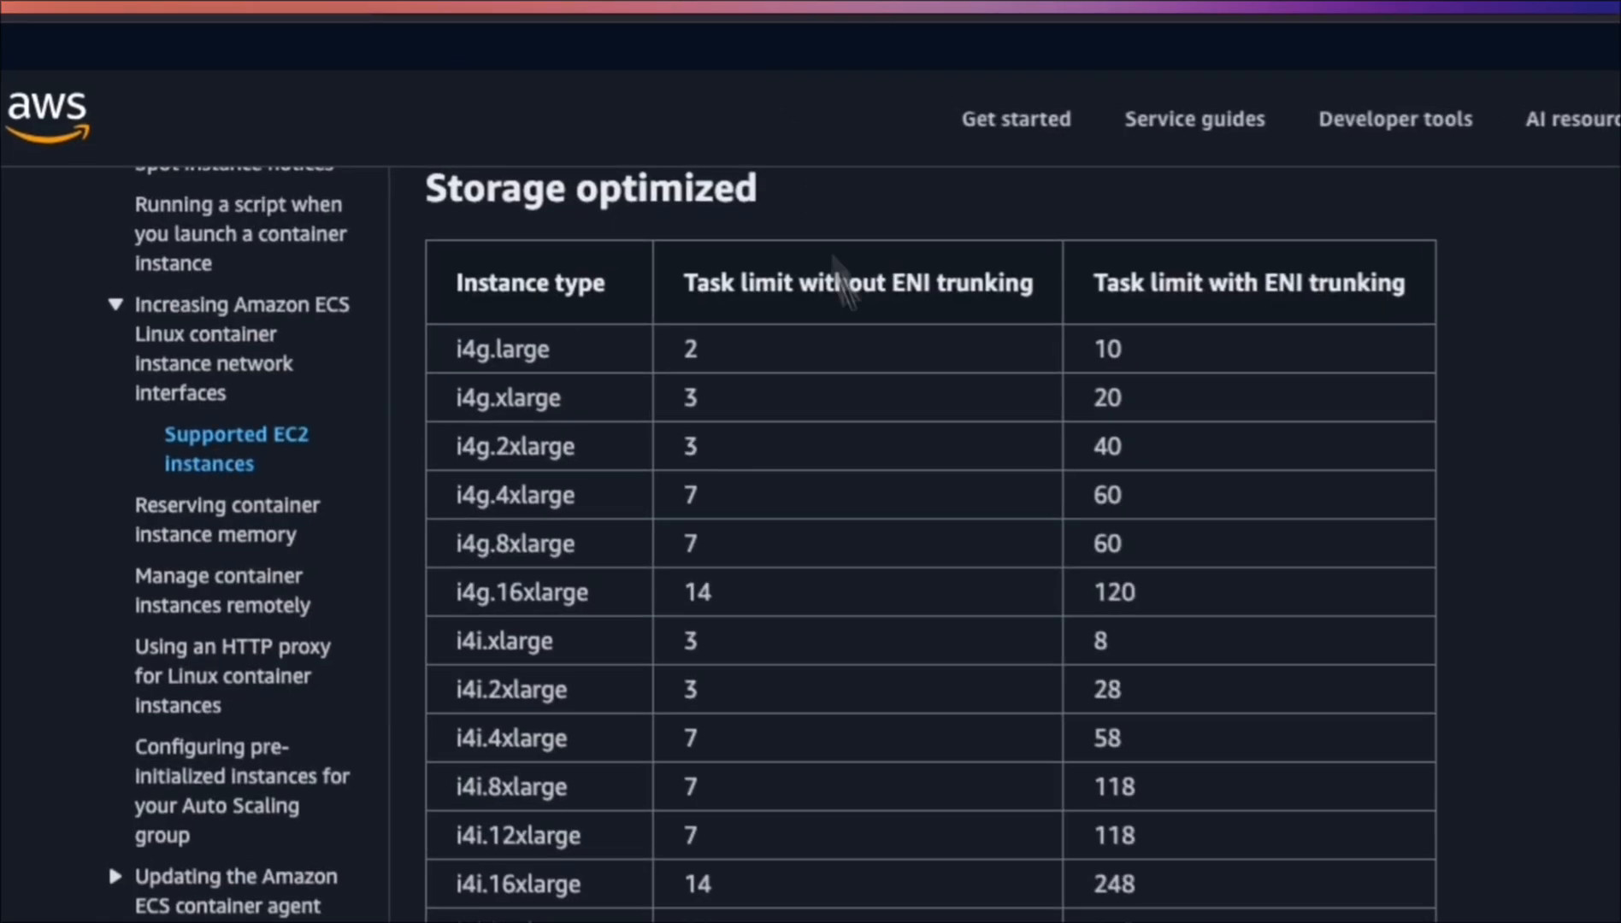
# Scan the Storage, Compute optimized and General purpose task limits in the ECS documentation, and reopen the platform-dev cluster page.
pyautogui.scroll(-5, 482, 315)
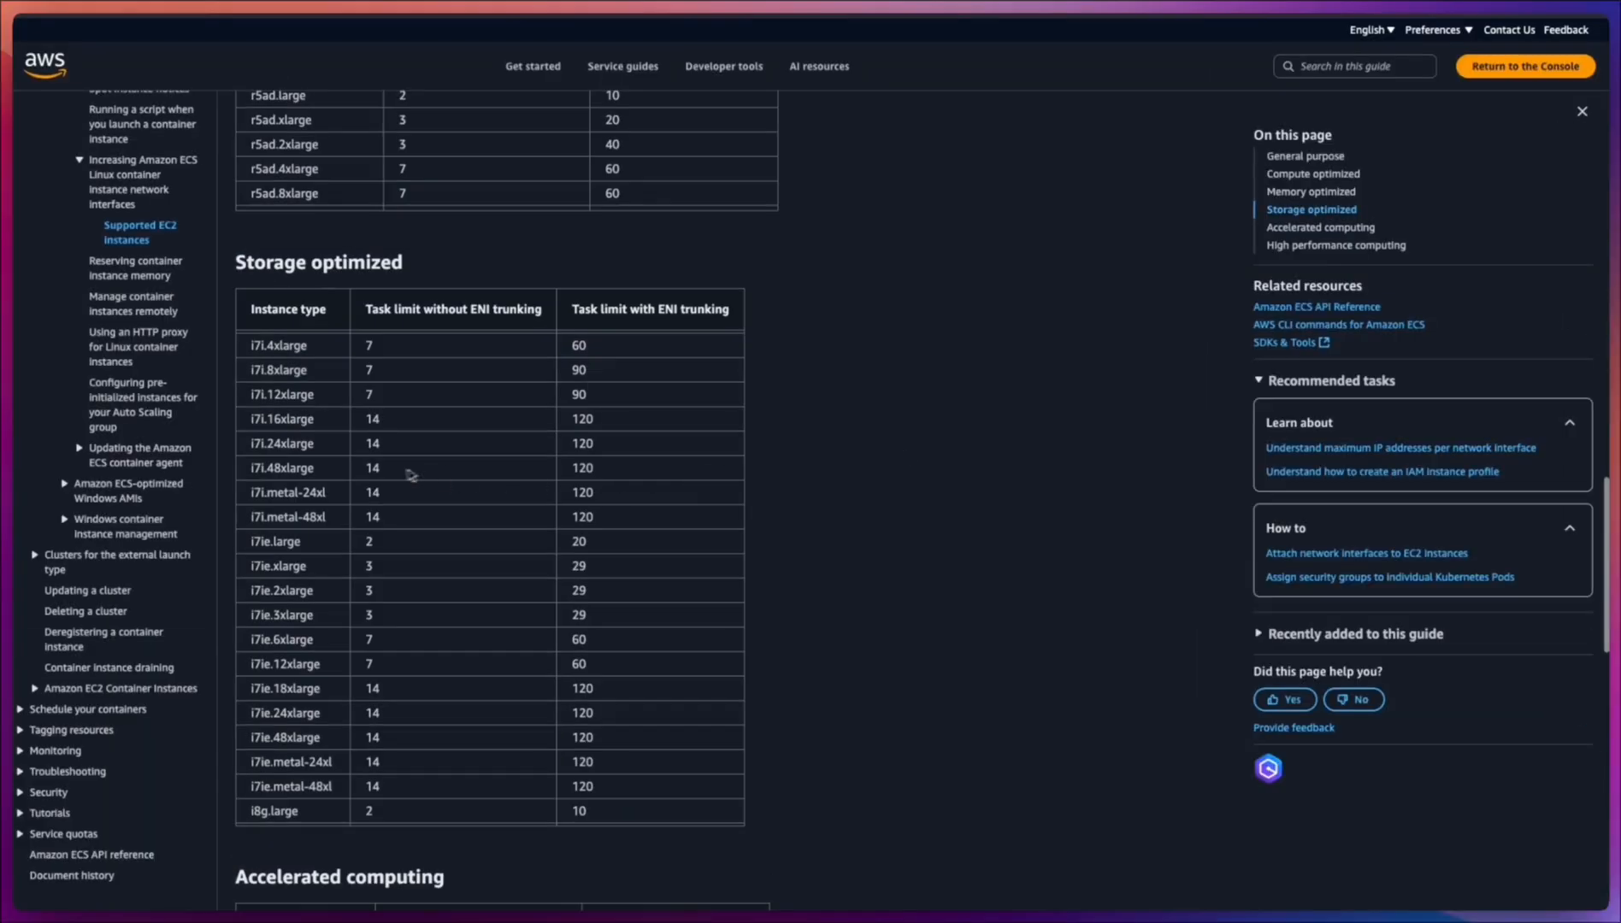
pyautogui.scroll(20, 410, 475)
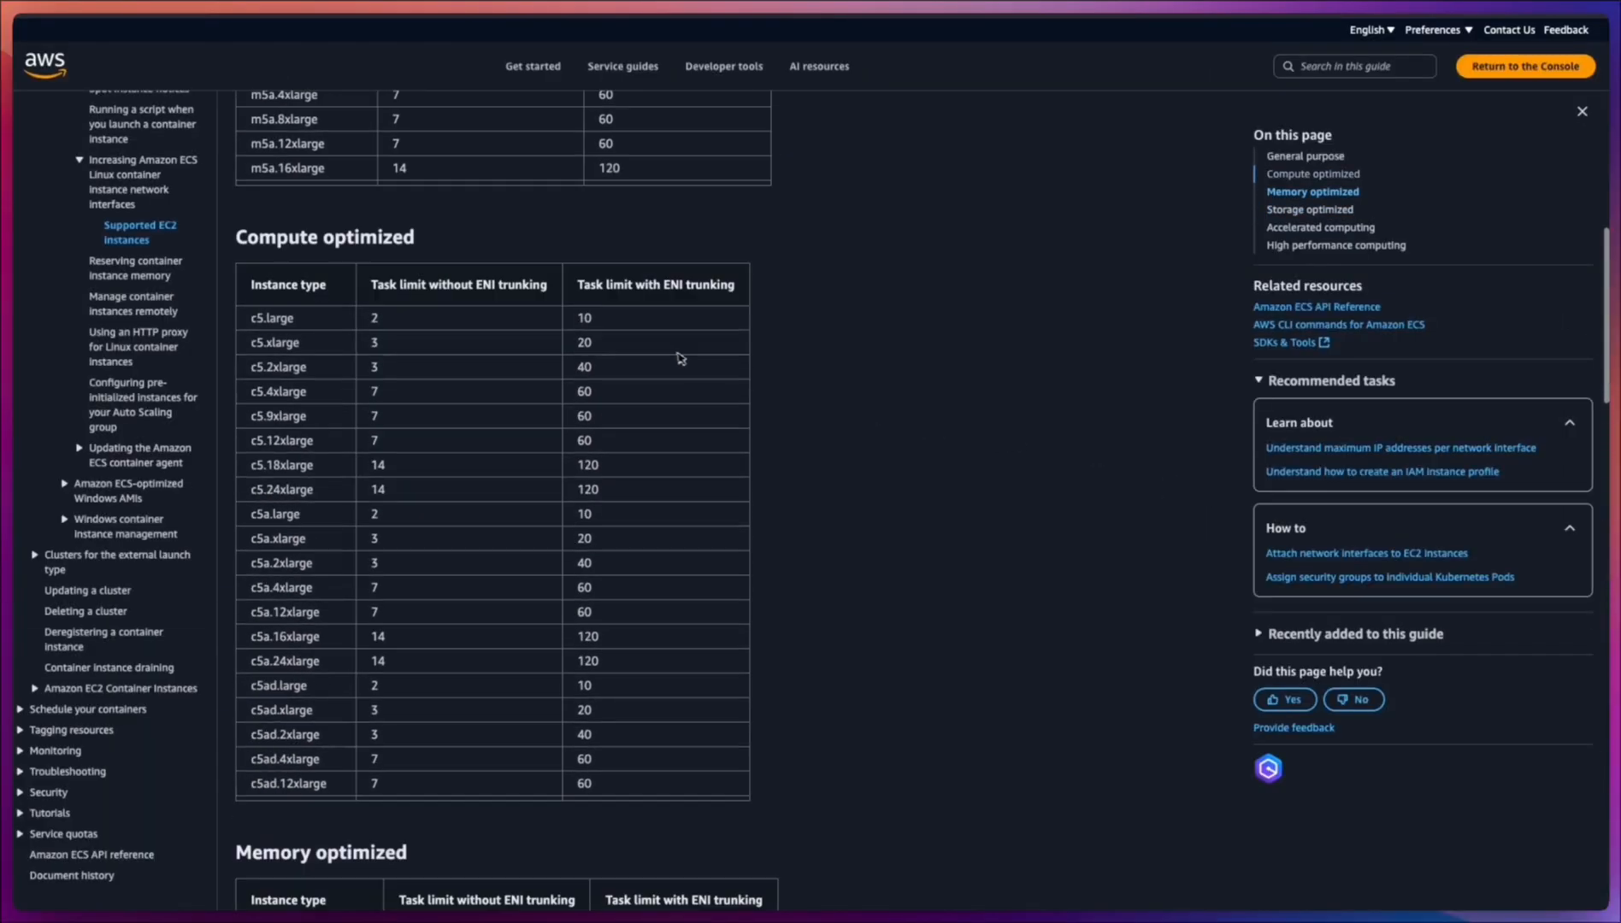
pyautogui.scroll(1, 880, 362)
pyautogui.scroll(-7, 520, 387)
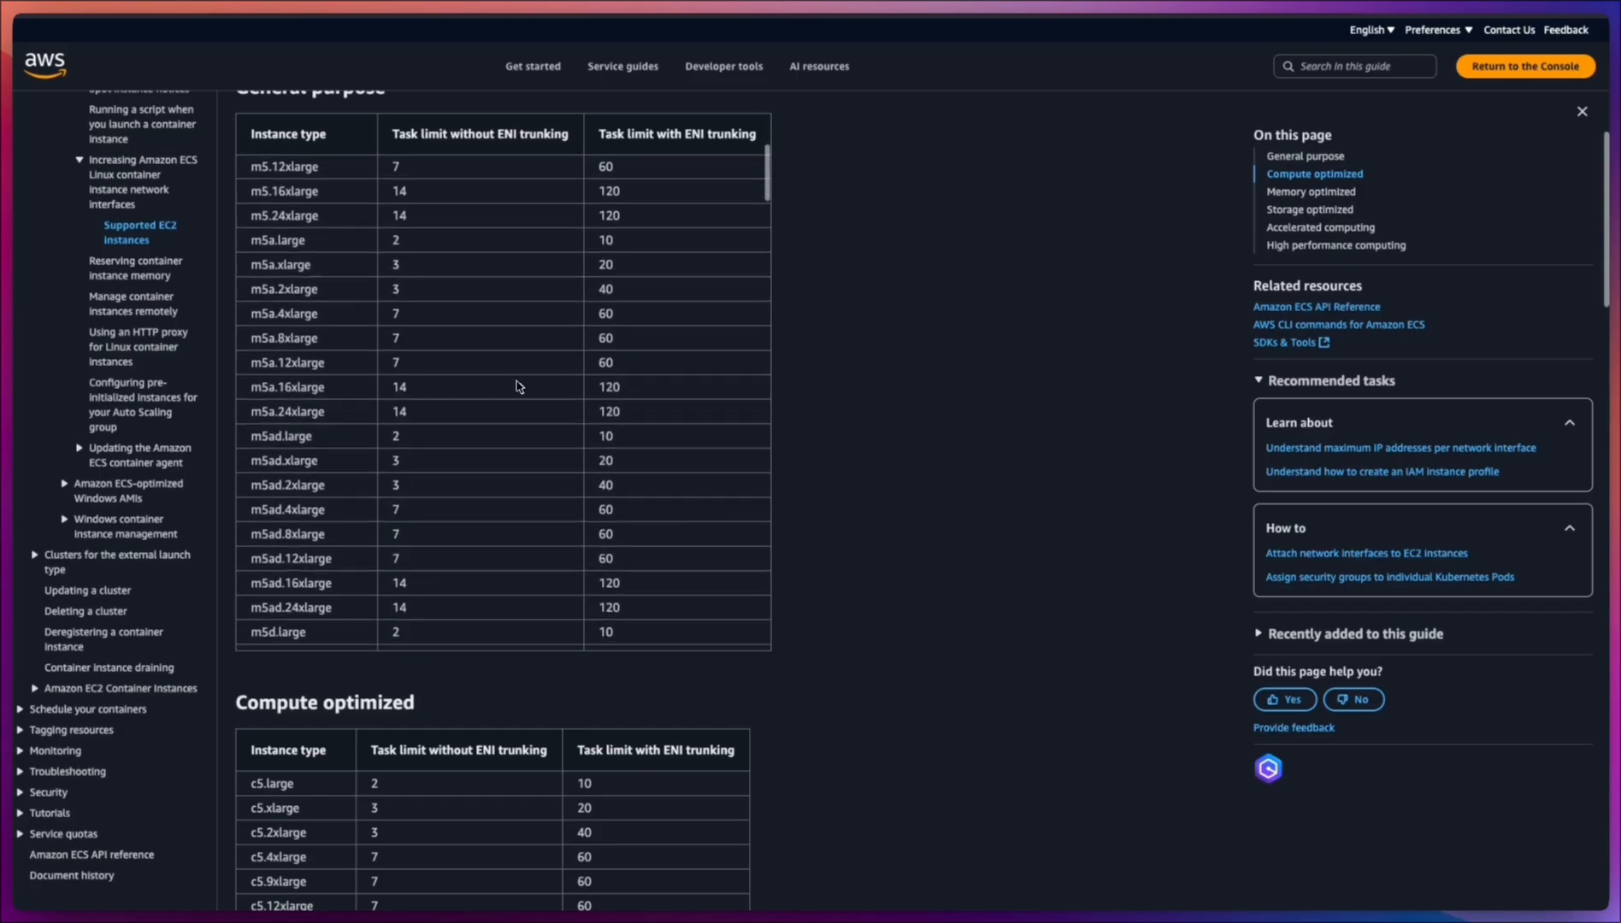
pyautogui.scroll(8, 521, 387)
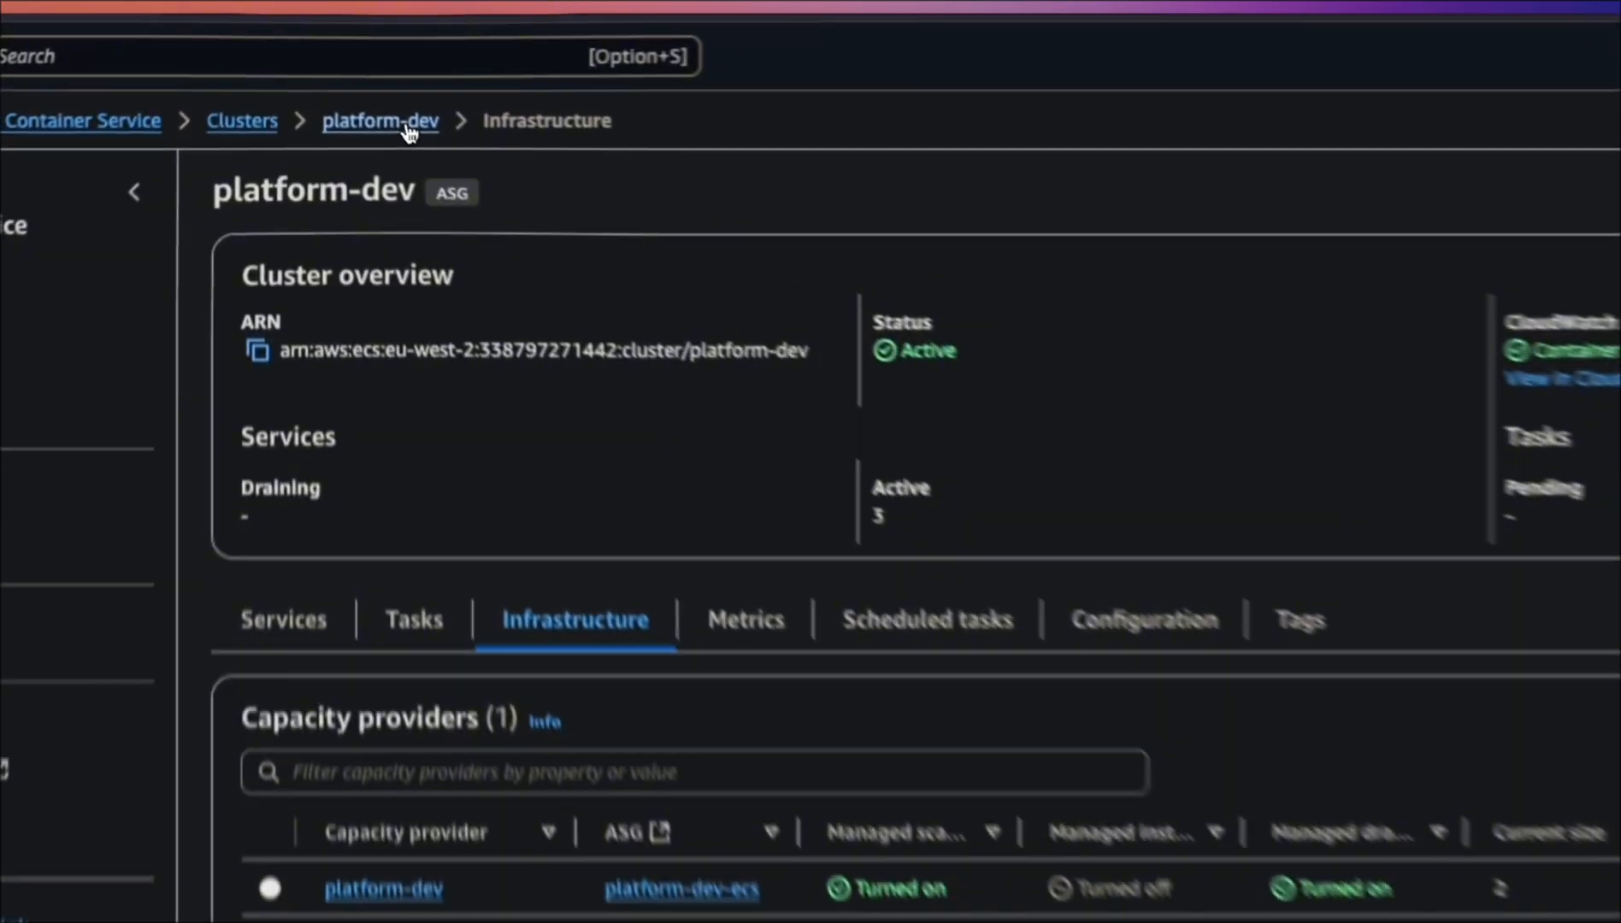
pyautogui.click(334, 72)
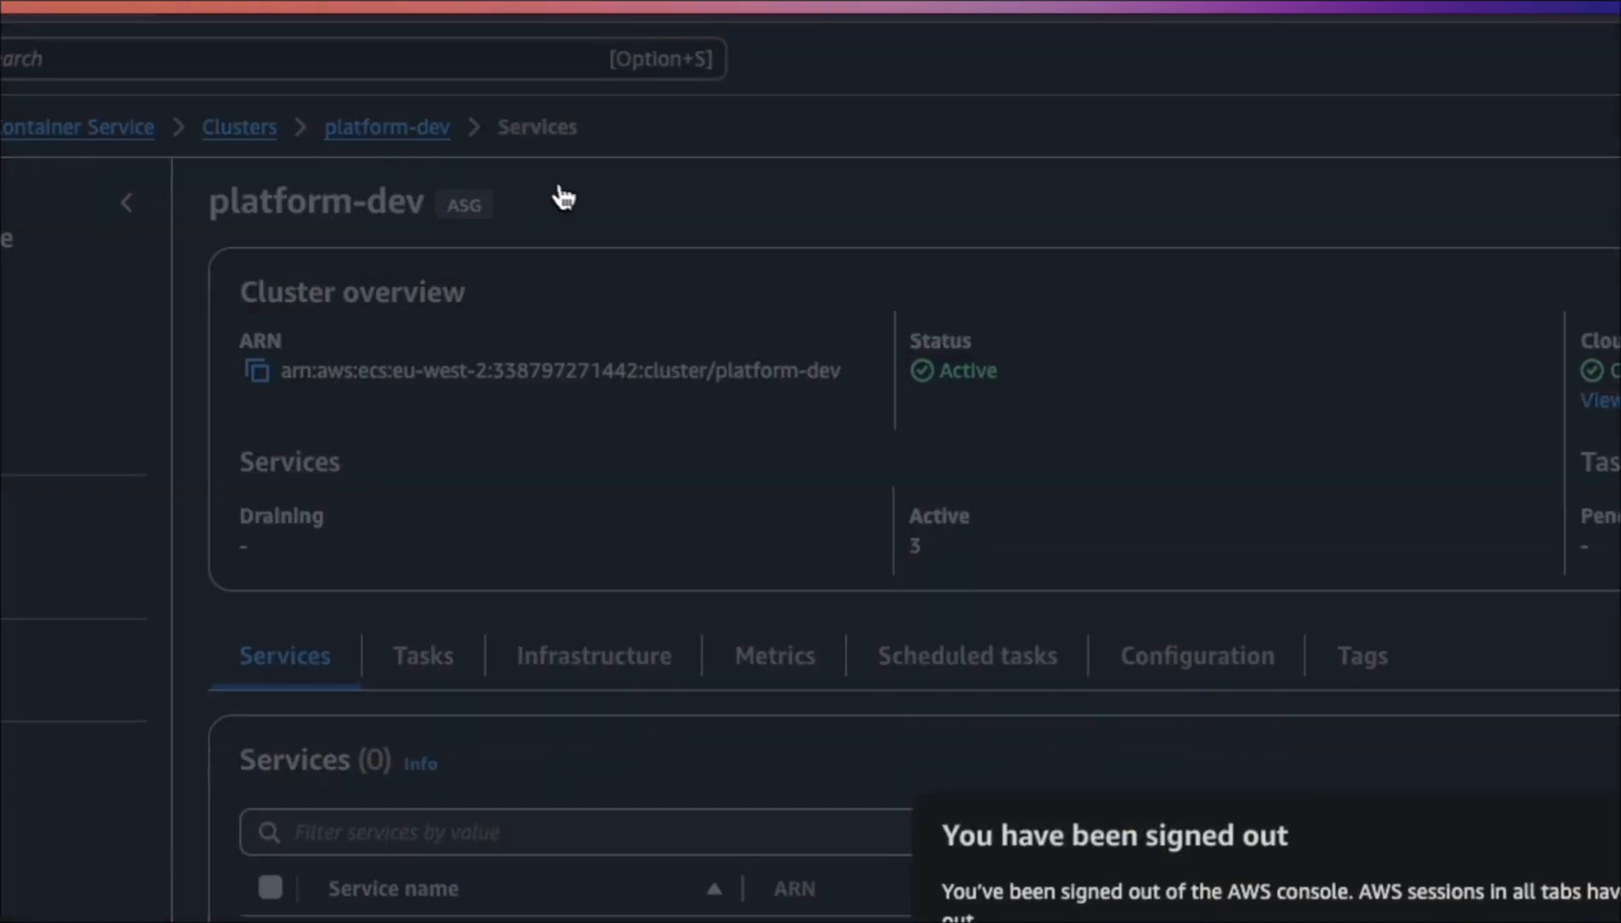